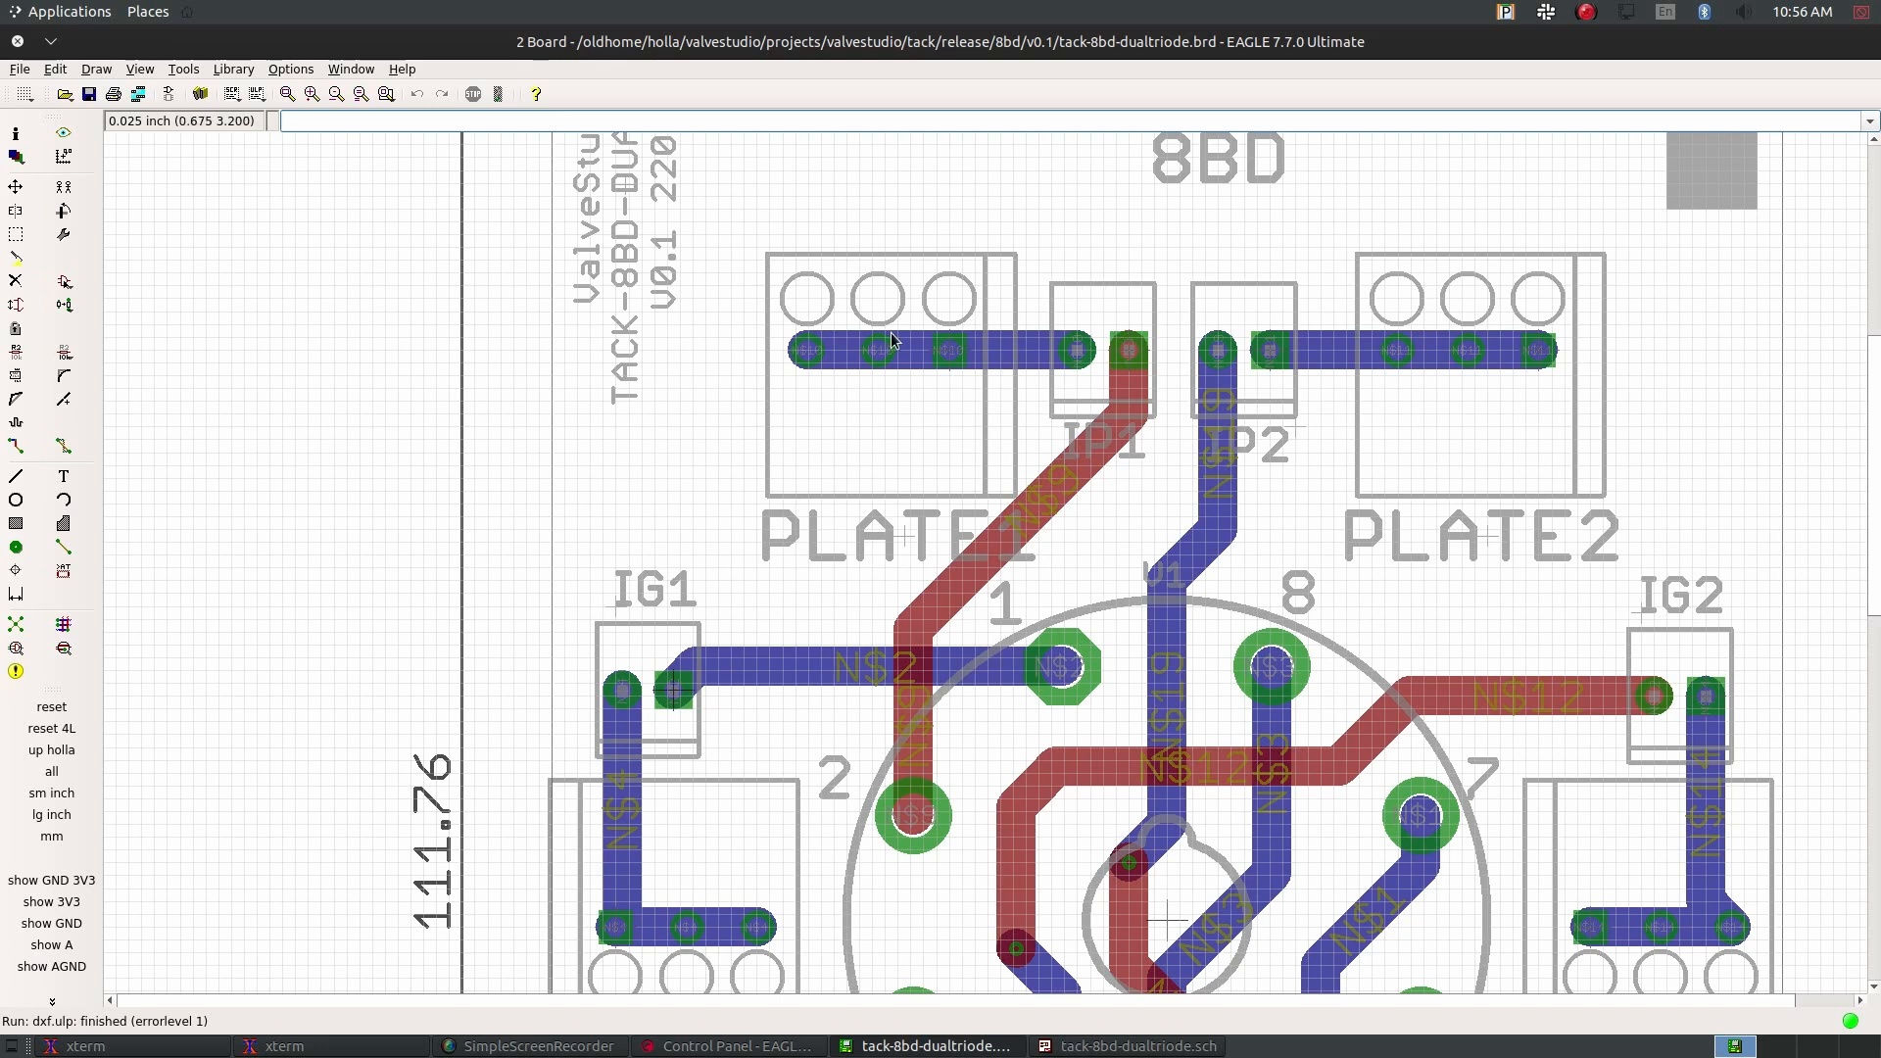
Export the board as a DXF in millimetres with wire widths and area filling turned off.
click(19, 70)
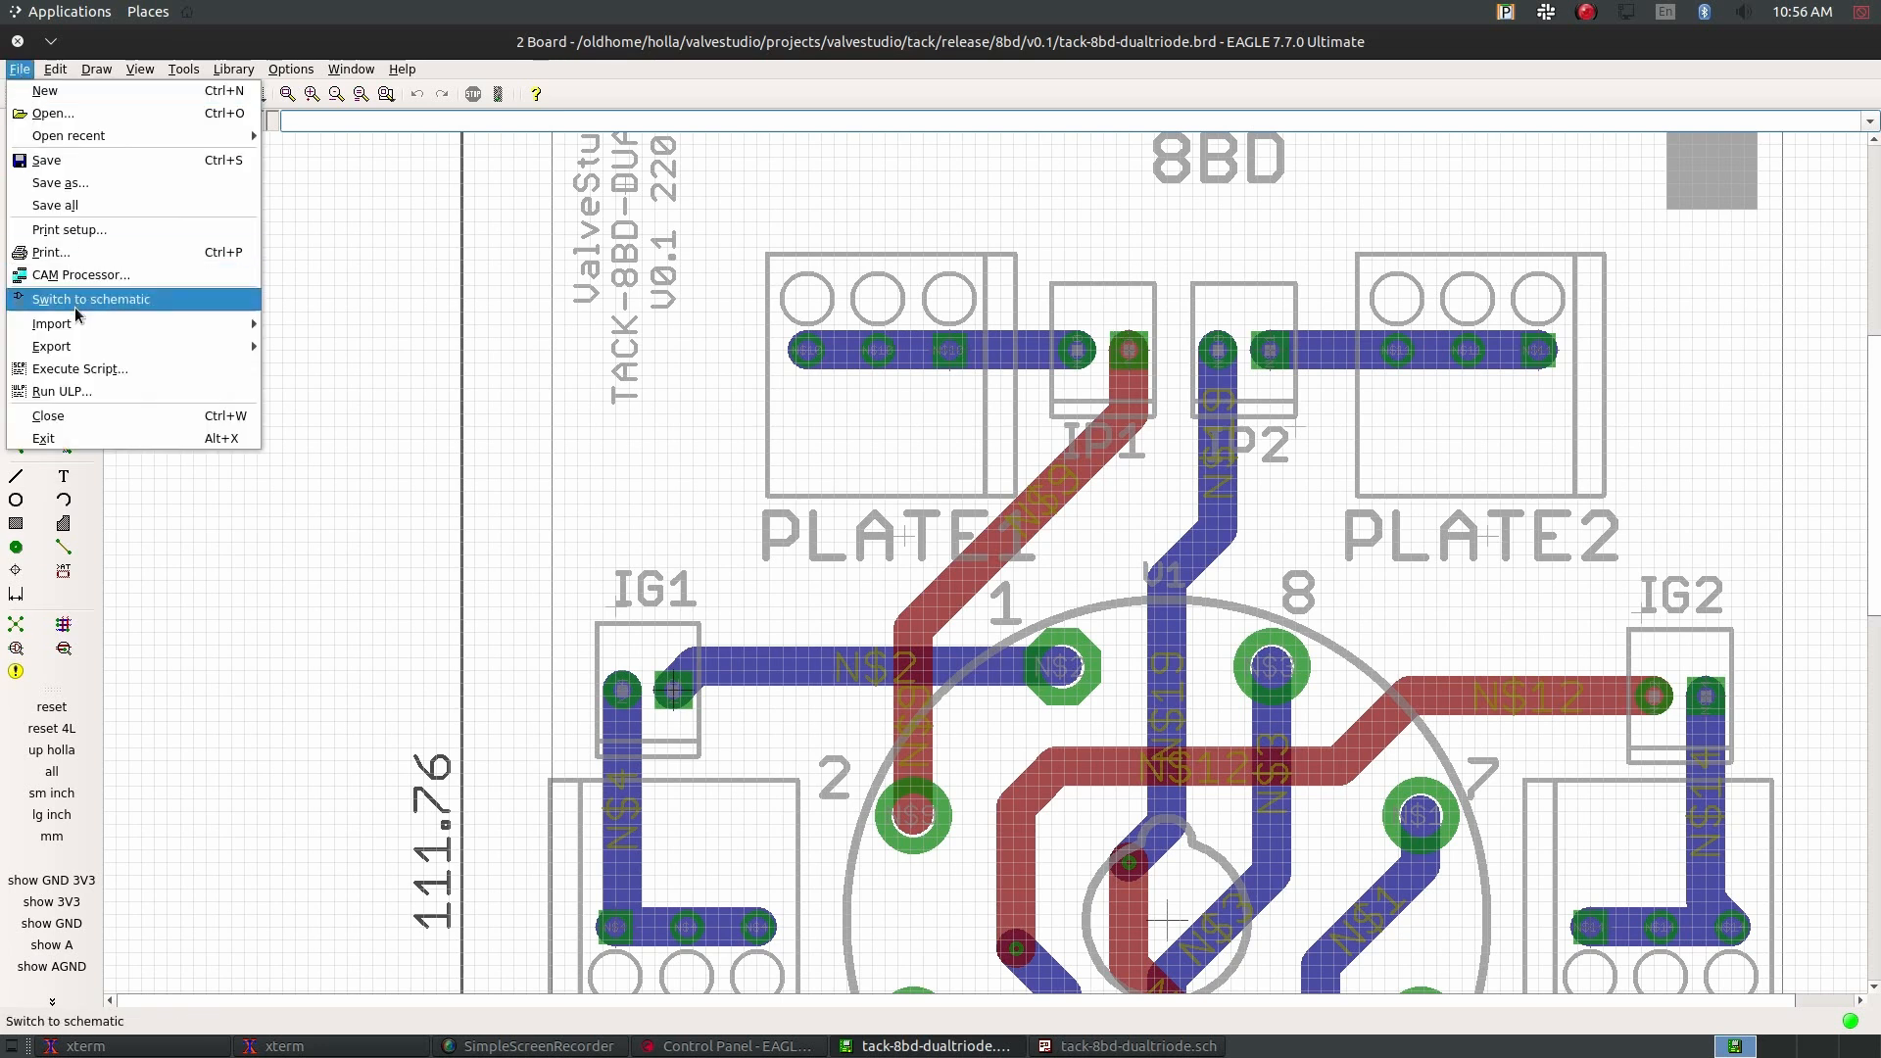
mouse_move(78, 347)
click(339, 441)
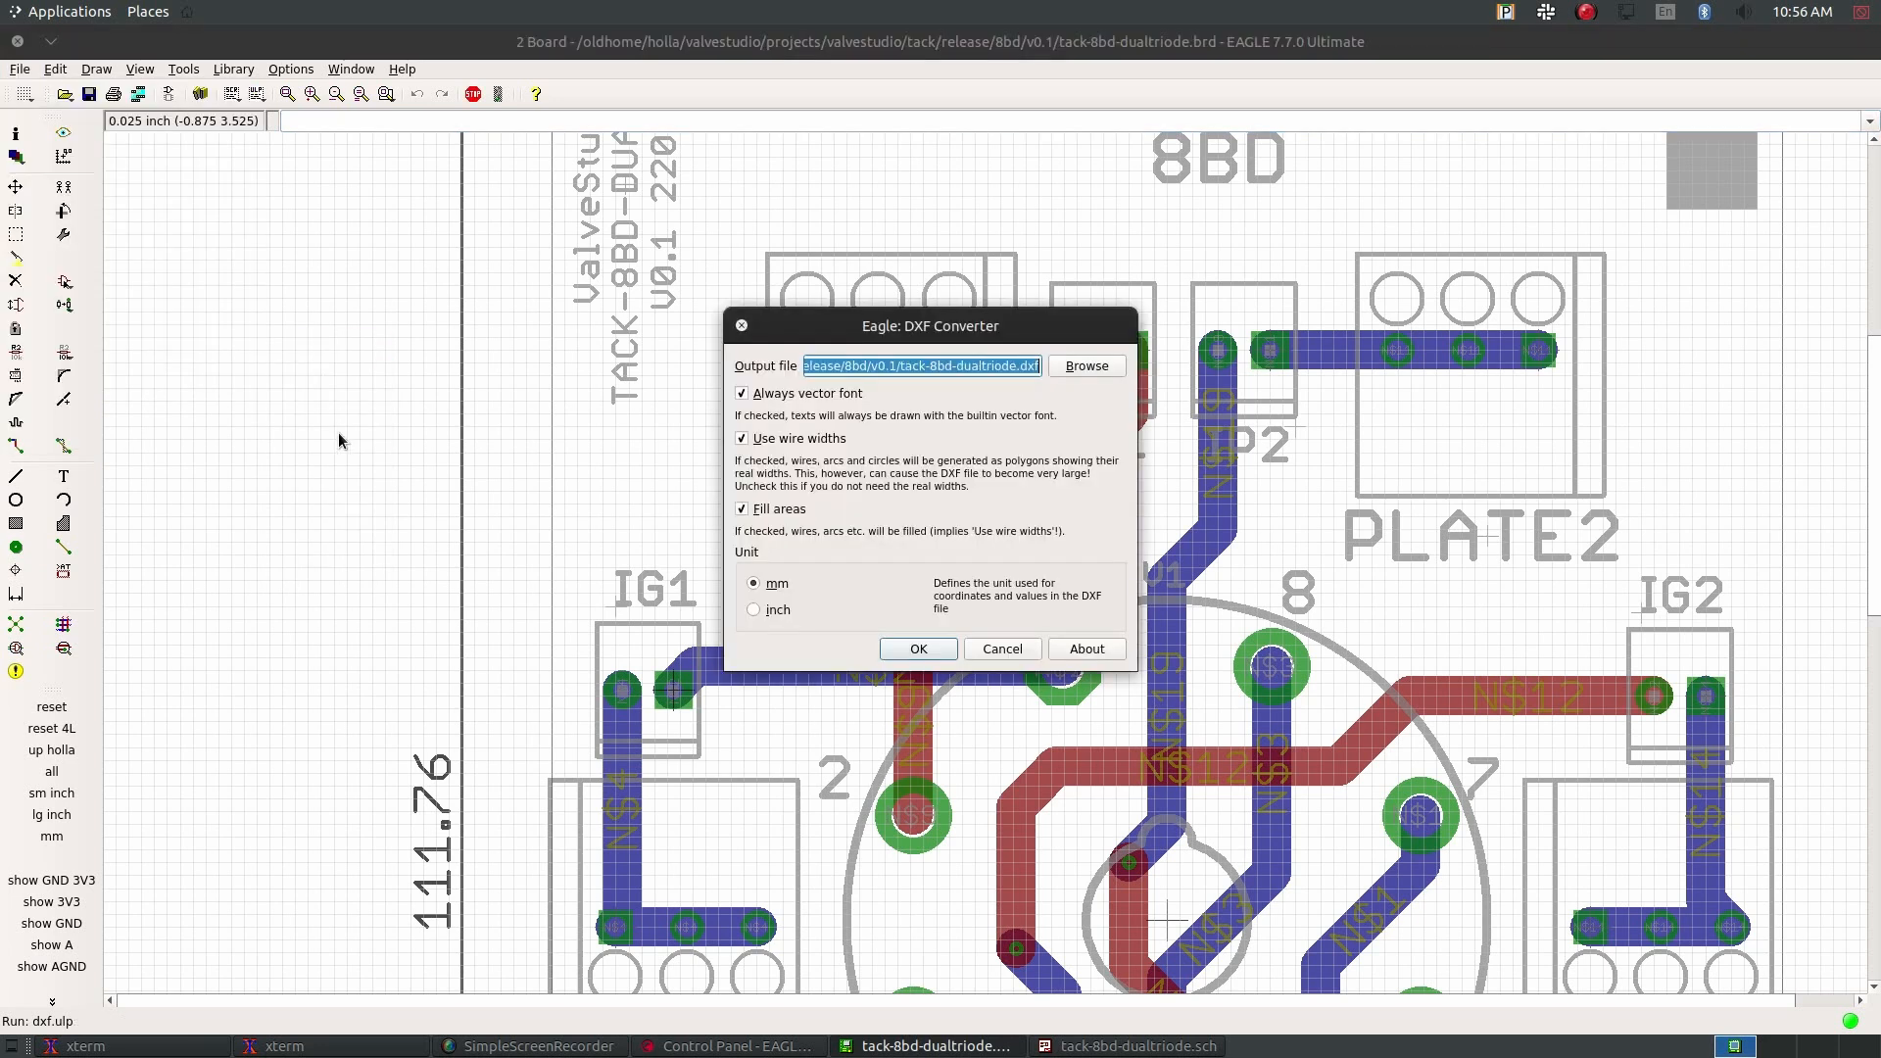
click(762, 509)
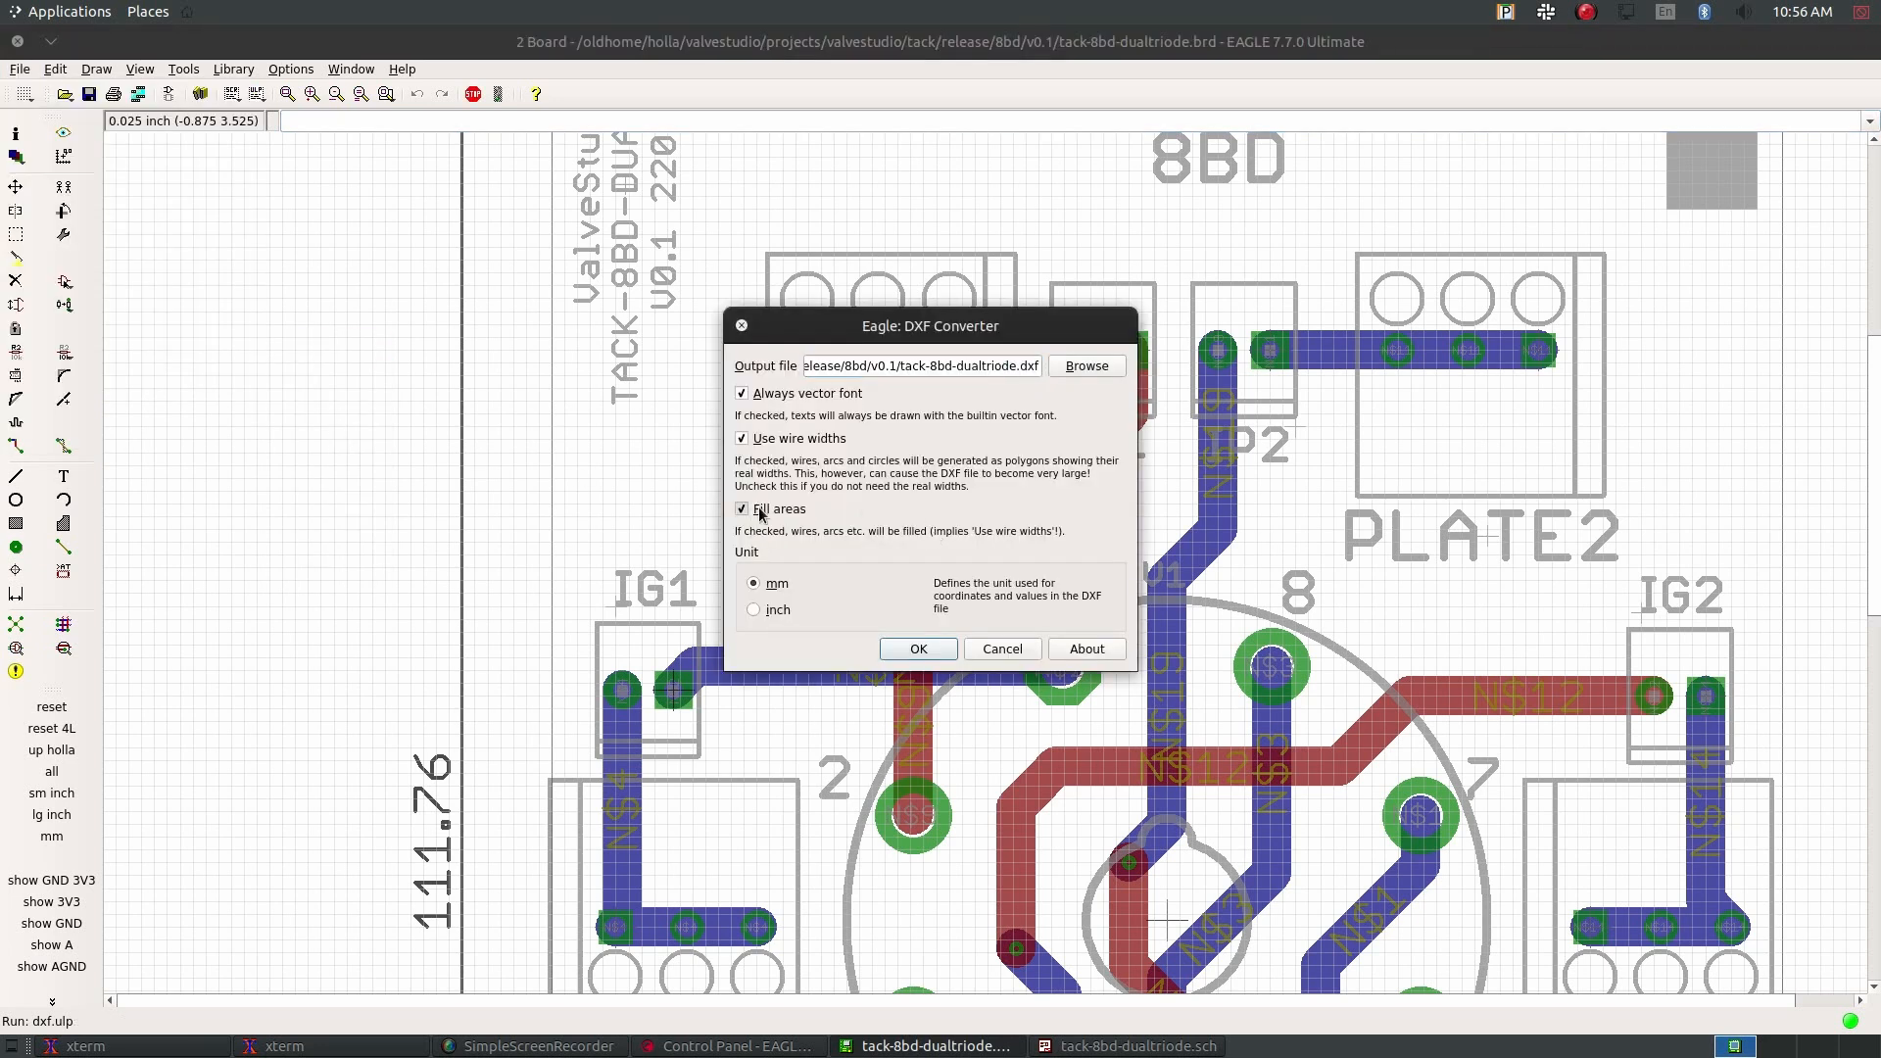
click(759, 444)
click(918, 649)
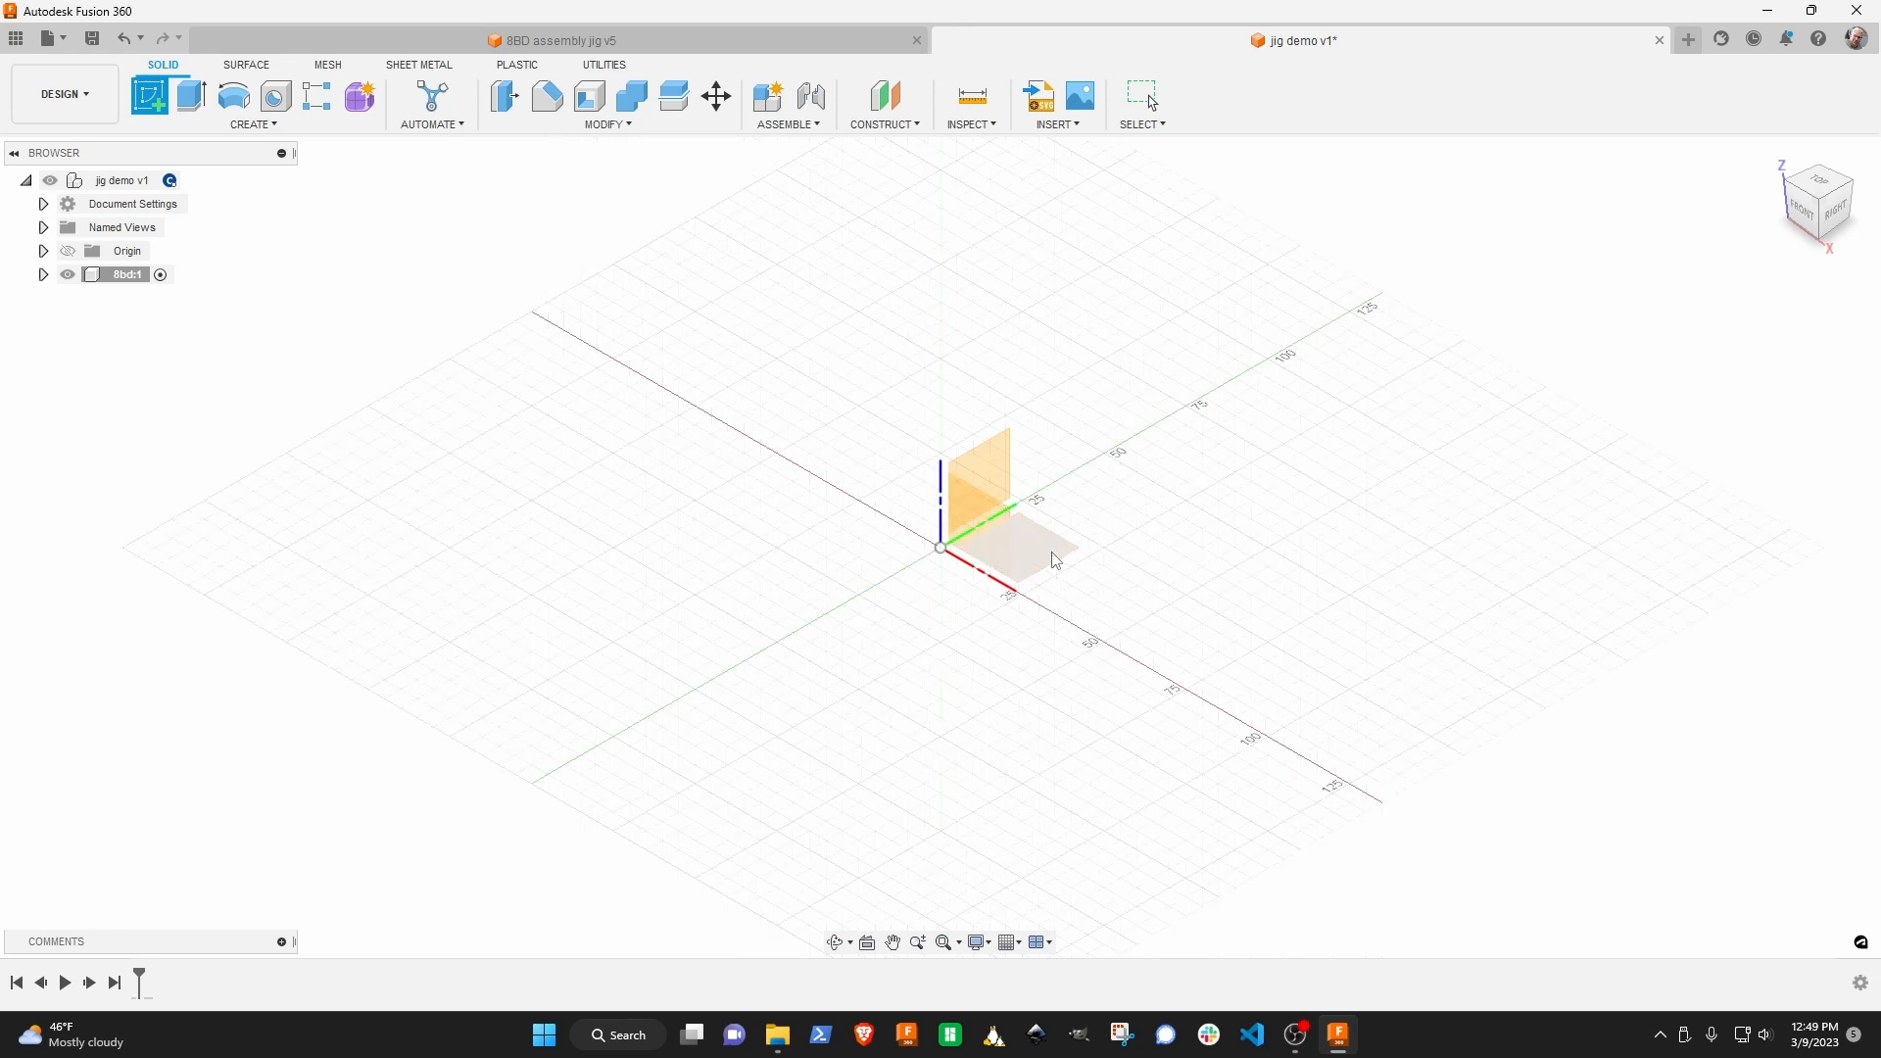
In Autodesk Fusion 360, start a sketch on the horizontal plane and load tack-8bd-dualtriode.dxf for insertion.
click(1056, 559)
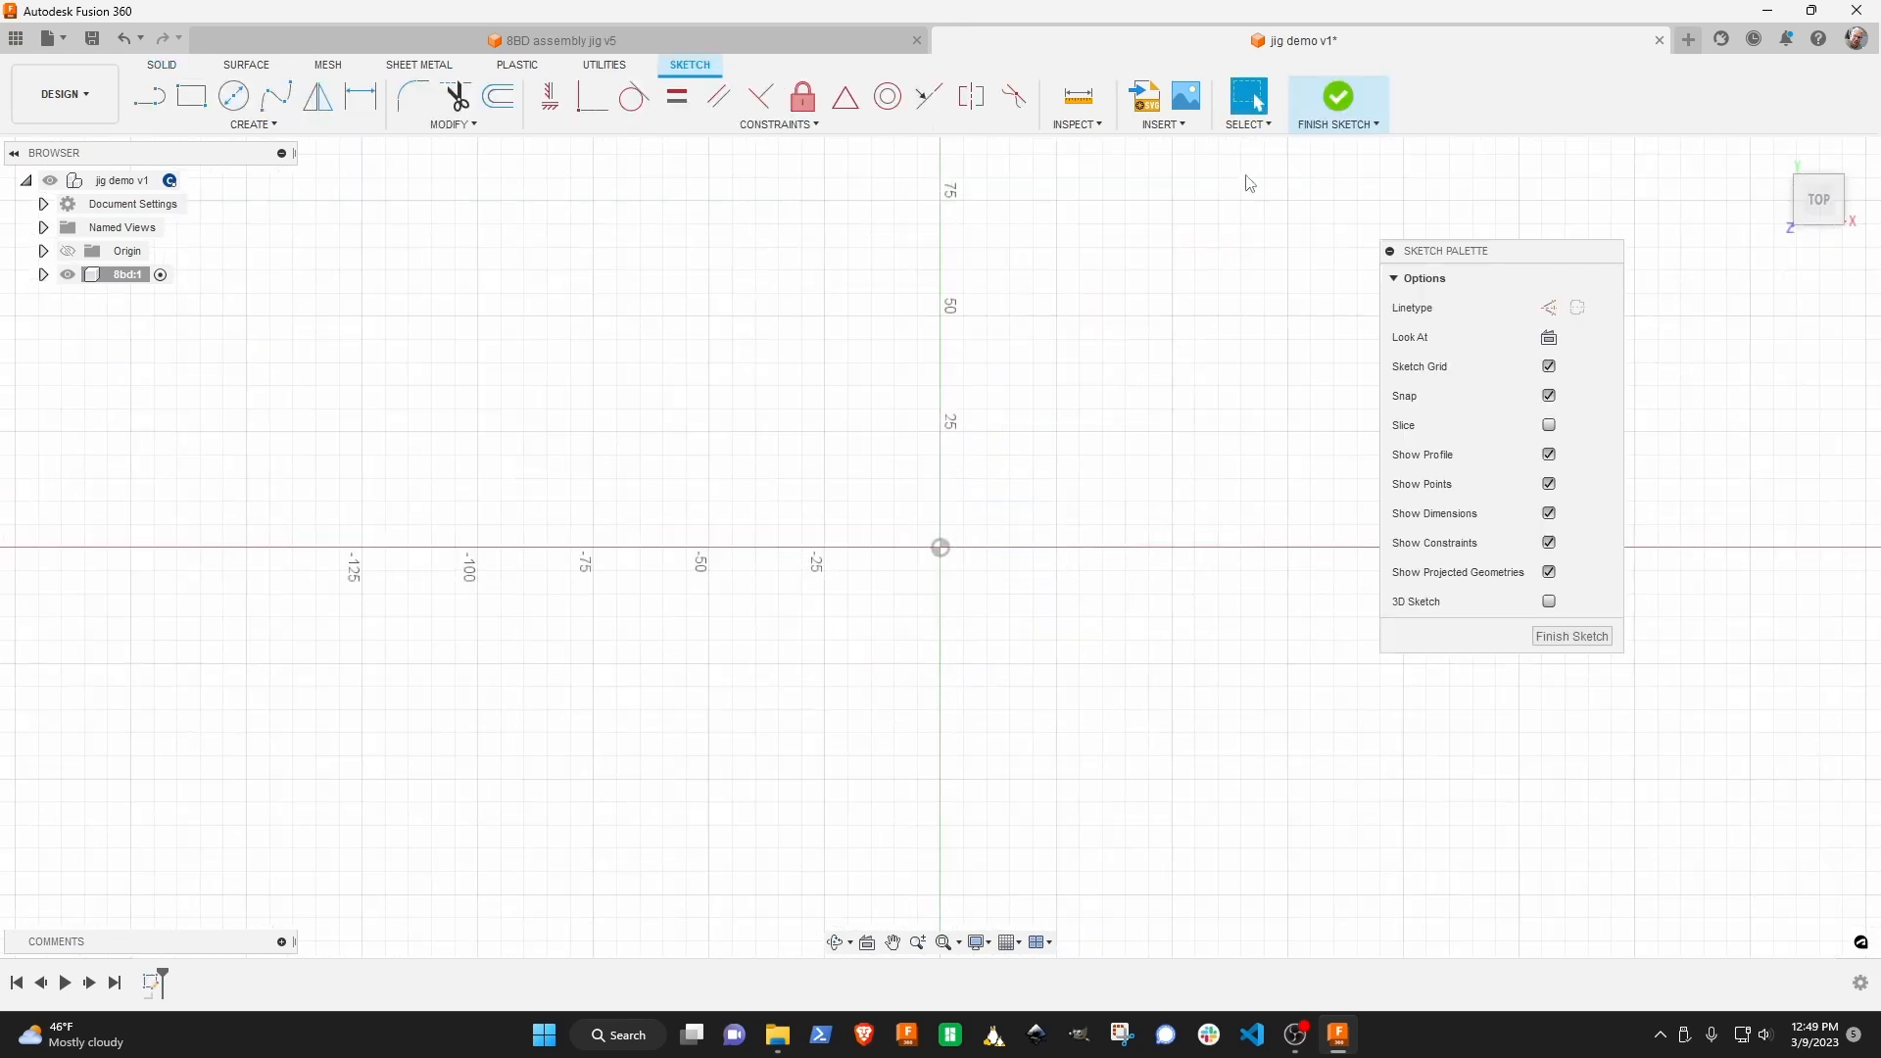
click(1163, 118)
click(1176, 242)
click(1738, 327)
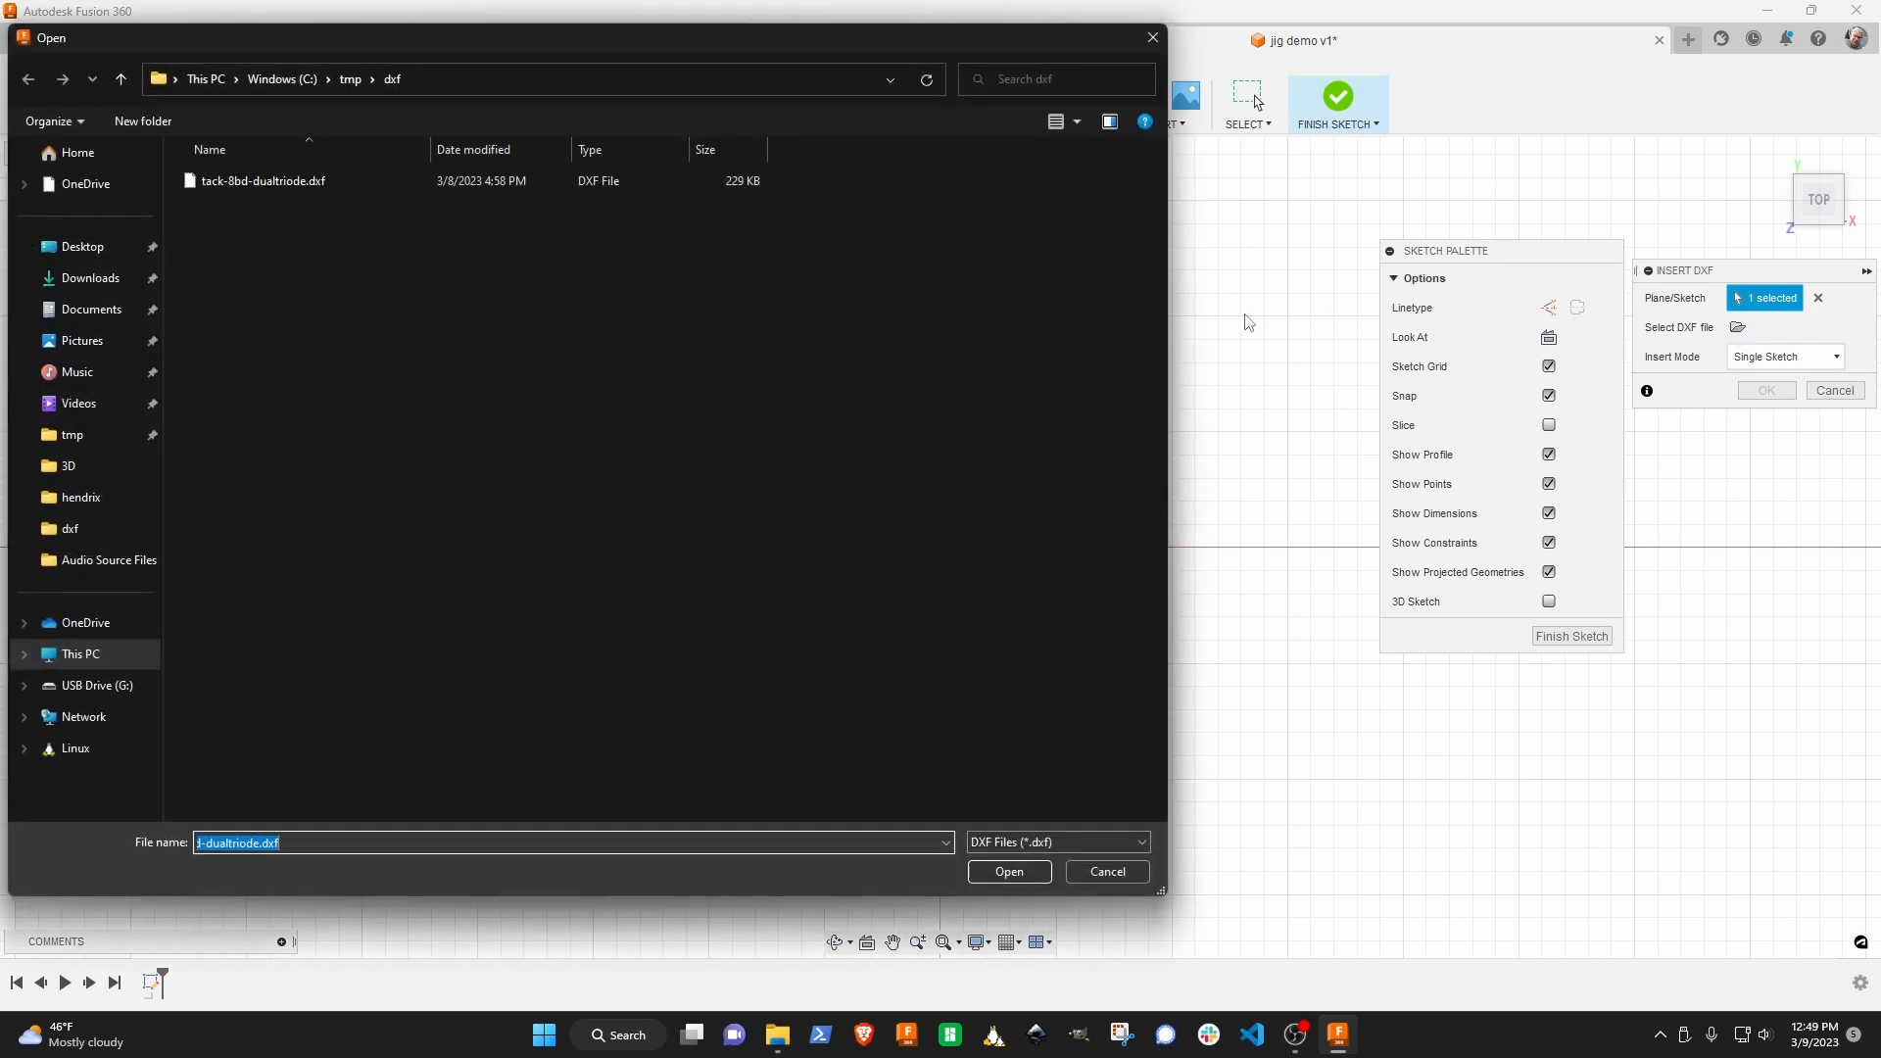
double_click(221, 180)
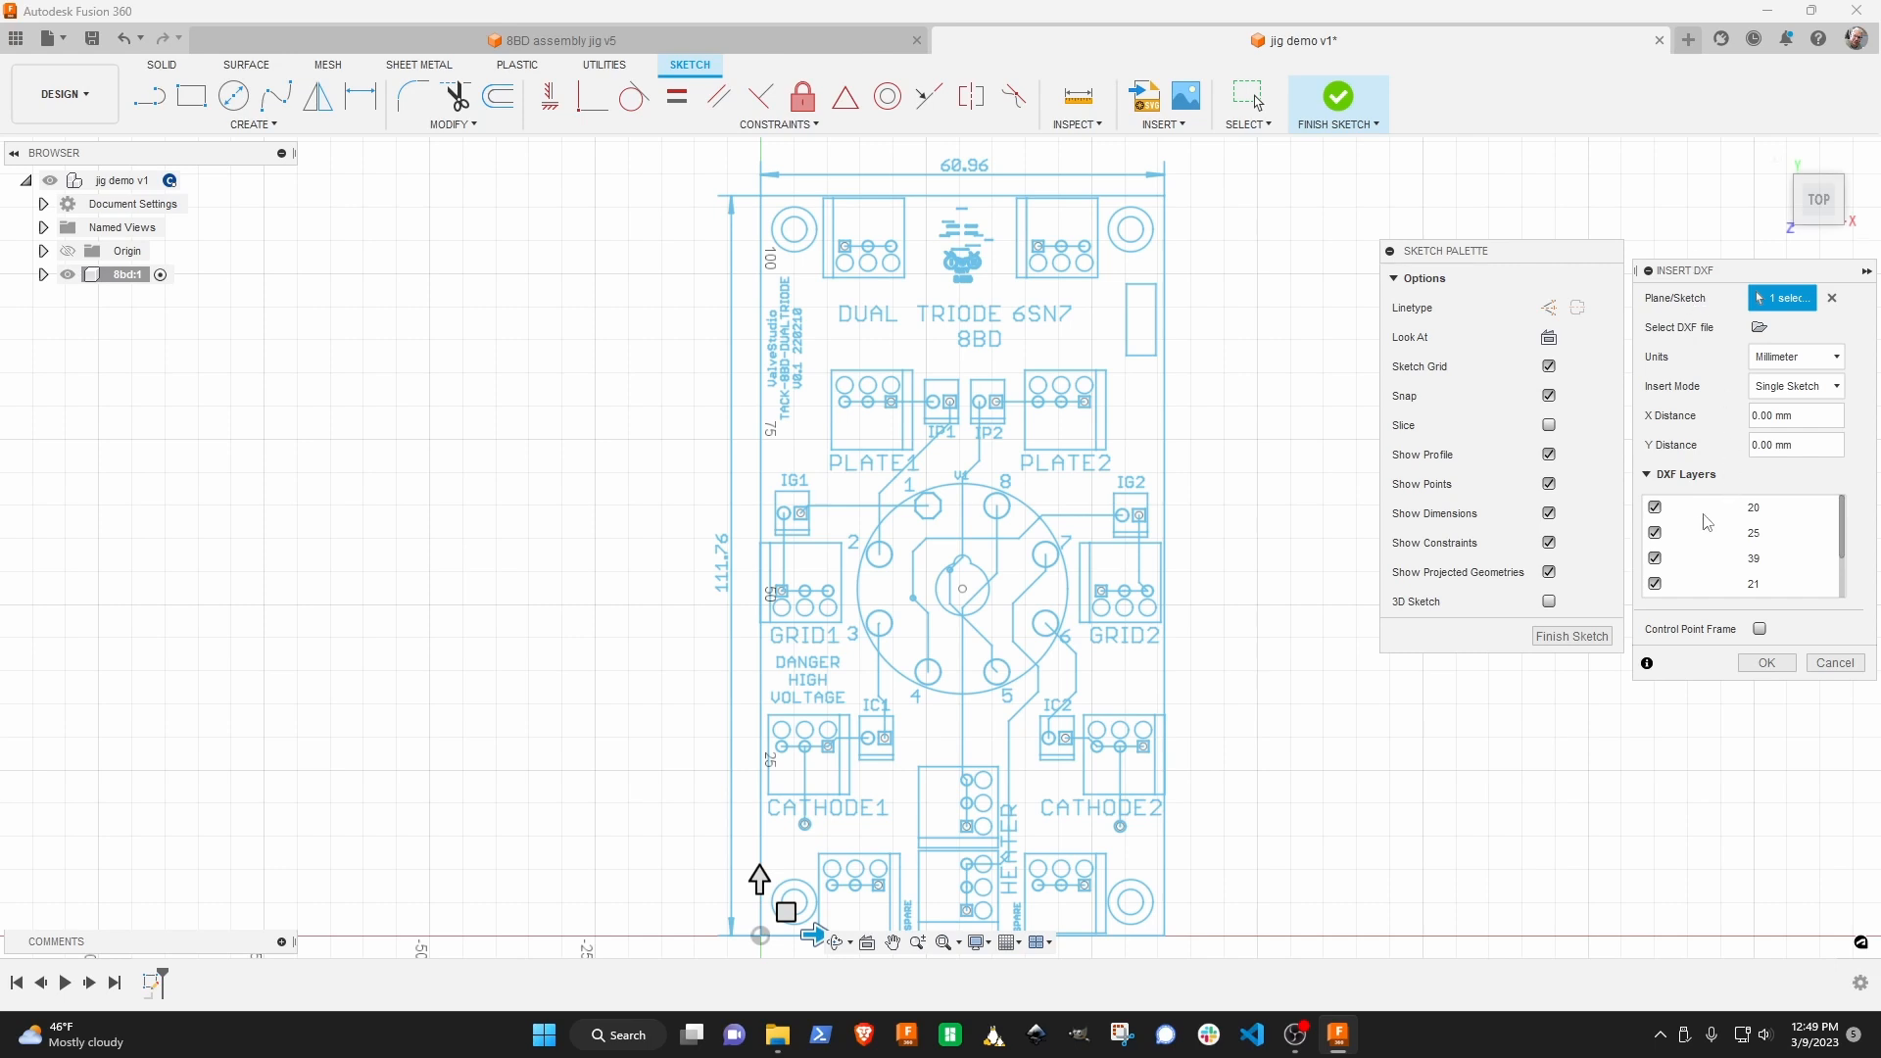
Toggle DXF layer 20 off and on to examine which geometry it holds, keeping it included.
click(1655, 507)
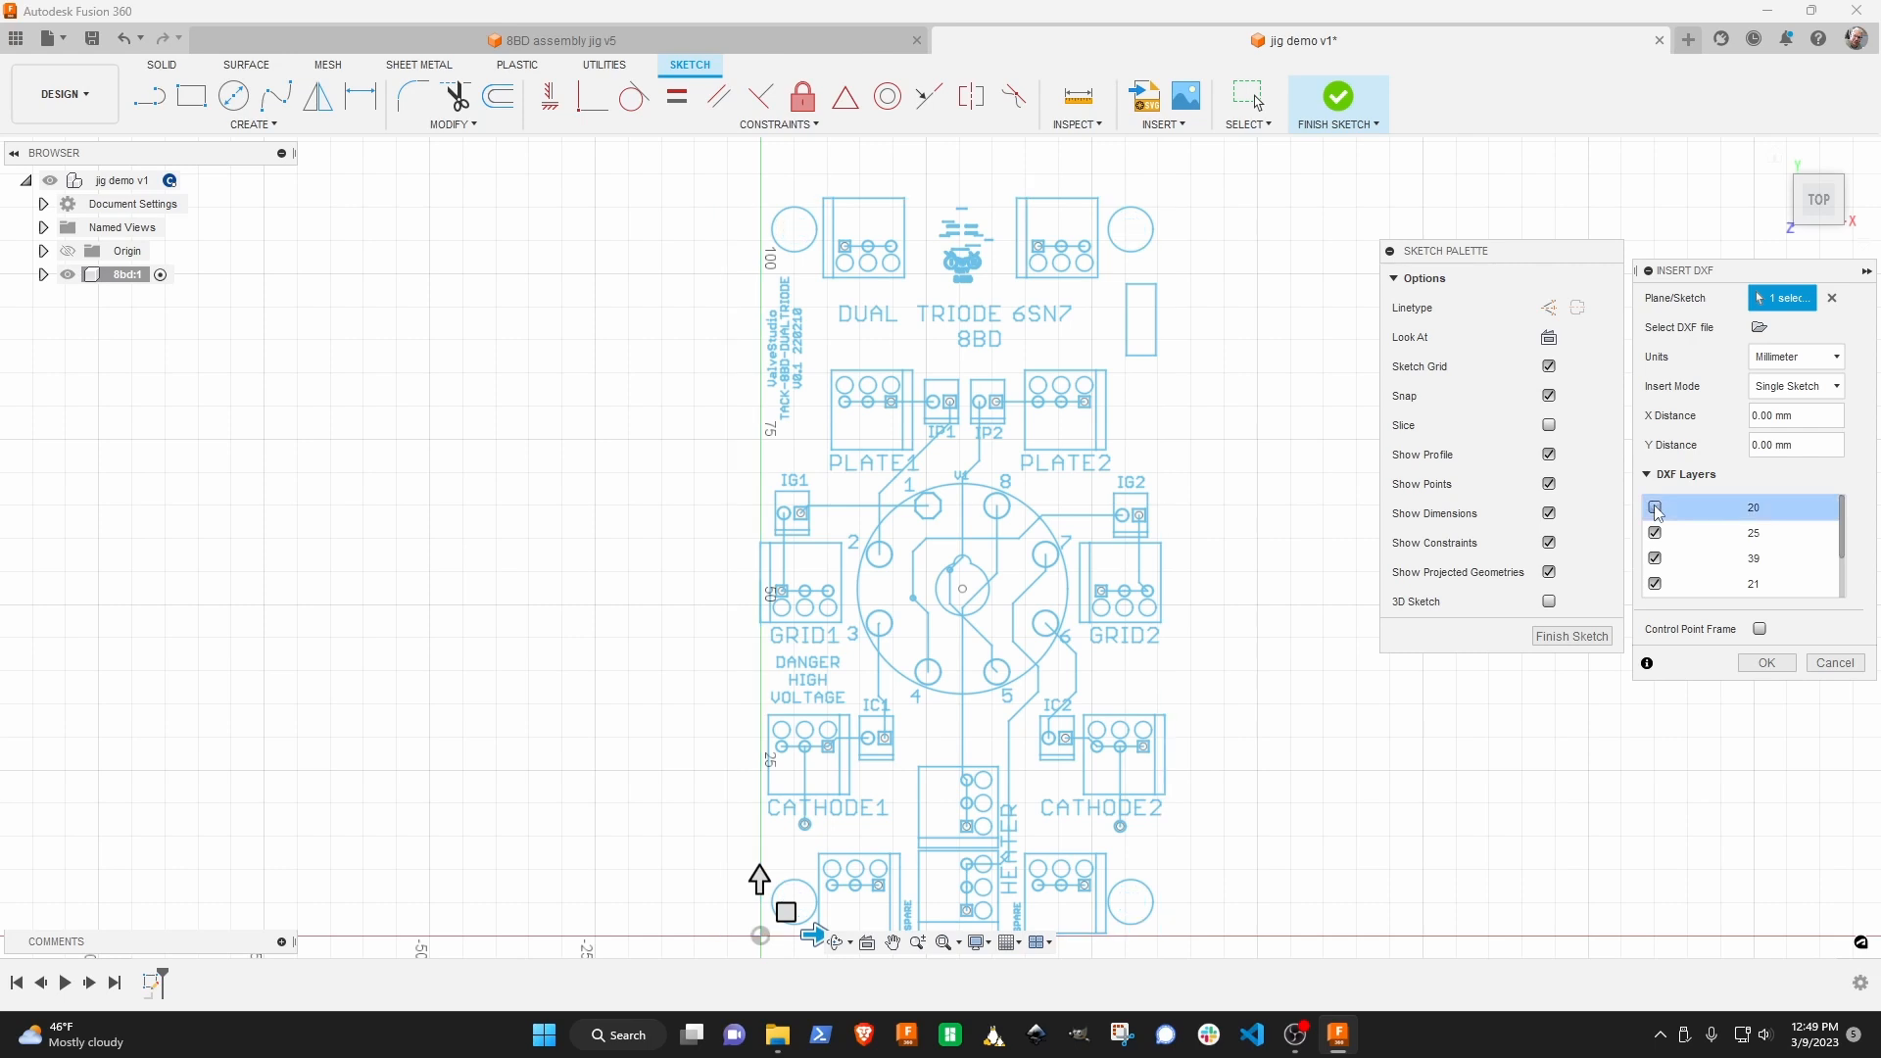
click(1655, 507)
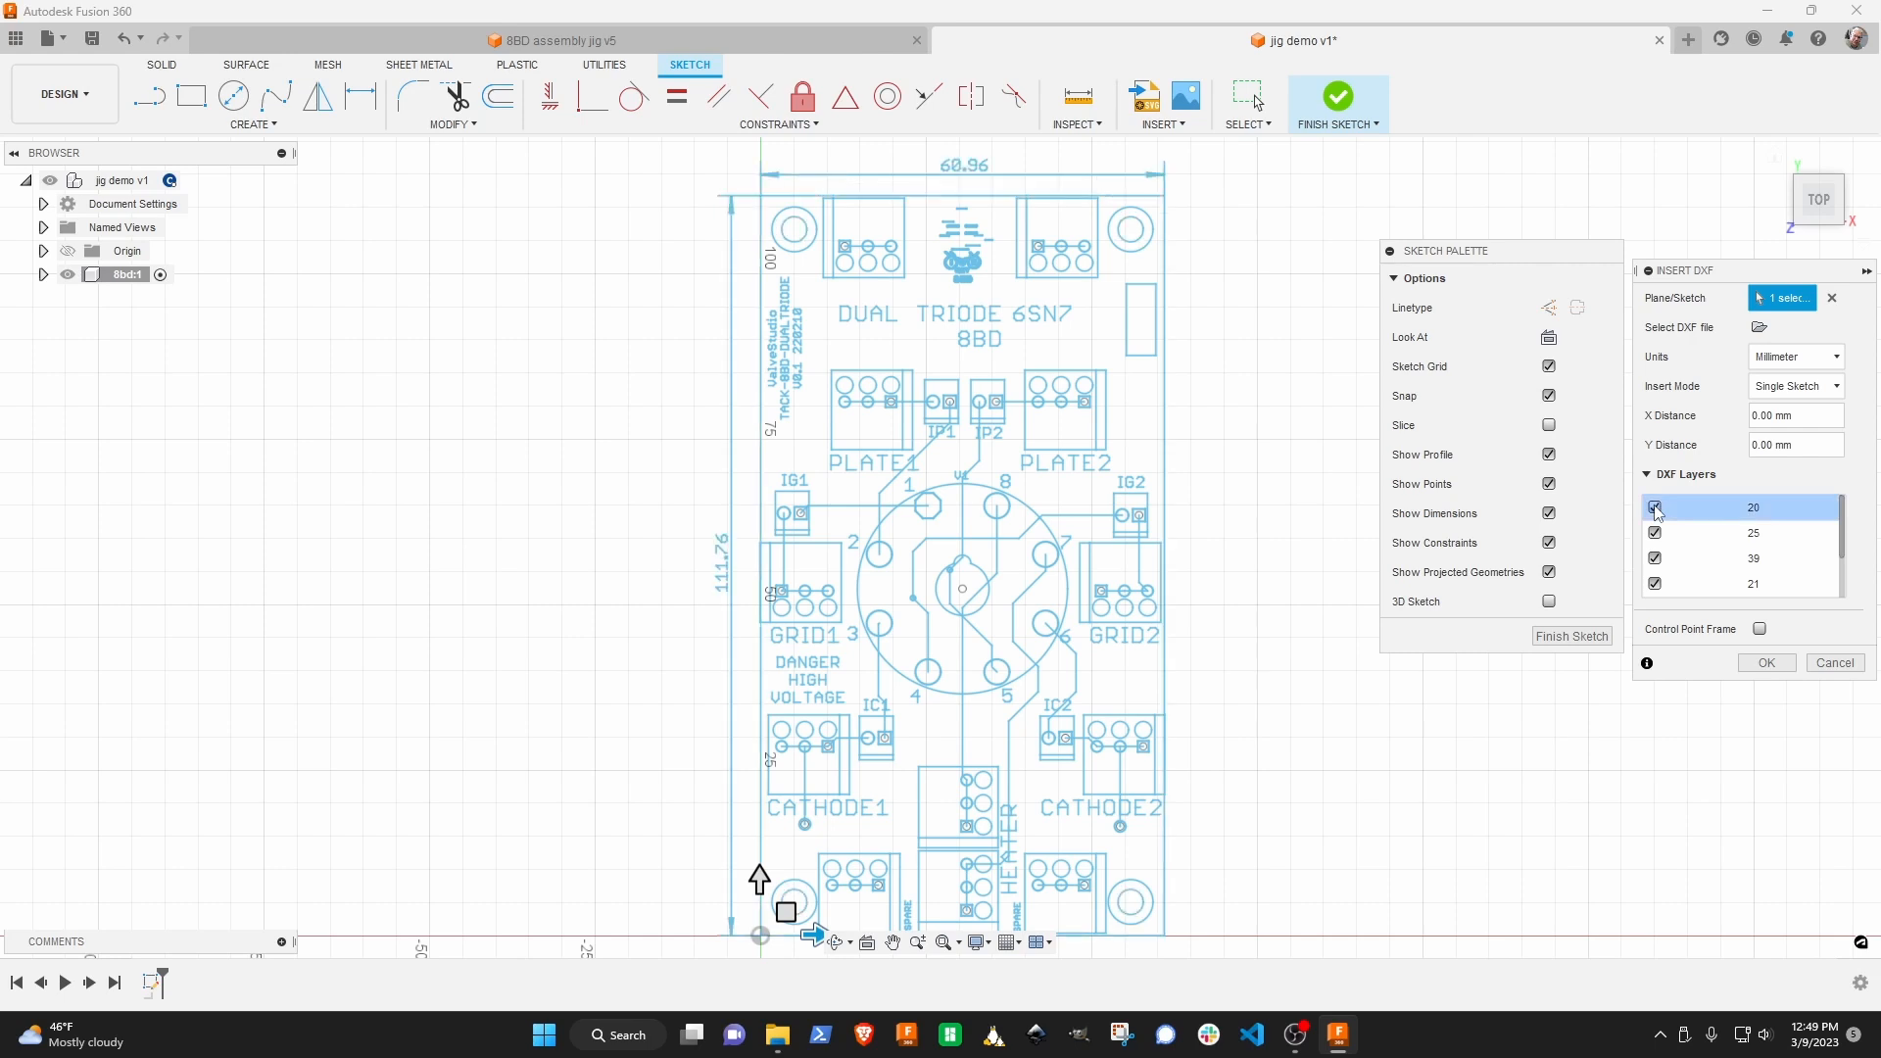
click(1655, 508)
click(1654, 507)
Toggle DXF layers 25 and 39 to check their contents and exclude both from the import.
click(1657, 534)
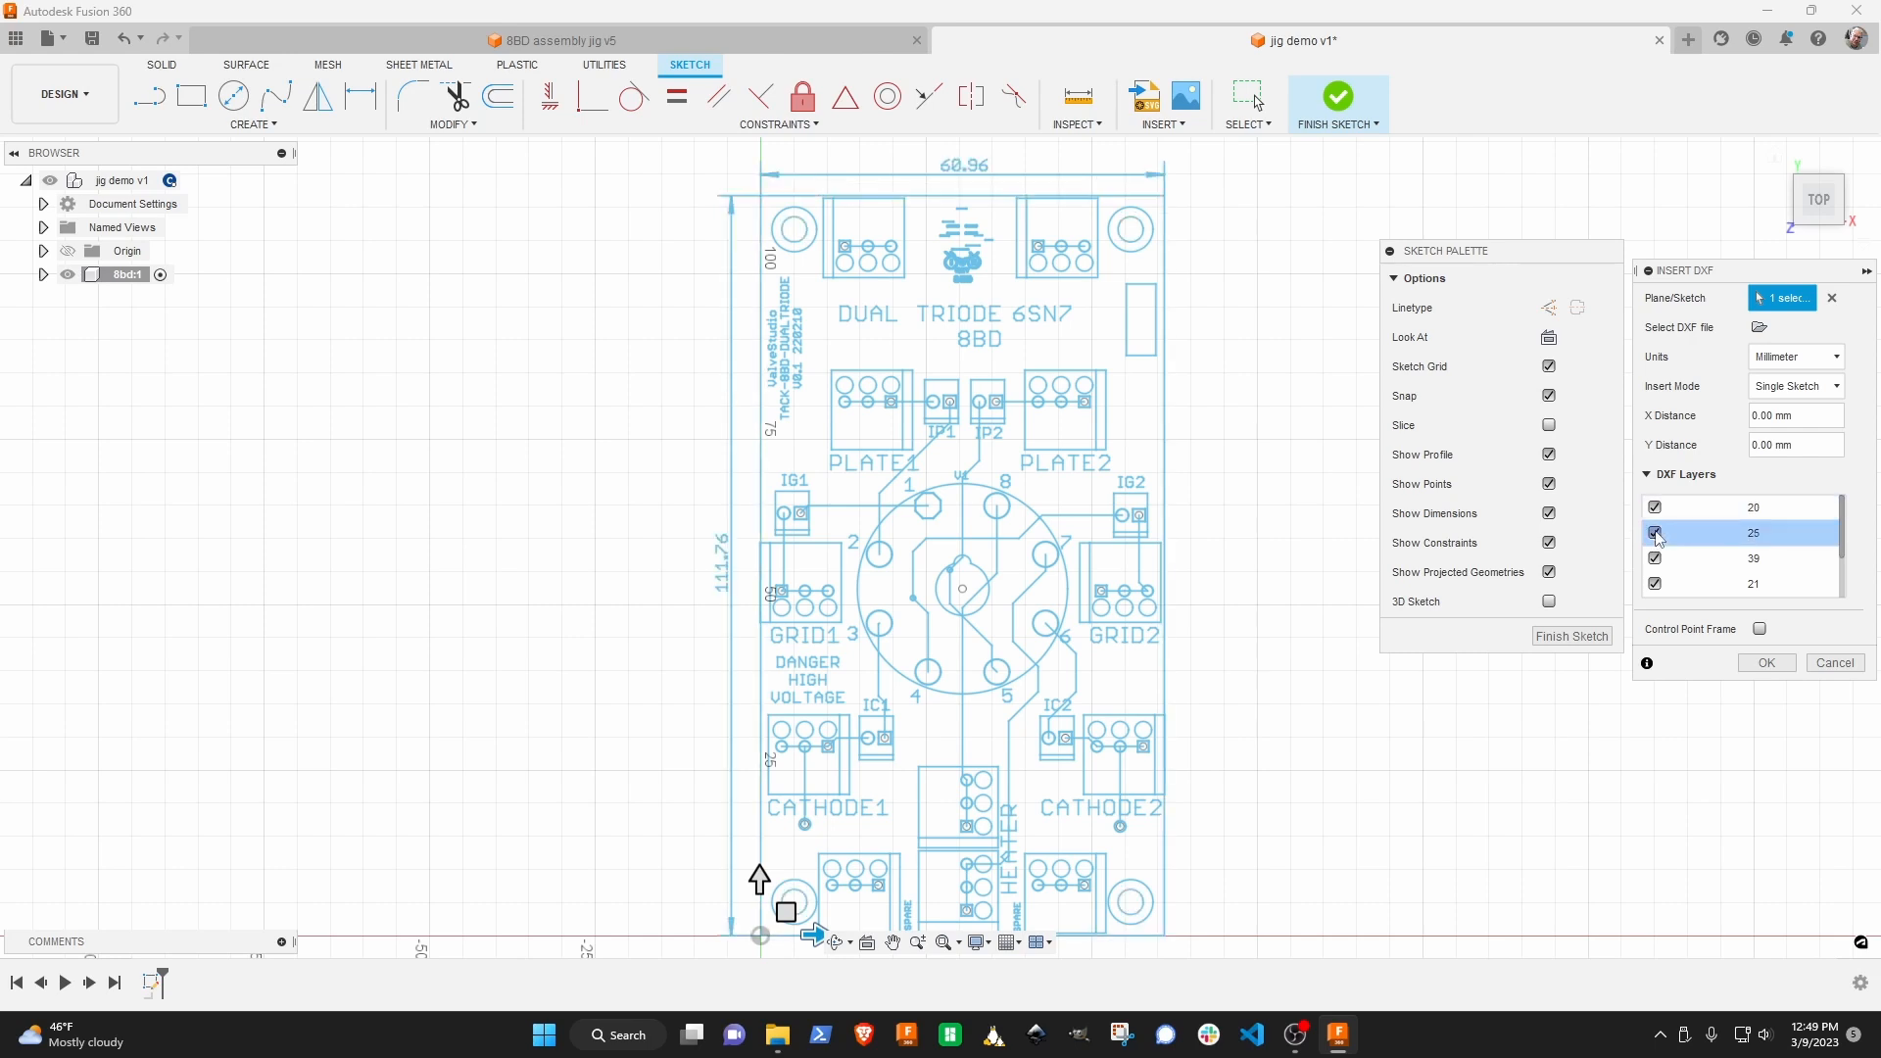
click(1654, 534)
click(1655, 534)
click(1655, 534)
click(1655, 559)
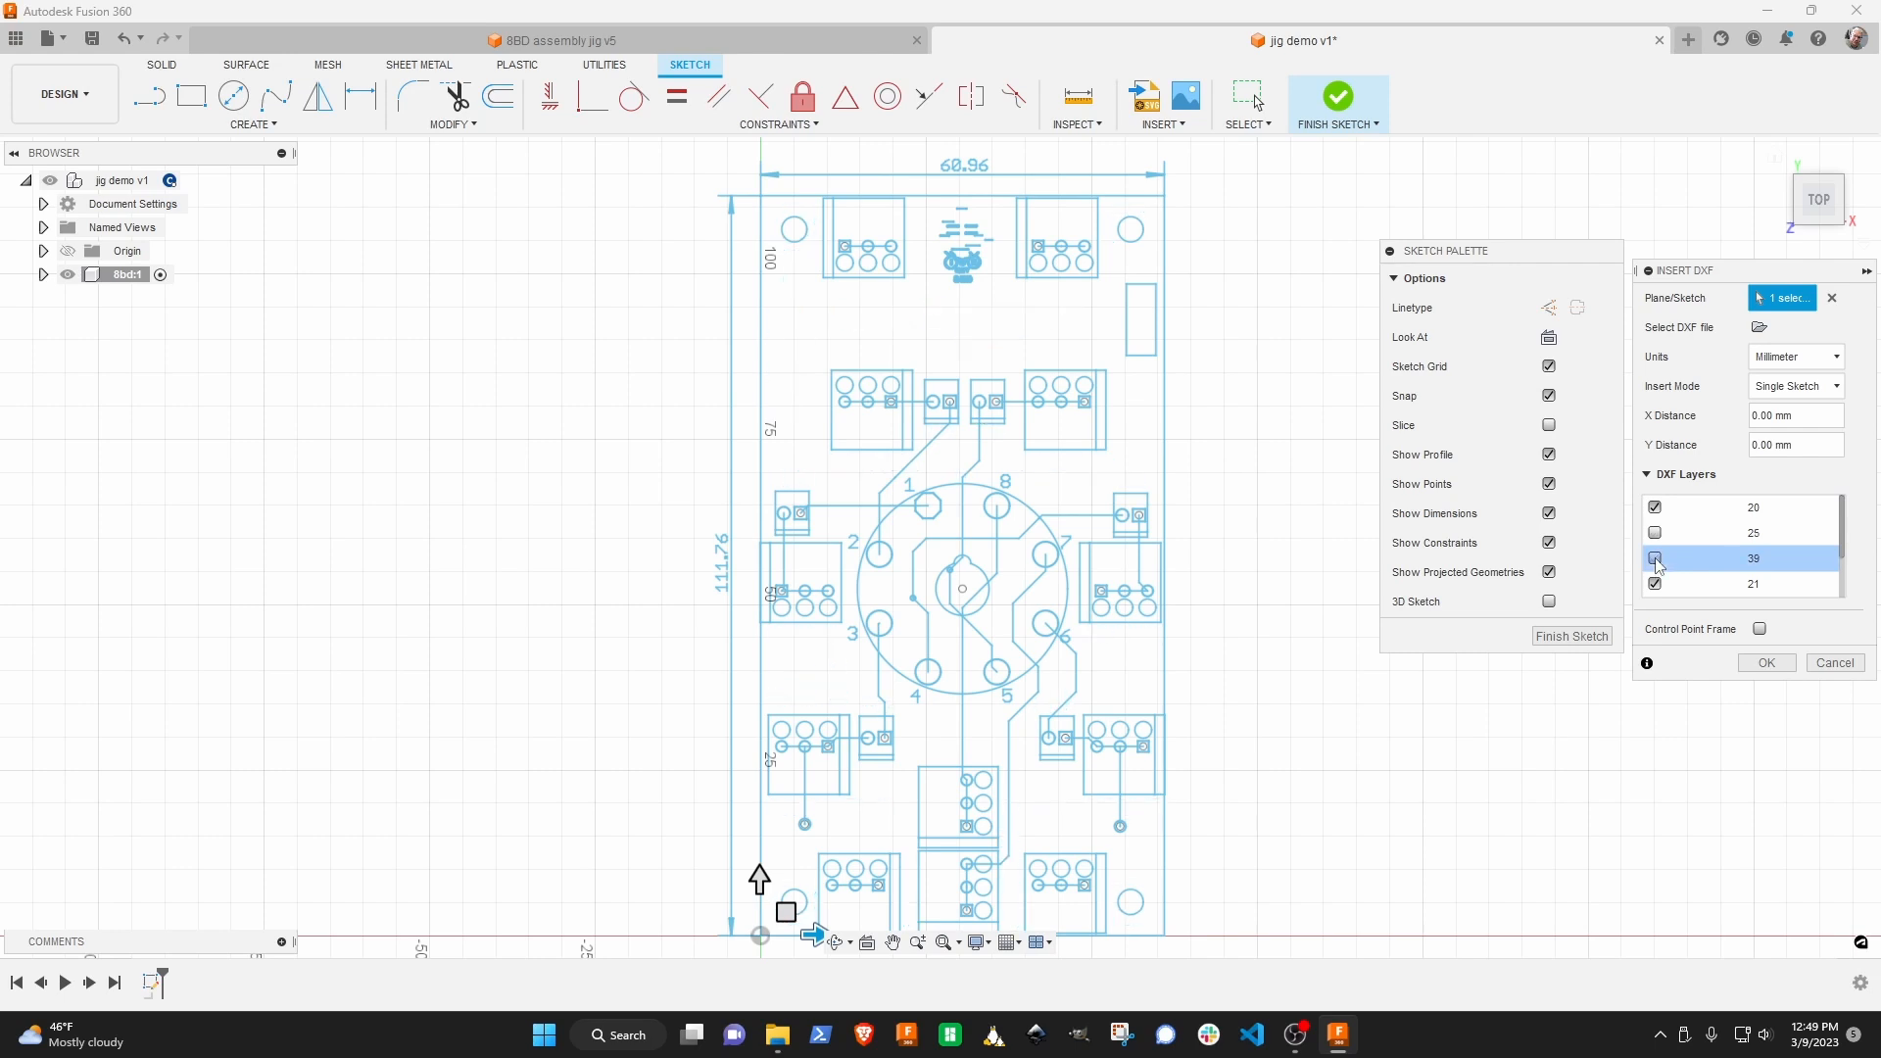
click(1655, 560)
click(1655, 560)
Toggle DXF layer 21 off and on to examine its component outlines, keeping it included.
click(1656, 585)
click(1656, 585)
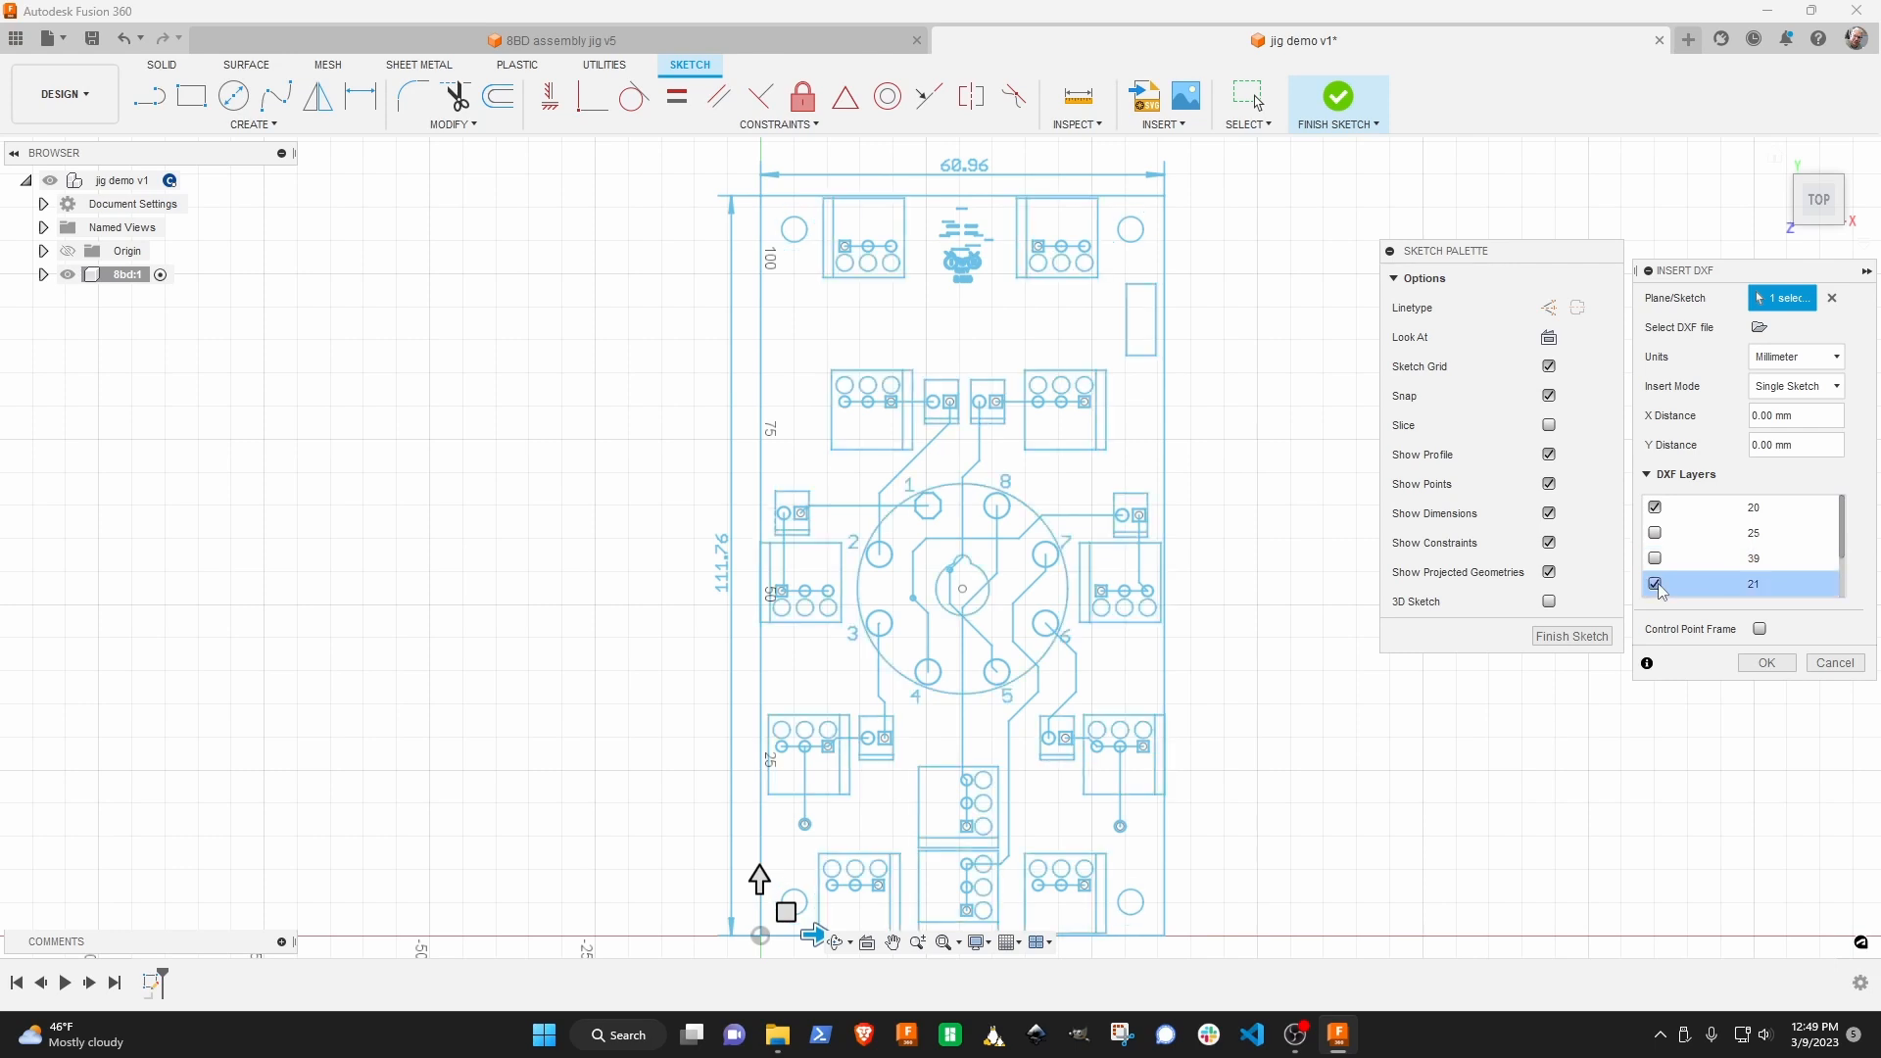
click(1656, 585)
click(1656, 585)
Exclude DXF layers 200, 23 and 17 from the import.
drag(1844, 545, 1843, 566)
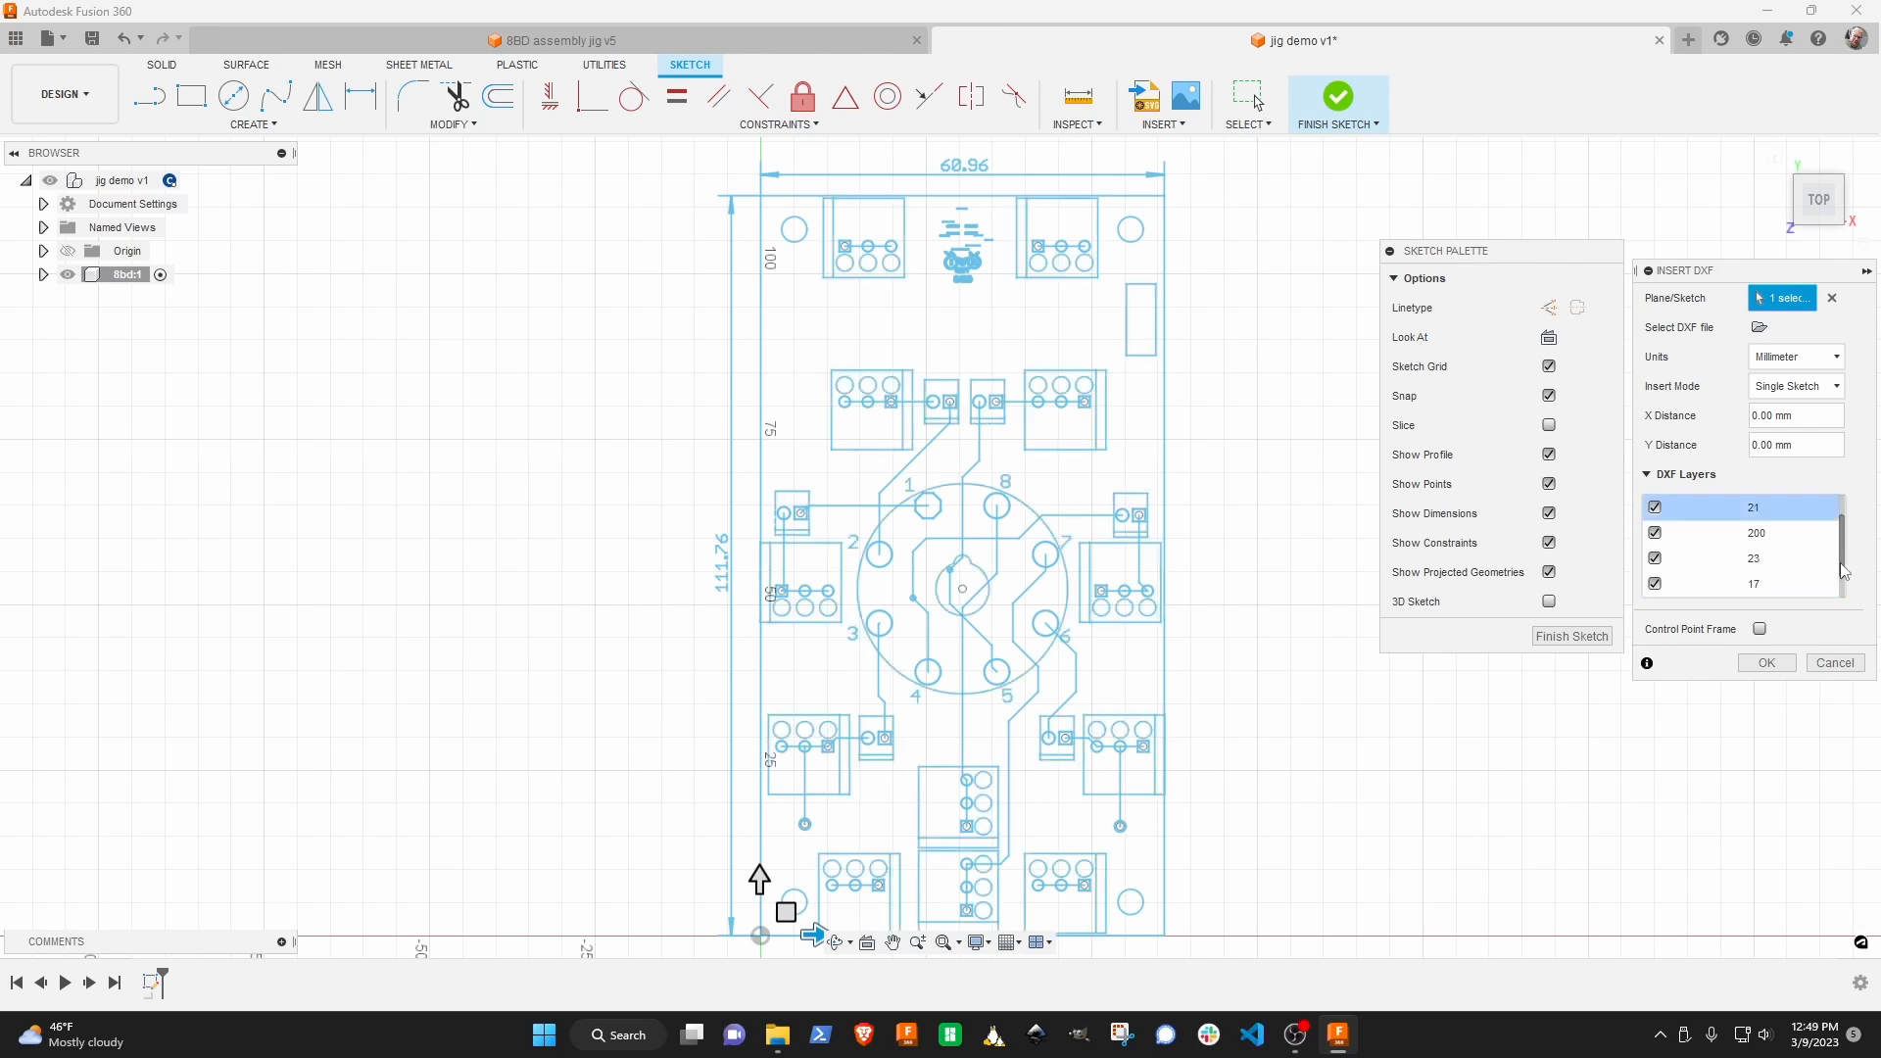
click(1656, 534)
click(1656, 534)
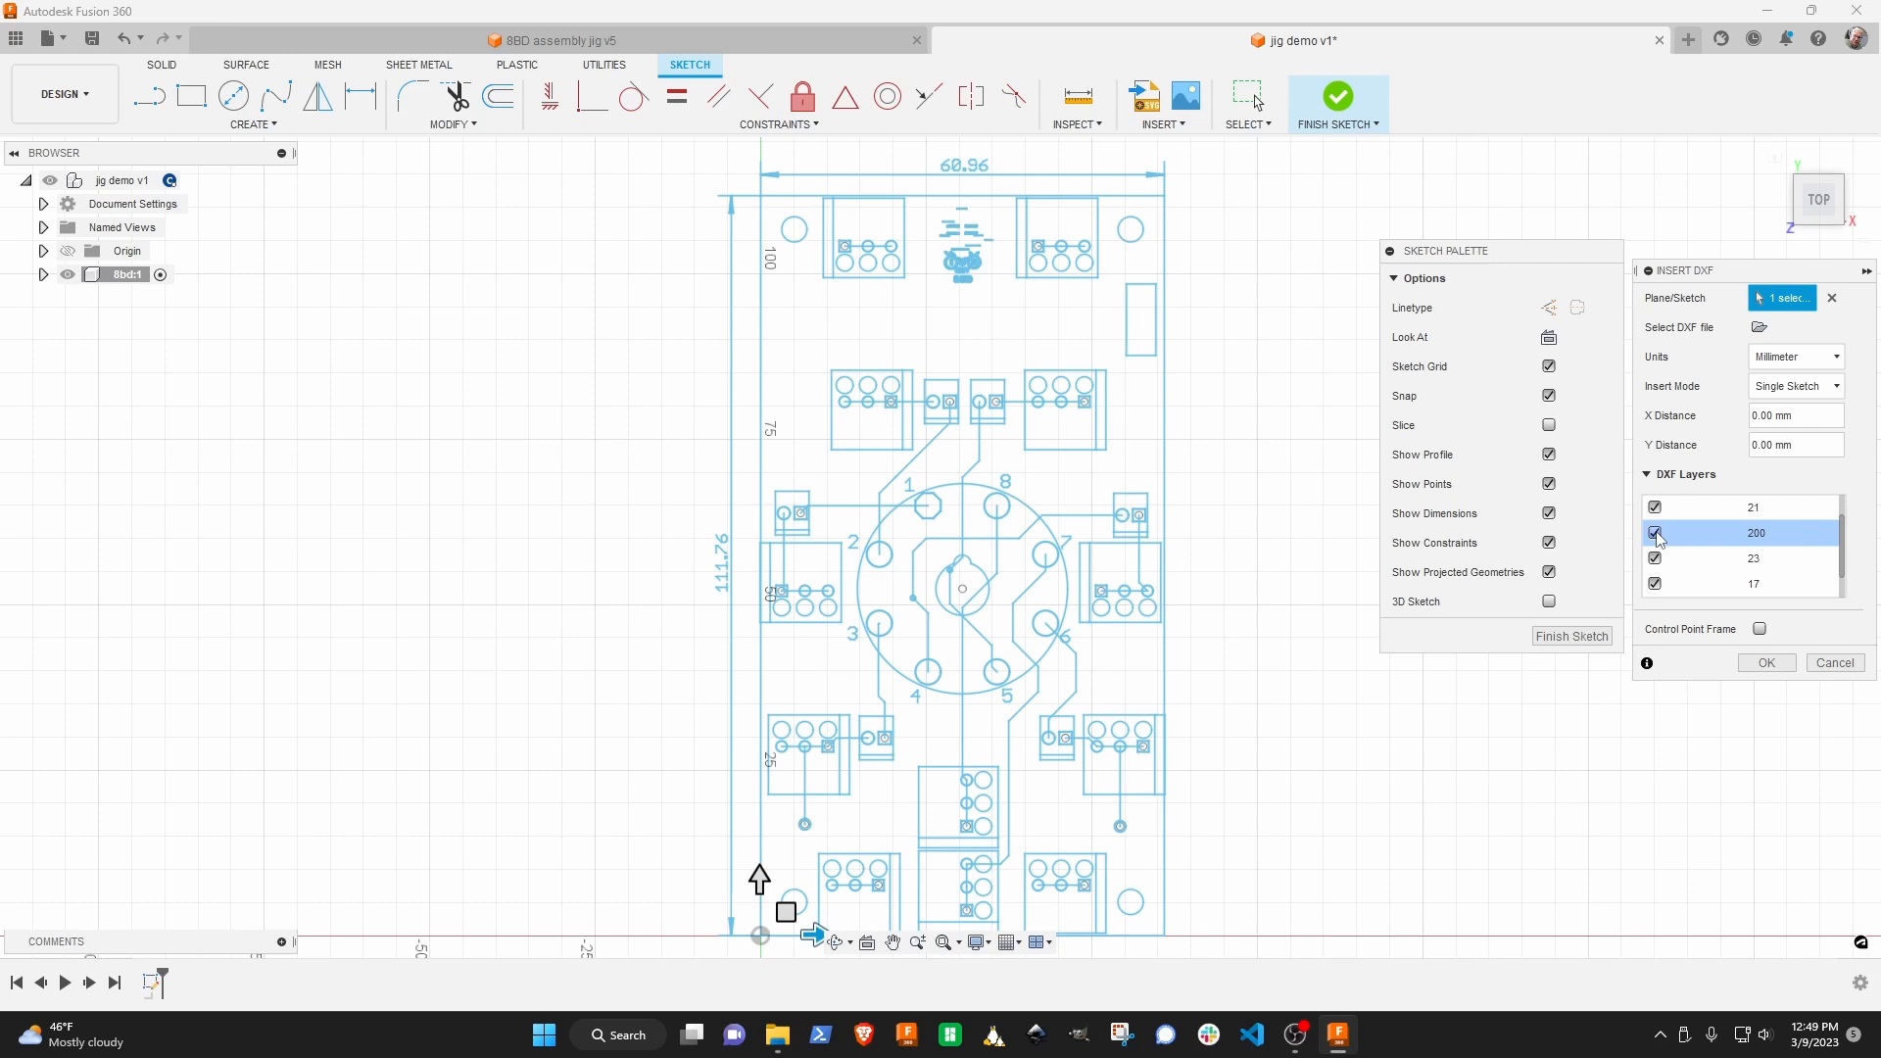
click(1656, 537)
click(1656, 558)
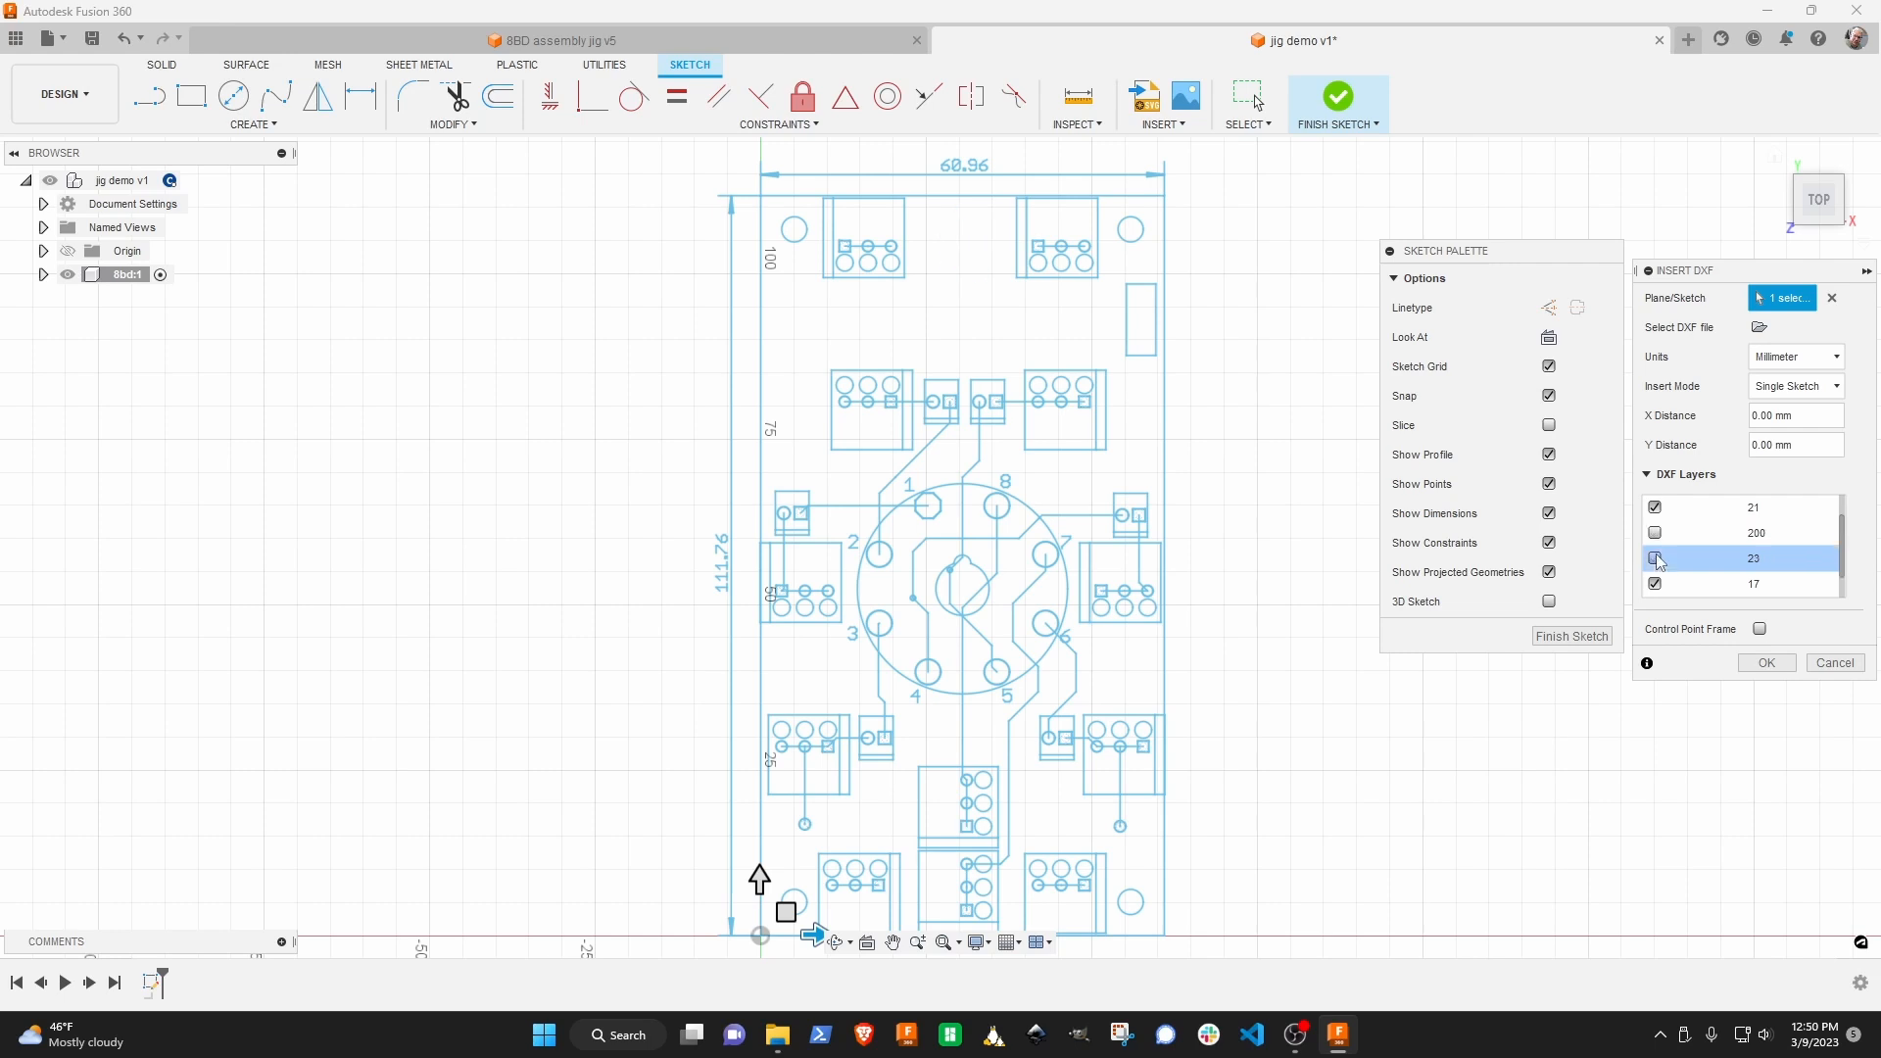
click(1656, 586)
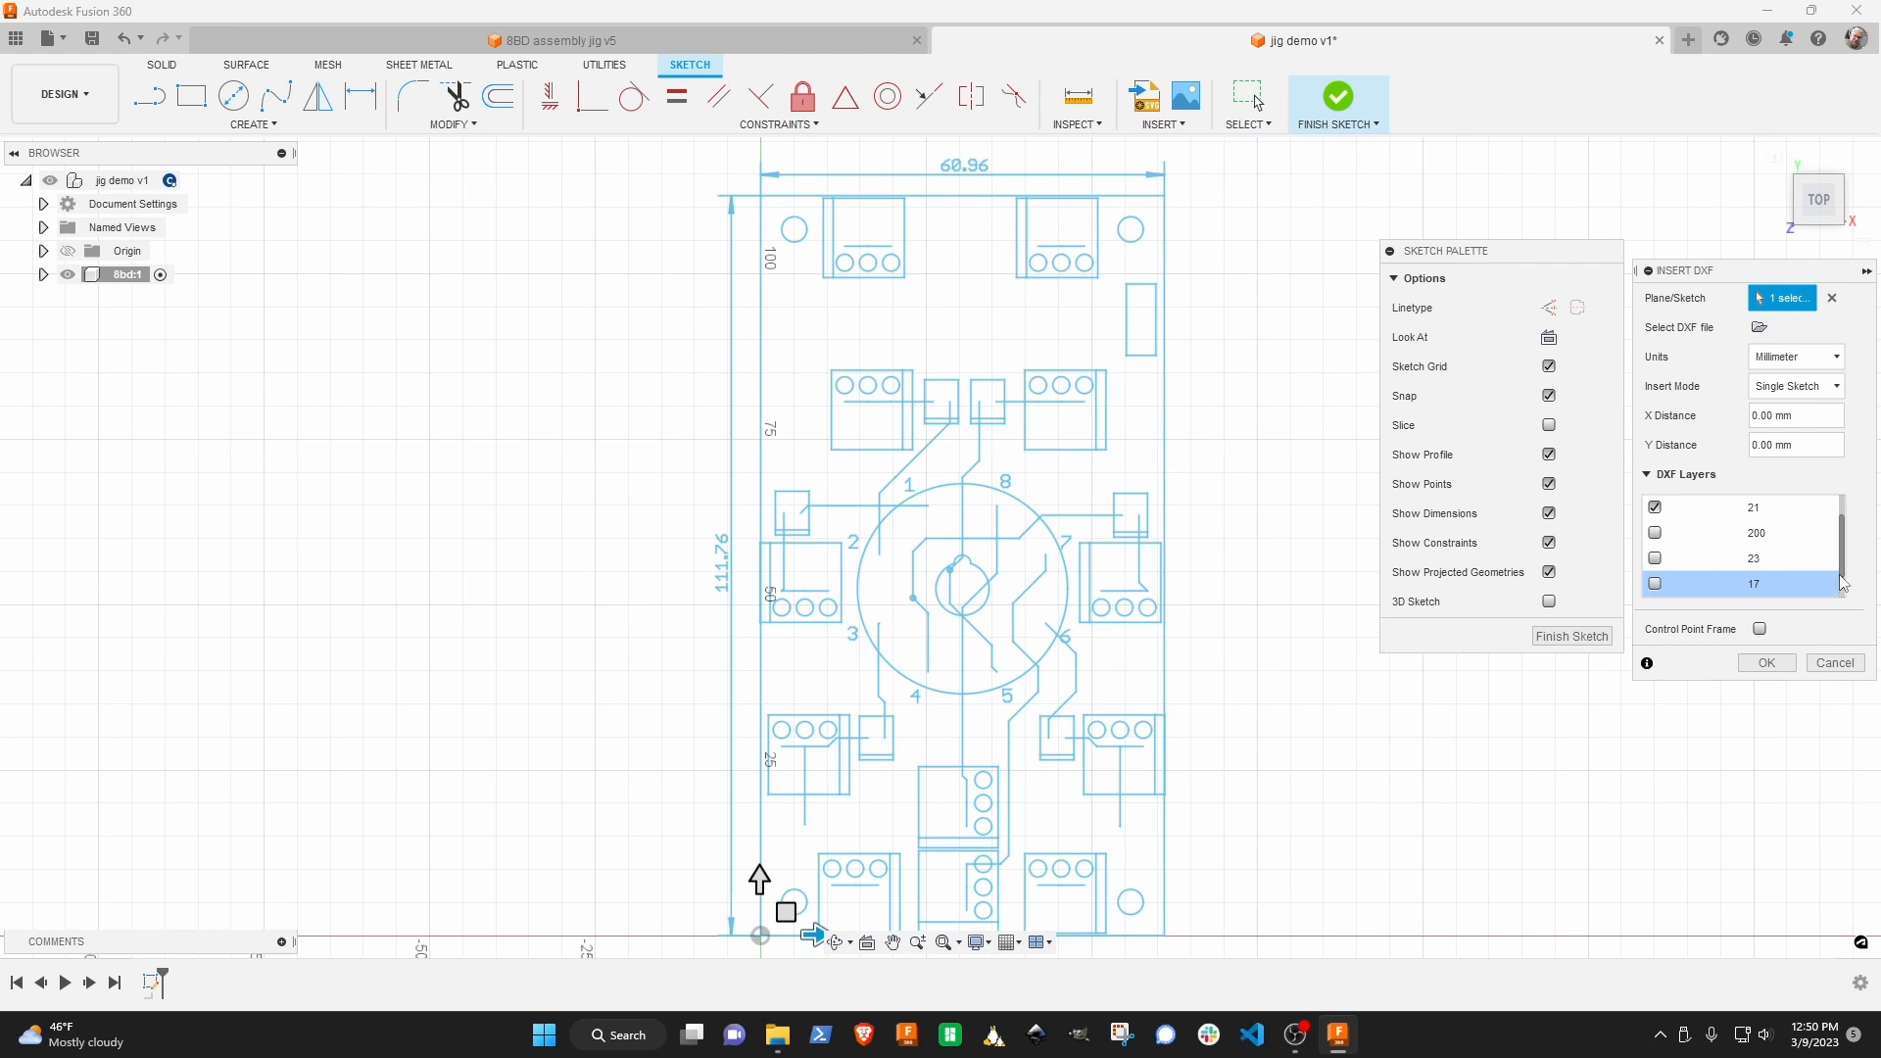
Exclude DXF layers 16, 1 and 18 from the import.
scroll(1846, 573, down, 1)
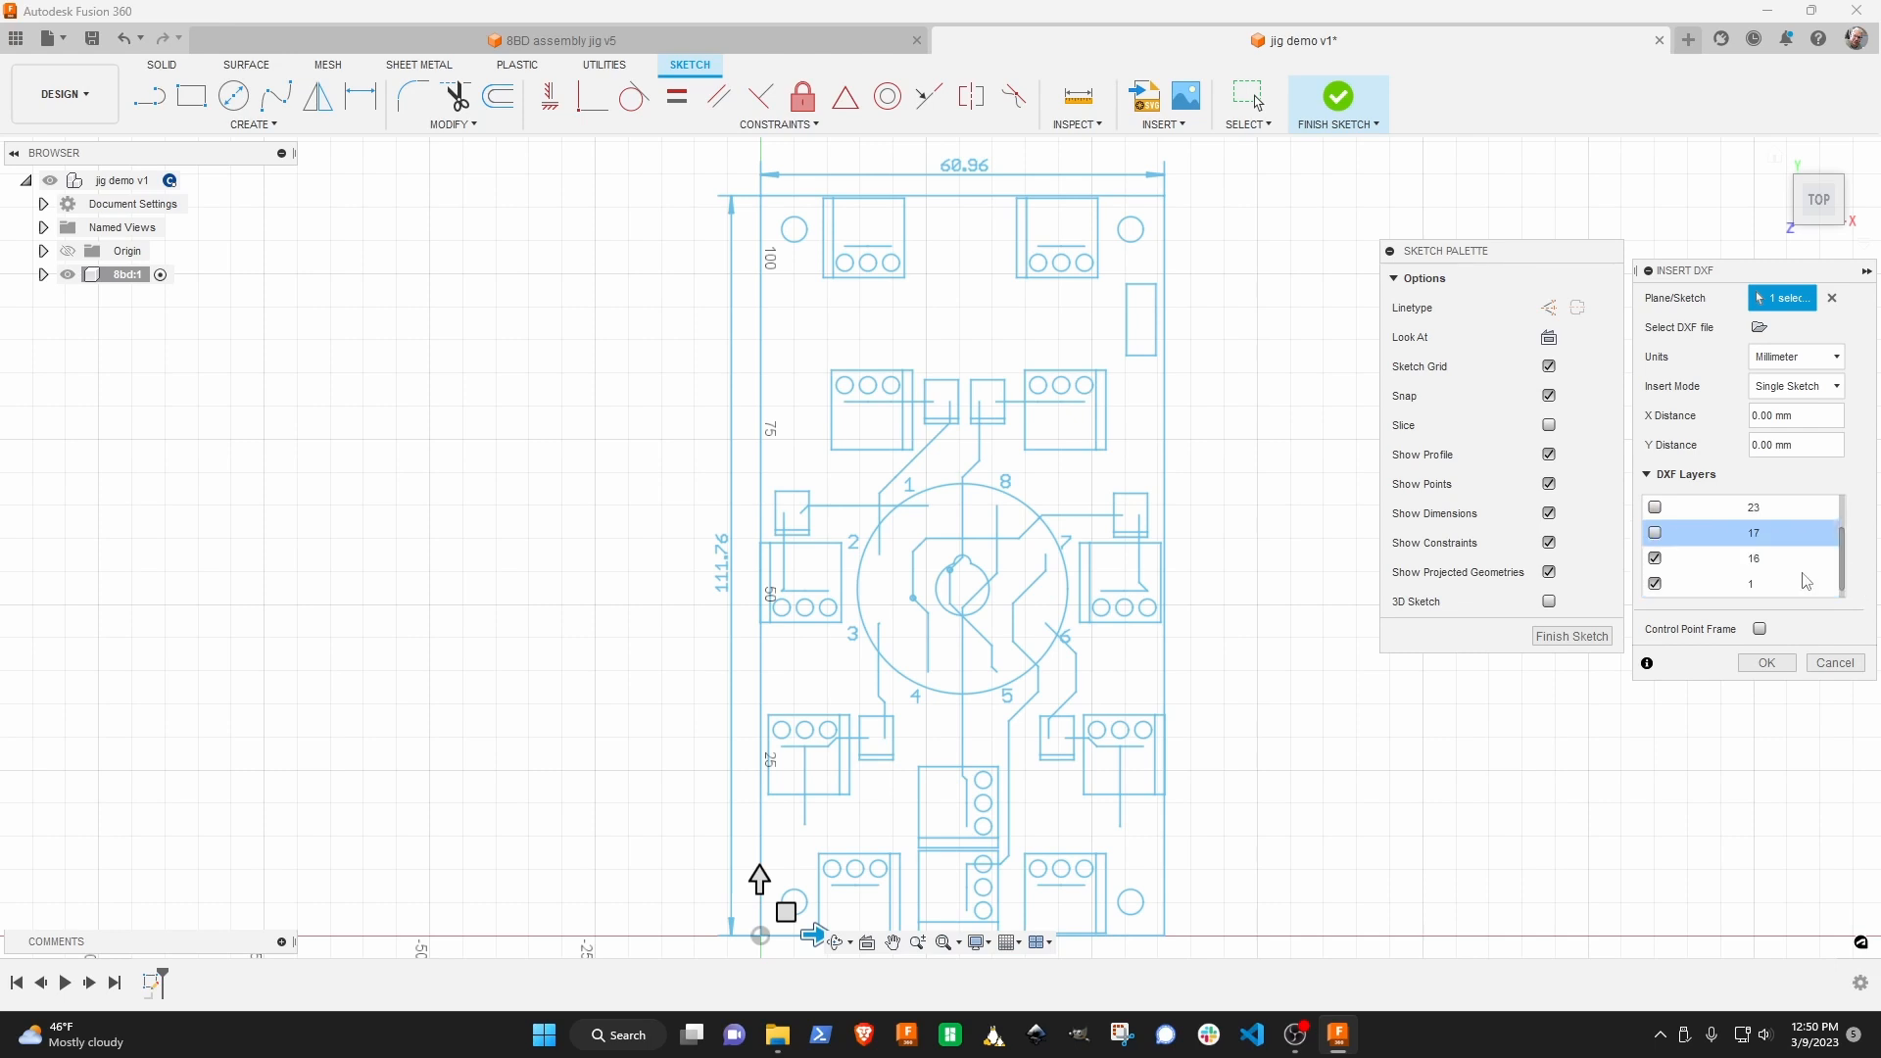
click(1654, 558)
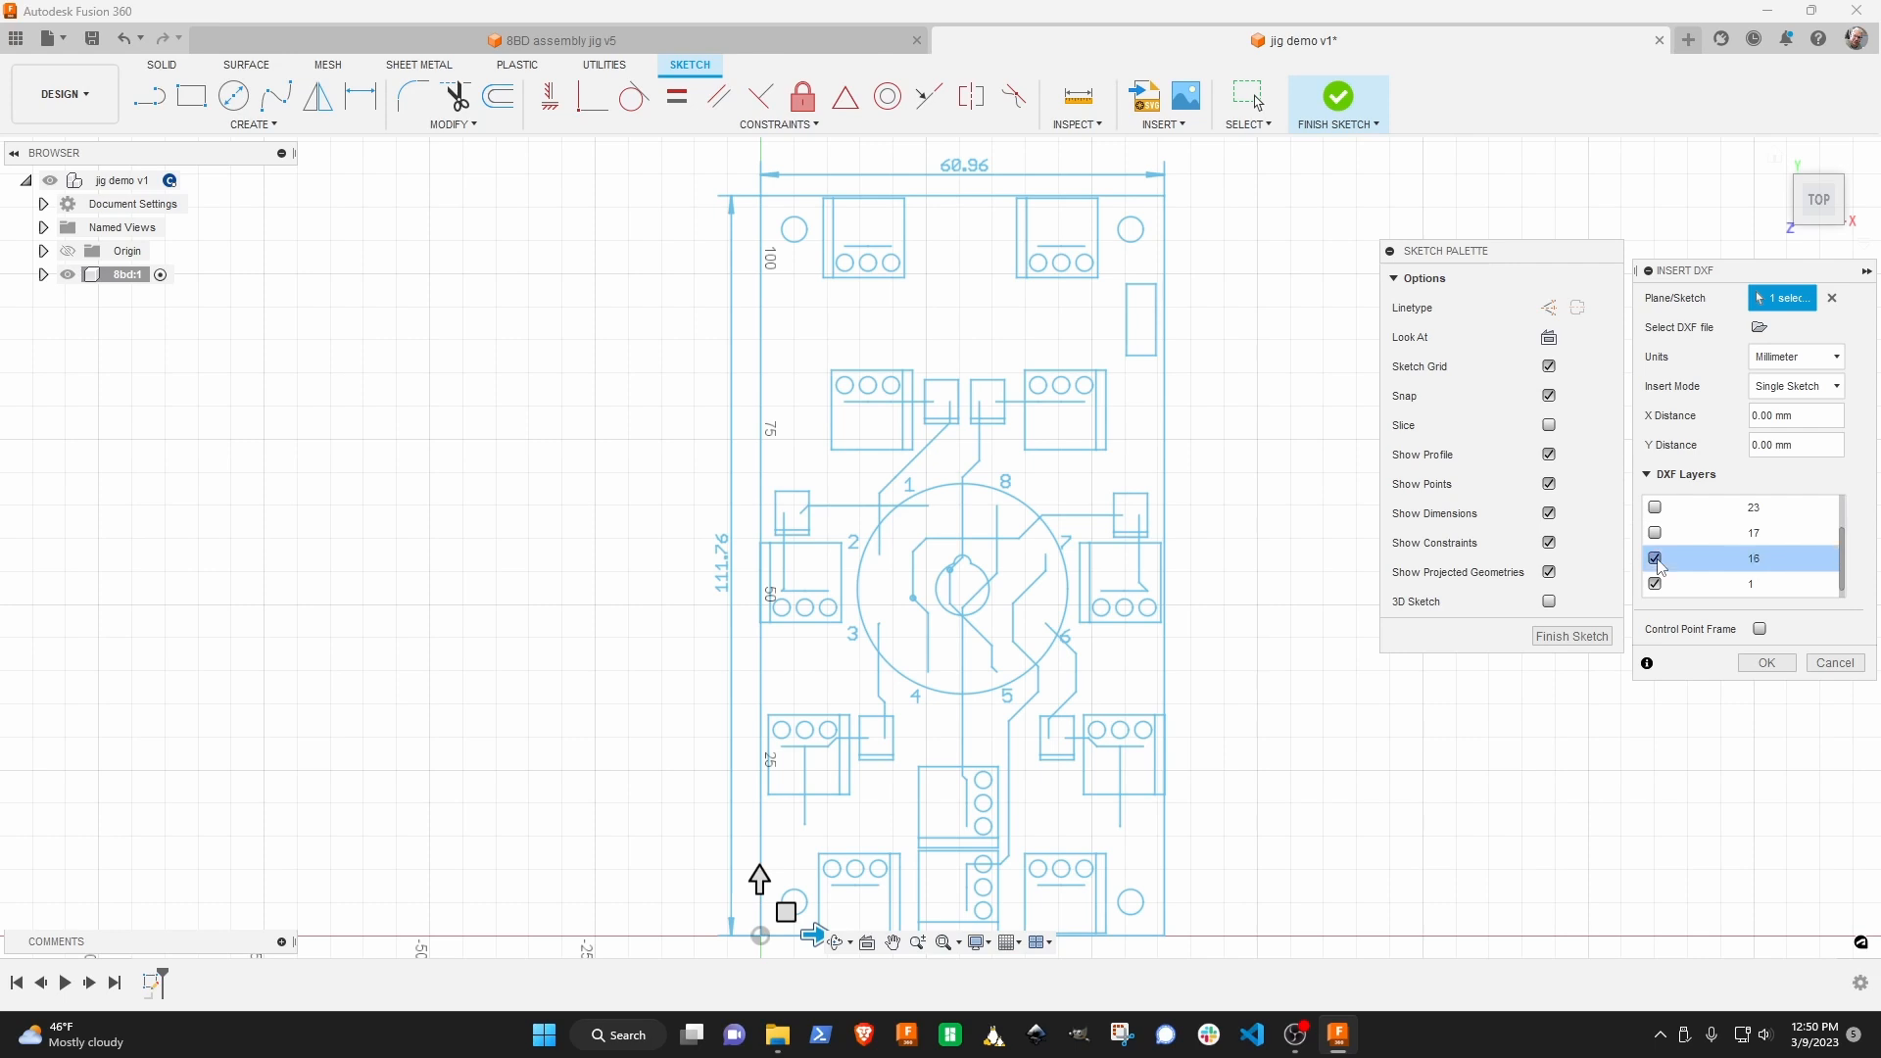
click(1655, 585)
click(1656, 585)
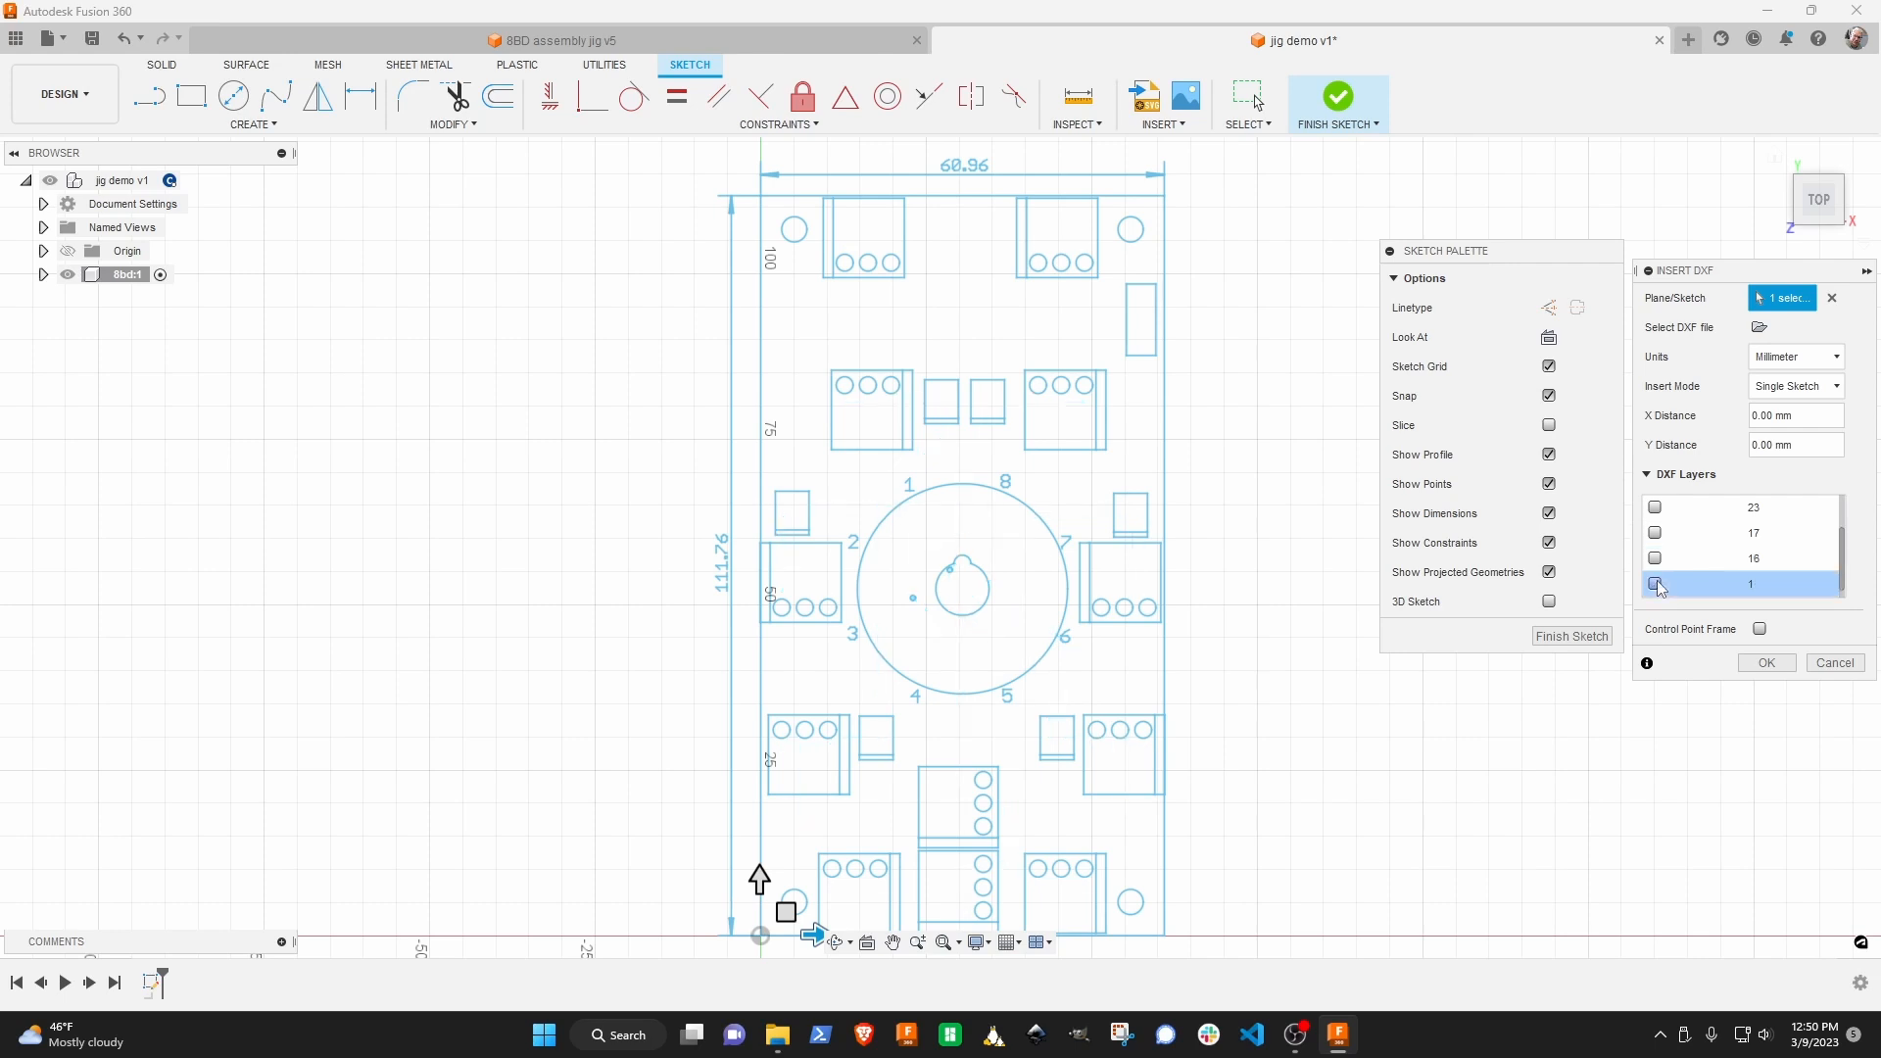
scroll(1659, 588, down, 1)
Set the DXF's X and Y distances to 10 mm each and insert it into the sketch.
click(1811, 425)
text(10)
key(Tab)
text(10)
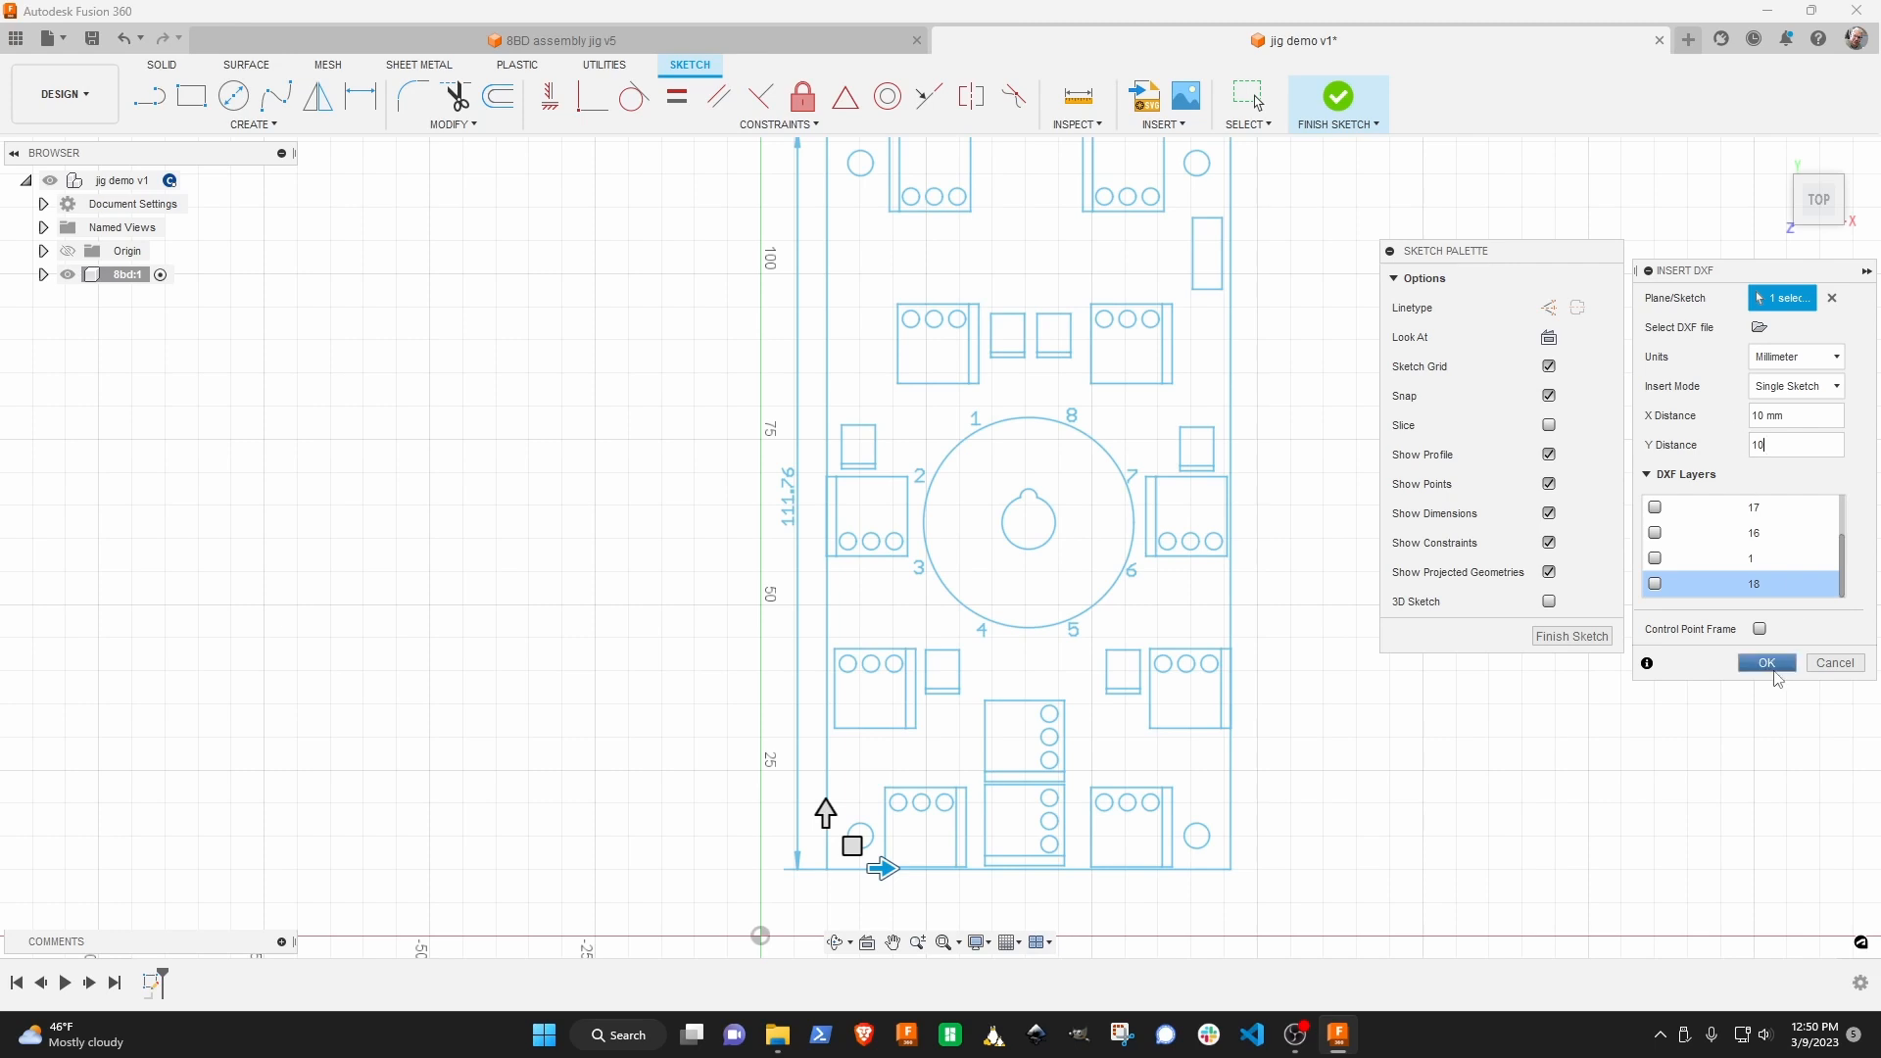
click(1770, 664)
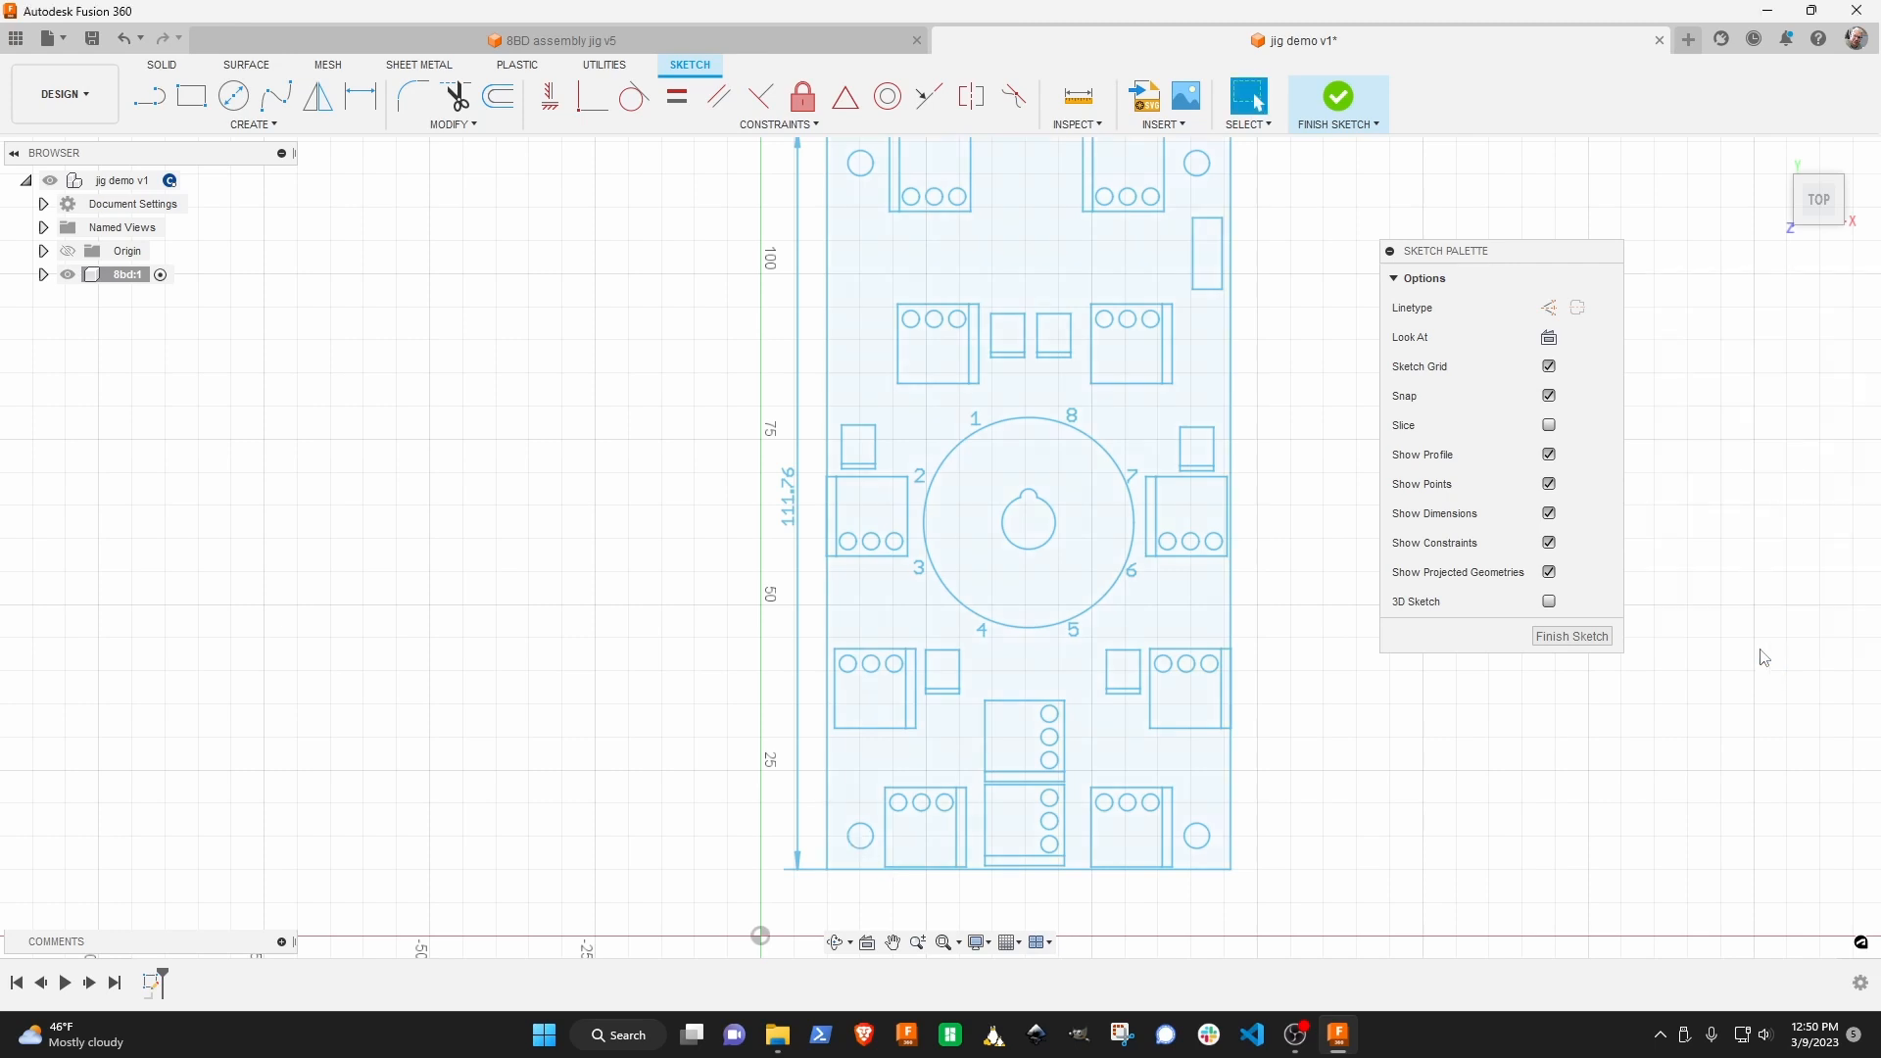
Delete the imported width dimension graphic above the board outline, including its extension lines.
scroll(1327, 463, down, 1)
scroll(1324, 457, down, 1)
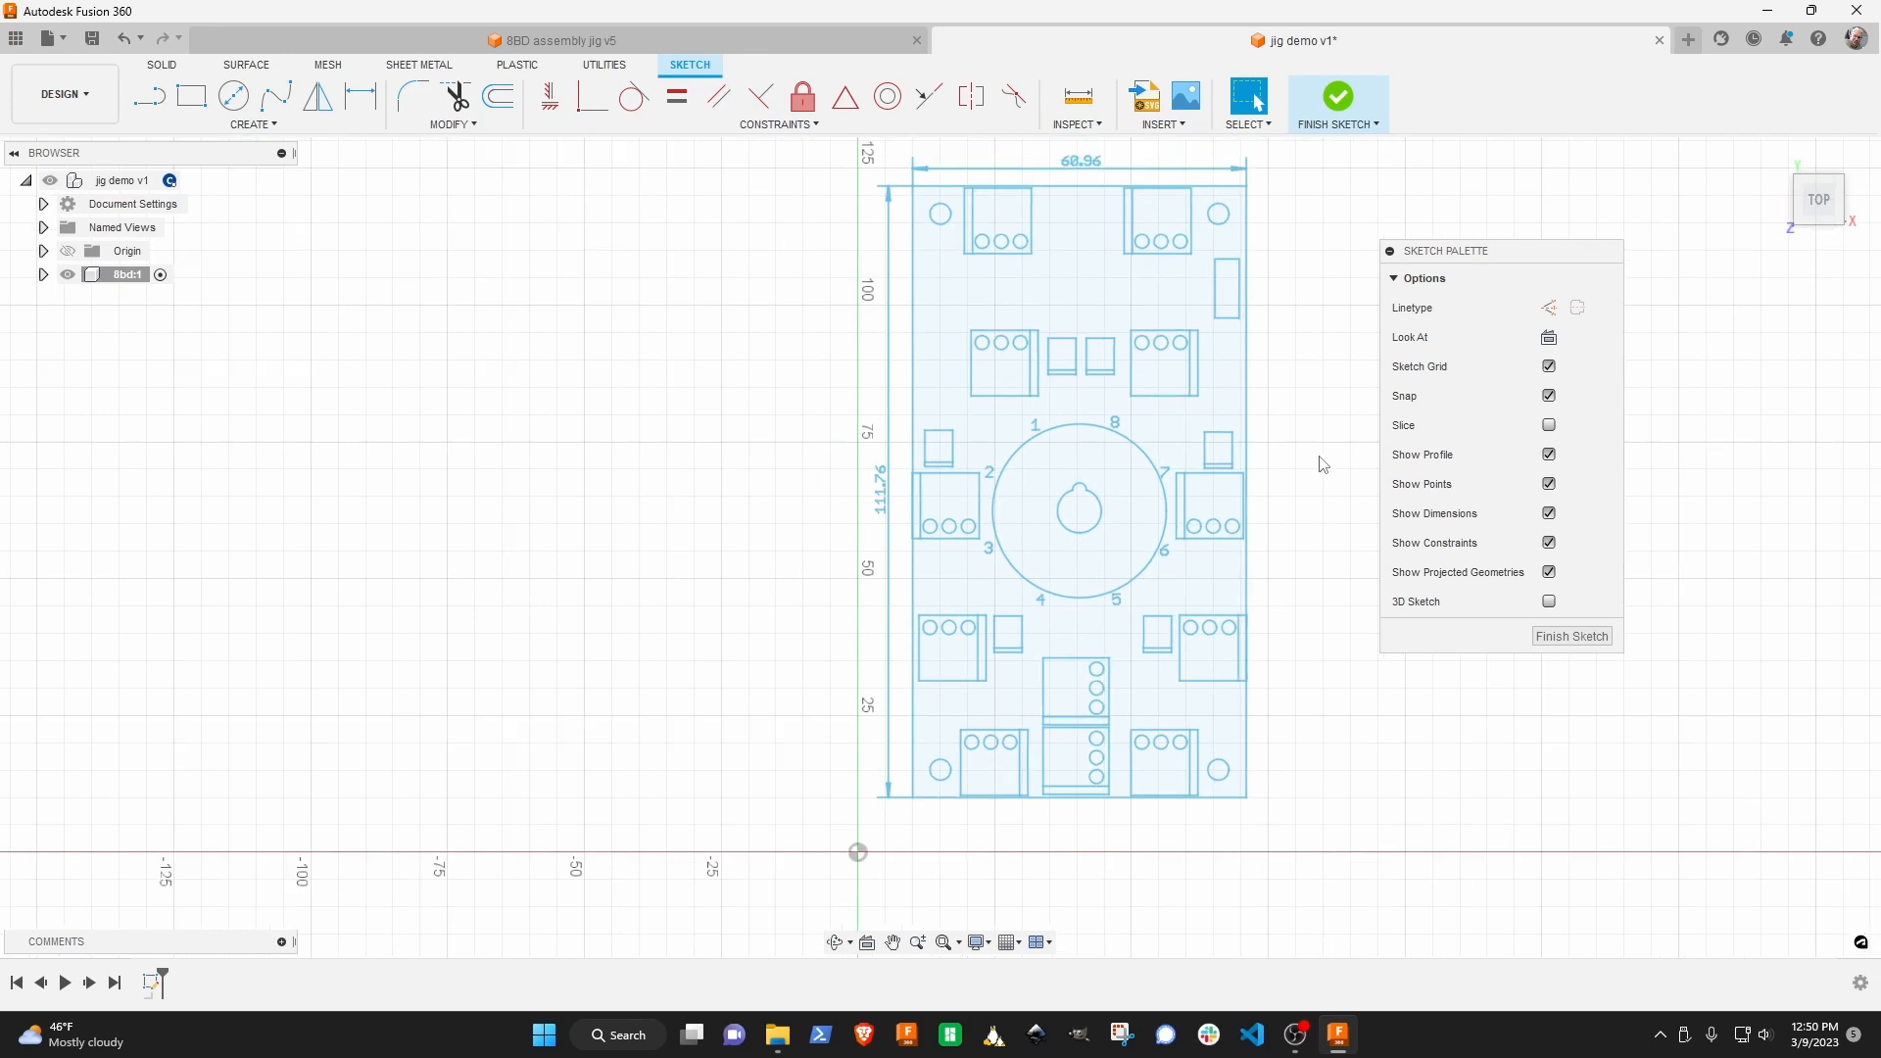
middle_drag(1319, 461, 1160, 501)
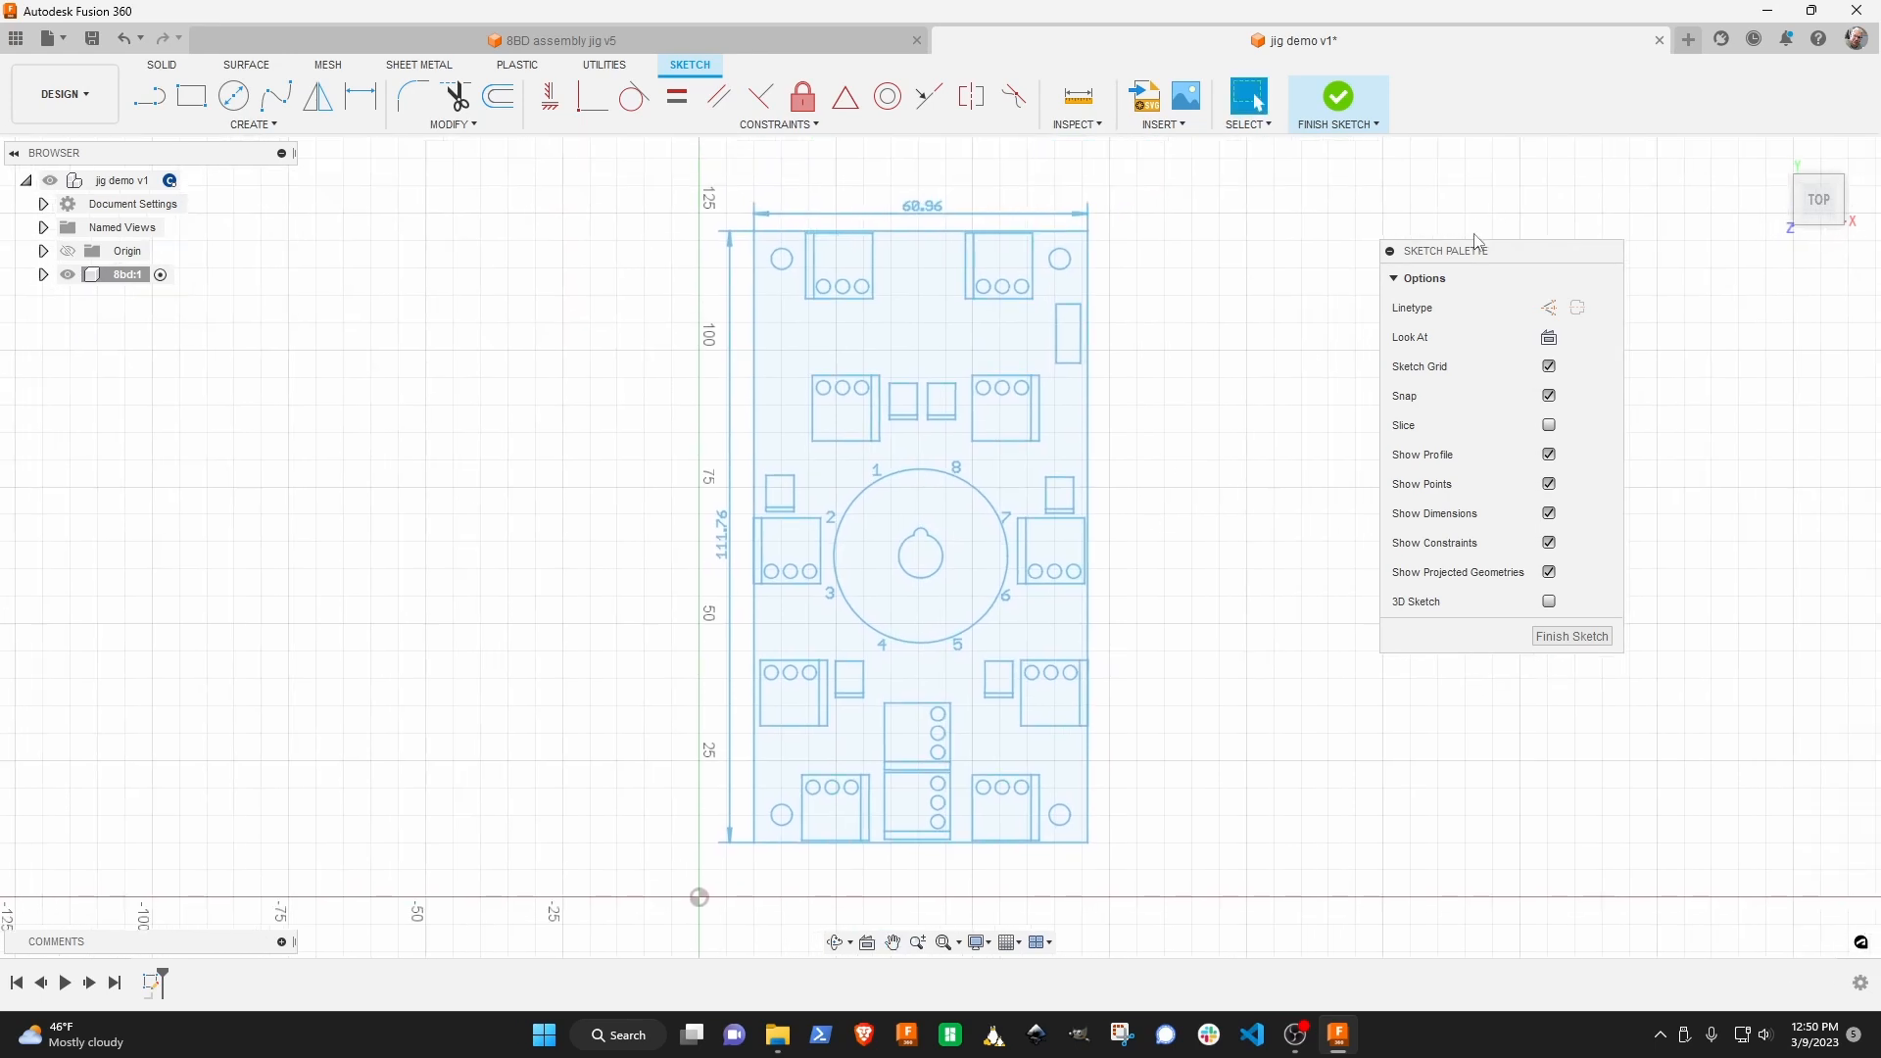
drag(735, 189, 1114, 231)
key(Delete)
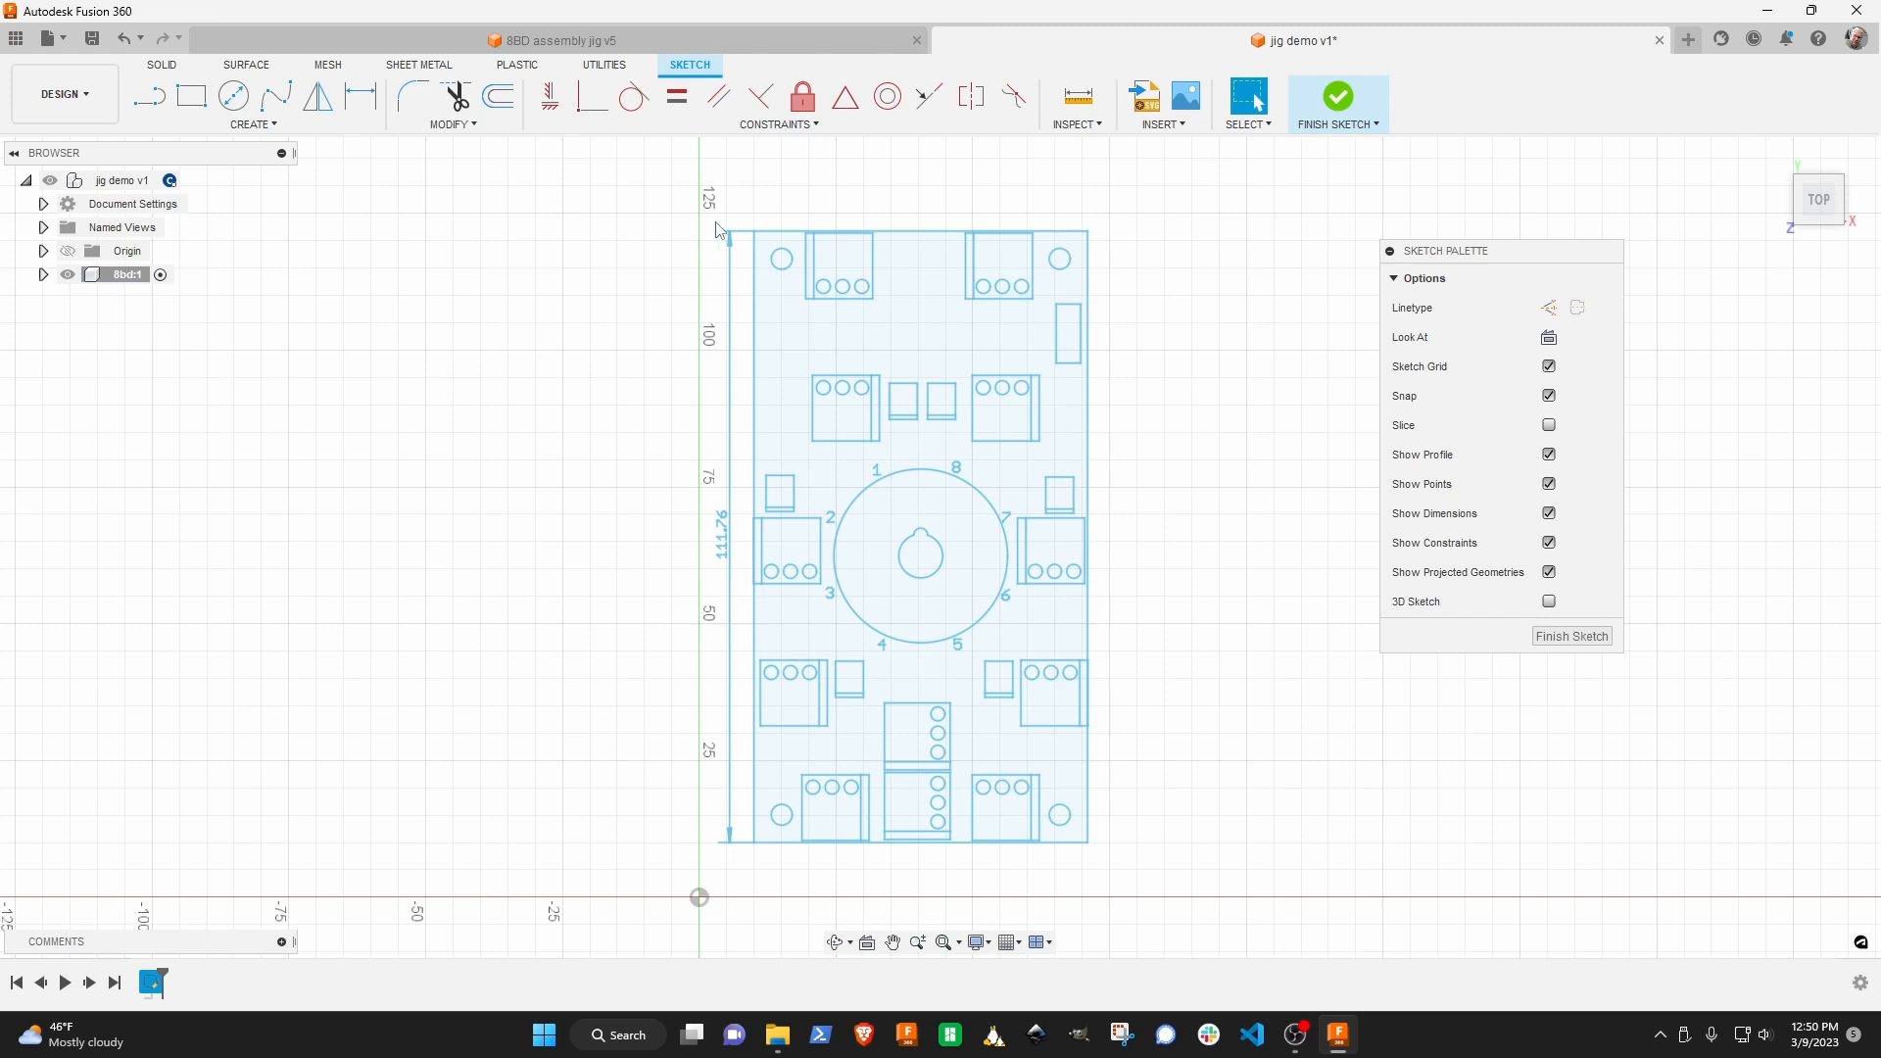
Delete the imported height dimension graphic beside the board outline and its leftover extension lines.
drag(712, 231, 745, 890)
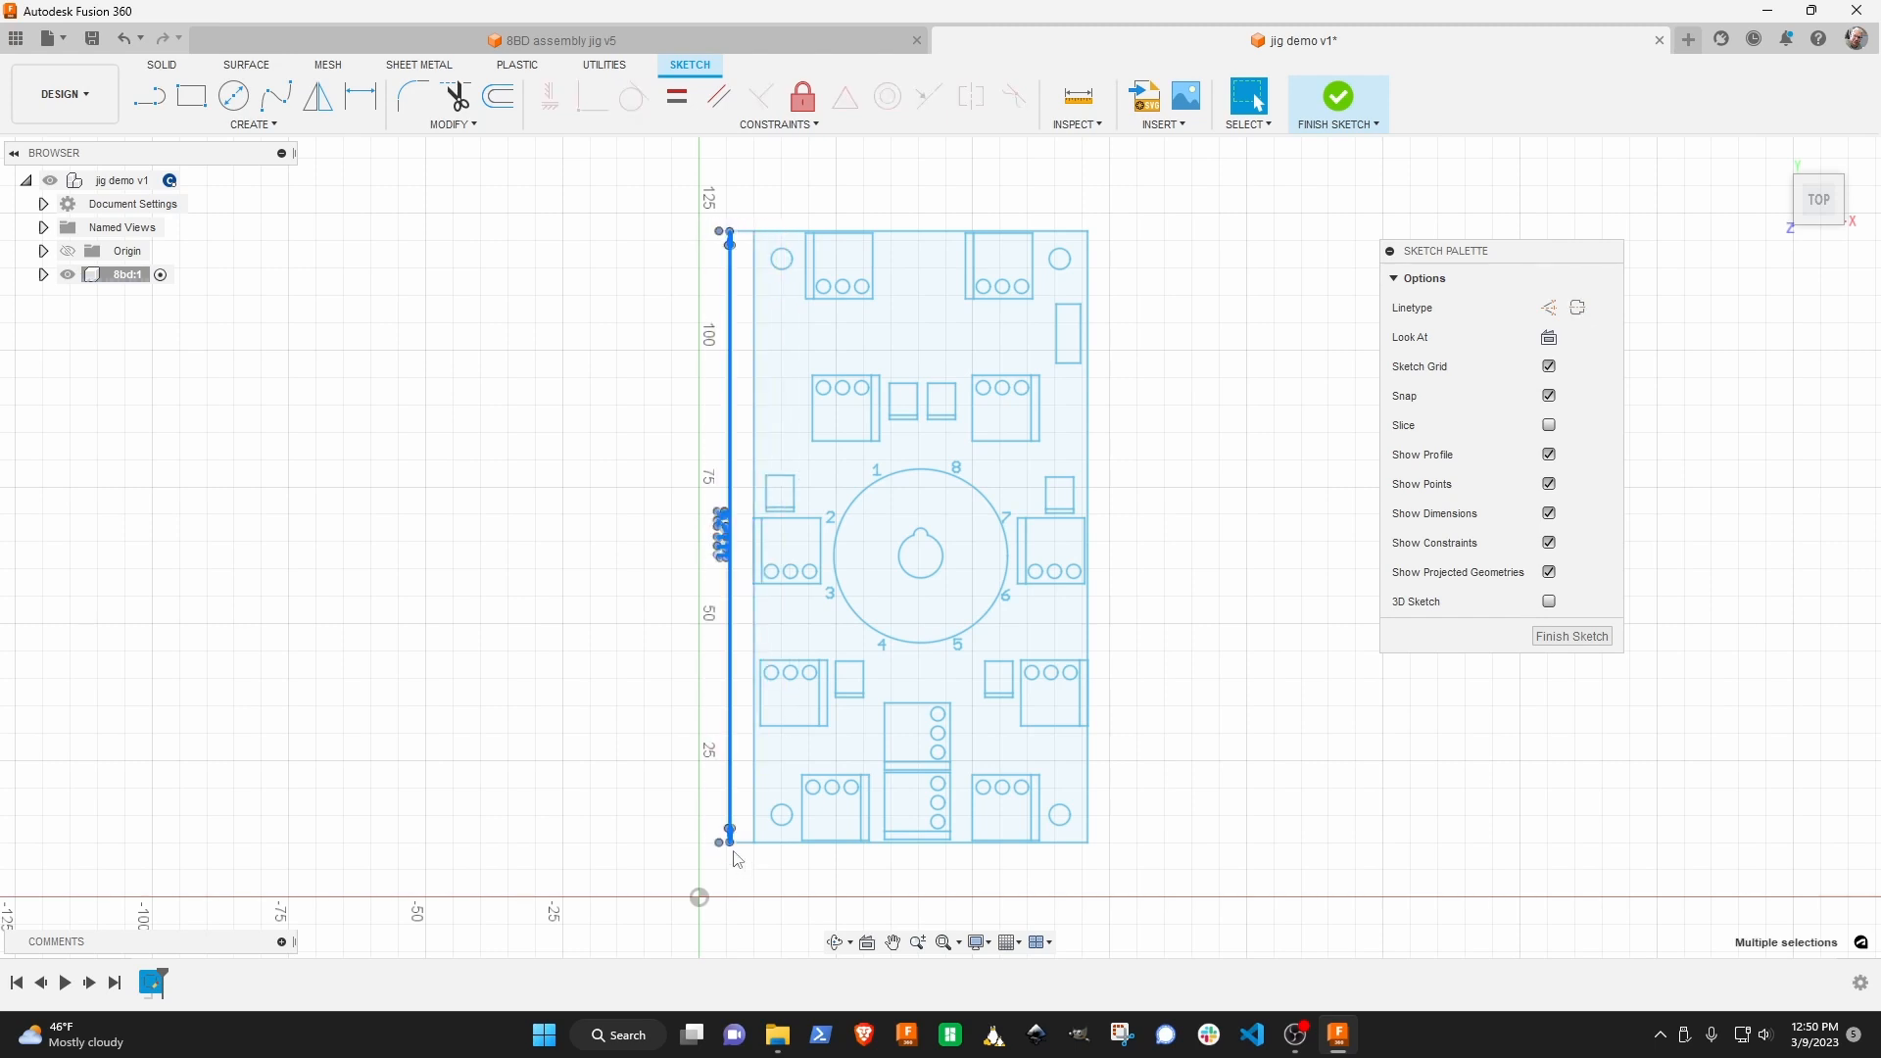
key(Delete)
click(732, 231)
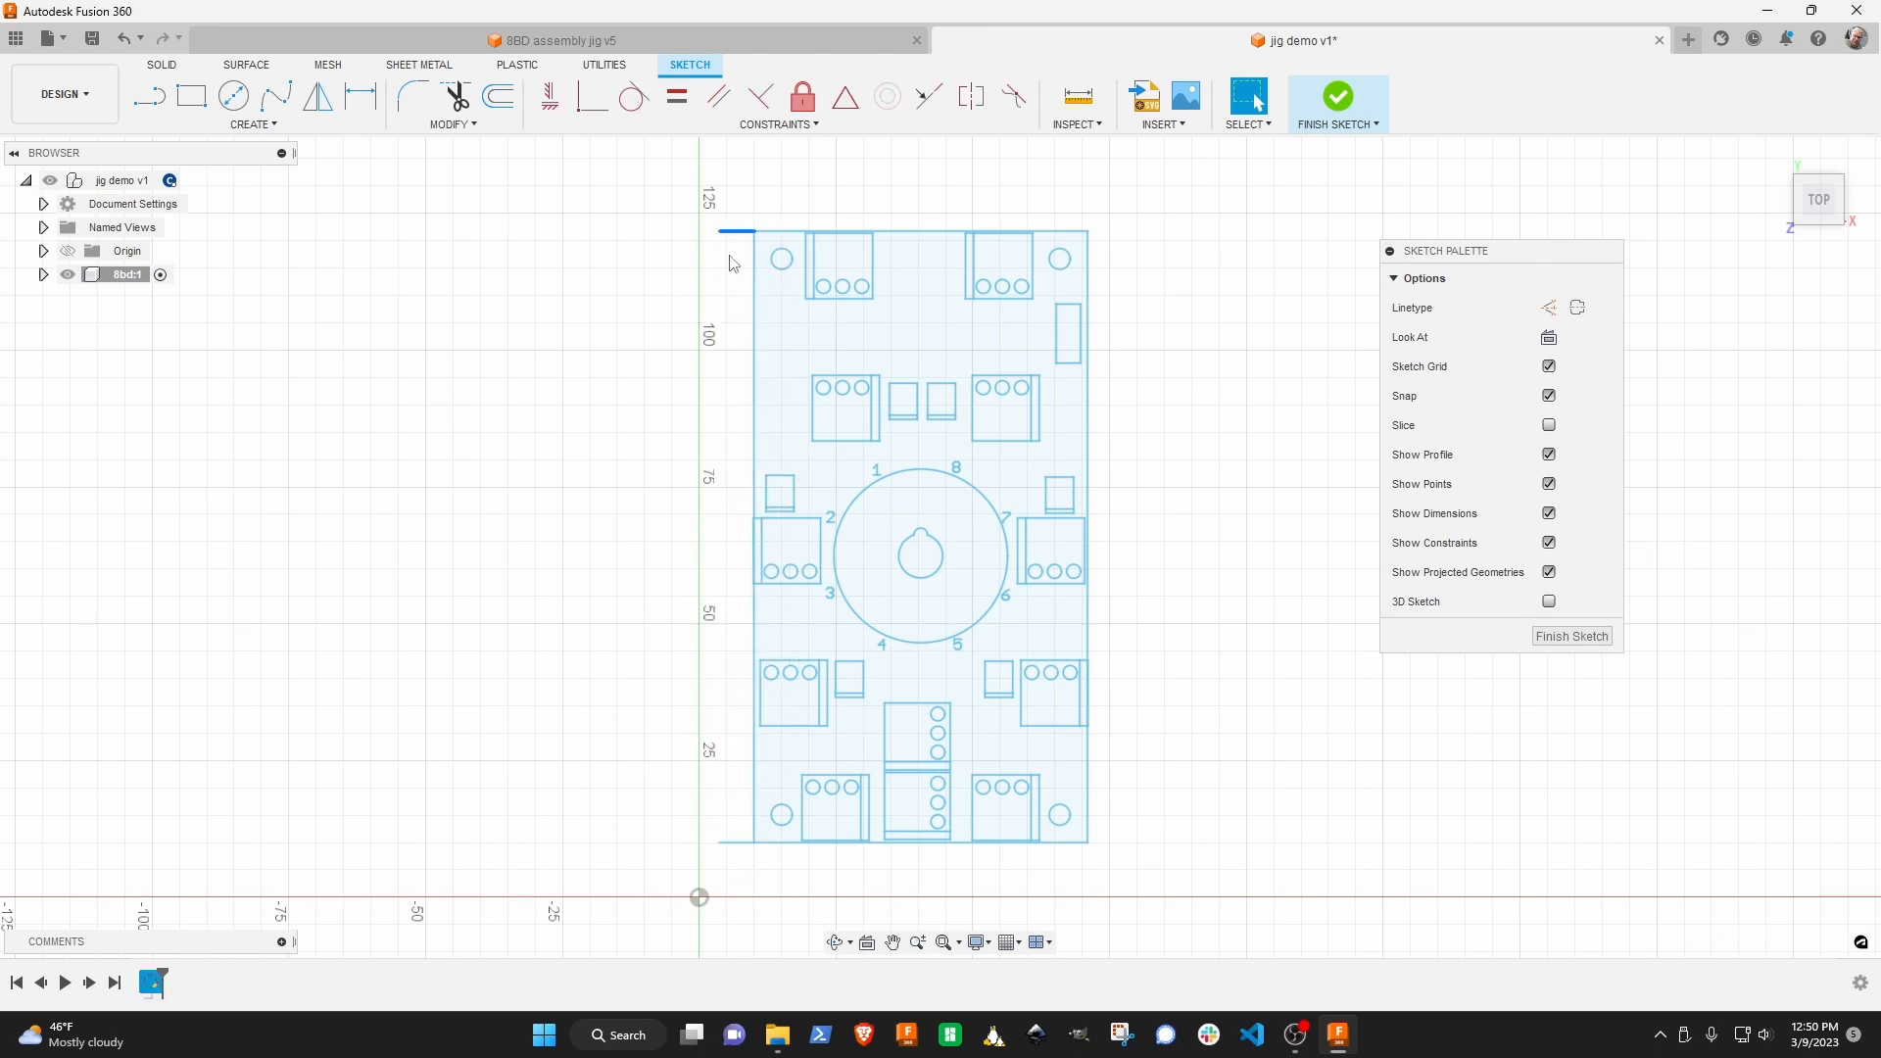
key(Delete)
scroll(914, 224, up, 3)
scroll(914, 225, down, 3)
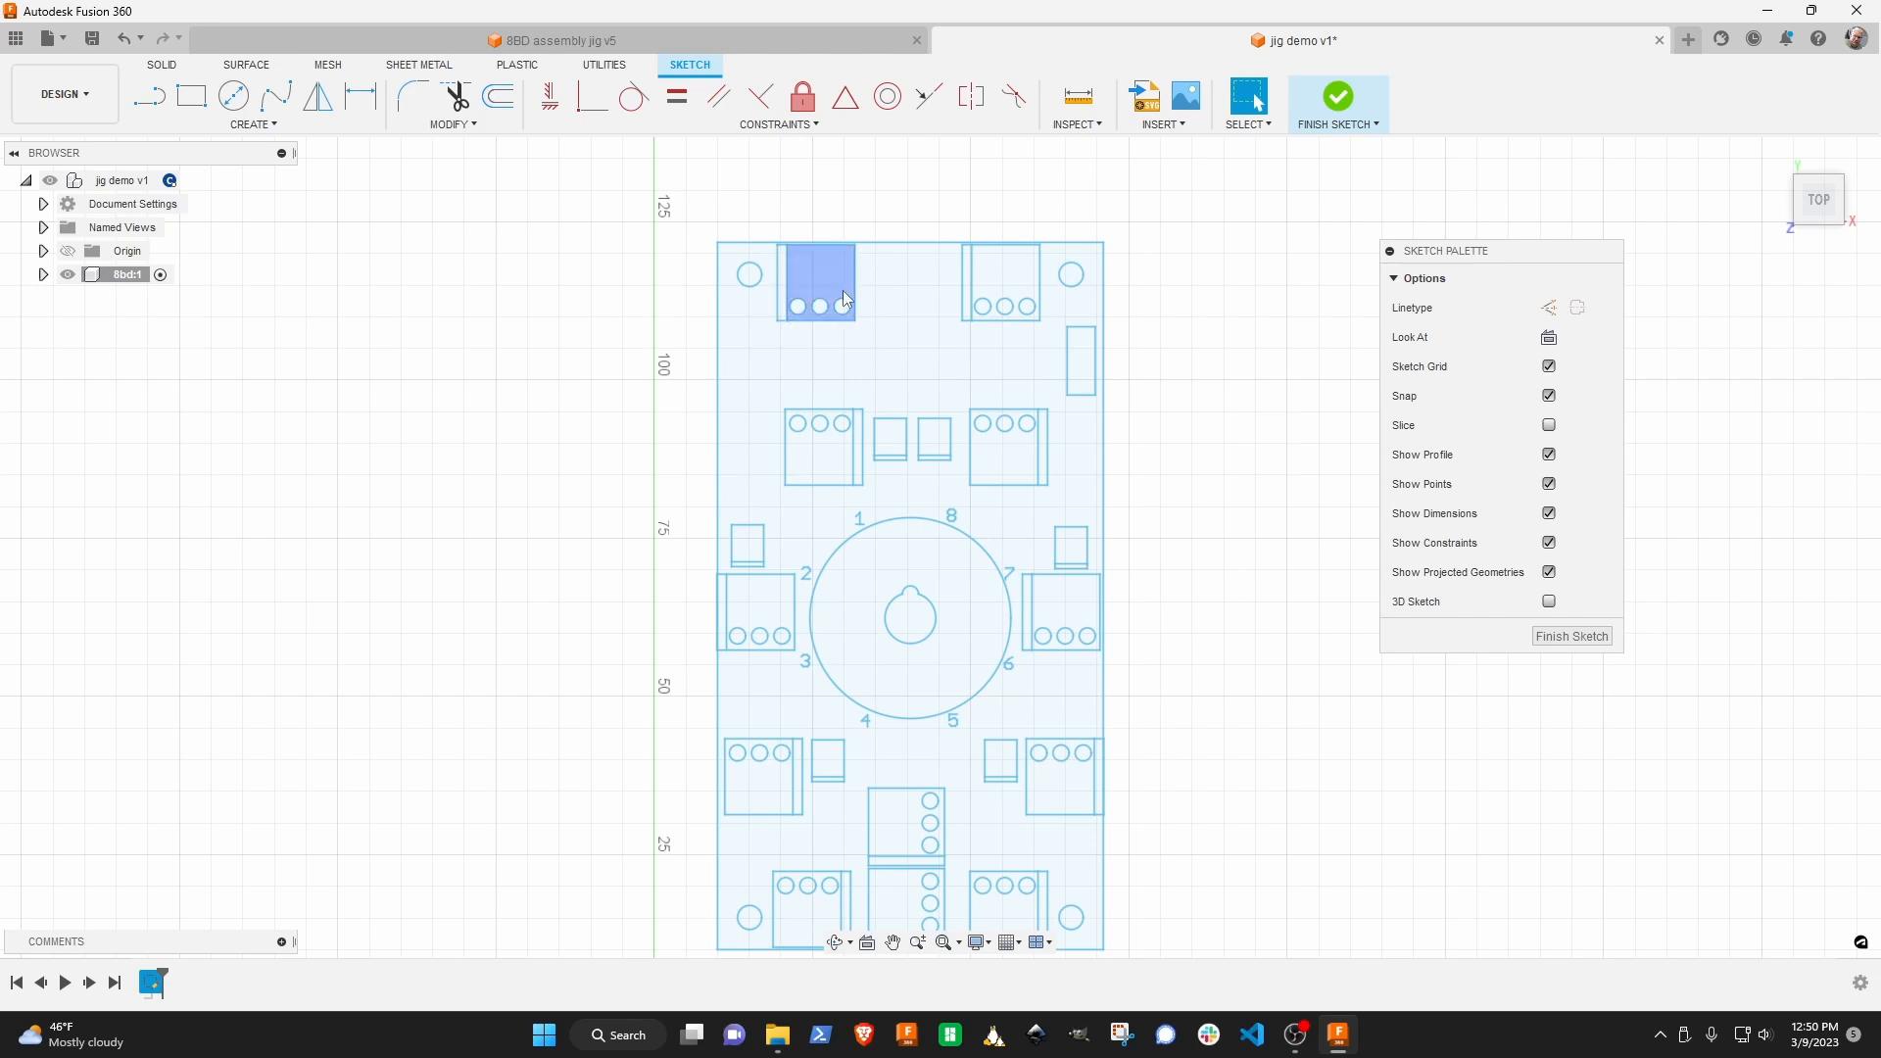
Strip the pin circles and divider lines from both top connectors, the second-row right connector and the two small rectangles beside it.
scroll(844, 305, up, 4)
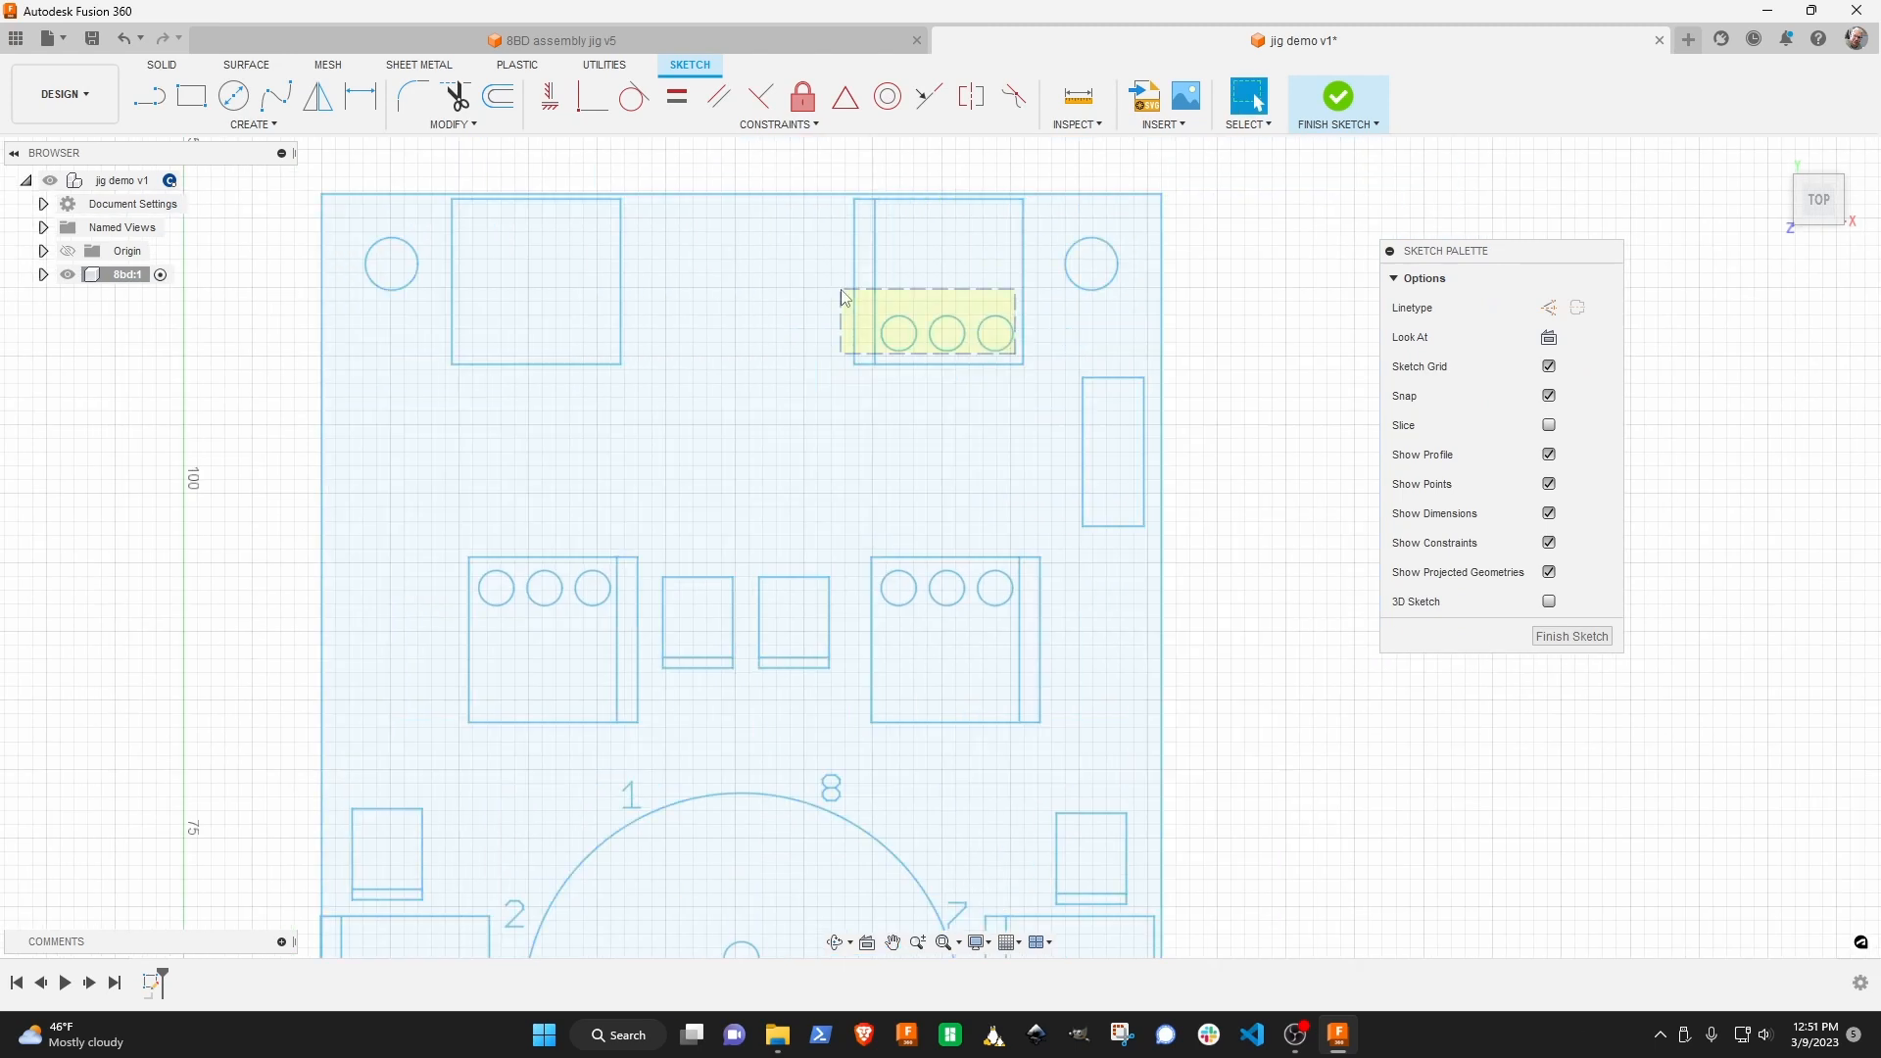
drag(841, 290, 840, 290)
key(Delete)
drag(1029, 619, 893, 572)
key(Delete)
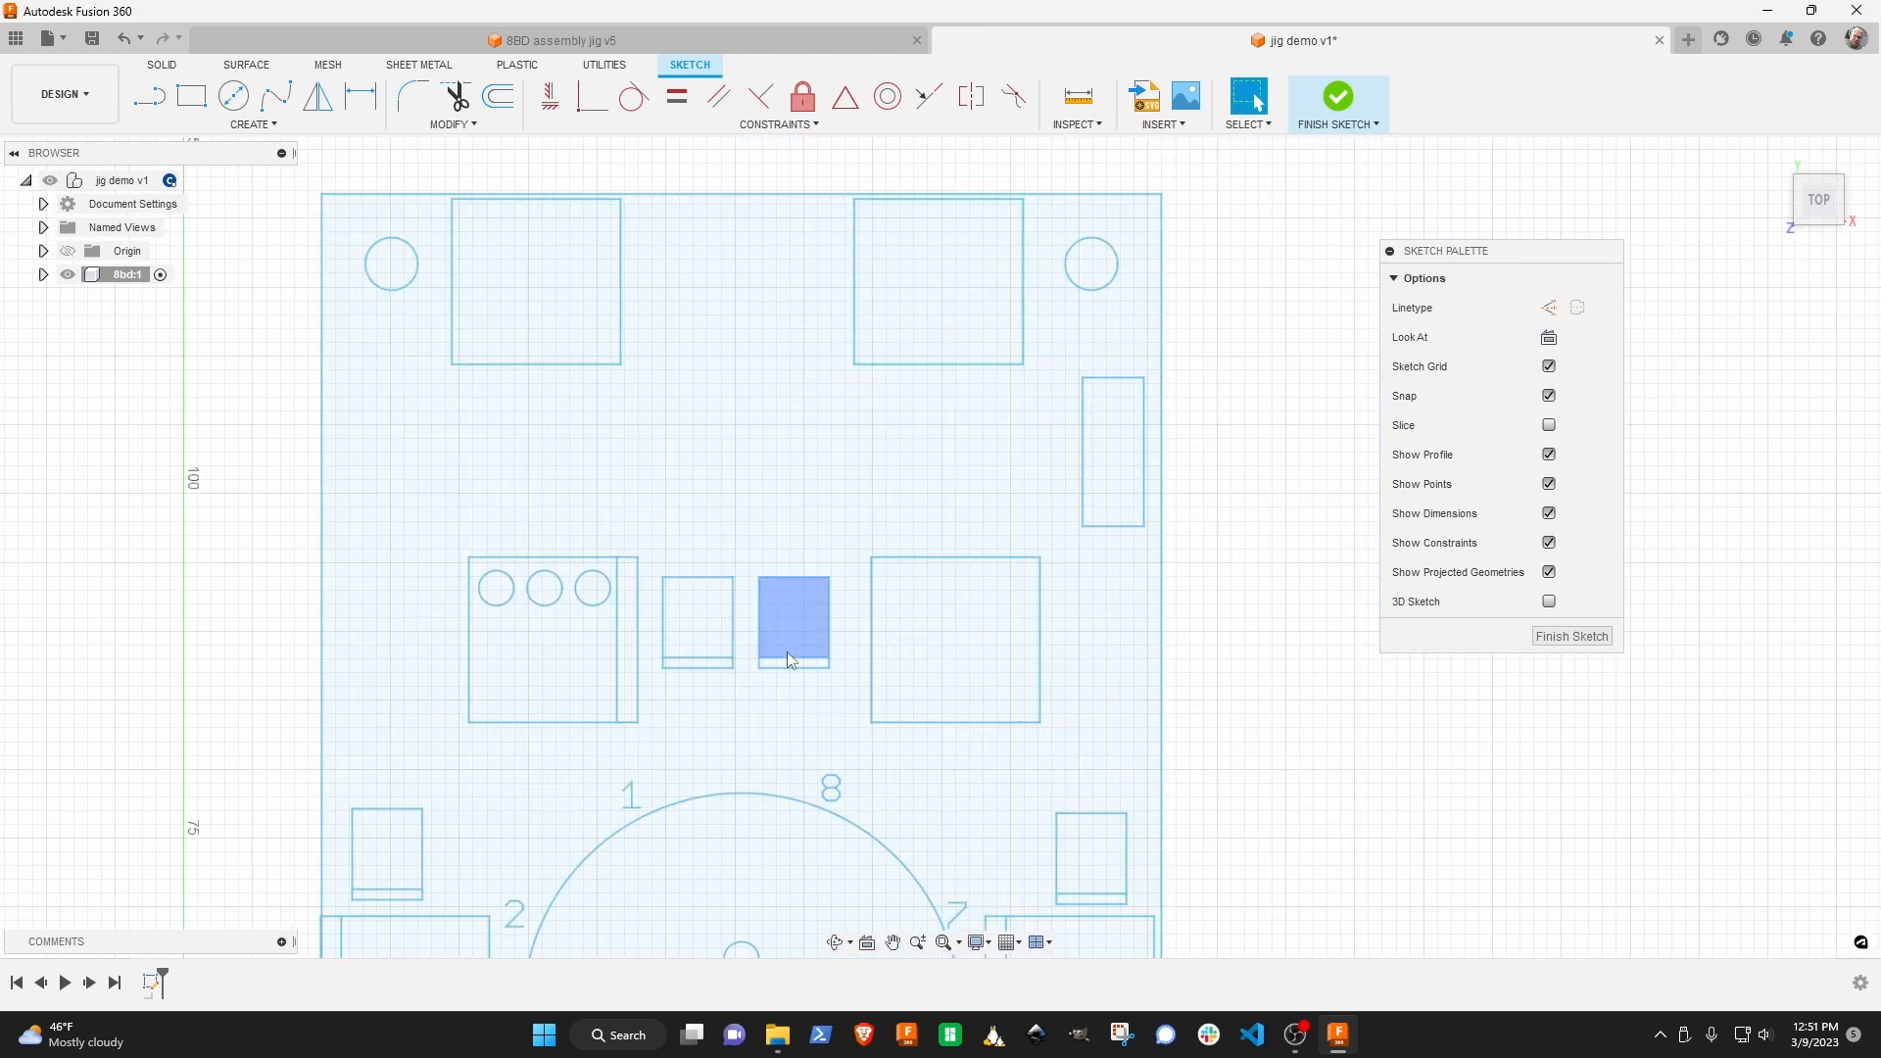
drag(786, 651, 715, 663)
key(Delete)
Delete the narrow rectangle, the two upper mounting holes, and the pin circles and divider line in the second-row left connector.
double_click(1113, 526)
key(Delete)
click(397, 289)
key(Delete)
drag(626, 567, 479, 643)
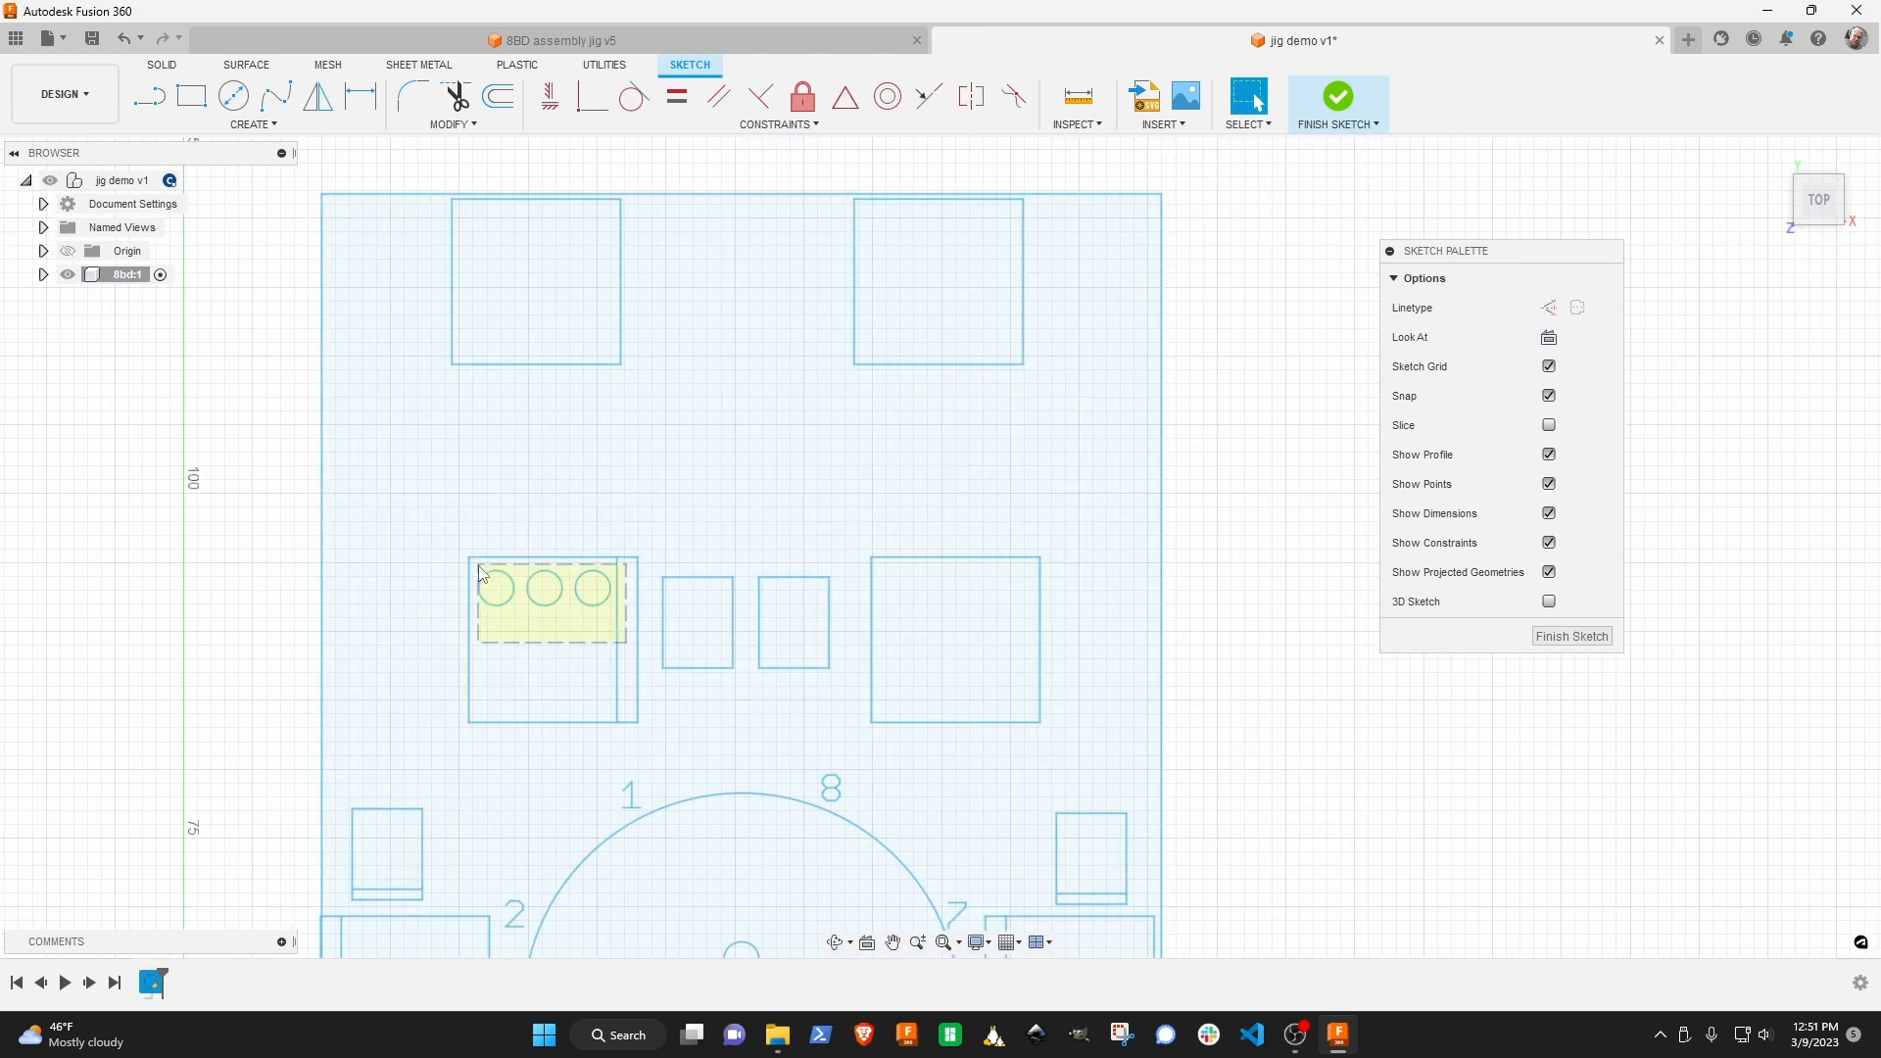
key(Delete)
Remove the pin circles and divider lines from the outlines on both sides of the socket circle, plus the keyed shape at its centre.
scroll(504, 822, down, 3)
middle_drag(504, 822, 714, 393)
scroll(696, 553, up, 5)
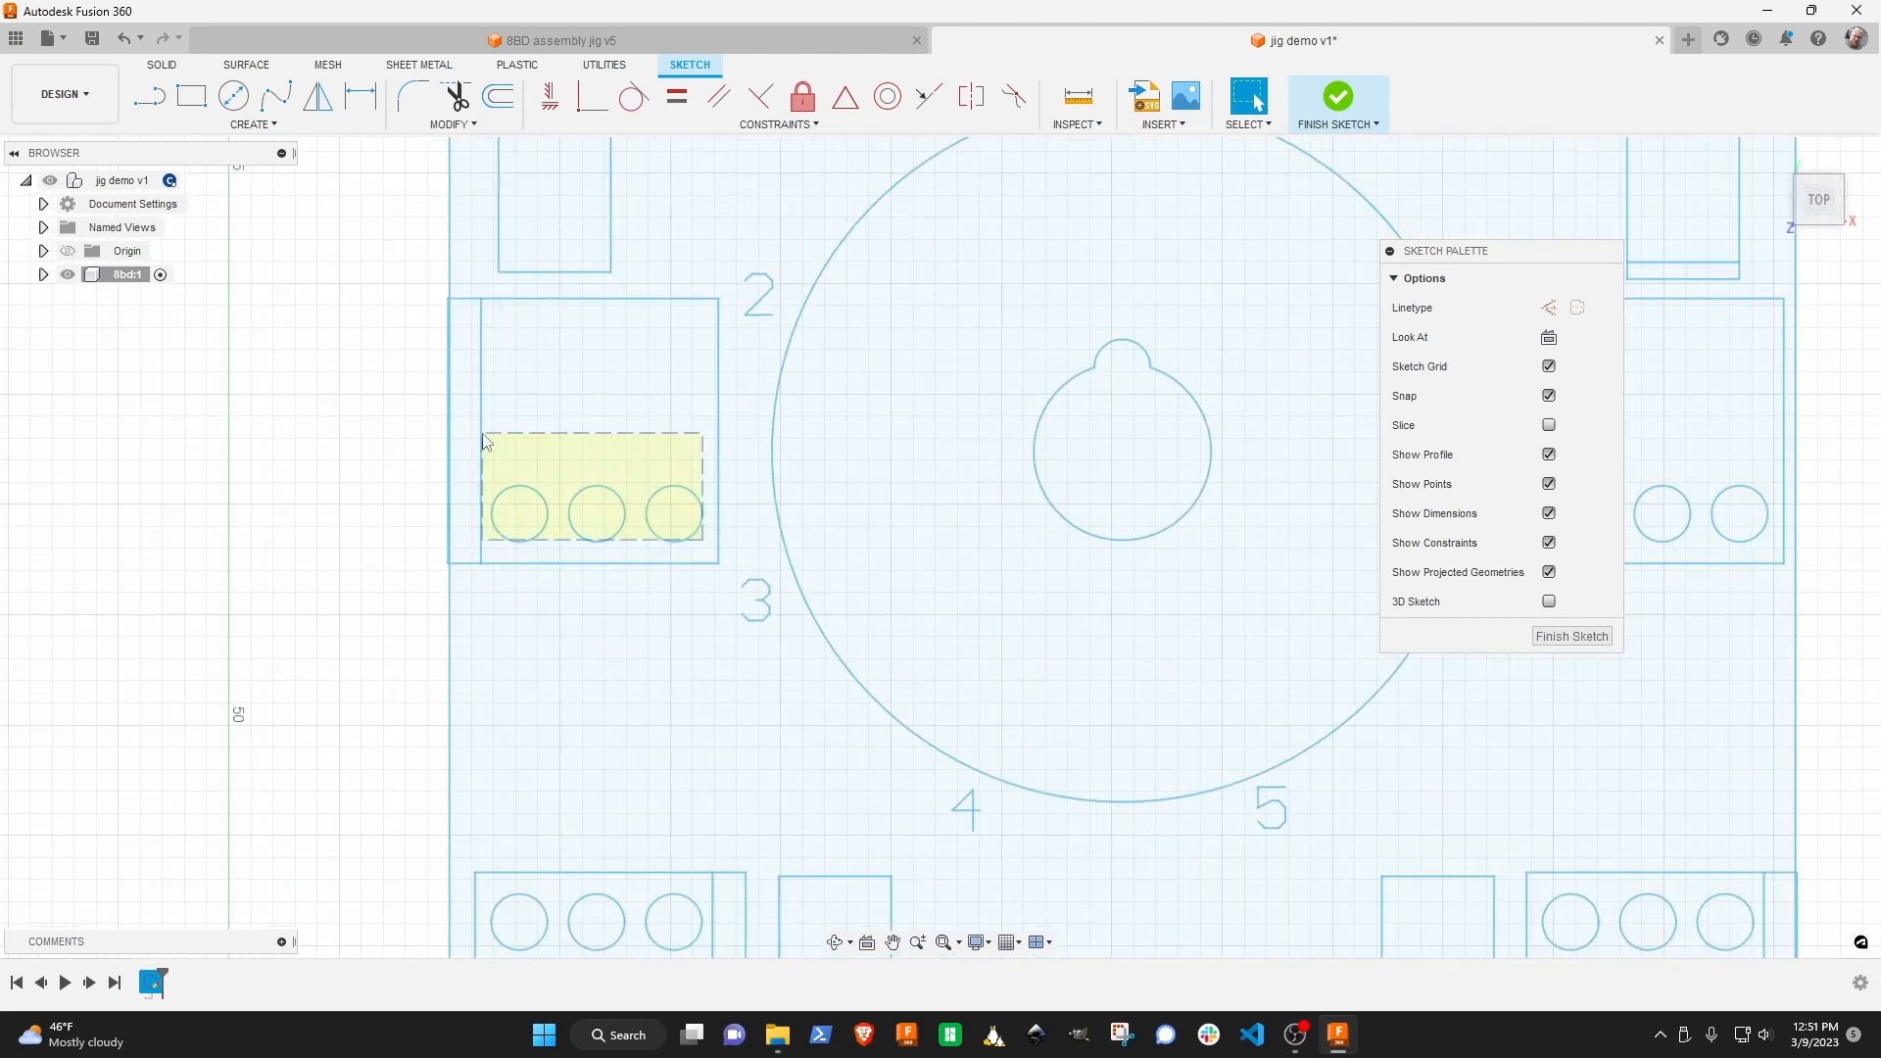
middle_drag(1697, 269, 1051, 384)
key(Delete)
drag(1112, 641, 890, 554)
key(Delete)
Delete the pin numbers 1 to 8 around the large socket circle.
drag(594, 173, 647, 239)
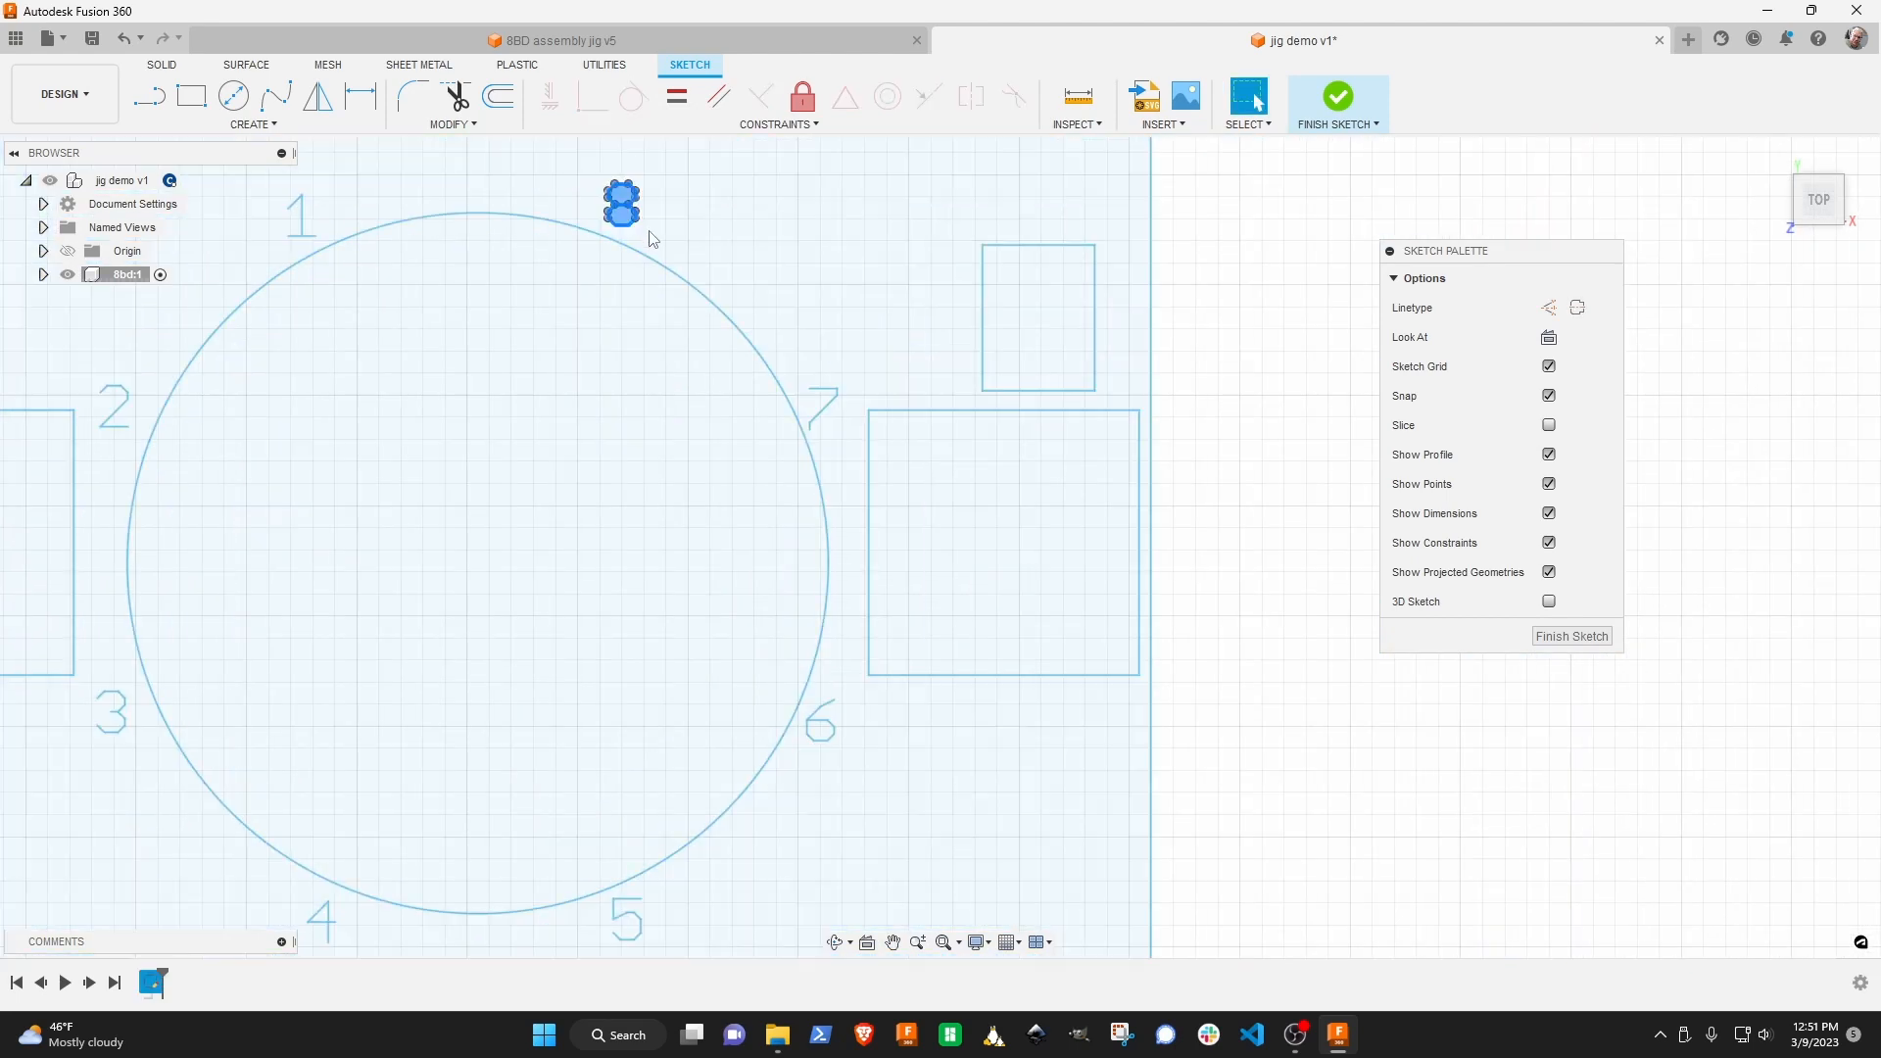
key(Delete)
drag(800, 370, 856, 464)
key(Delete)
drag(257, 190, 333, 250)
drag(85, 678, 143, 745)
key(Delete)
scroll(238, 873, down, 1)
middle_drag(238, 873, 313, 657)
drag(353, 664, 425, 746)
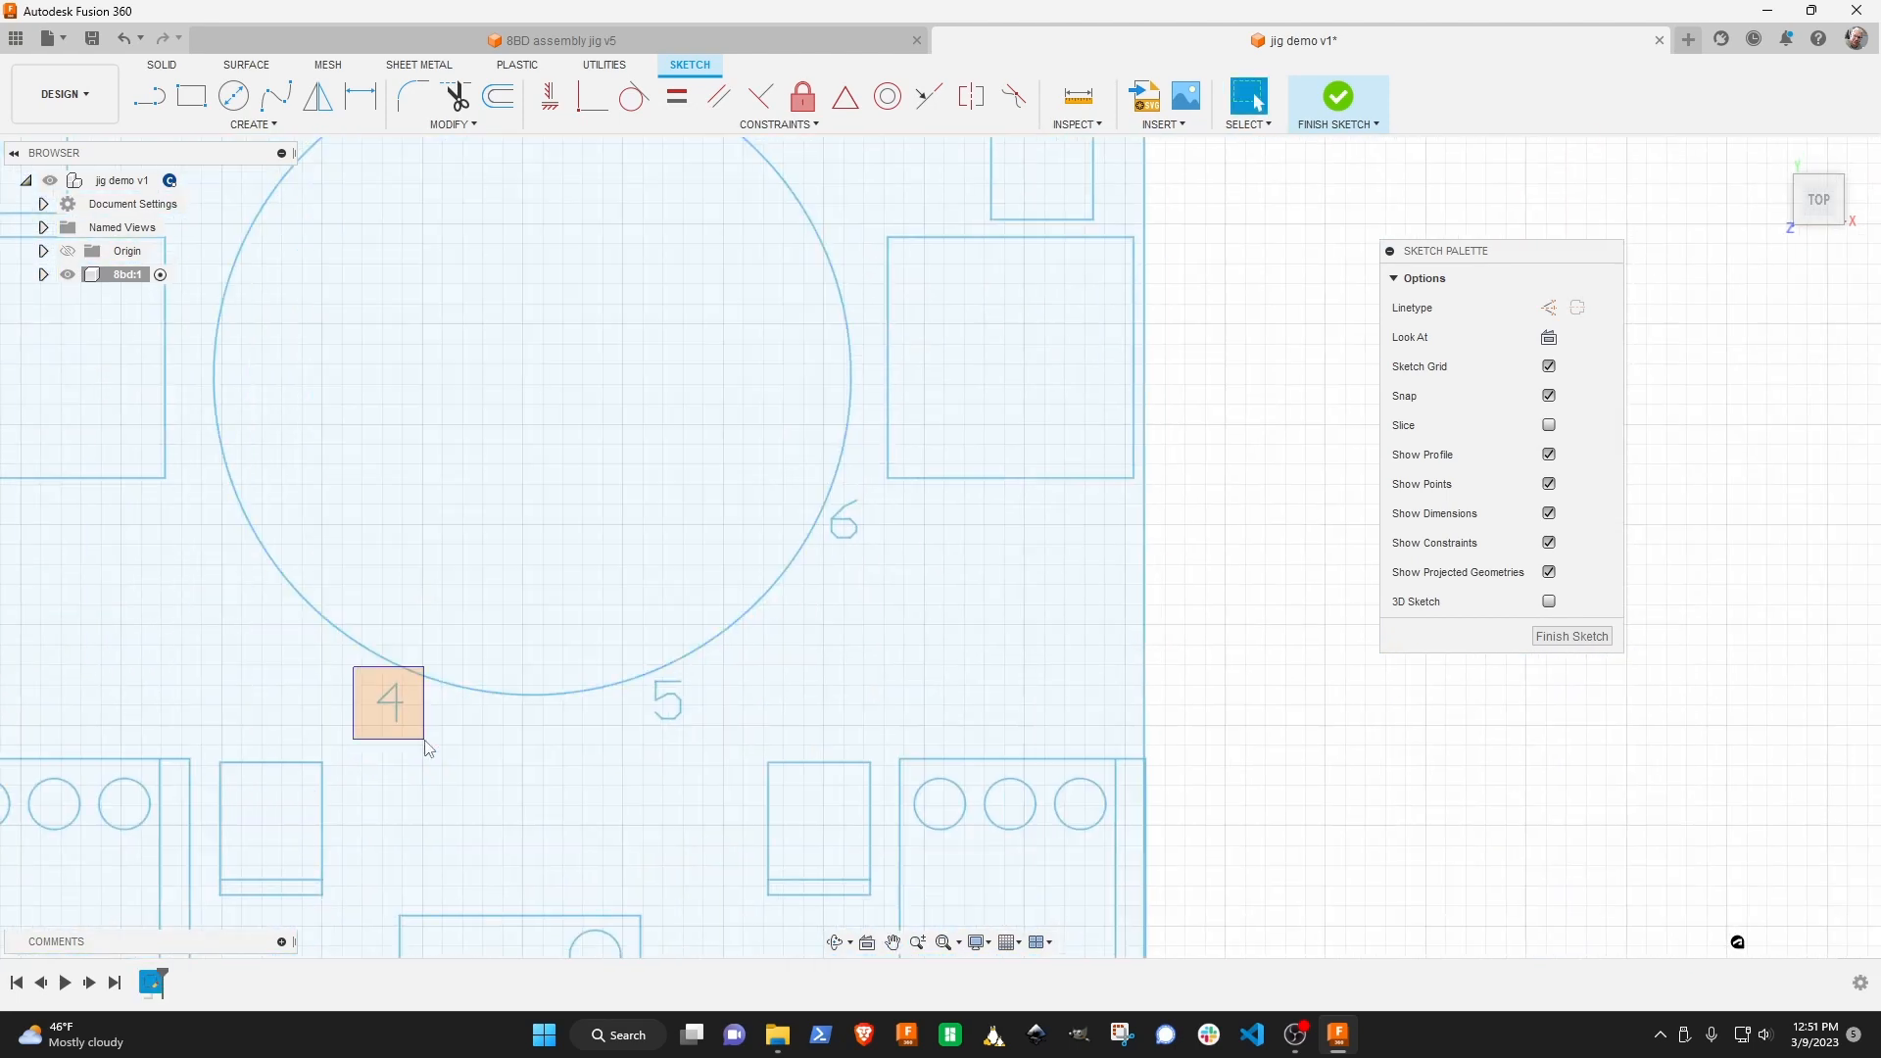
key(Delete)
drag(635, 662, 700, 737)
key(Delete)
Strip the right connector below the socket circle and the two small rectangles there down to plain outlines.
drag(1172, 484, 960, 408)
key(Delete)
click(865, 510)
key(Delete)
click(286, 513)
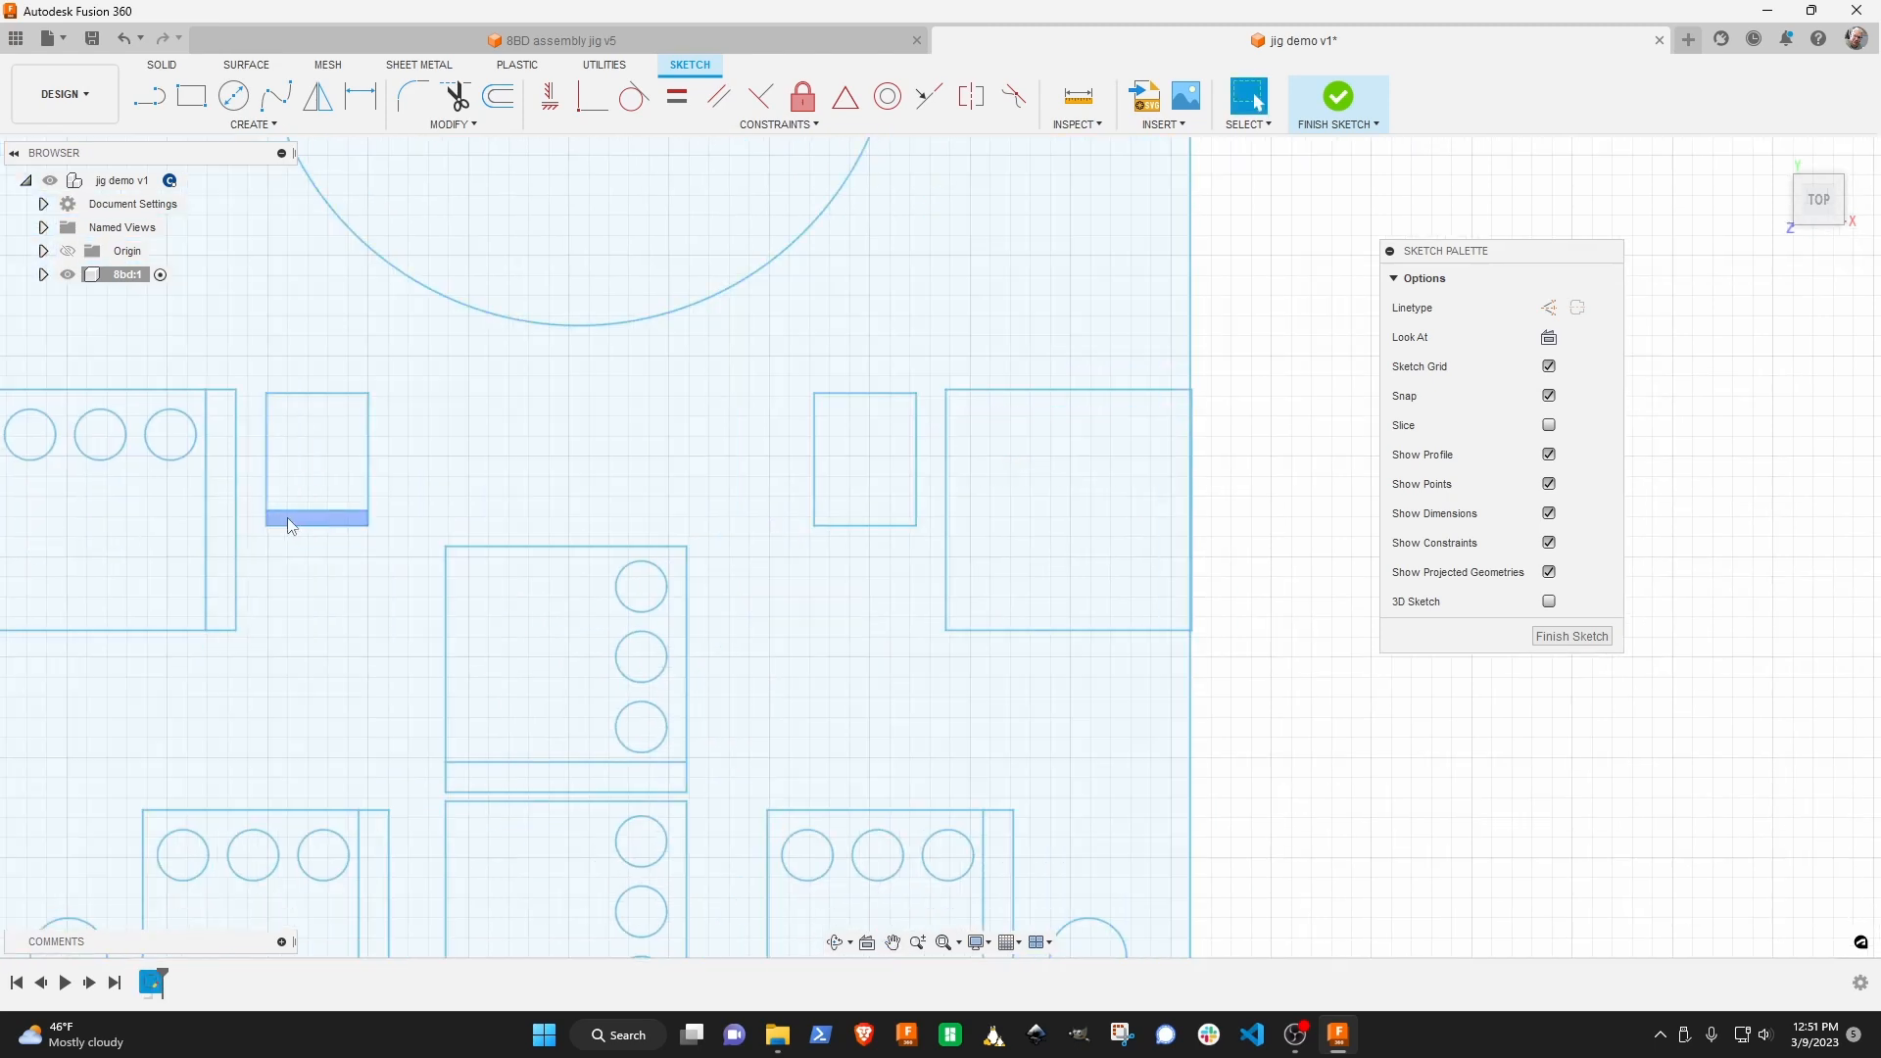
key(Delete)
Delete the pin circles and divider lines in the left connector below the socket, the upper central connector and the bottom-left connector.
drag(220, 493, 19, 416)
key(Delete)
drag(638, 669, 613, 573)
key(Delete)
middle_drag(373, 816, 498, 252)
drag(498, 311, 304, 262)
key(Delete)
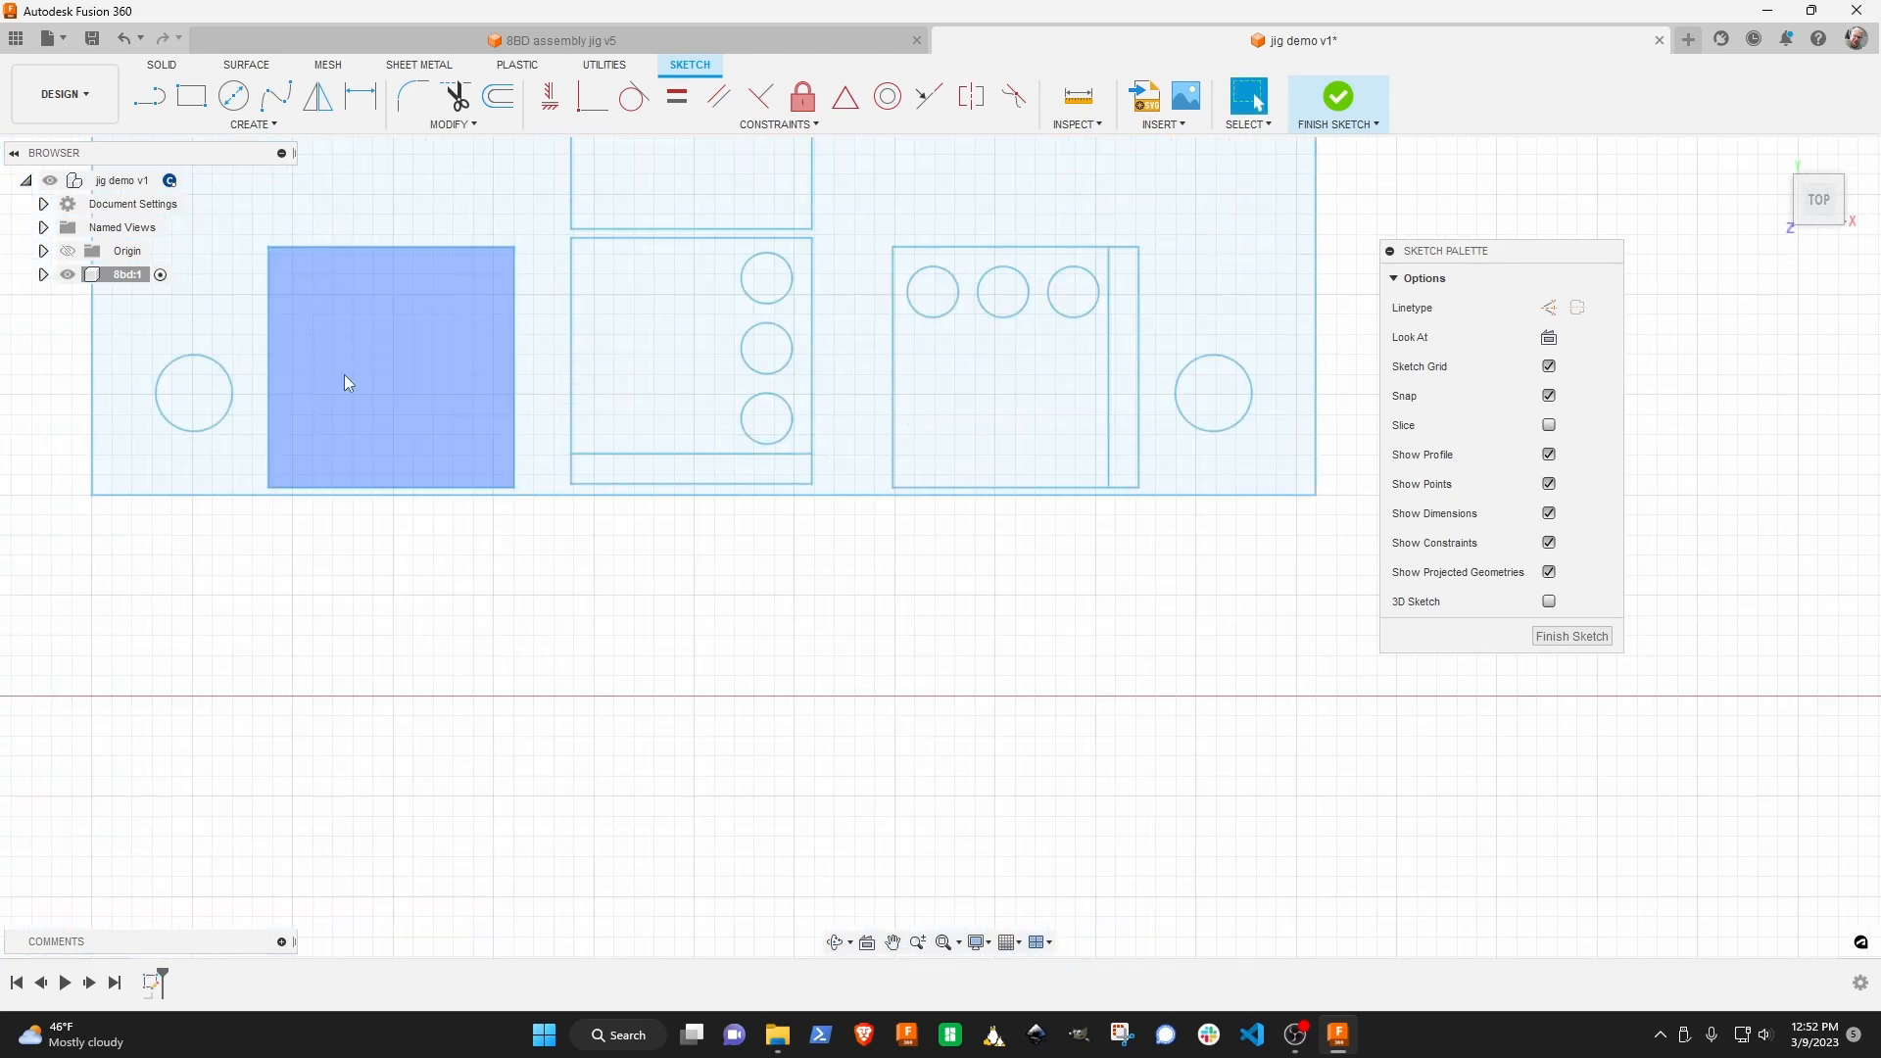
Delete the pin circles and divider lines in the bottom-central and bottom-right connectors plus the two hole circles beside them, and finish the sketch.
drag(1129, 339, 919, 270)
key(Delete)
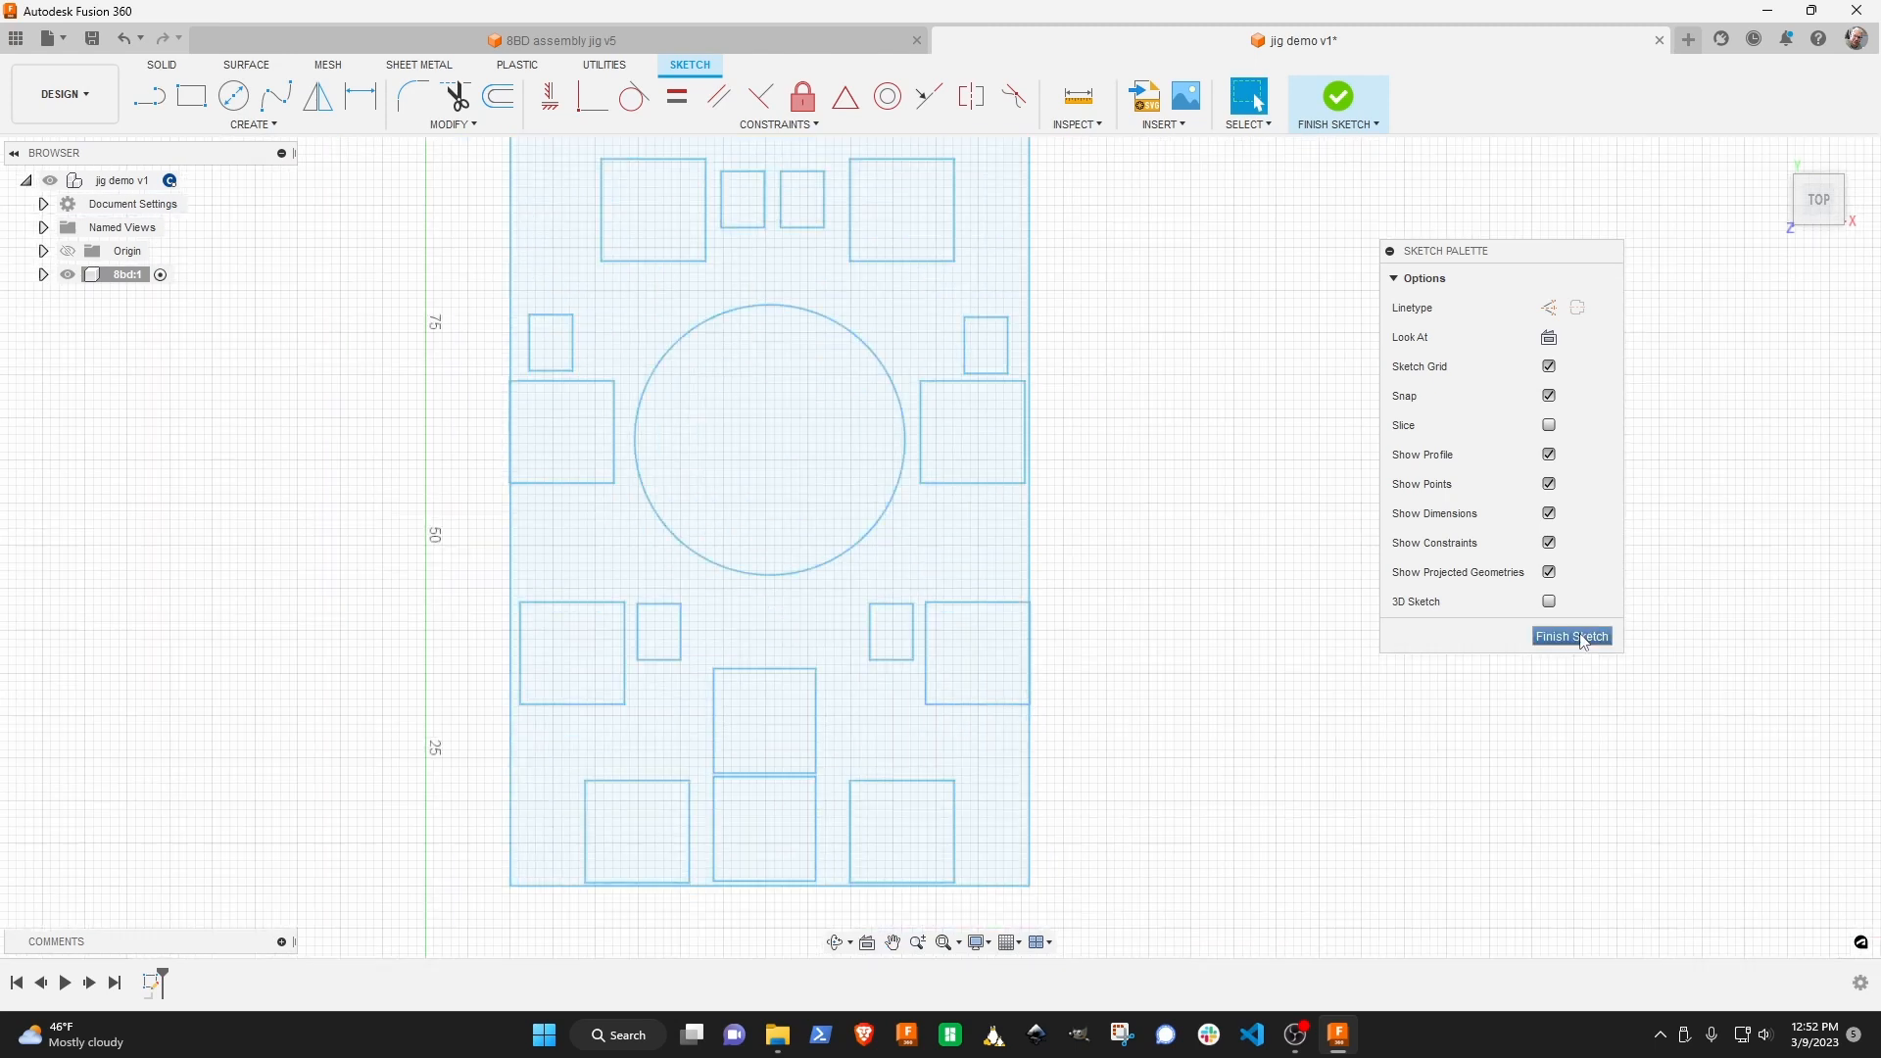
click(1578, 638)
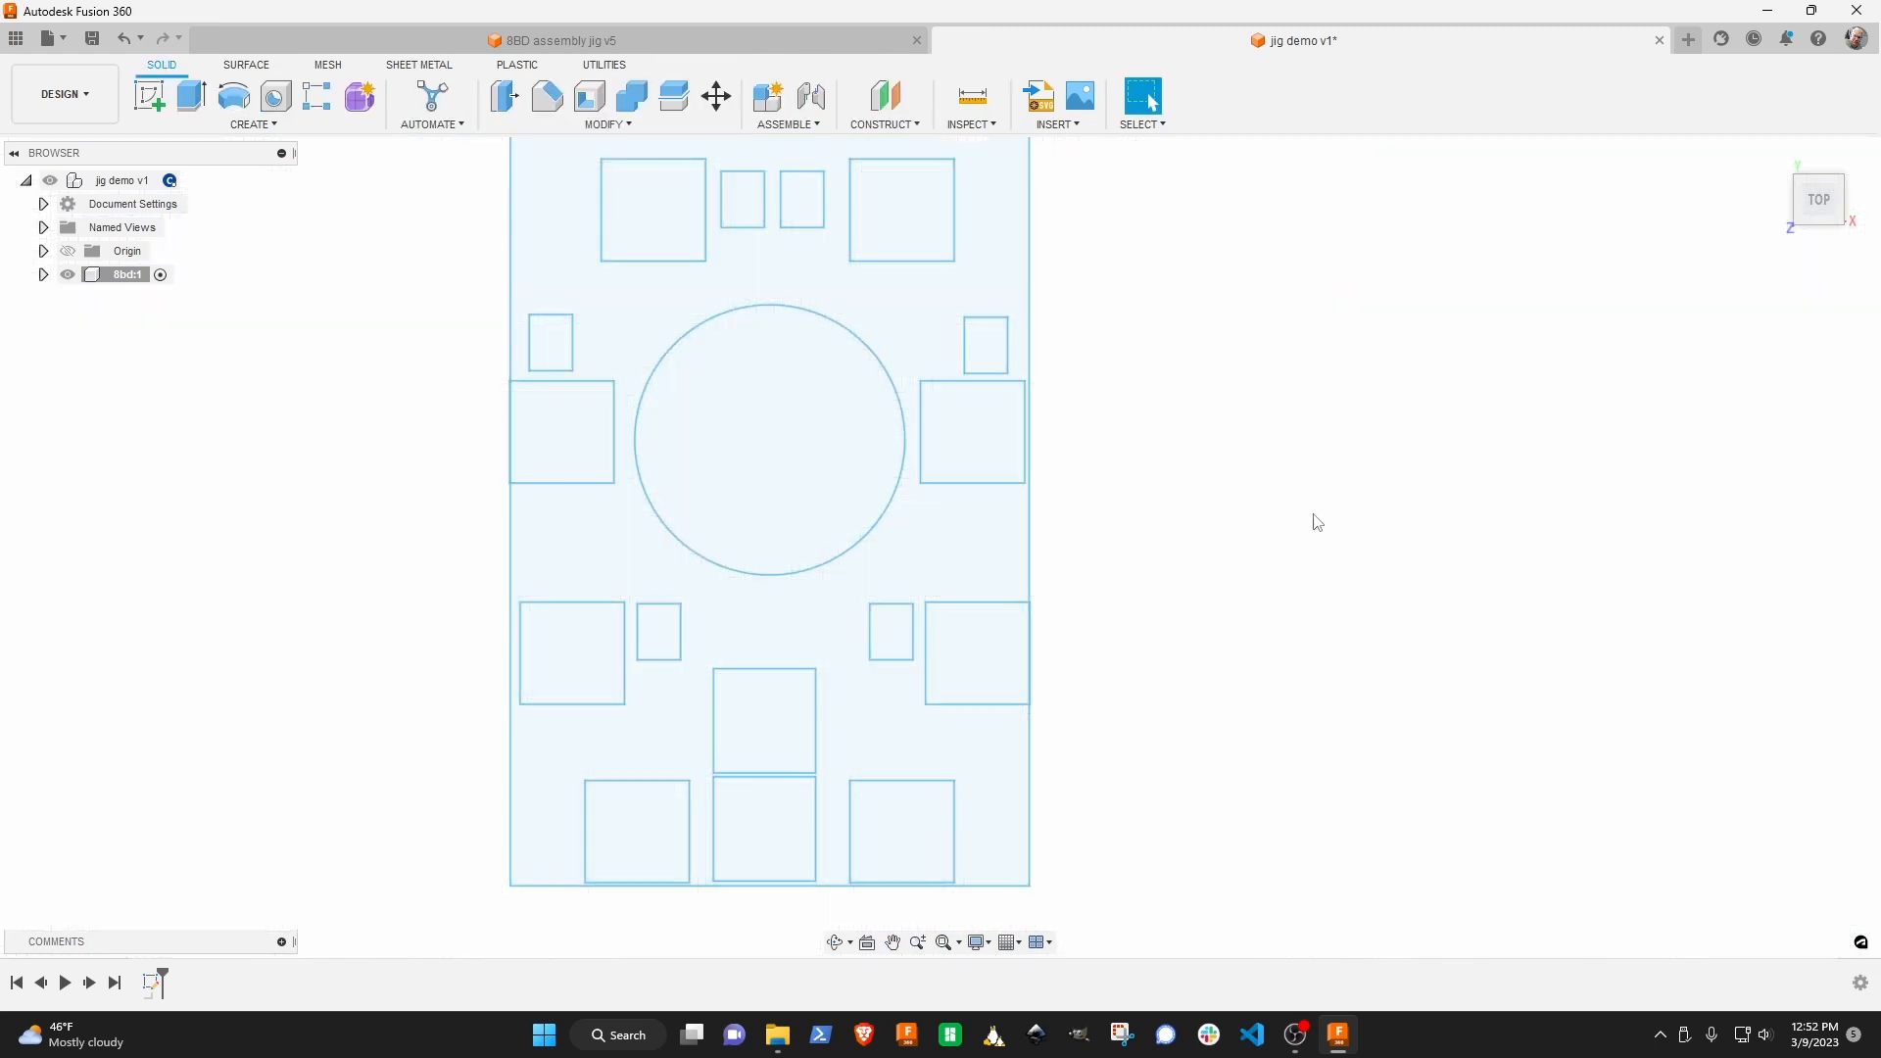
shift+middle_drag(1232, 539, 1215, 627)
scroll(1218, 476, down, 1)
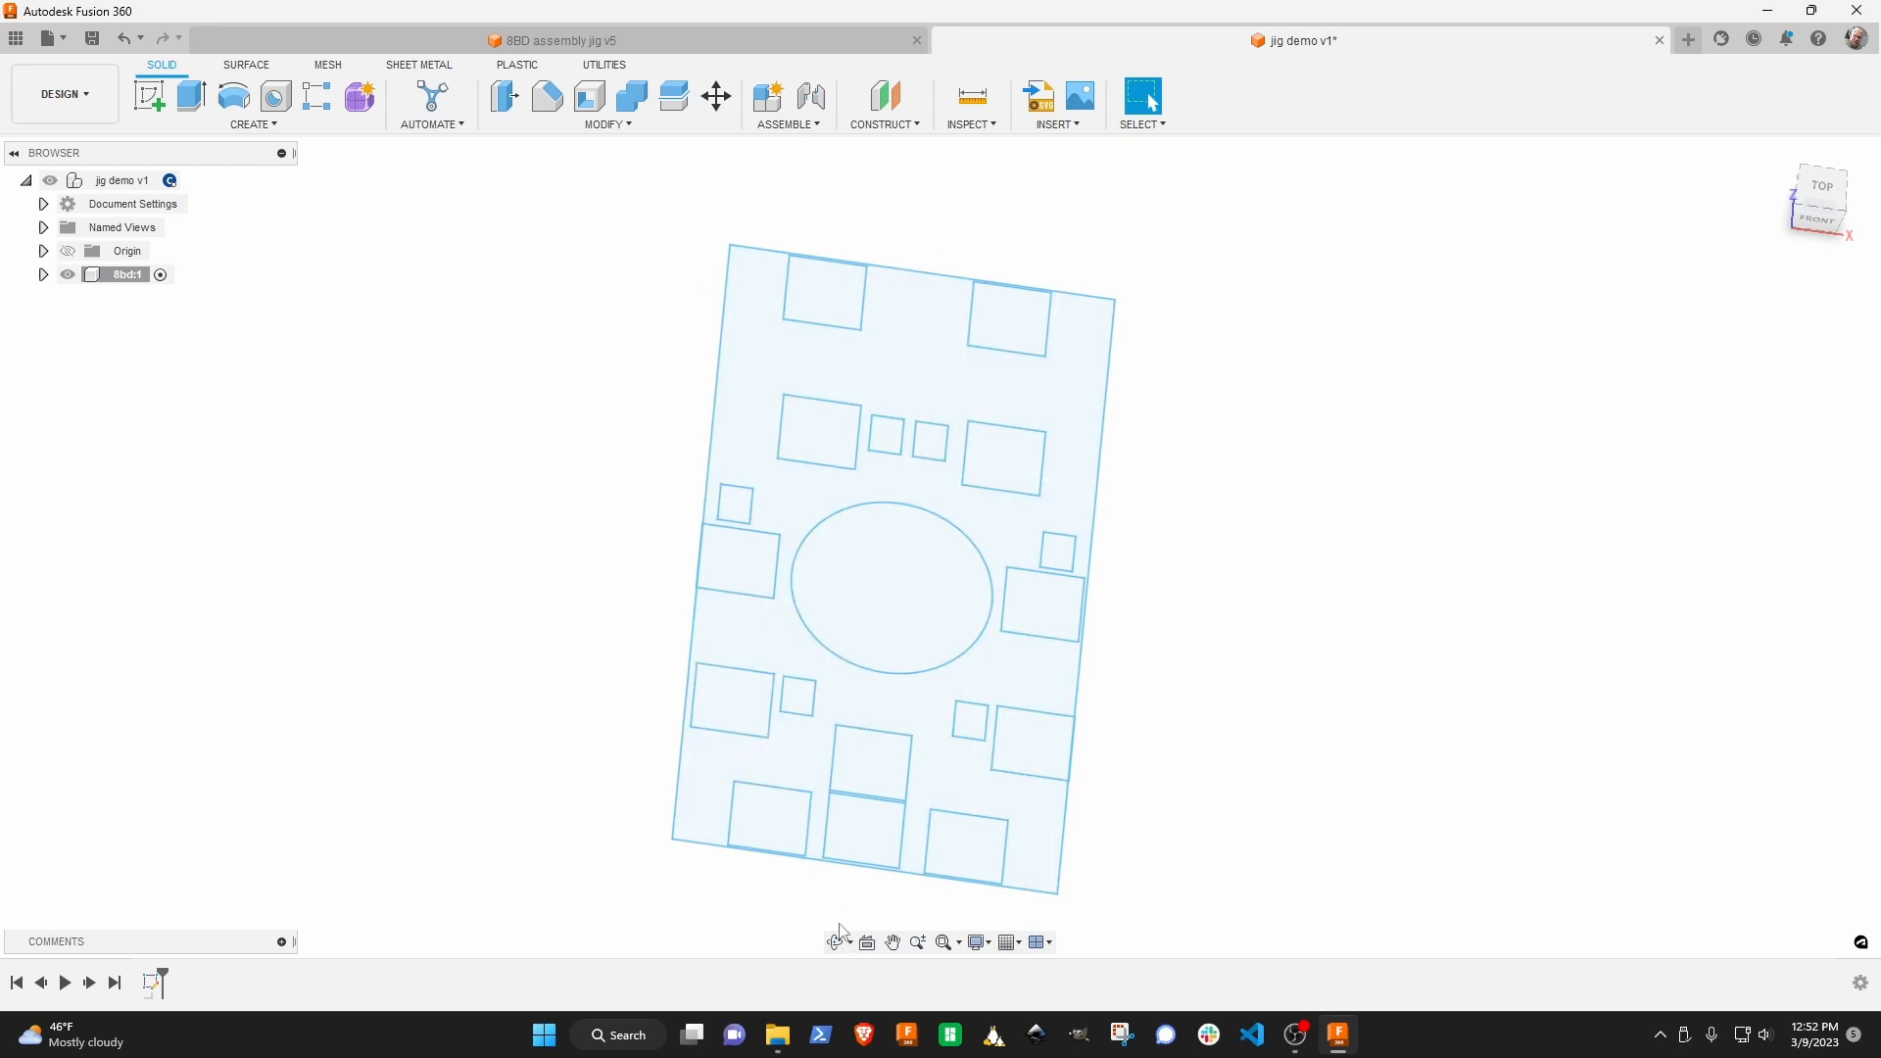
Reopen the board sketch and move the outline's upper-right corner to X 73, Y 124 mm and its upper-left corner to X 10, Y 124 mm.
double_click(151, 984)
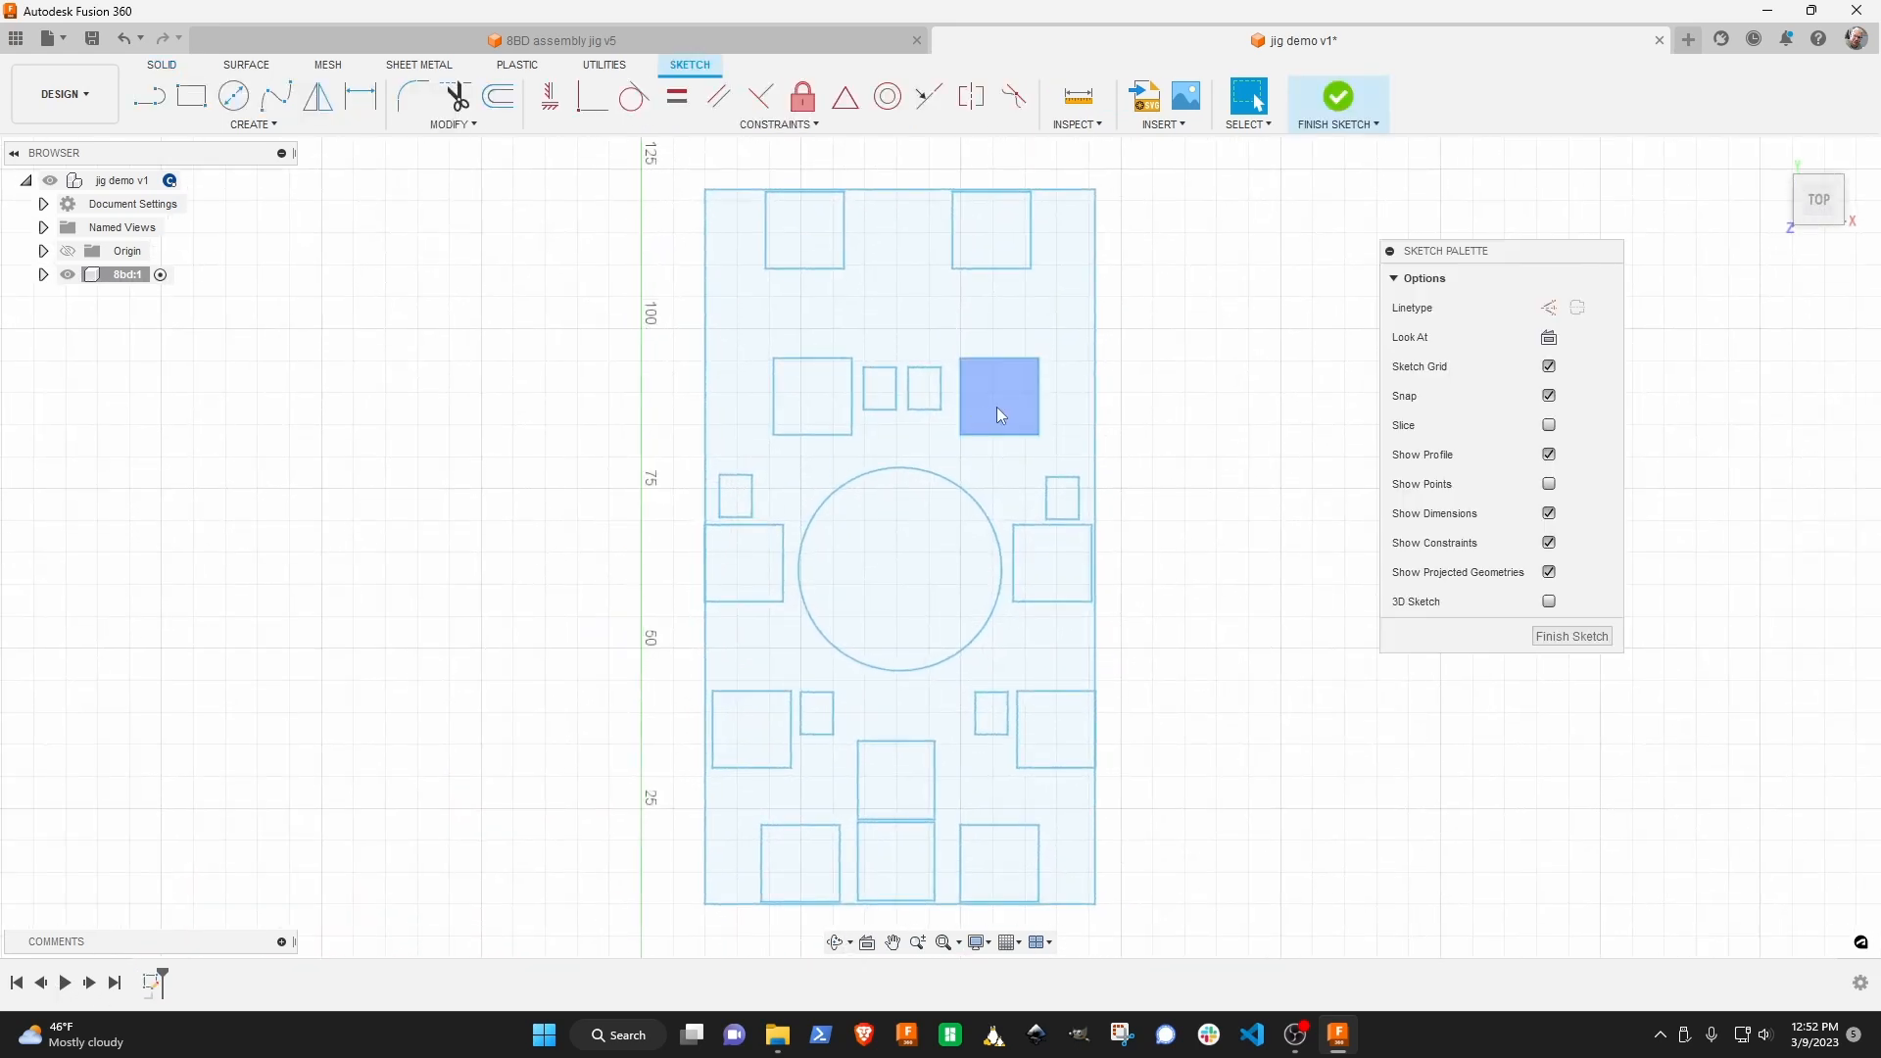
scroll(1097, 196, up, 5)
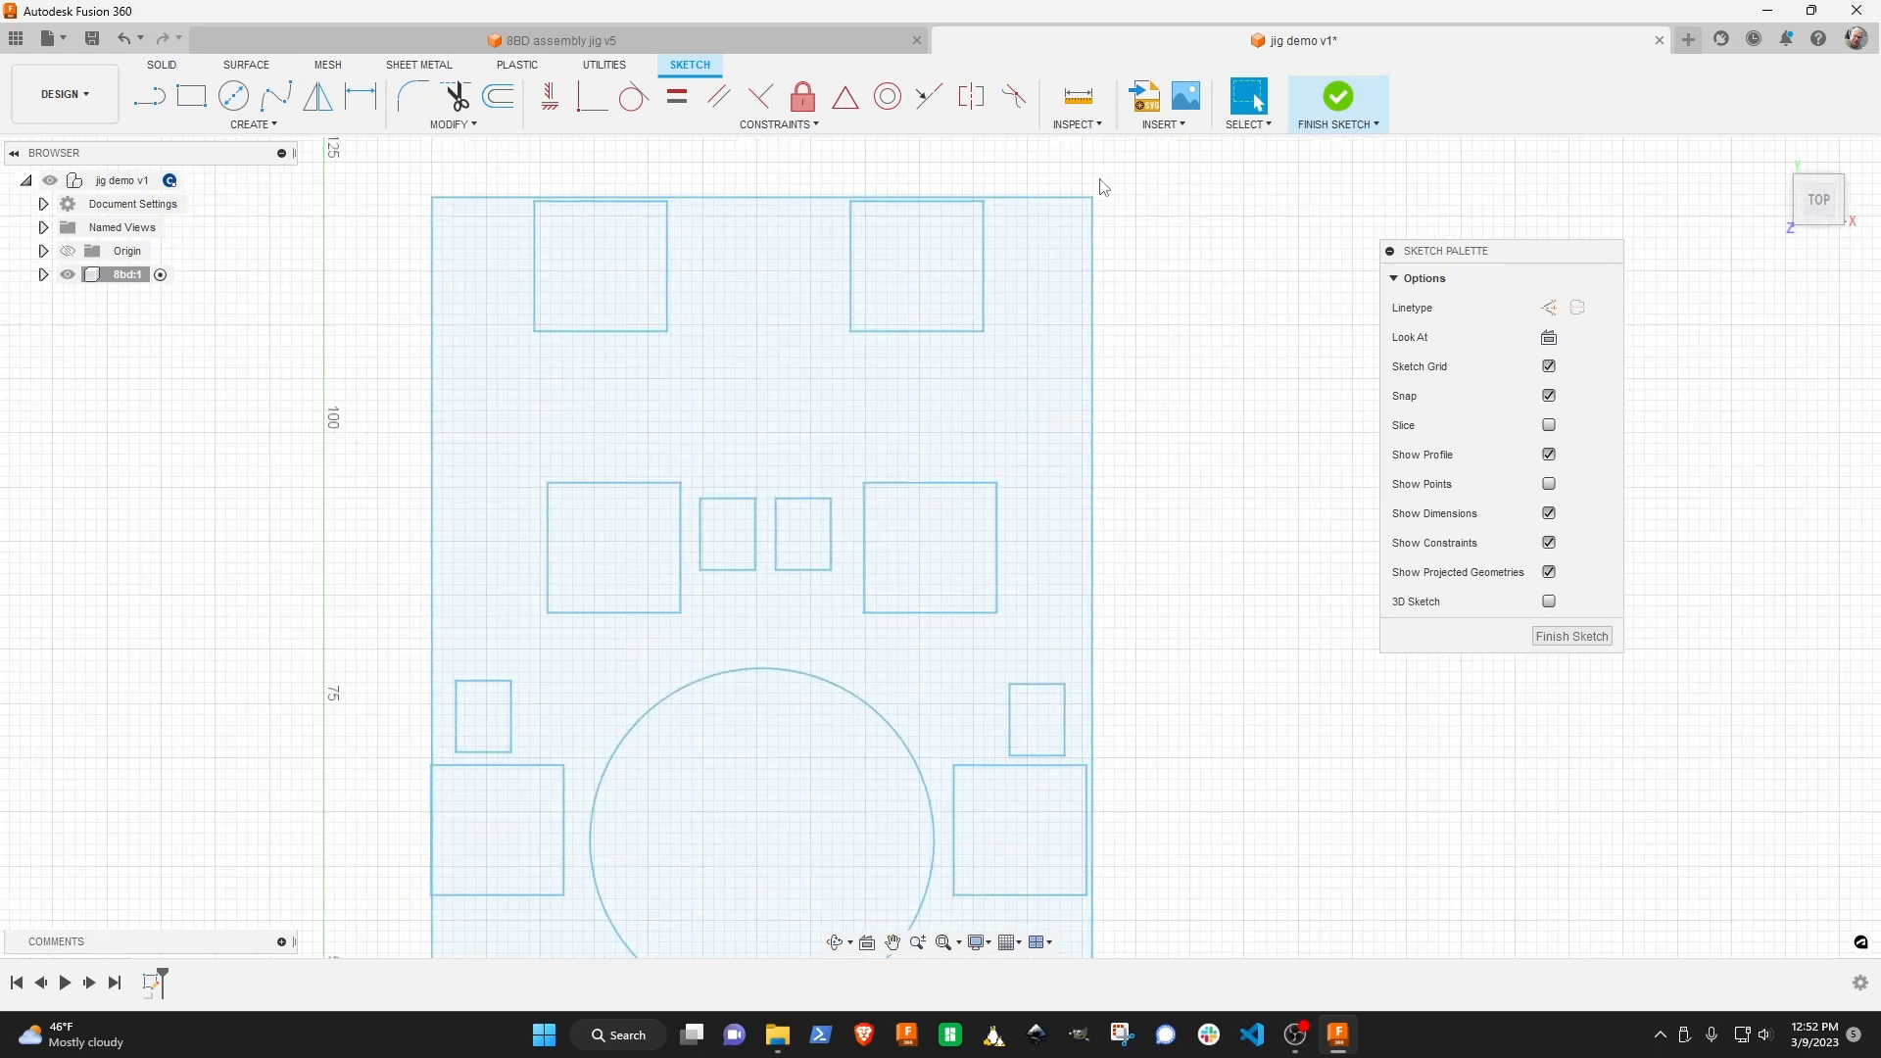
drag(1089, 210, 1125, 173)
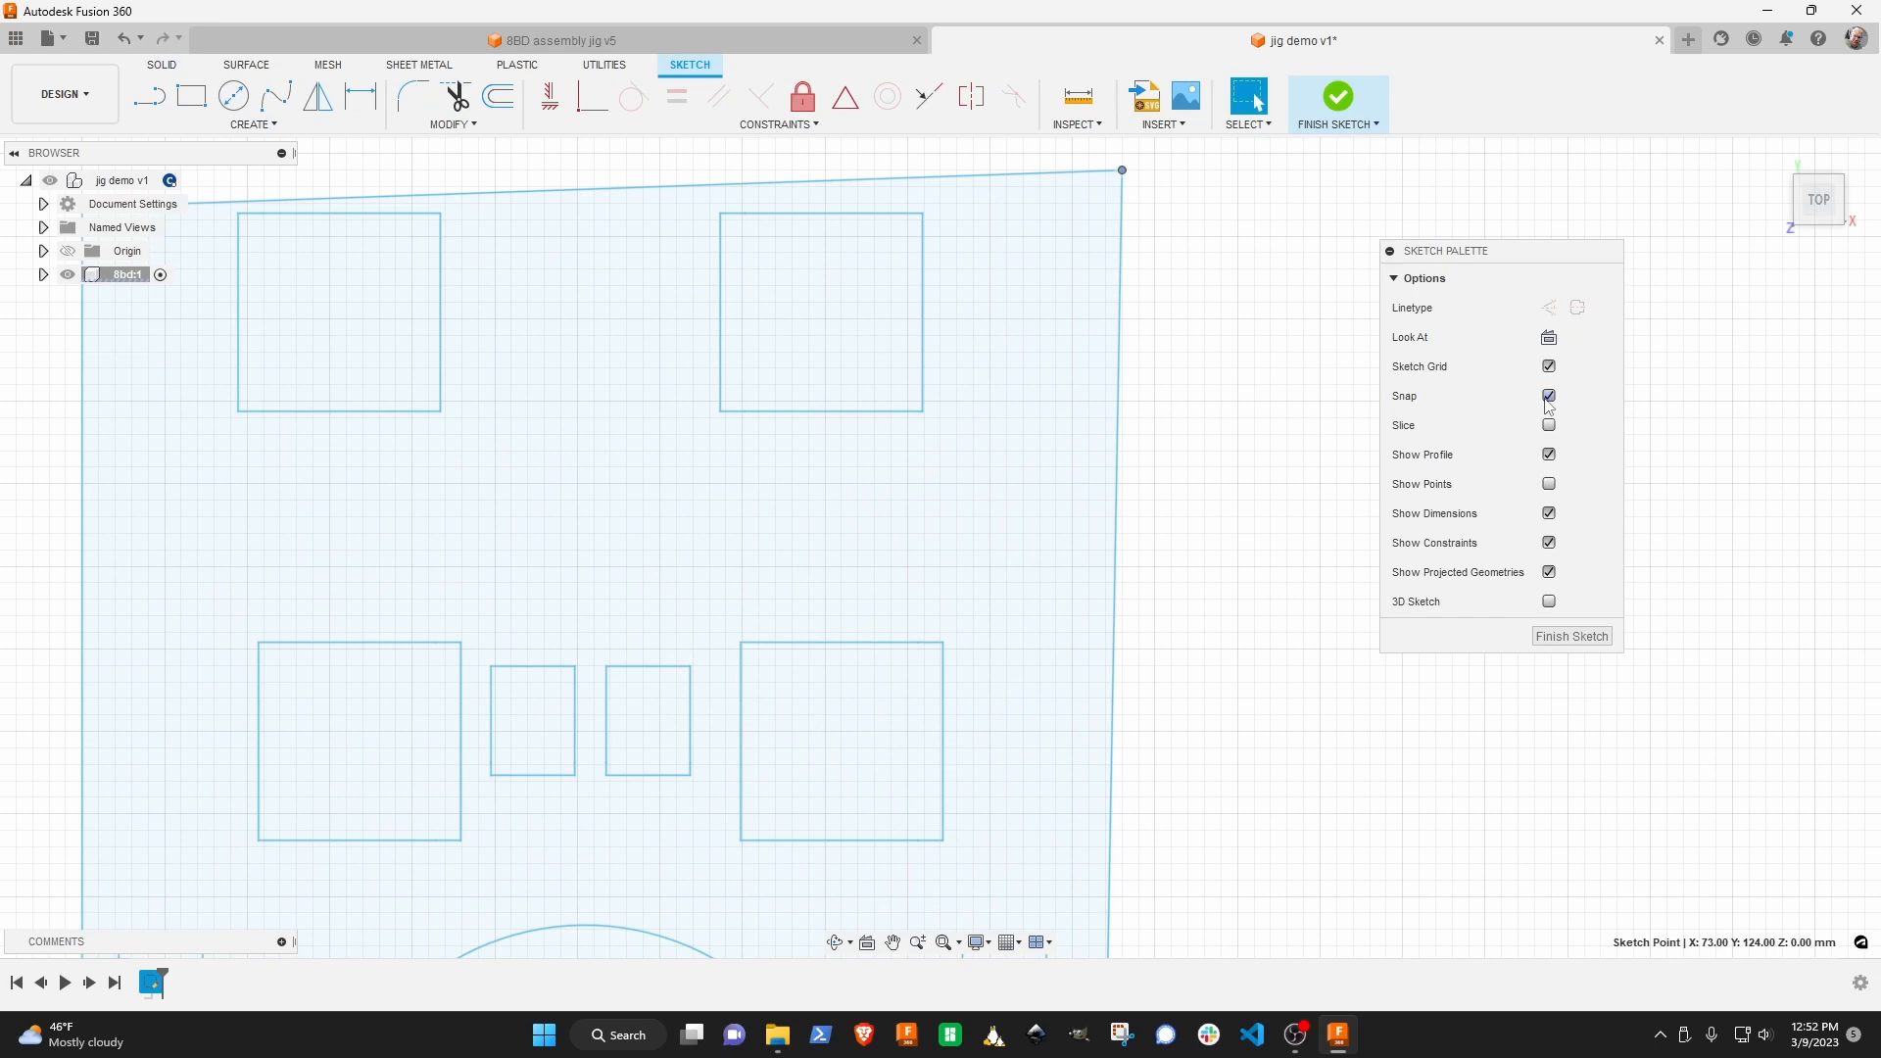
middle_drag(1184, 382, 1496, 551)
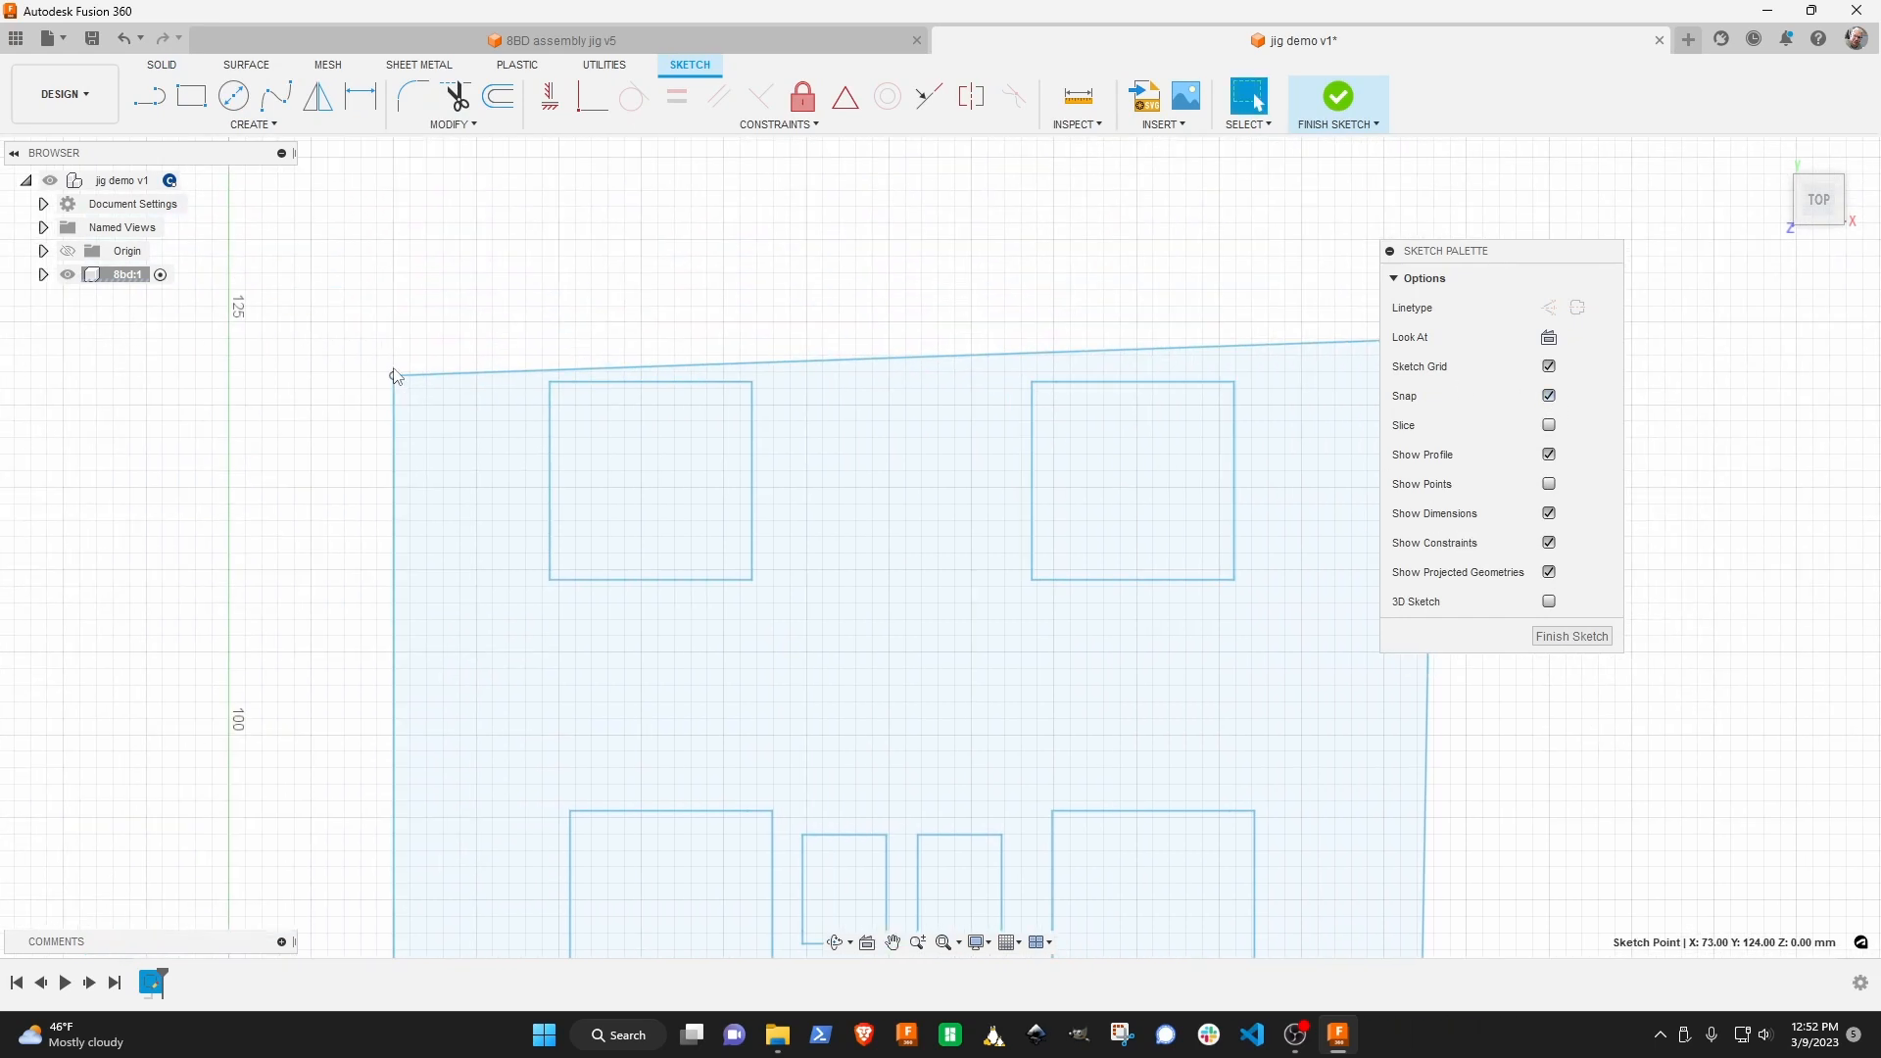
mouse_move(396, 377)
mouse_down()
mouse_move(395, 324)
mouse_move(396, 343)
mouse_up()
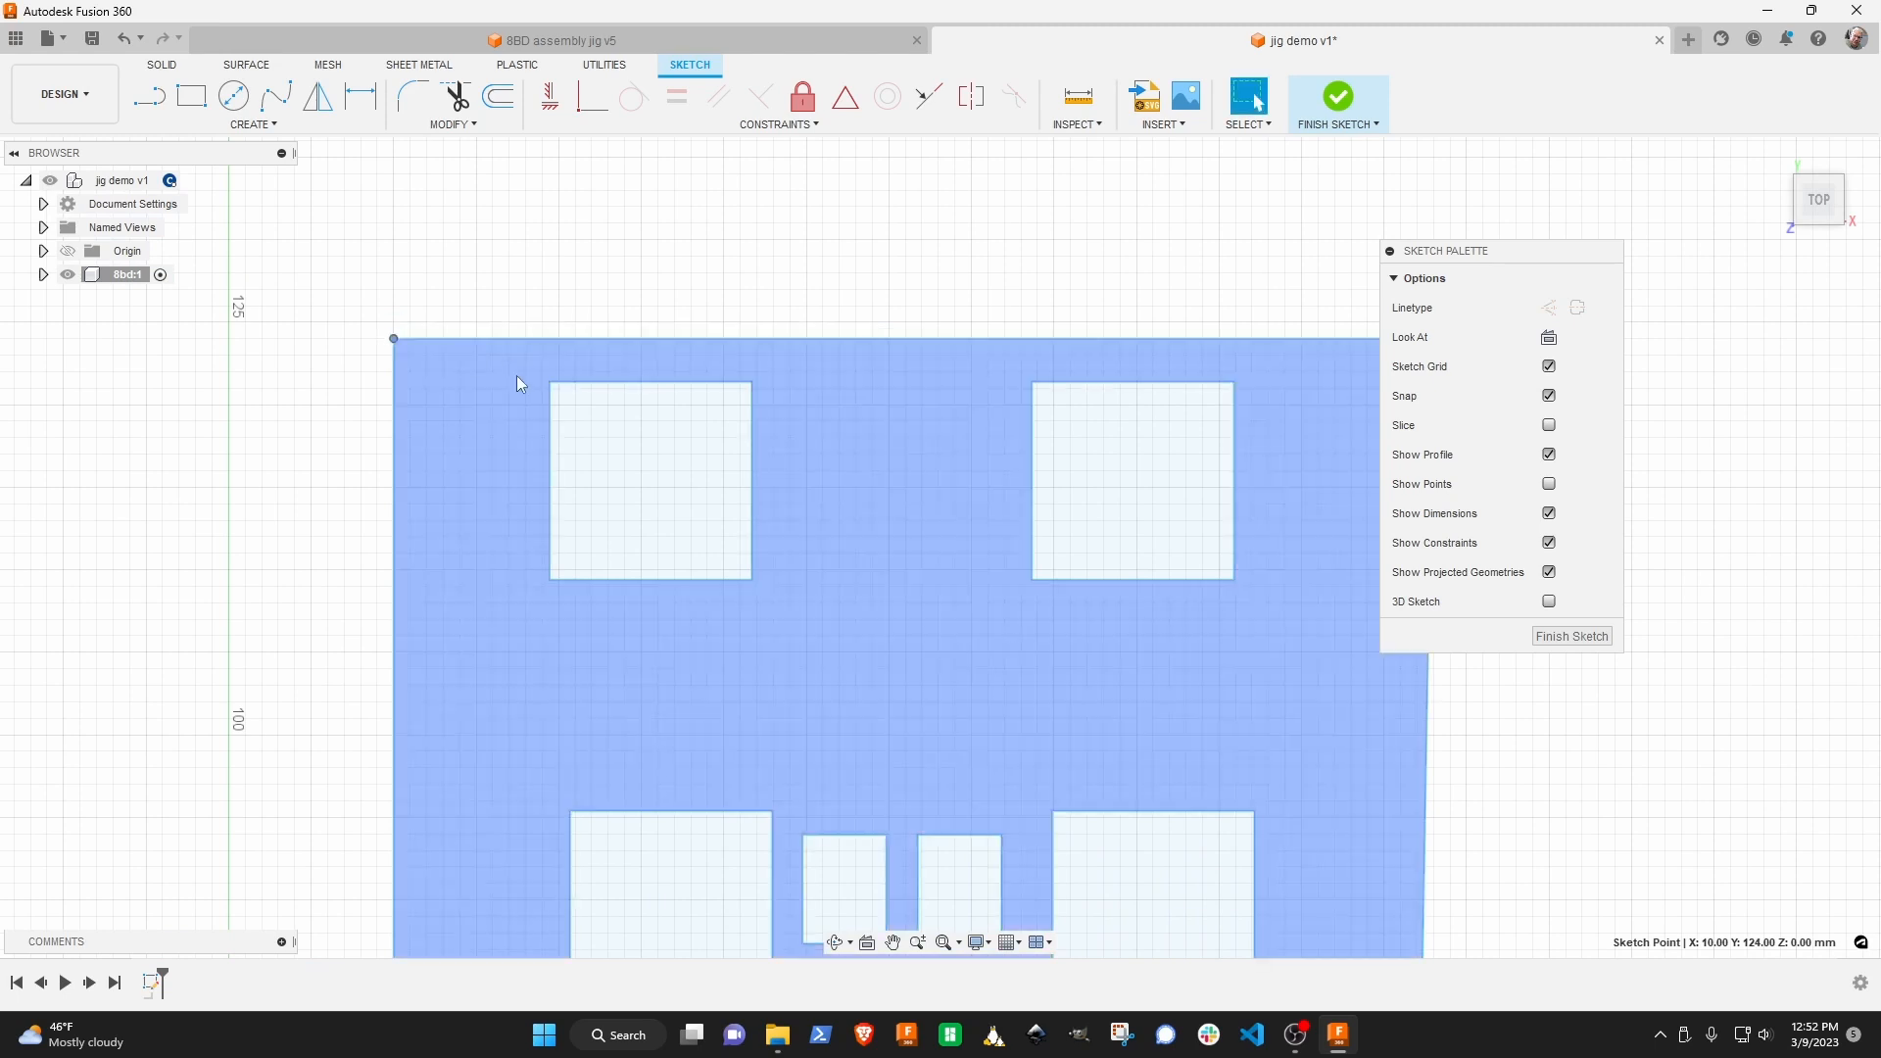
Move the board outline's lower-right corner to X 73, Y 8 mm, the lower-left to X 7, Y 8 mm and the upper-left to X 7, Y 124 mm.
middle_drag(462, 438, 251, 213)
scroll(698, 416, down, 3)
scroll(1096, 682, down, 1)
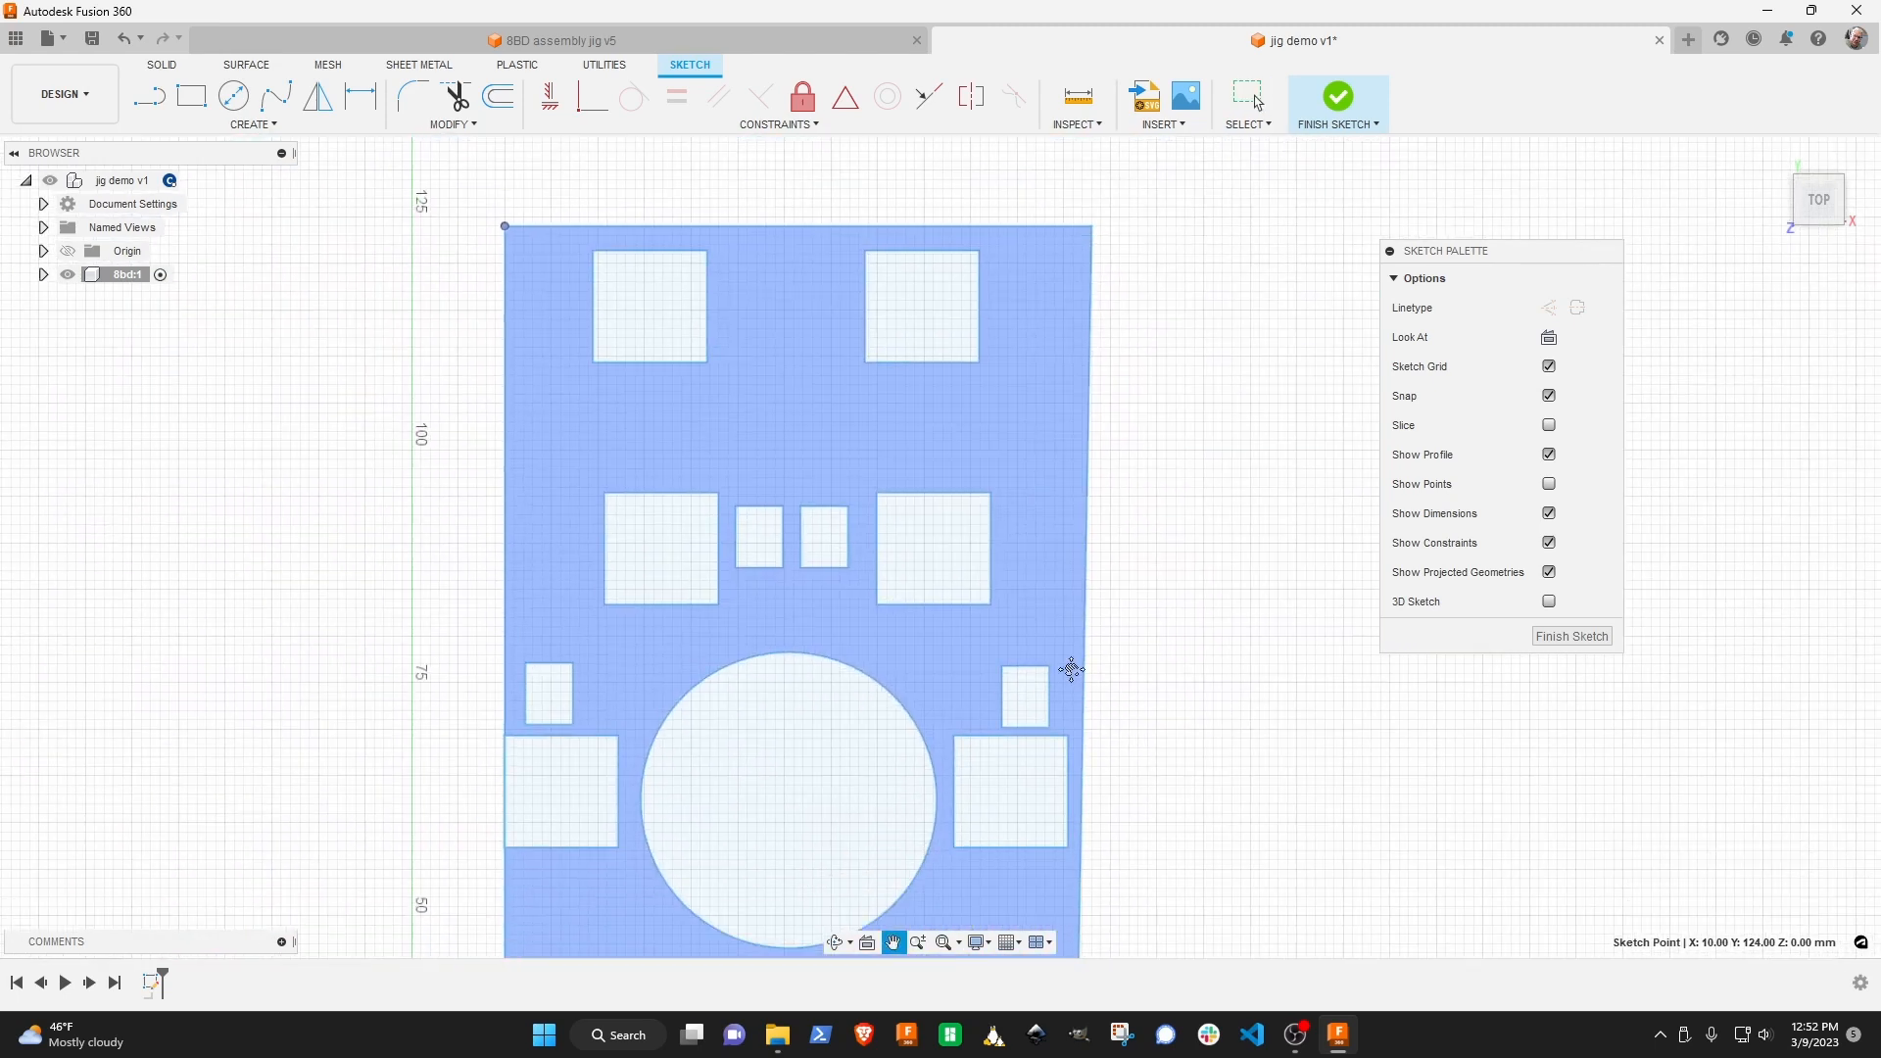
middle_drag(1072, 664, 1103, 296)
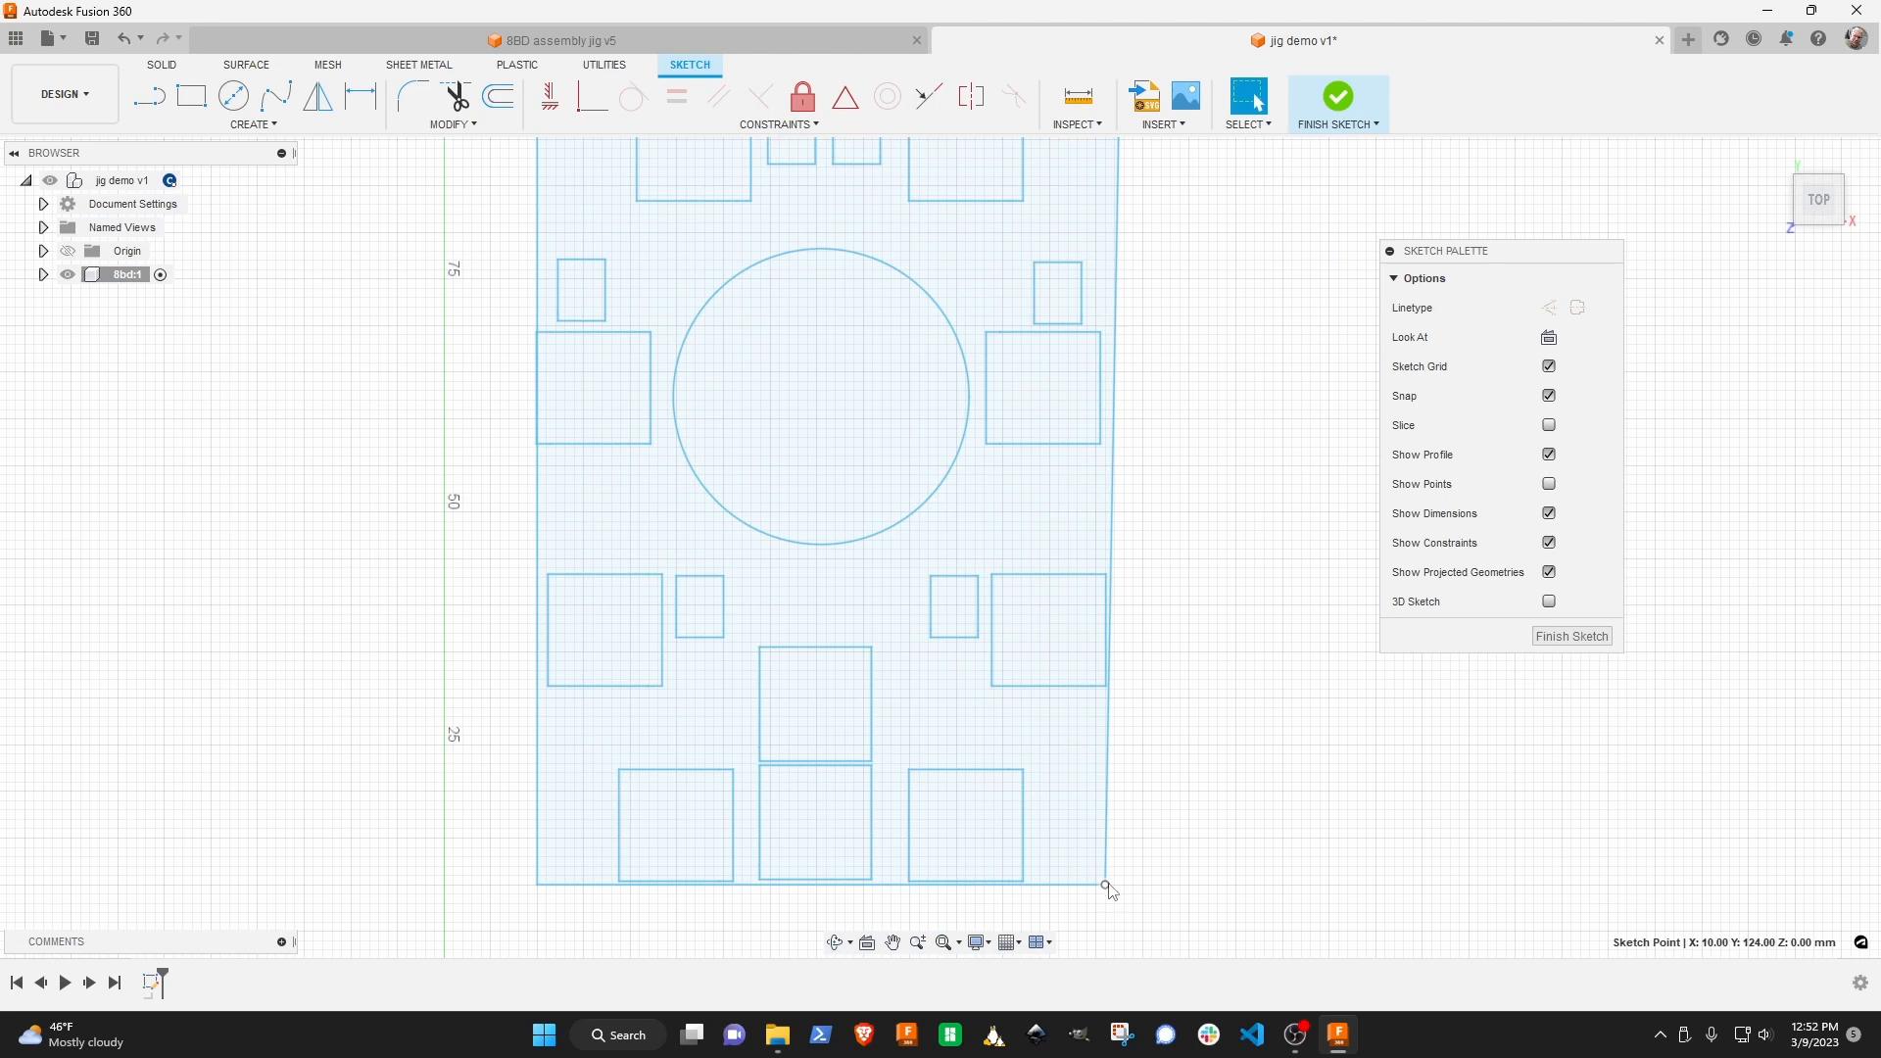
drag(1106, 887, 1126, 902)
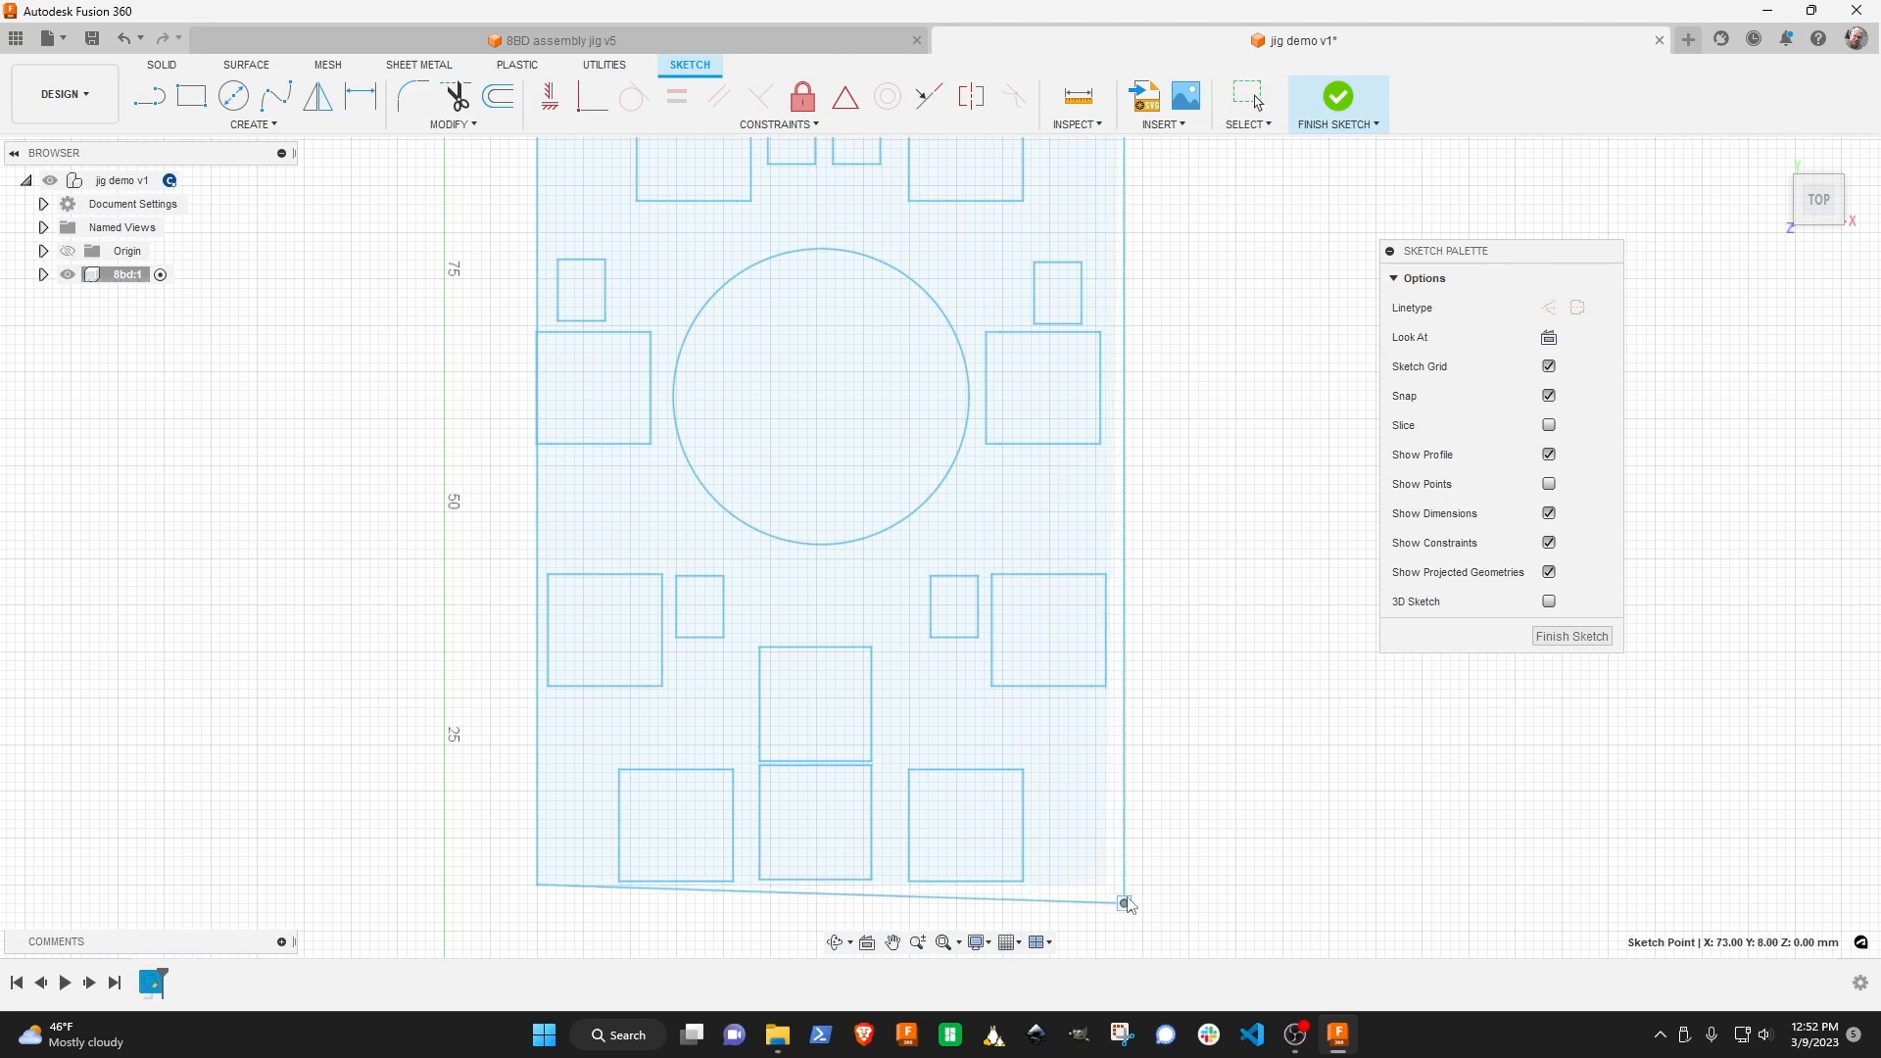
drag(537, 885, 510, 903)
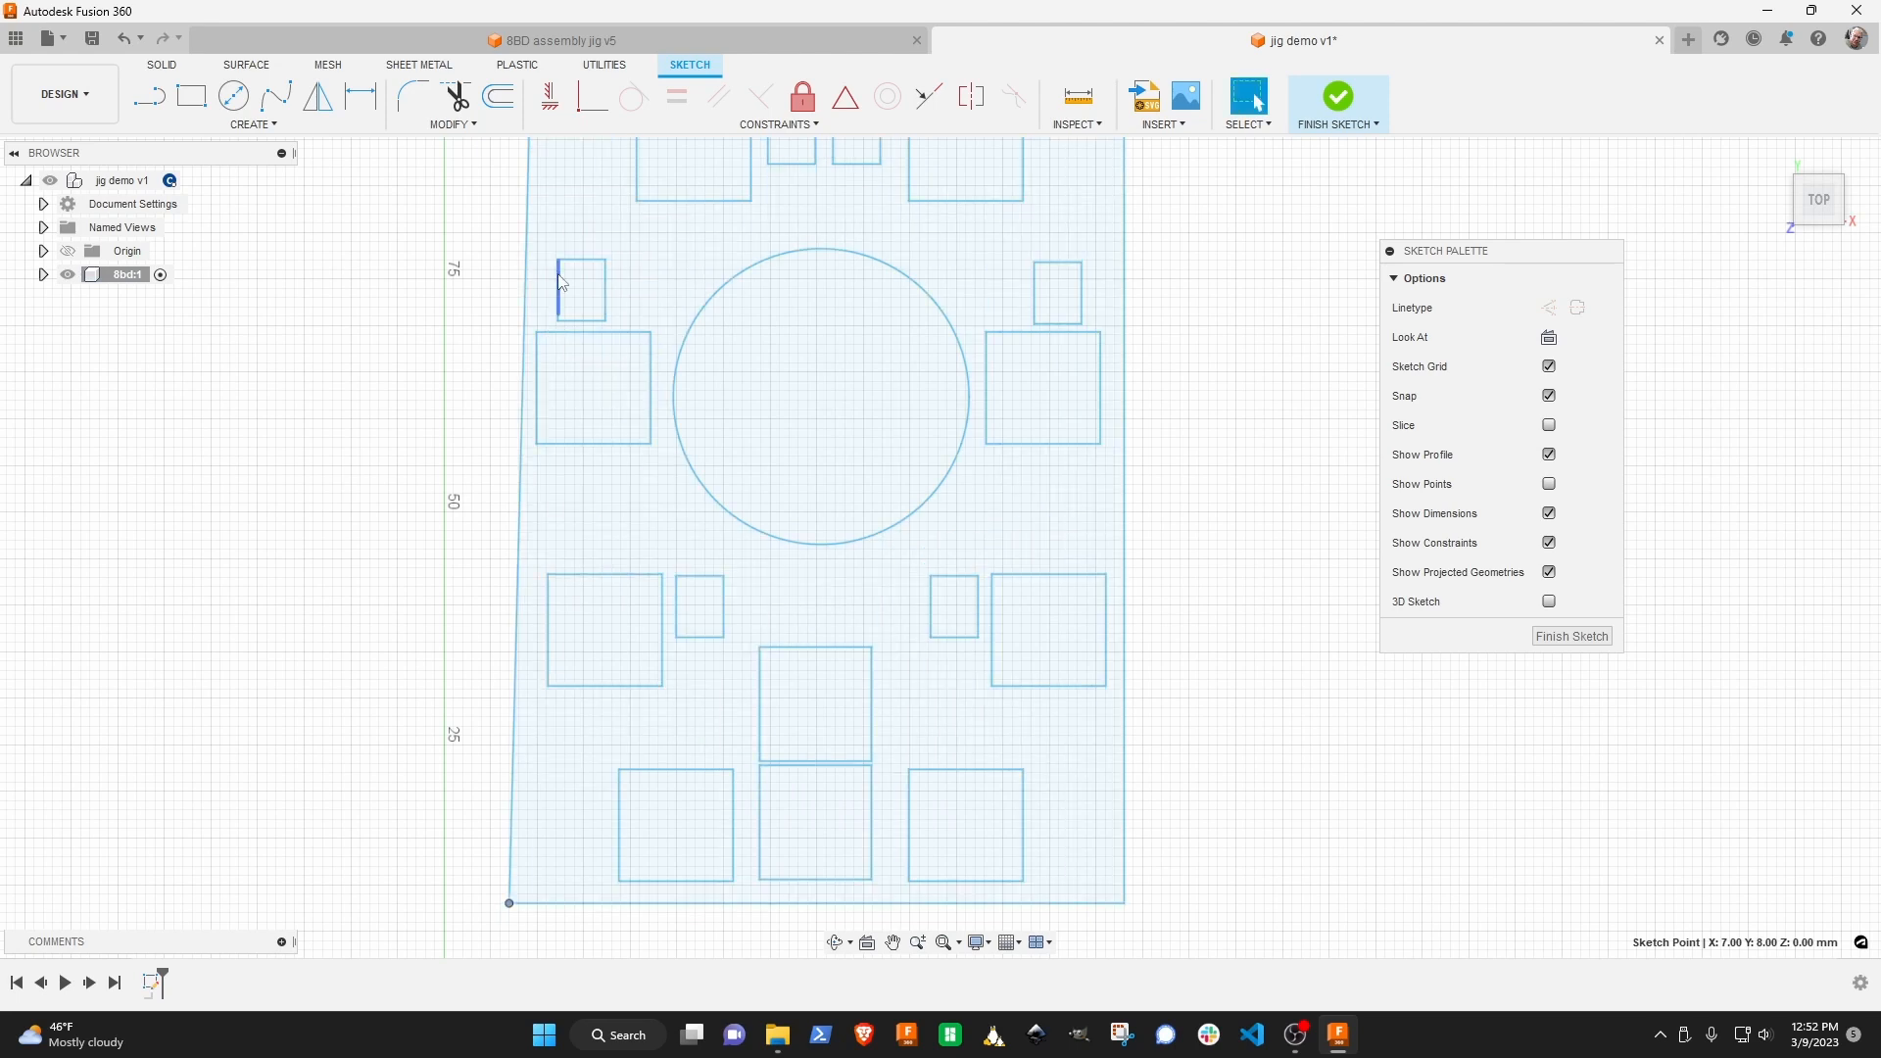
mouse_move(529, 260)
middle_down()
mouse_move(546, 516)
mouse_move(521, 849)
middle_up()
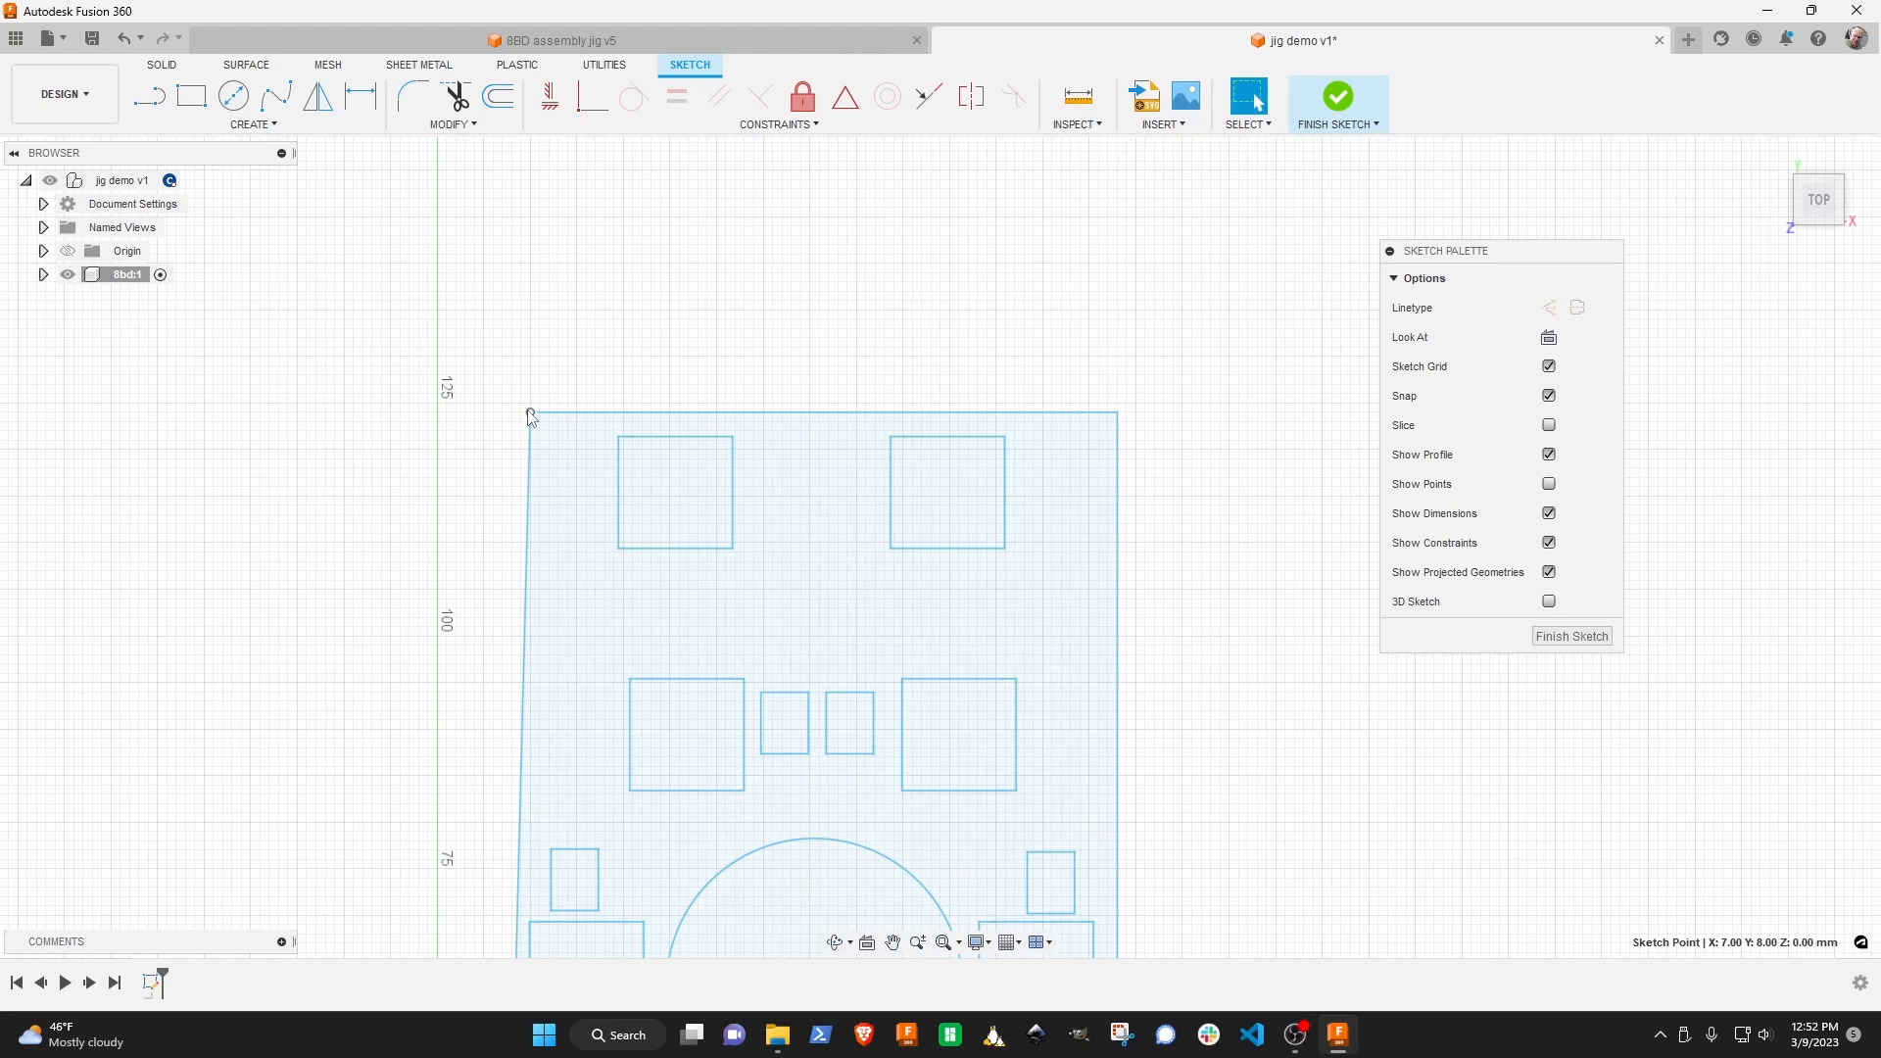
drag(530, 414, 503, 414)
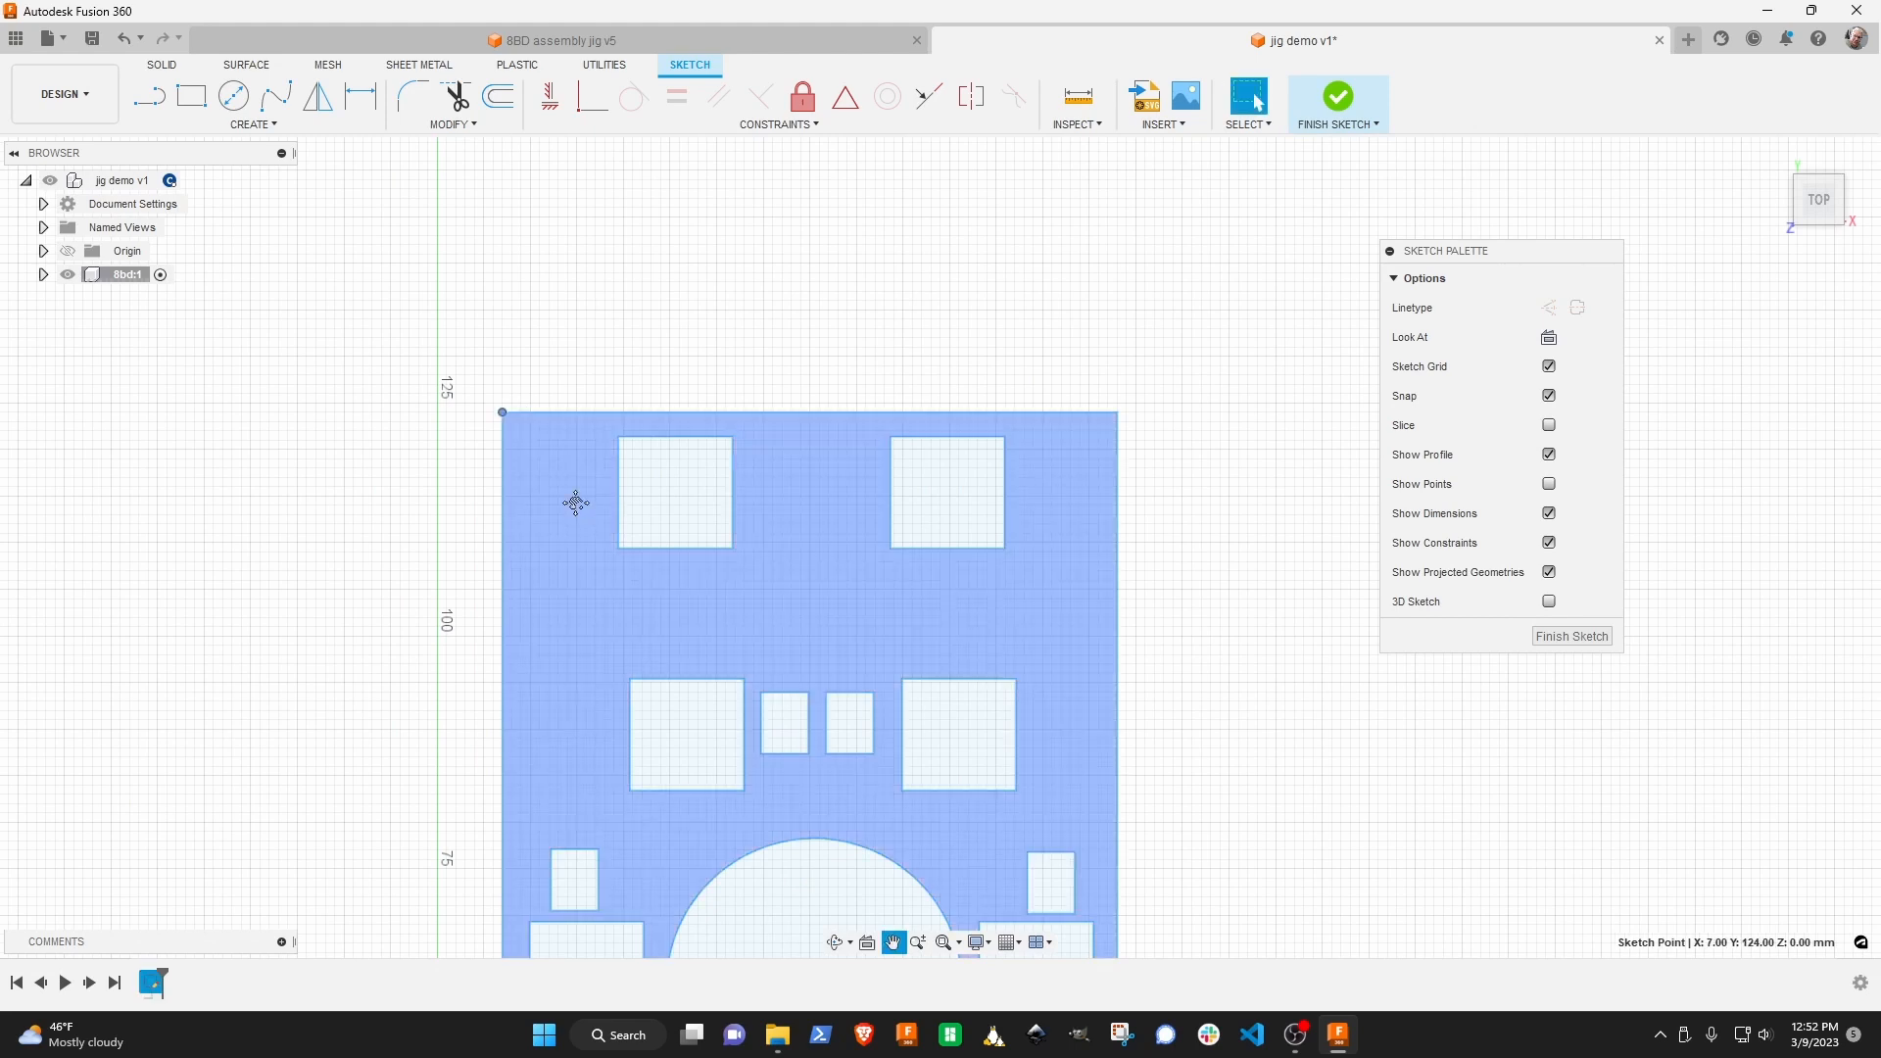
Move the outline's lower-left corner to X 8, Y 9 mm and its upper-left corner to X 8, Y 124 mm, and finish the sketch.
scroll(576, 503, down, 5)
middle_drag(600, 559, 704, 281)
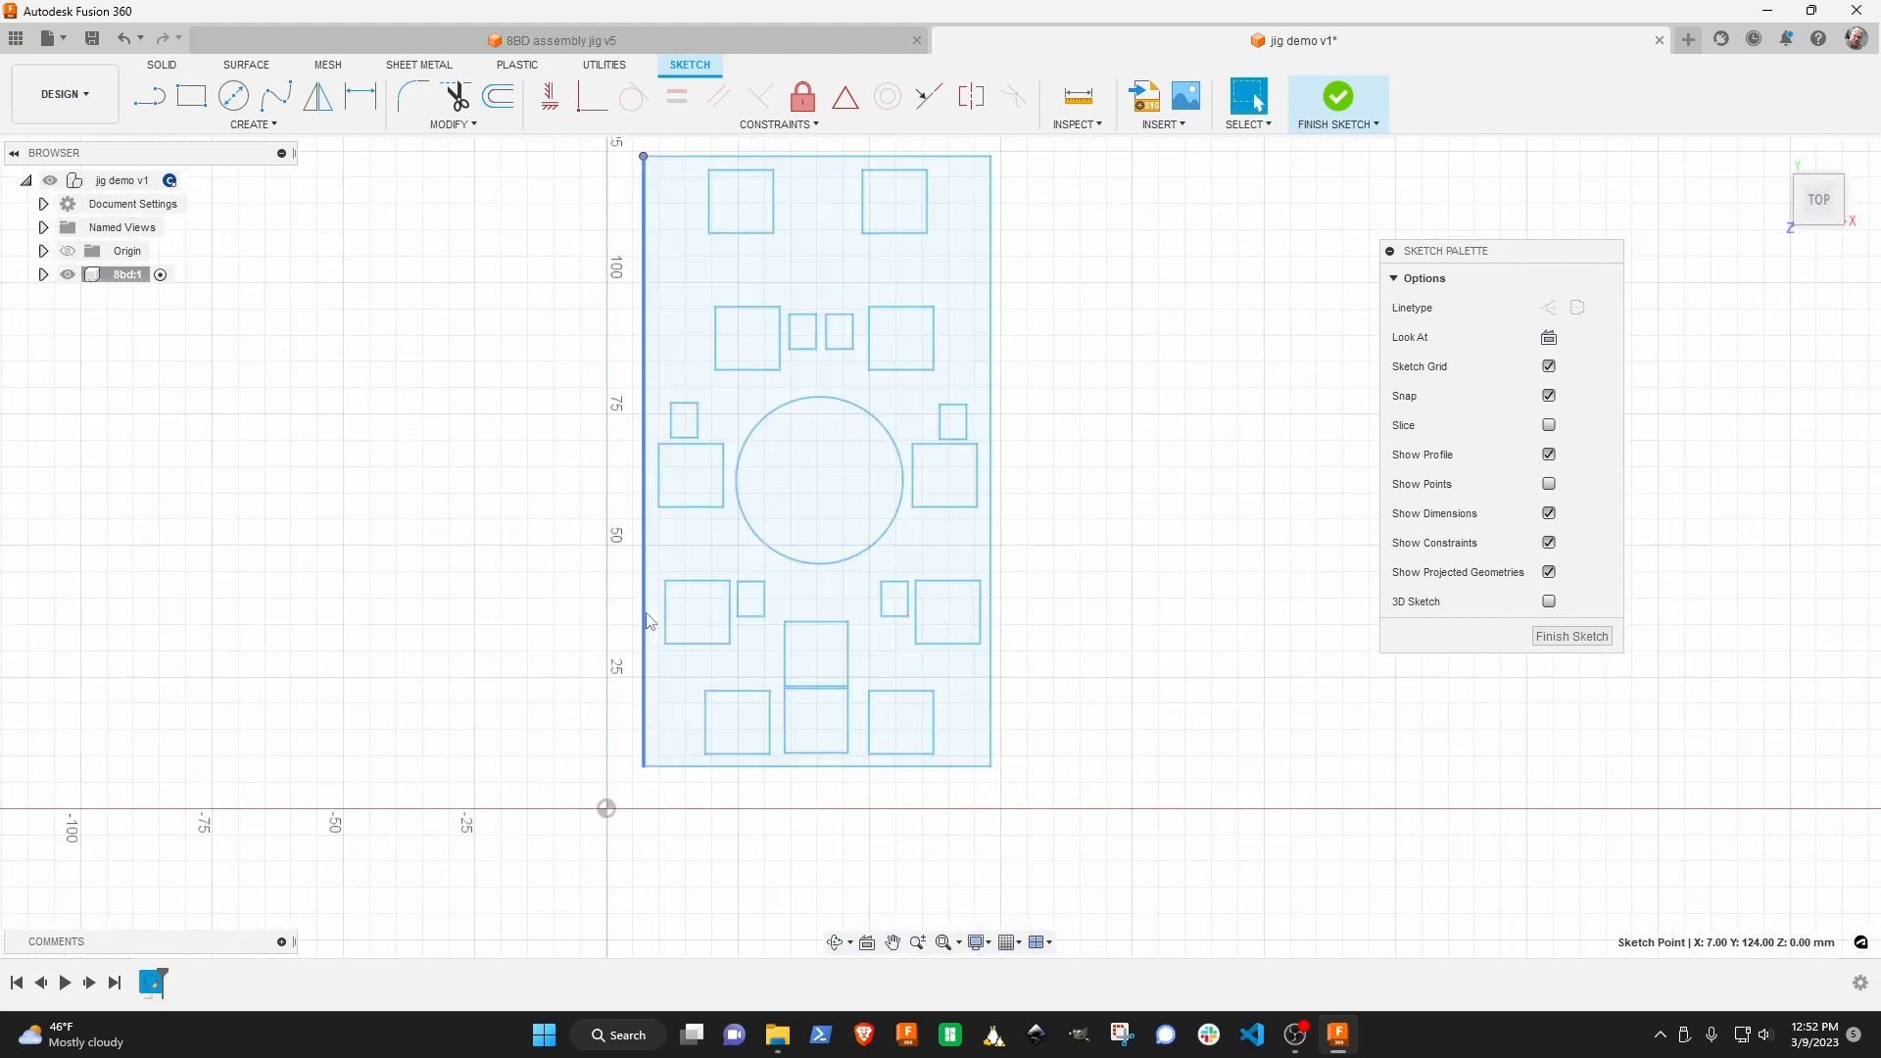
scroll(647, 774, up, 5)
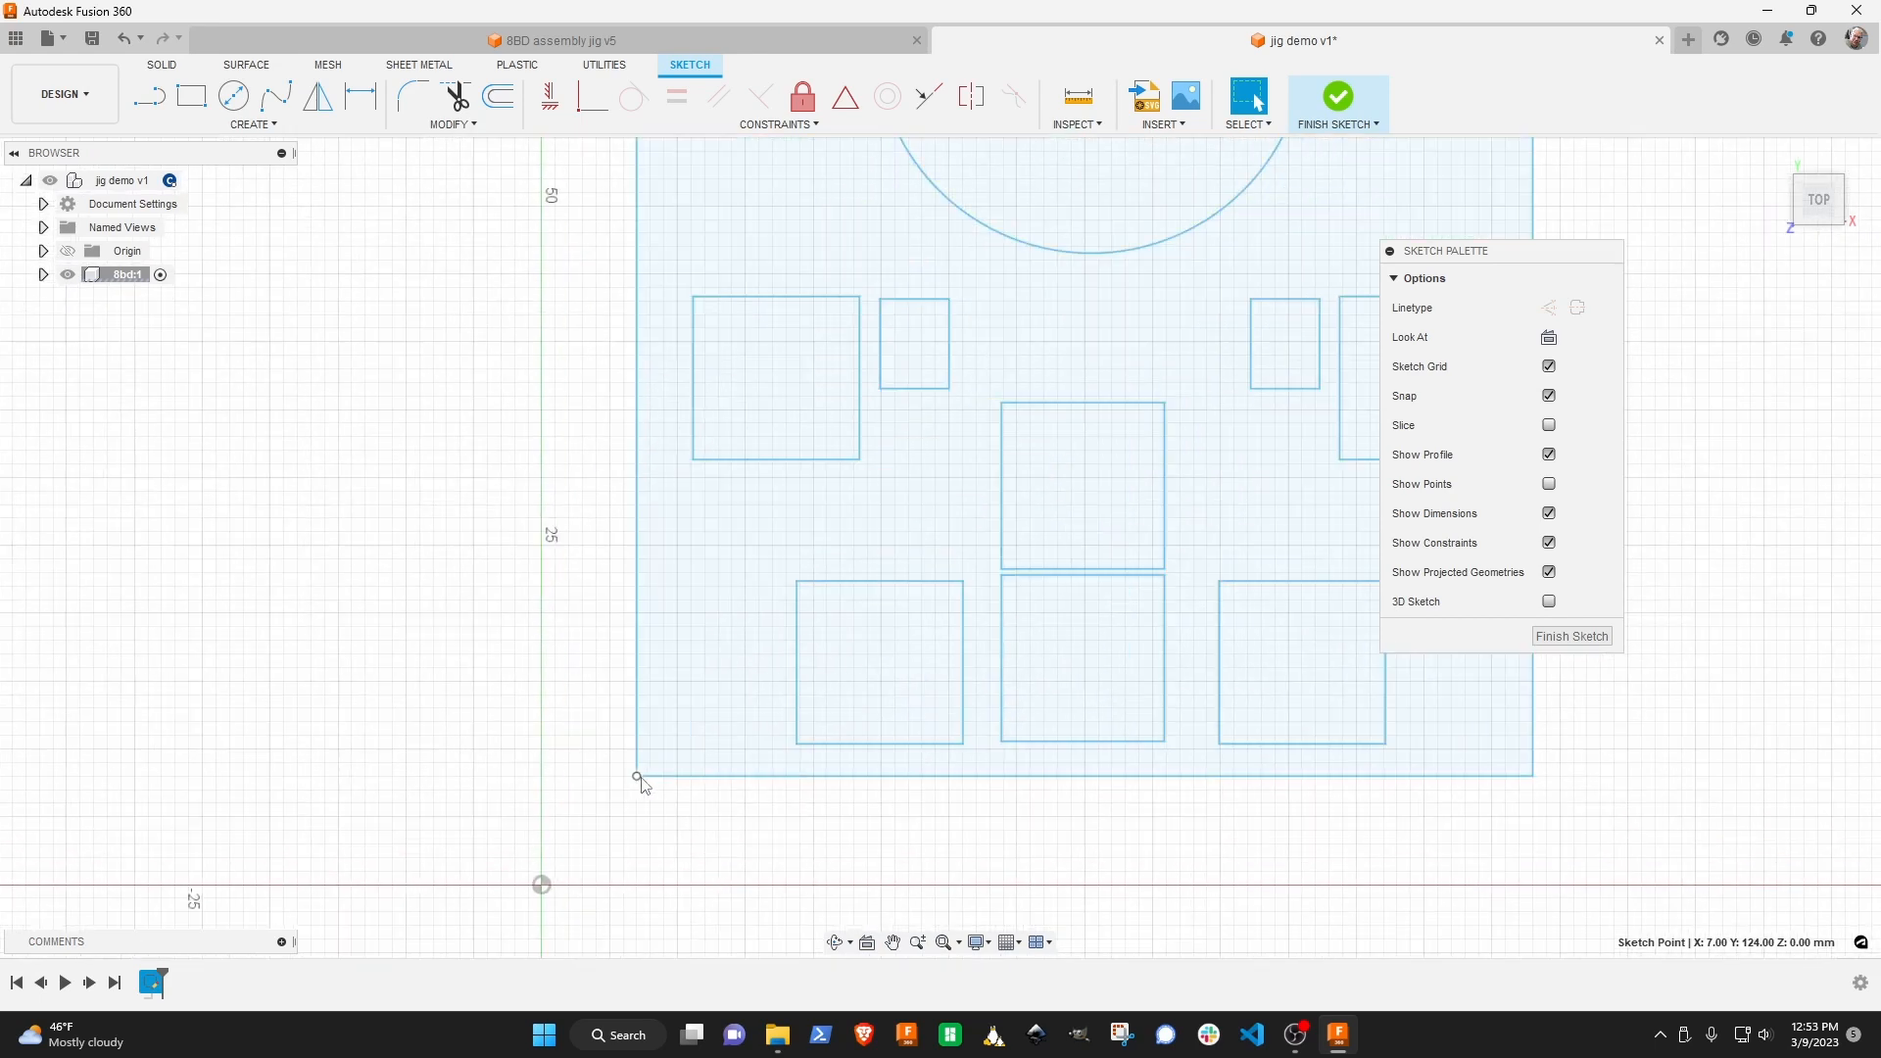
drag(637, 776, 651, 762)
middle_drag(734, 226, 724, 799)
middle_drag(729, 377, 742, 768)
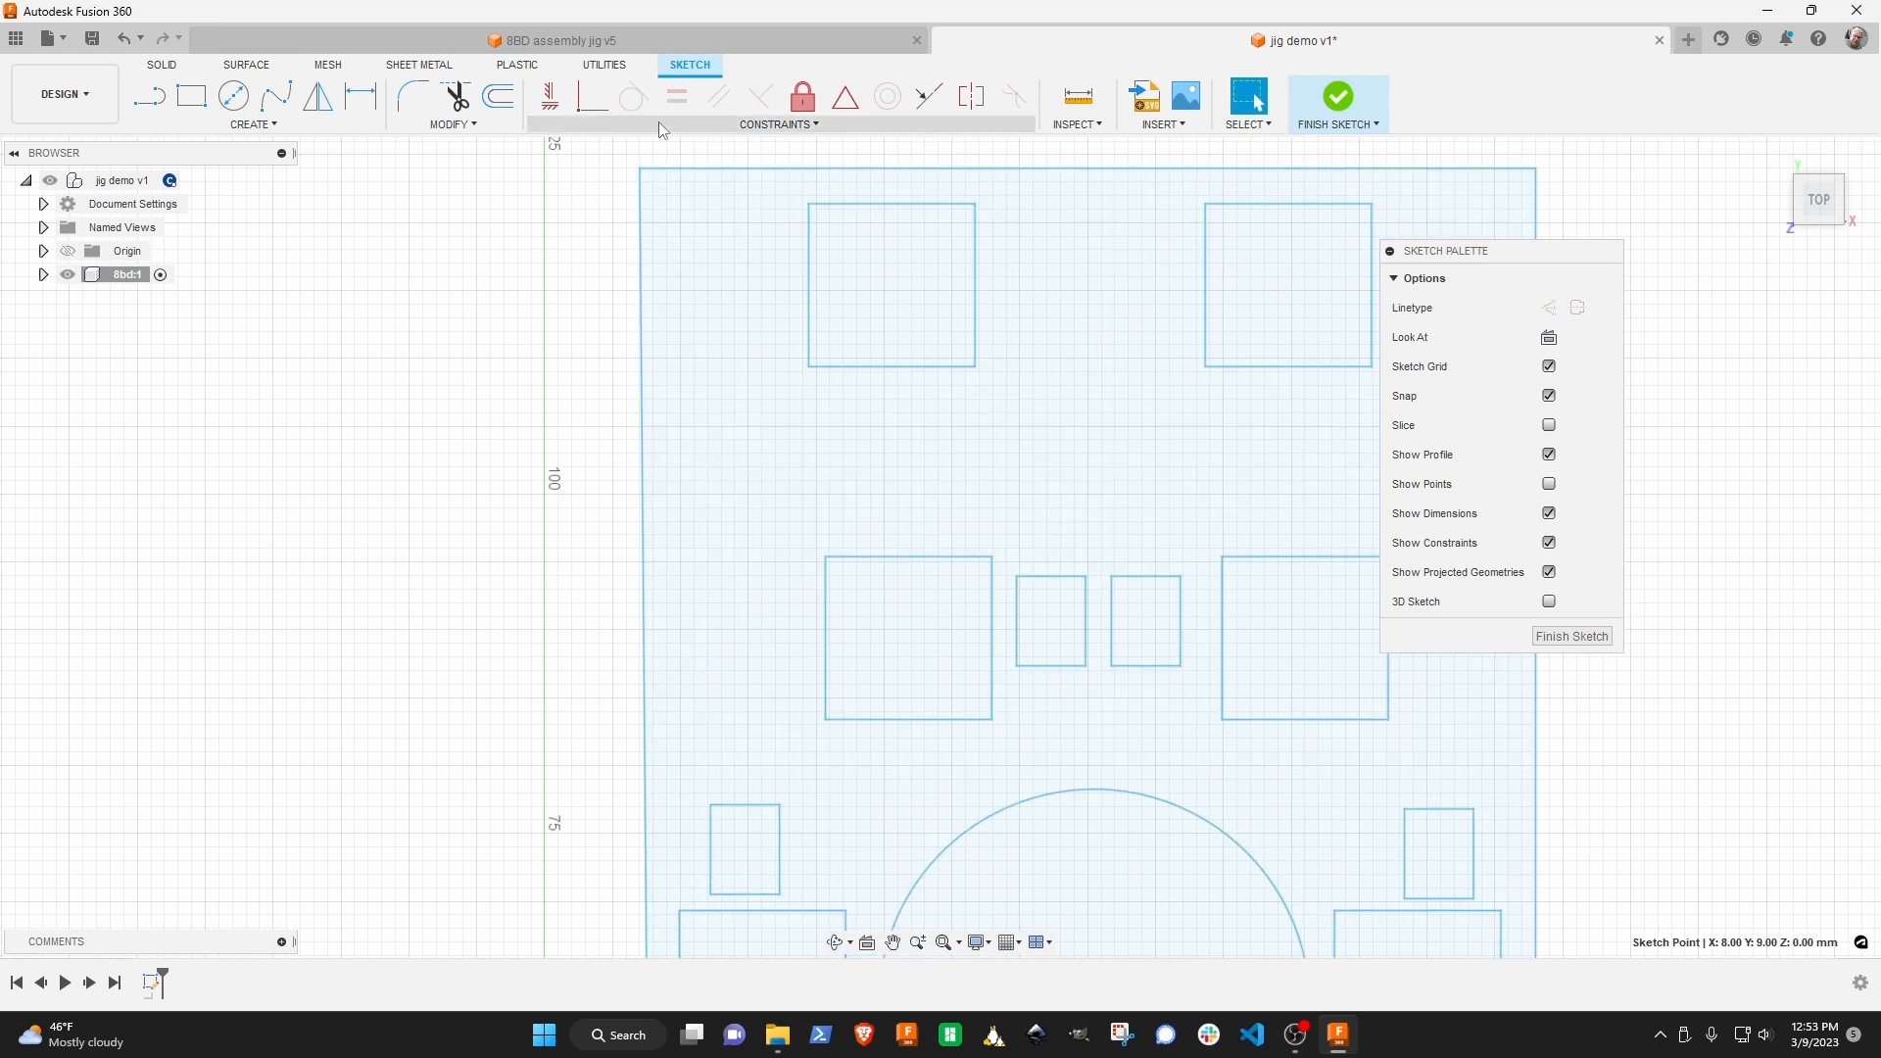
scroll(757, 336, down, 5)
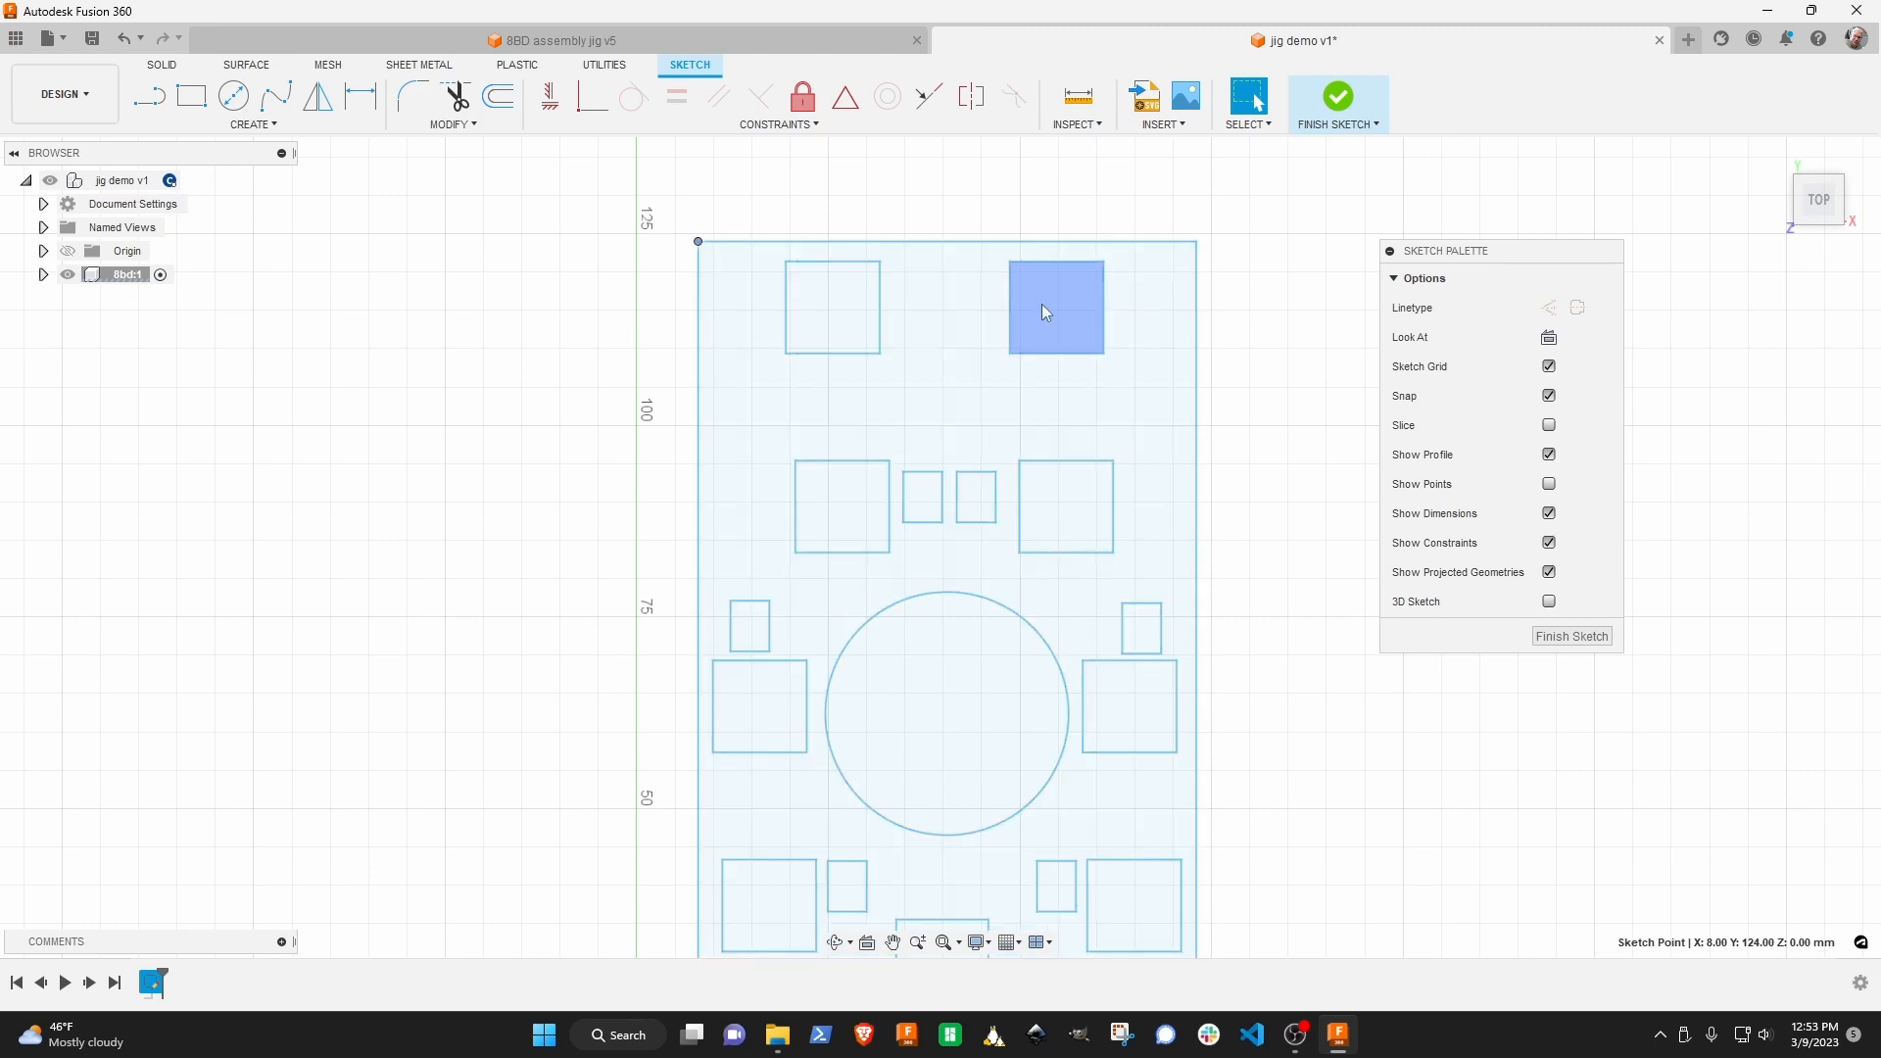
click(1572, 637)
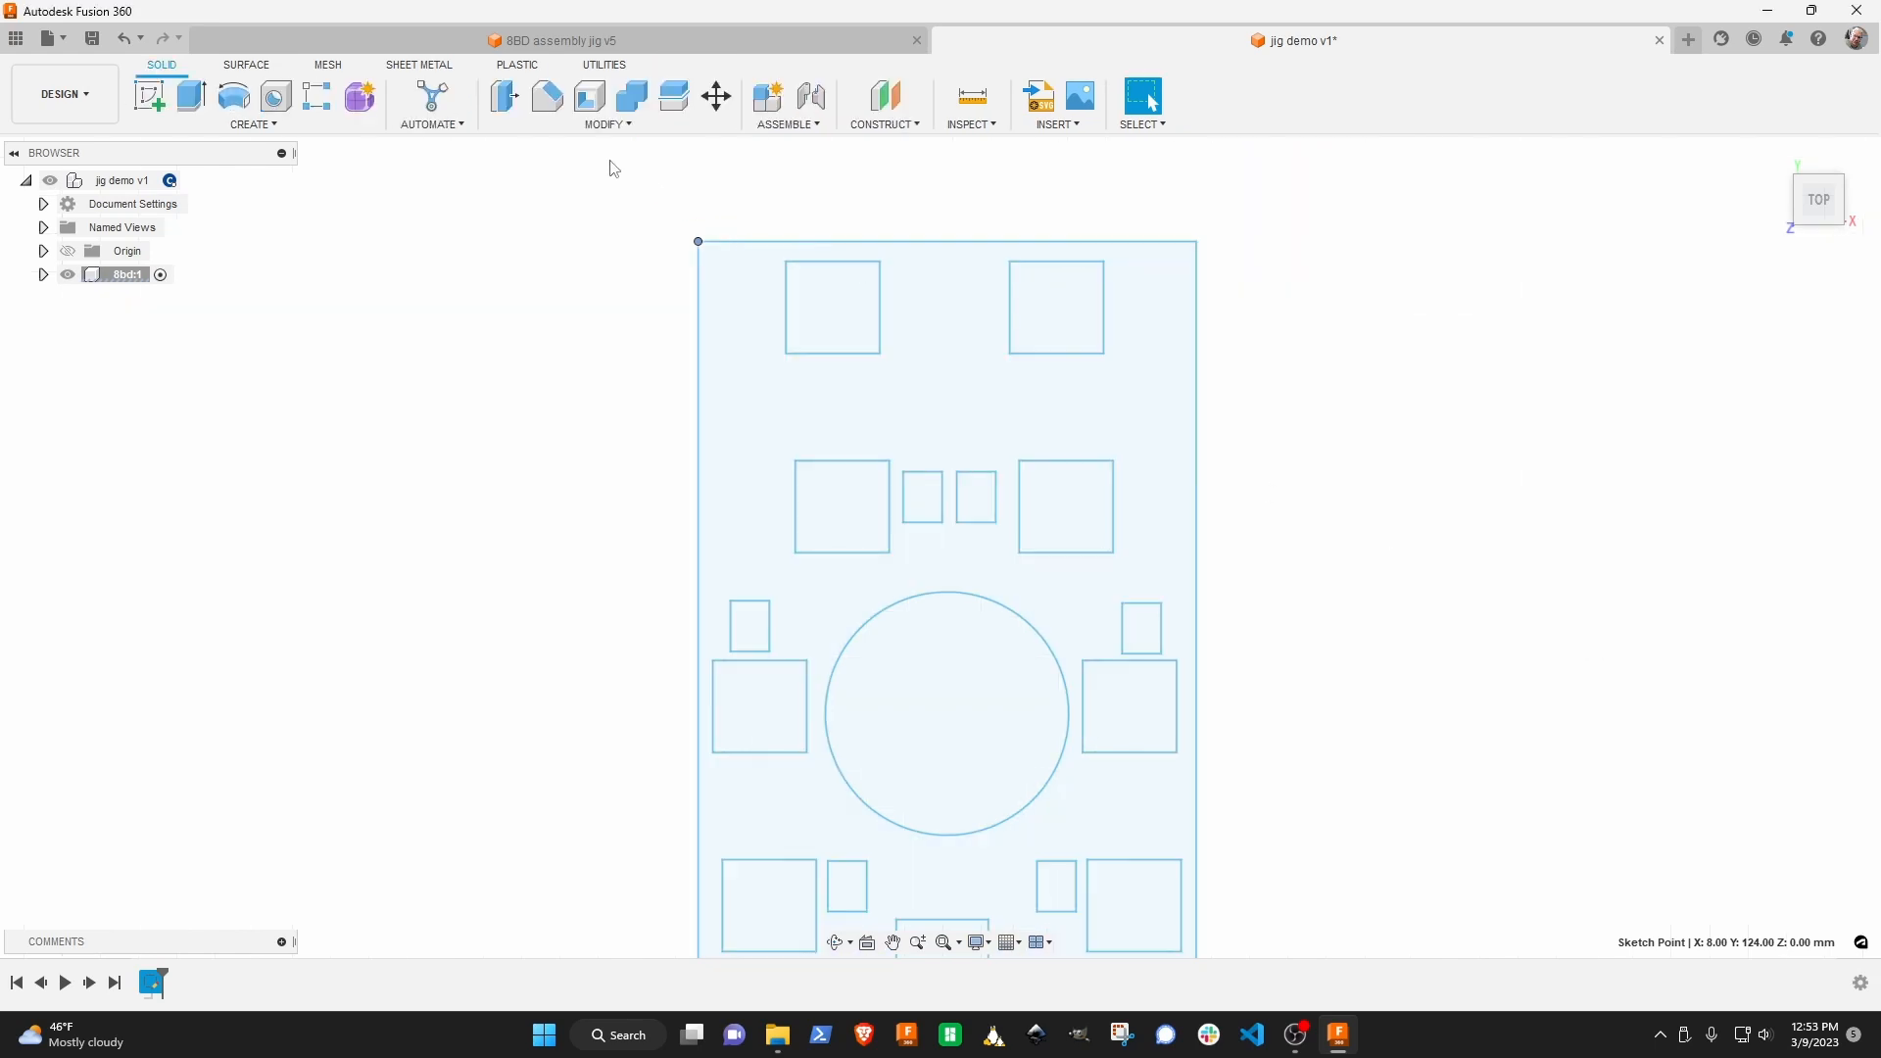
double_click(152, 983)
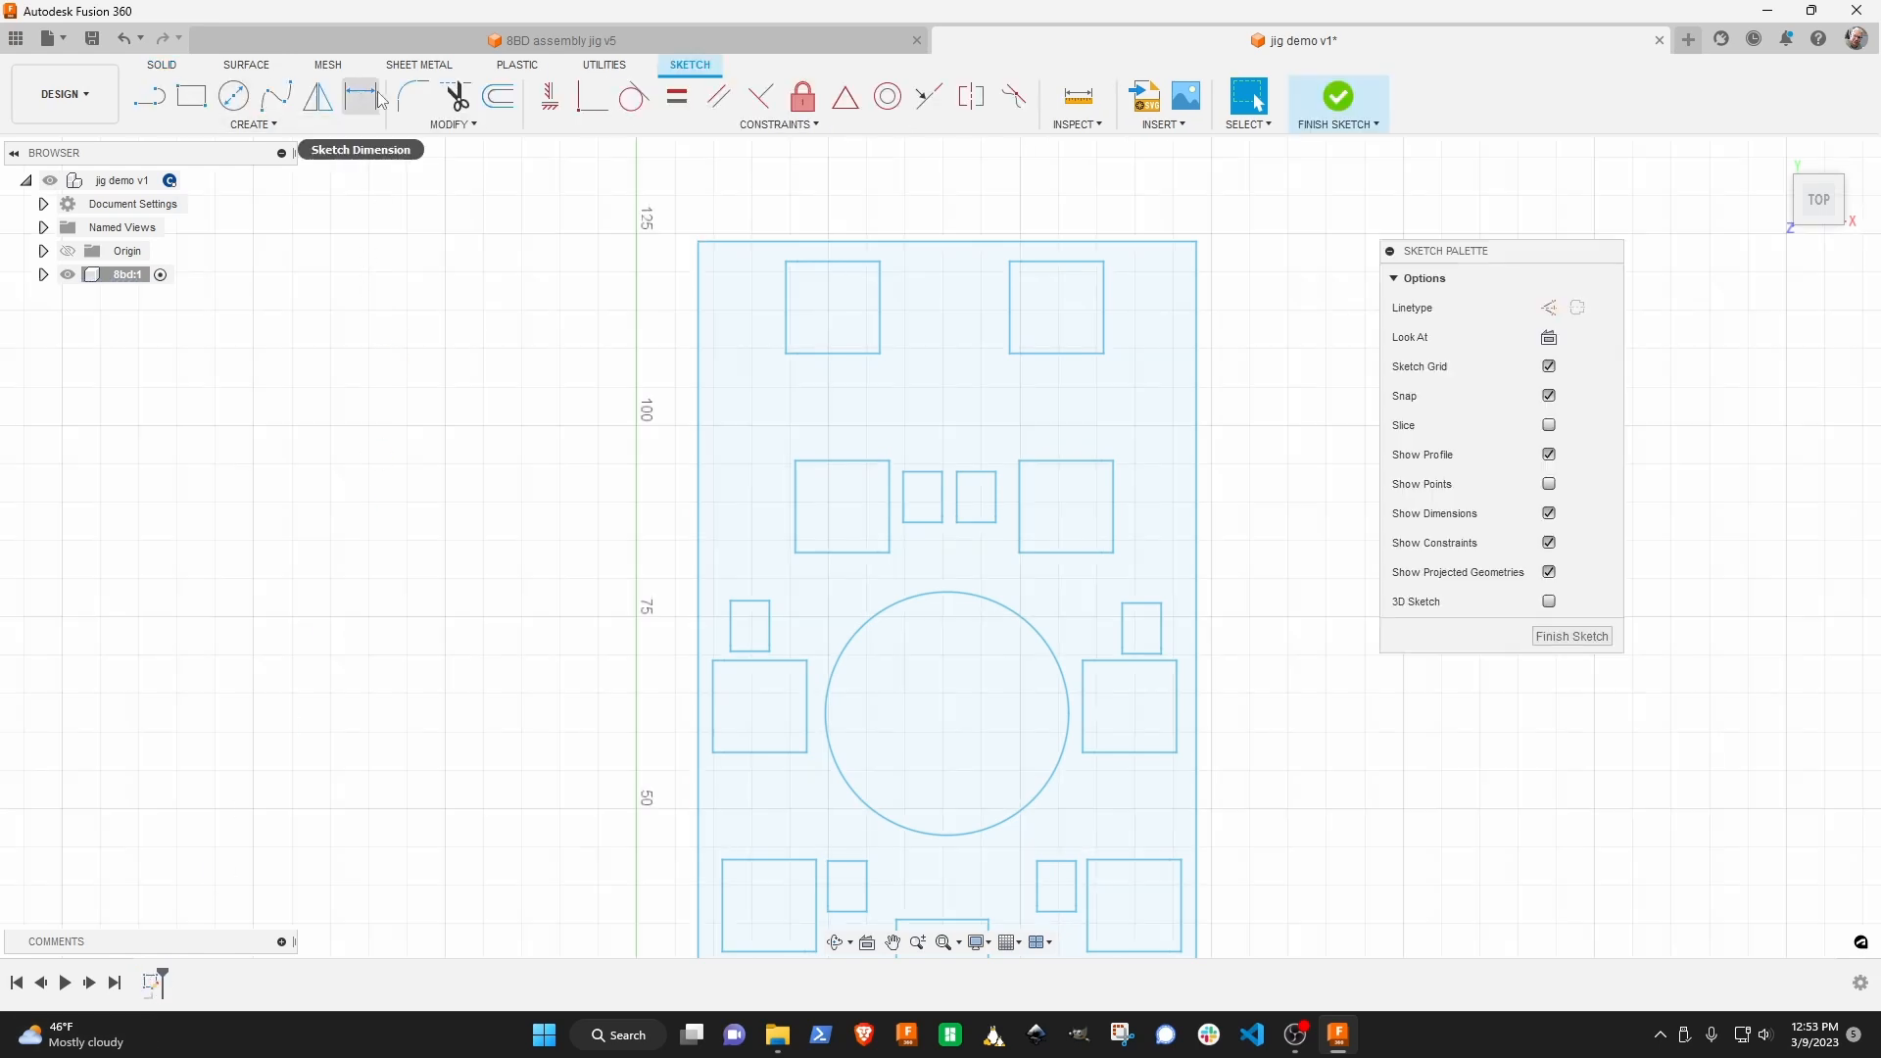
click(509, 104)
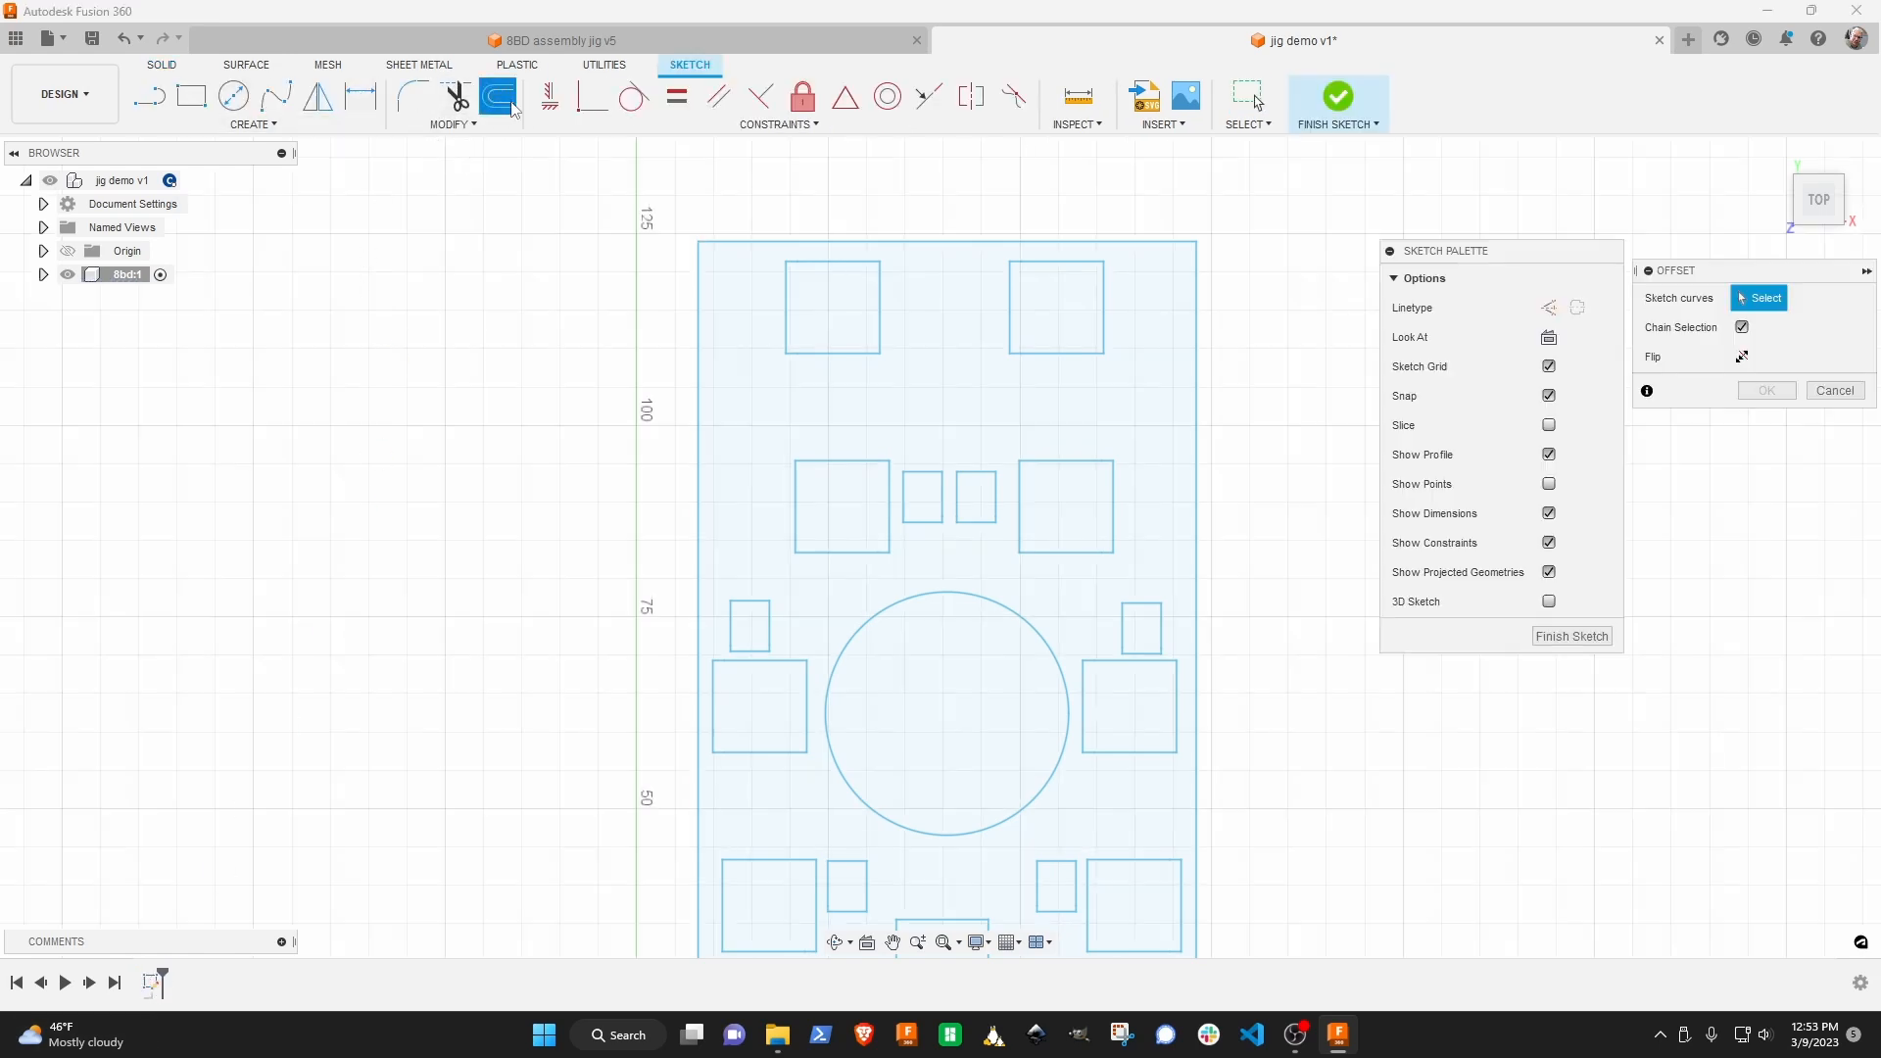
click(1083, 355)
mouse_move(1085, 367)
mouse_down()
mouse_move(1079, 352)
mouse_move(1079, 408)
mouse_move(1066, 345)
mouse_move(1060, 384)
mouse_up()
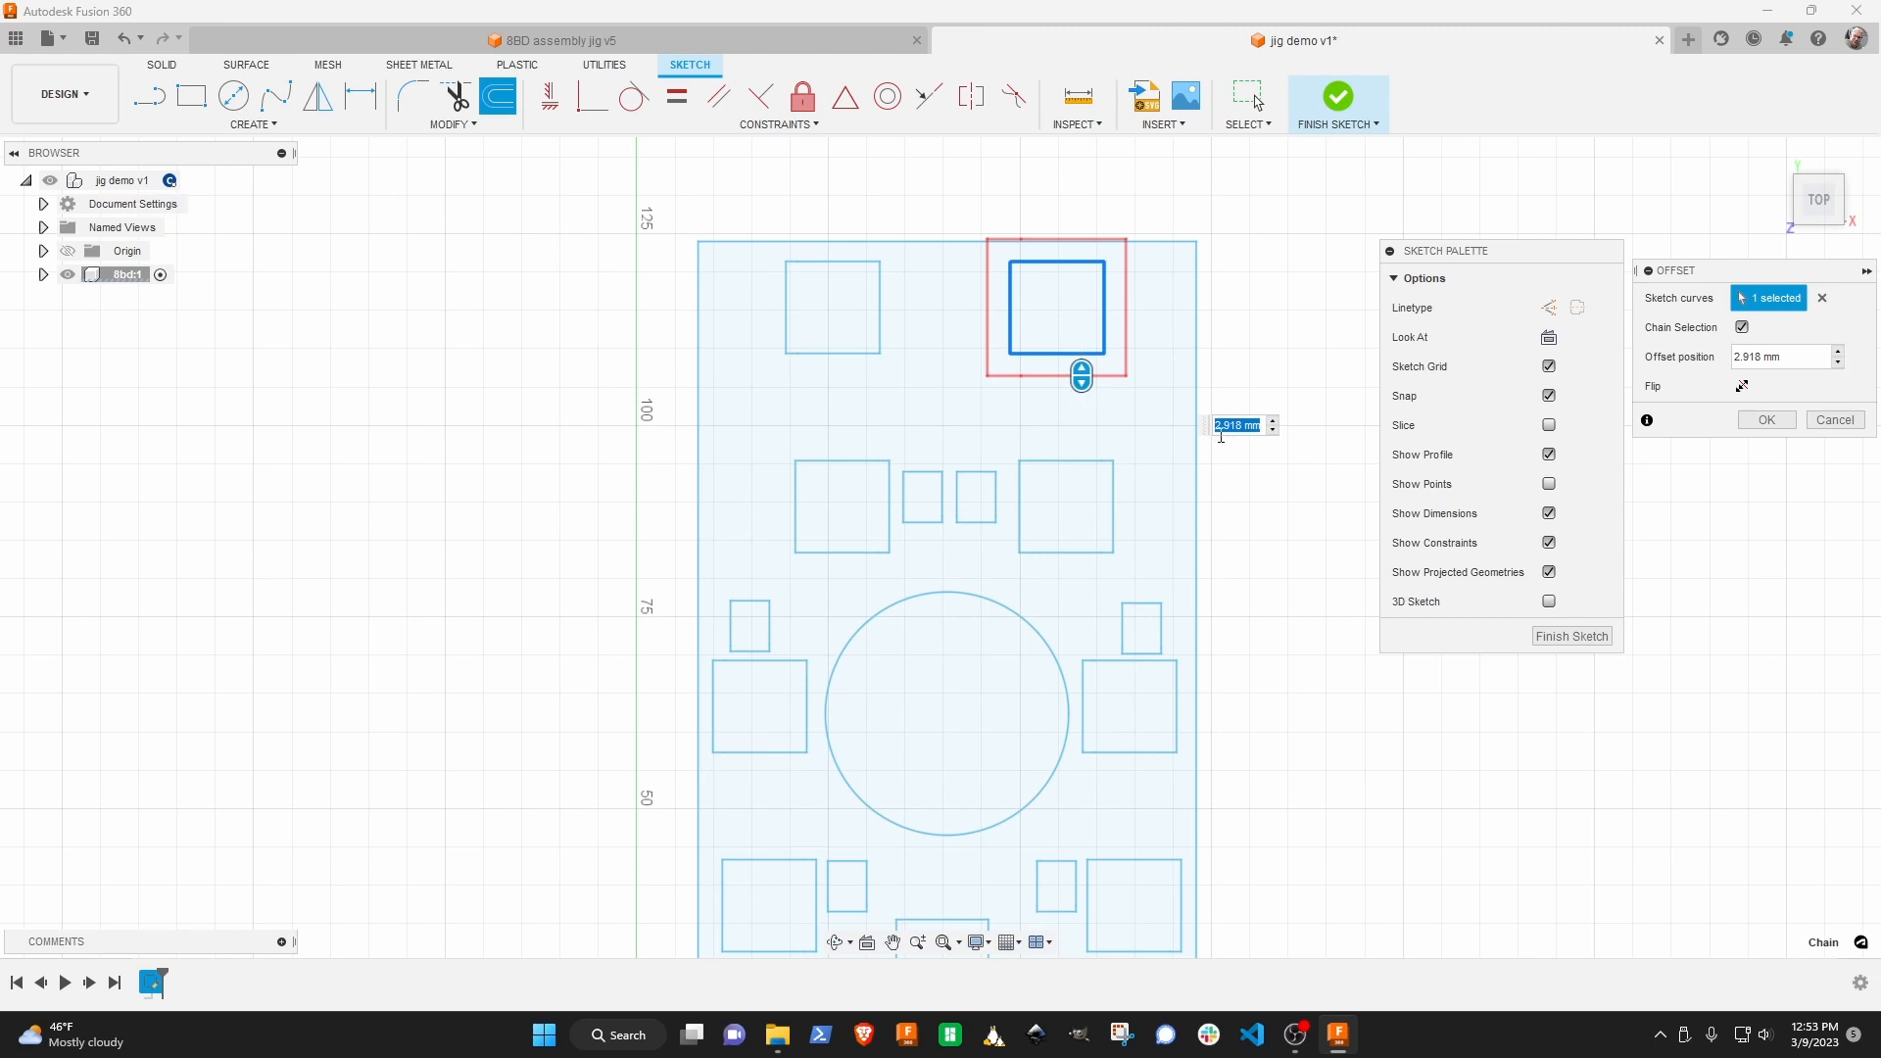
click(1836, 420)
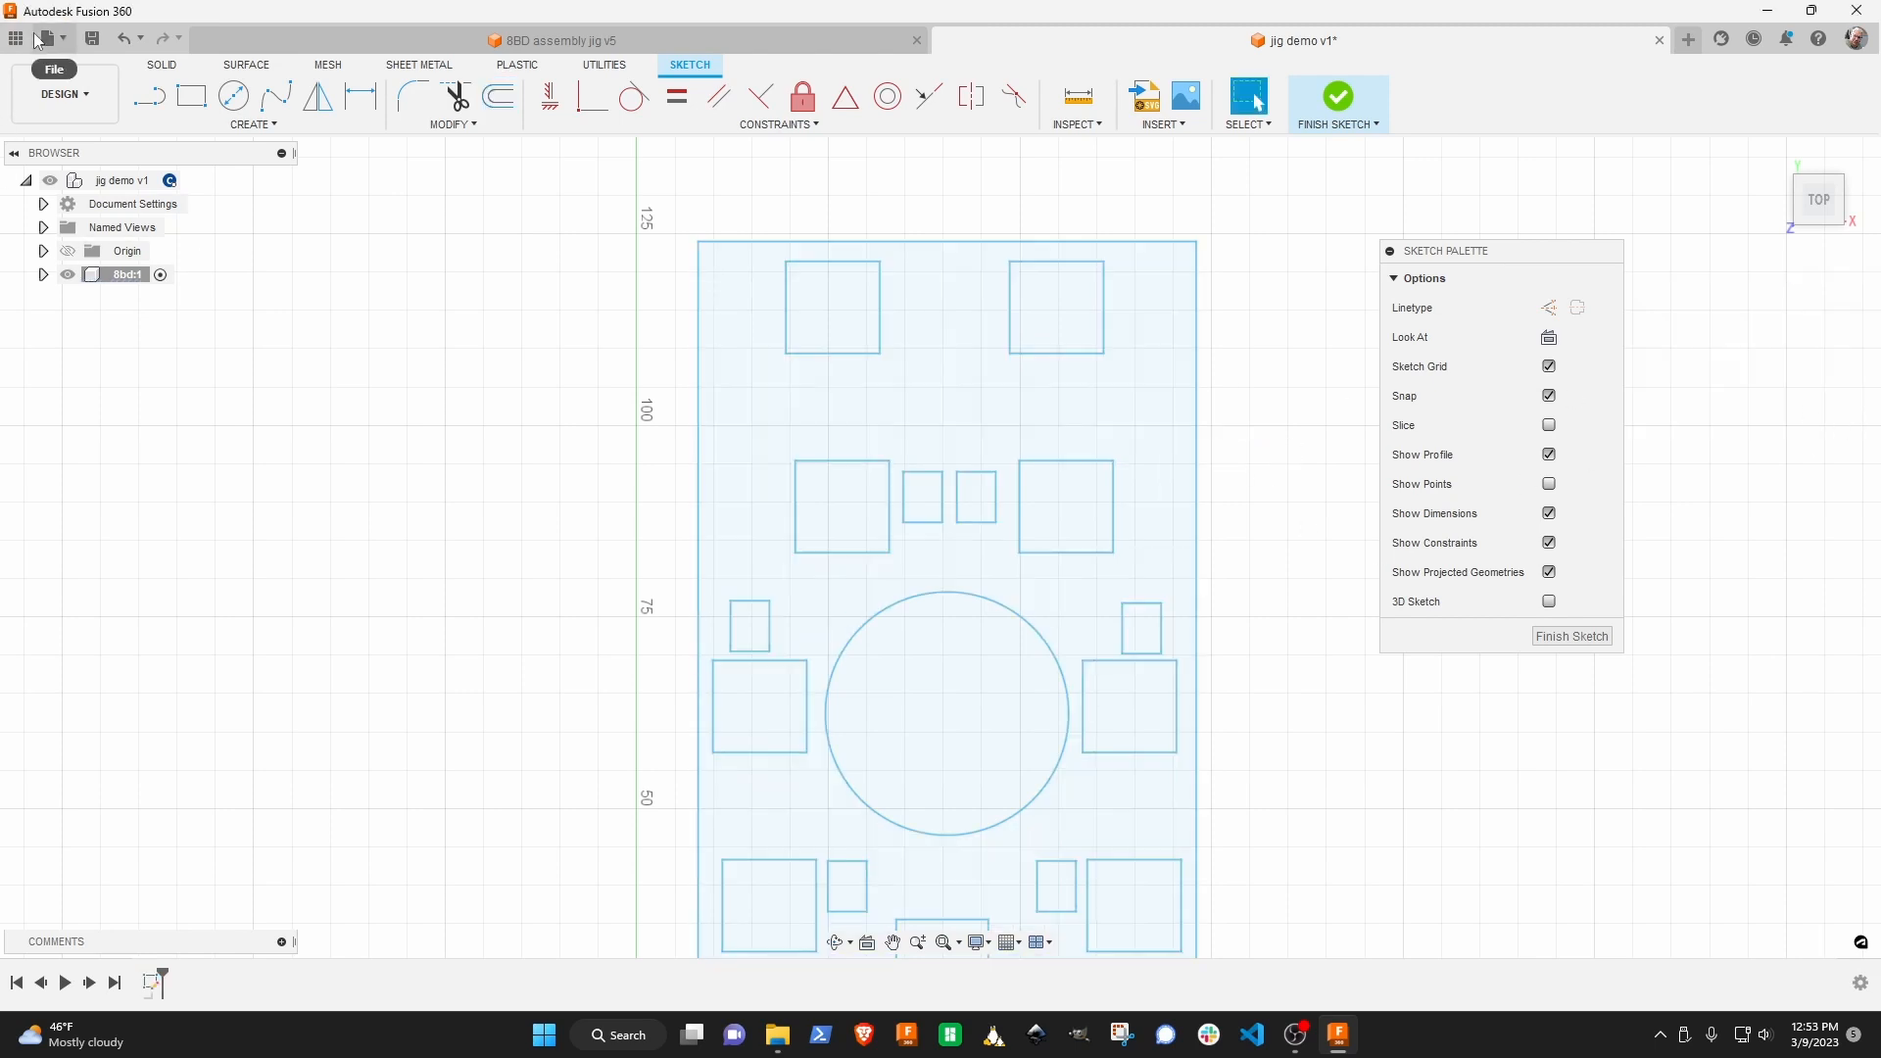
Open the Master Parameter - Tack design from the project files and examine its user parameters for the jig heights and offsets.
click(15, 38)
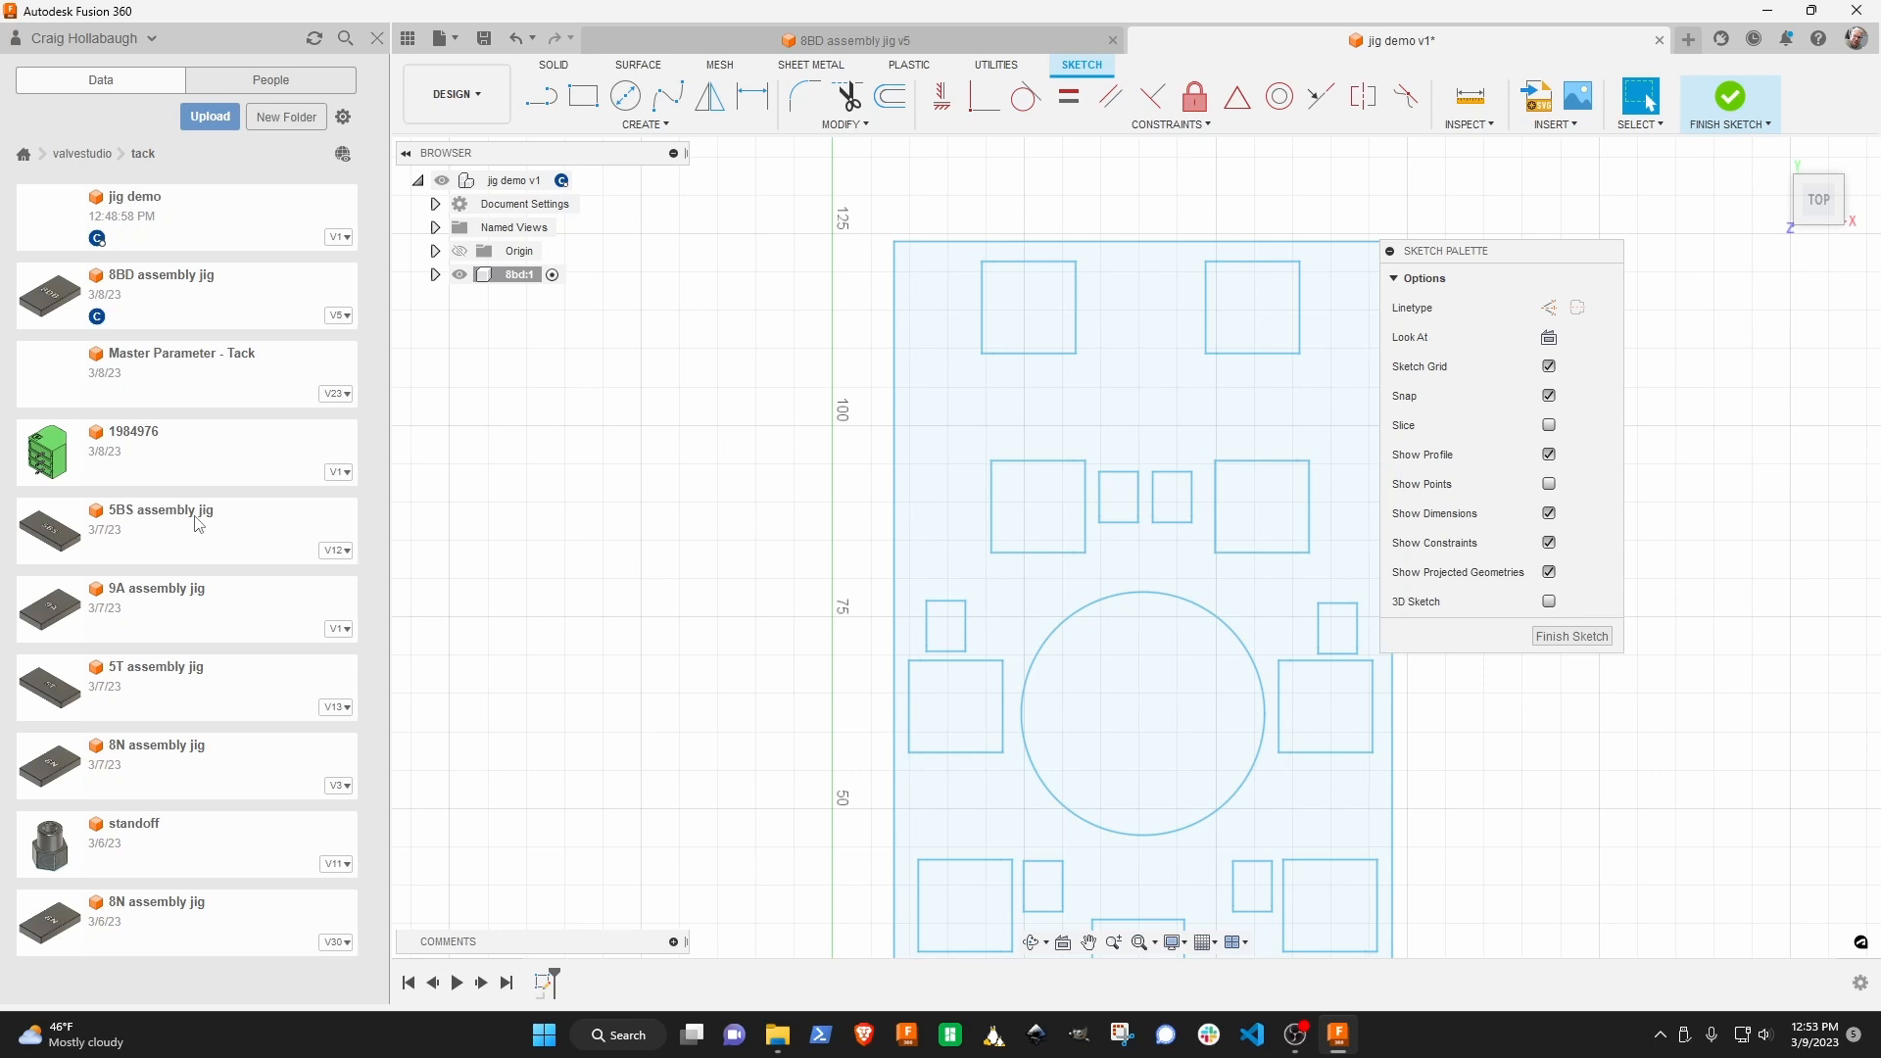
double_click(182, 378)
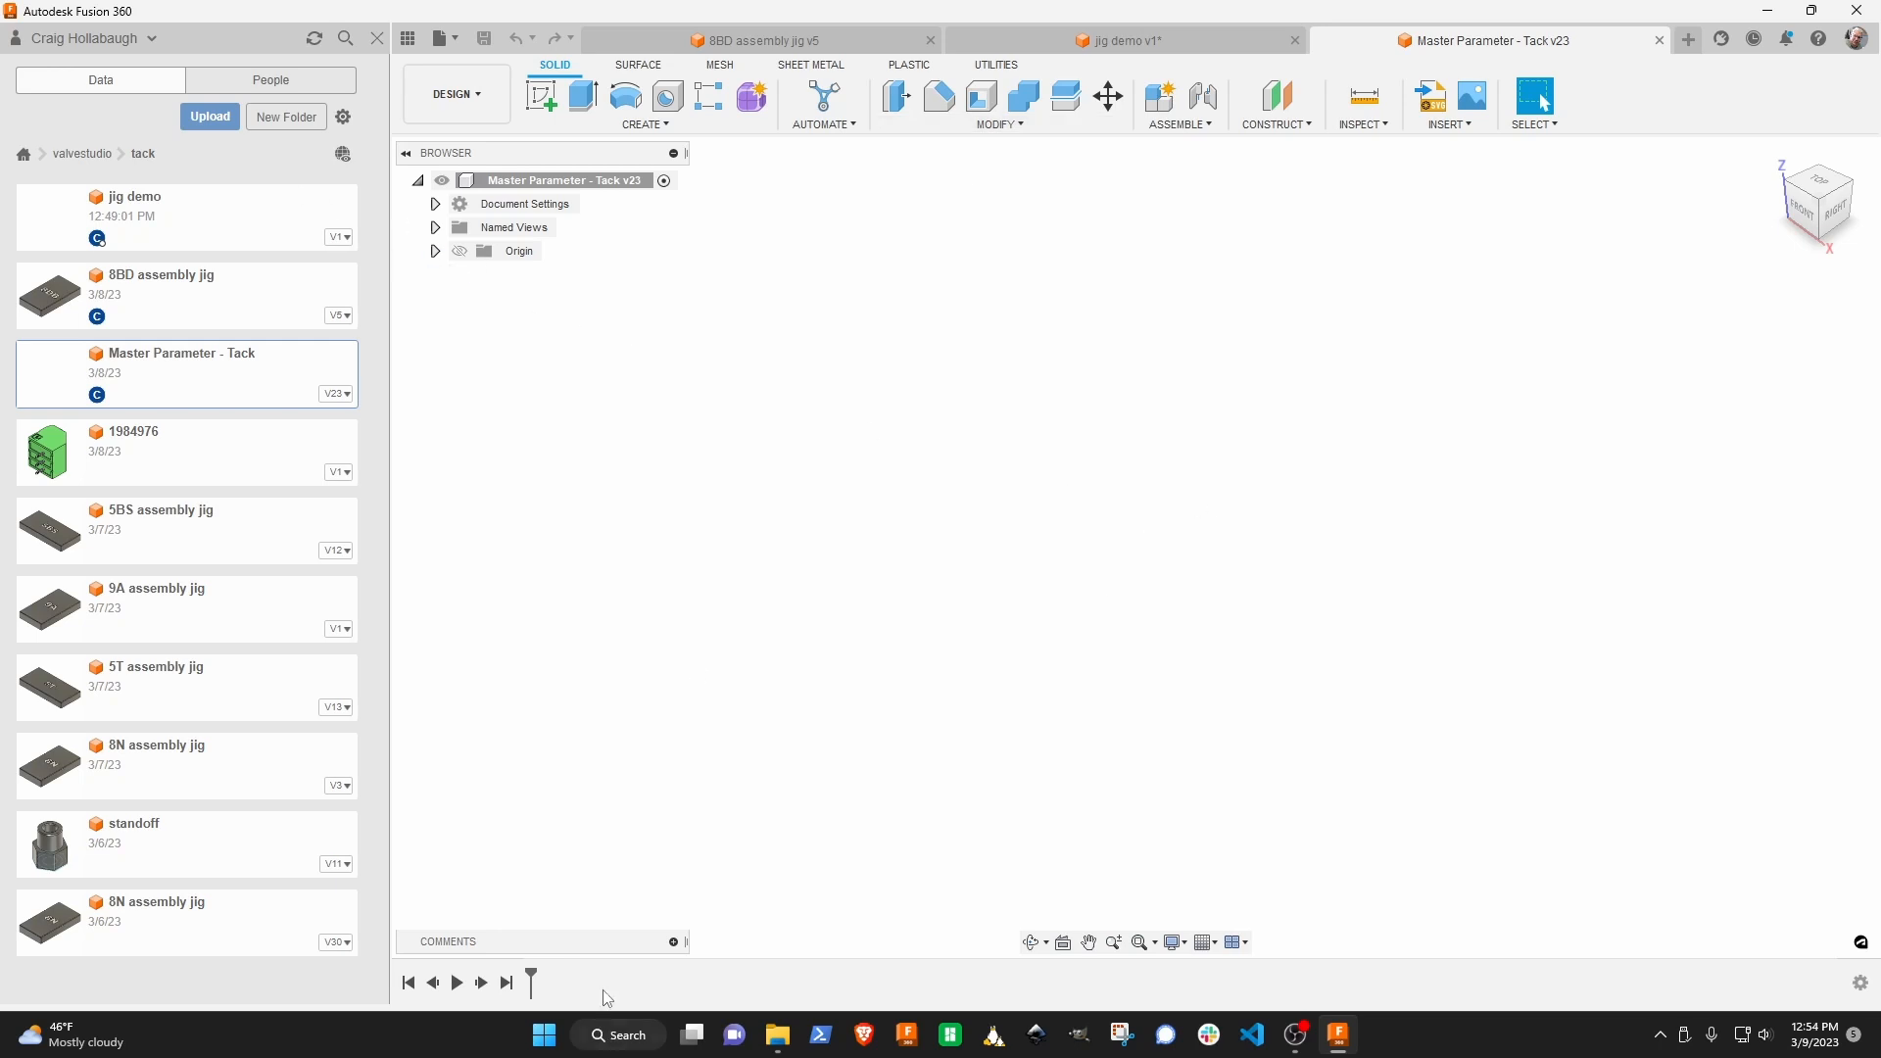
click(1000, 124)
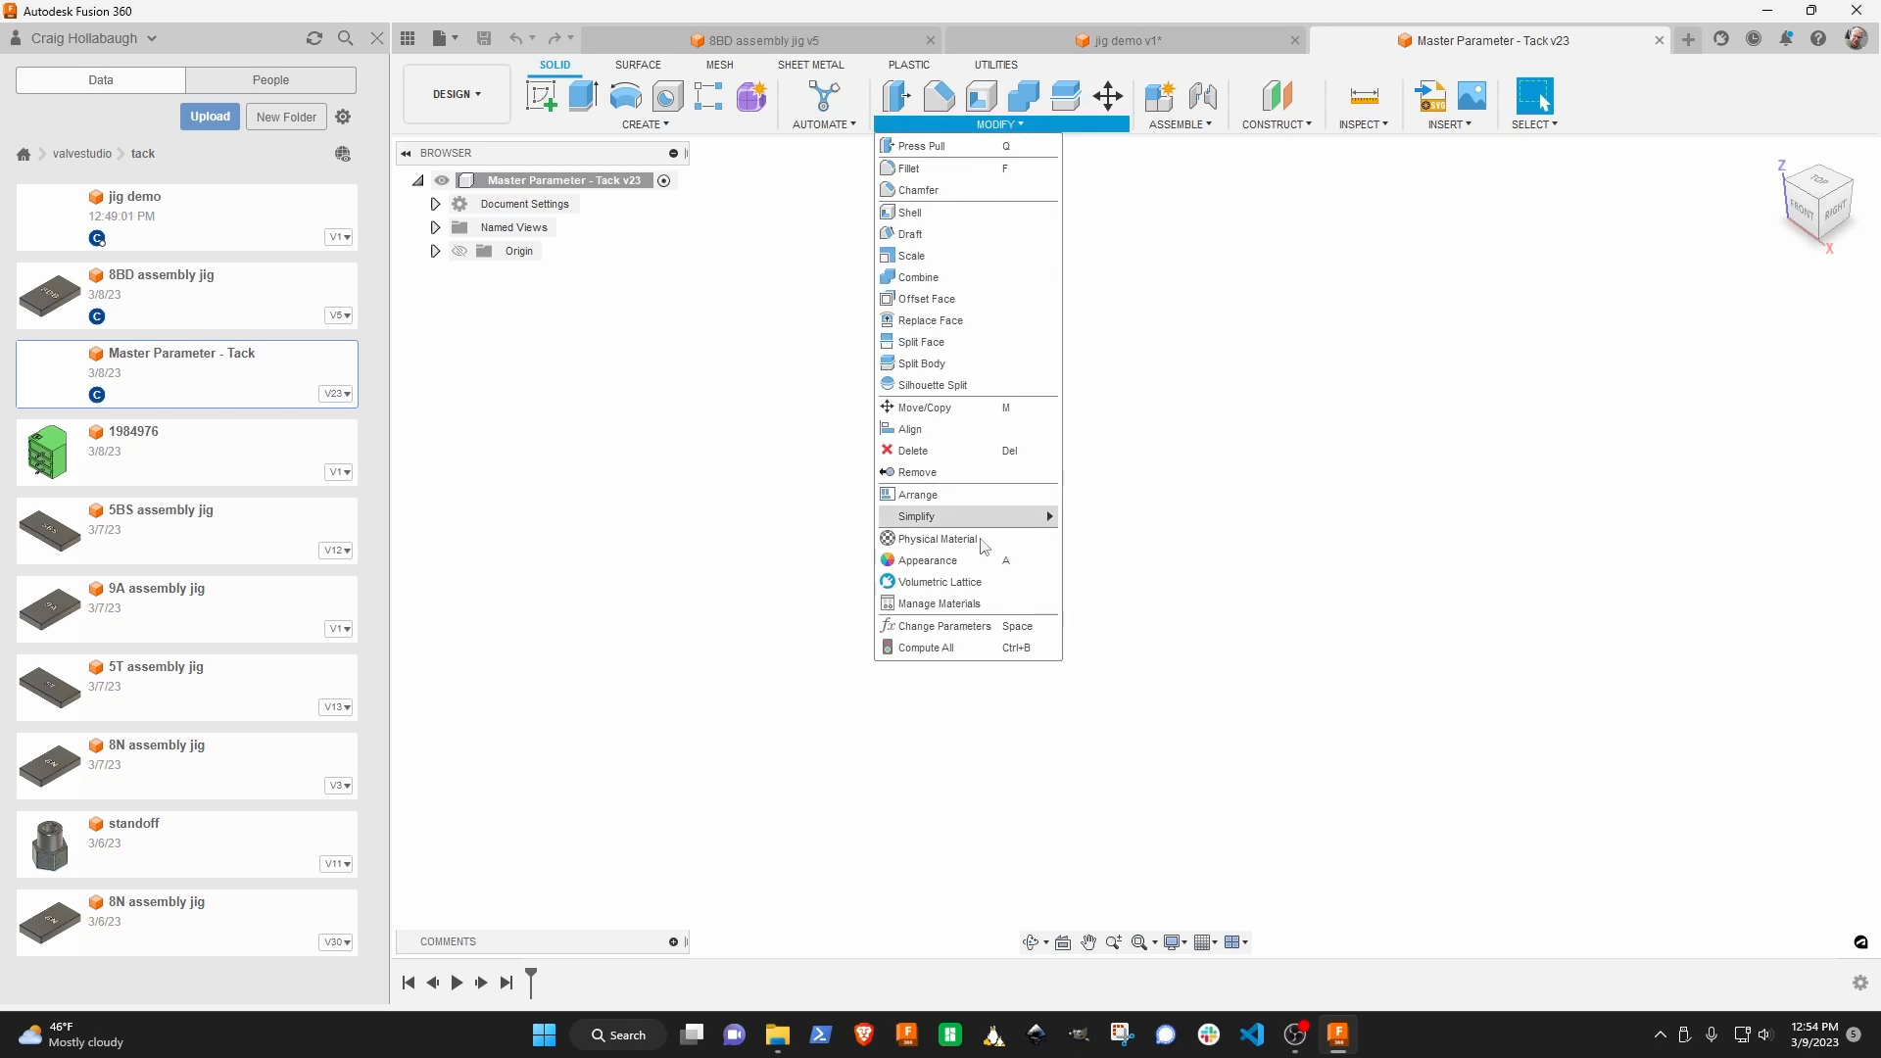
click(955, 626)
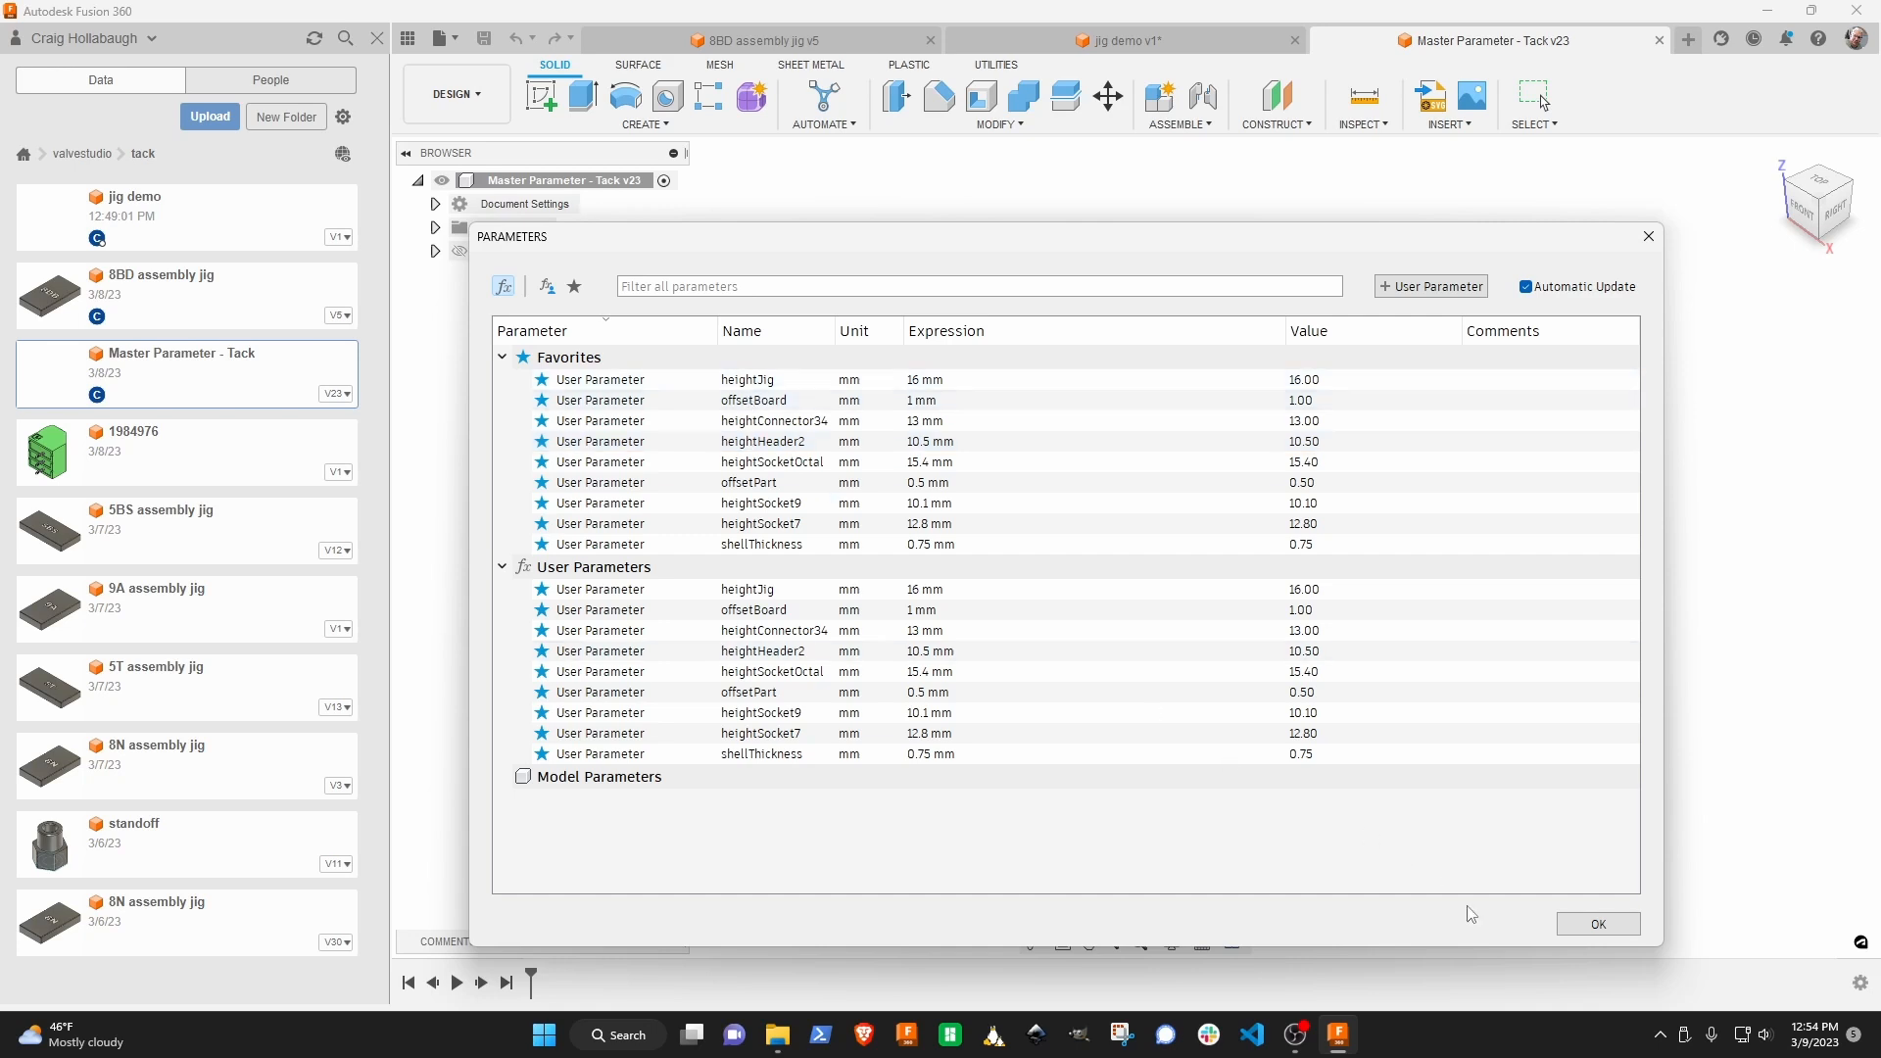
click(1607, 925)
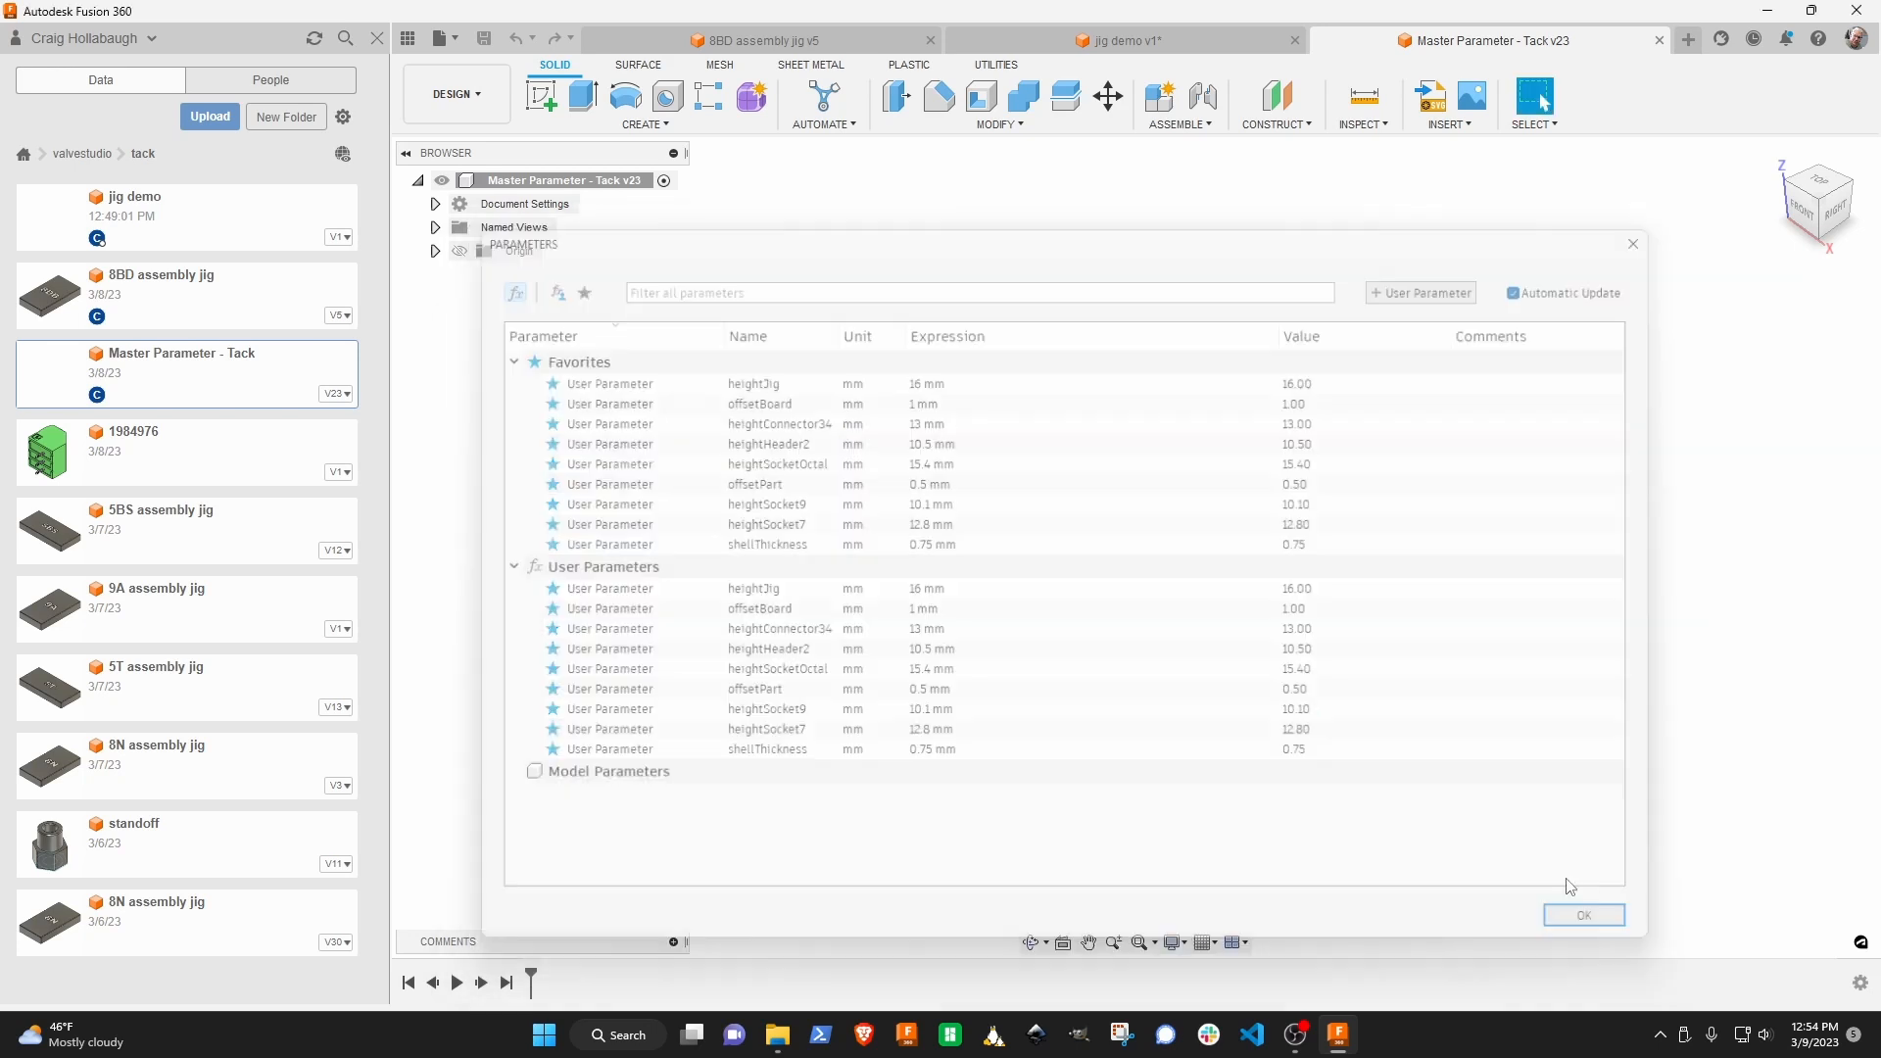
Return to the jig demo design and finish its board sketch.
click(1072, 40)
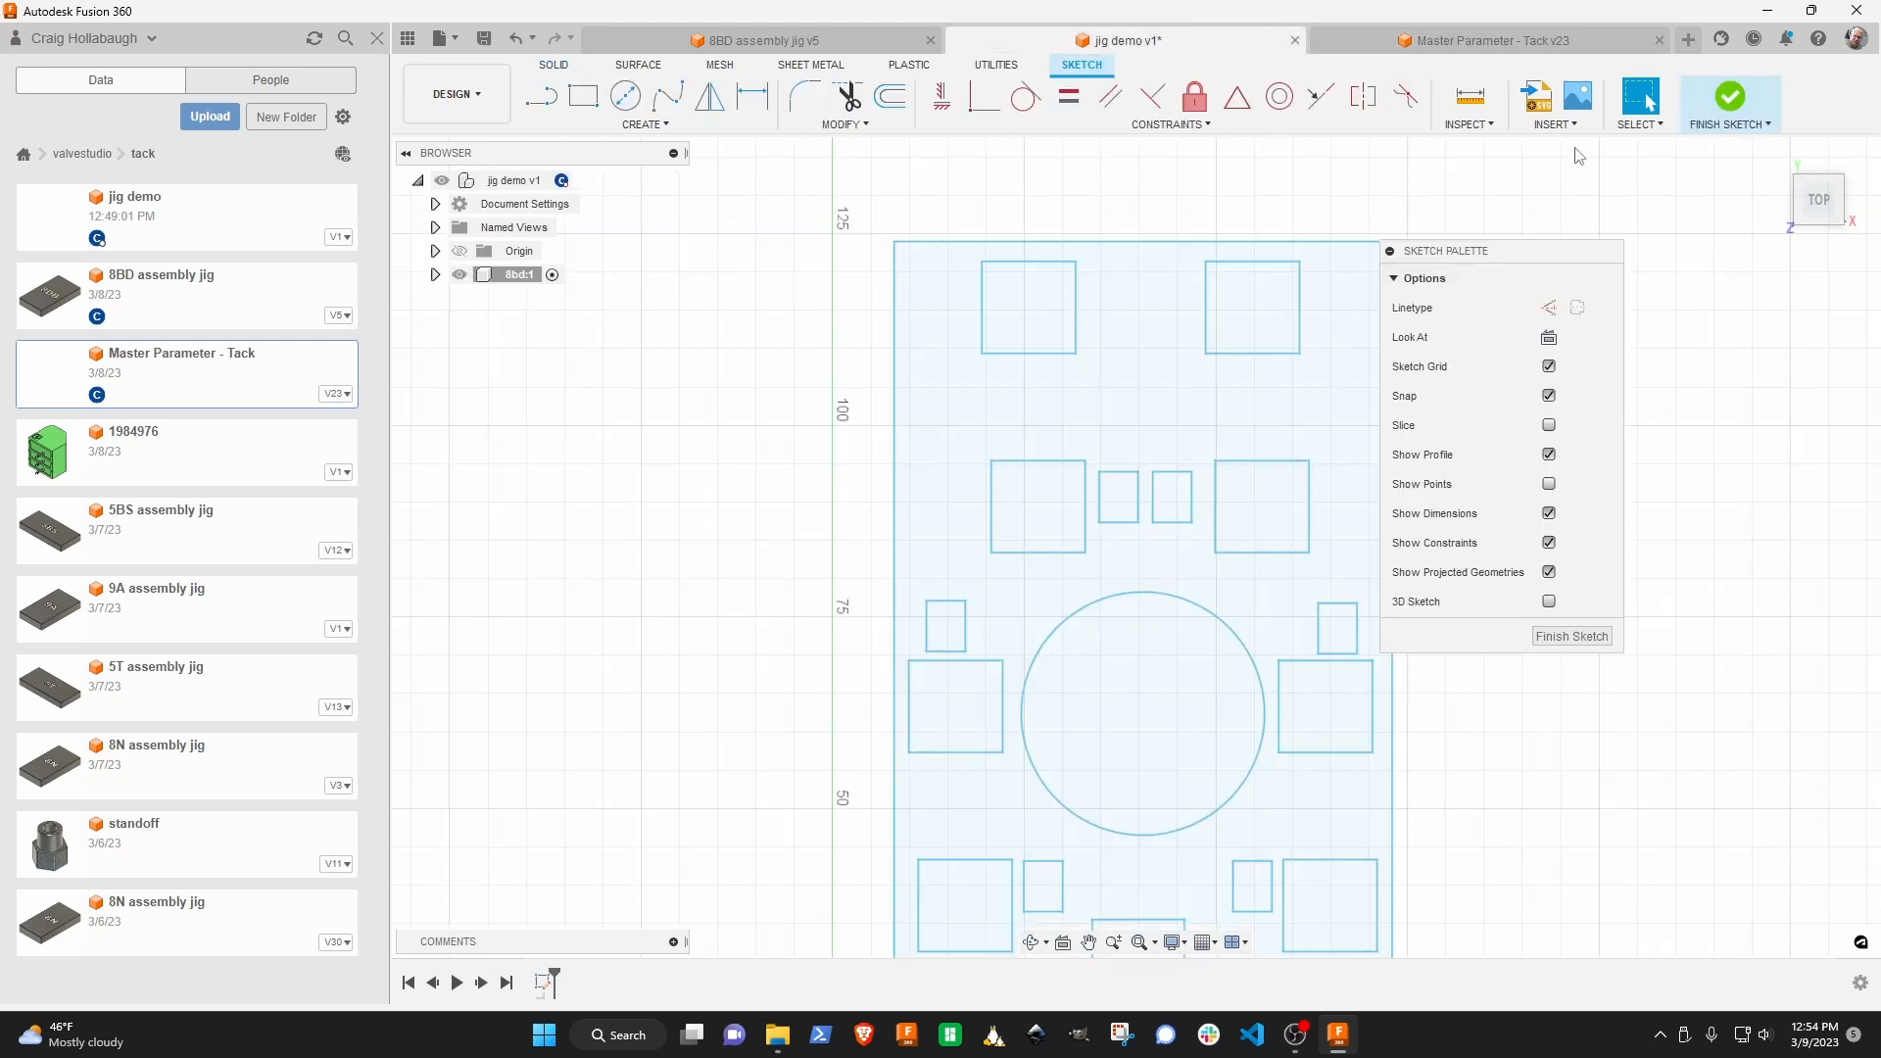
click(1566, 637)
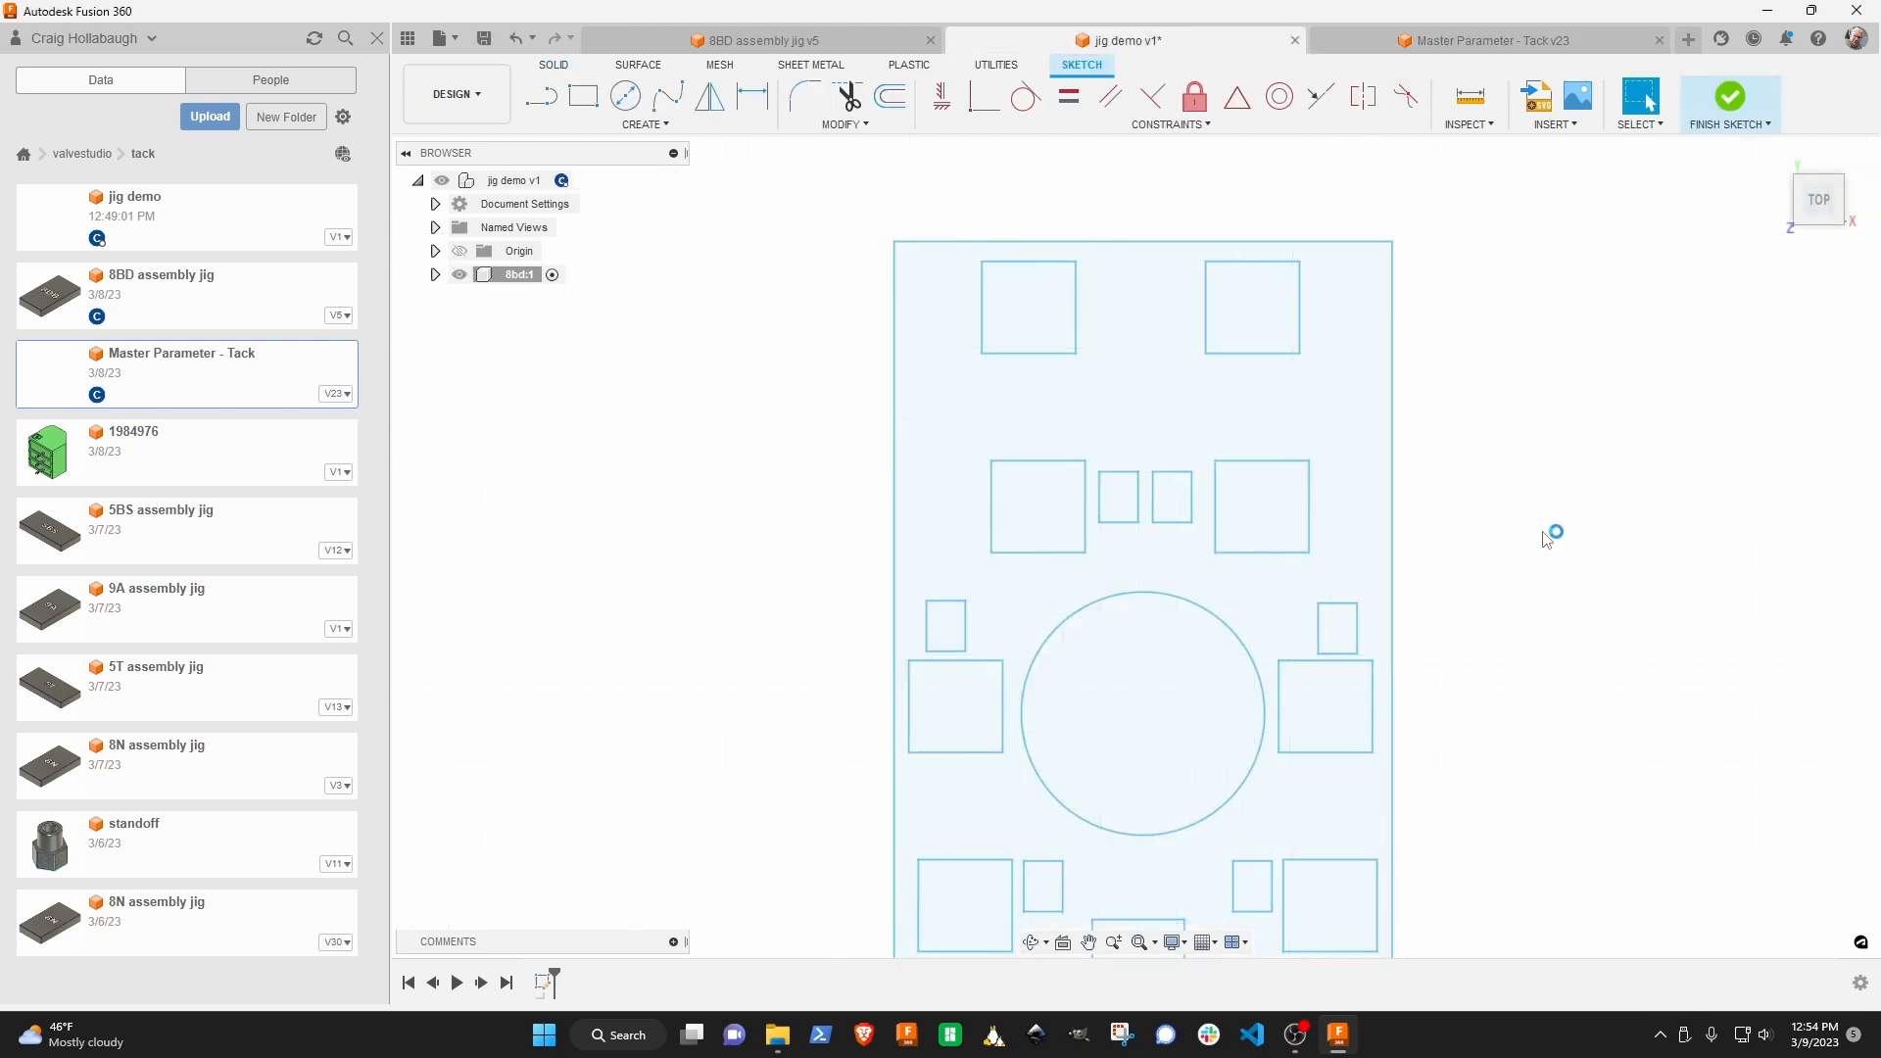
Try to derive the favorite parameters of the Master Parameter - Tack design into the active 8bd component.
click(1440, 125)
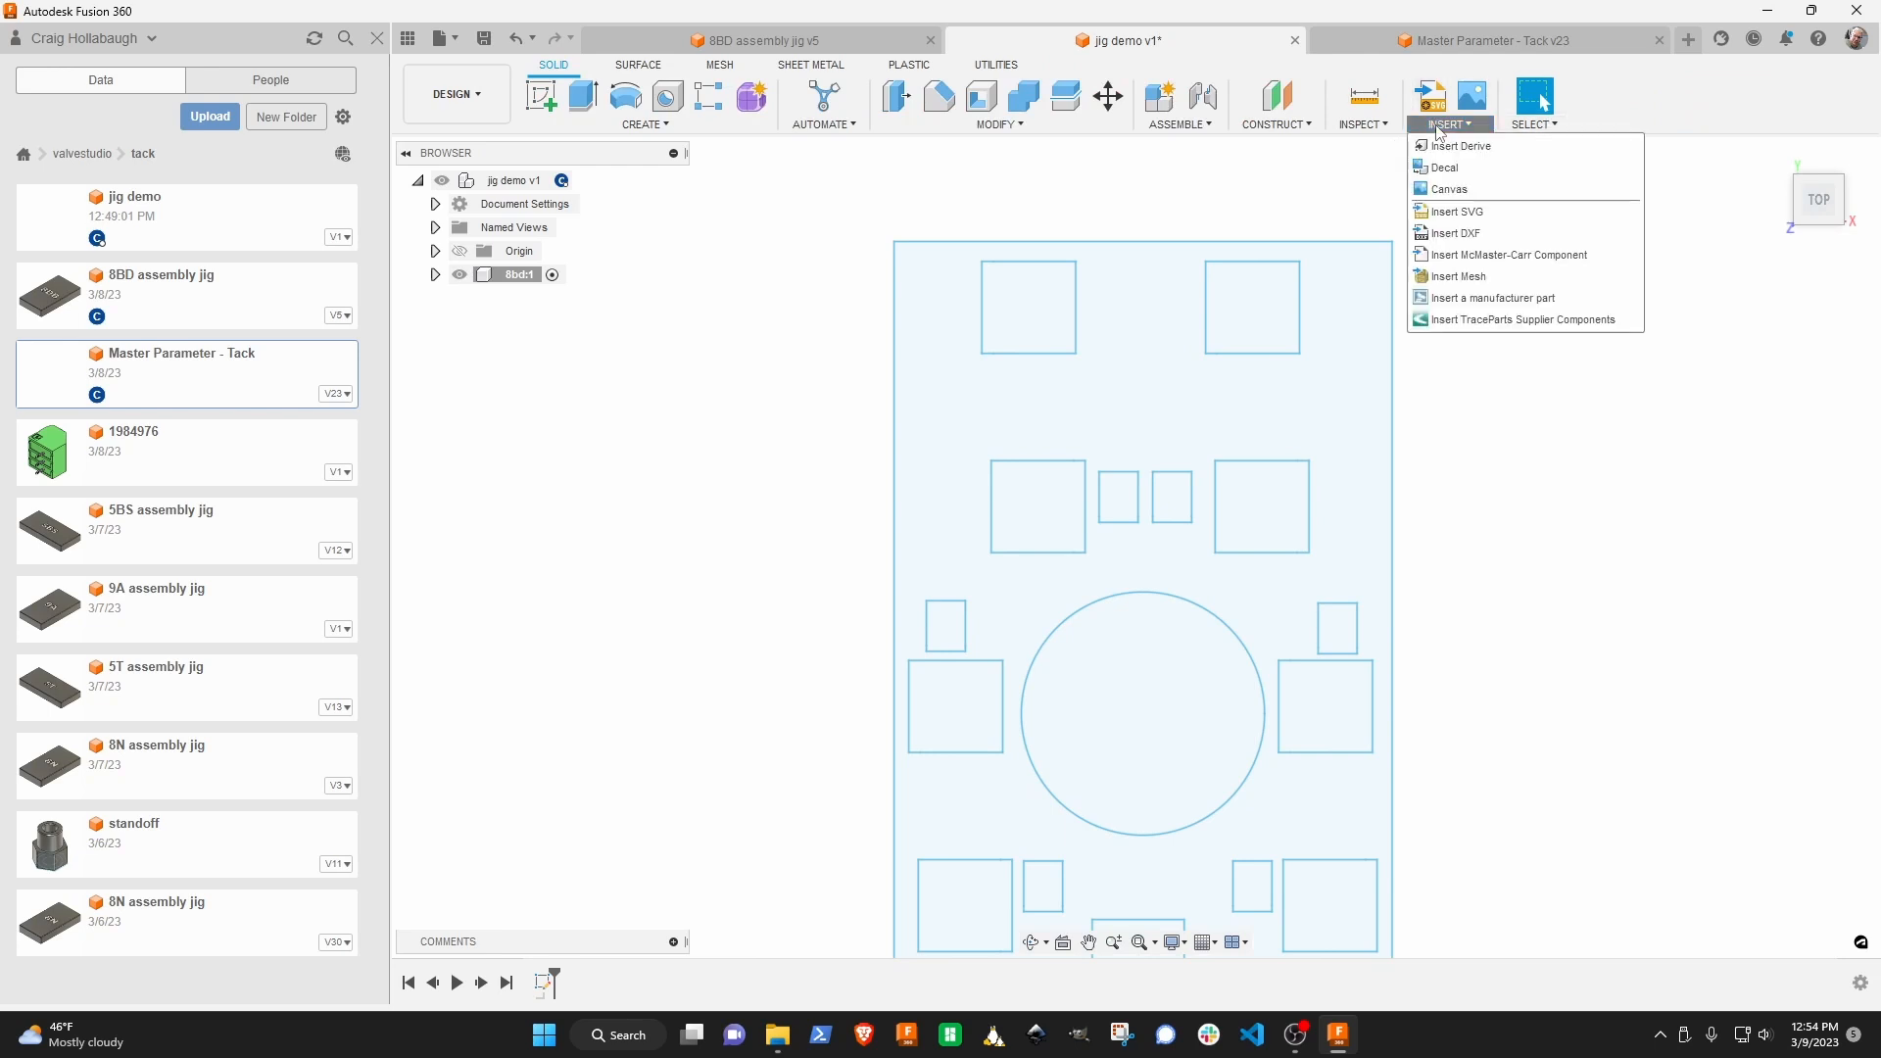
click(1451, 147)
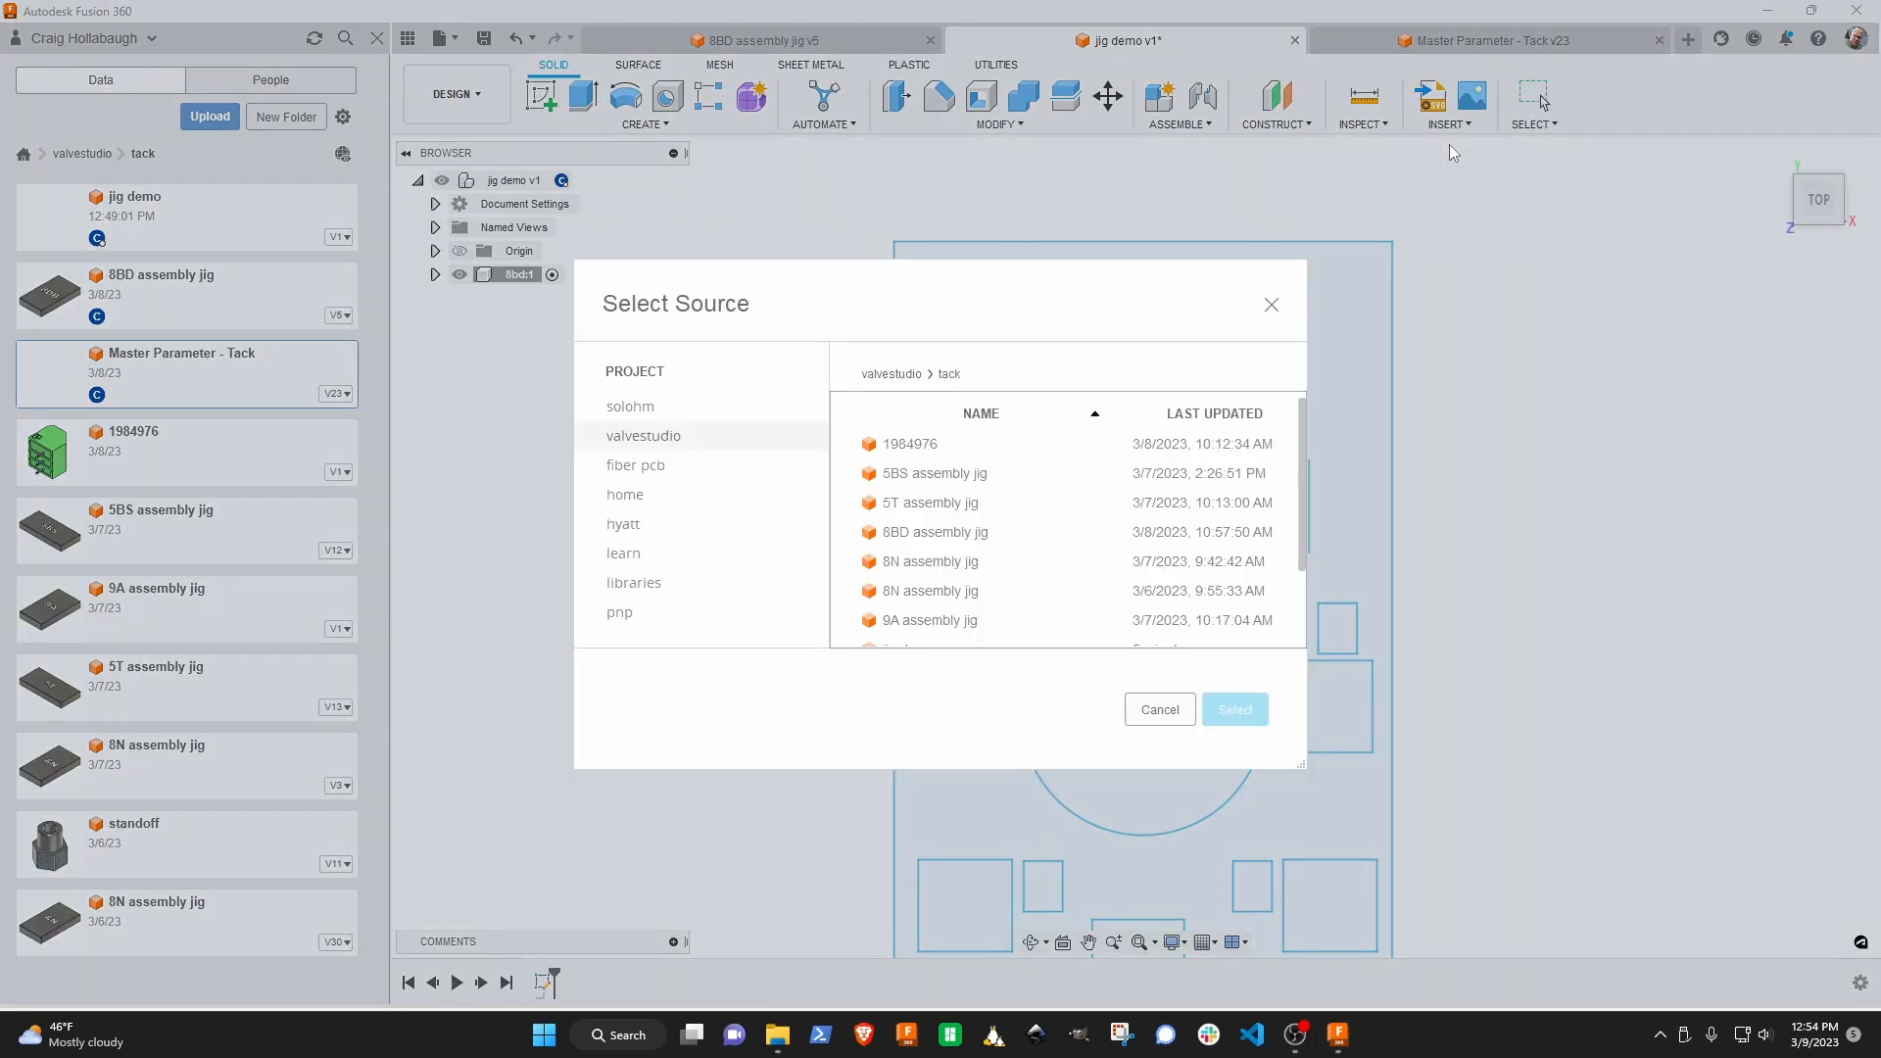
scroll(960, 582, down, 2)
click(934, 603)
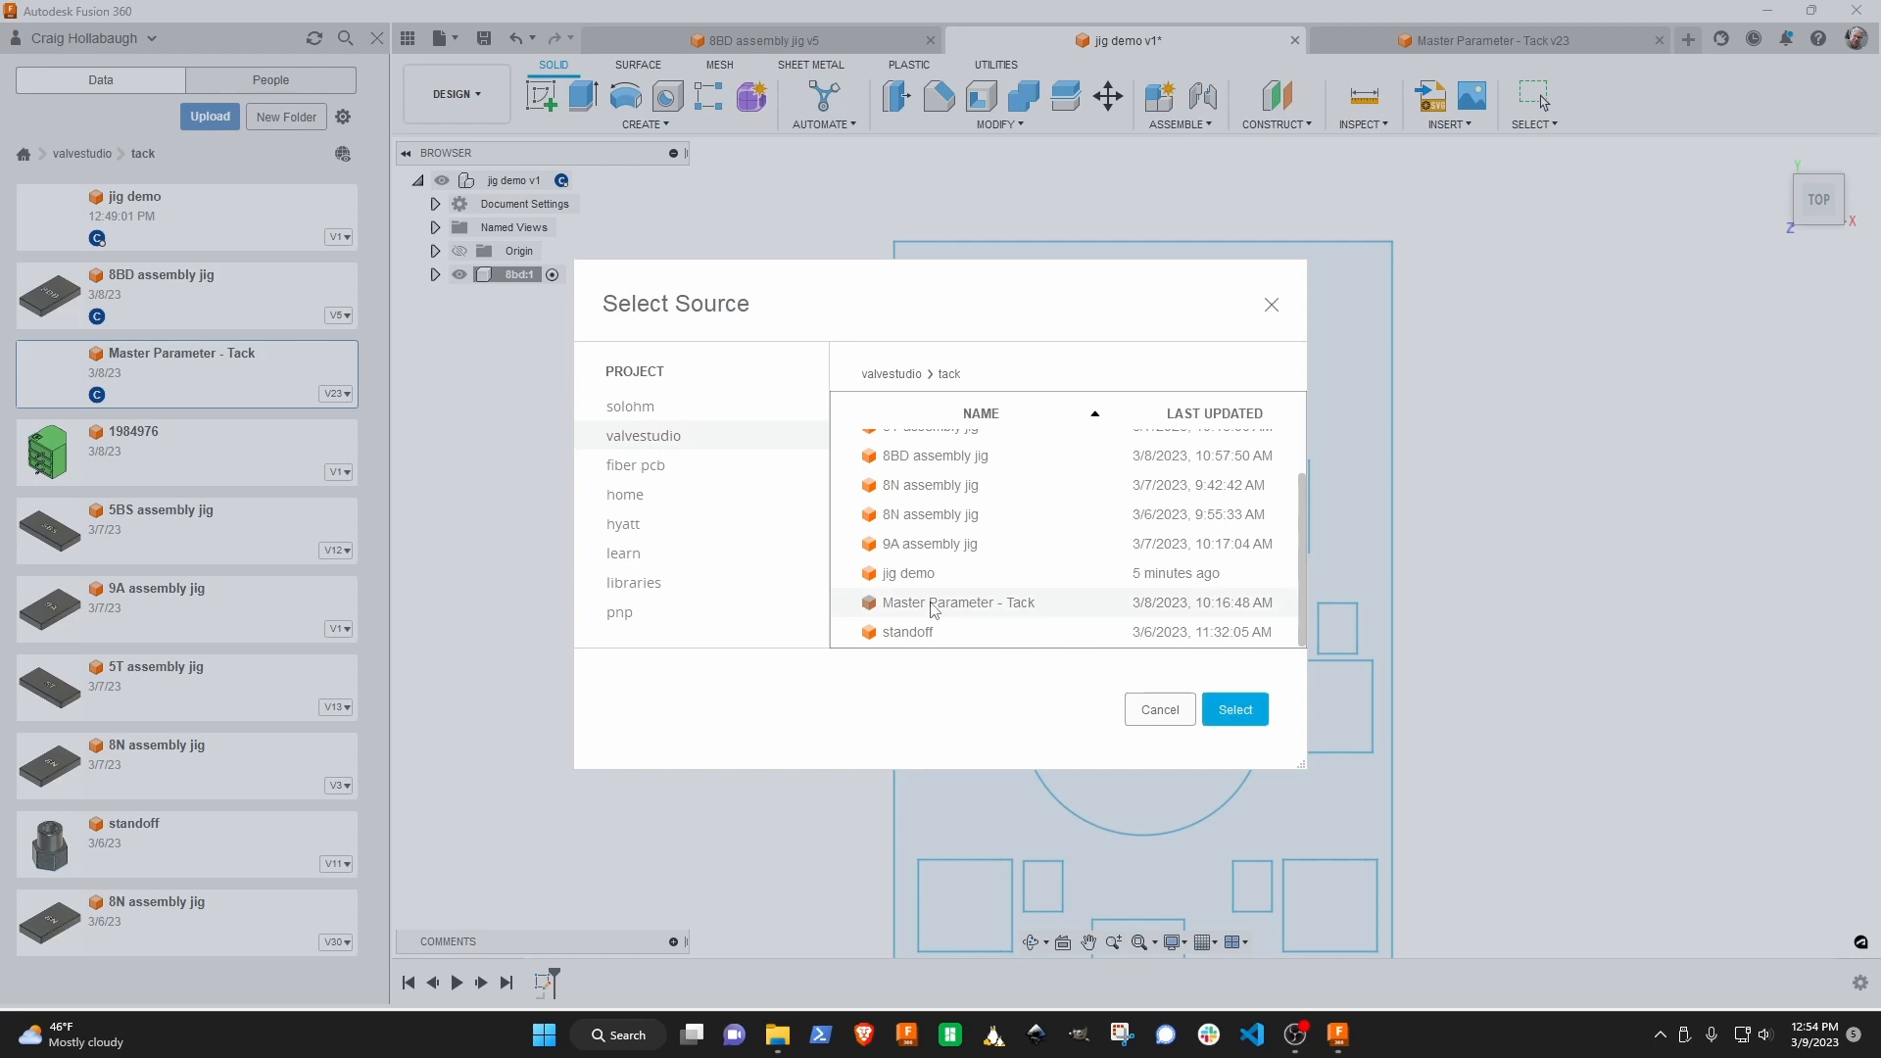
click(1236, 710)
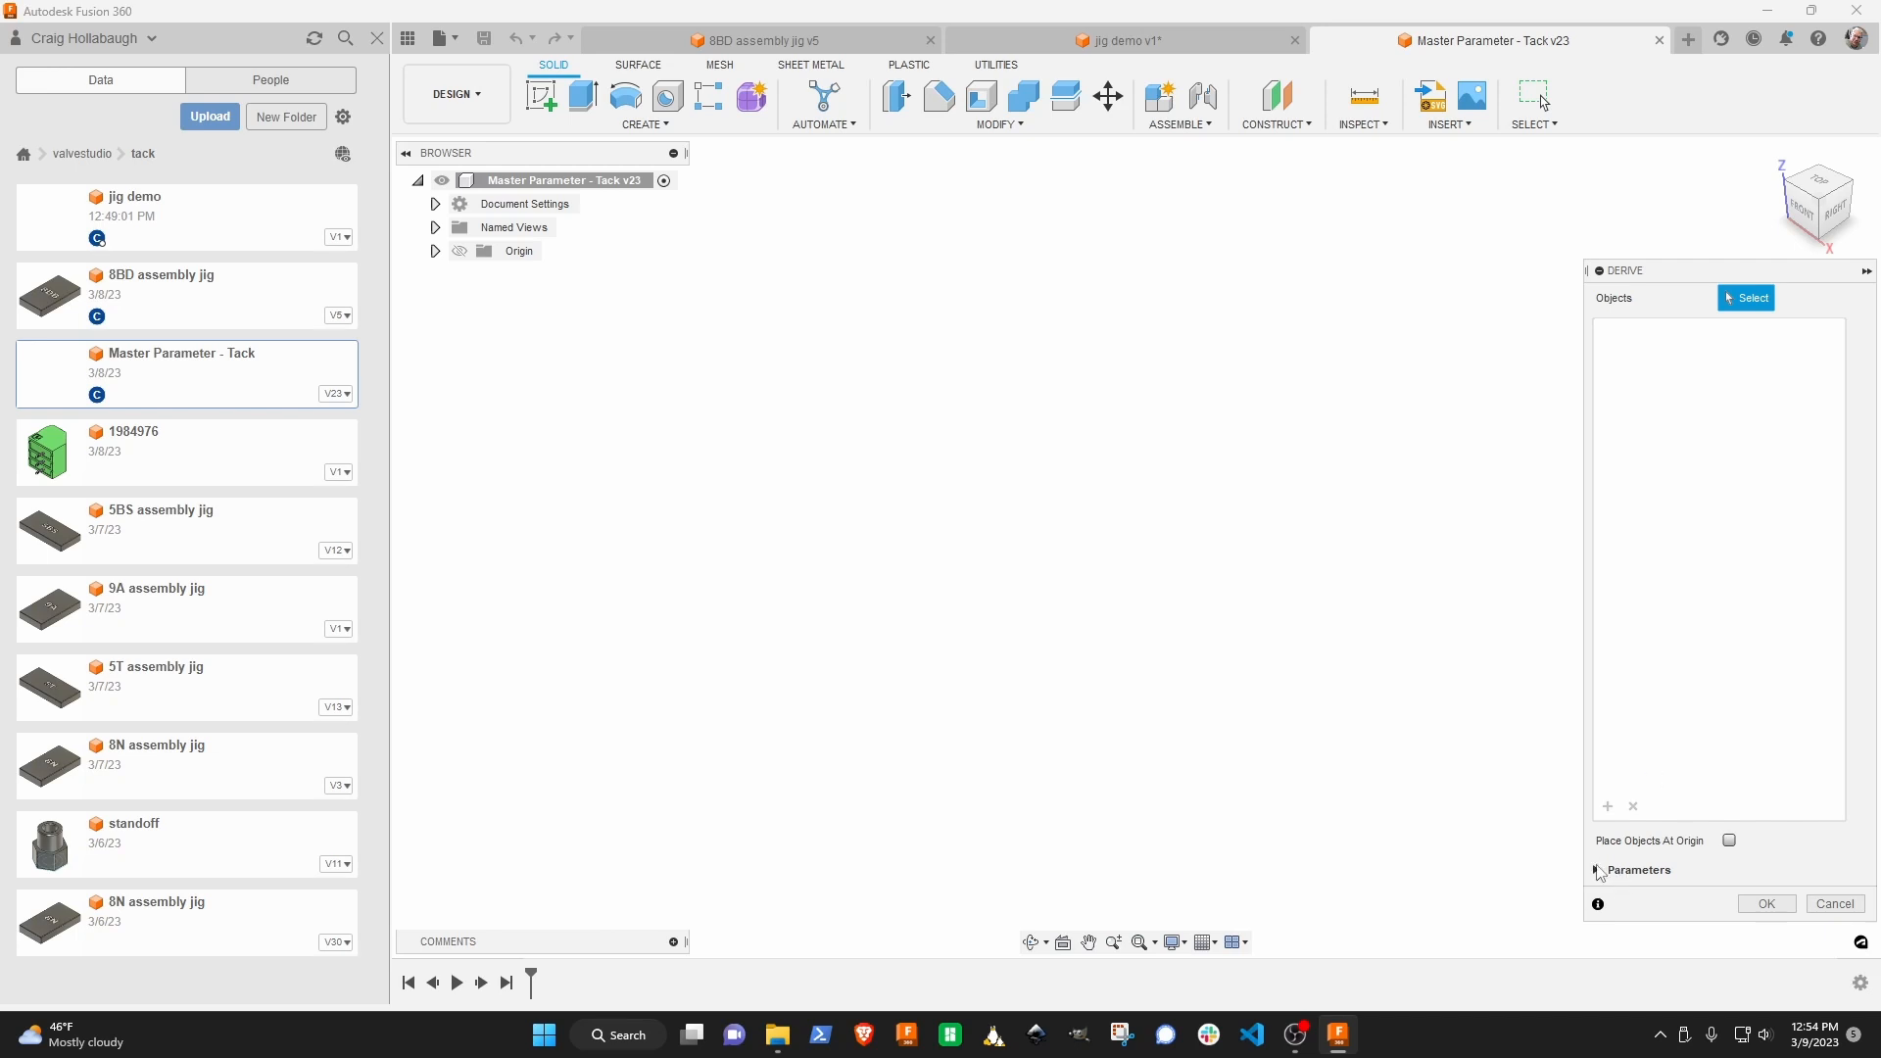
click(1599, 871)
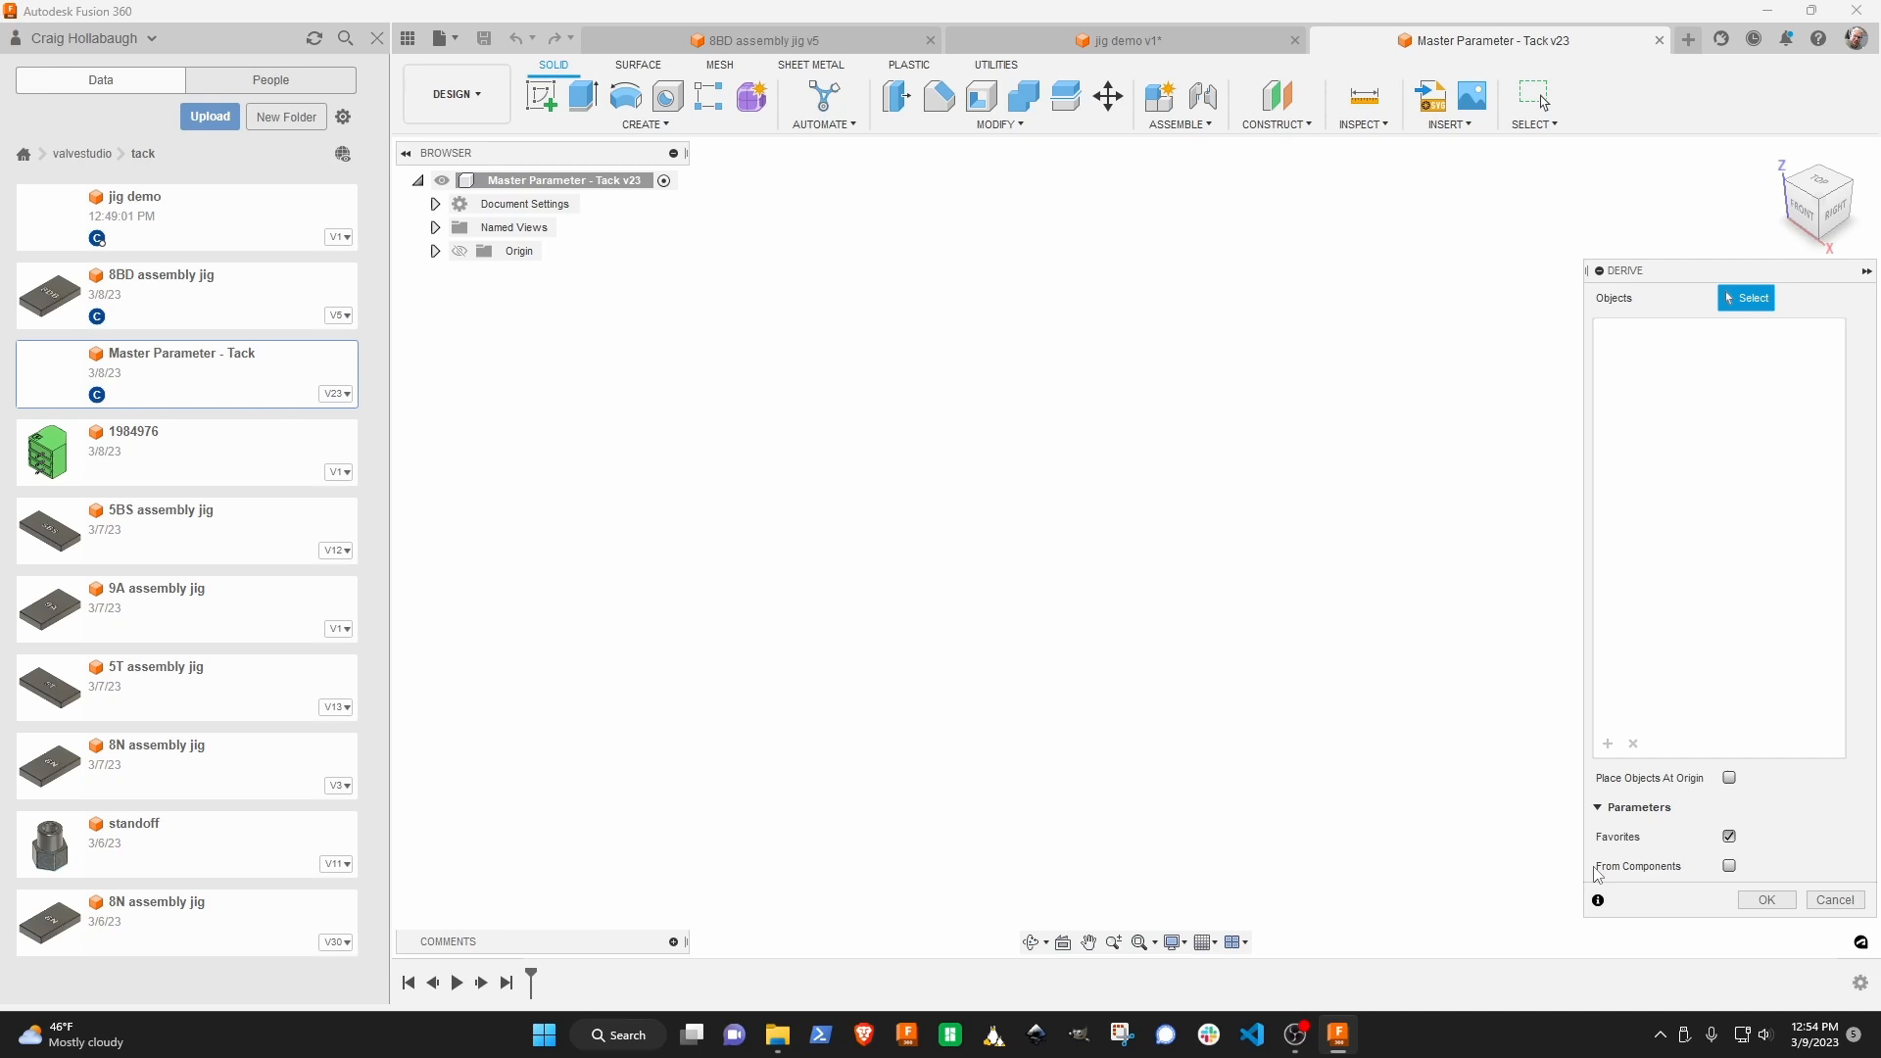
click(1767, 900)
scroll(1264, 607, down, 2)
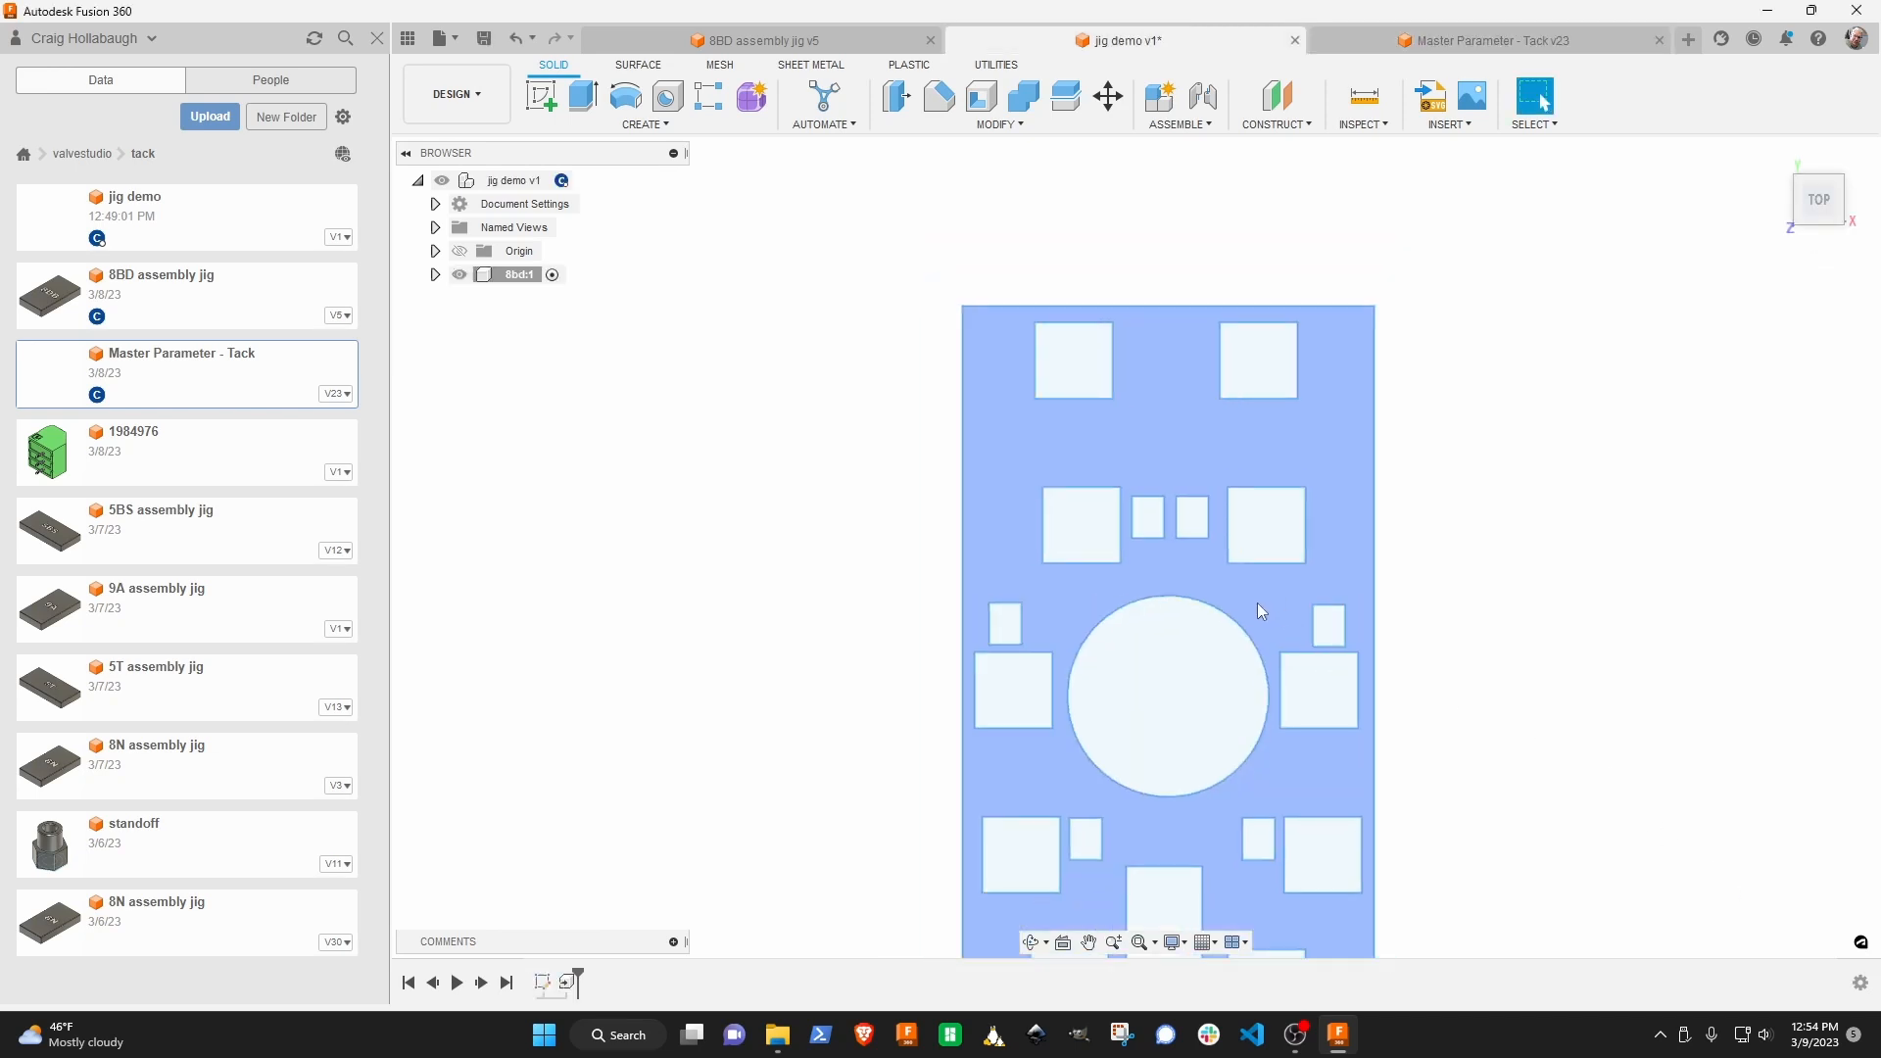
middle_drag(1187, 613, 1091, 506)
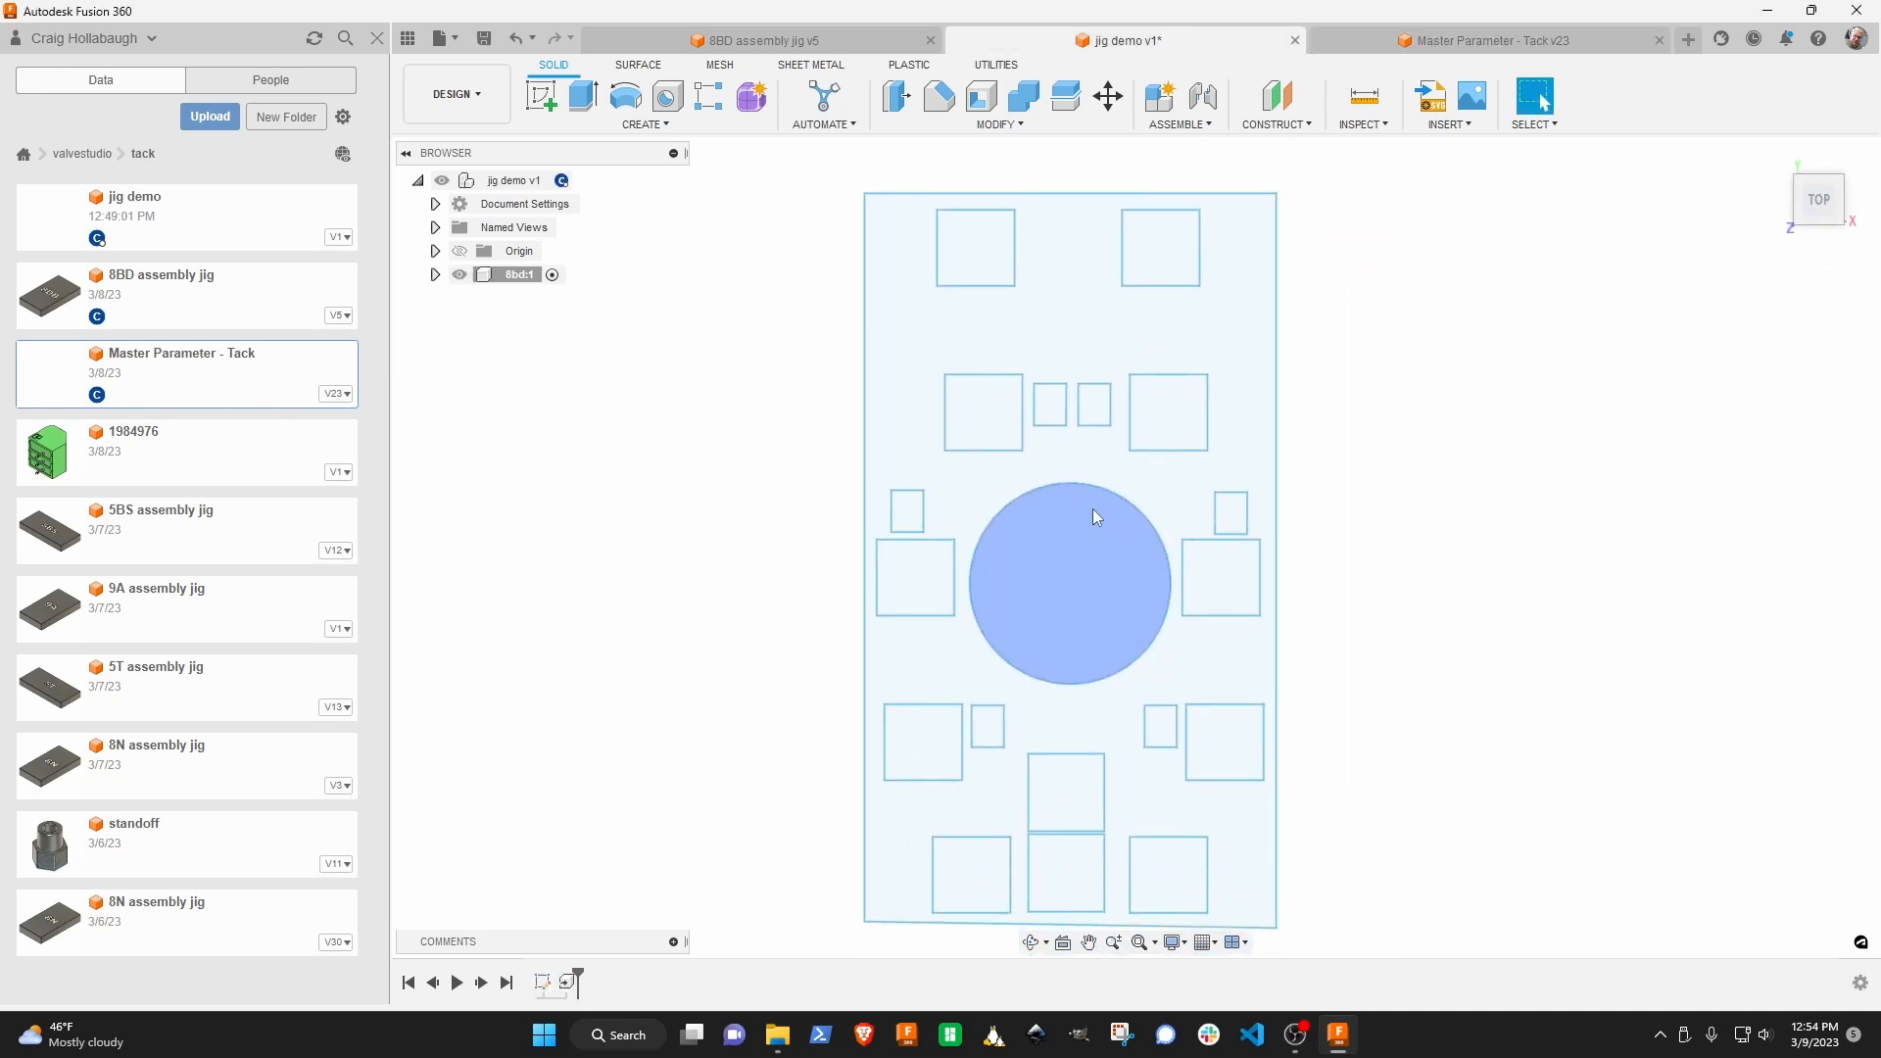
Check the parameter list for the derived parameters, and delete the derive feature from the timeline.
click(999, 125)
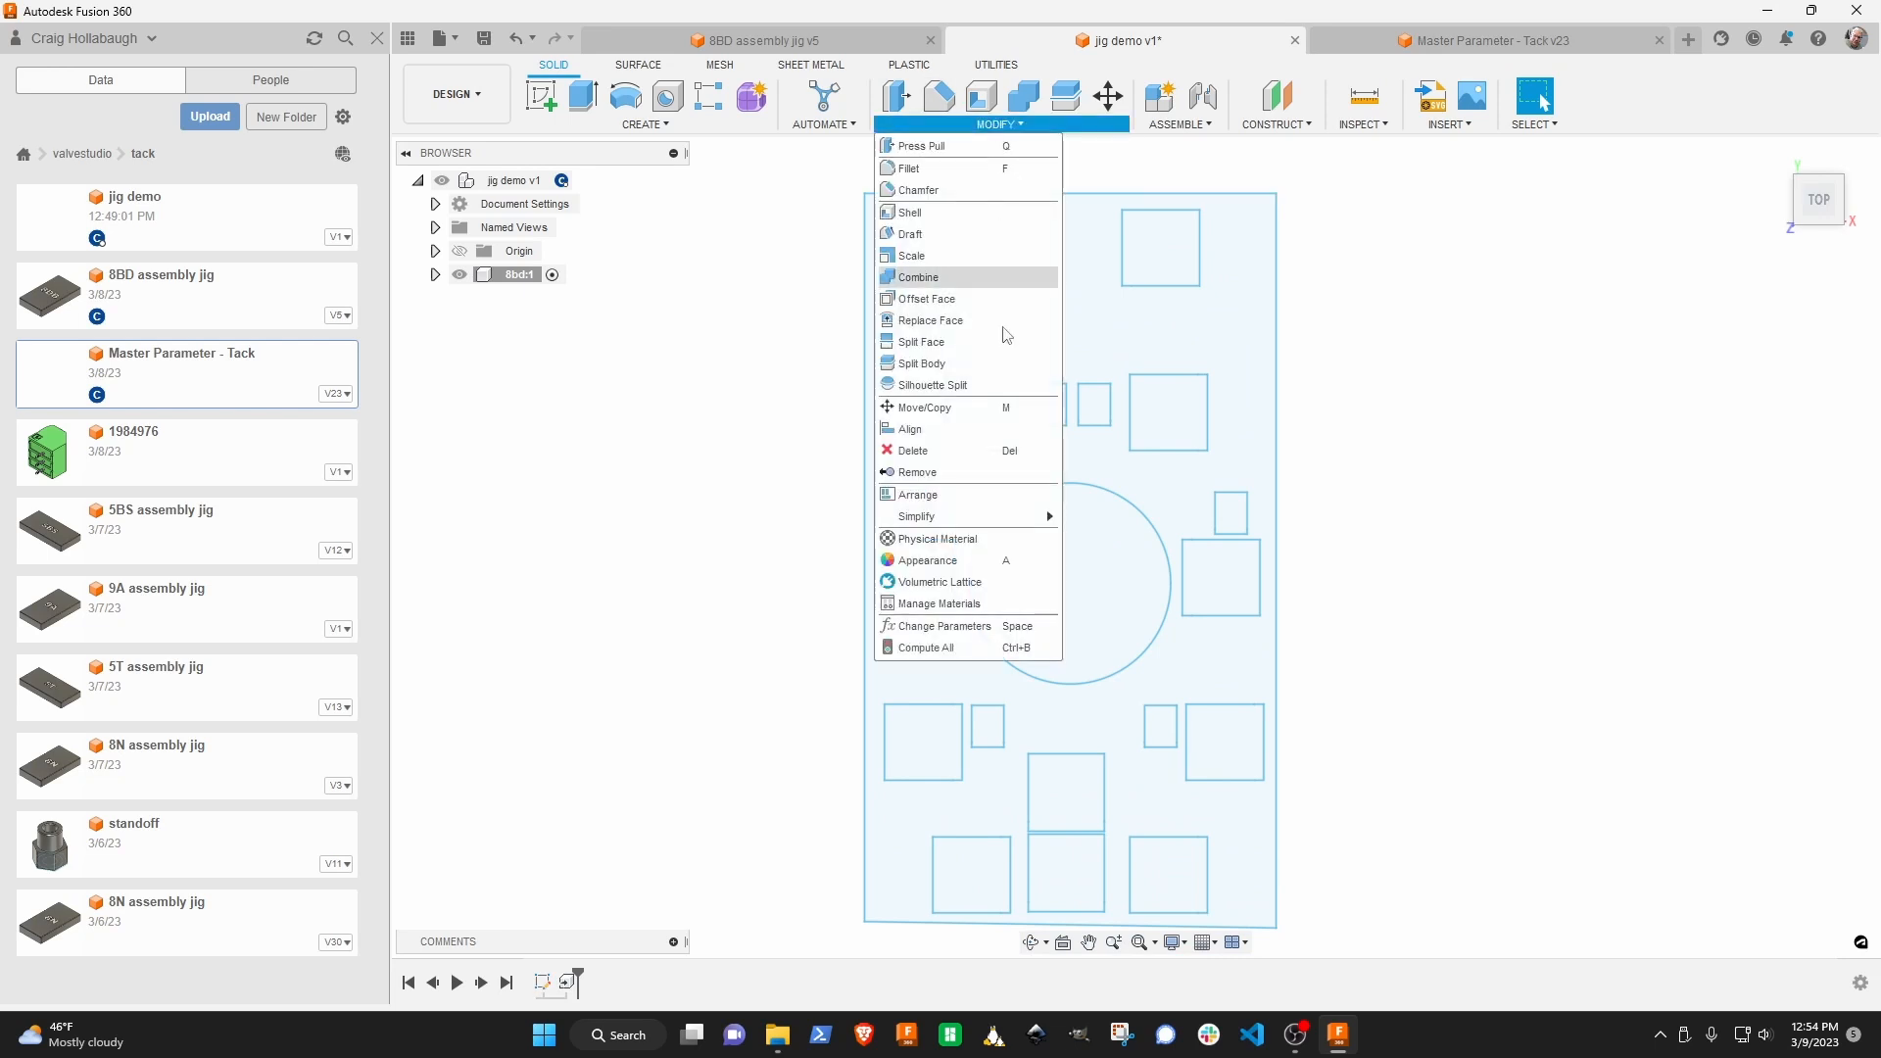
click(990, 626)
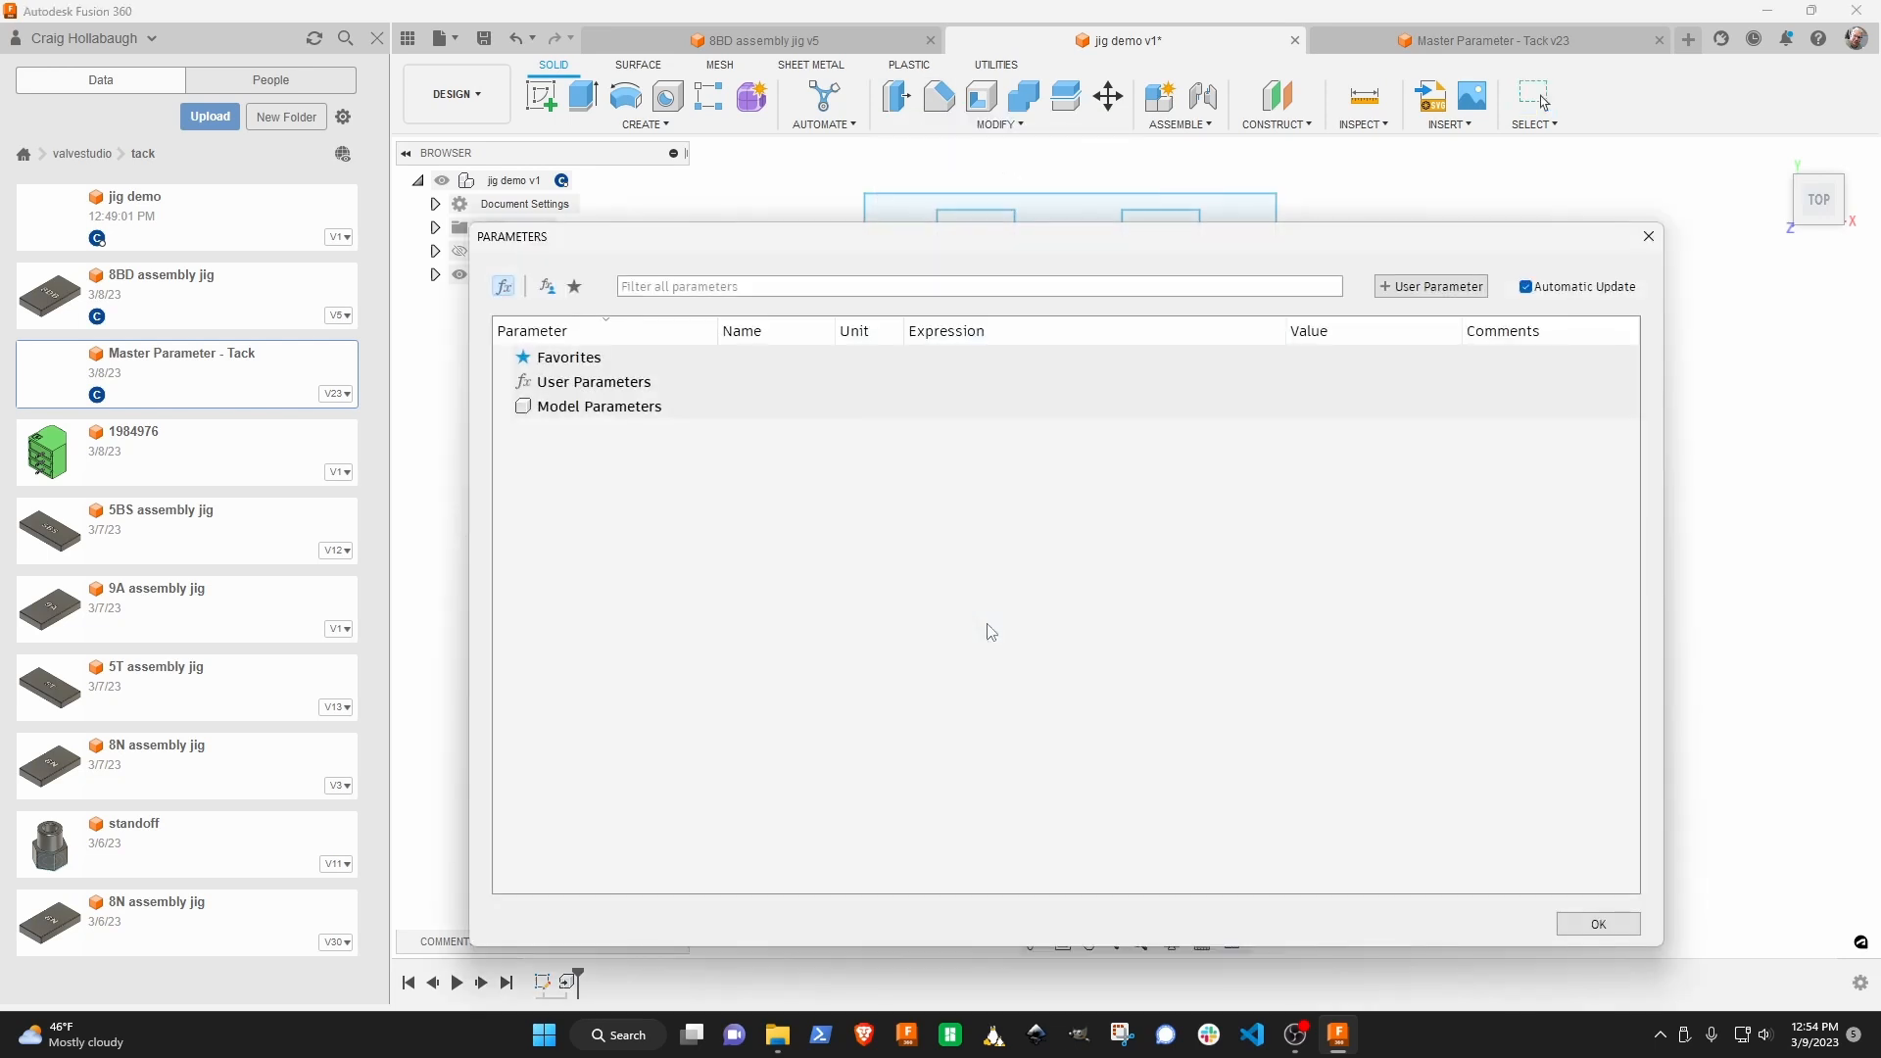
click(535, 417)
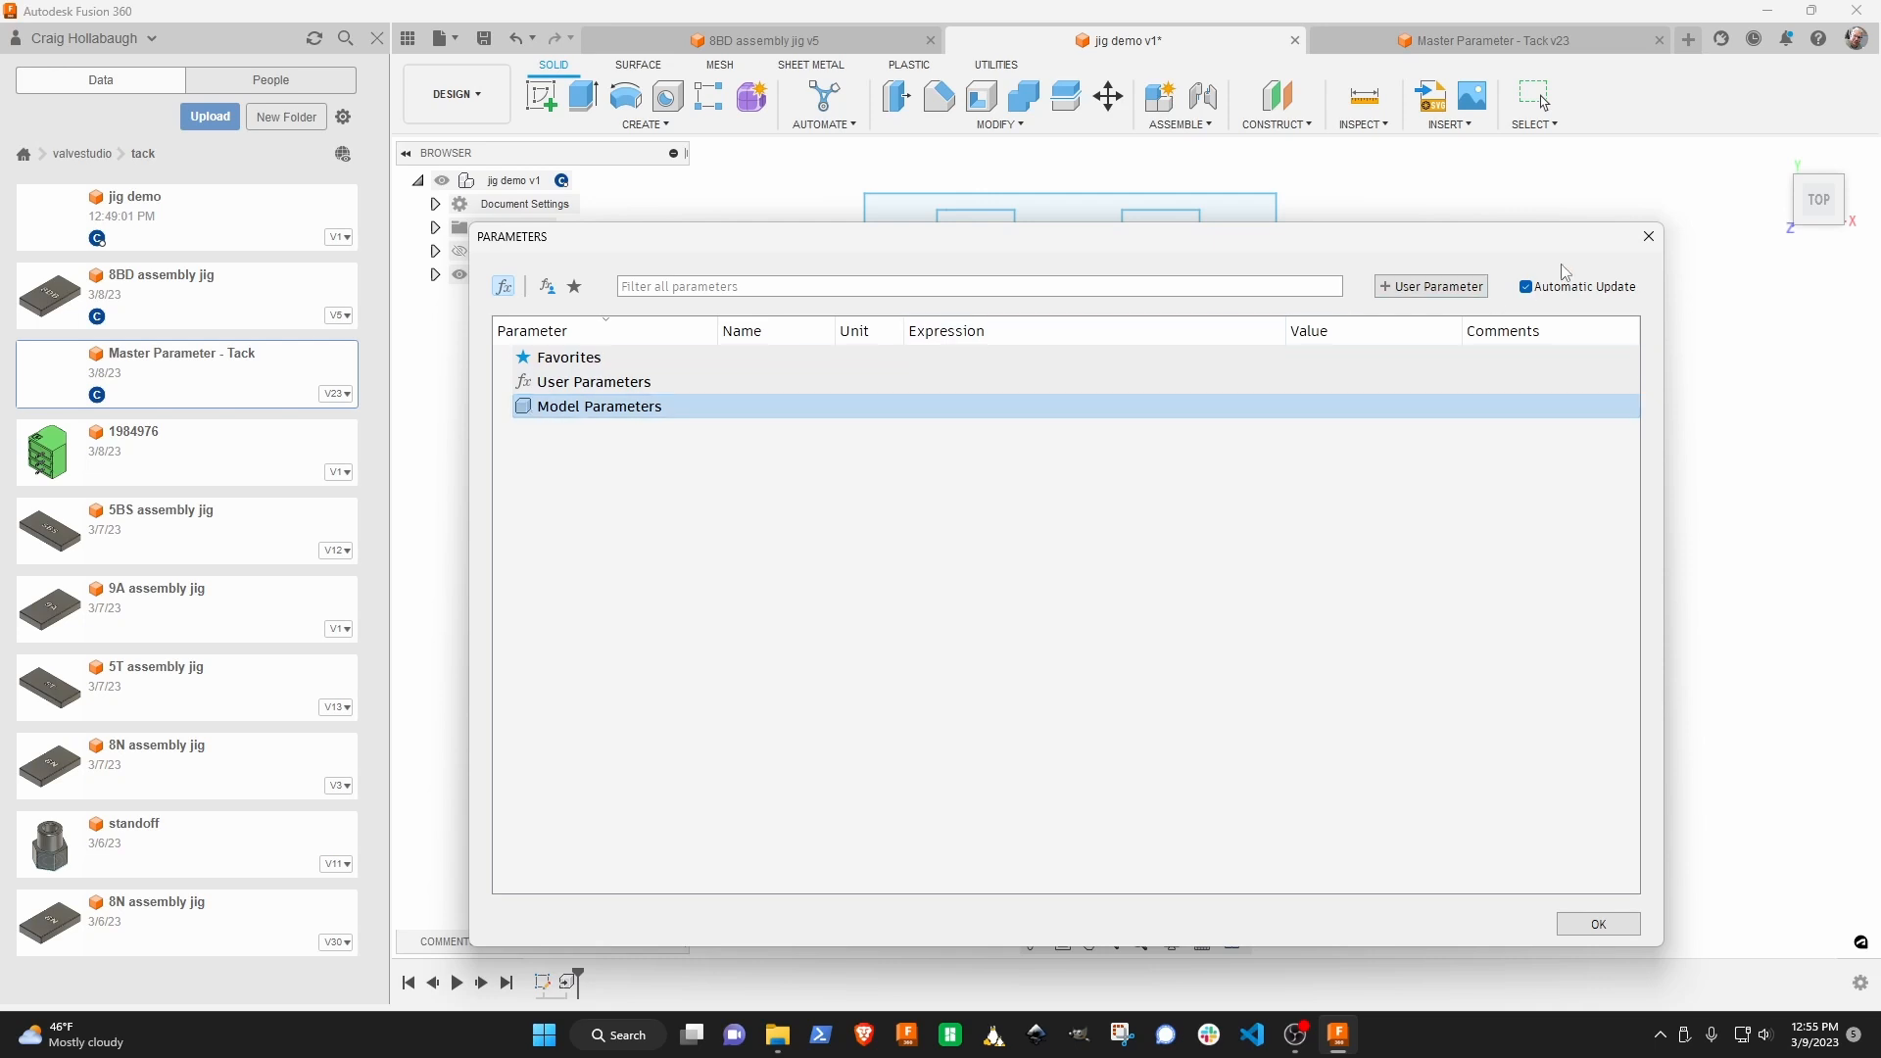
click(1651, 238)
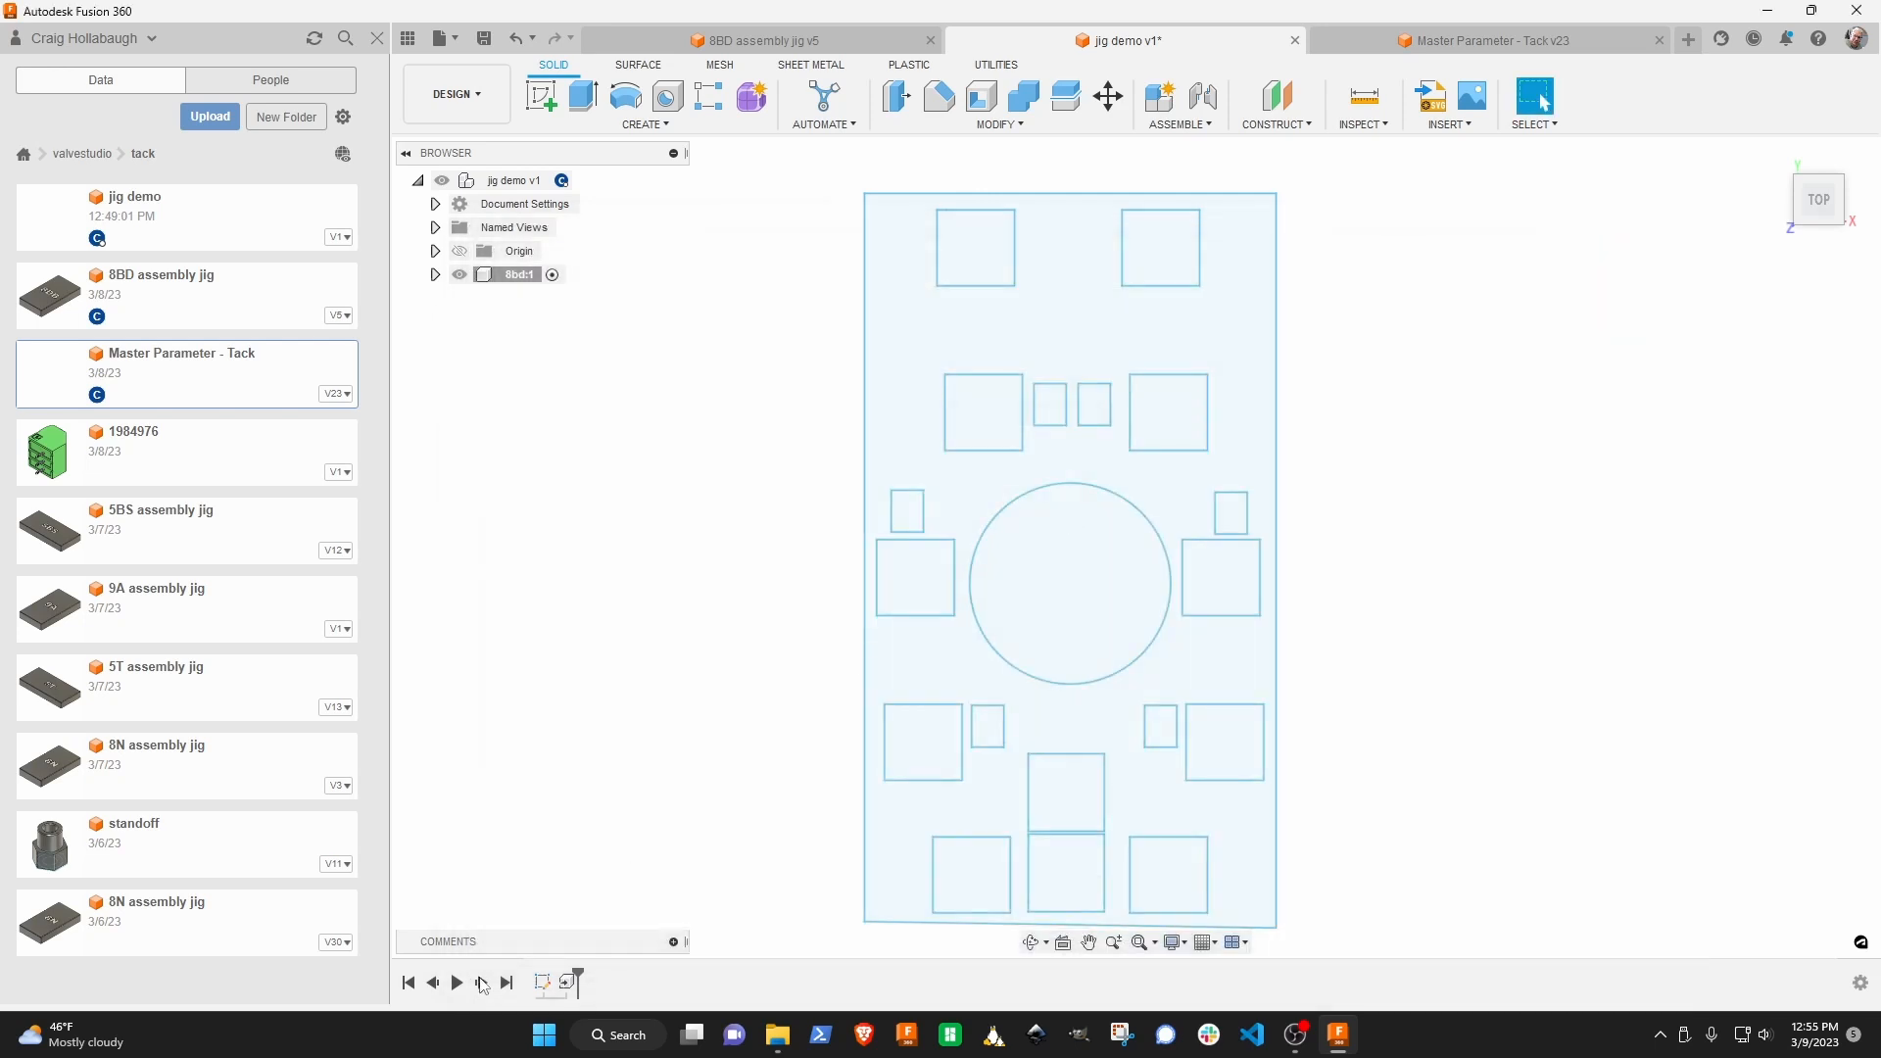
right_click(567, 982)
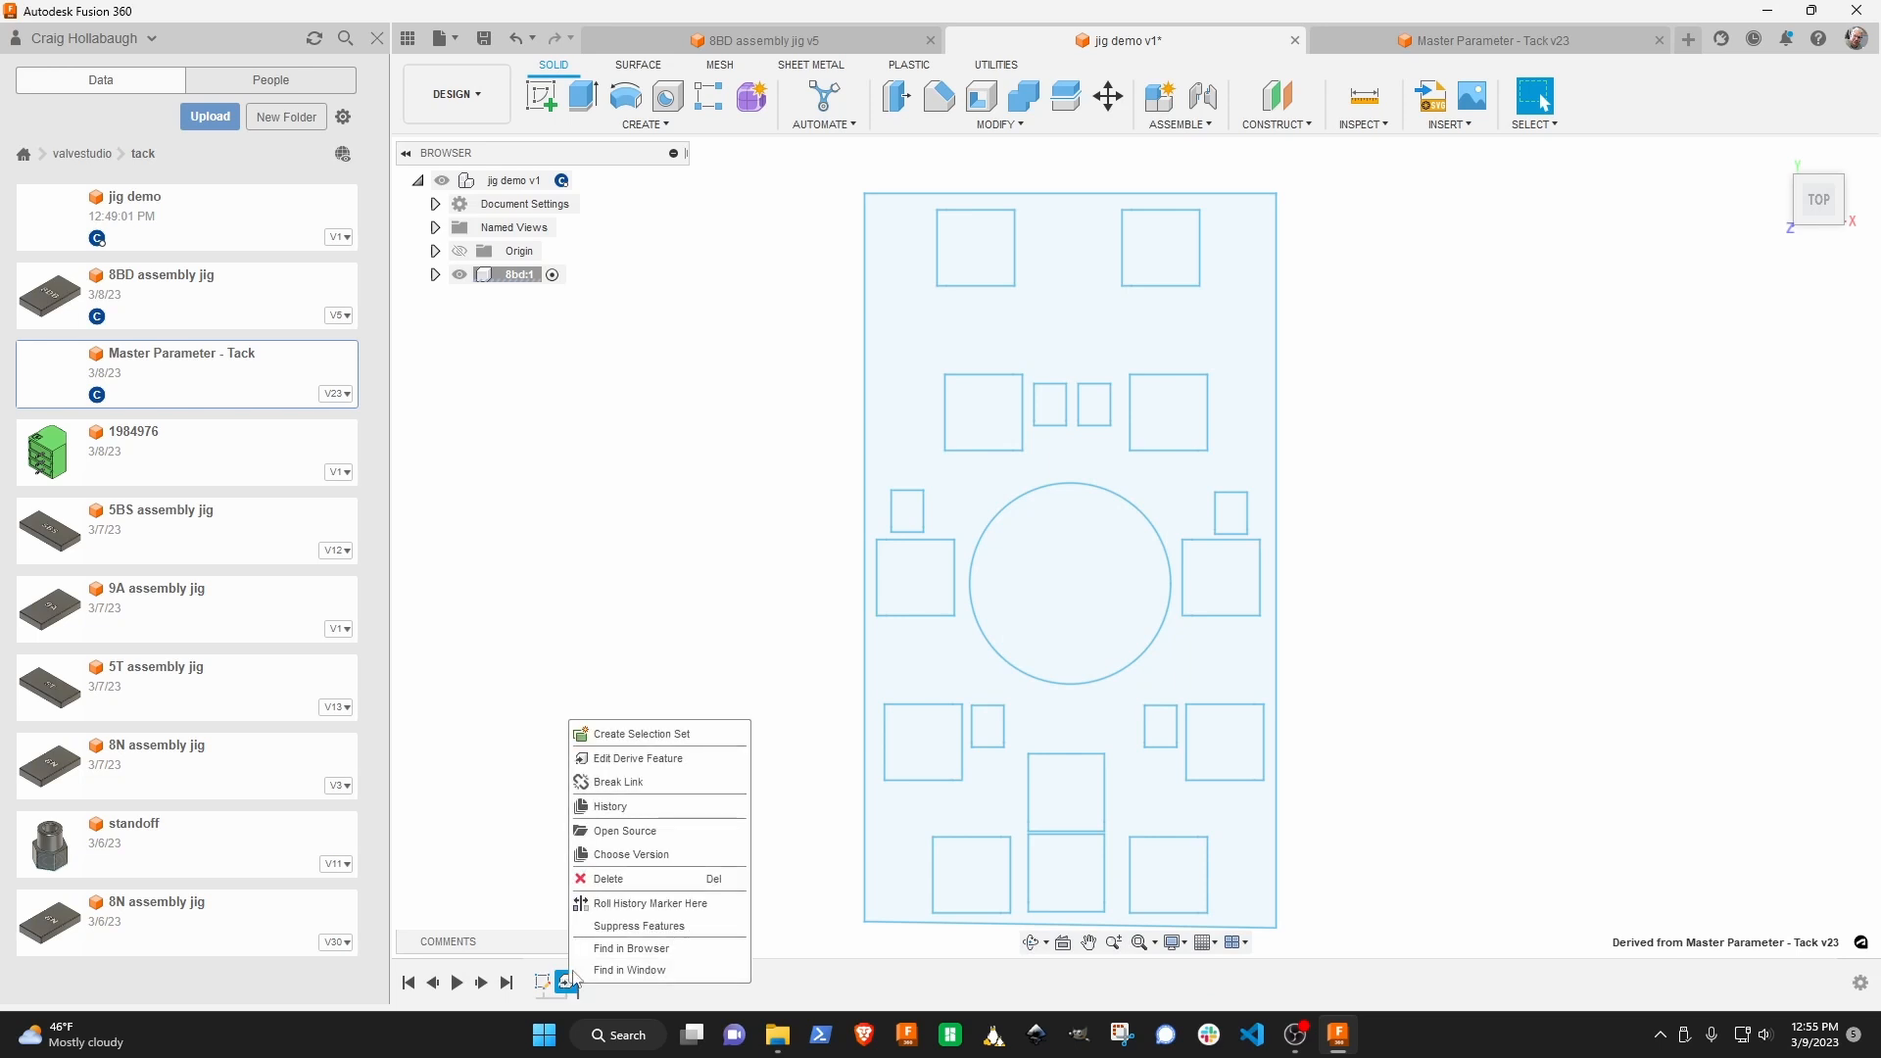
click(610, 902)
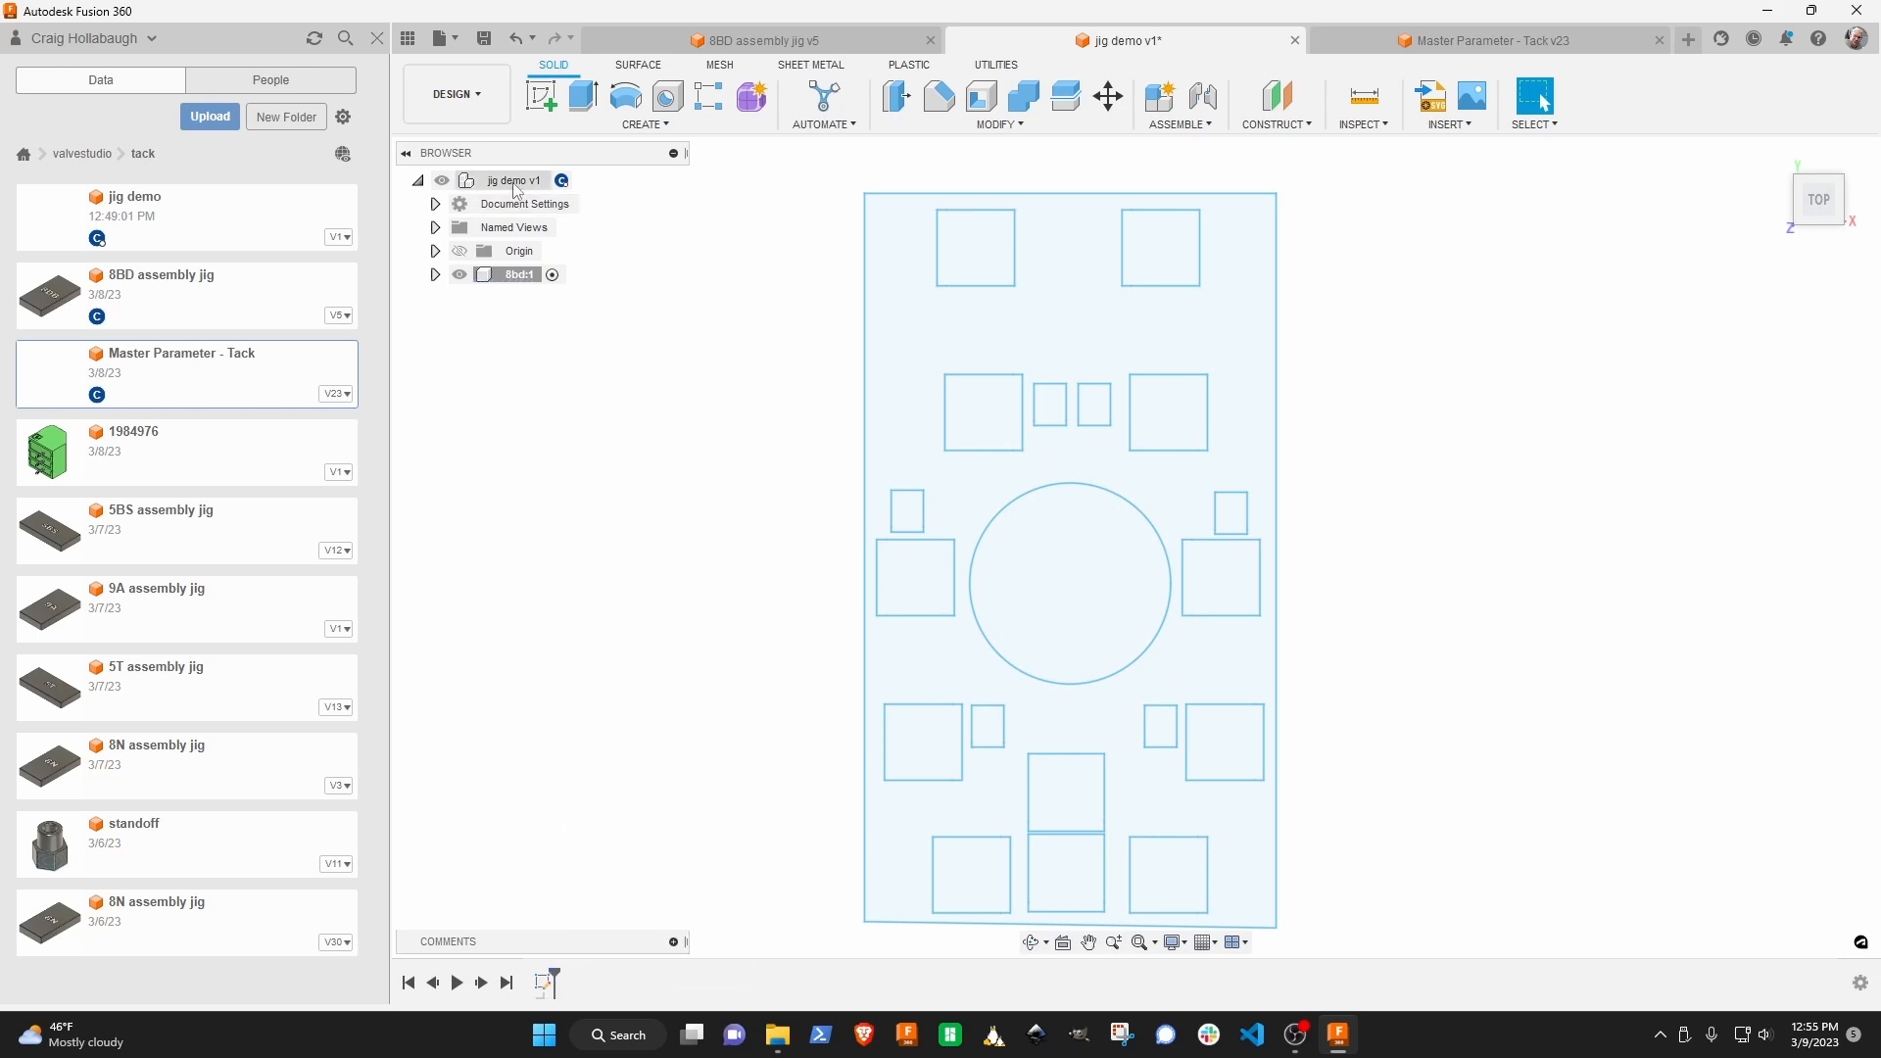
Activate the top-level jig demo component and derive the favorite parameters from the Master Parameter - Tack design into it.
click(588, 181)
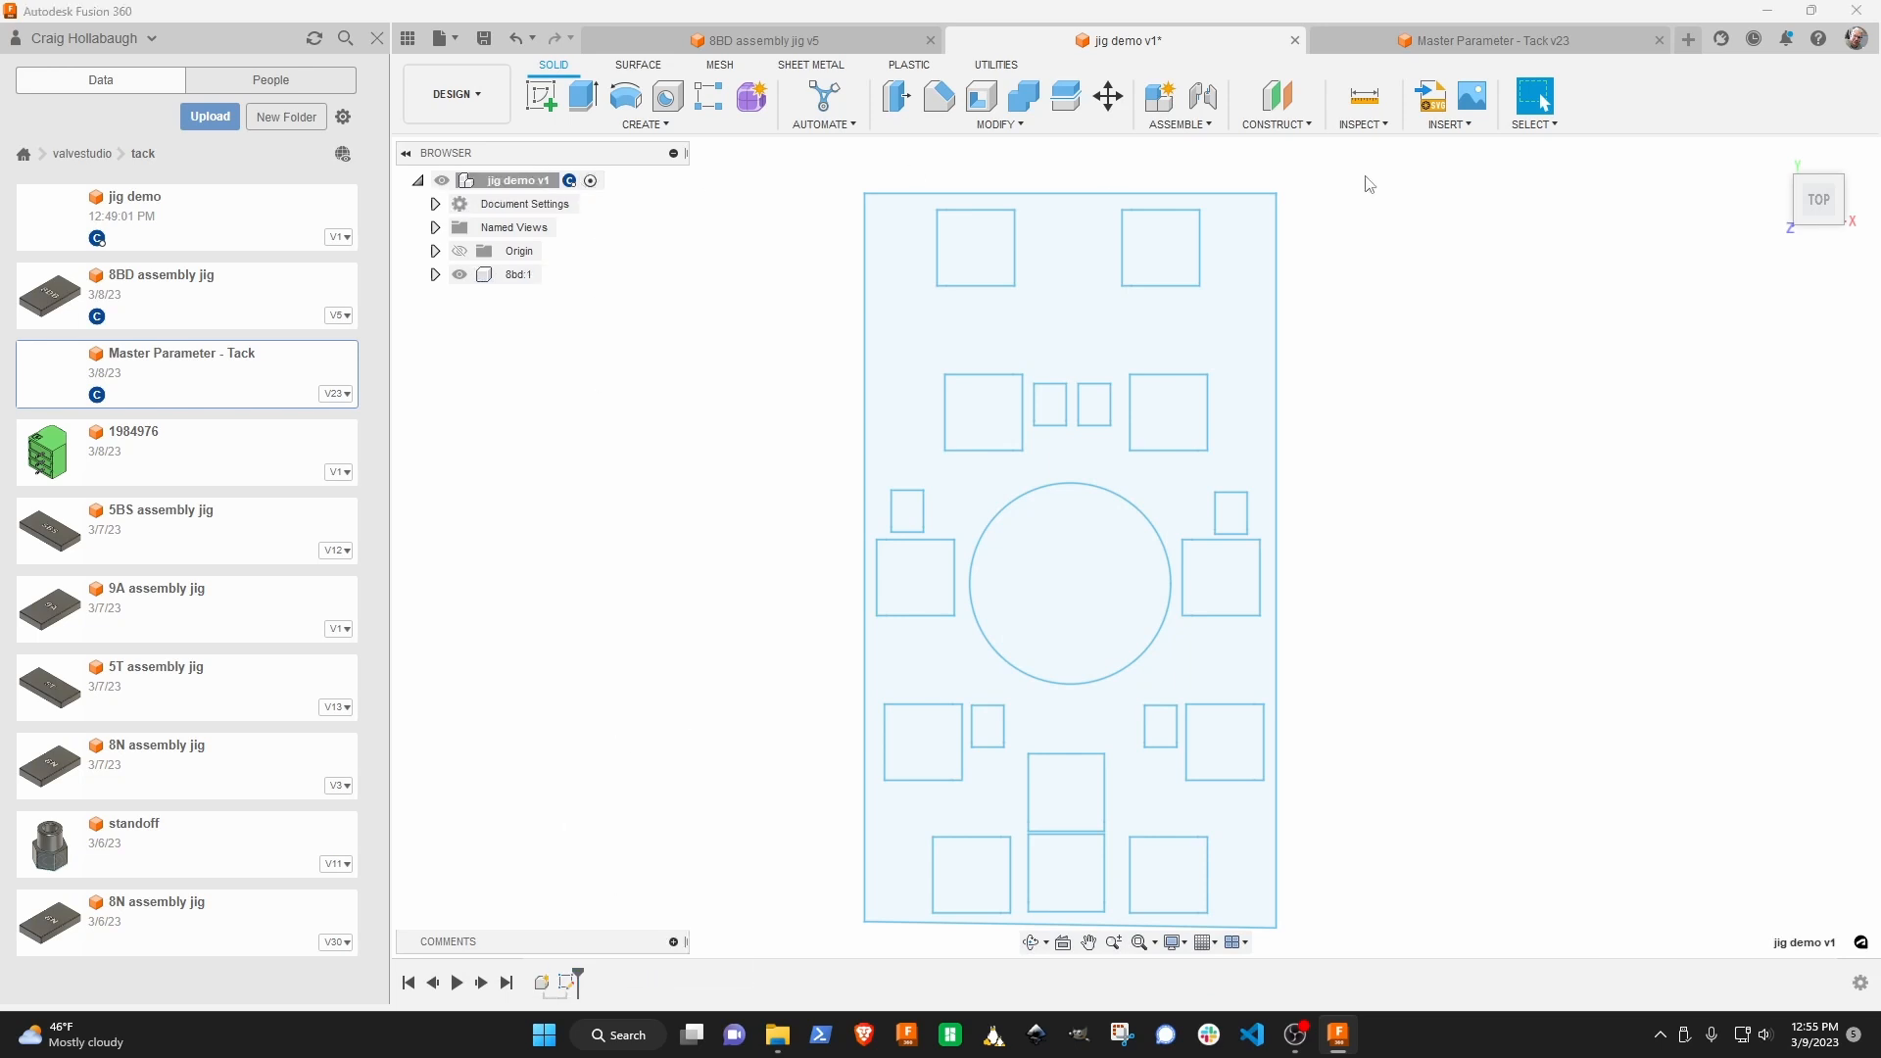
click(1432, 96)
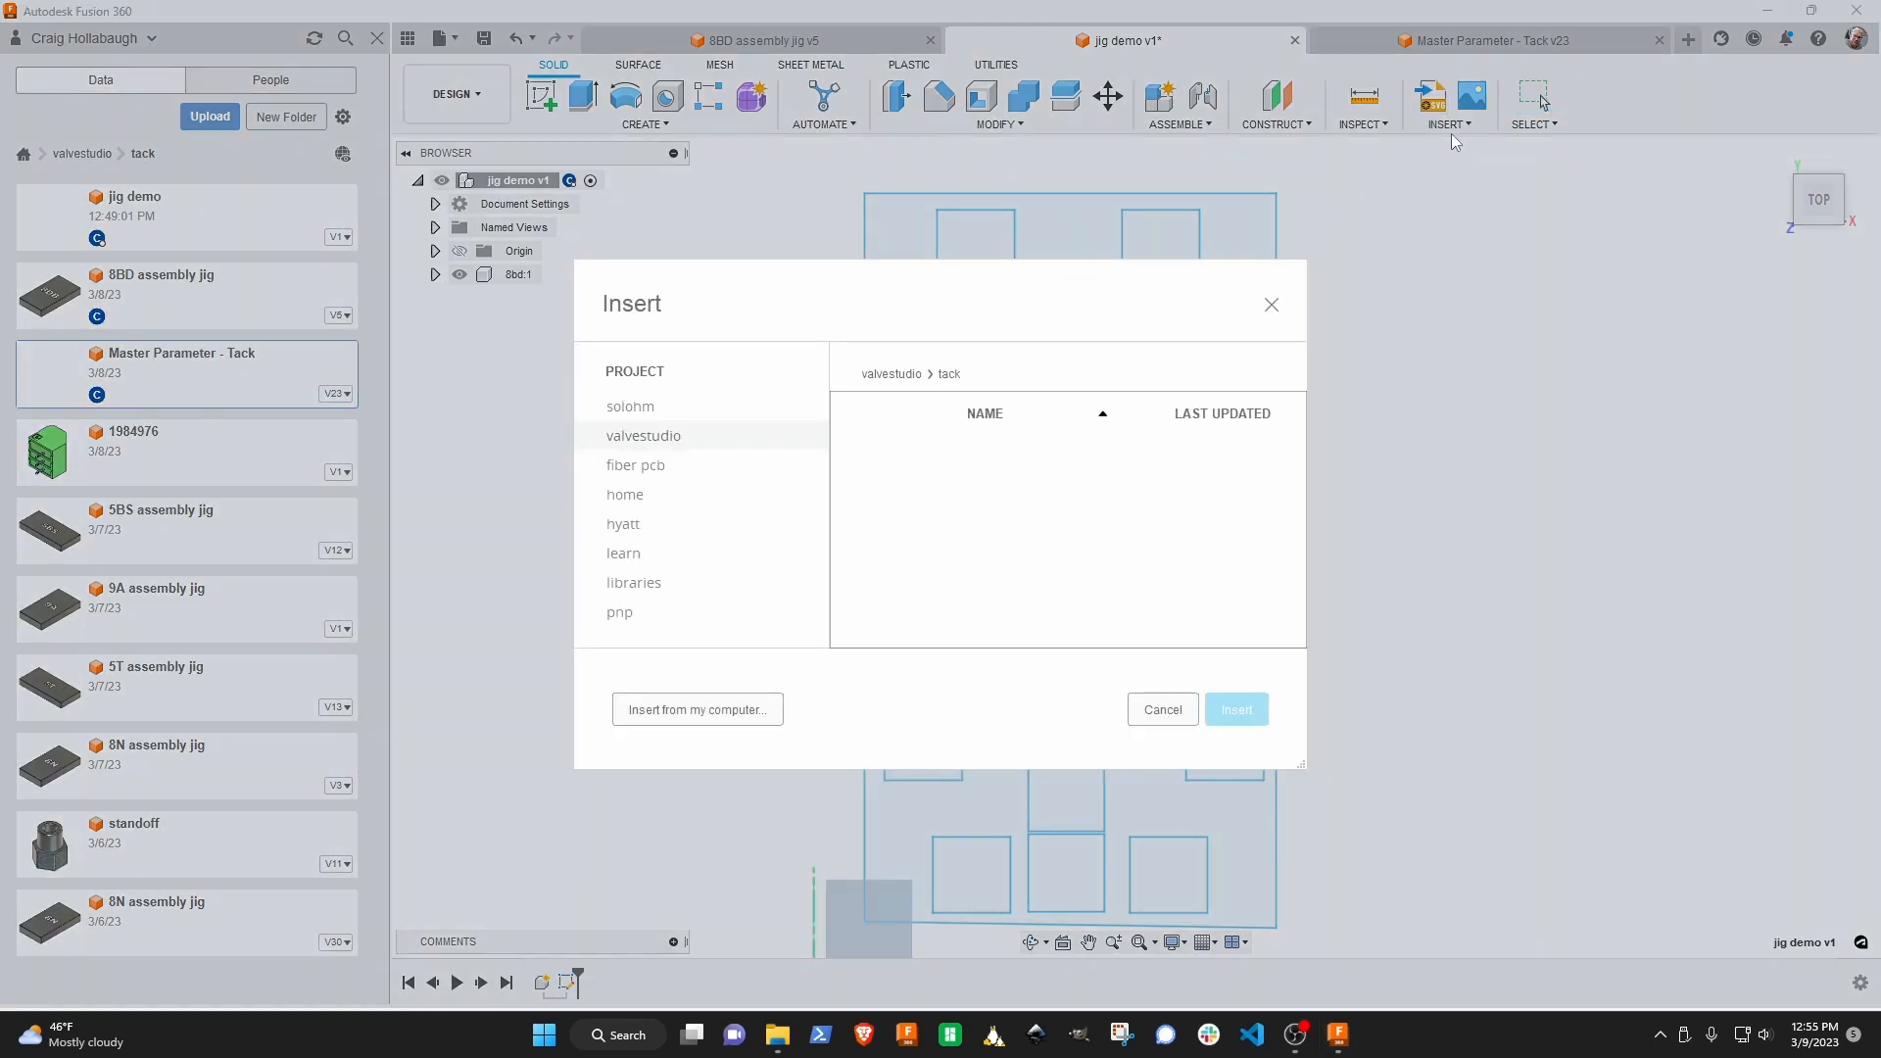
click(1450, 127)
click(1460, 147)
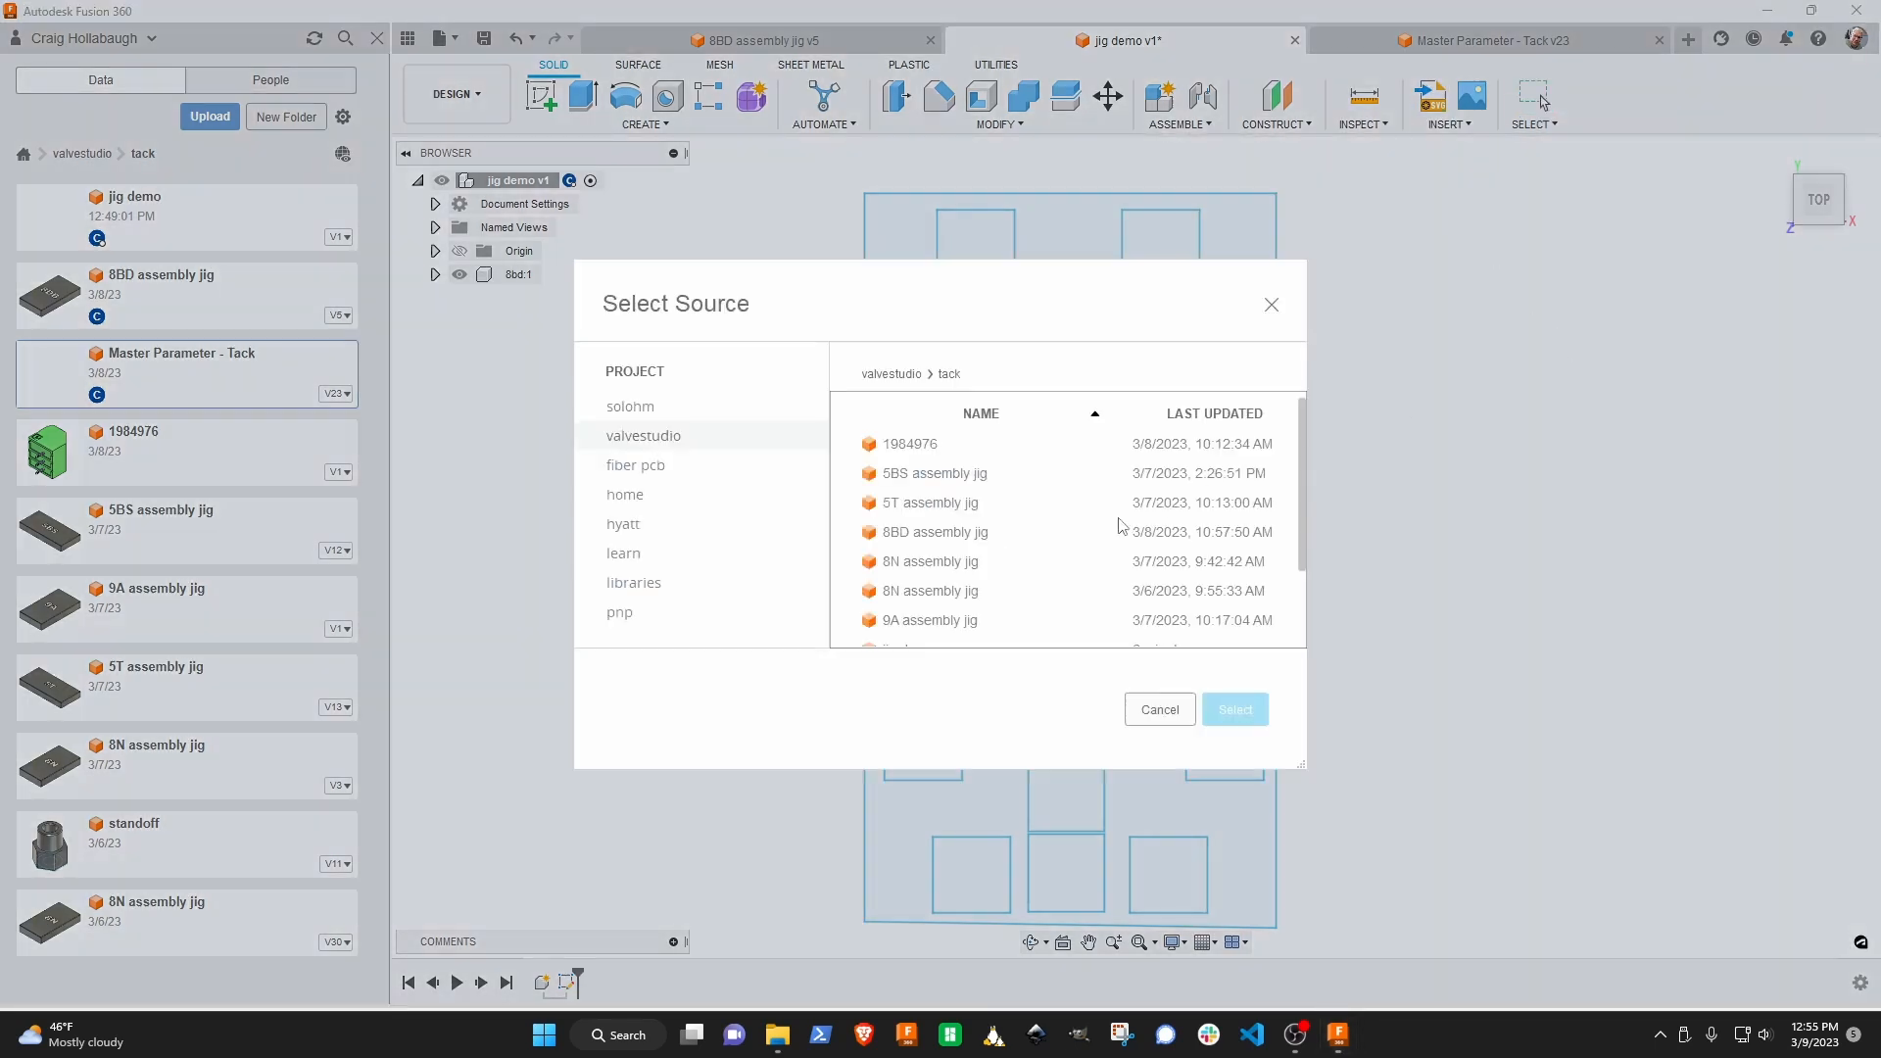
scroll(991, 615, down, 2)
click(923, 606)
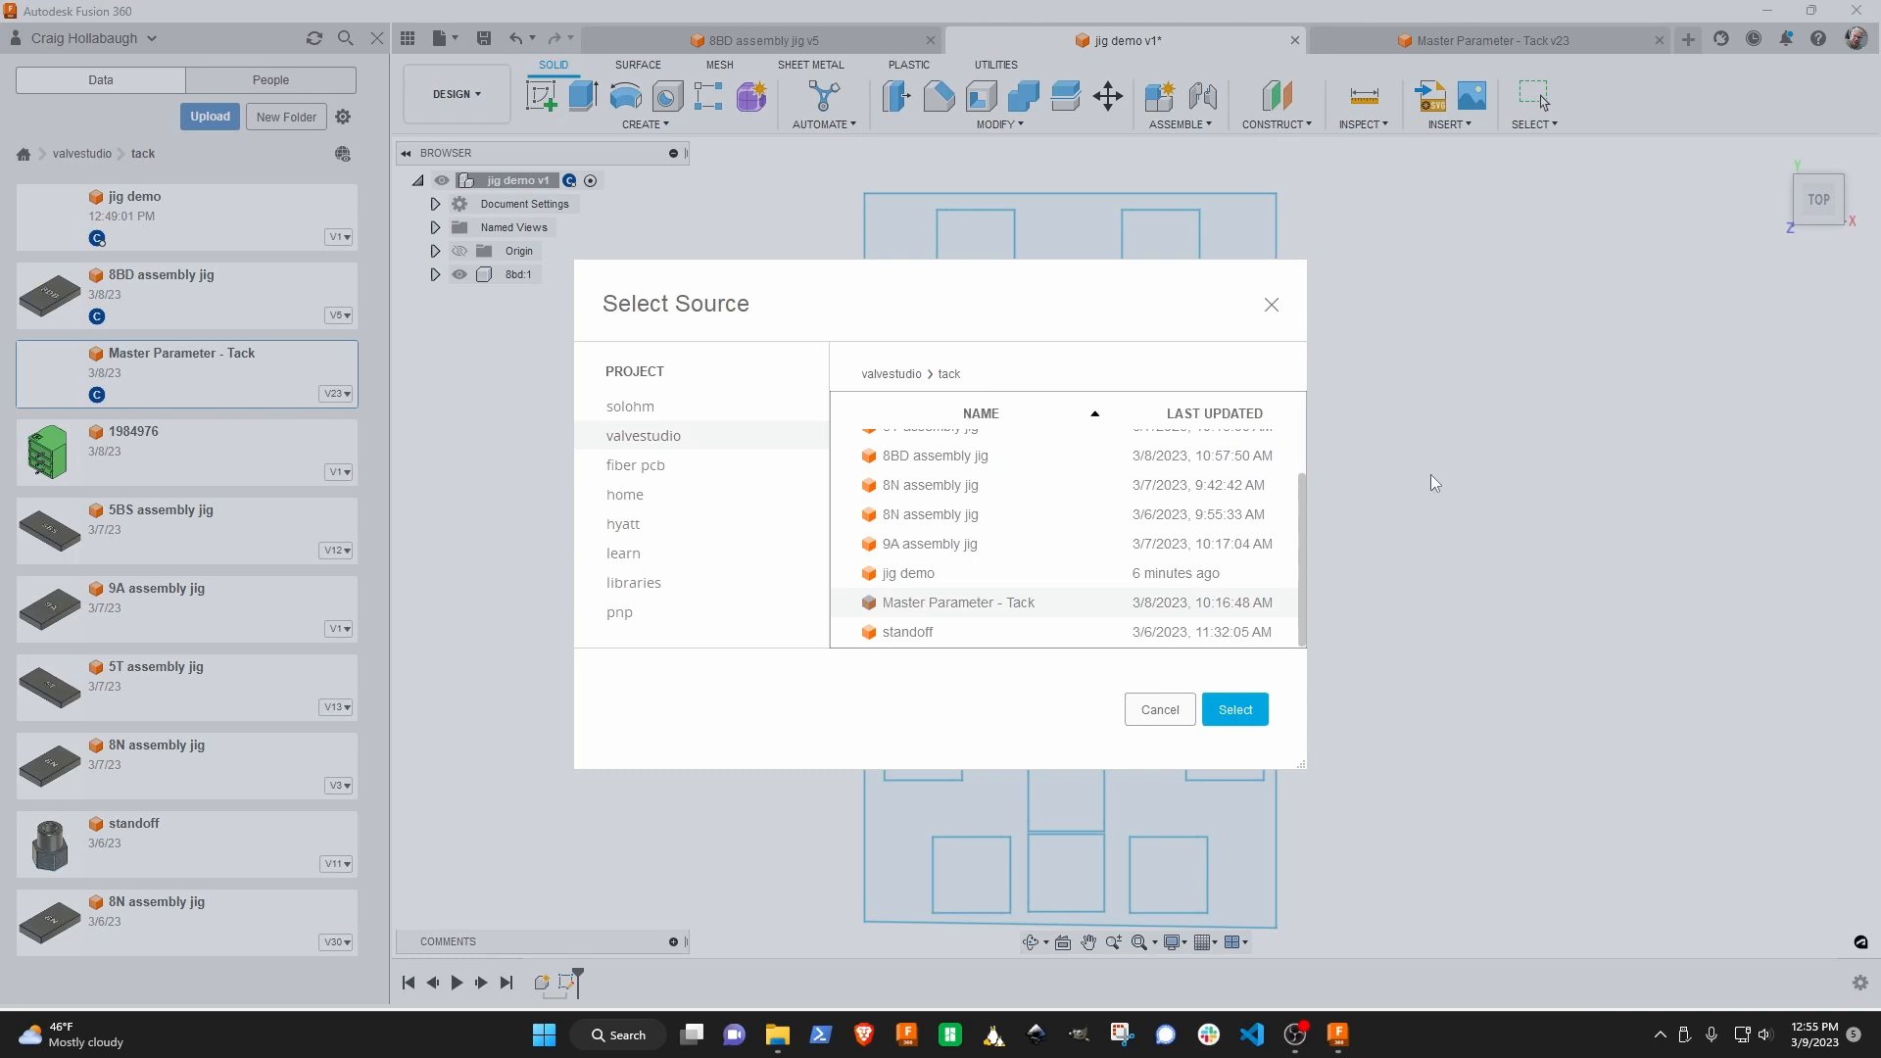
click(1236, 710)
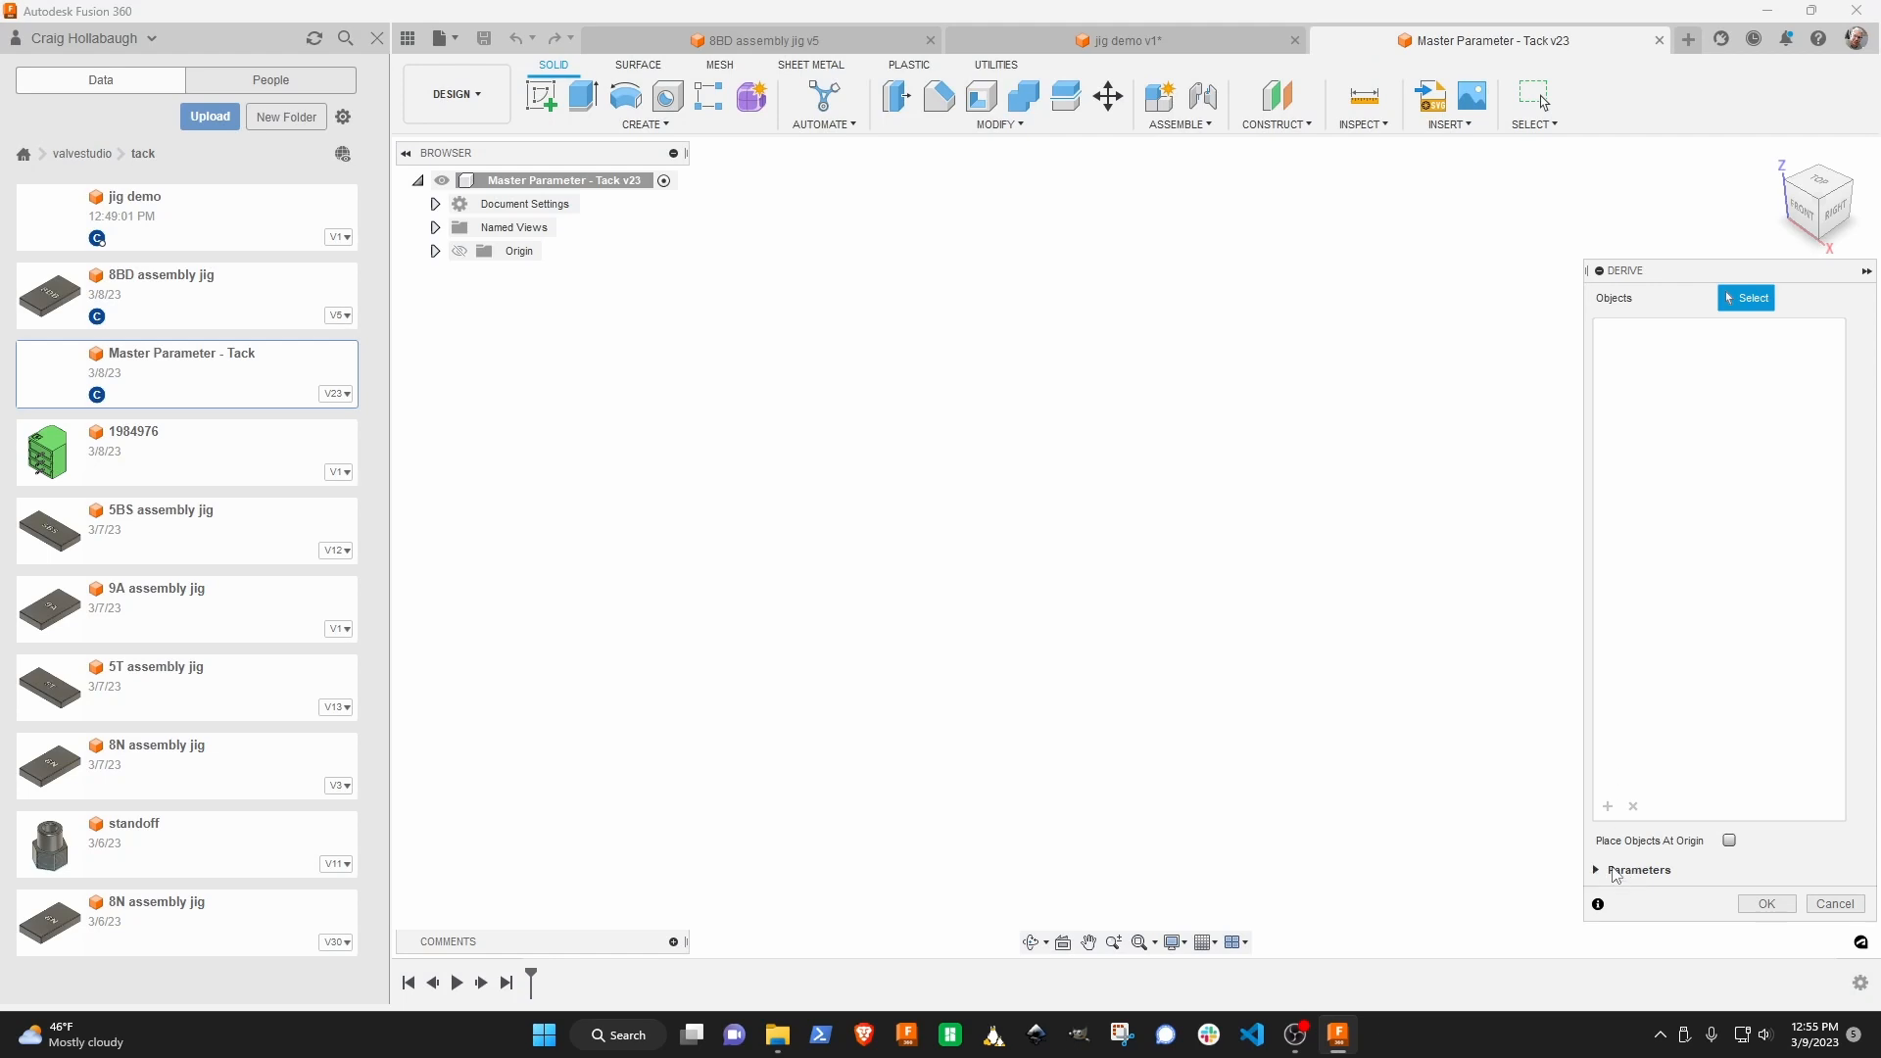
click(1597, 871)
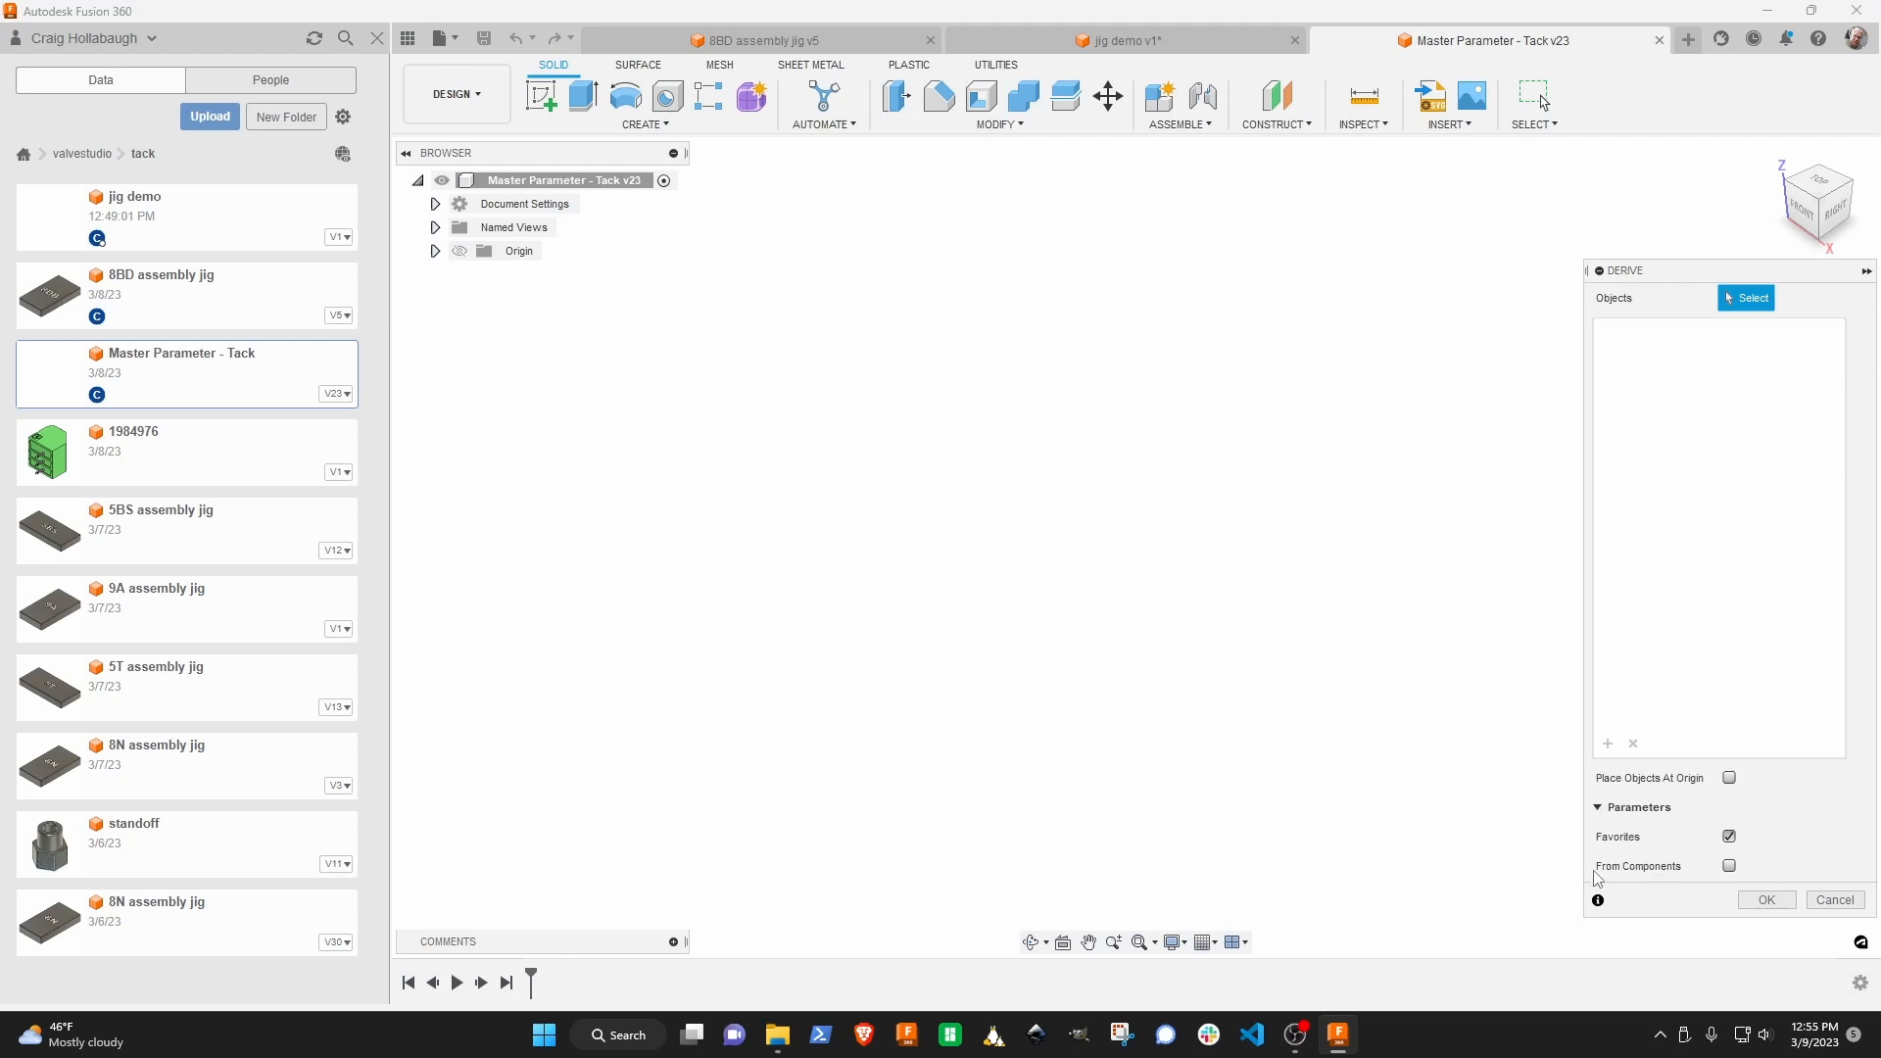
click(1761, 904)
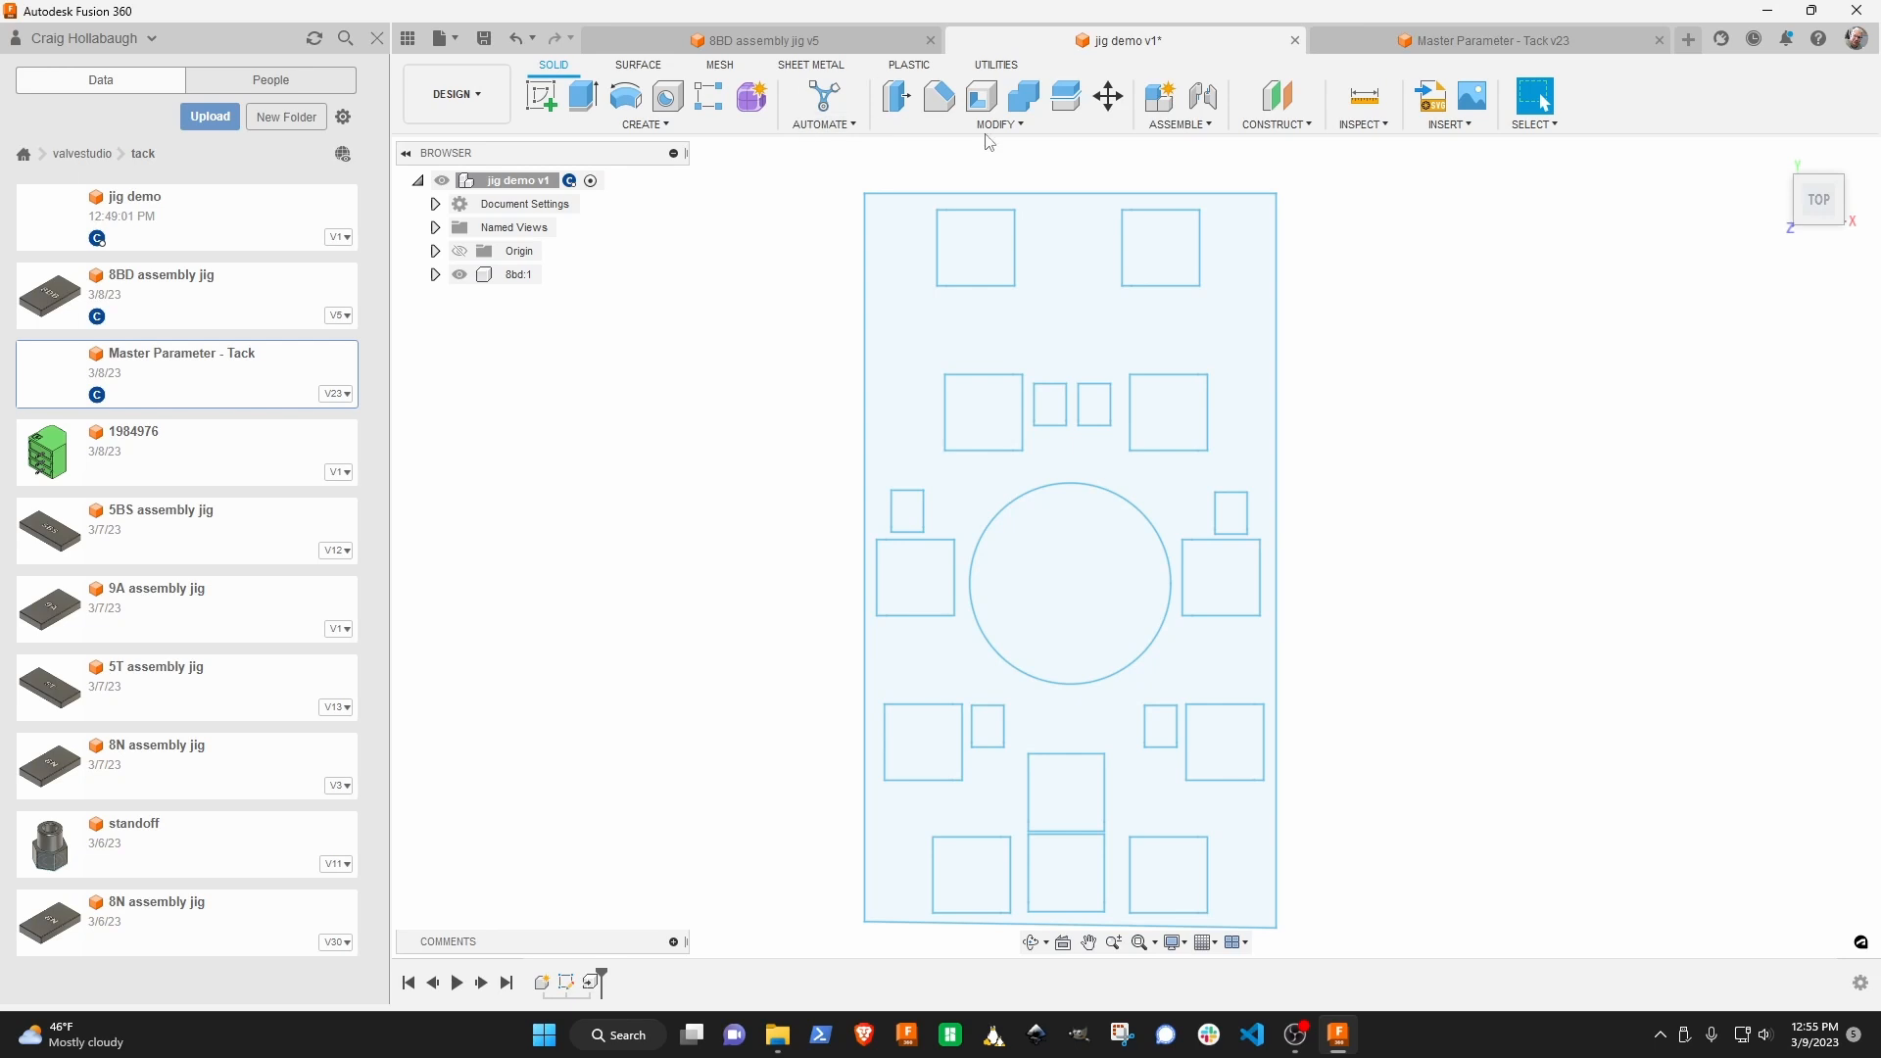
Mark all derived Master Parameter - Tack user parameters as favorites, from shellThickness_Ref through heightJig_Ref, and accept the parameter list.
click(993, 132)
click(990, 133)
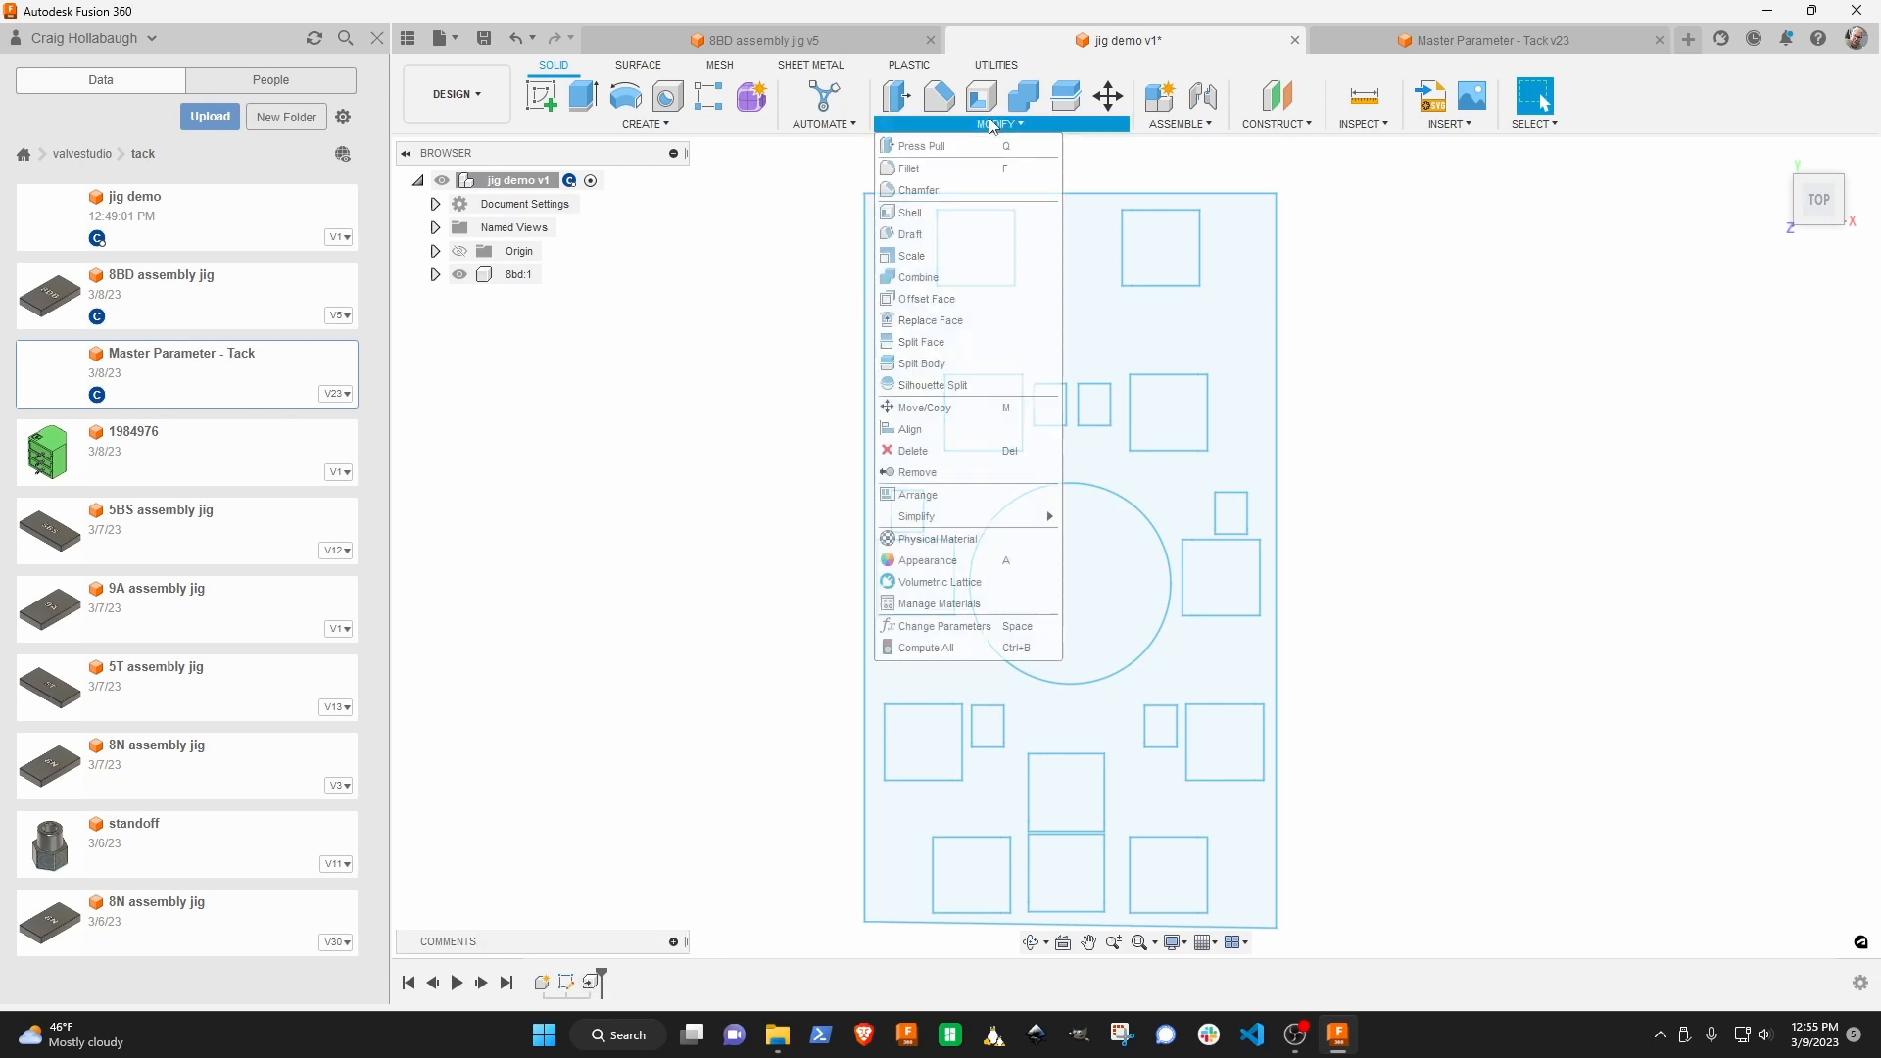
click(970, 626)
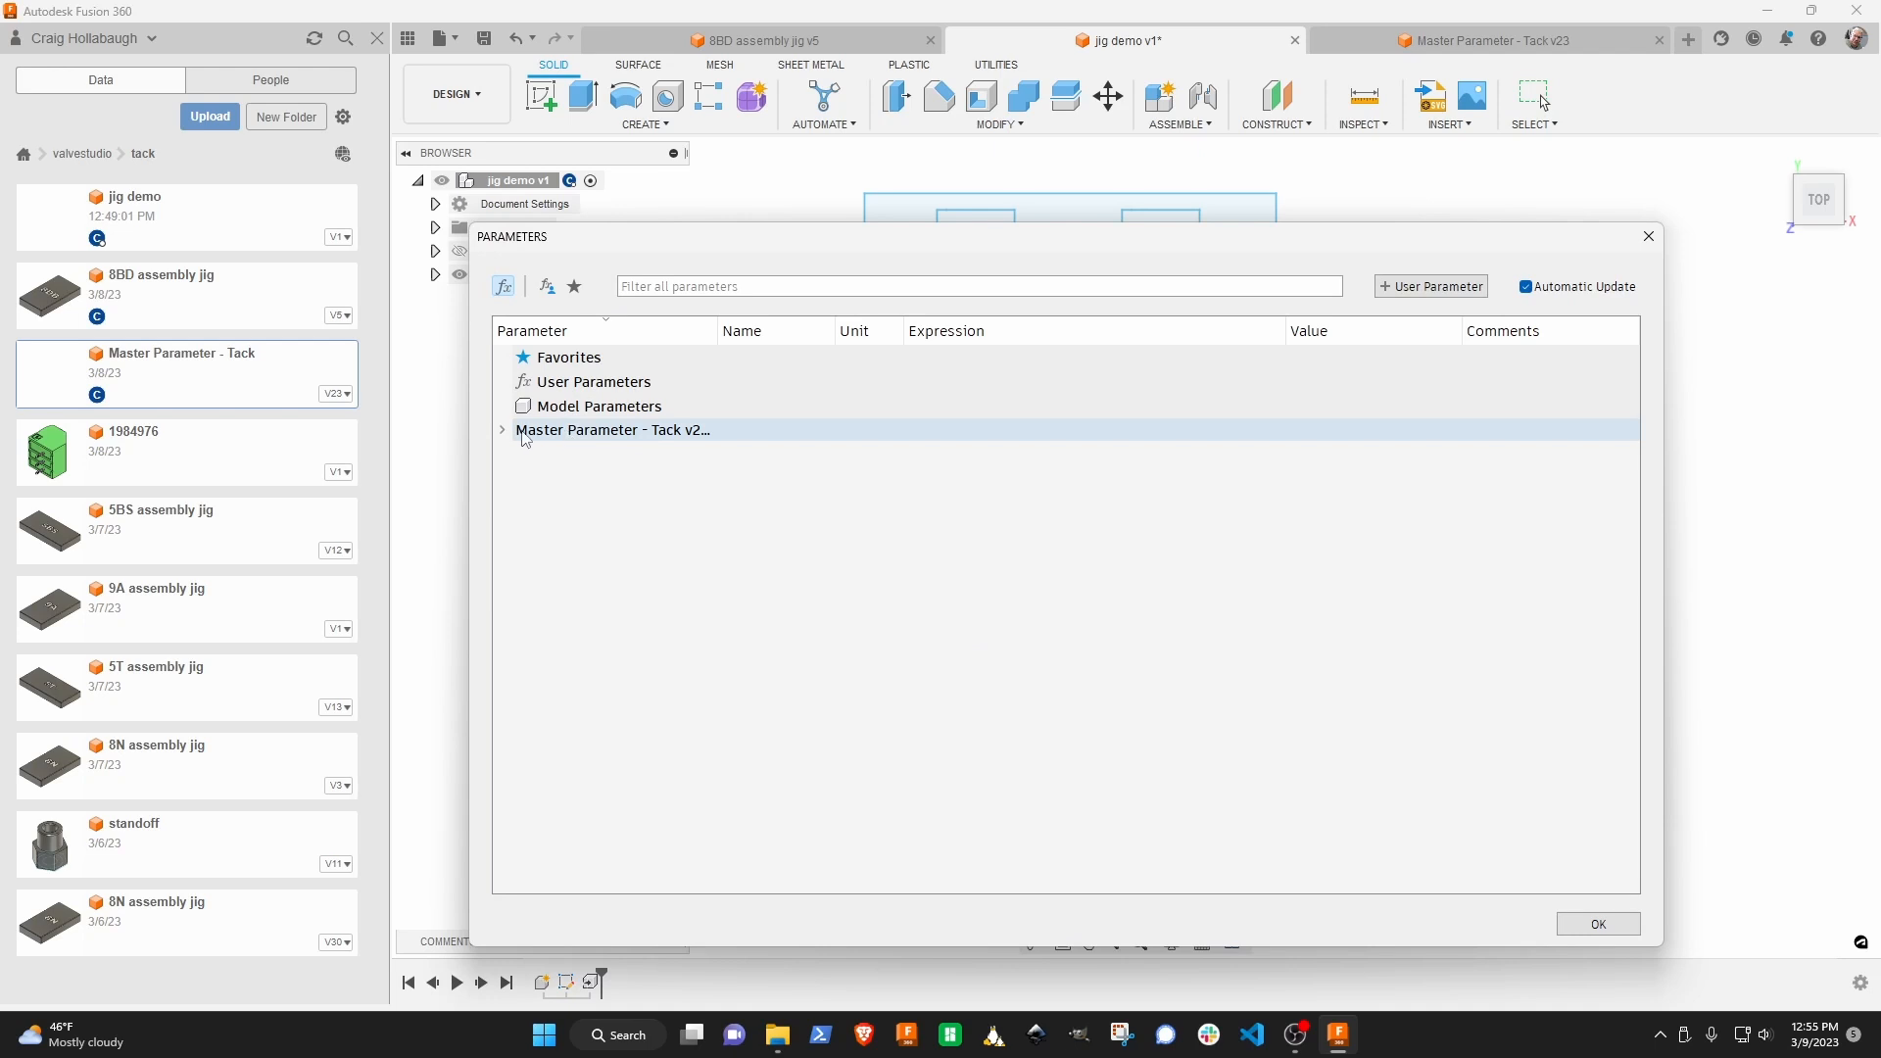
click(503, 431)
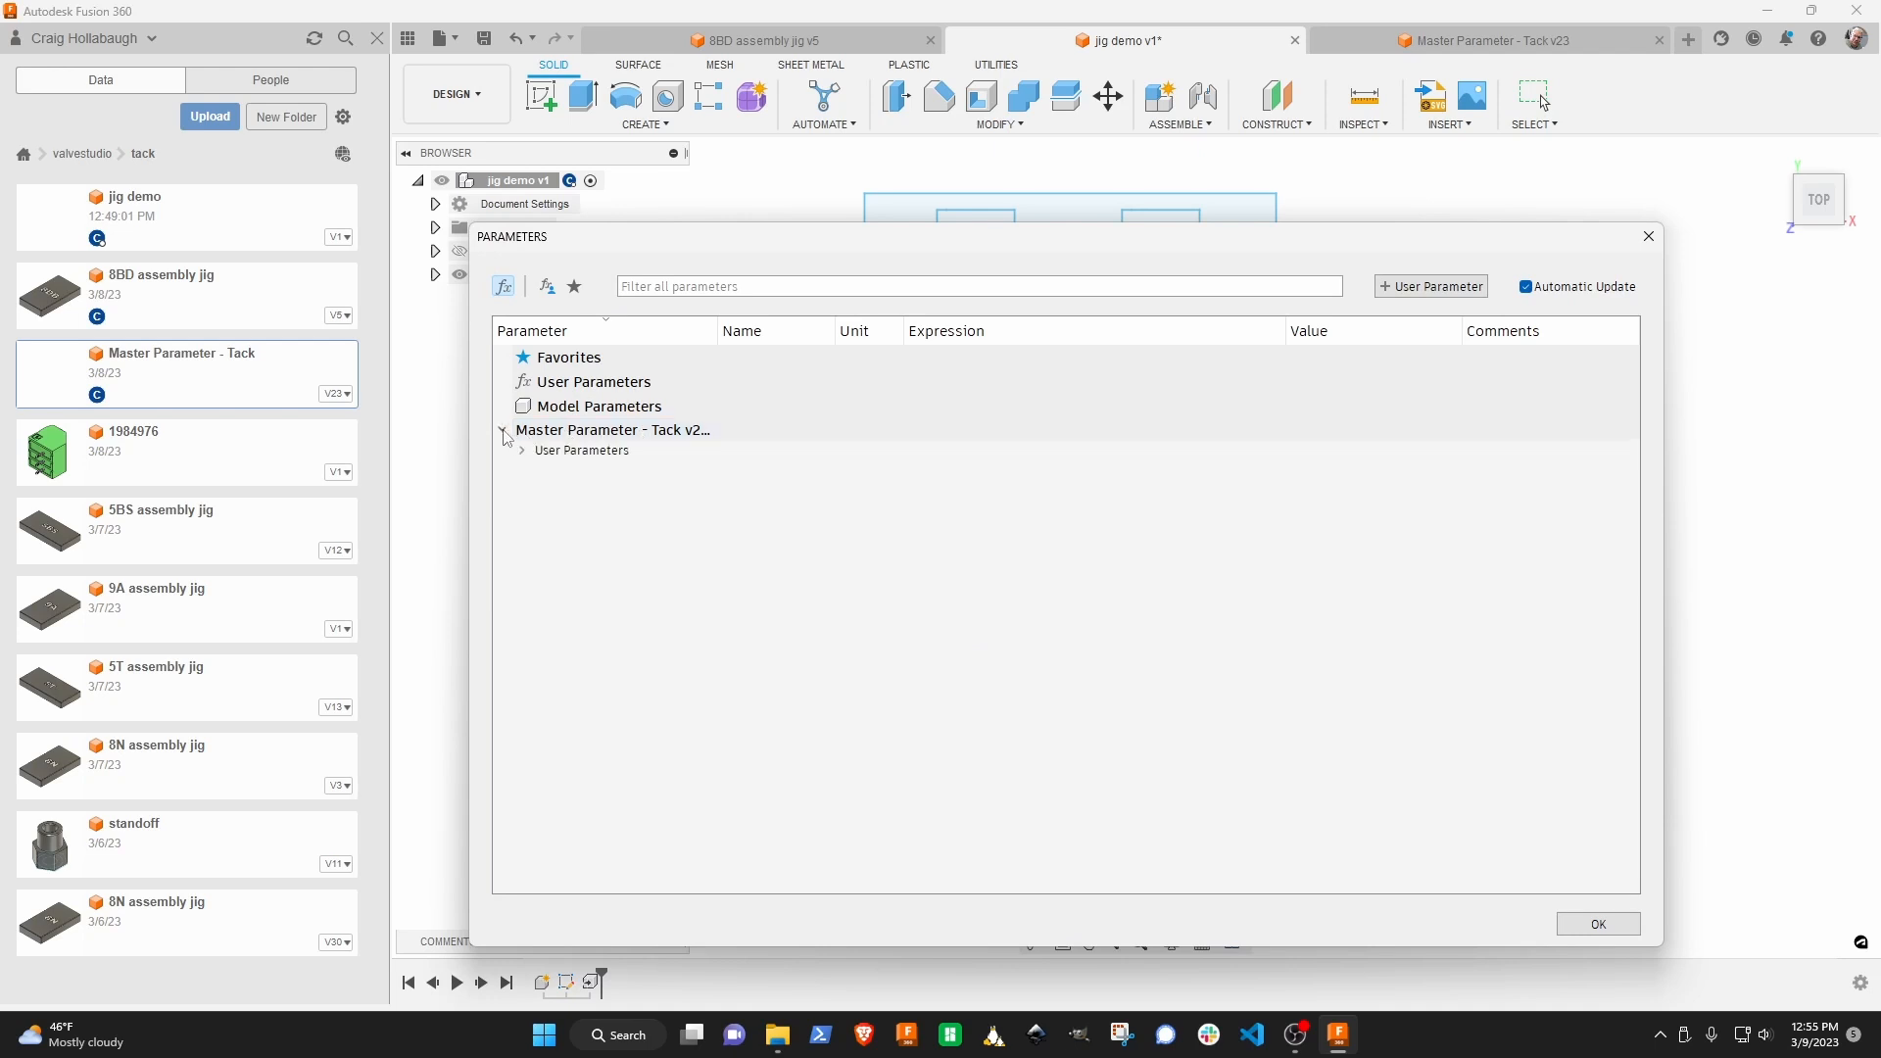
click(522, 452)
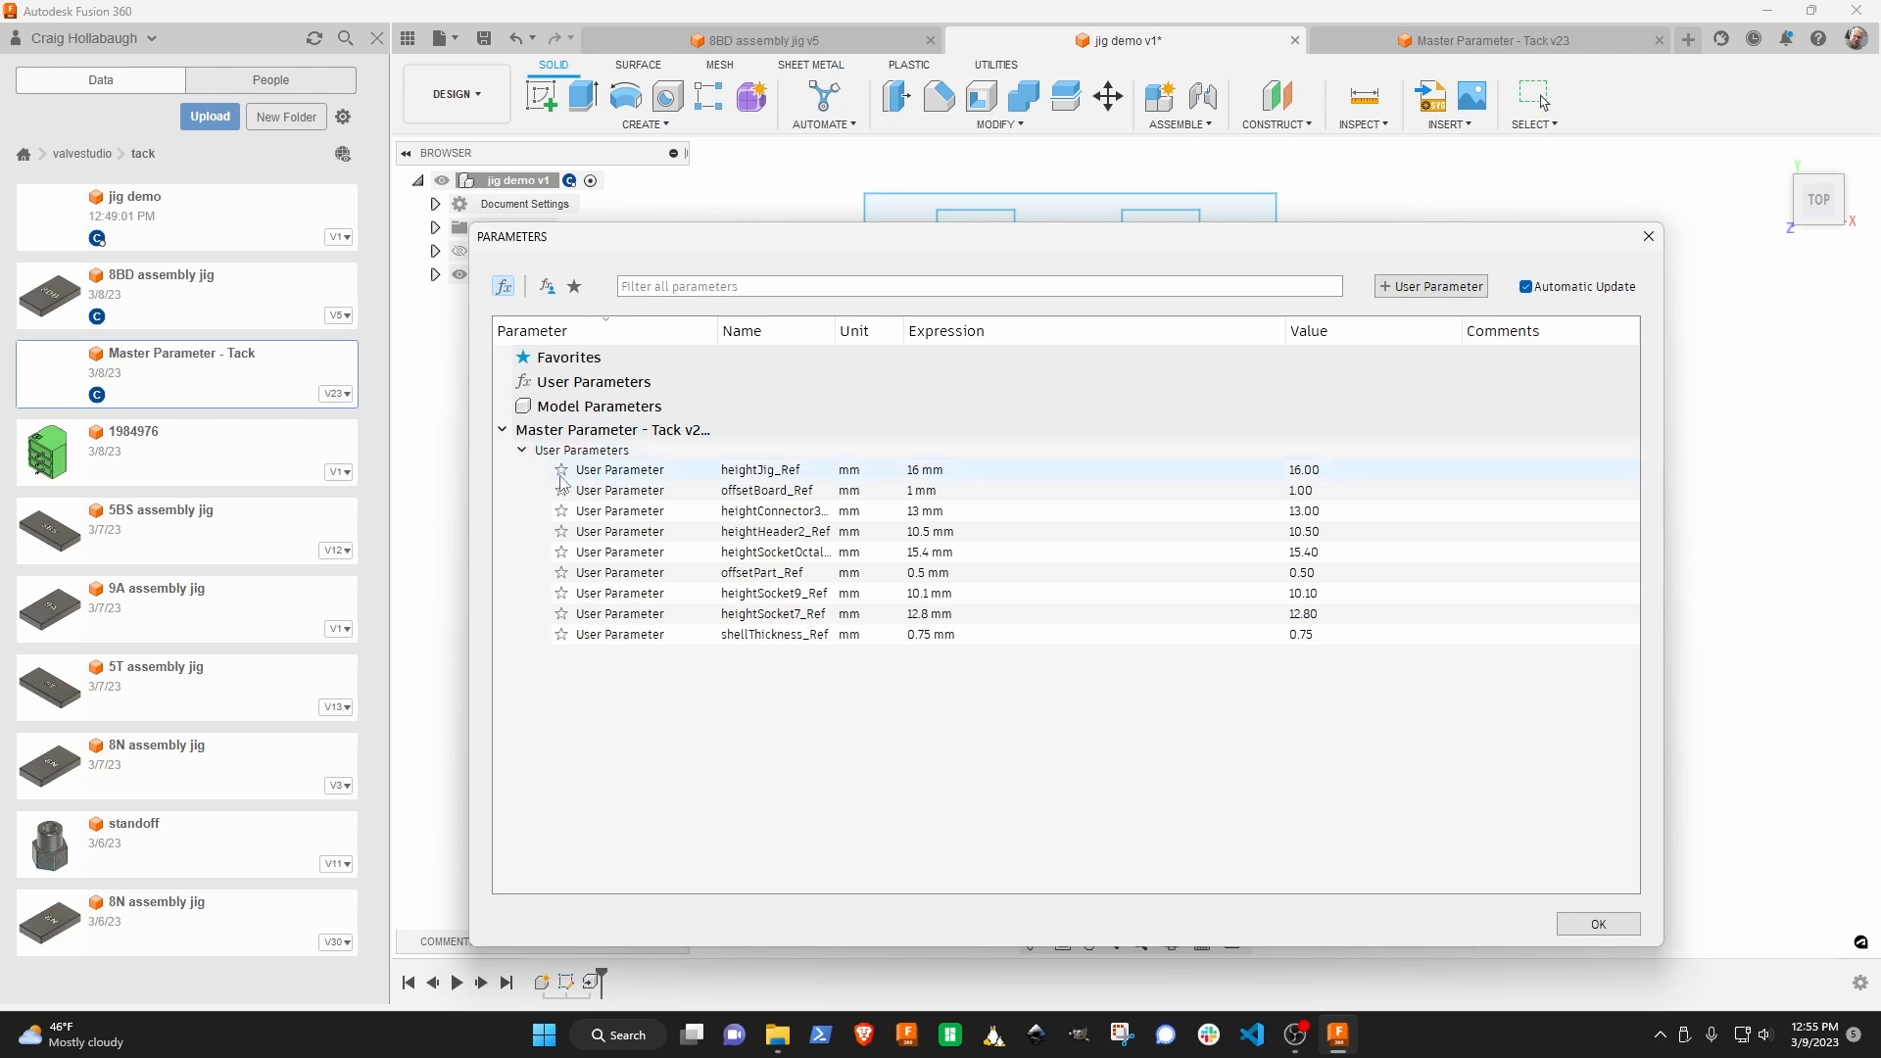
click(562, 634)
click(561, 634)
click(562, 634)
click(562, 633)
click(561, 634)
click(562, 634)
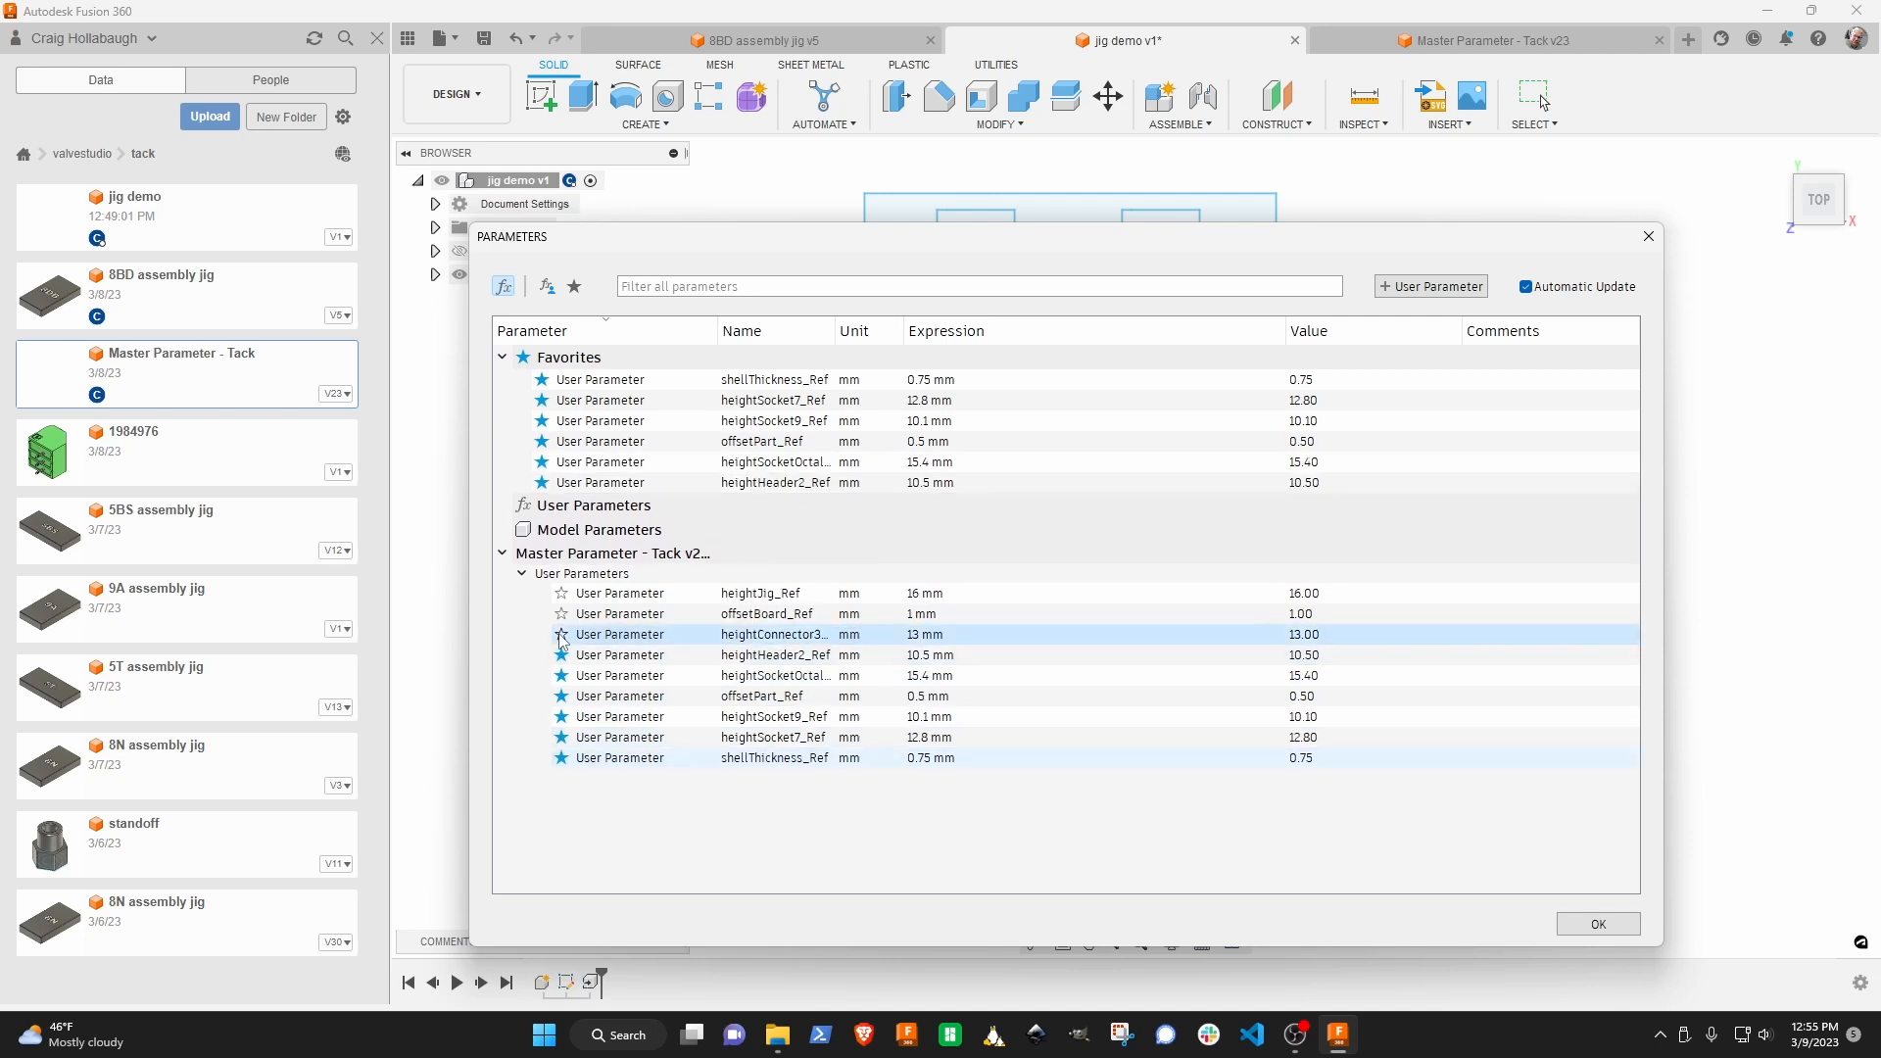
click(562, 635)
click(561, 635)
click(561, 635)
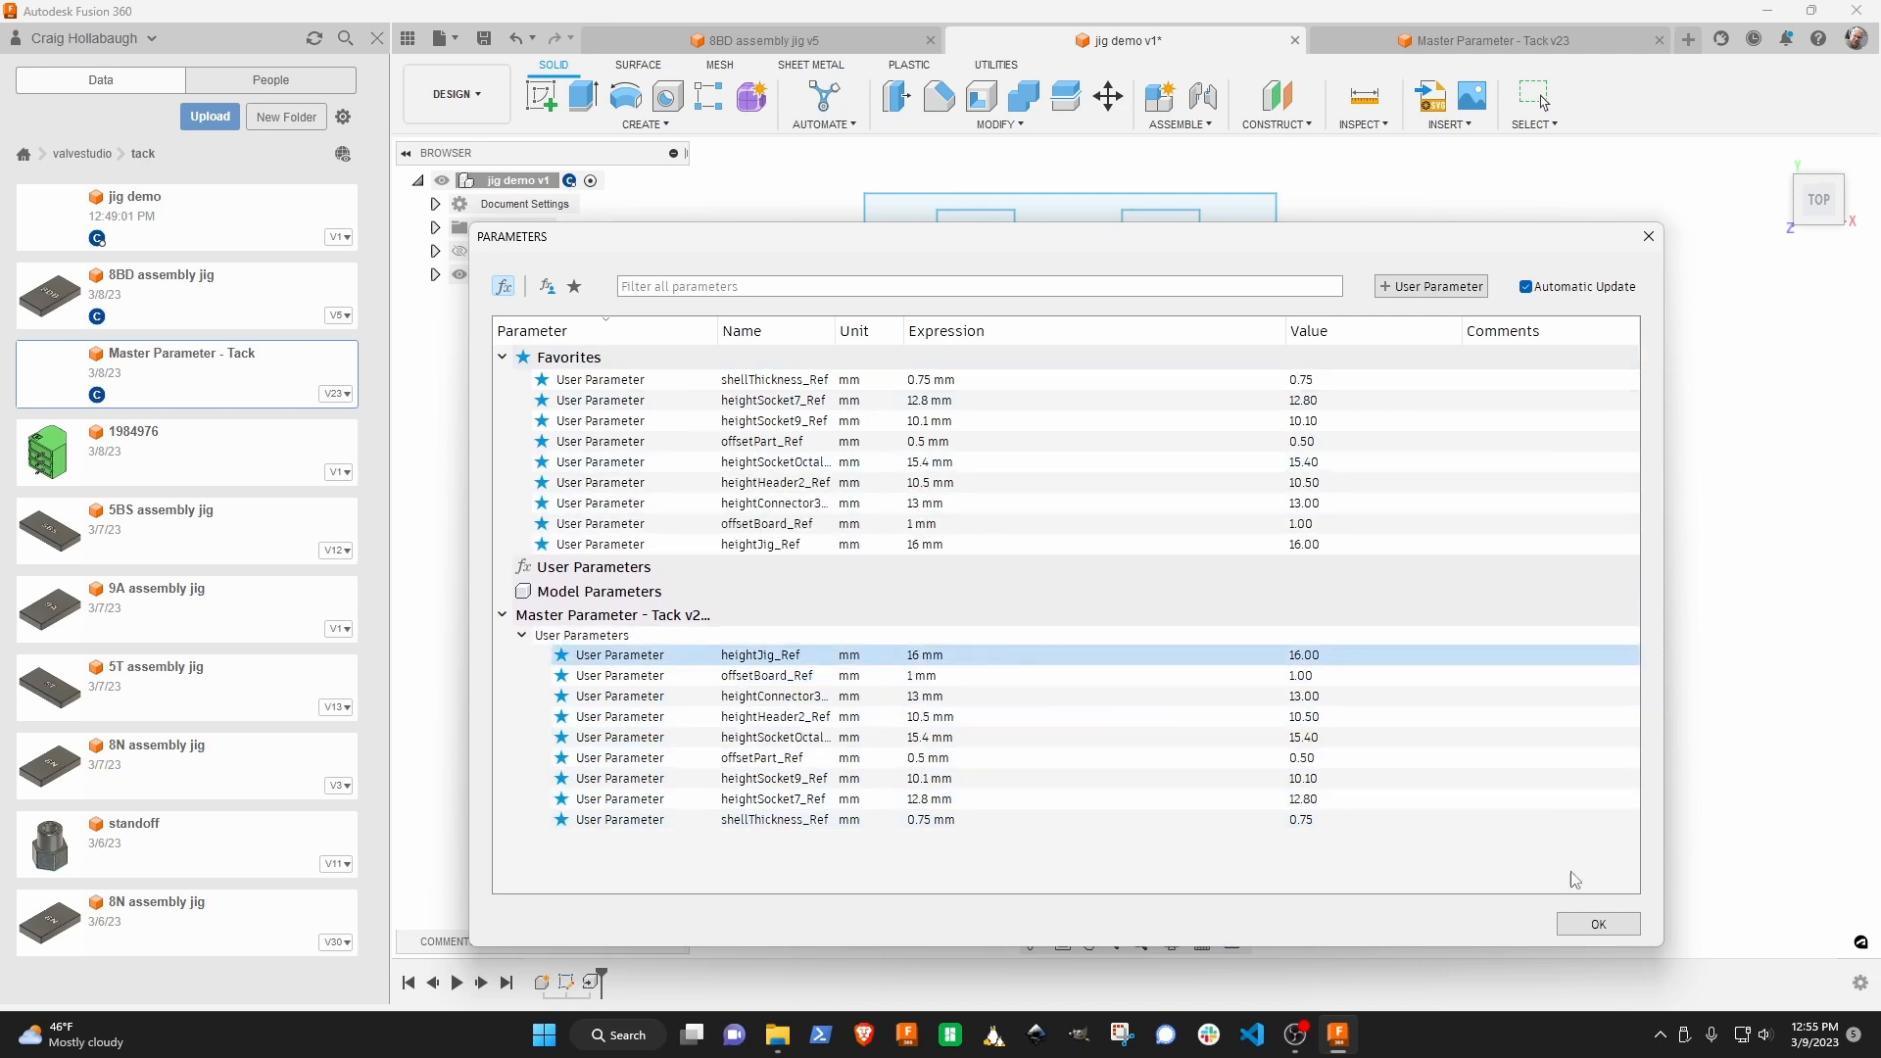
click(1599, 925)
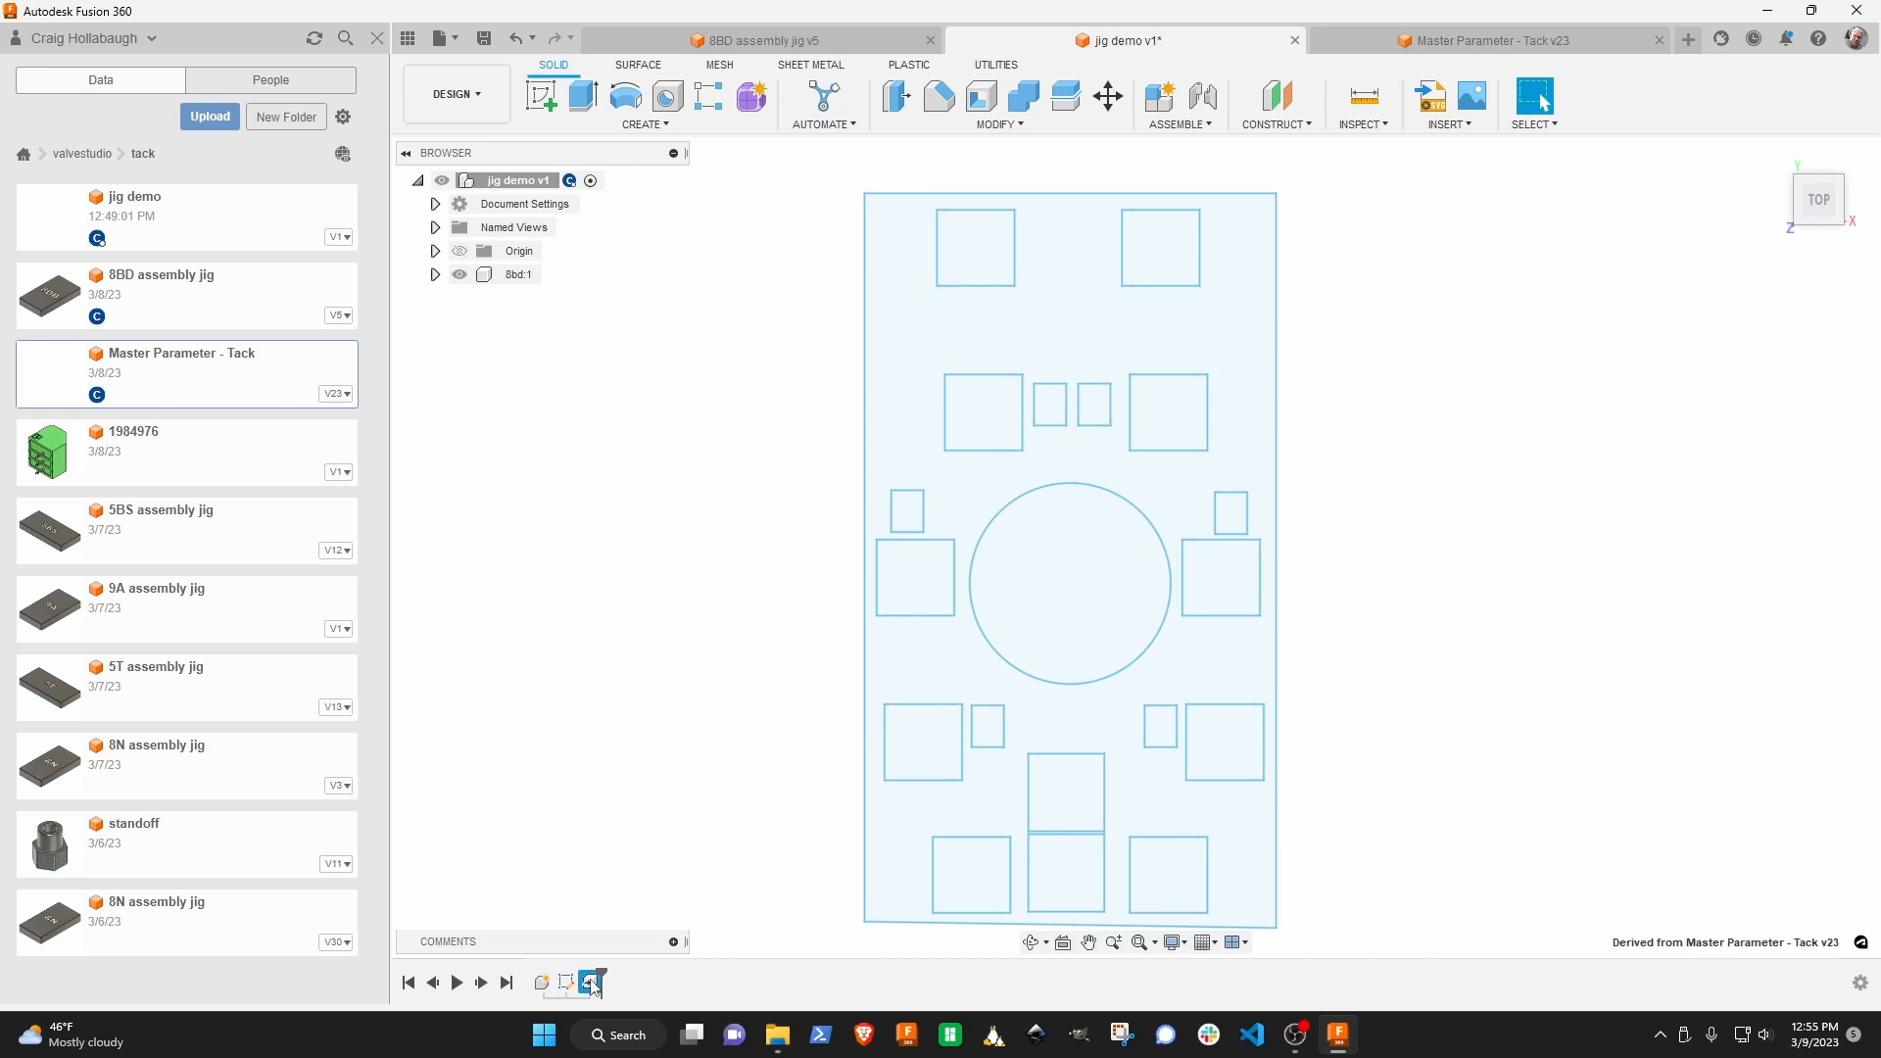
Reorder the derive feature to the start of the timeline and save the design with the version description User Saved.
drag(592, 983, 543, 985)
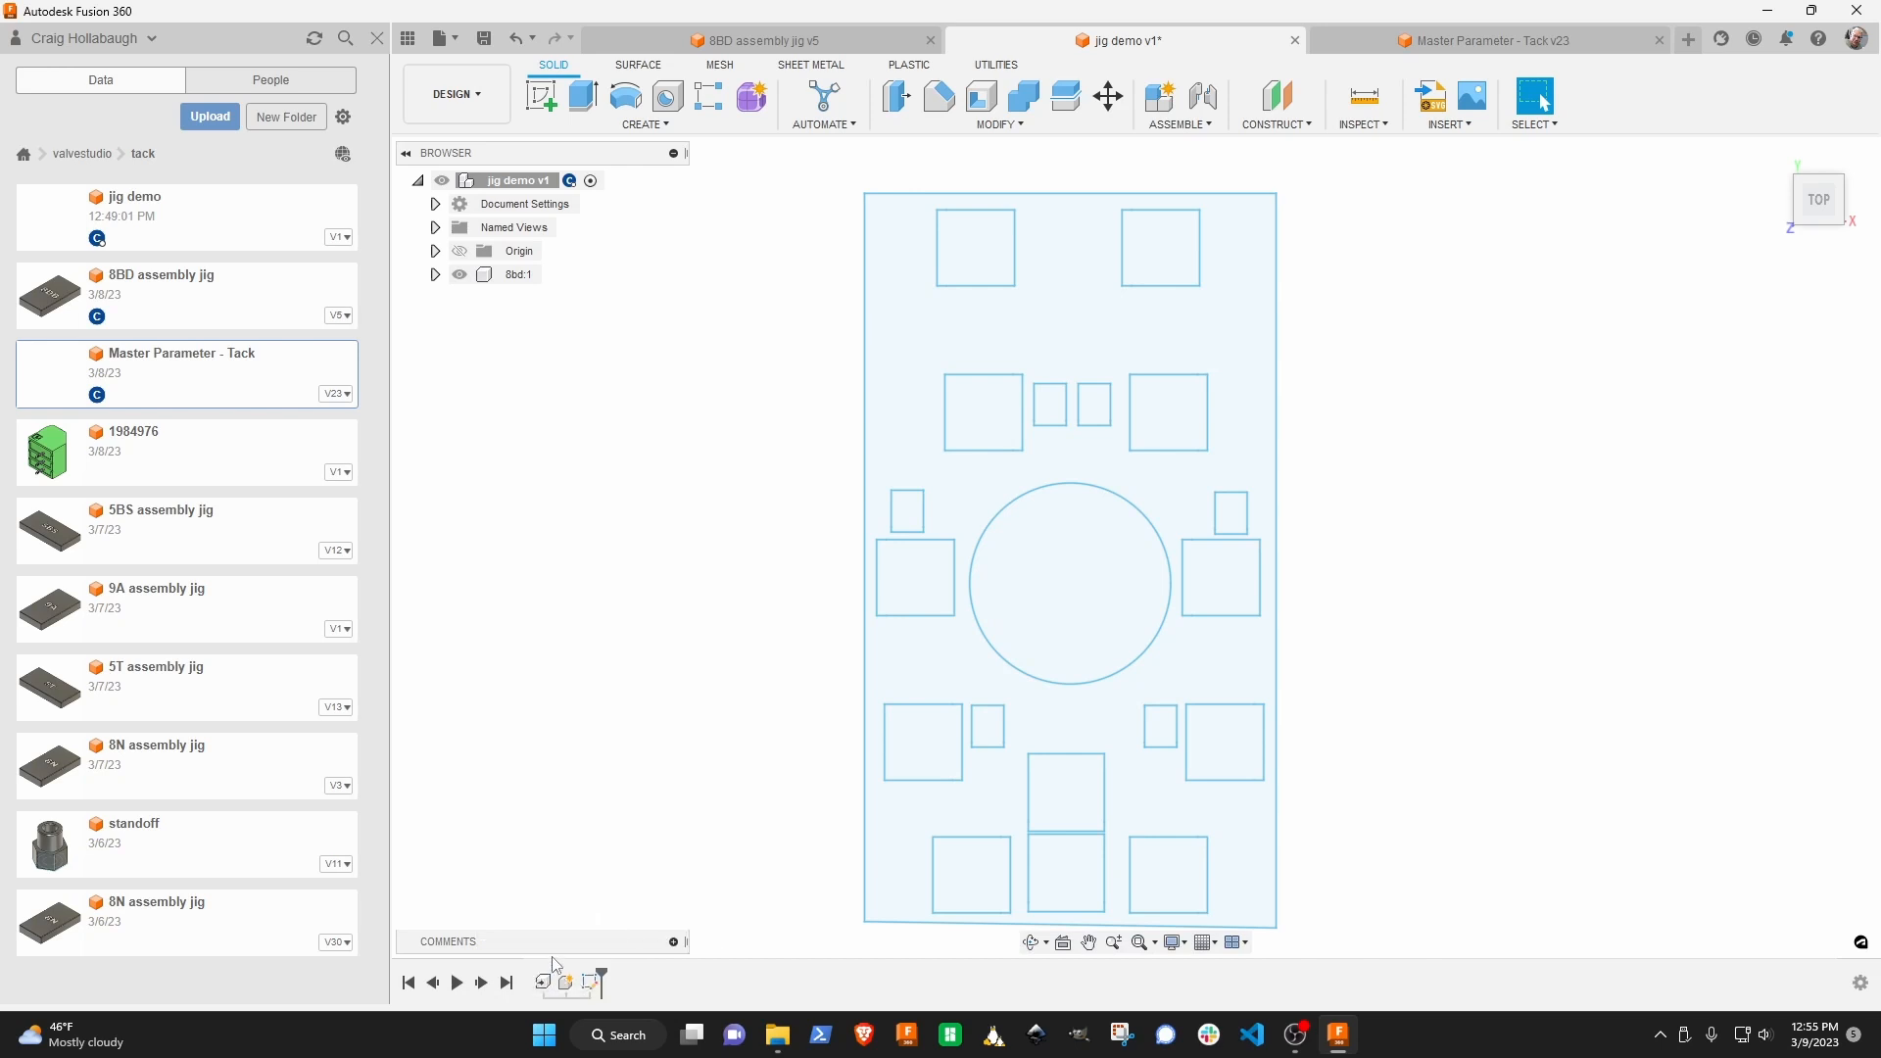
key(ctrl+s)
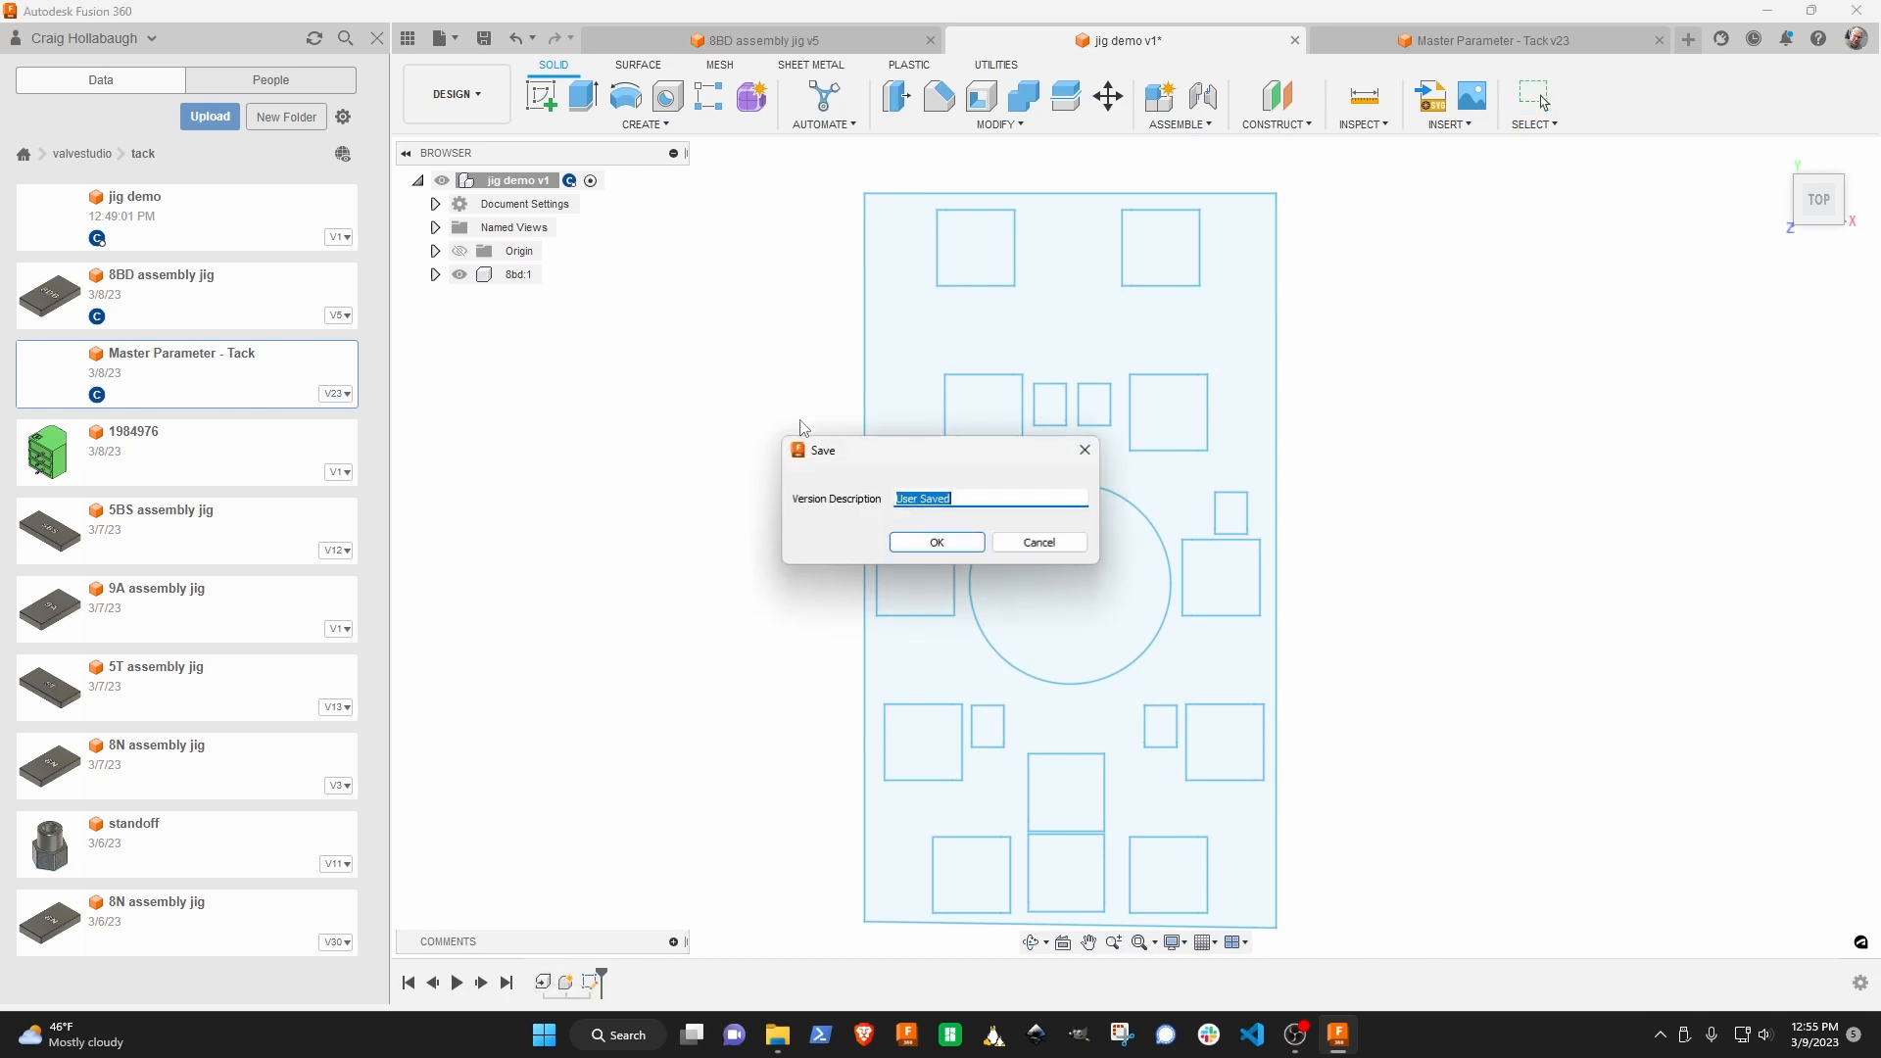
click(968, 540)
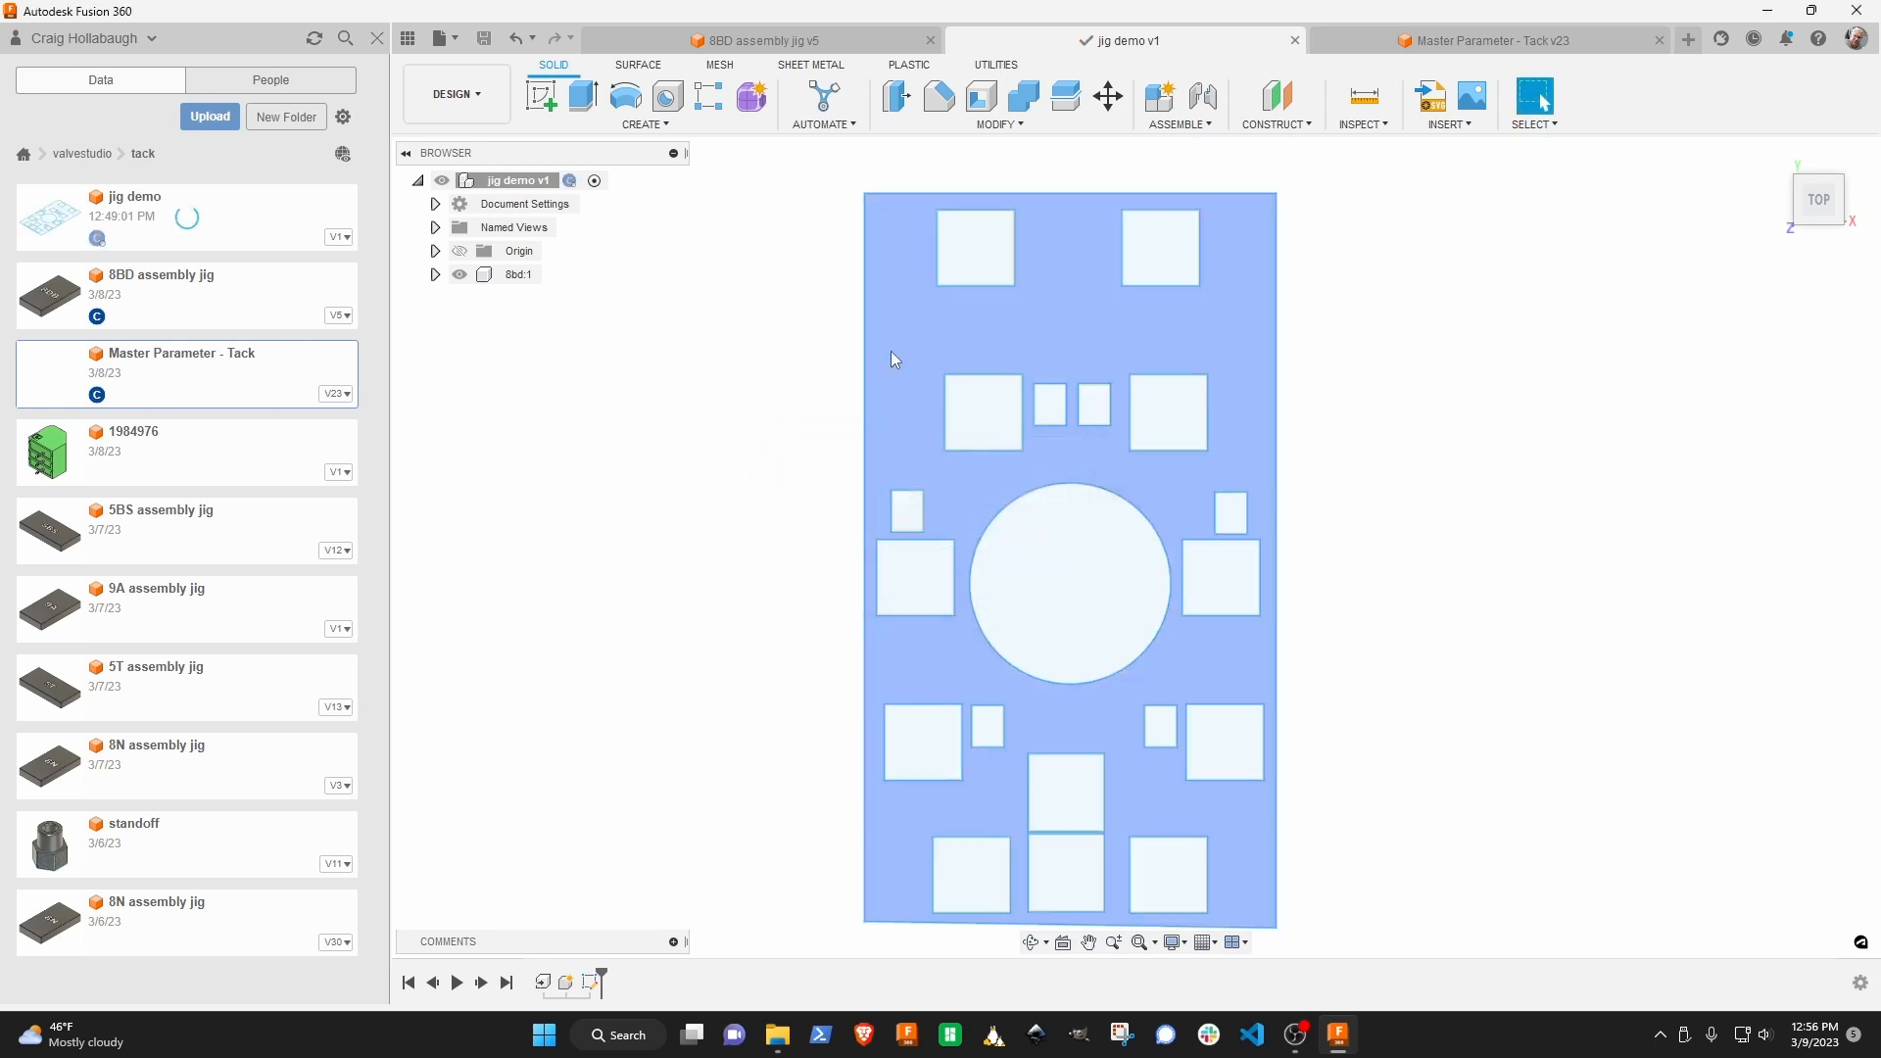
Reopen the 8bd board sketch for editing from the timeline.
scroll(964, 302, up, 3)
scroll(964, 302, down, 2)
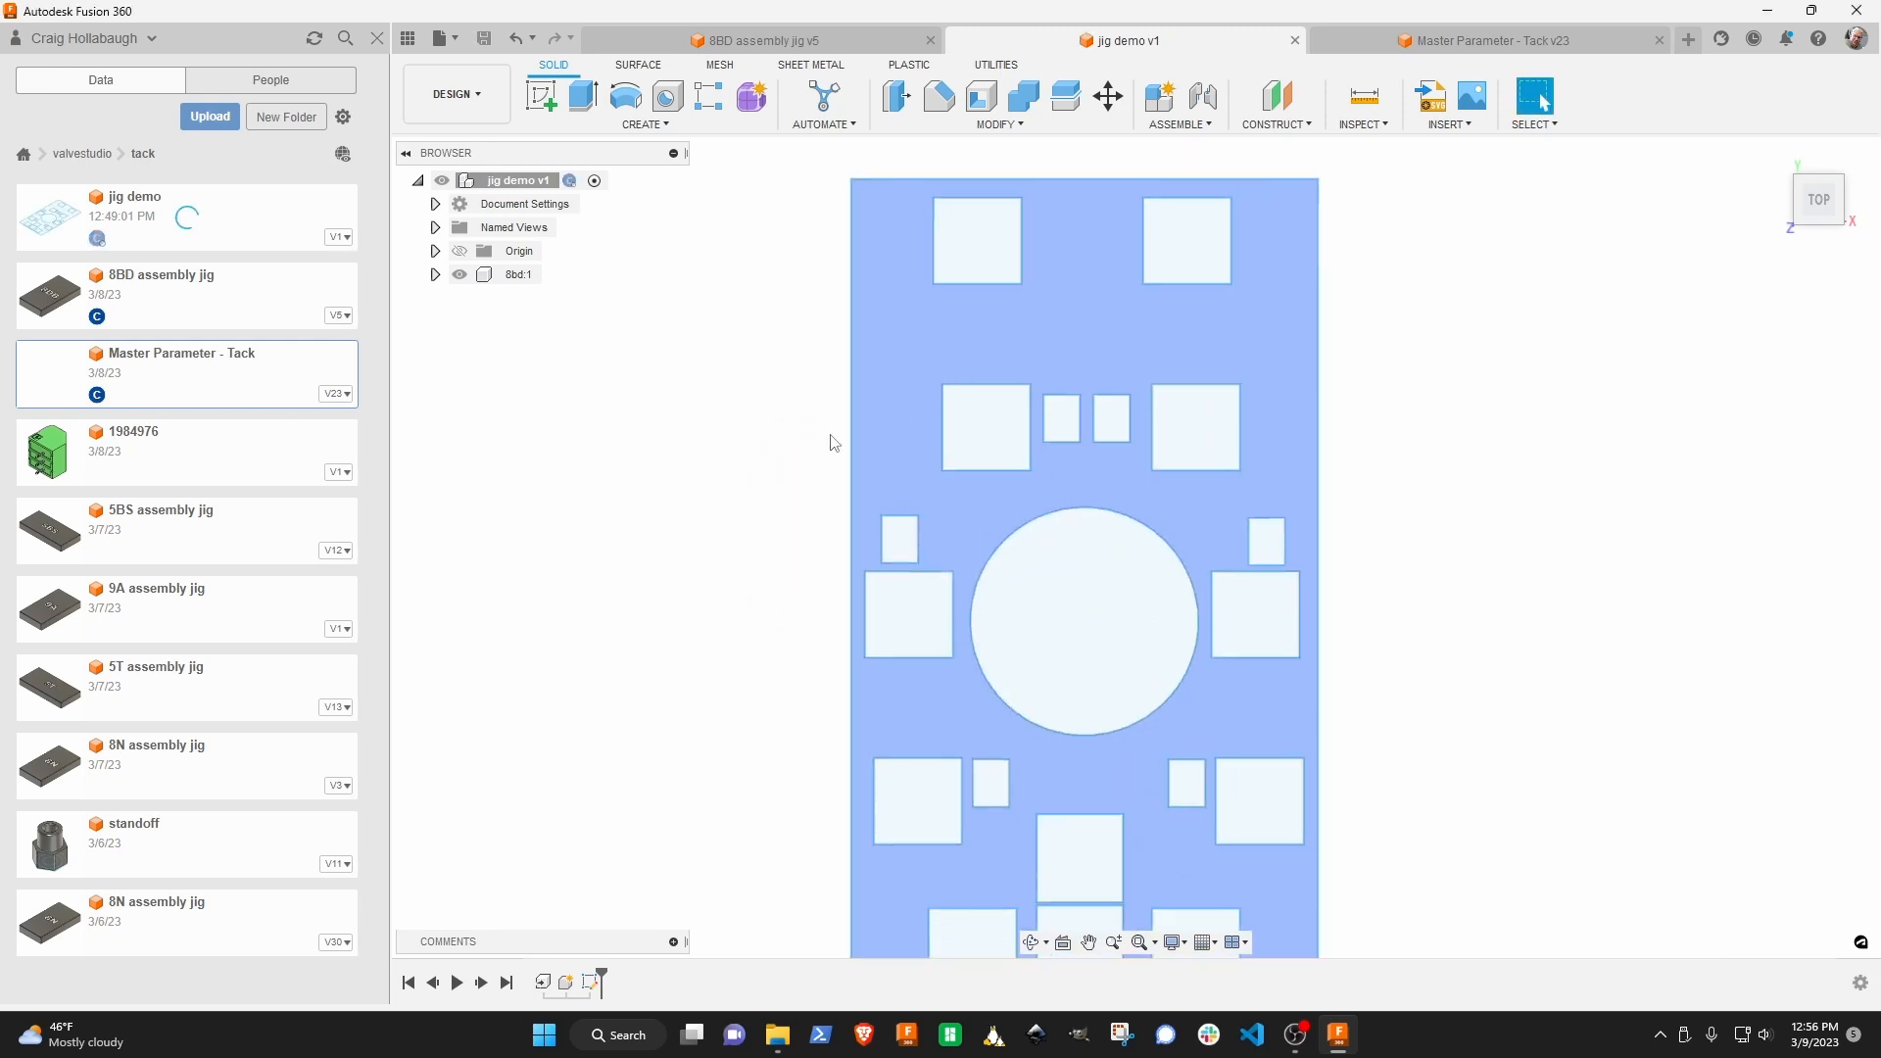
double_click(592, 980)
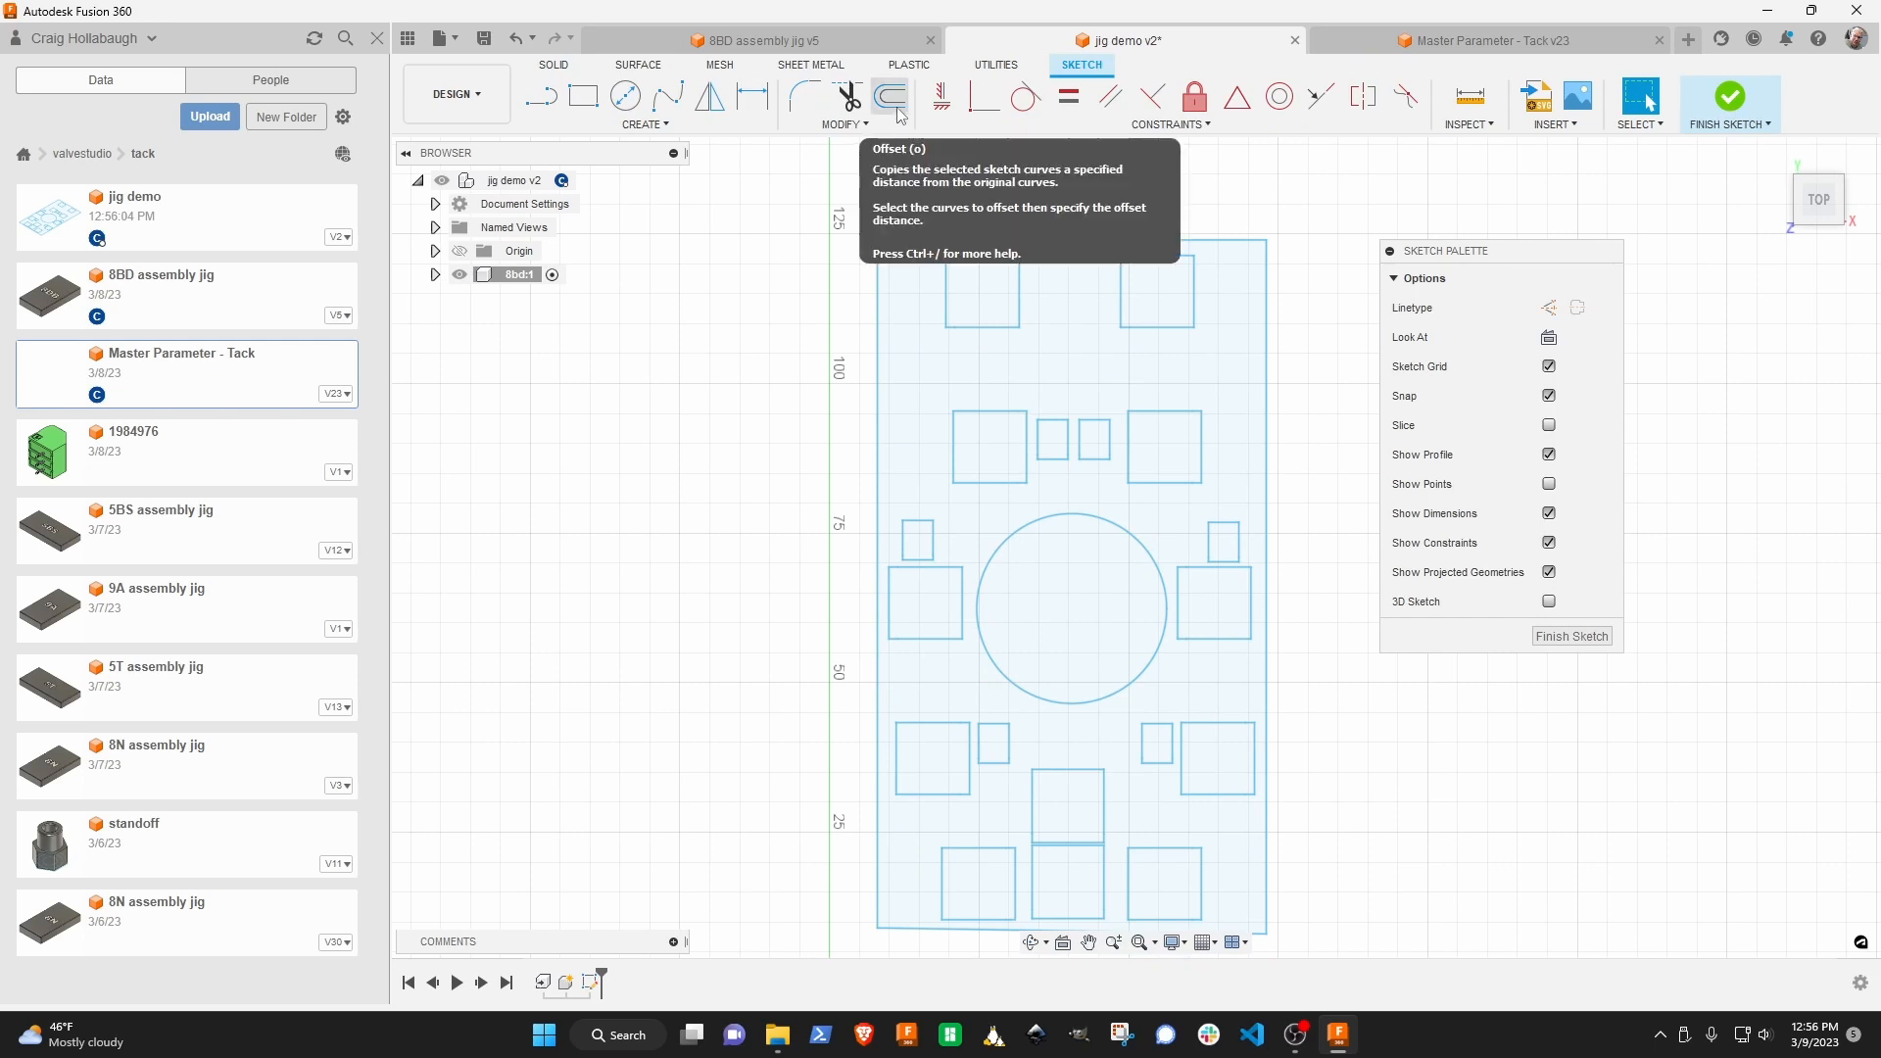
middle_drag(1301, 429, 1270, 390)
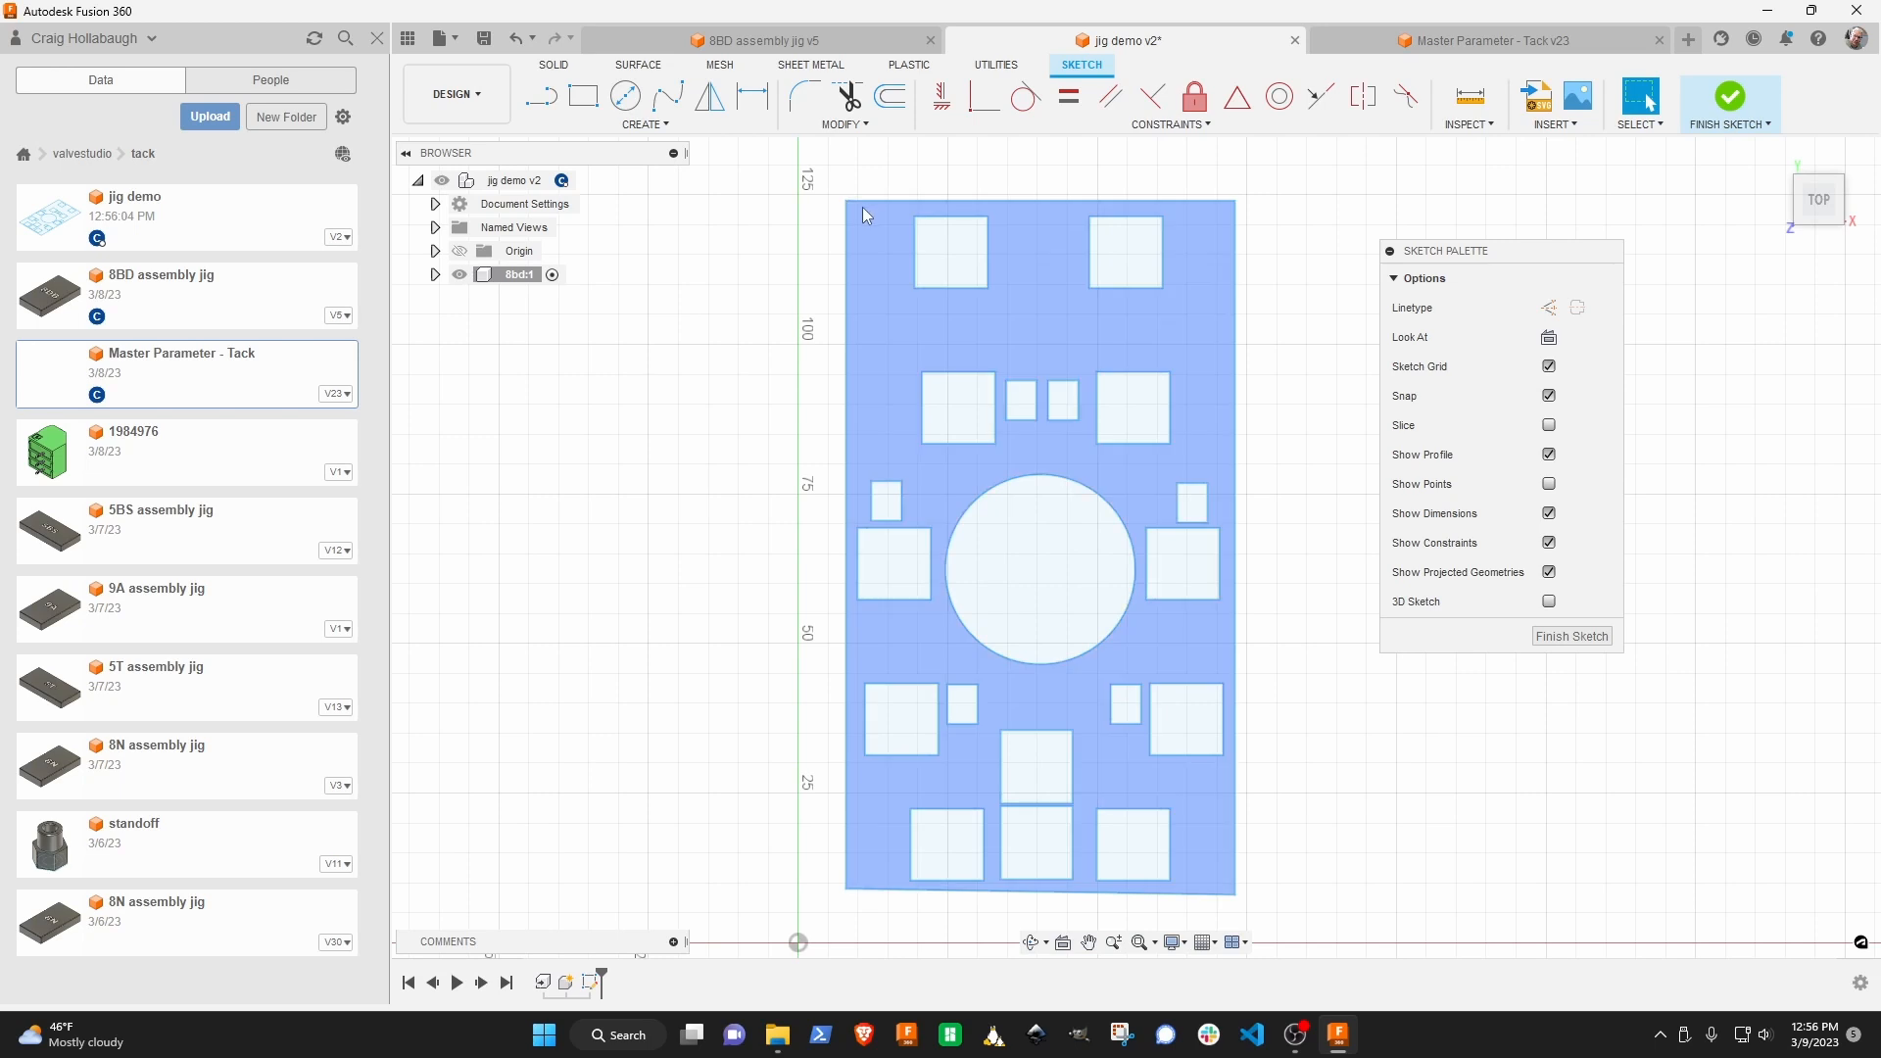
Finish the board sketch and extrude the board outline with all its component profiles 15 mm as a new body.
click(1573, 637)
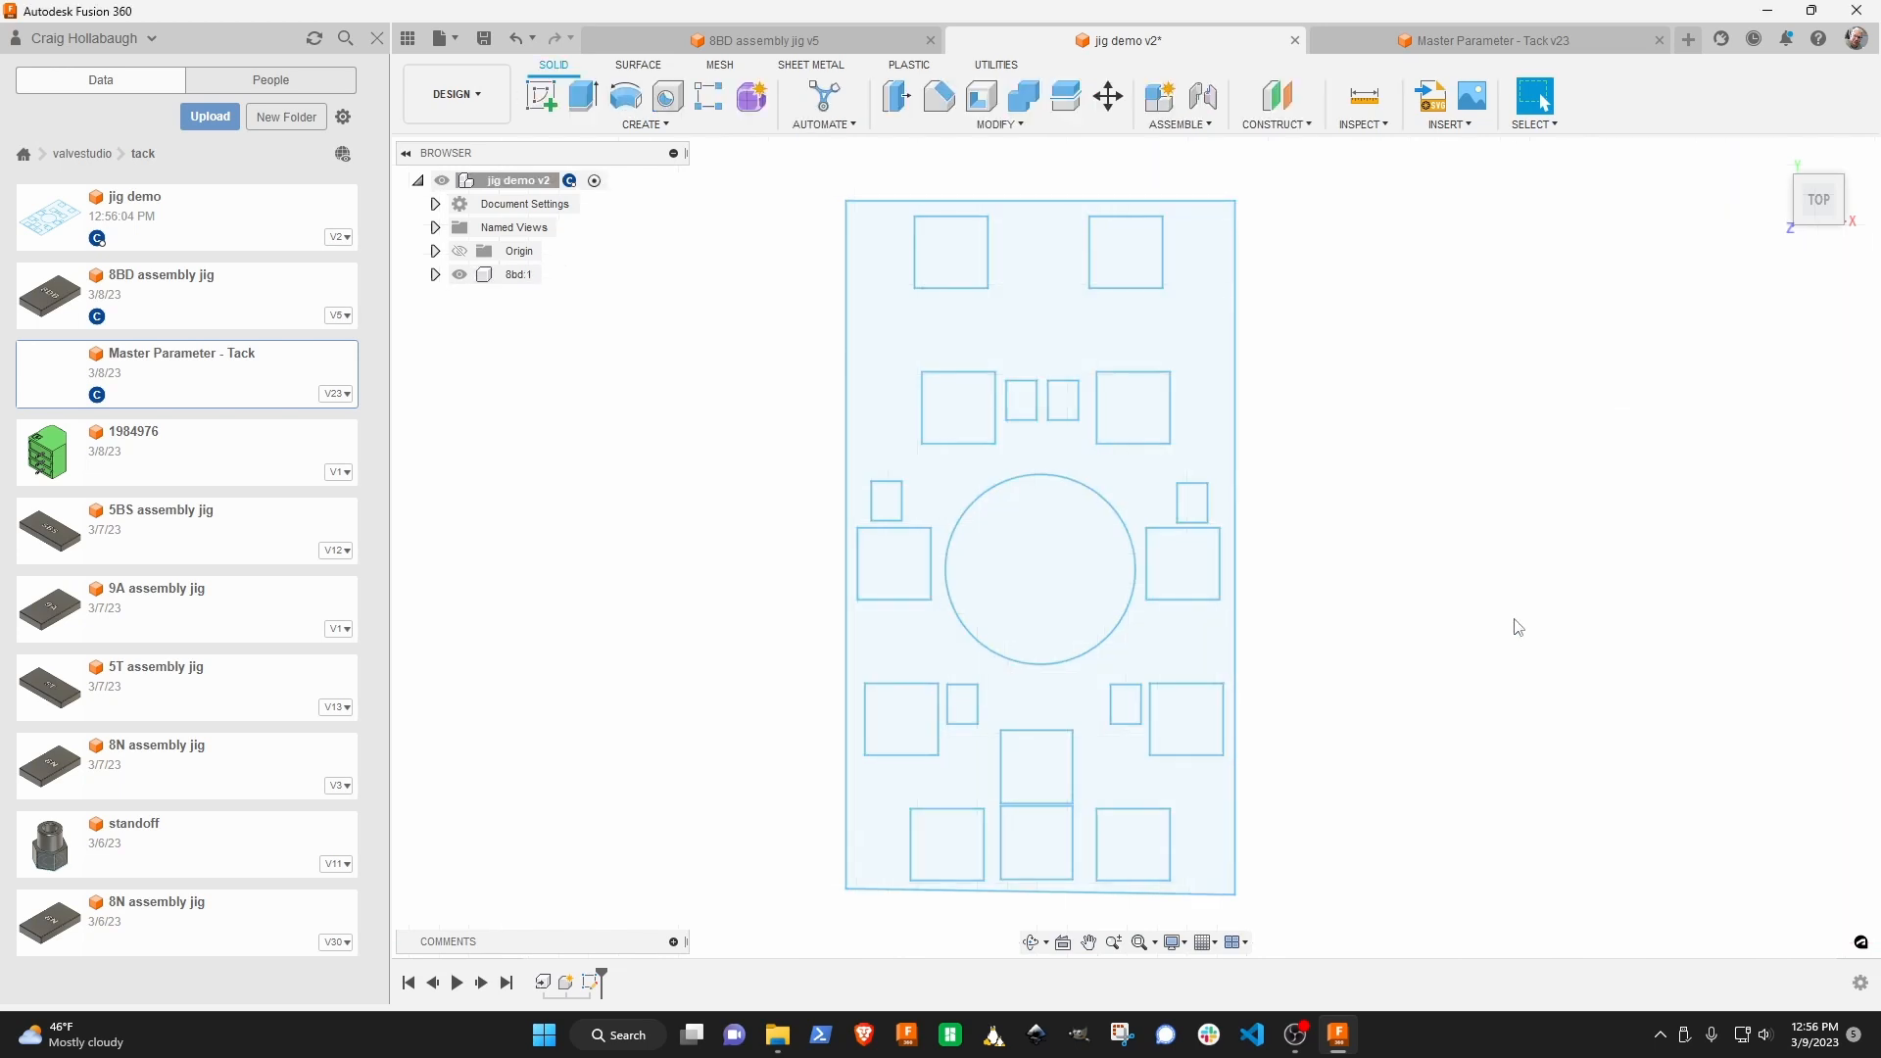
mouse_move(741, 424)
shift+middle_down()
mouse_move(711, 370)
mouse_move(725, 353)
shift+middle_up()
key(e)
mouse_move(796, 207)
mouse_down()
mouse_move(963, 392)
mouse_move(1265, 854)
mouse_move(1282, 938)
mouse_up()
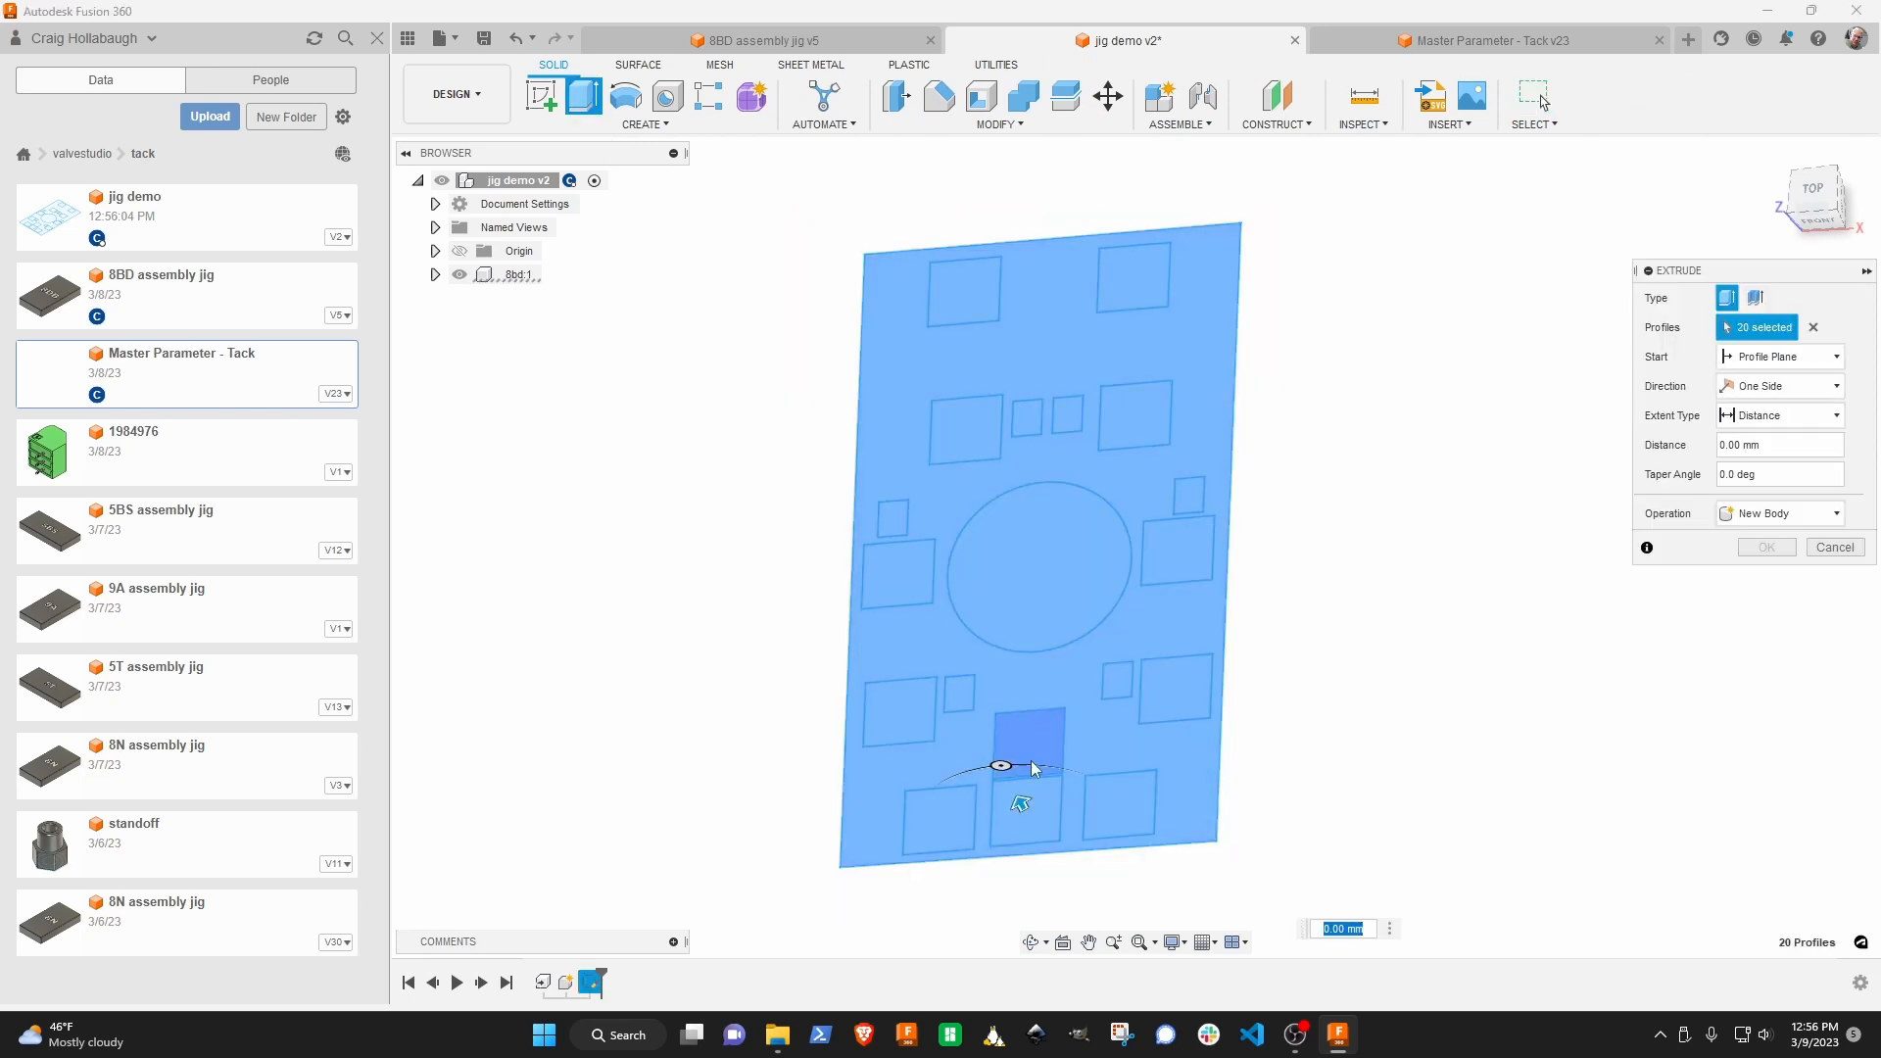
drag(1020, 803, 995, 766)
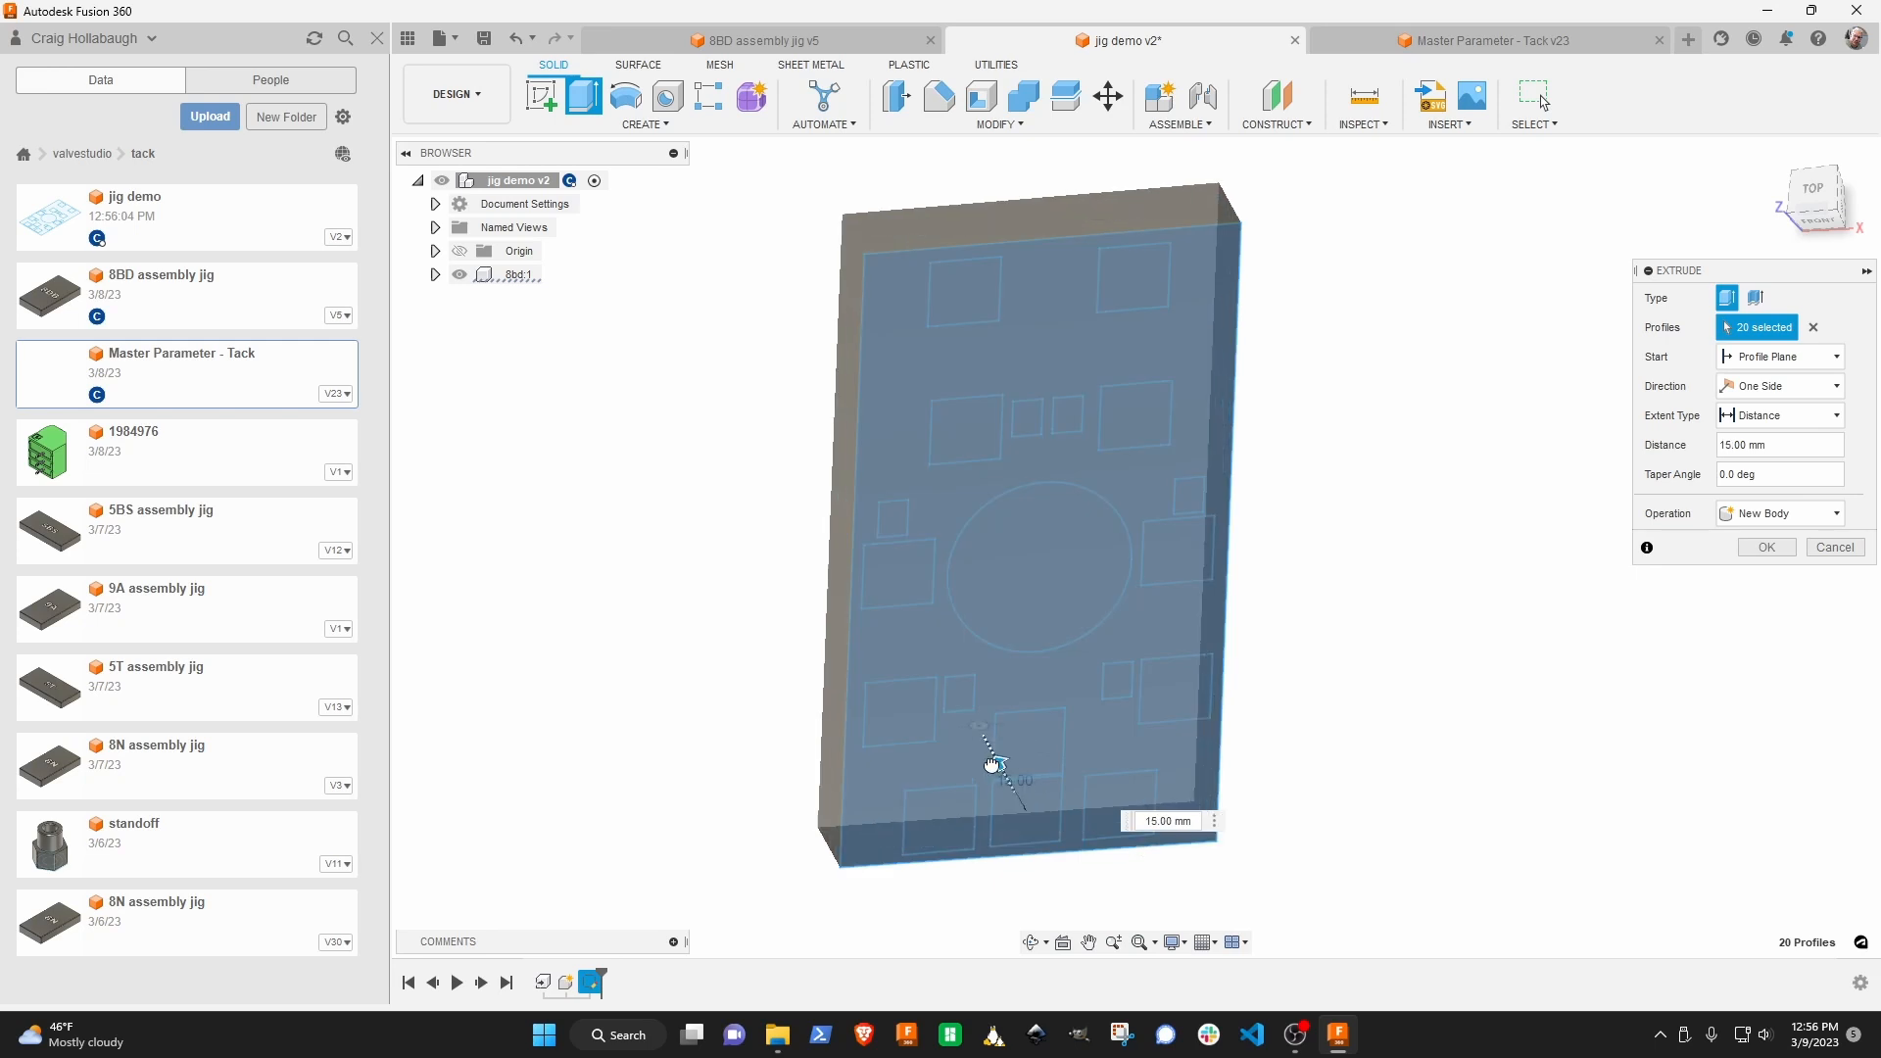
shift+middle_drag(991, 769, 913, 647)
shift+middle_drag(917, 548, 970, 579)
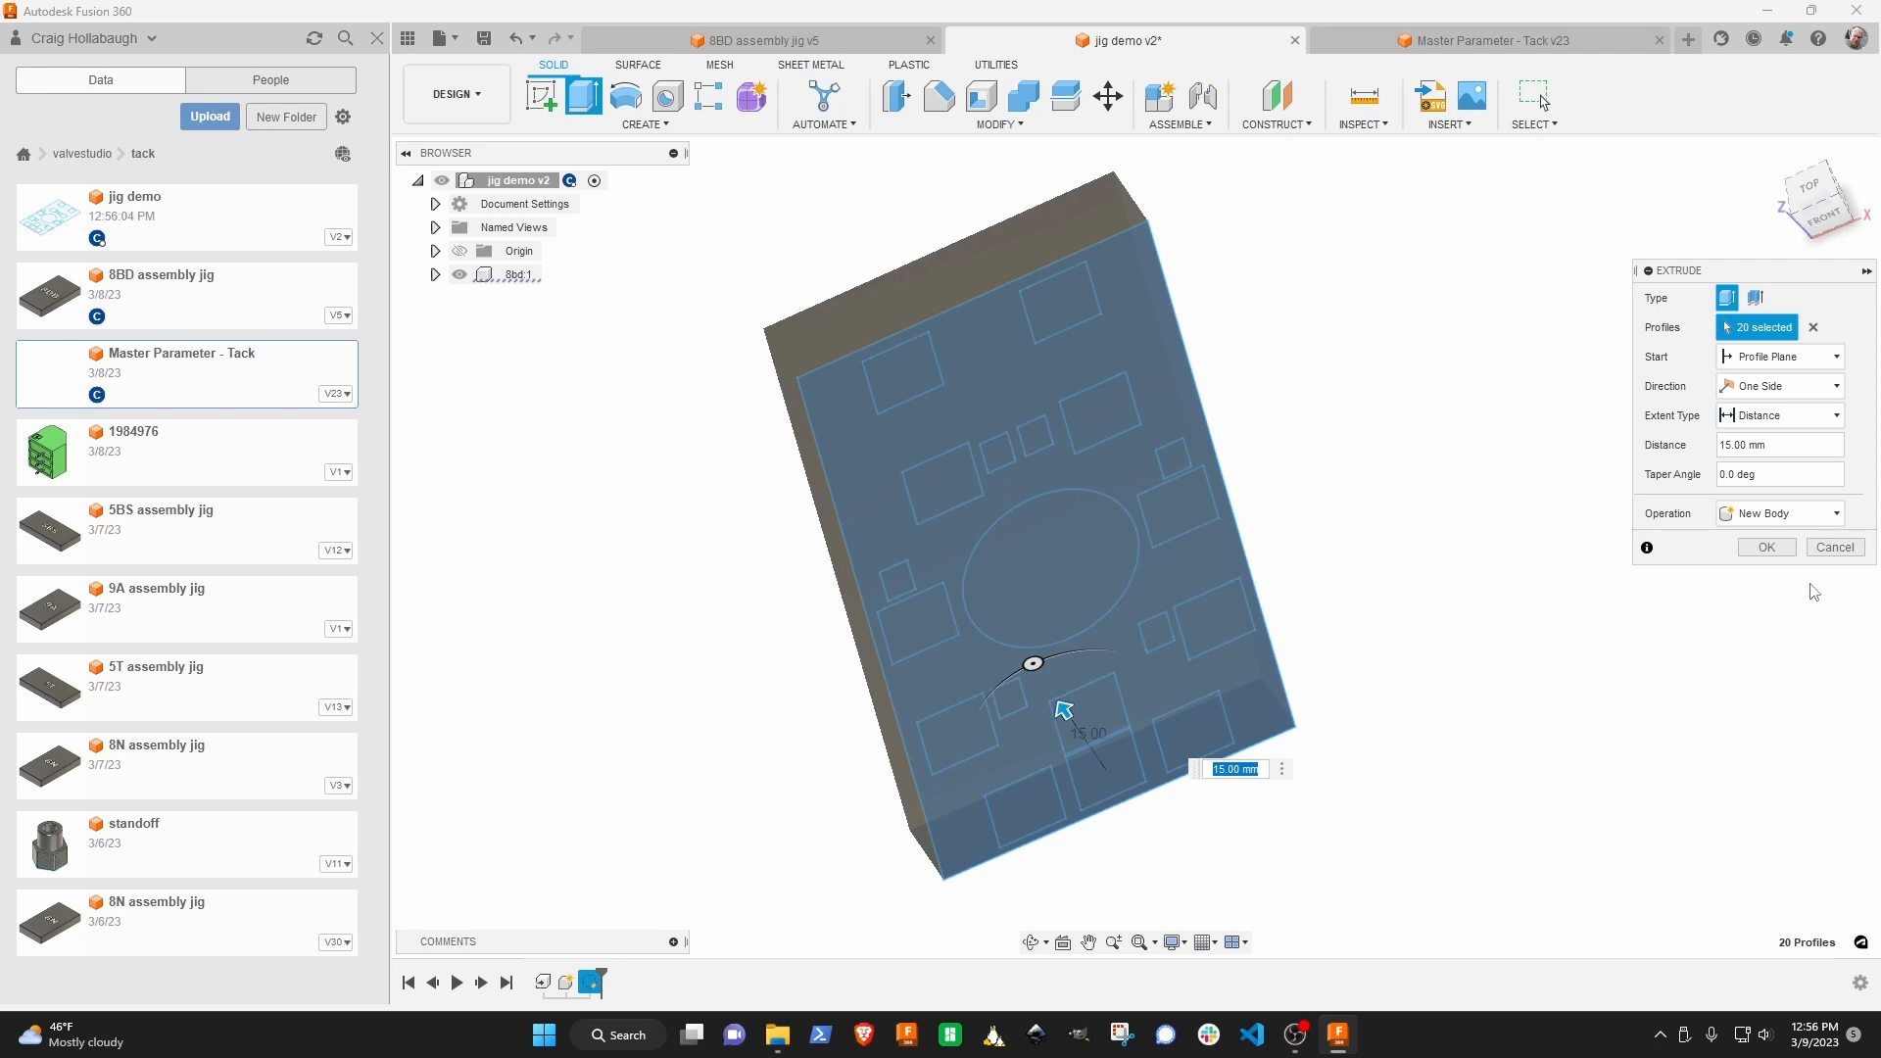
click(1767, 548)
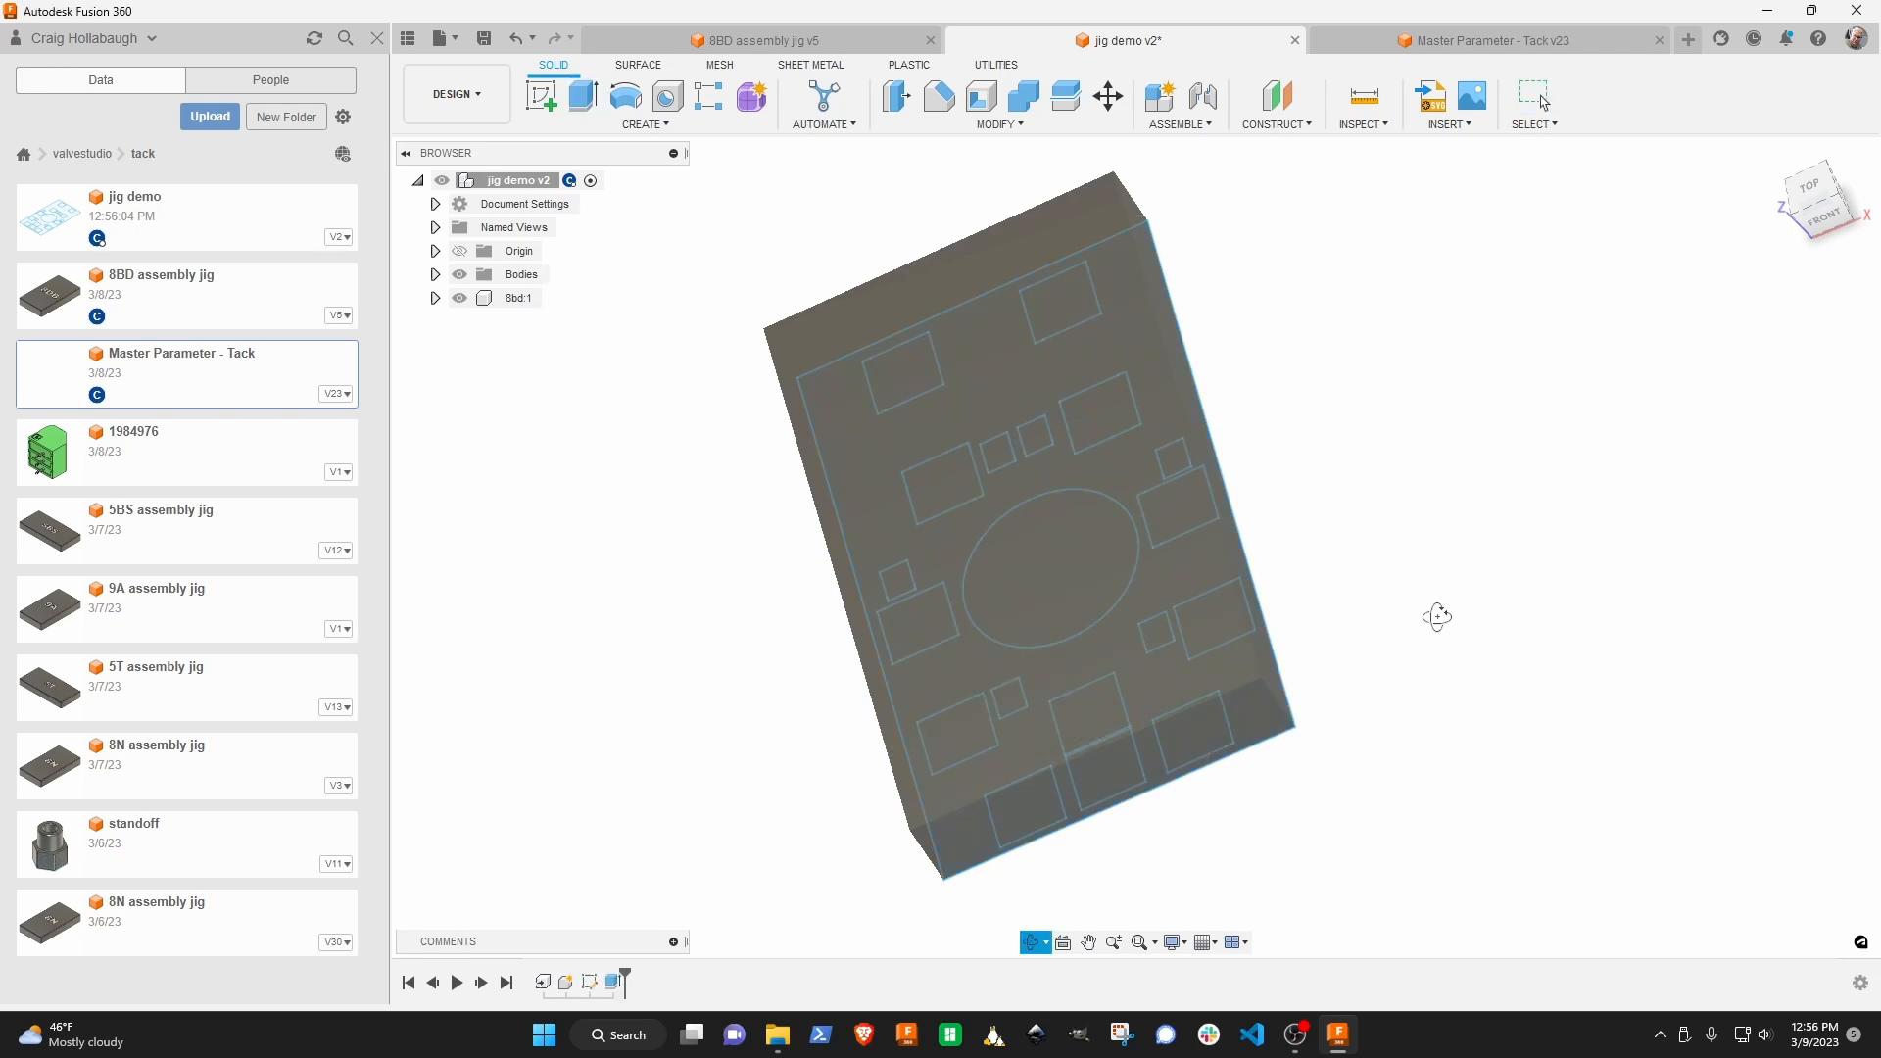
drag(1437, 615, 1223, 452)
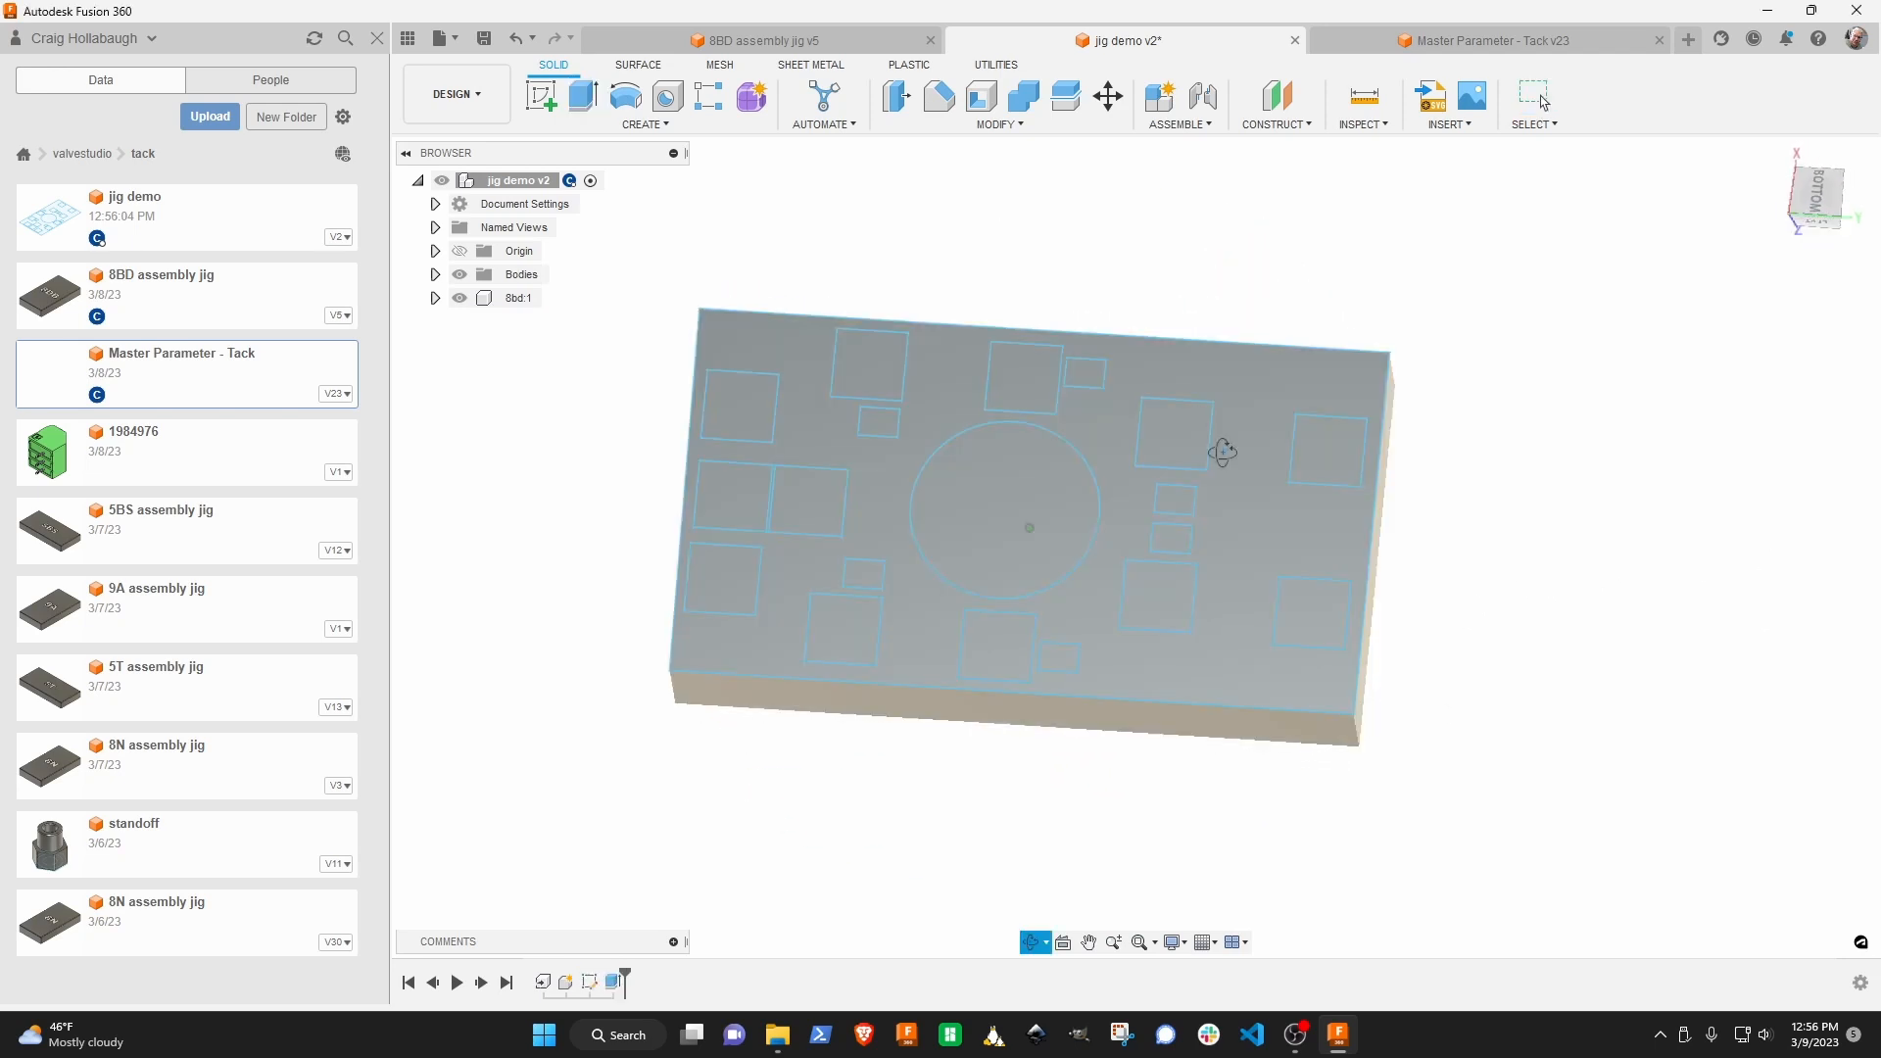
shift+middle_drag(1222, 452, 1285, 449)
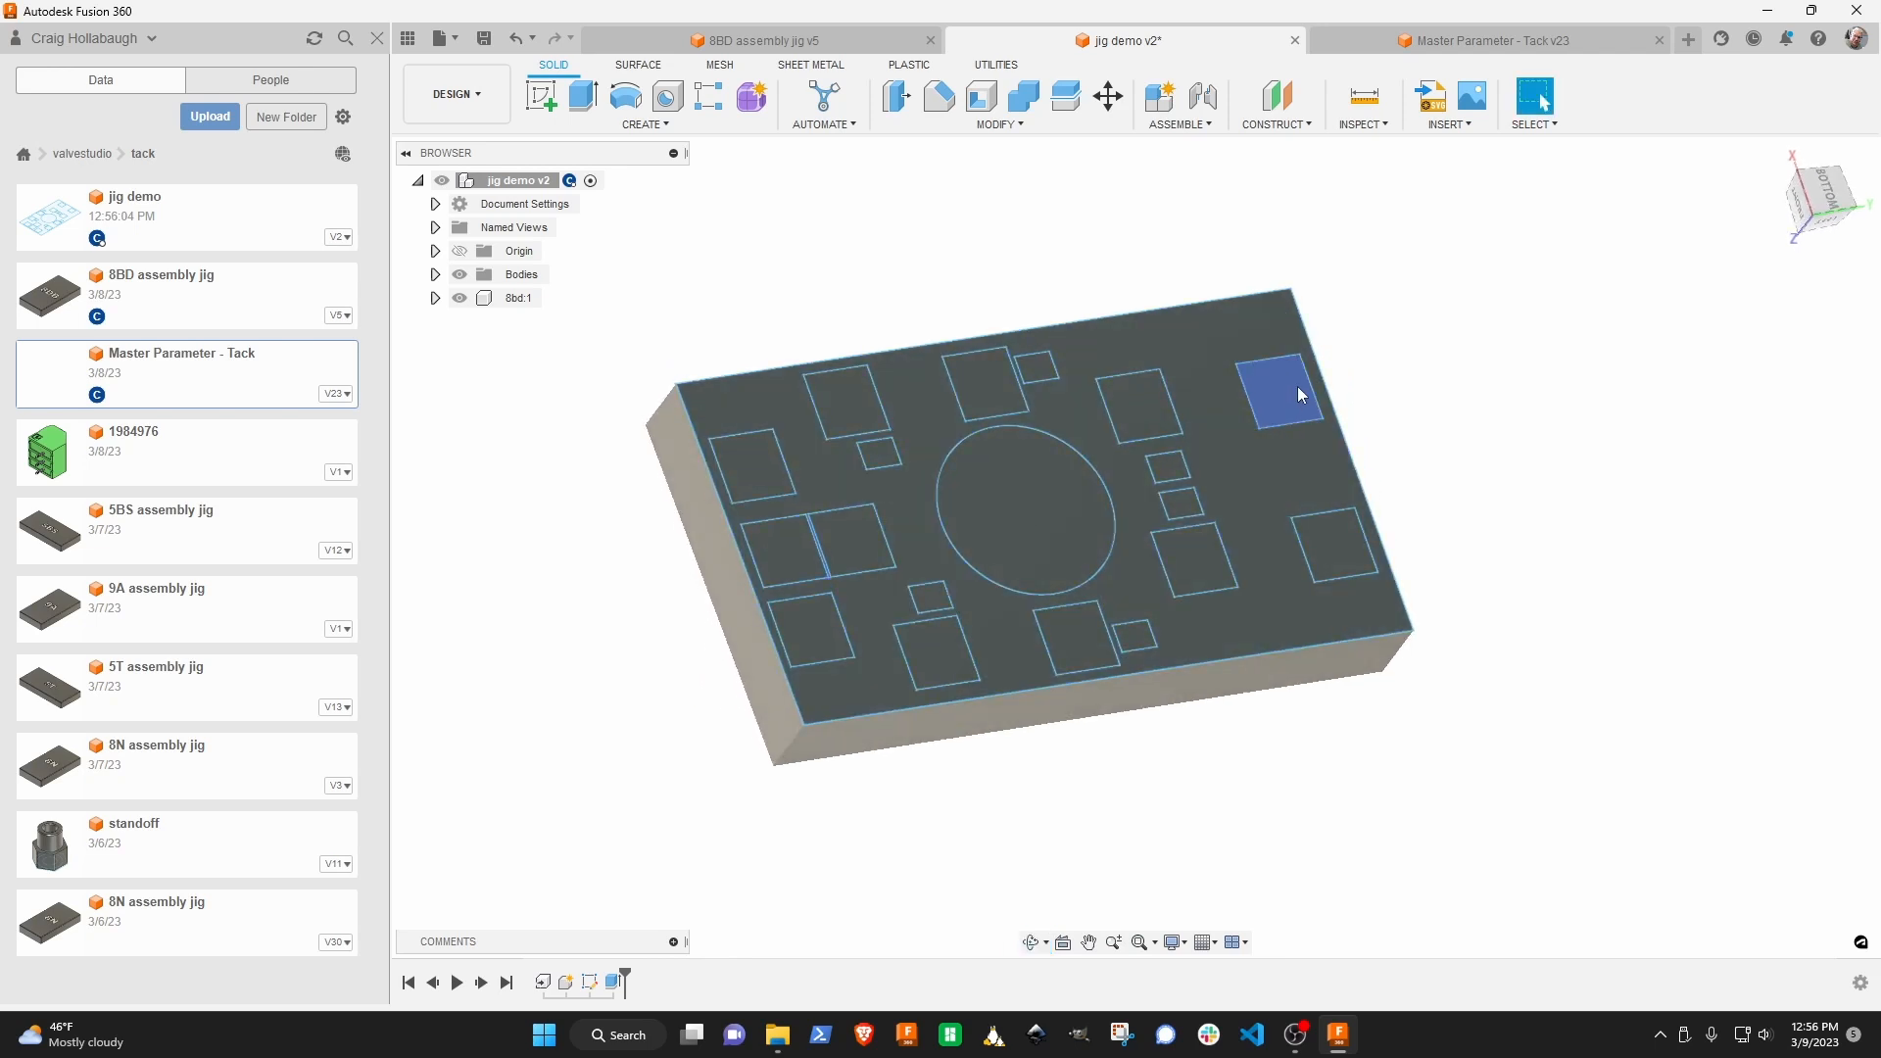
click(583, 95)
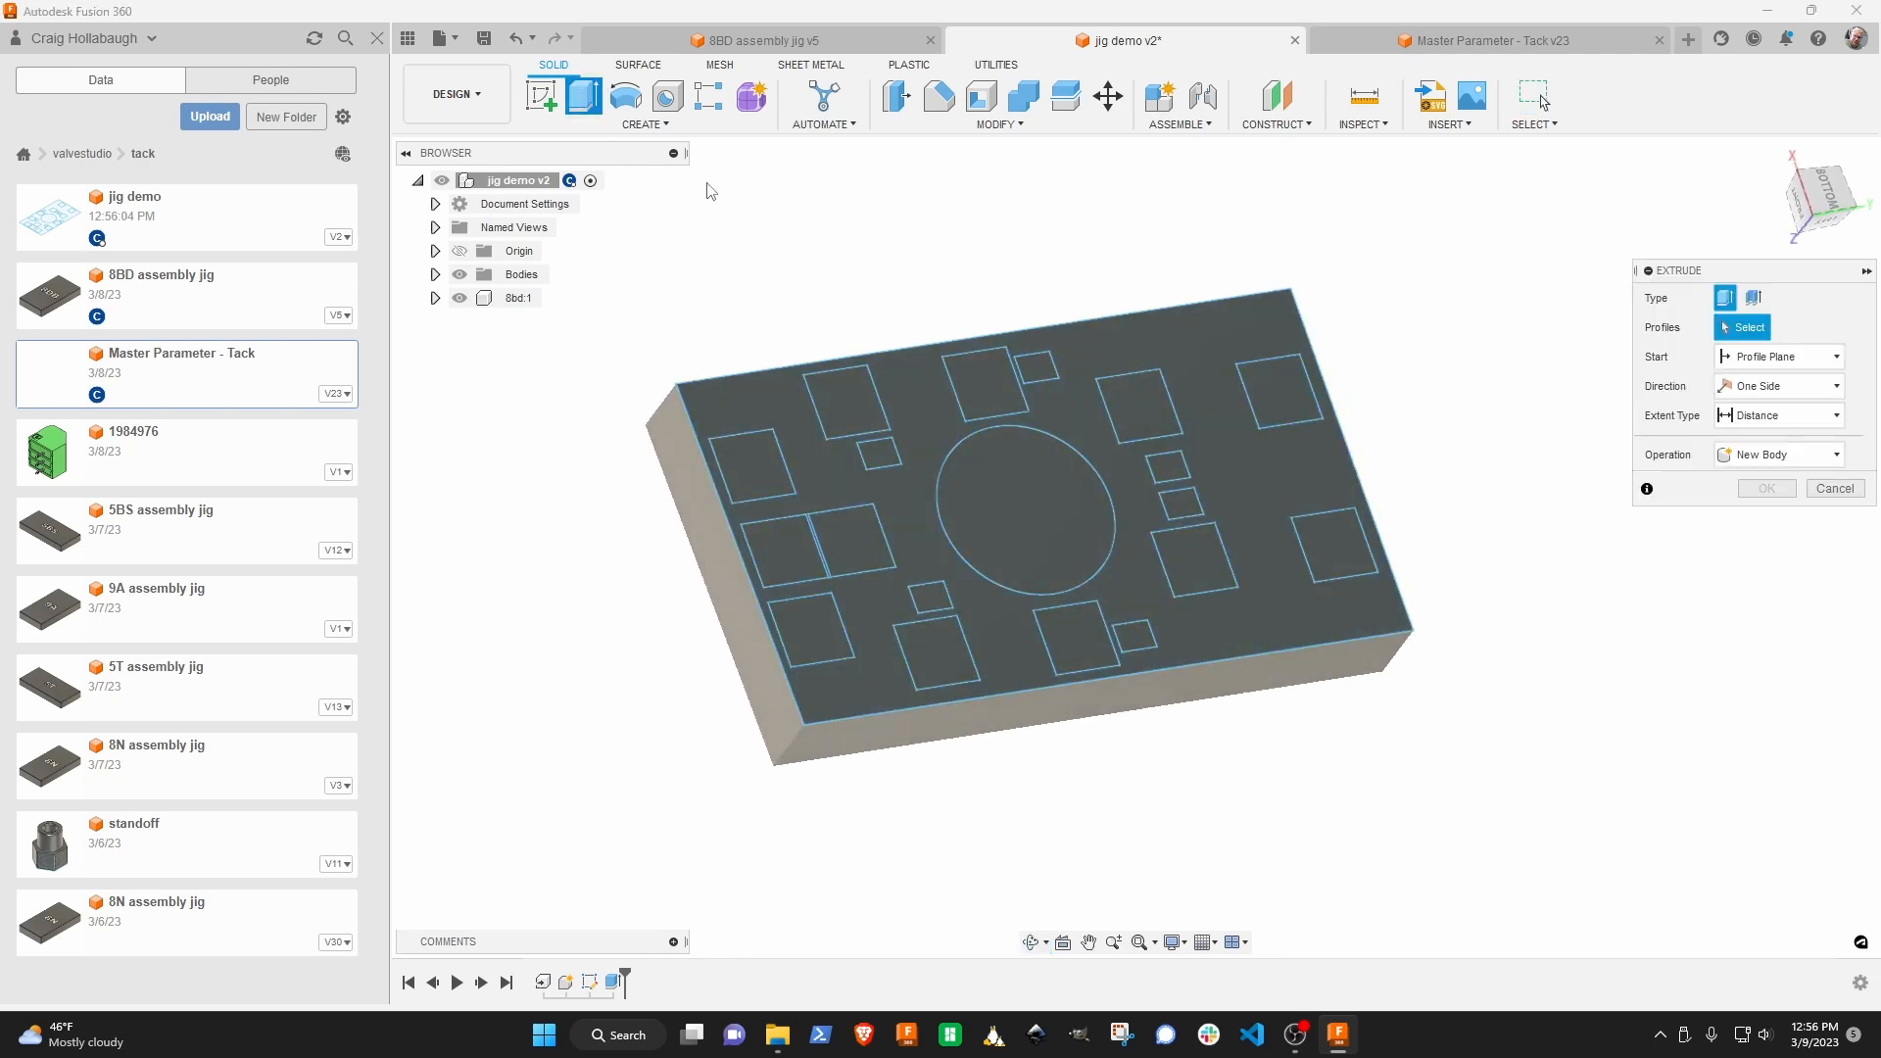
click(1281, 401)
drag(1276, 401, 1190, 397)
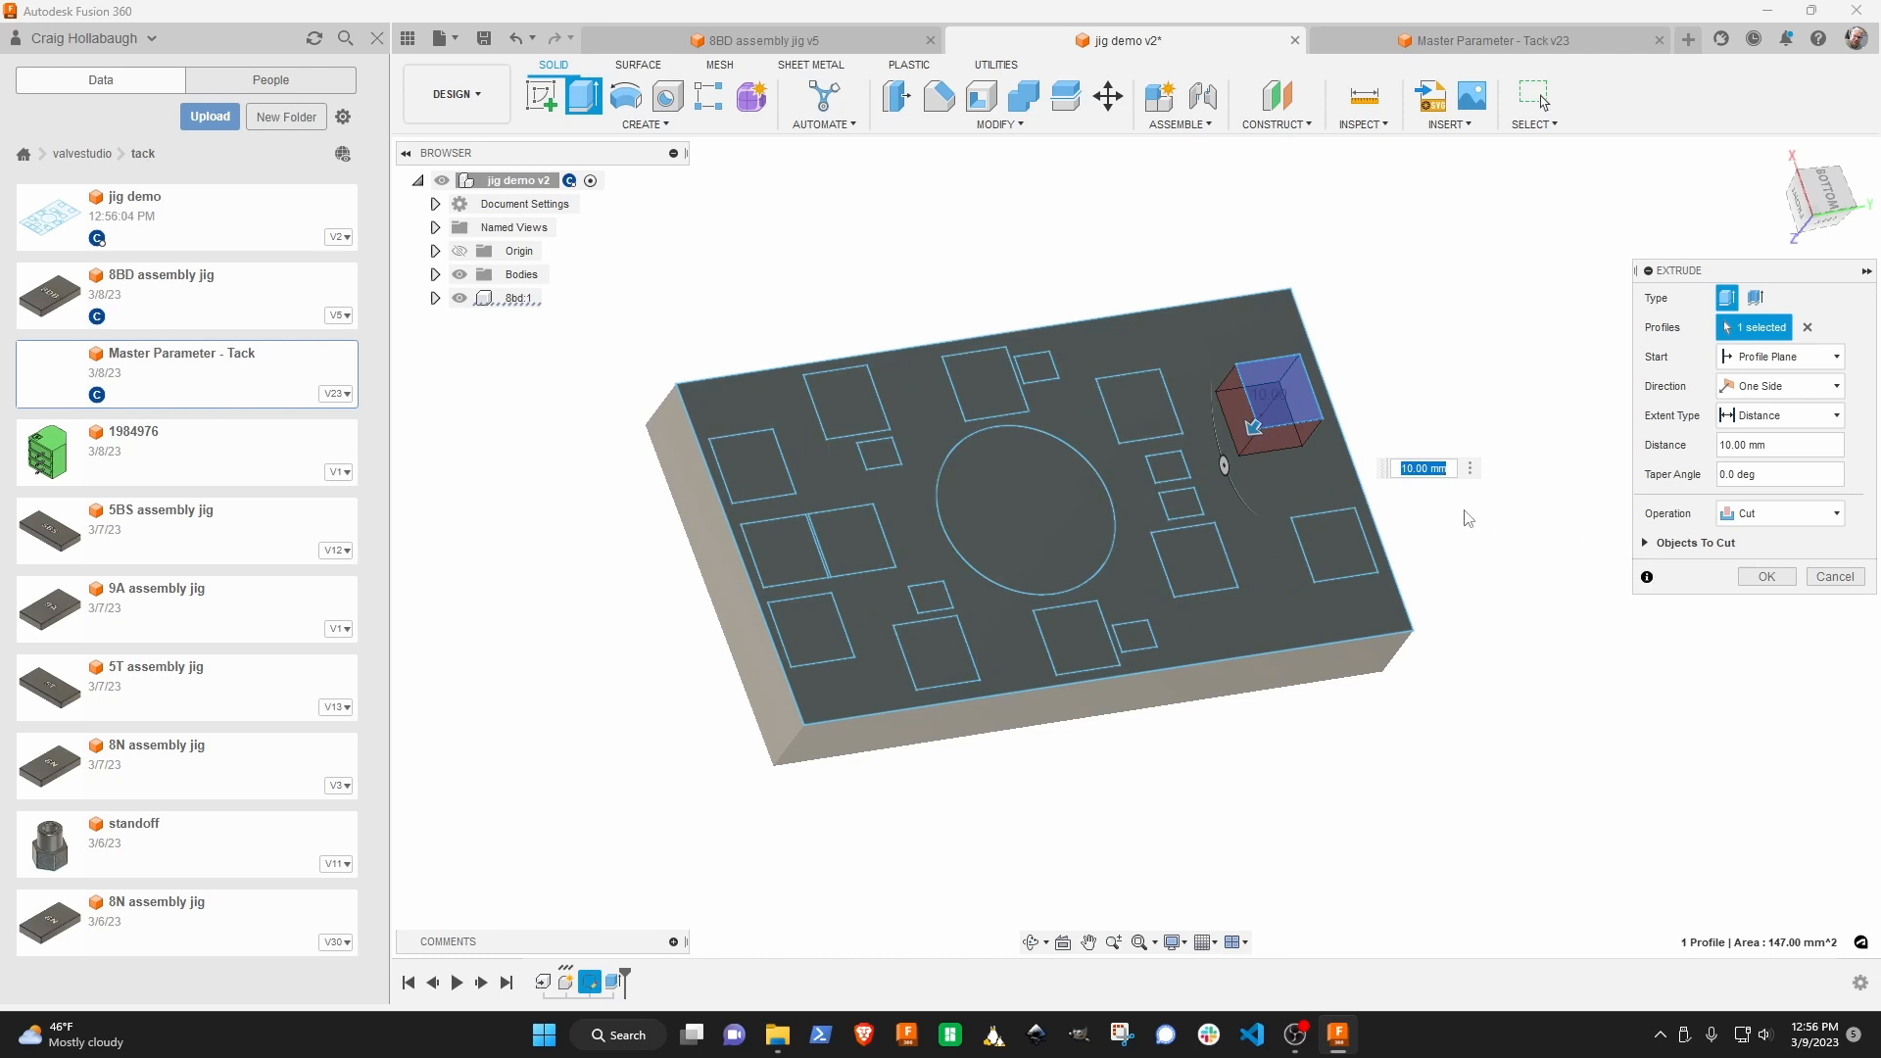
click(1836, 578)
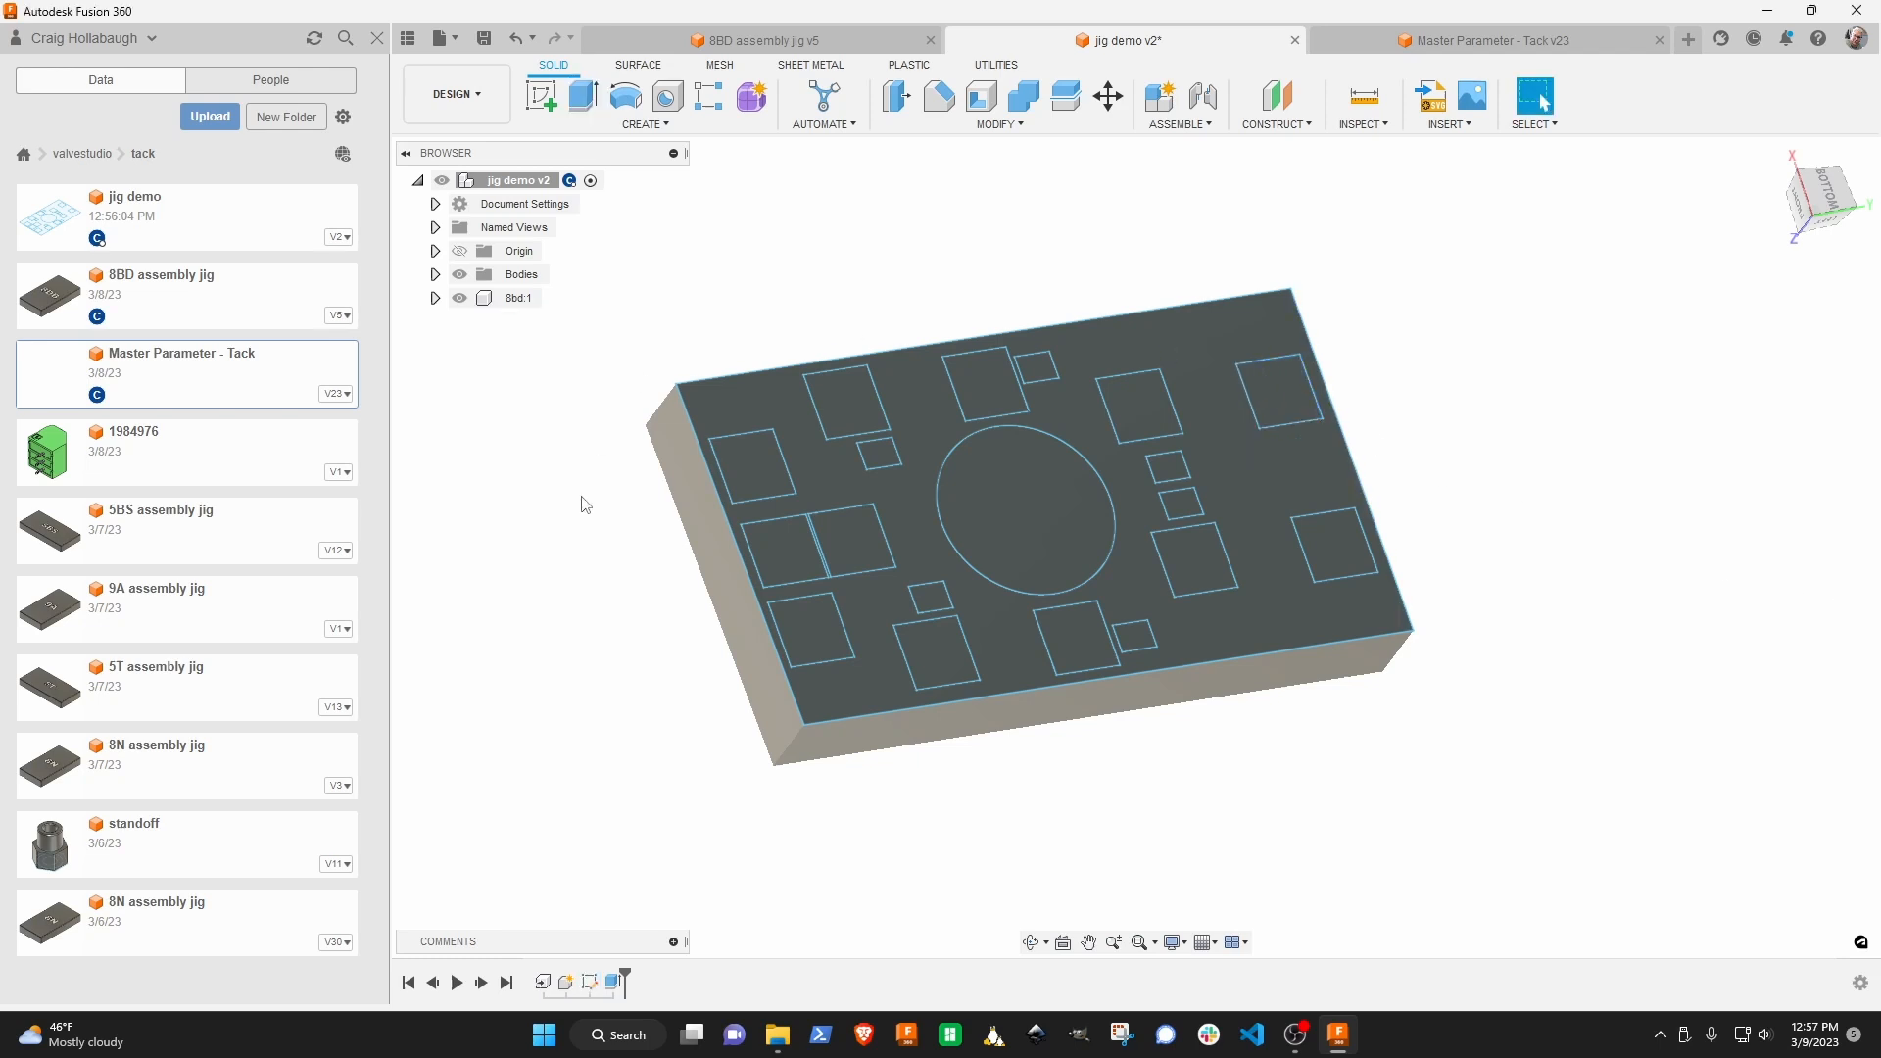
Delete the board extrusion and reopen the 8bd board sketch for editing in top view.
right_click(614, 982)
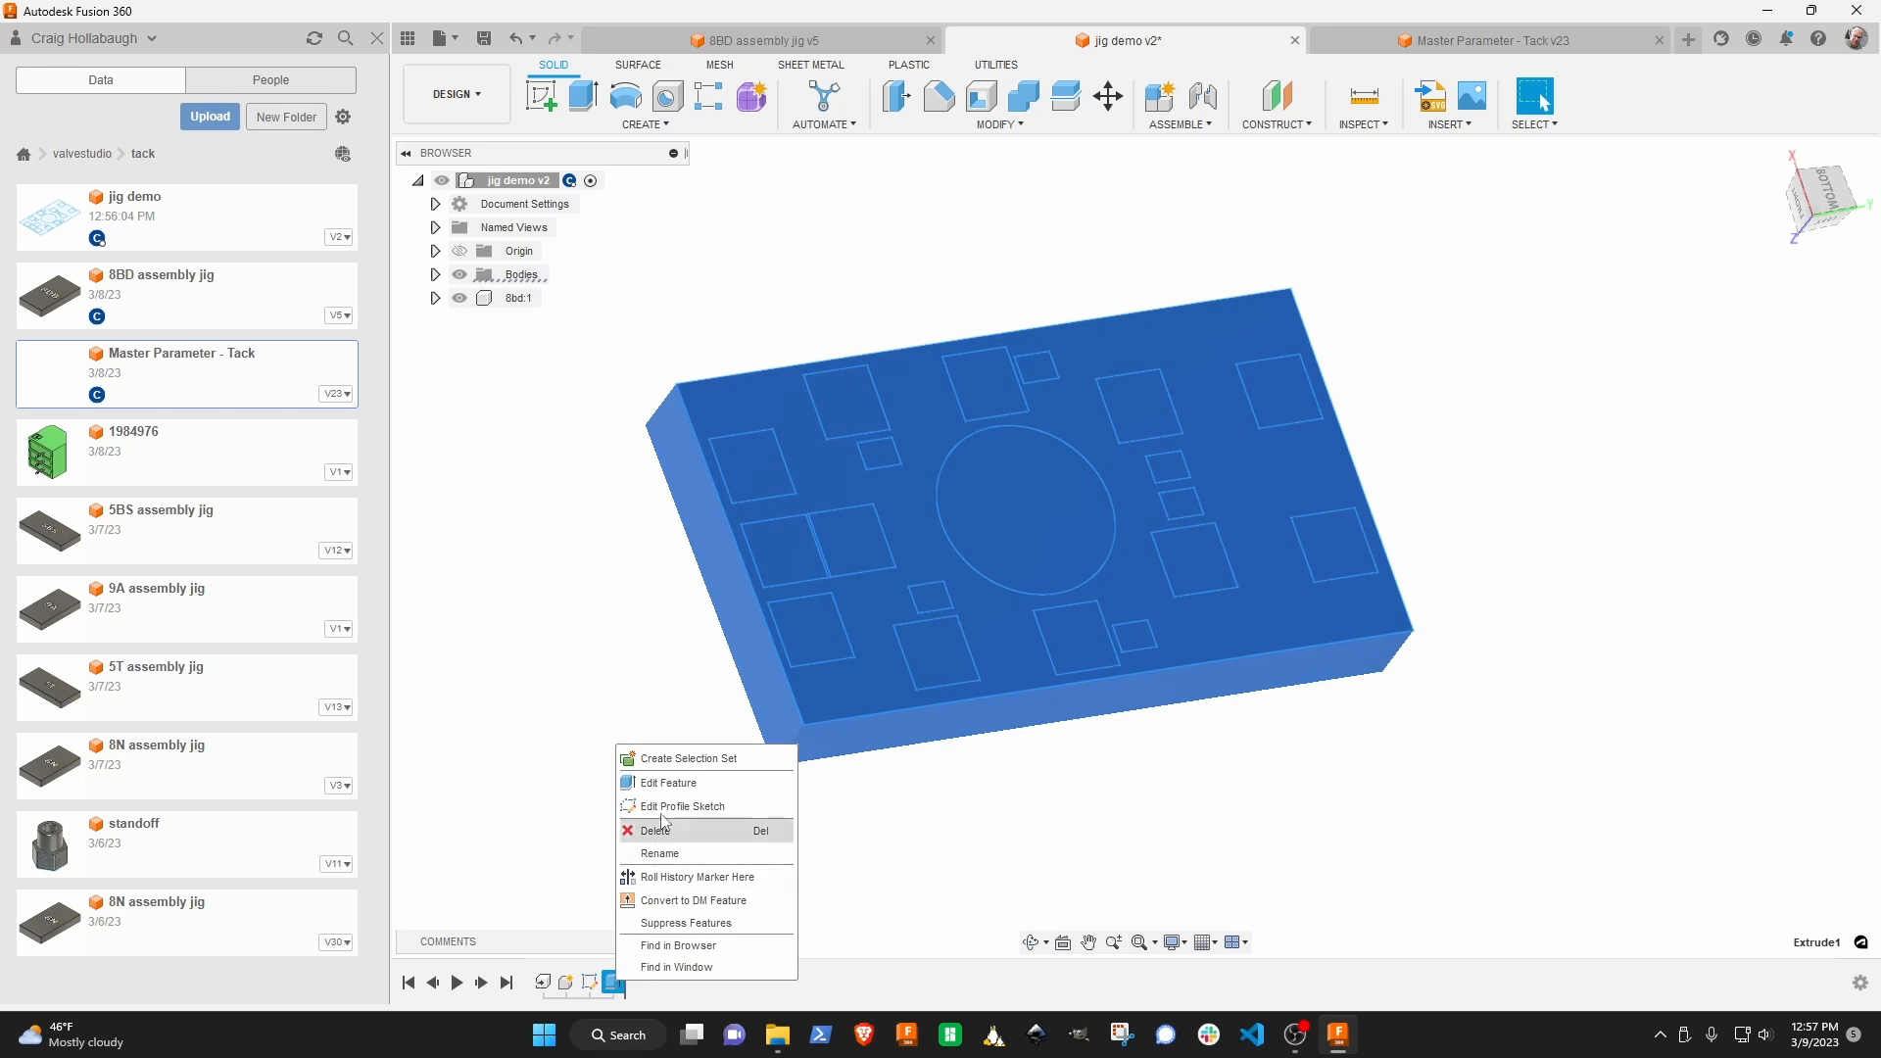
click(664, 830)
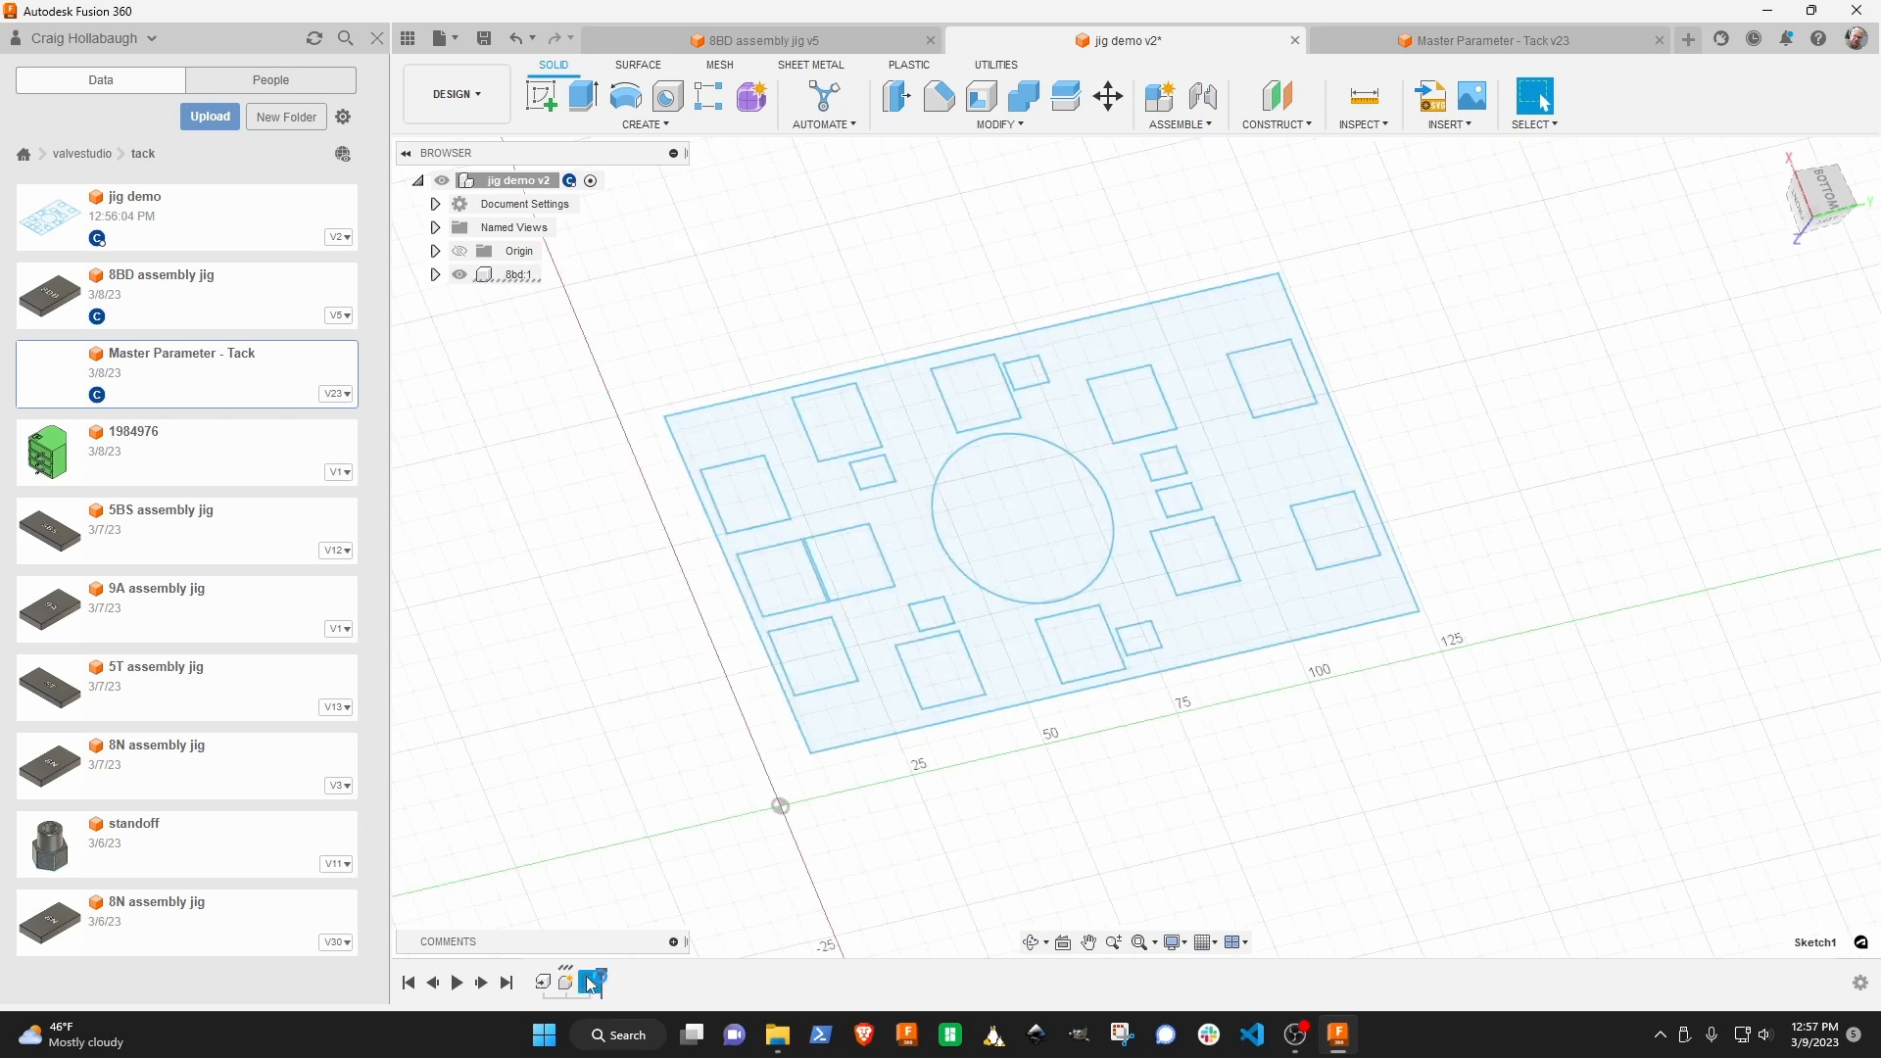
double_click(589, 982)
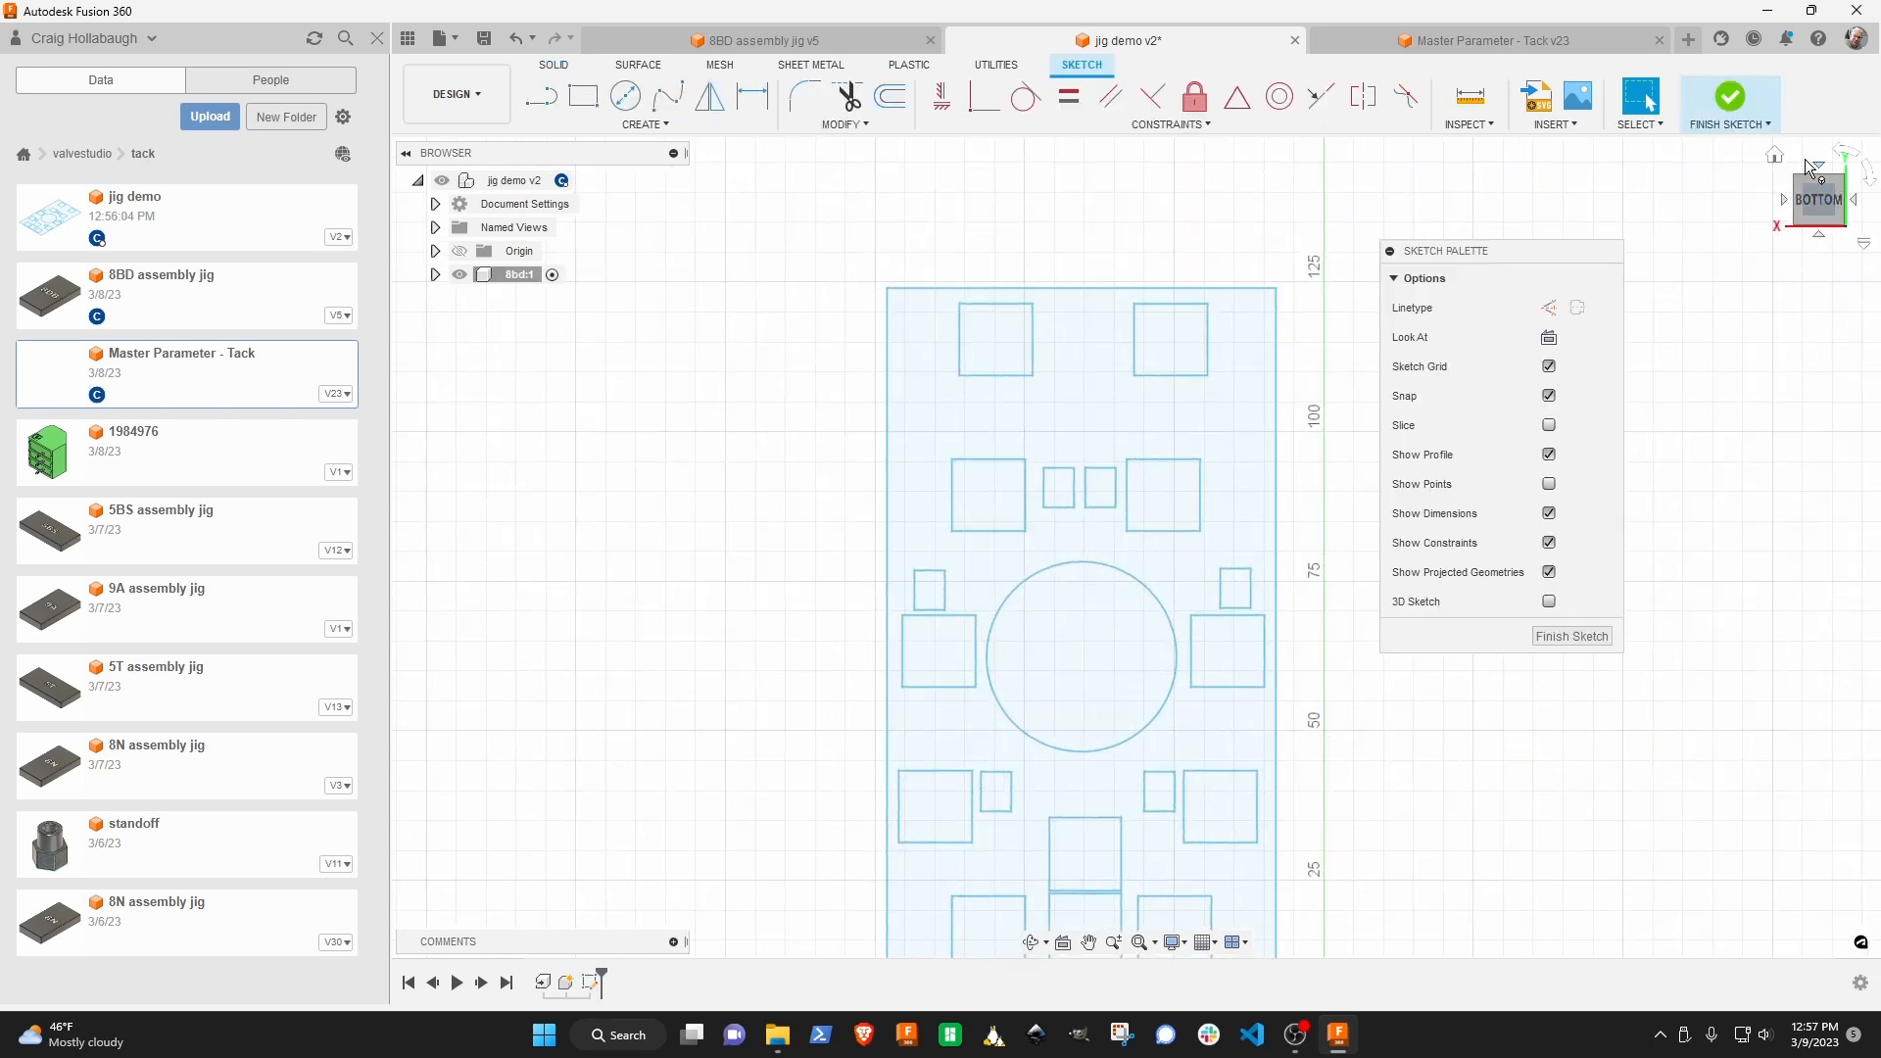
click(1773, 157)
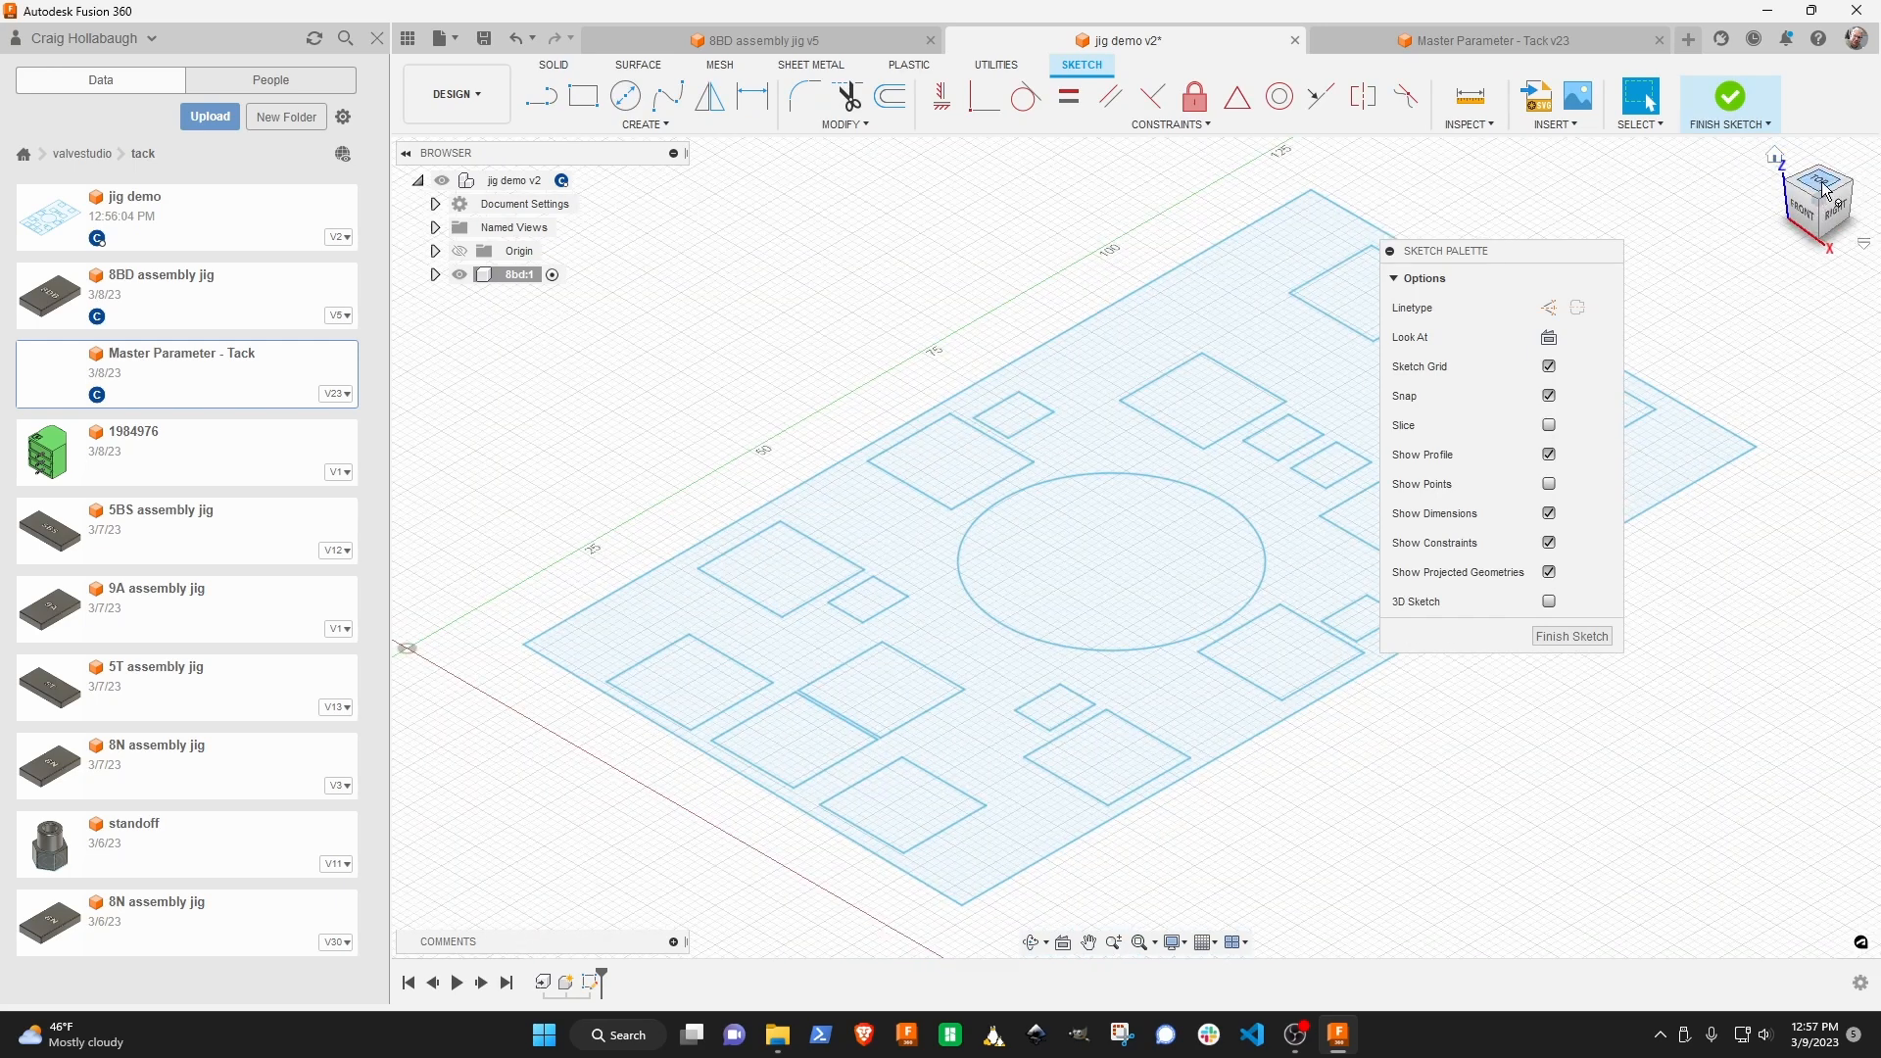
click(1825, 189)
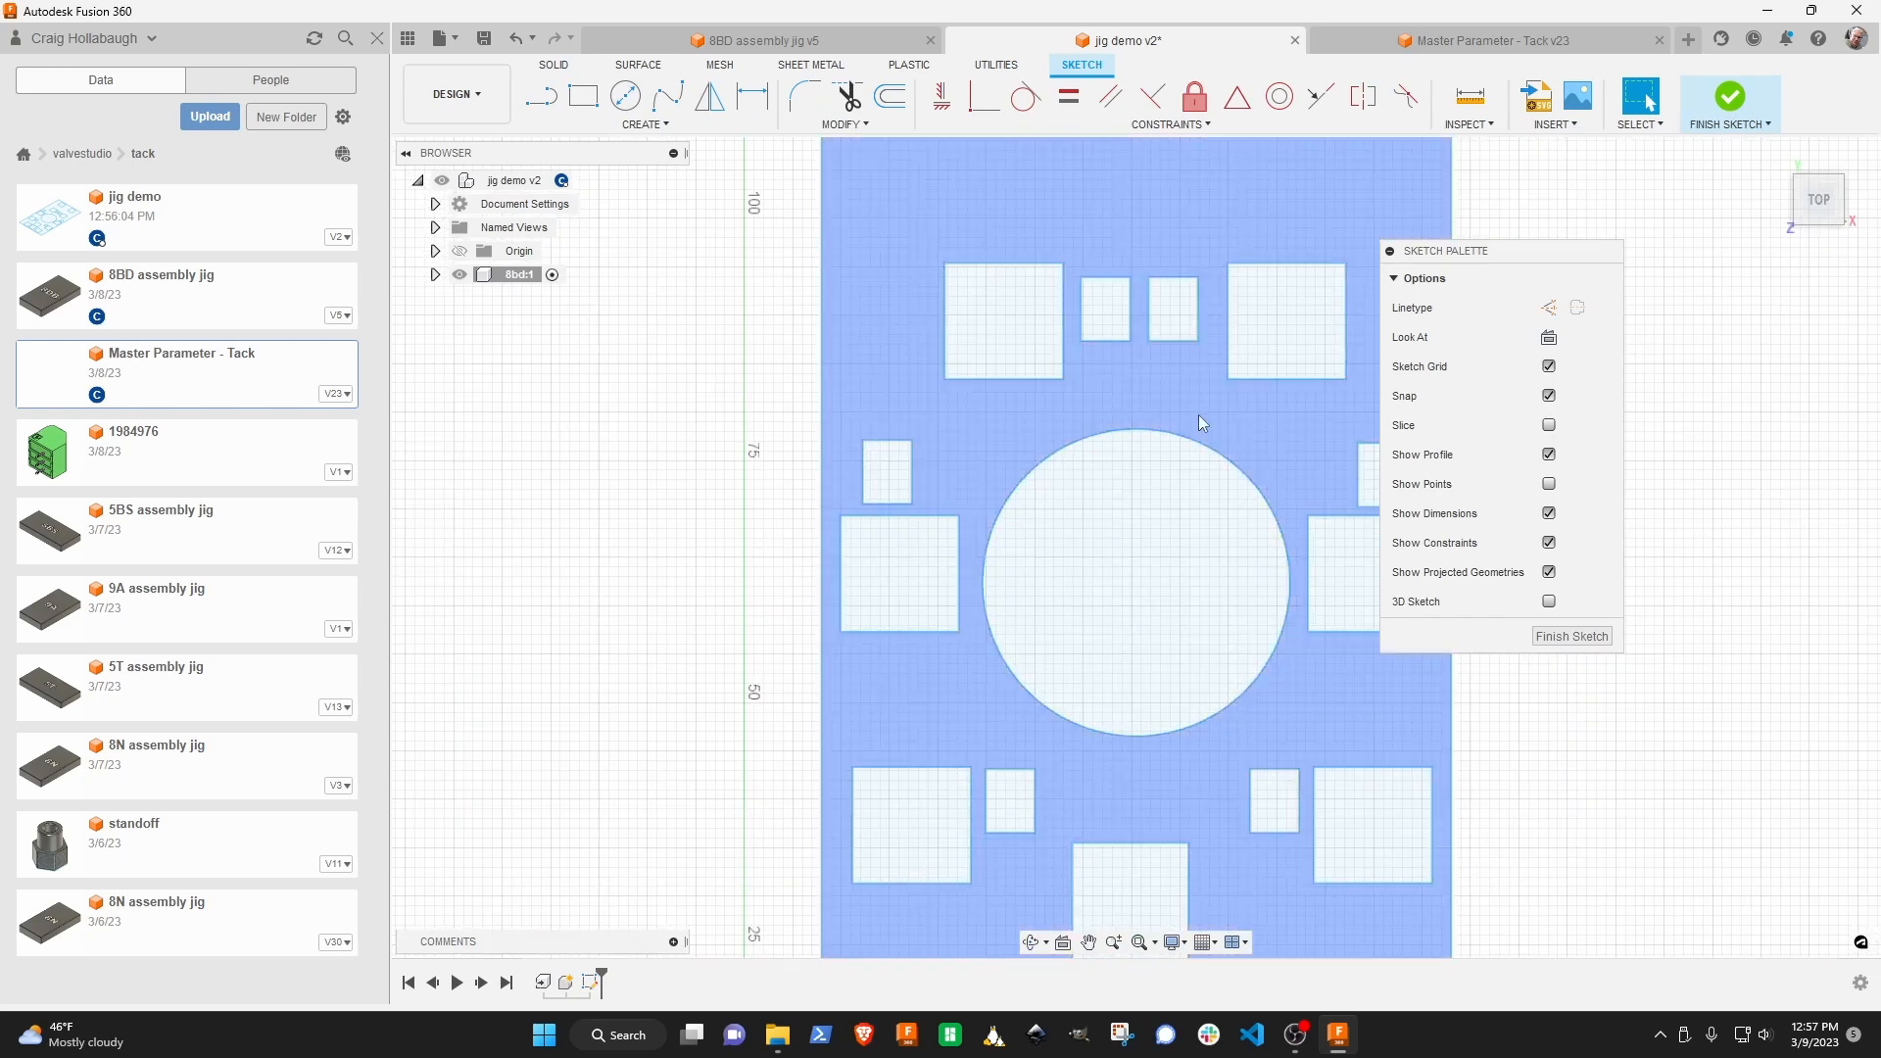
scroll(1197, 414, down, 5)
key(Escape)
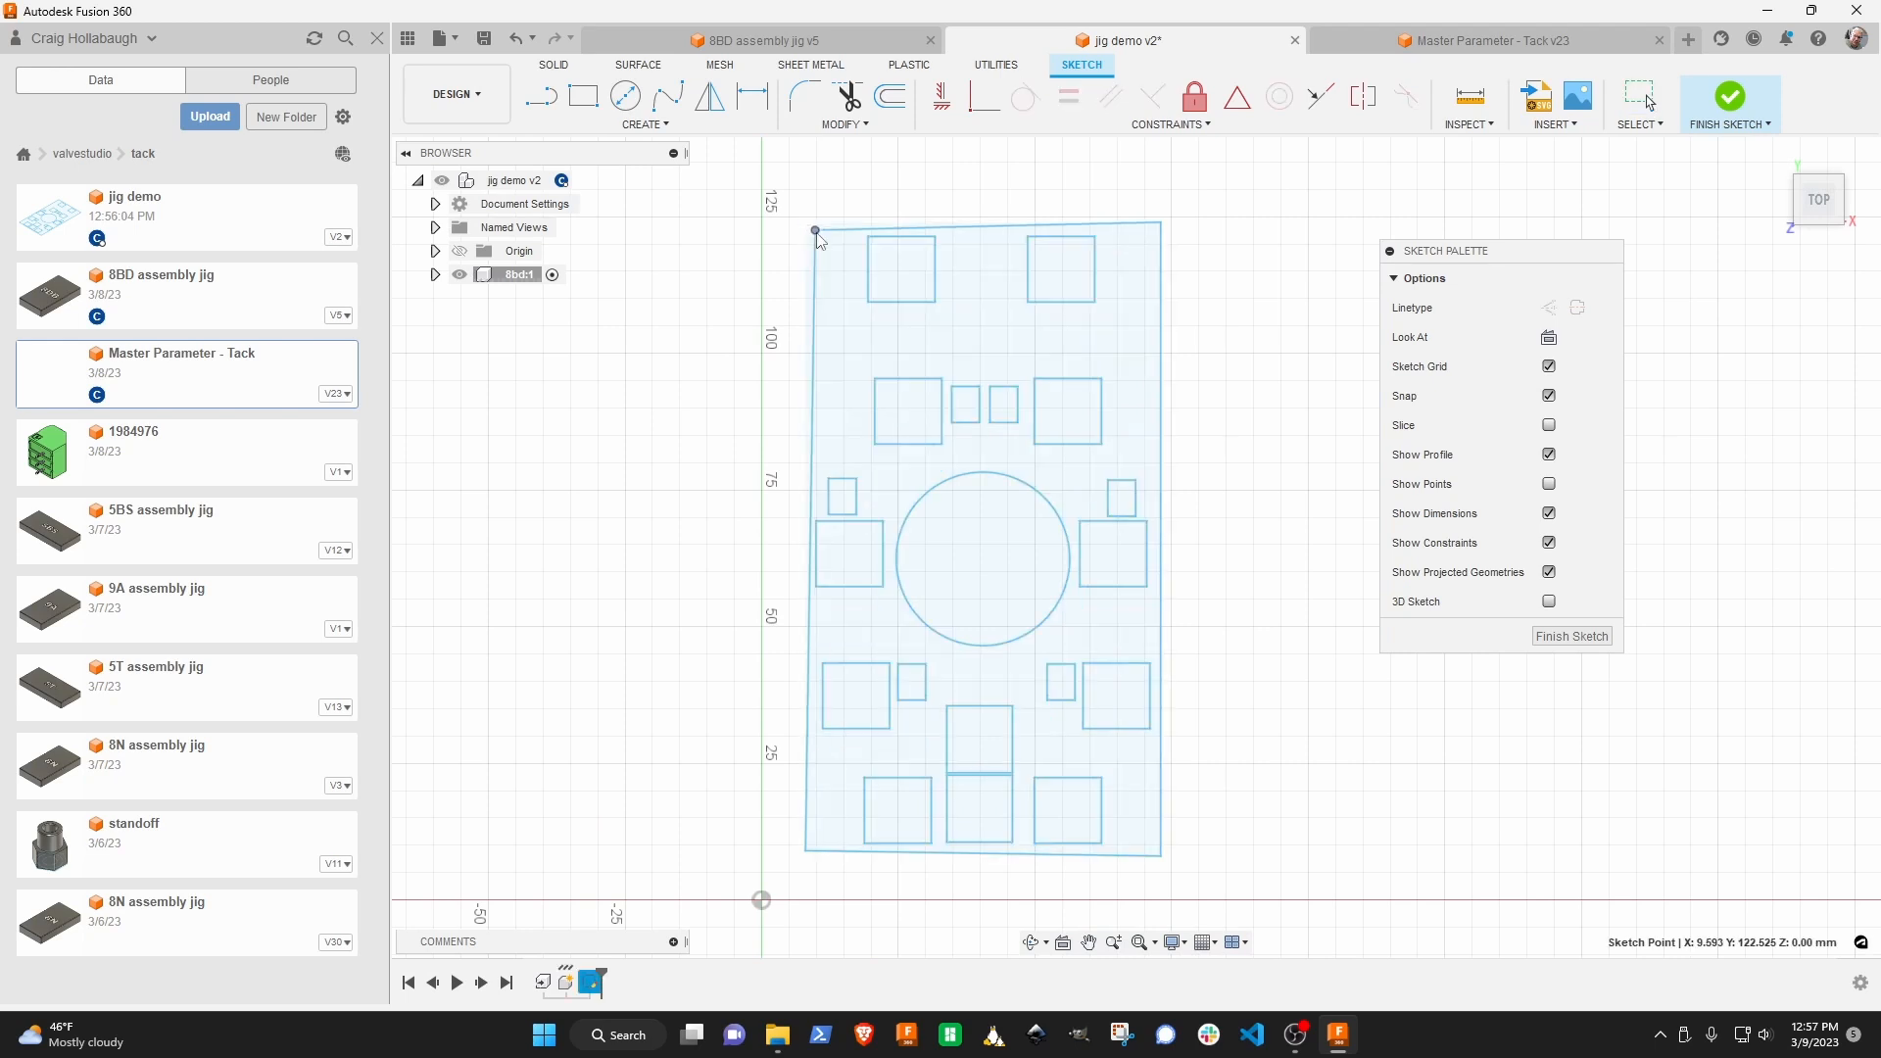
click(819, 237)
scroll(818, 235, up, 3)
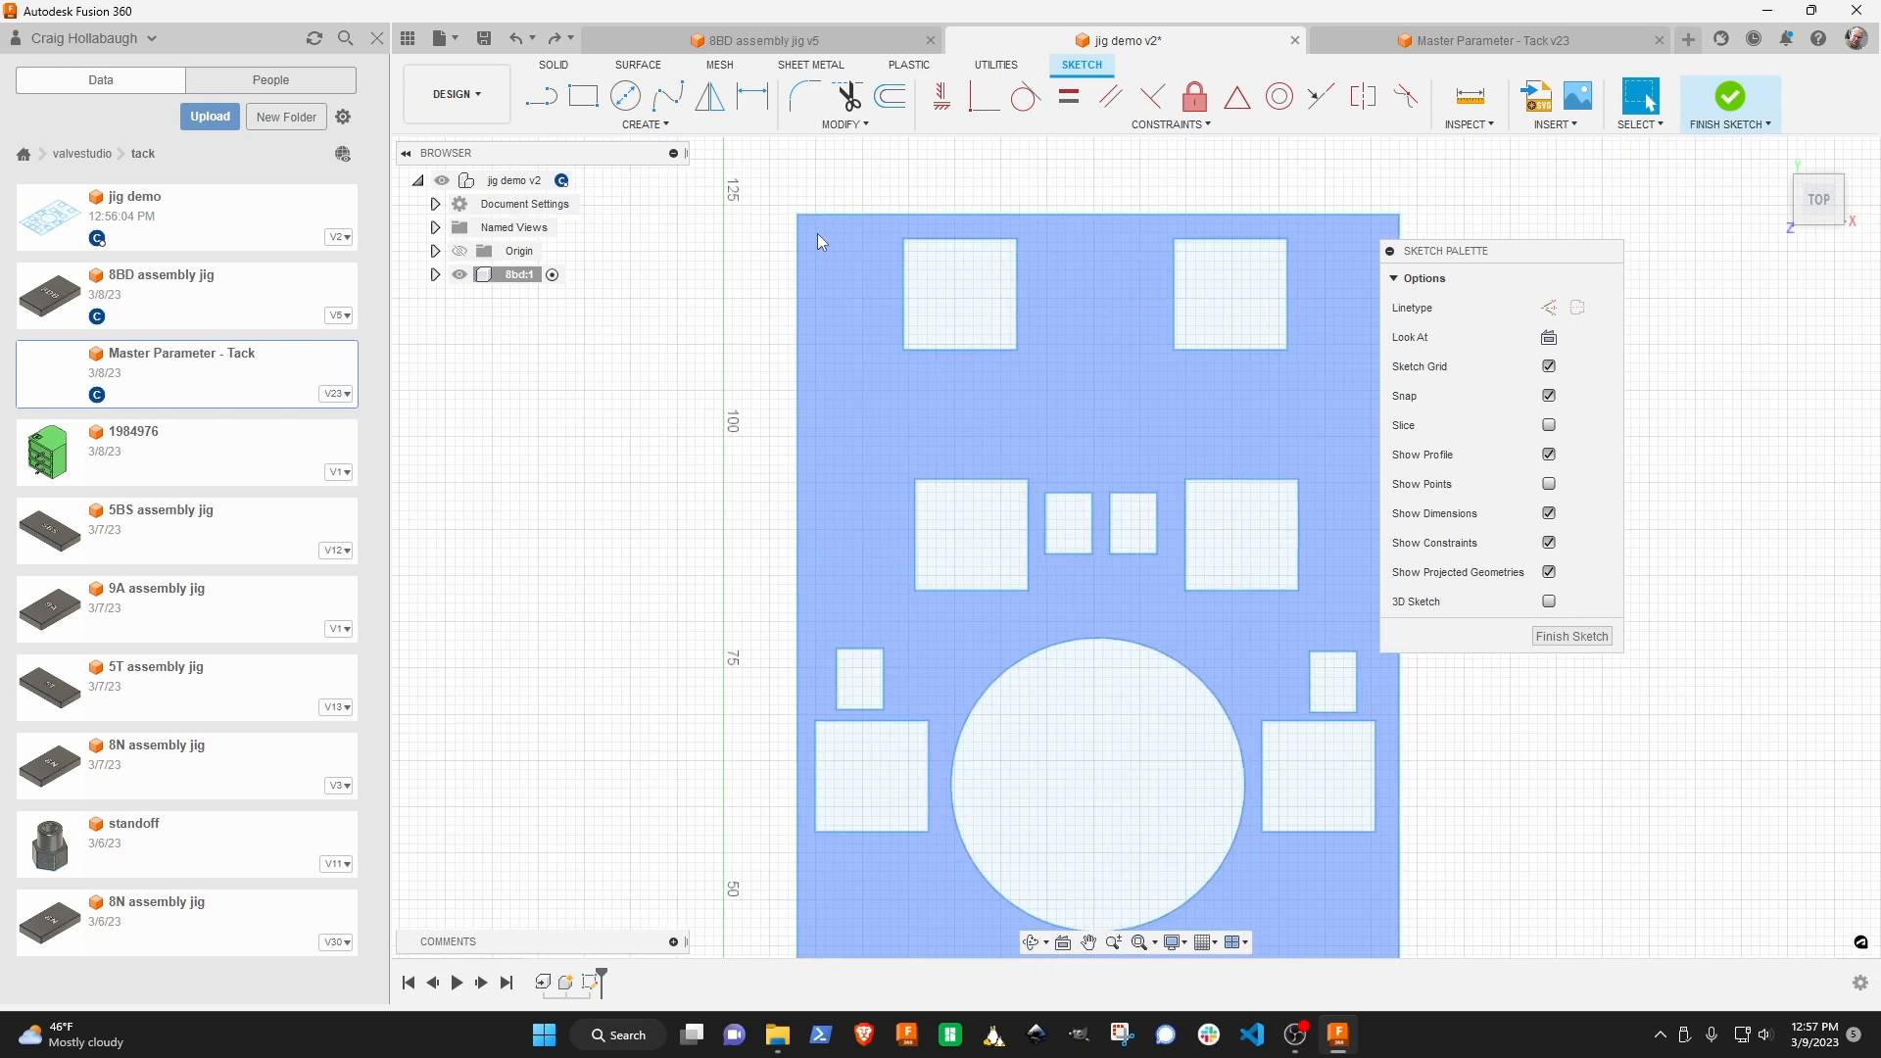
mouse_move(809, 228)
mouse_down()
mouse_move(1308, 910)
mouse_move(1326, 906)
mouse_up()
mouse_move(1558, 261)
mouse_down()
mouse_move(1721, 229)
mouse_move(1736, 244)
mouse_up()
scroll(1470, 409, down, 3)
middle_drag(1470, 410, 1313, 298)
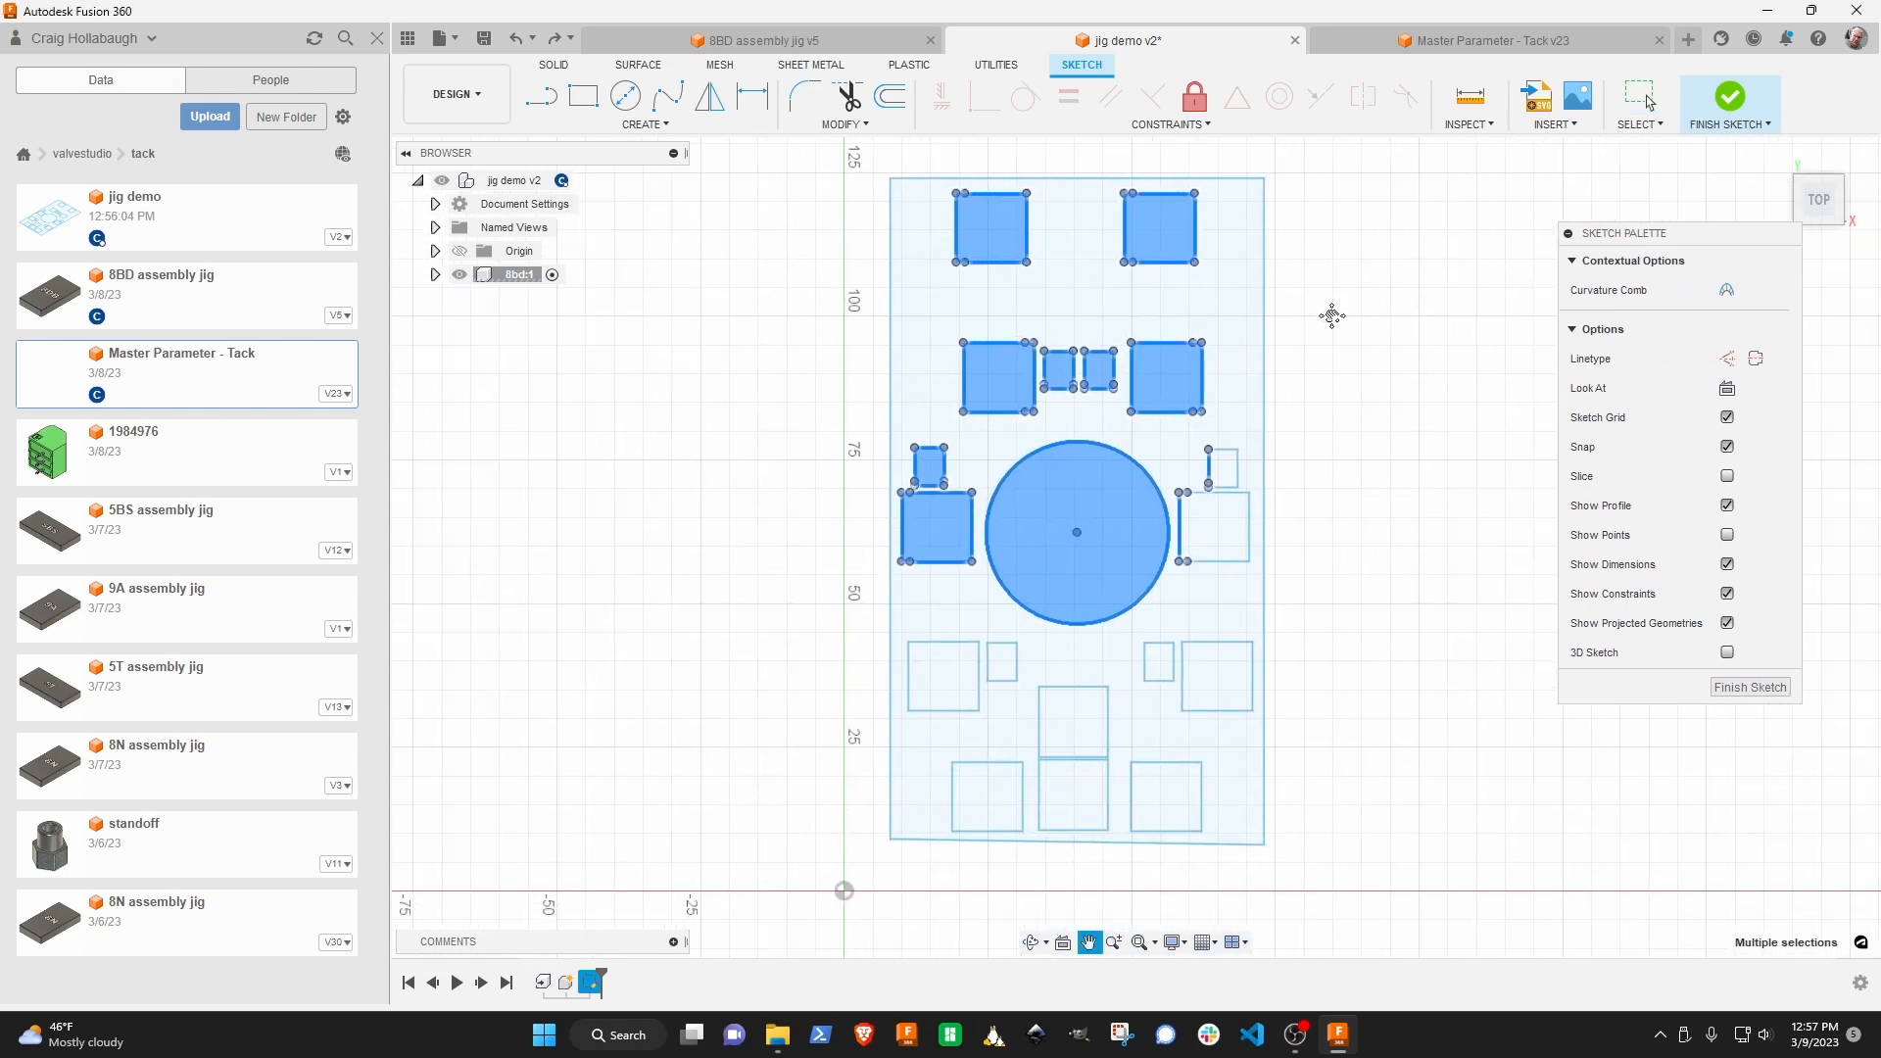
click(868, 184)
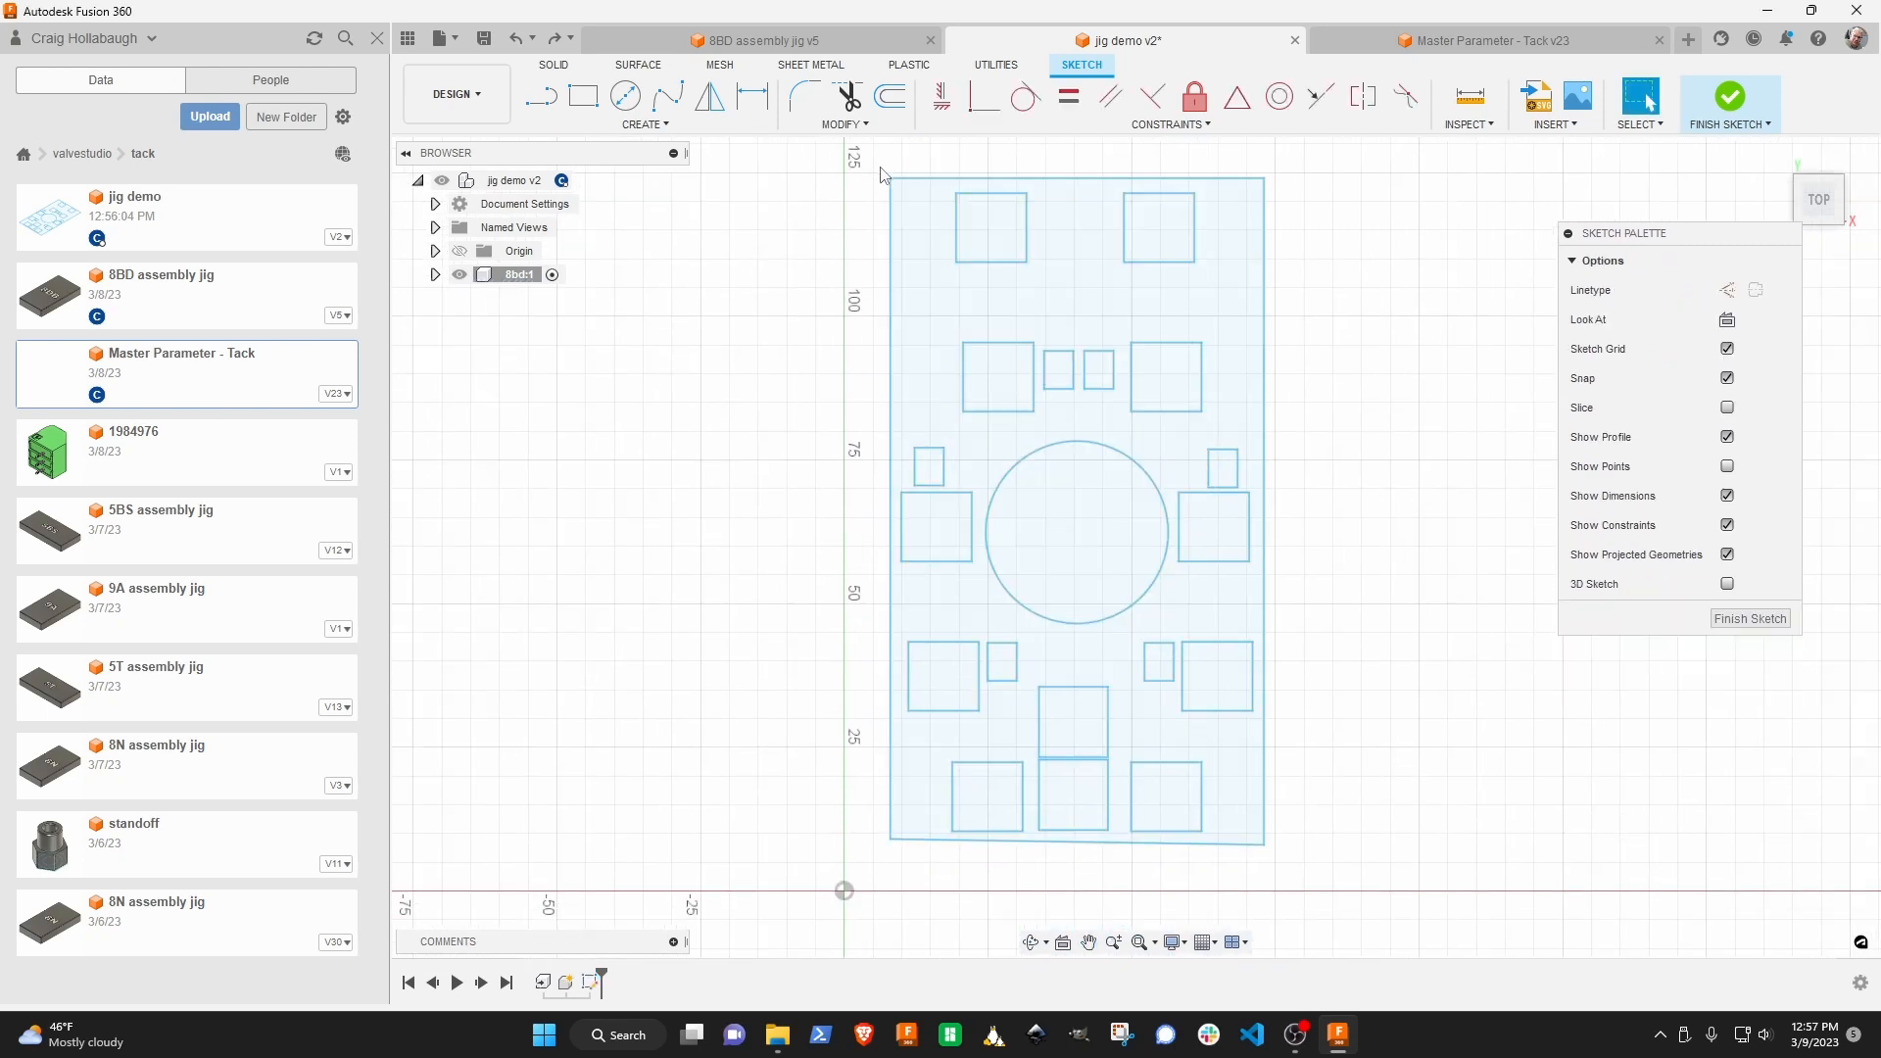
Try to offset all component outlines inside the board boundary together, including the large central circle.
mouse_move(882, 169)
mouse_down()
mouse_move(1229, 707)
mouse_move(1264, 848)
mouse_up()
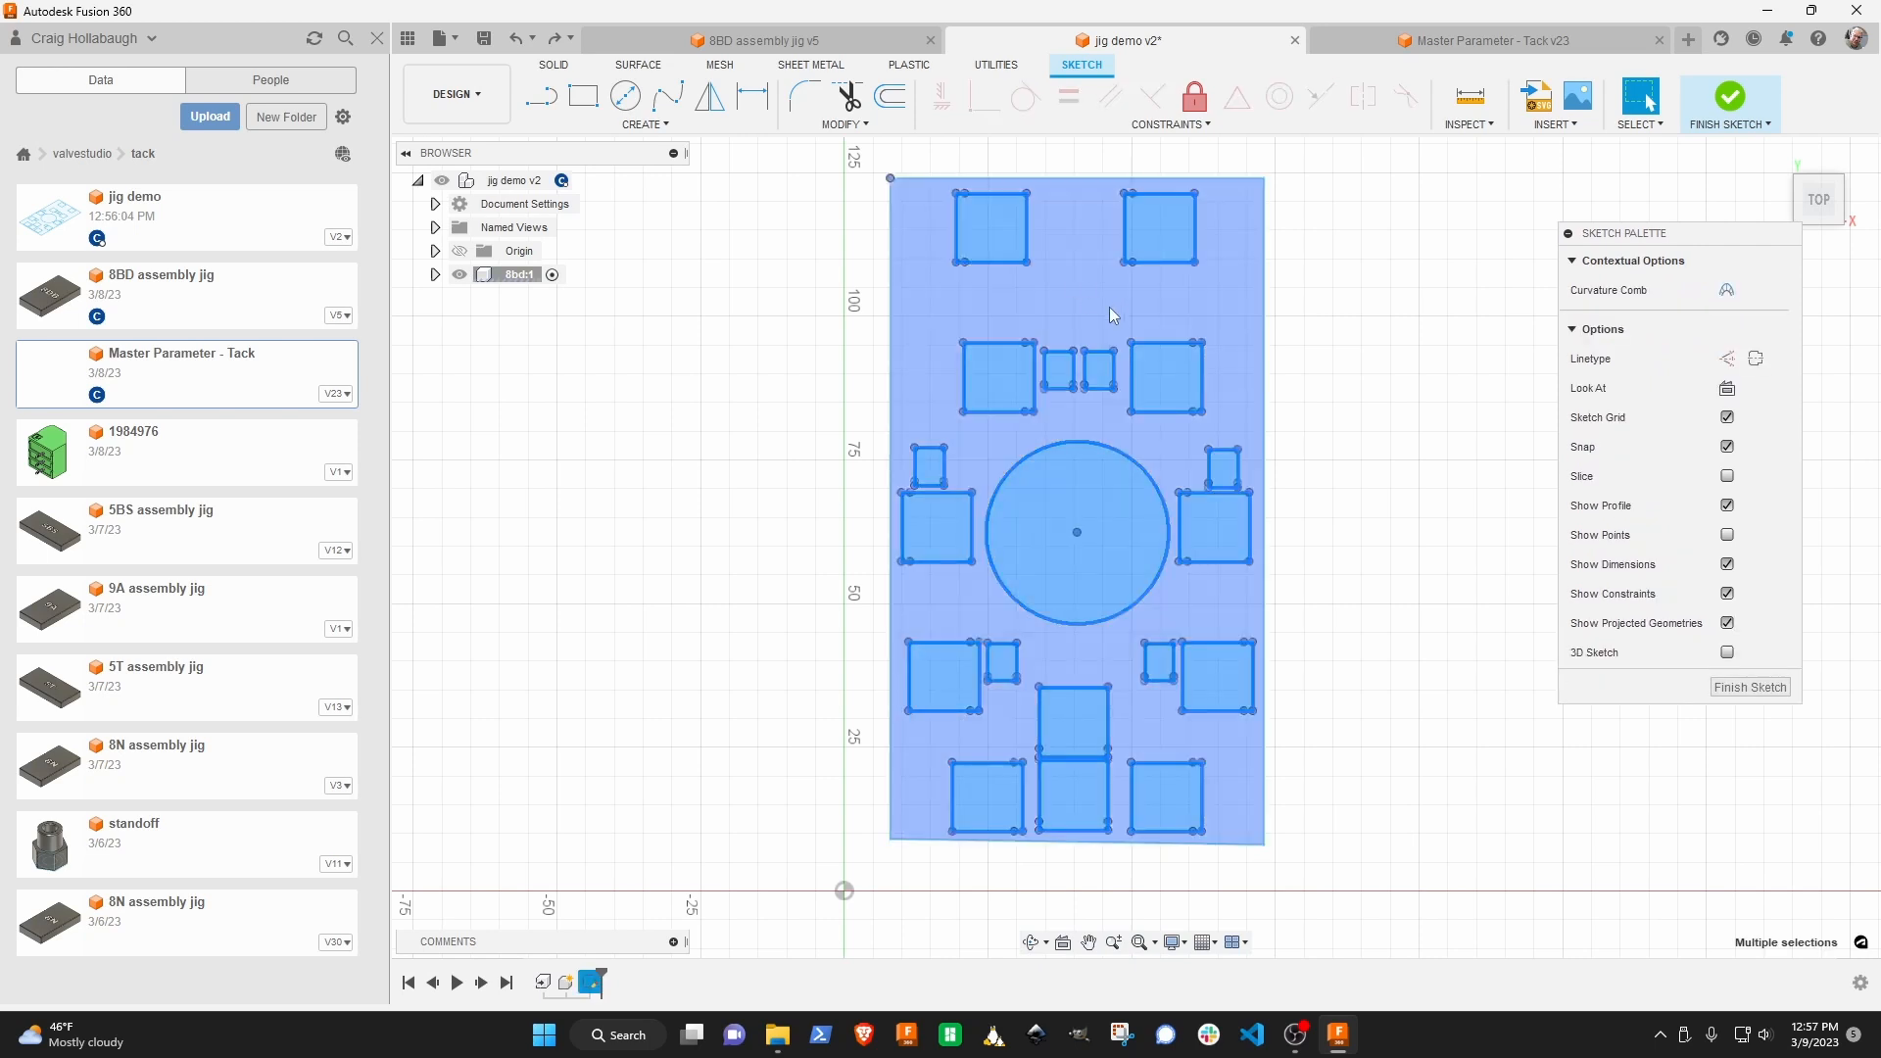
click(890, 97)
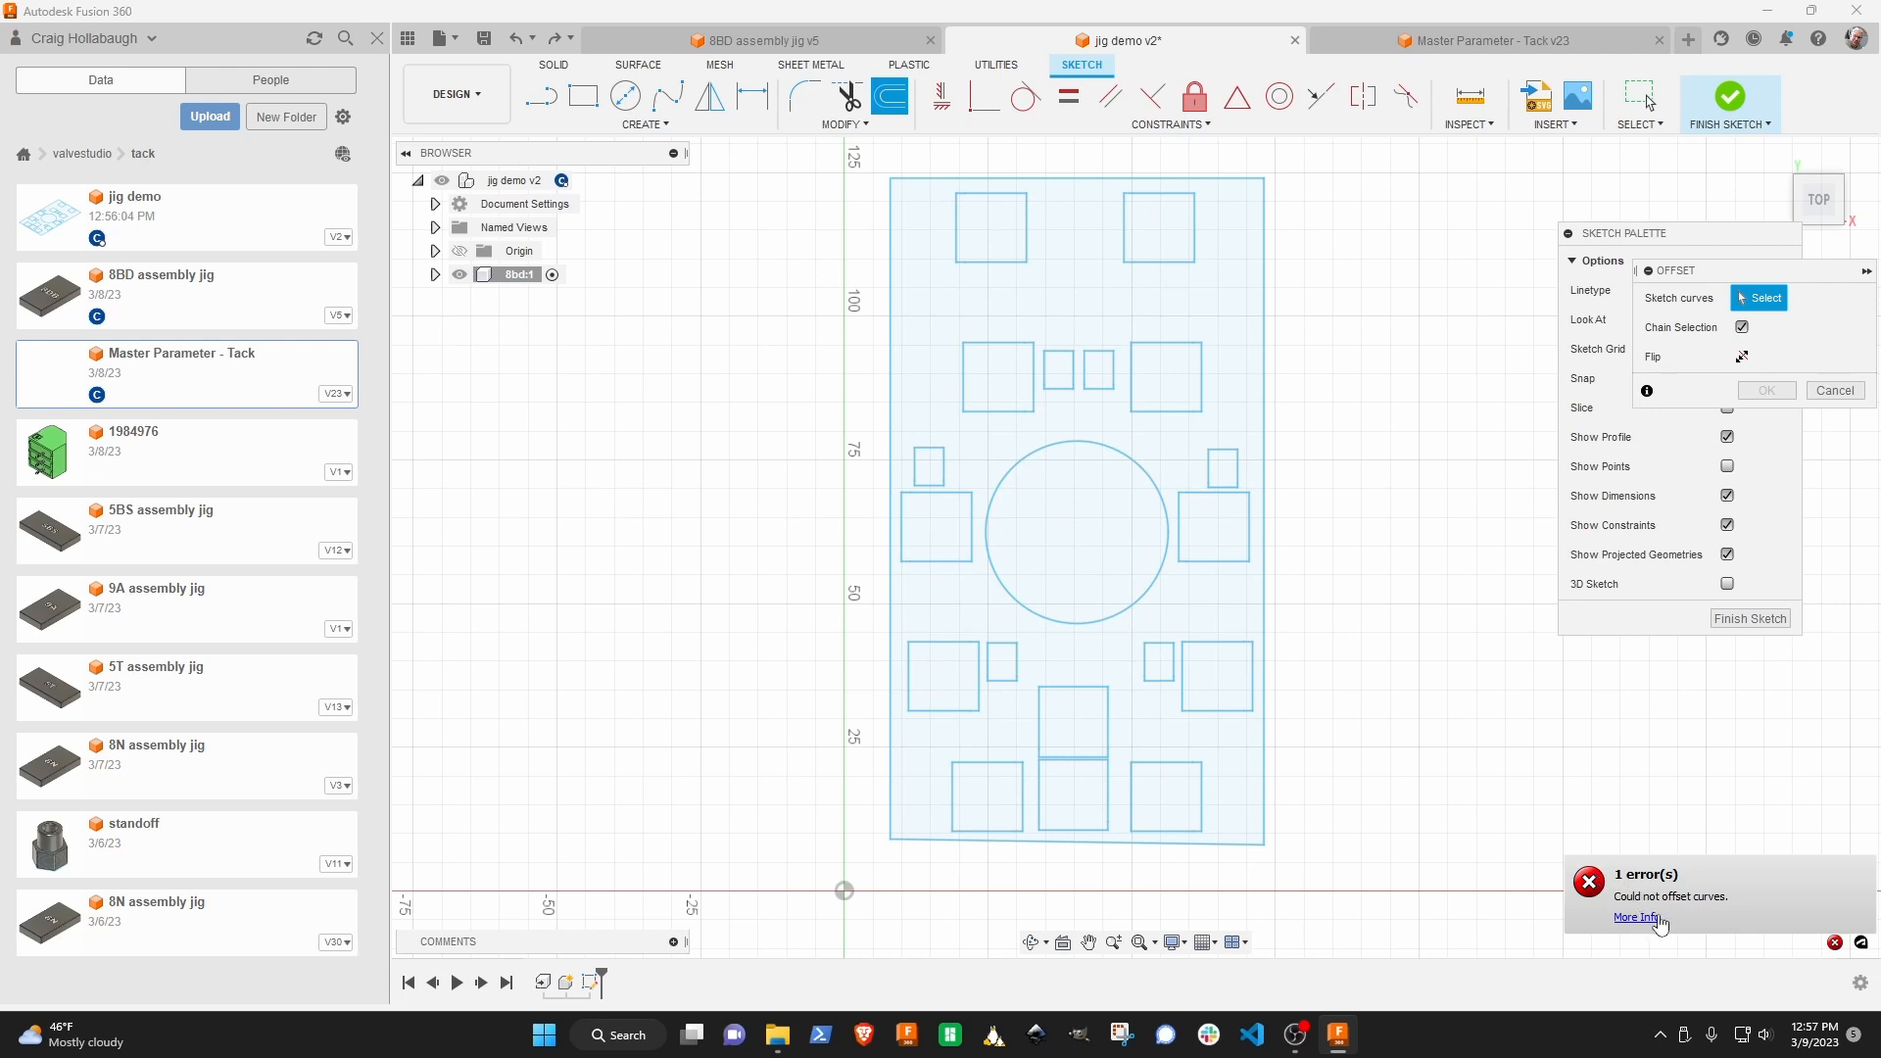
click(1837, 390)
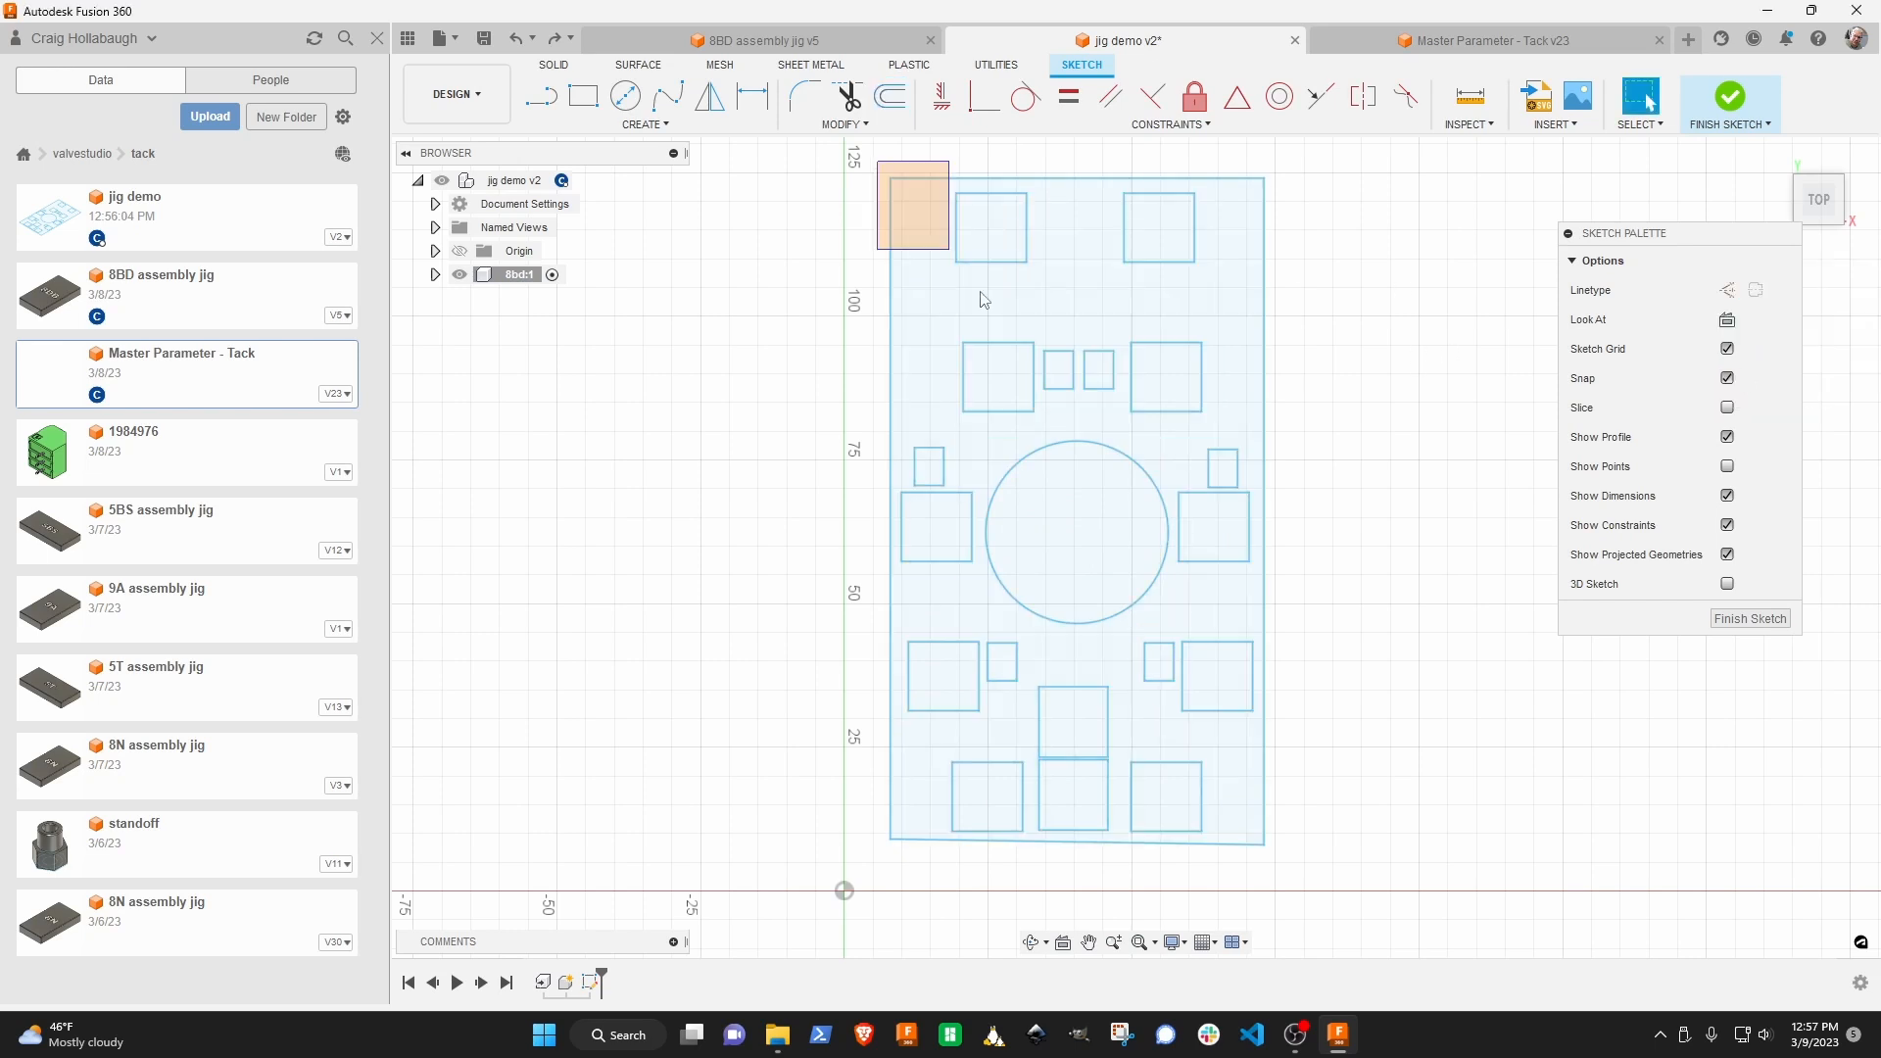
mouse_move(983, 300)
mouse_down()
mouse_move(1201, 811)
mouse_move(1265, 850)
mouse_up()
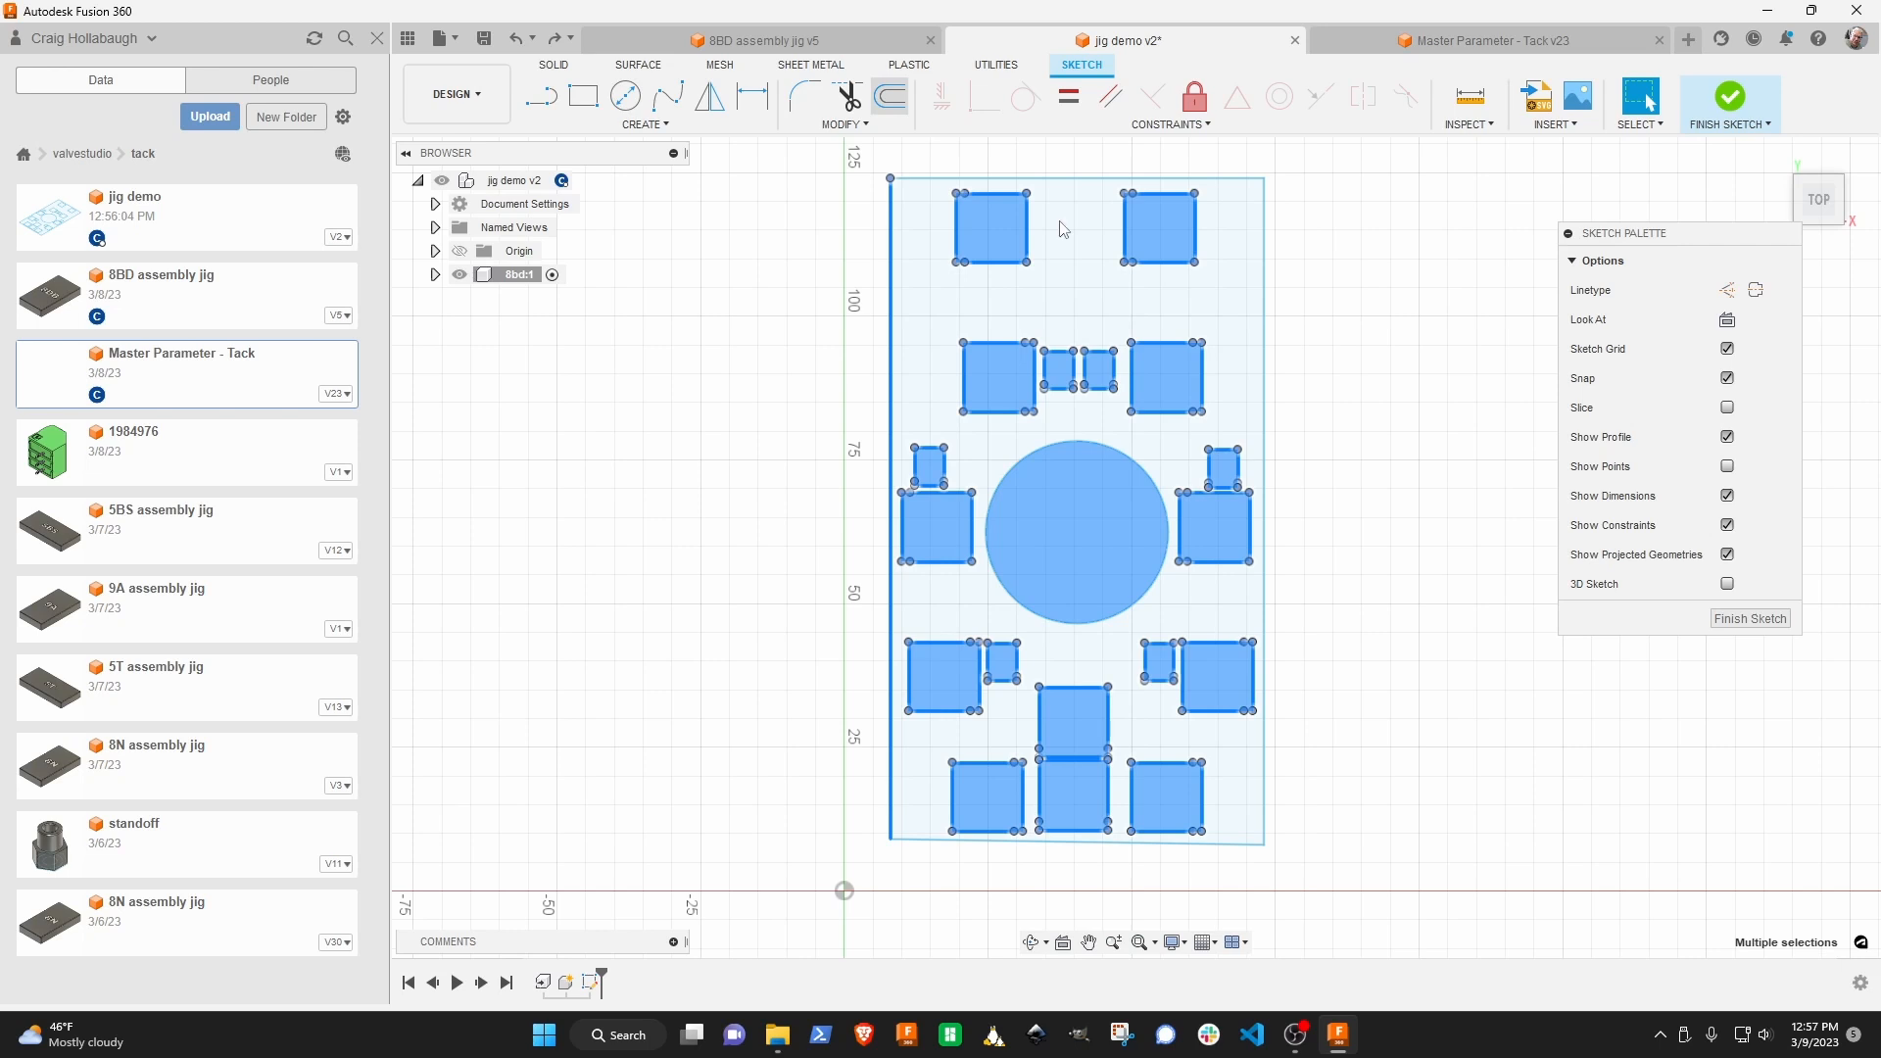
click(891, 98)
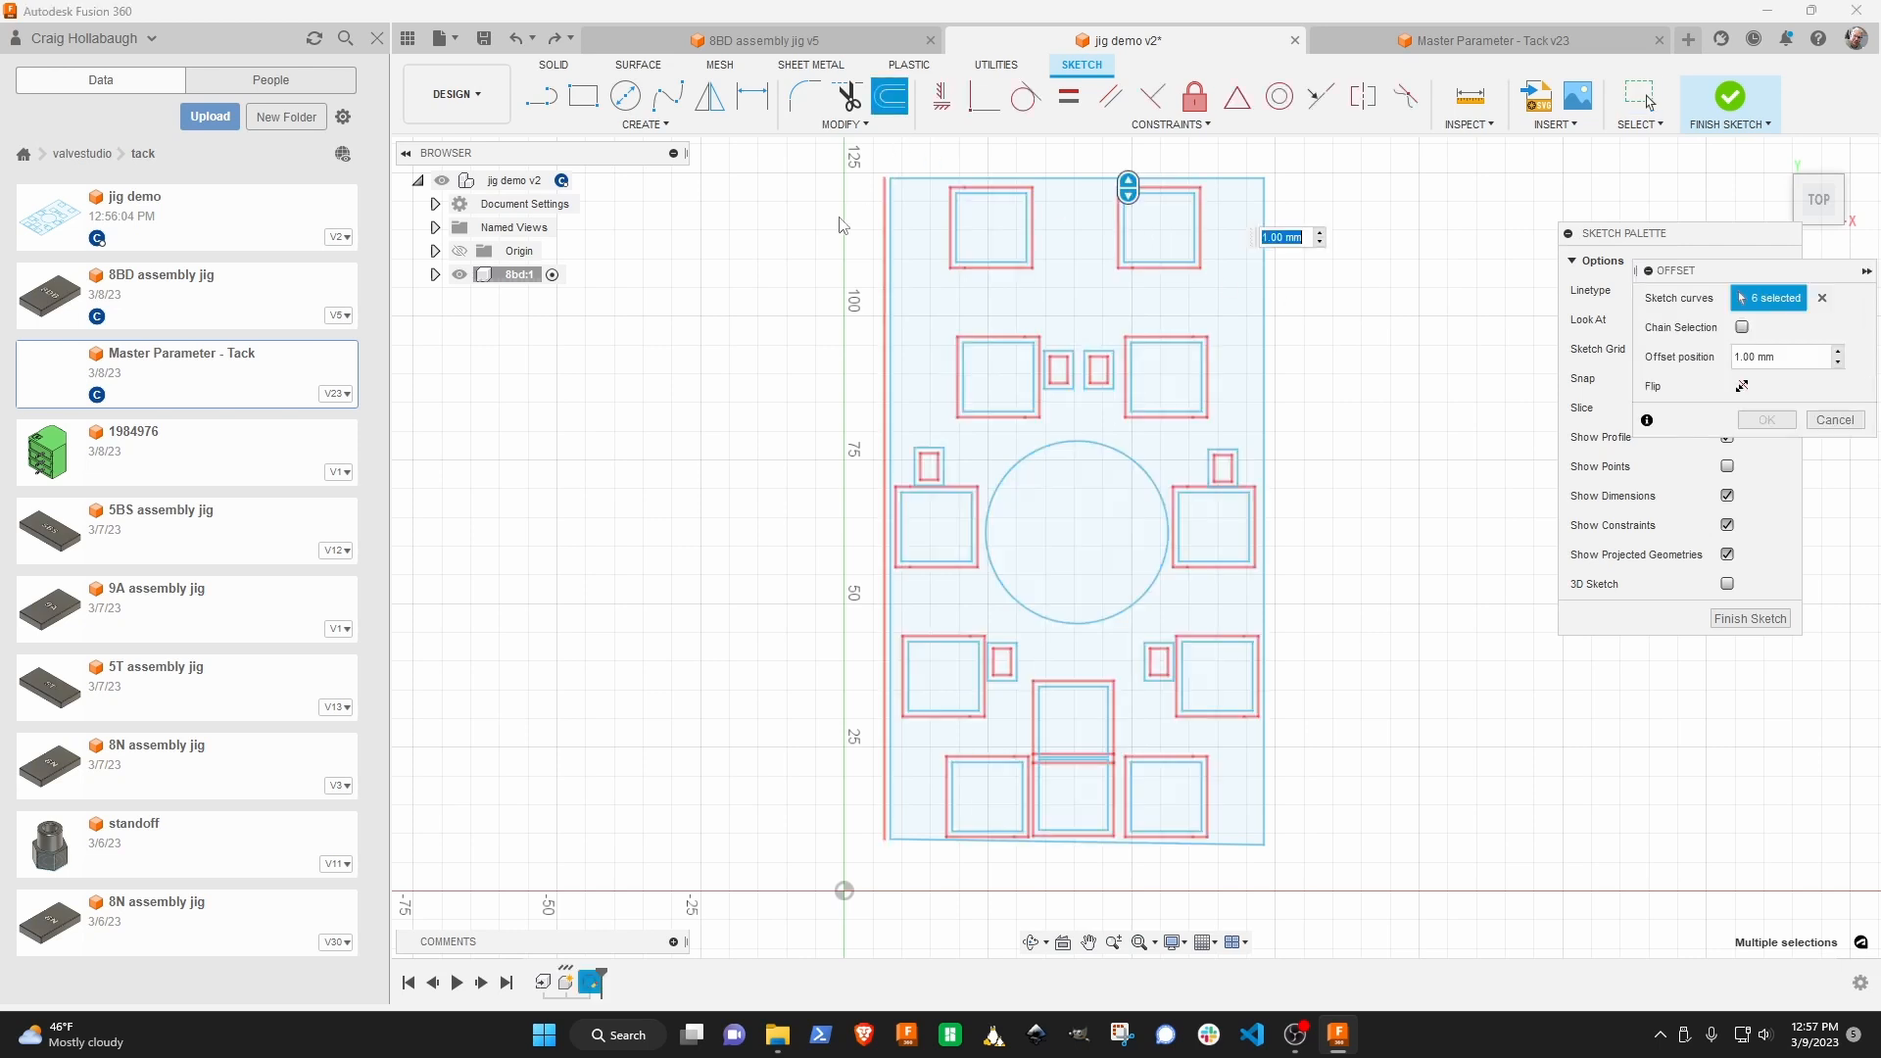
key(Escape)
key(Escape)
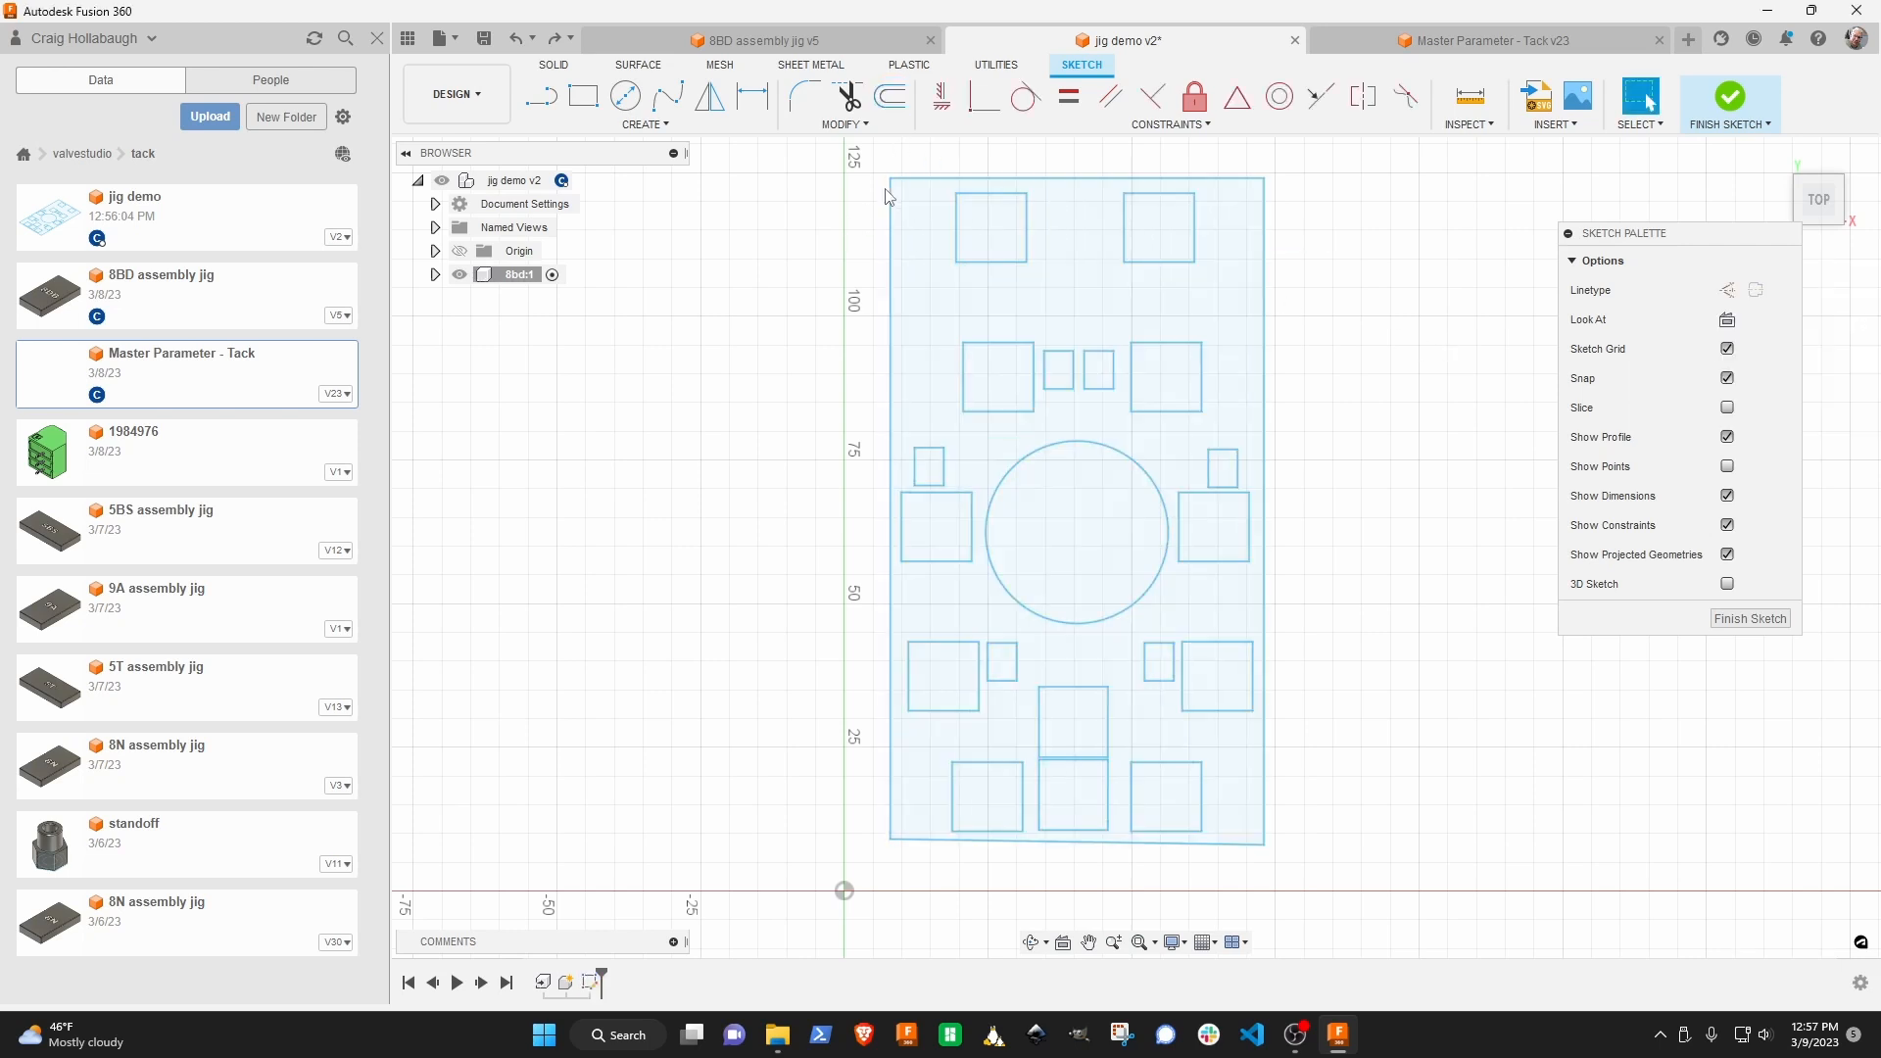
Offset all rectangular component outlines by the offsetPart_Ref parameter, leaving out the large central circle and the board outline.
mouse_move(884, 169)
mouse_down()
mouse_move(1172, 428)
mouse_move(1263, 847)
mouse_up()
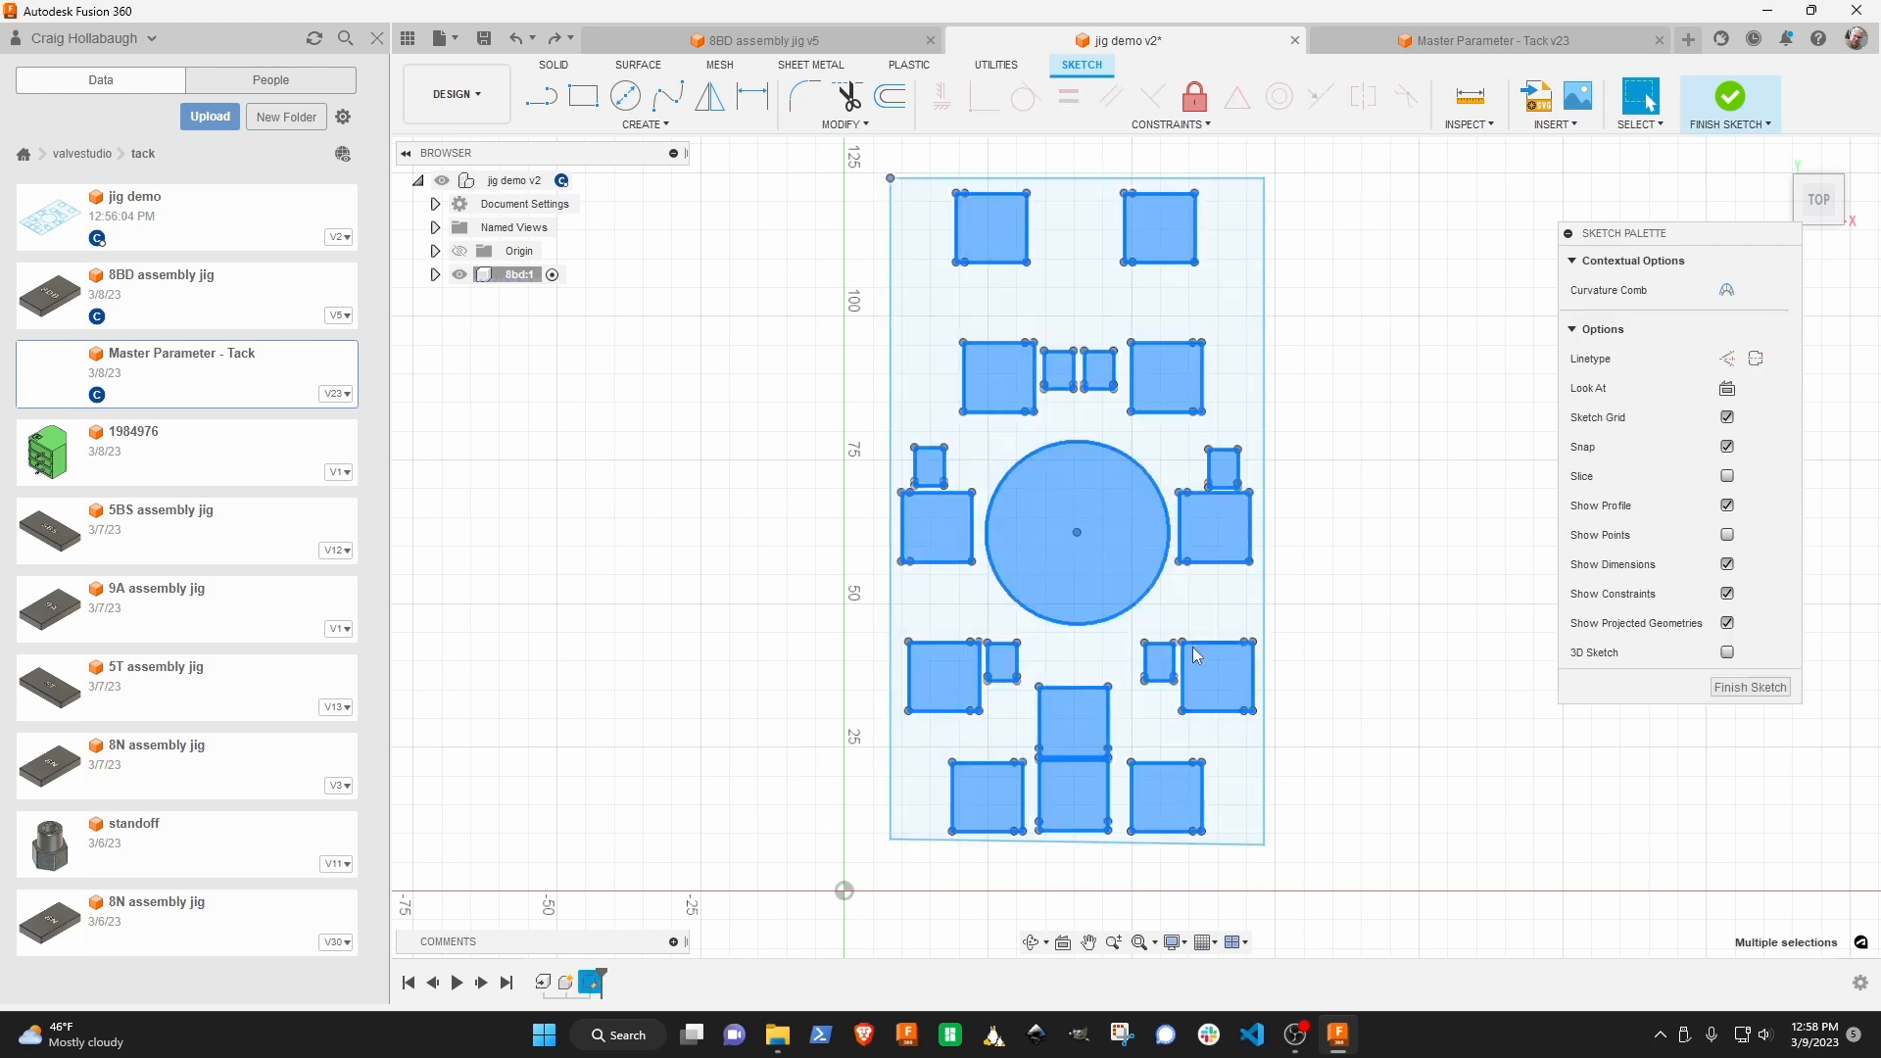
ctrl+click(1084, 533)
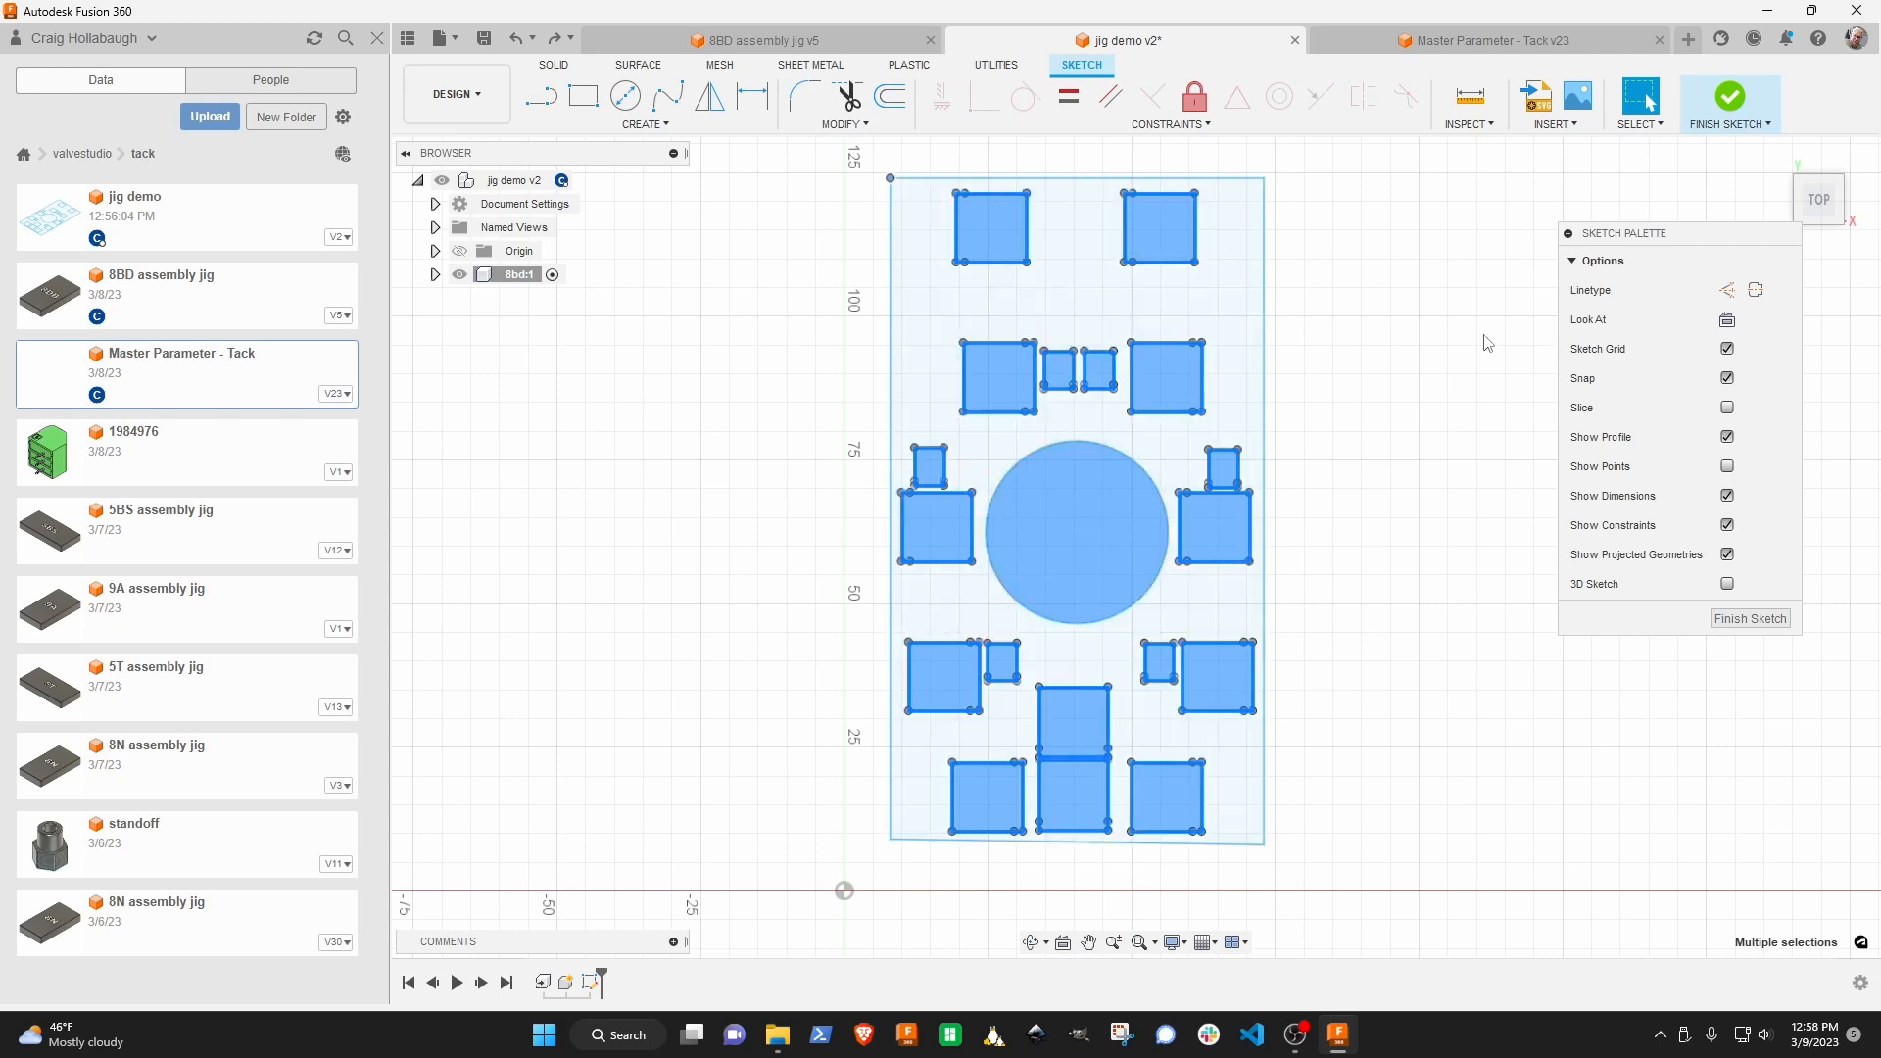
click(891, 103)
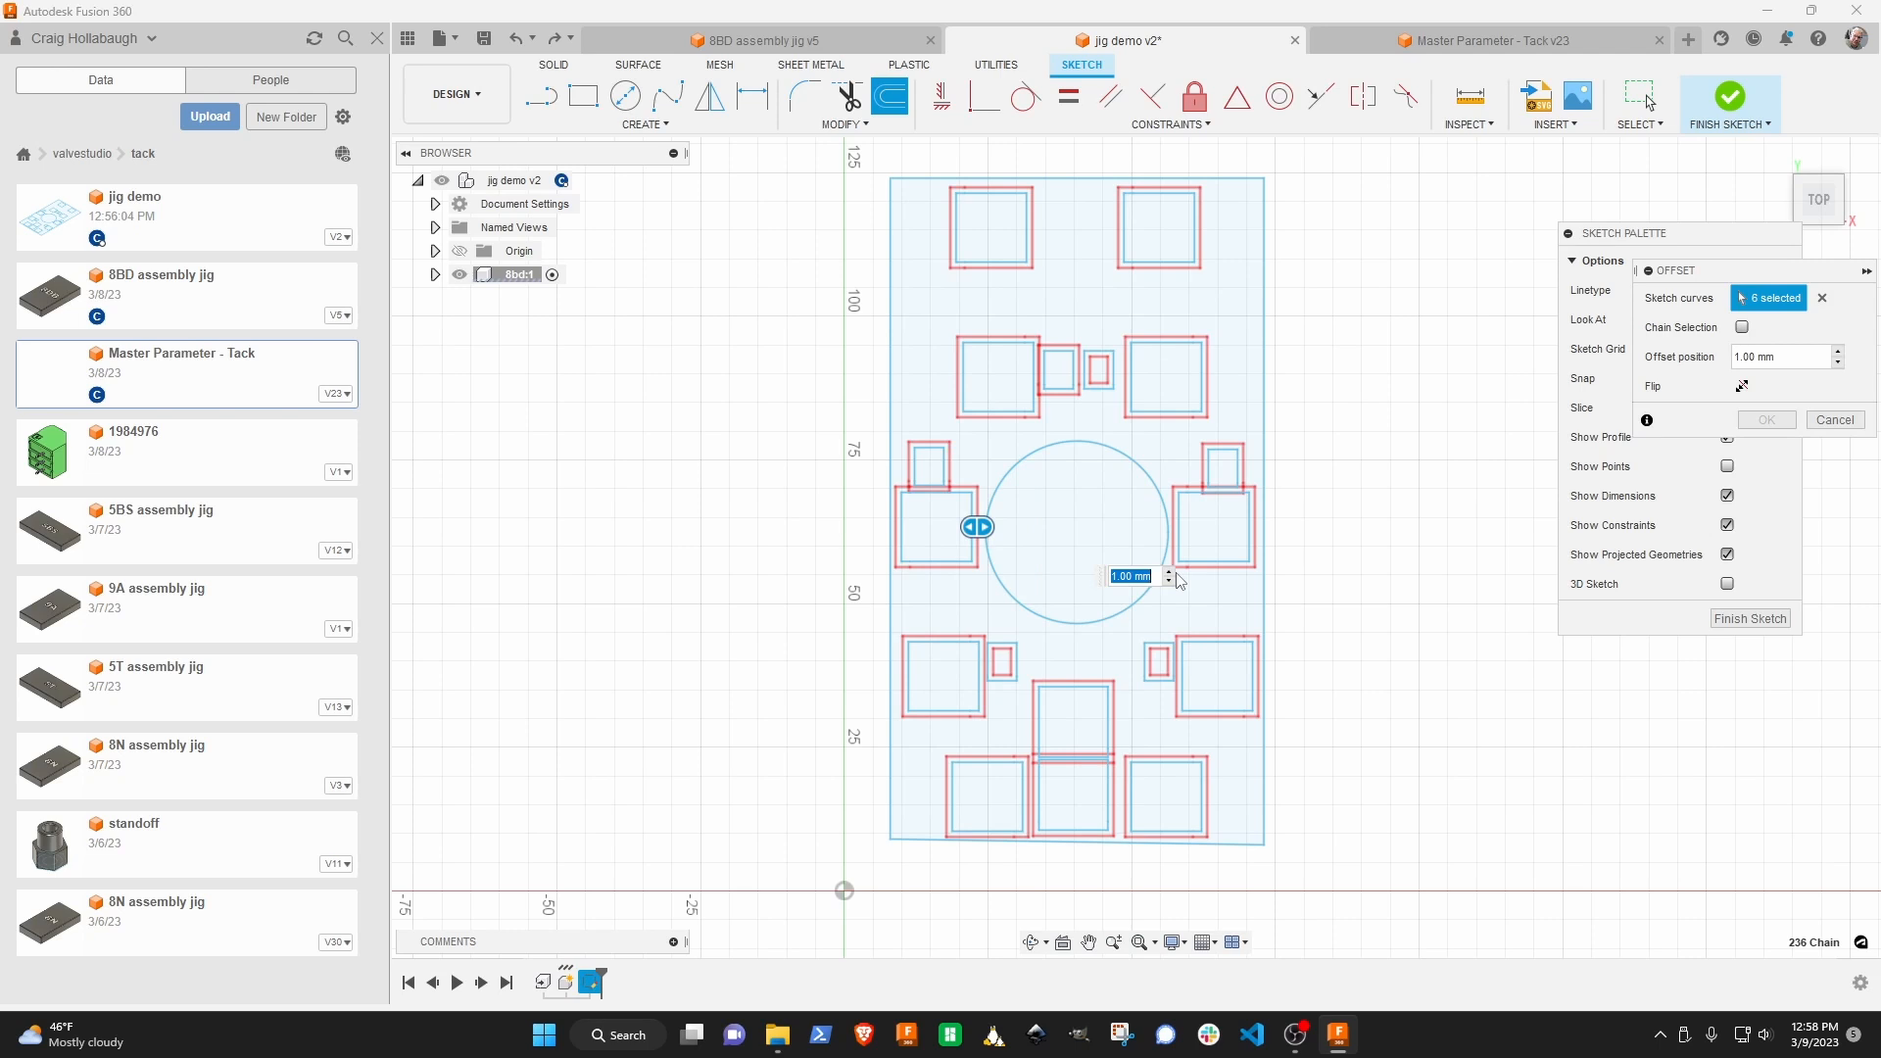
text(p)
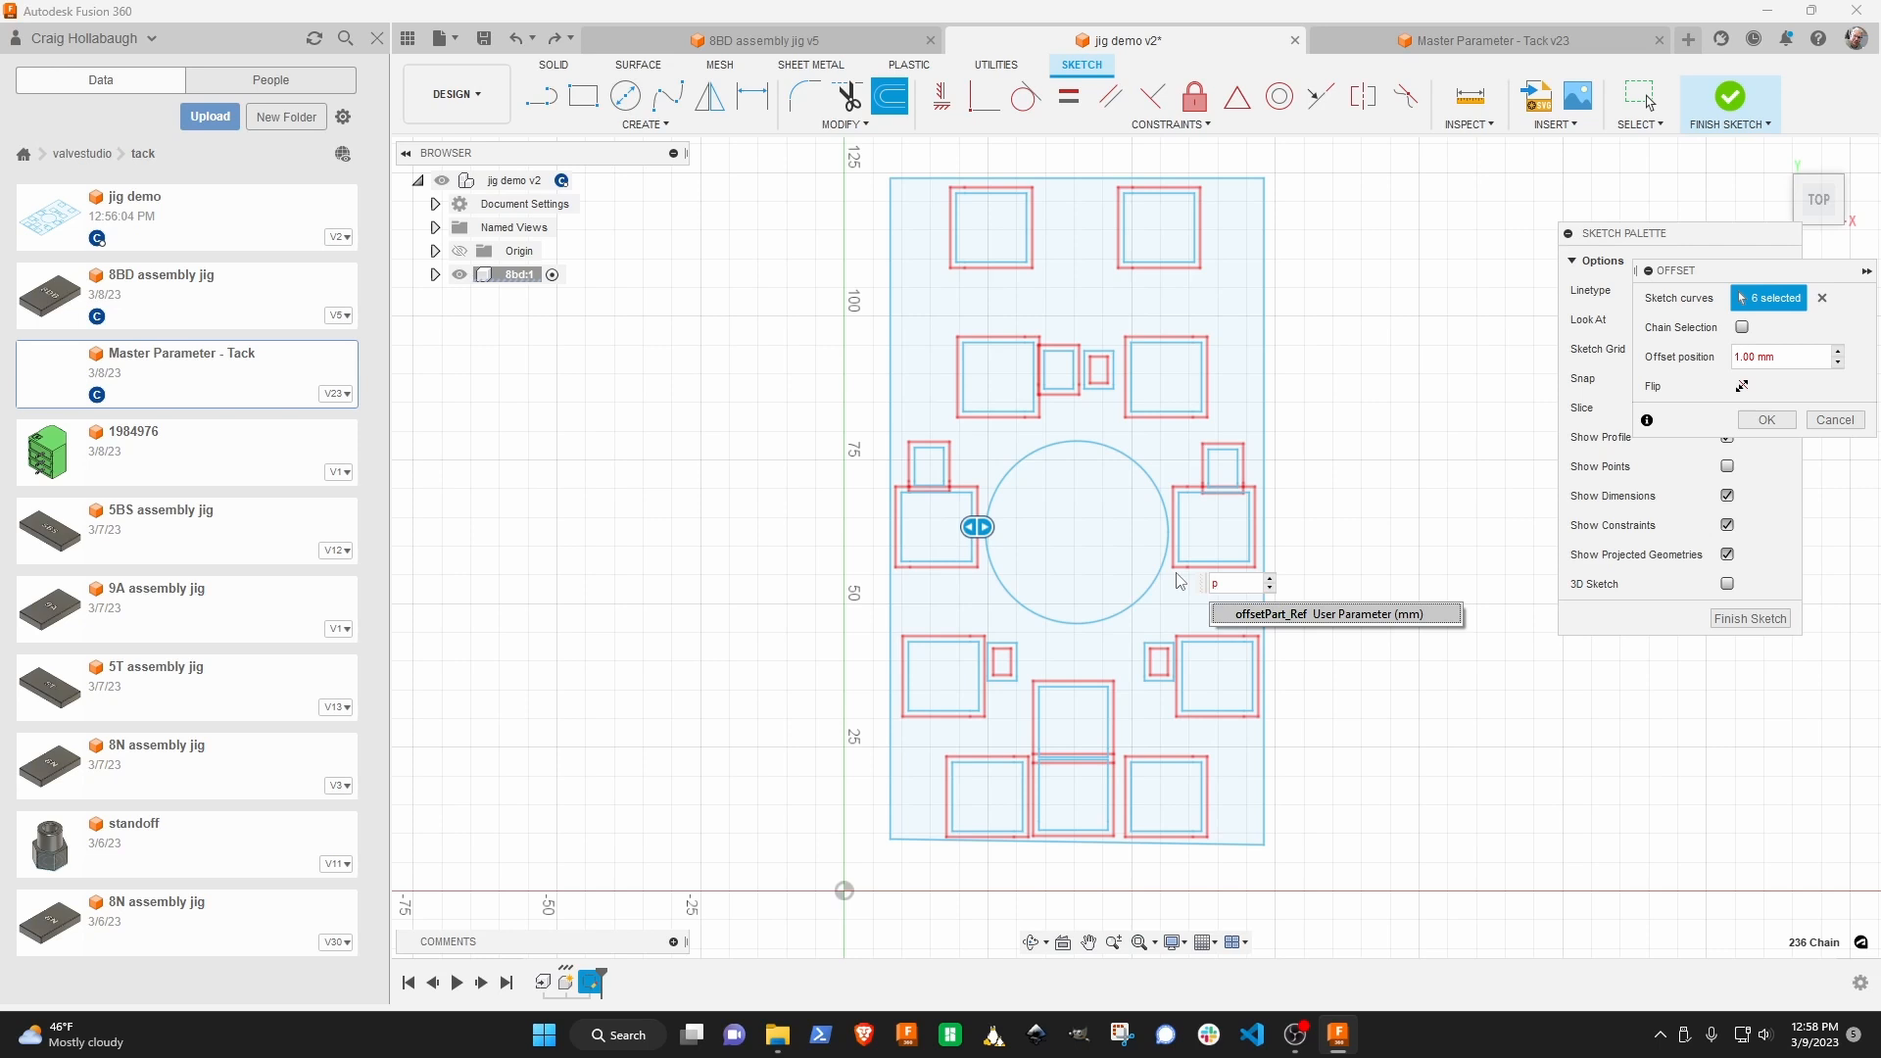
click(1307, 614)
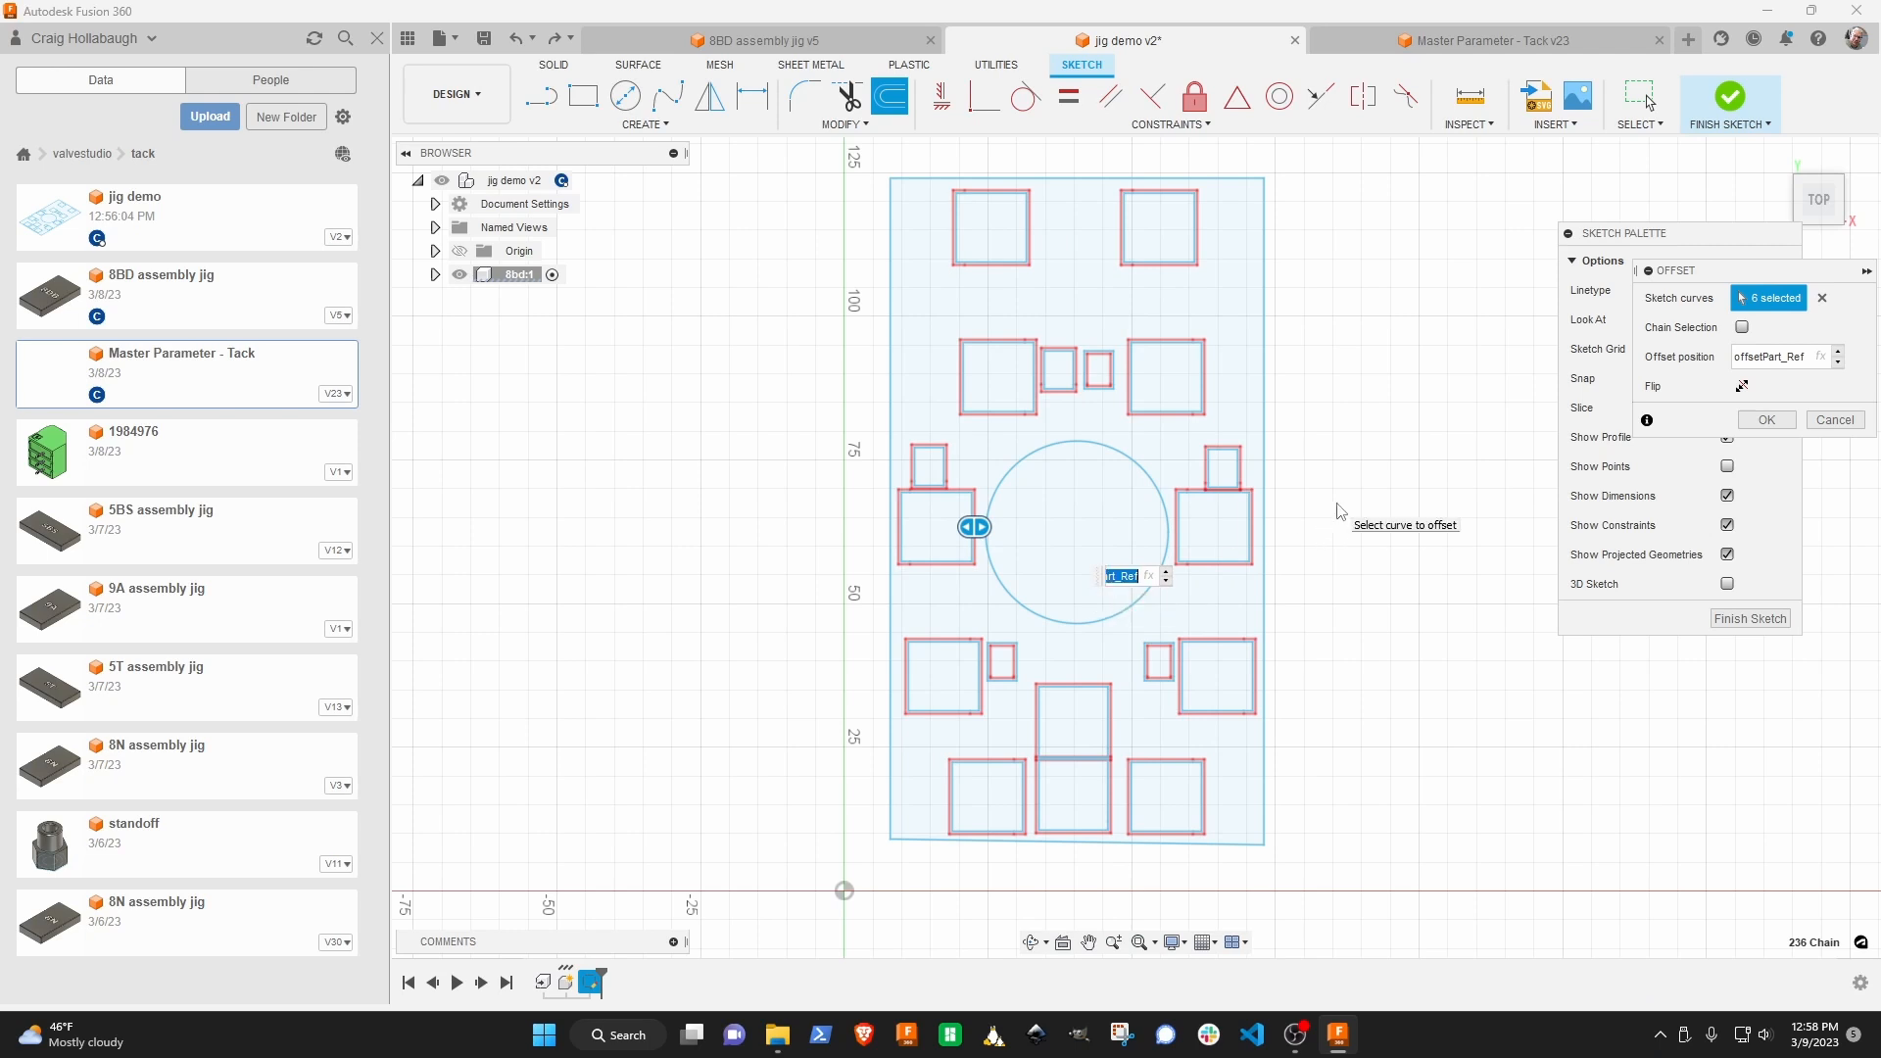
key(Return)
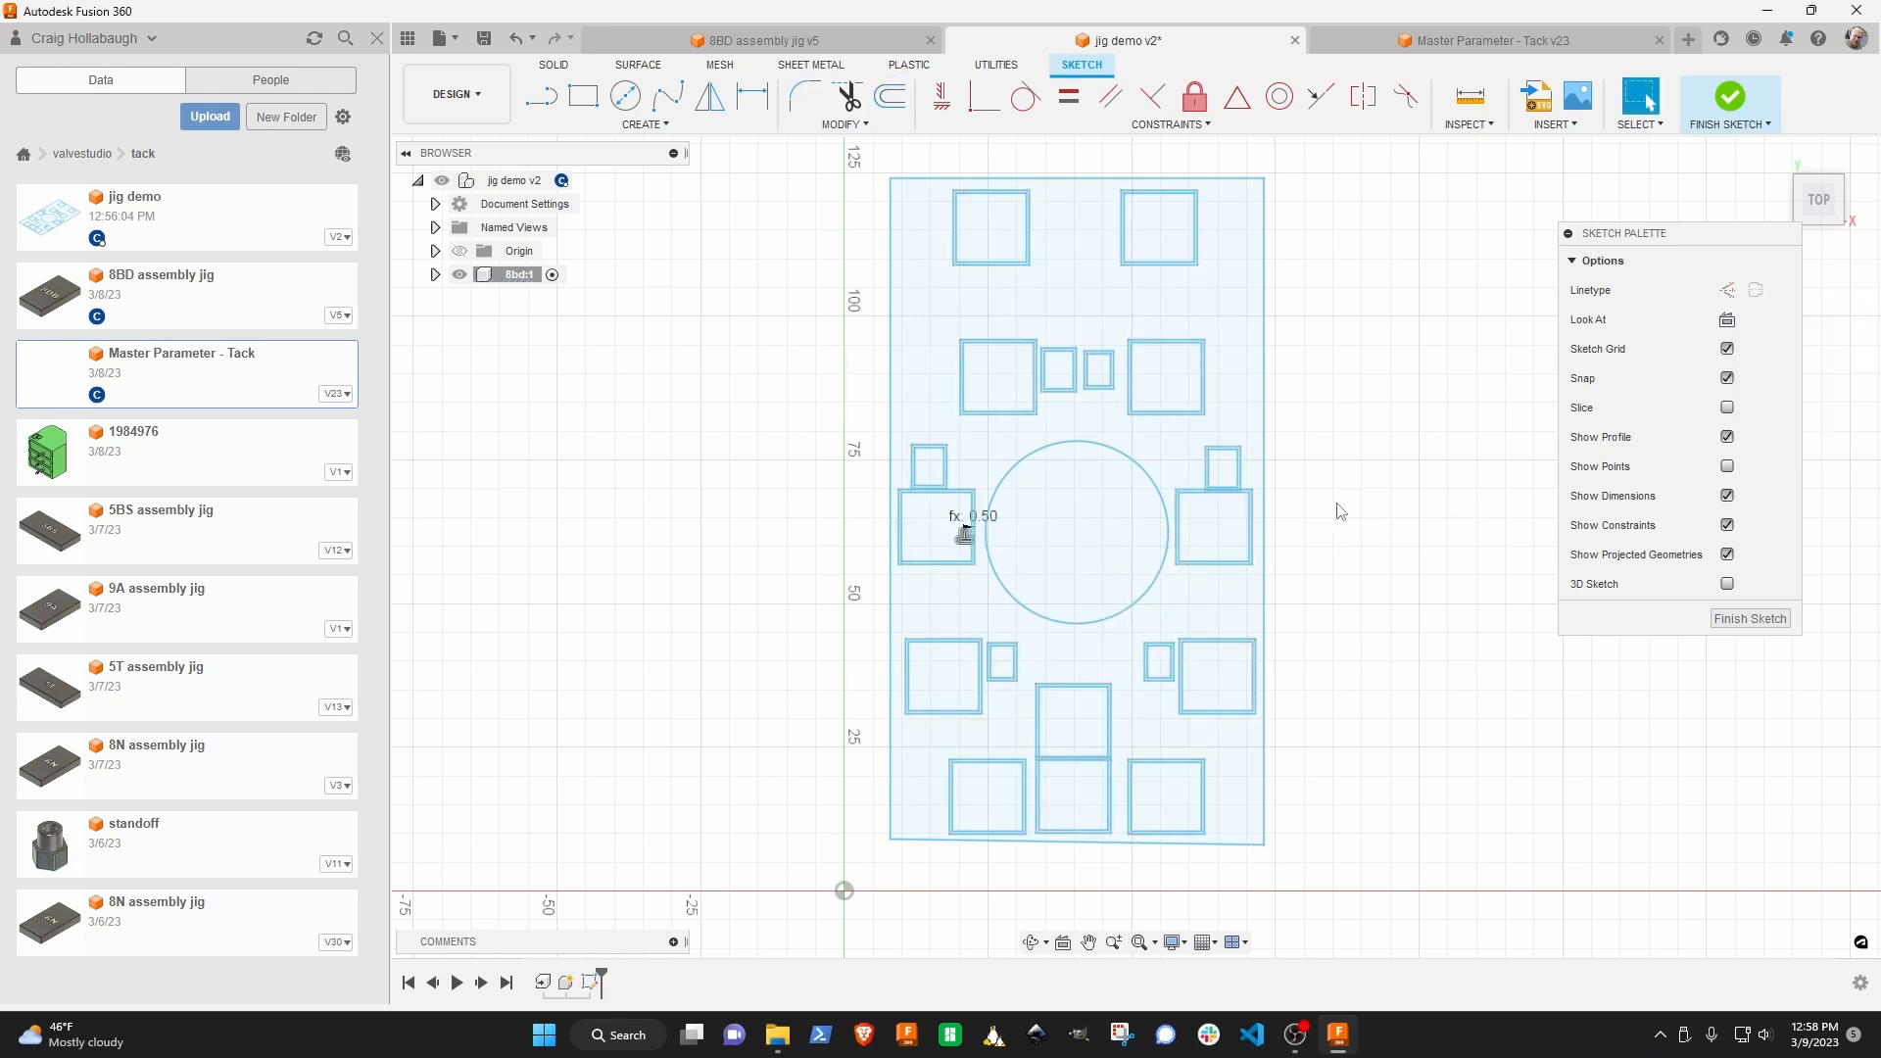
Offset the large central circle outward by the offsetPart_Ref parameter.
click(1156, 485)
click(888, 96)
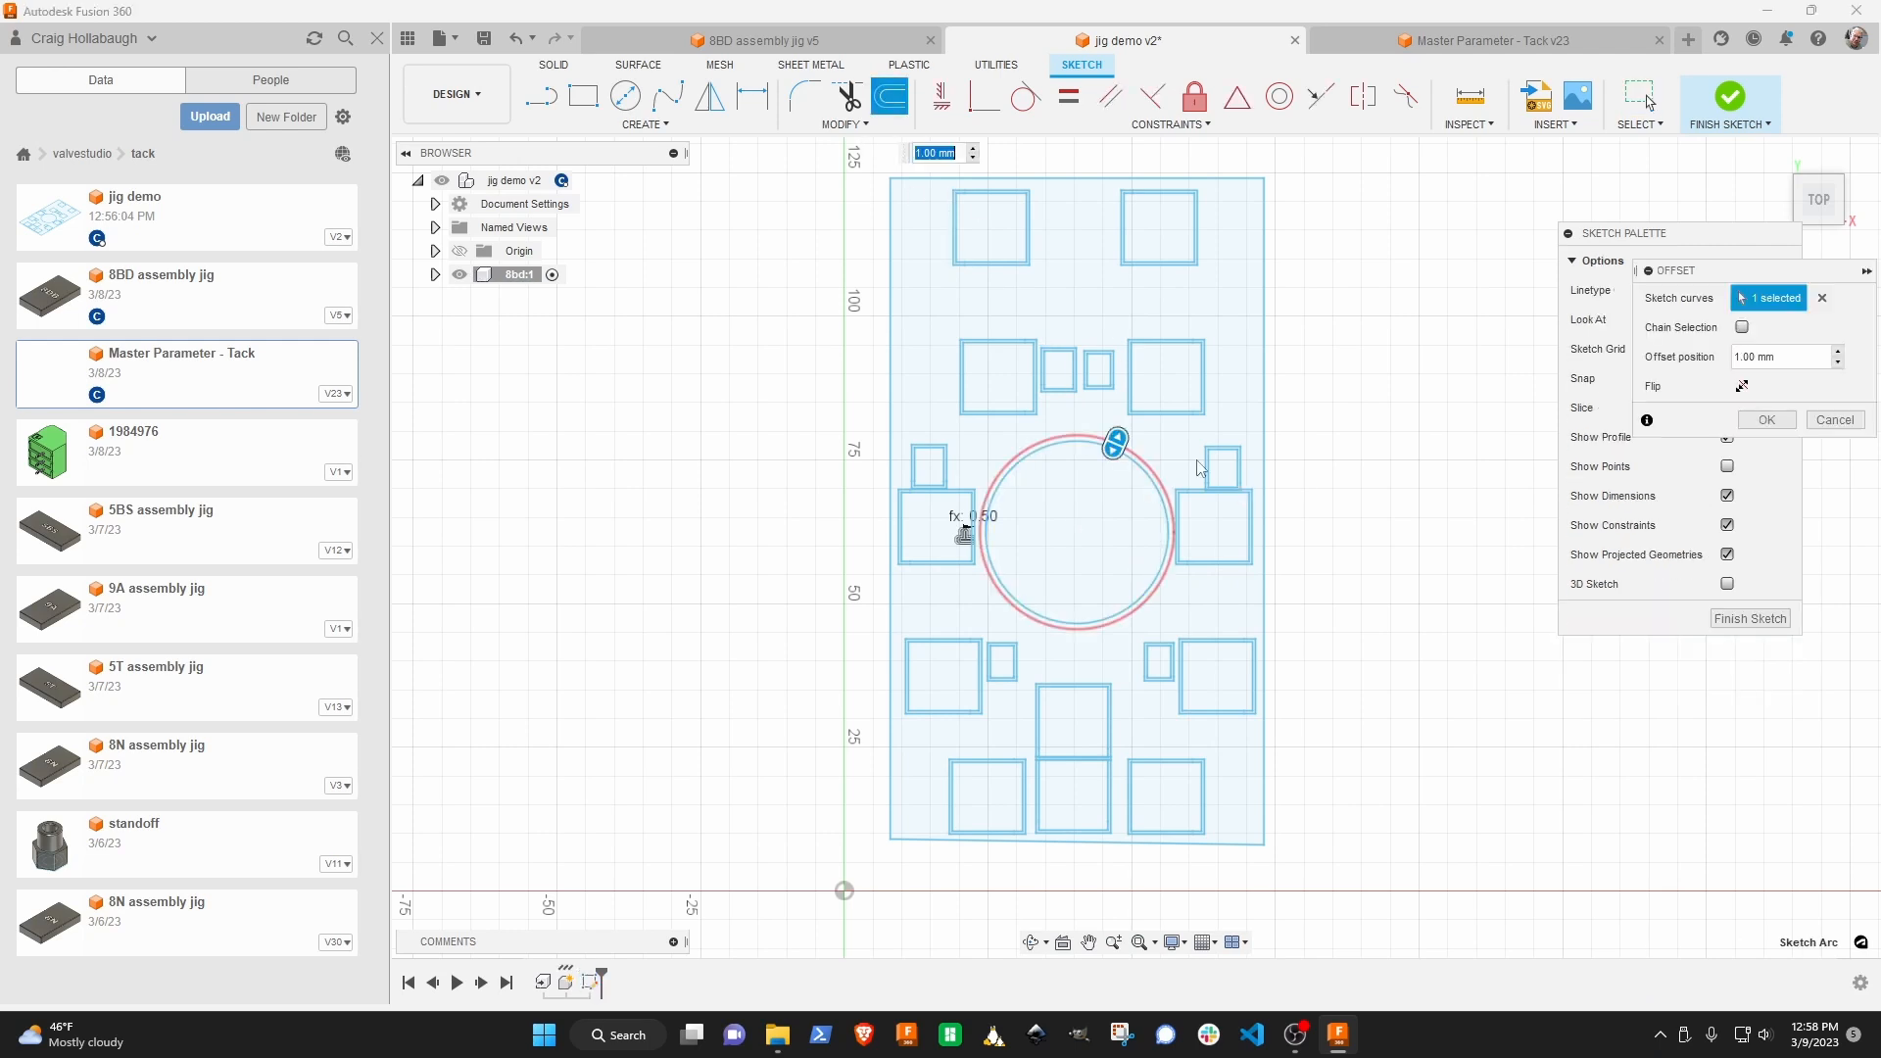
text(o)
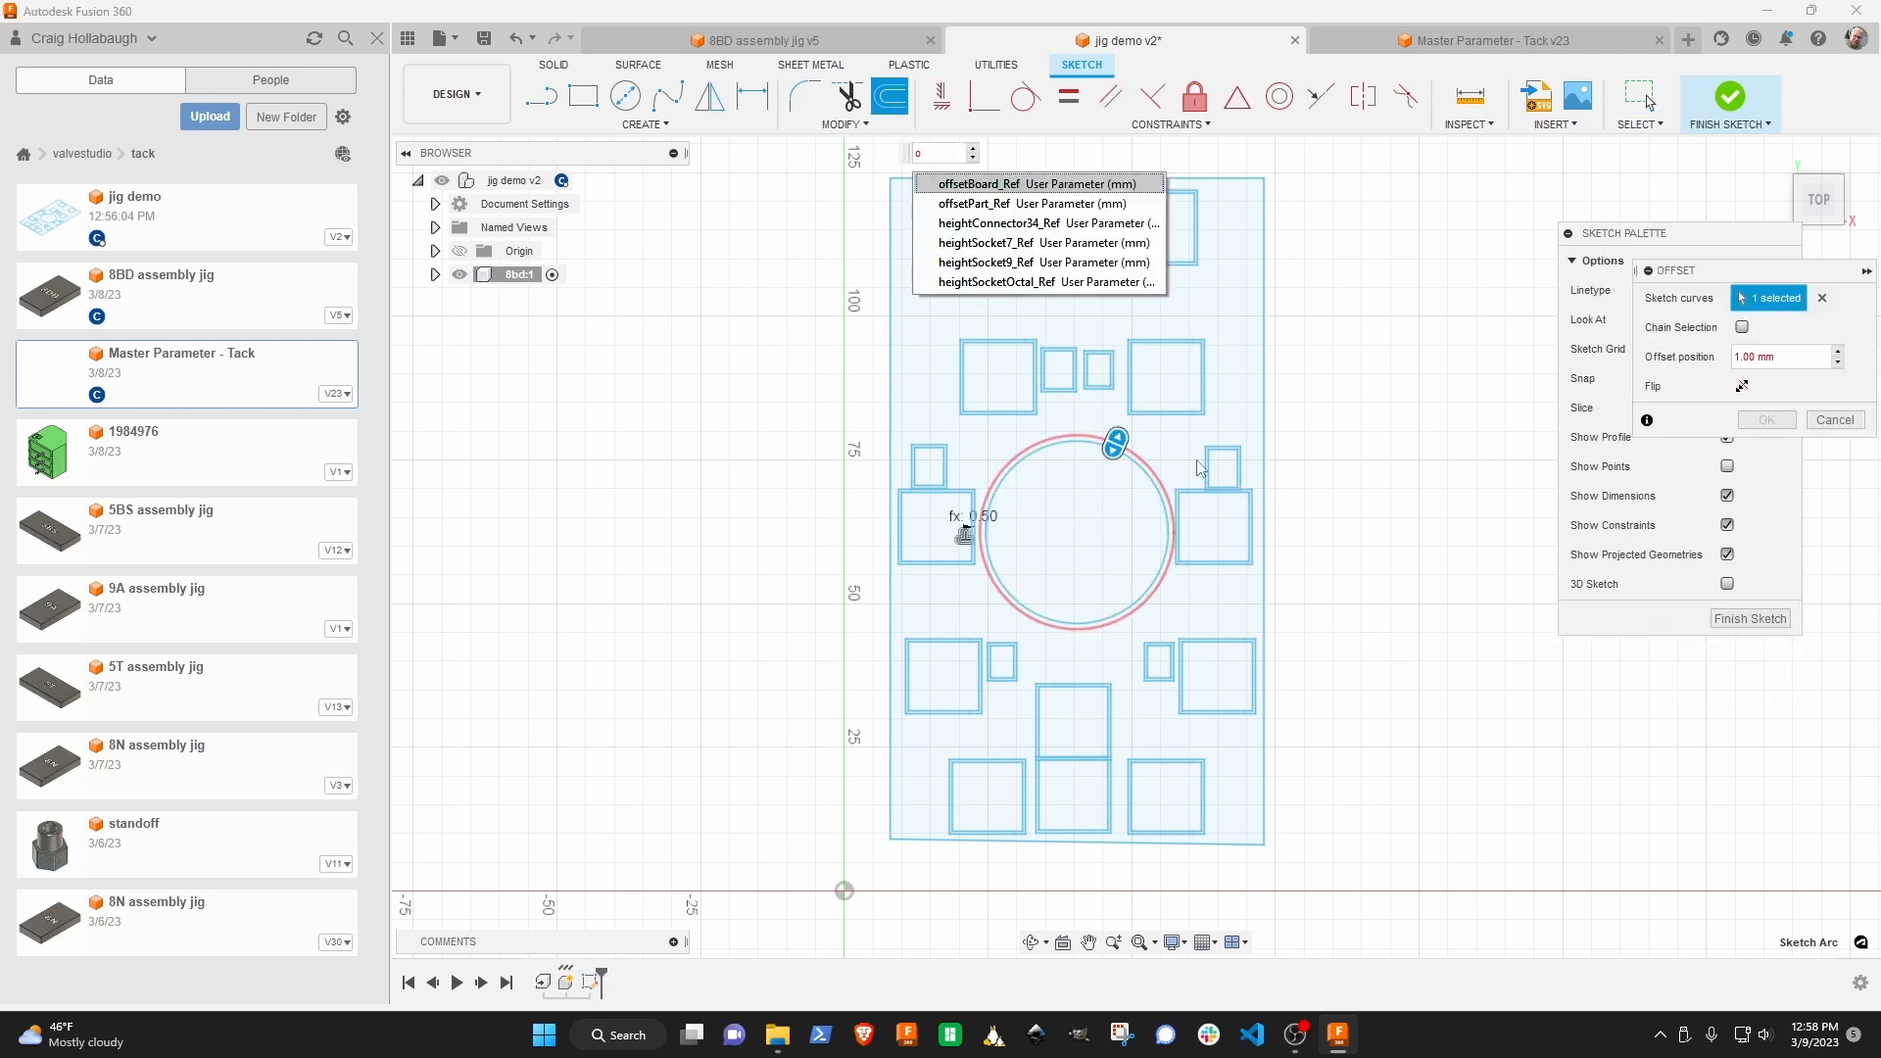
key(Down)
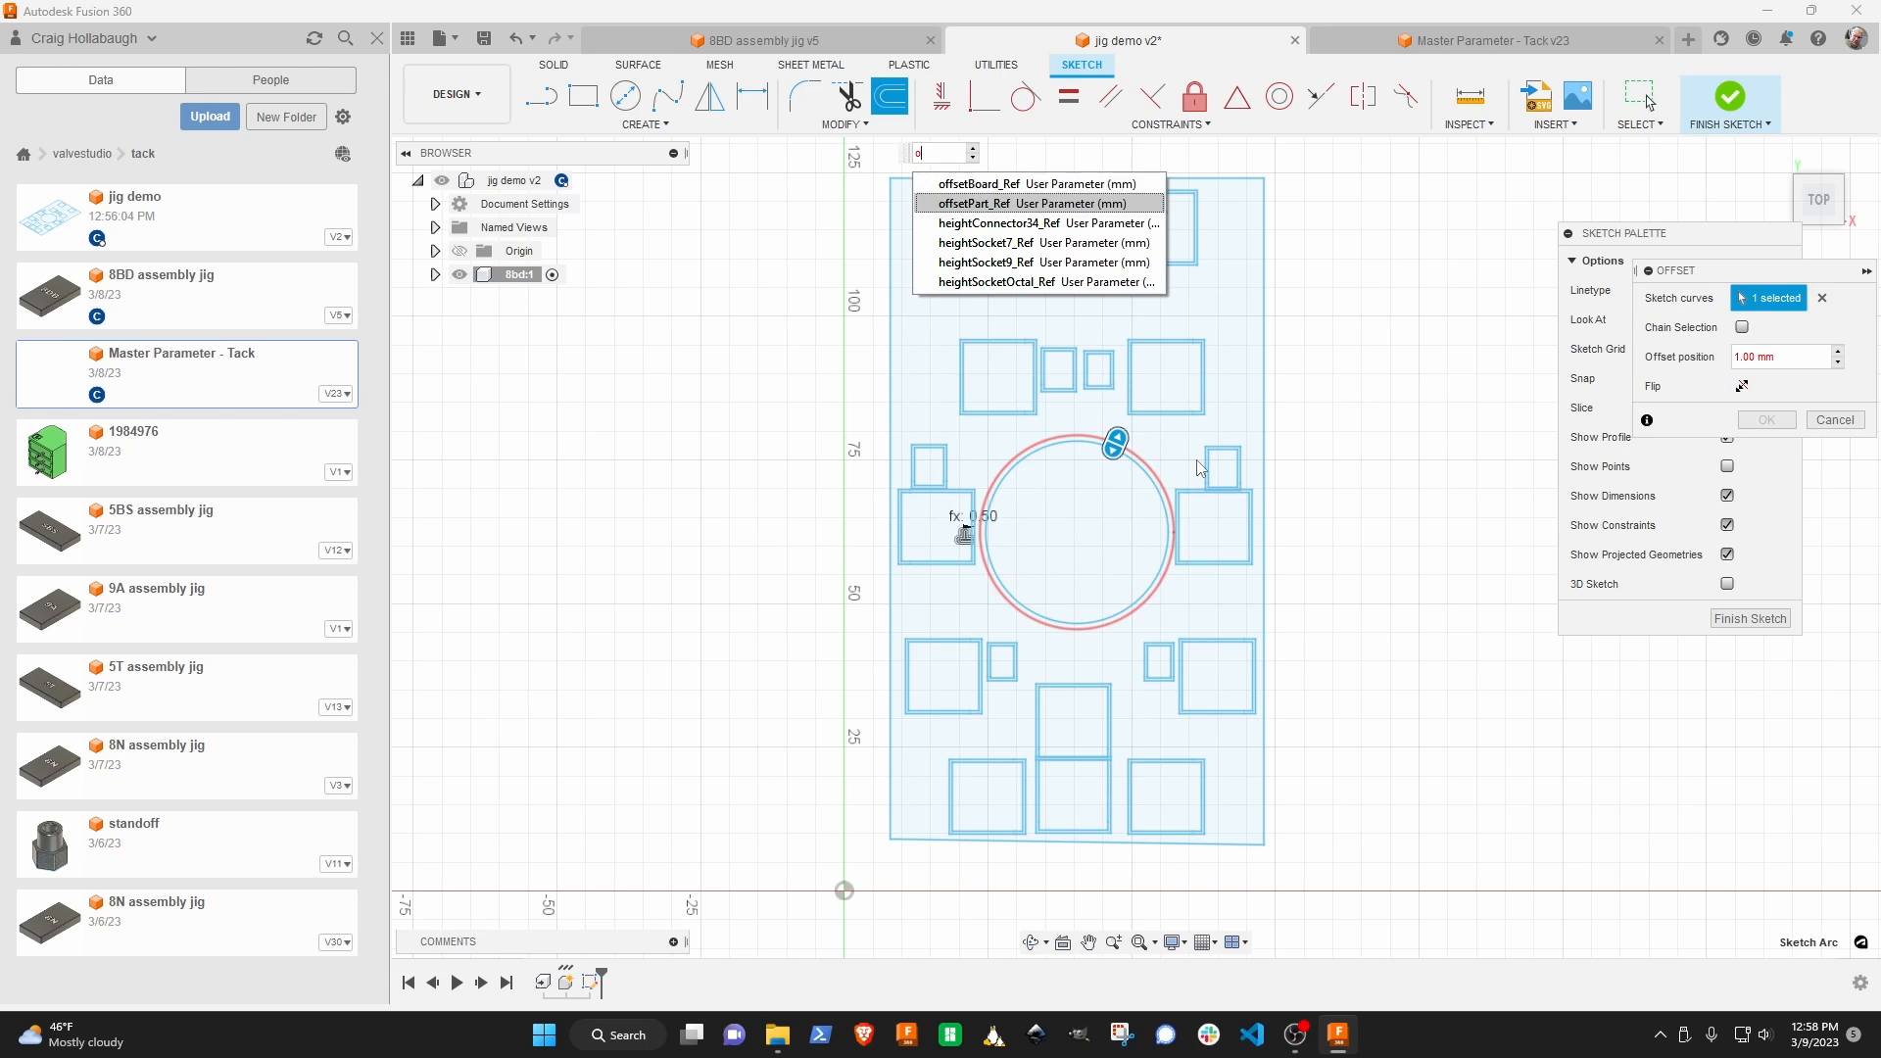
key(Return)
key(Return)
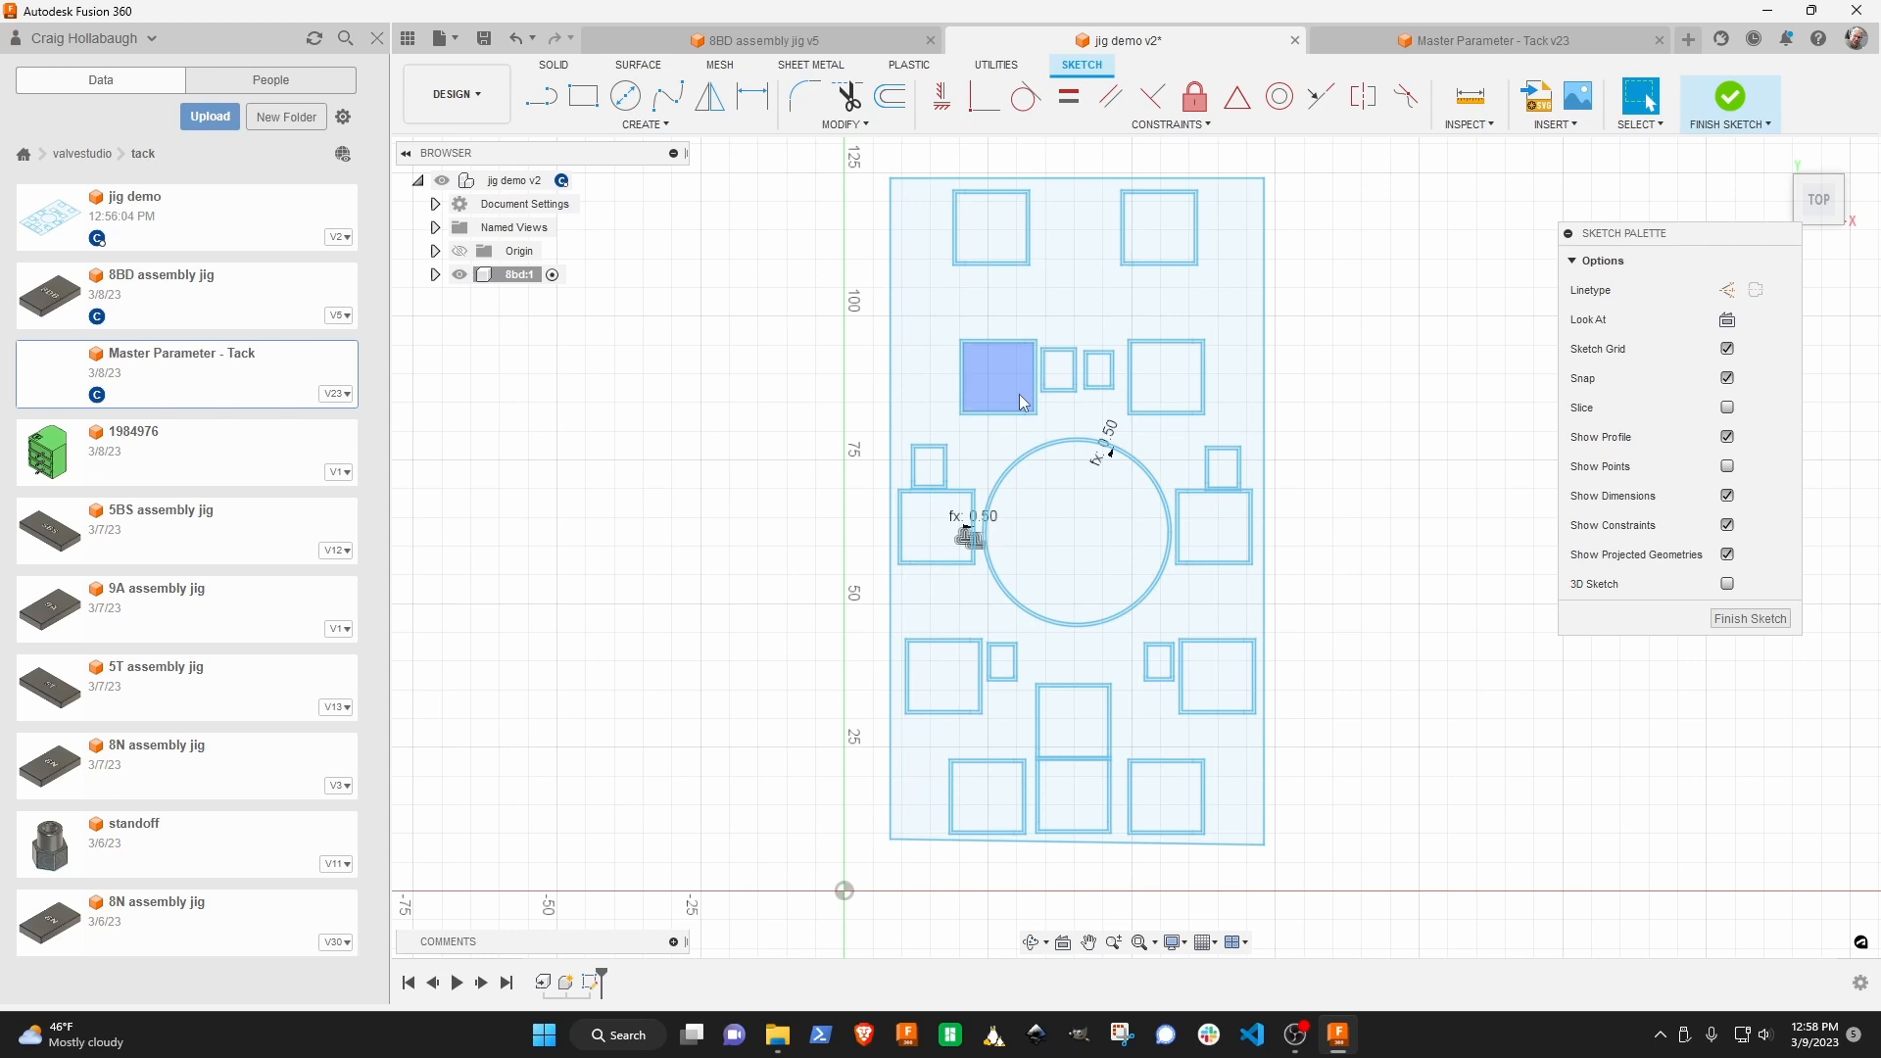
Finish the board sketch and extrude all its profiles together as a new body with the heightJig_Ref parameter as distance.
scroll(1023, 394, up, 3)
scroll(1220, 697, down, 3)
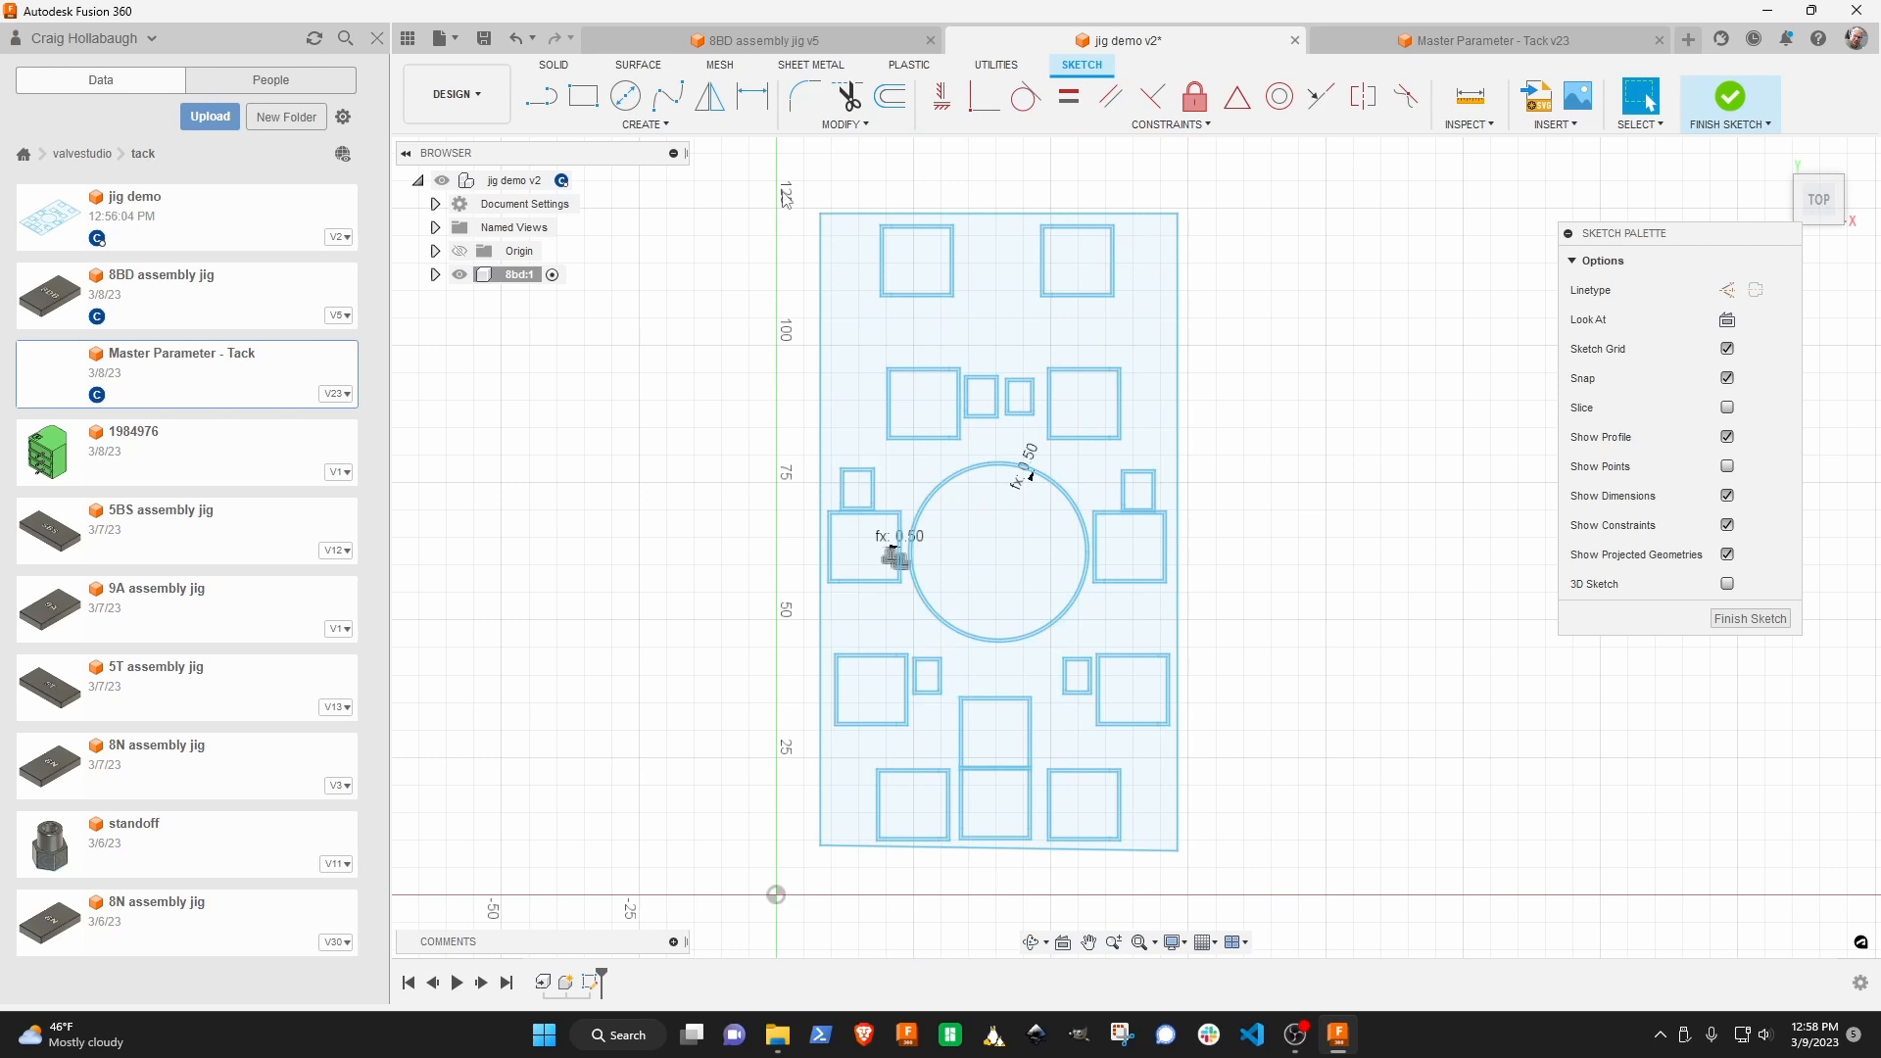
click(1732, 618)
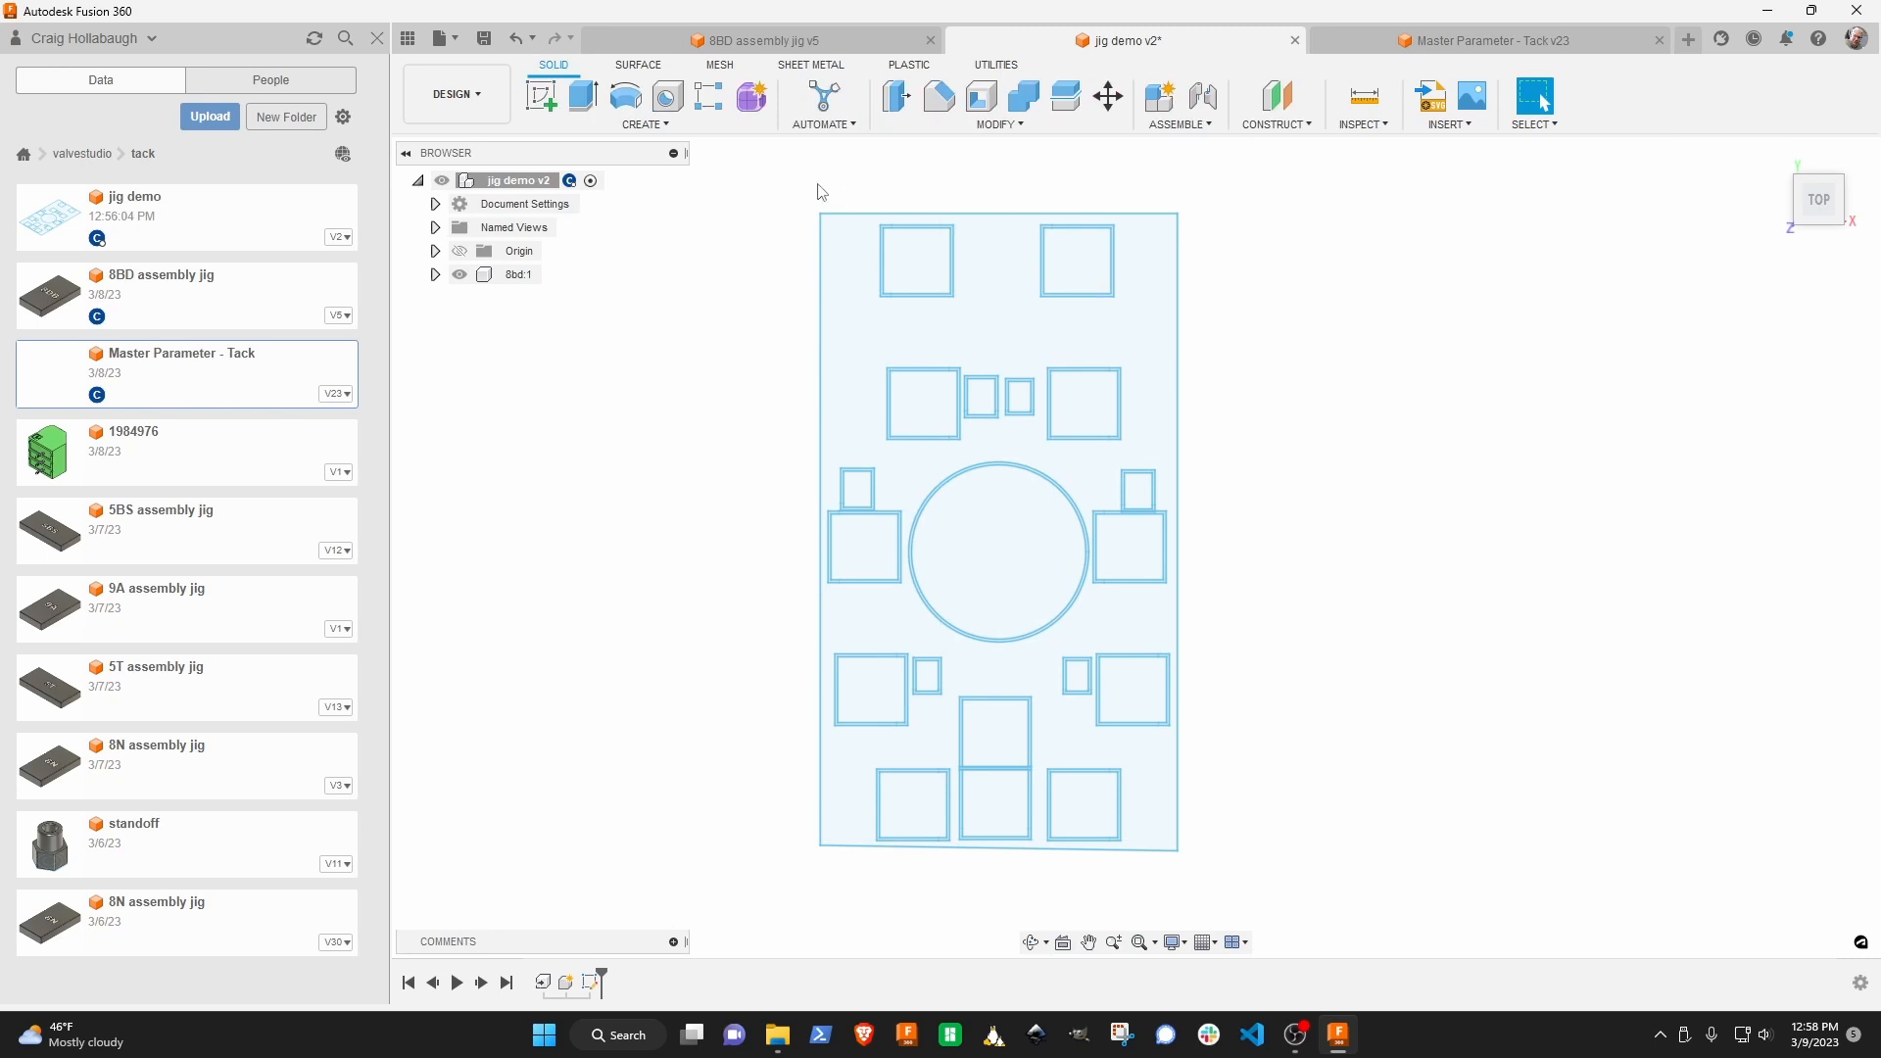
click(583, 95)
drag(781, 180, 1237, 895)
shift+middle_drag(1125, 760, 1067, 679)
drag(1082, 402, 1036, 349)
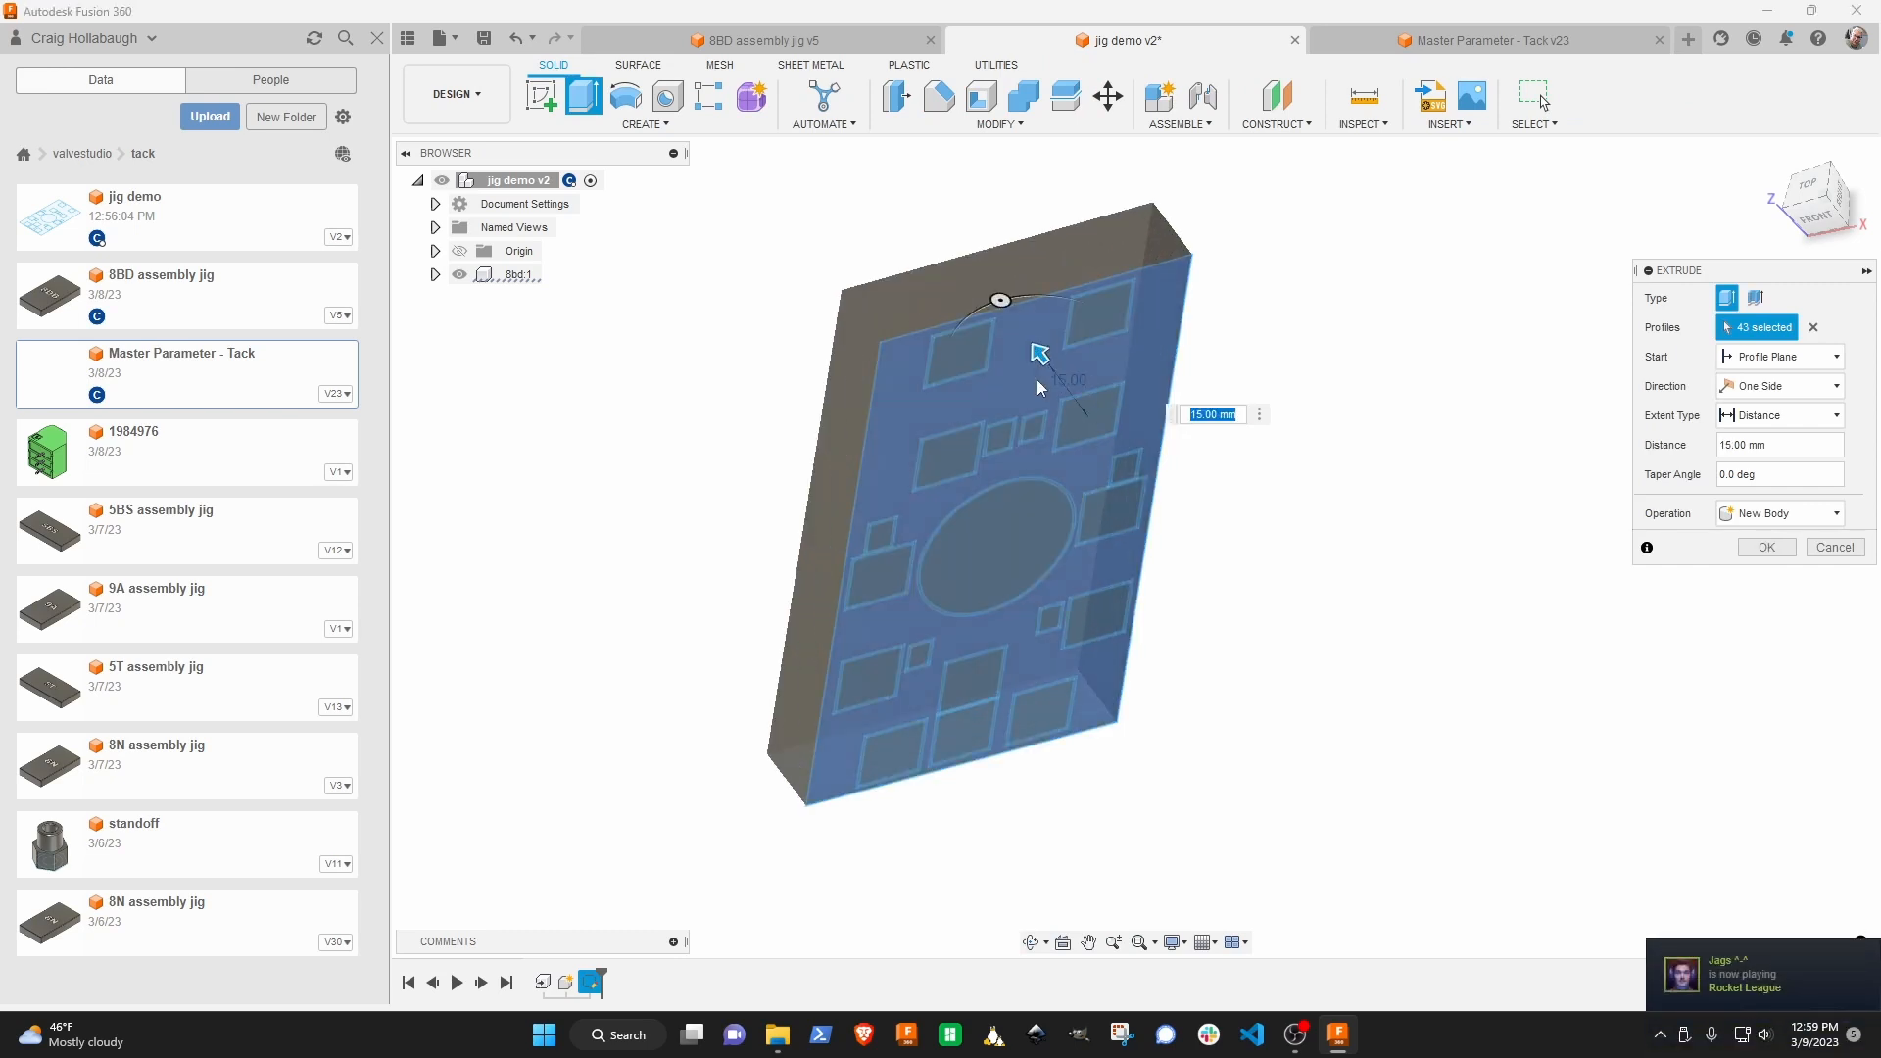
text(h)
key(Down)
key(Down)
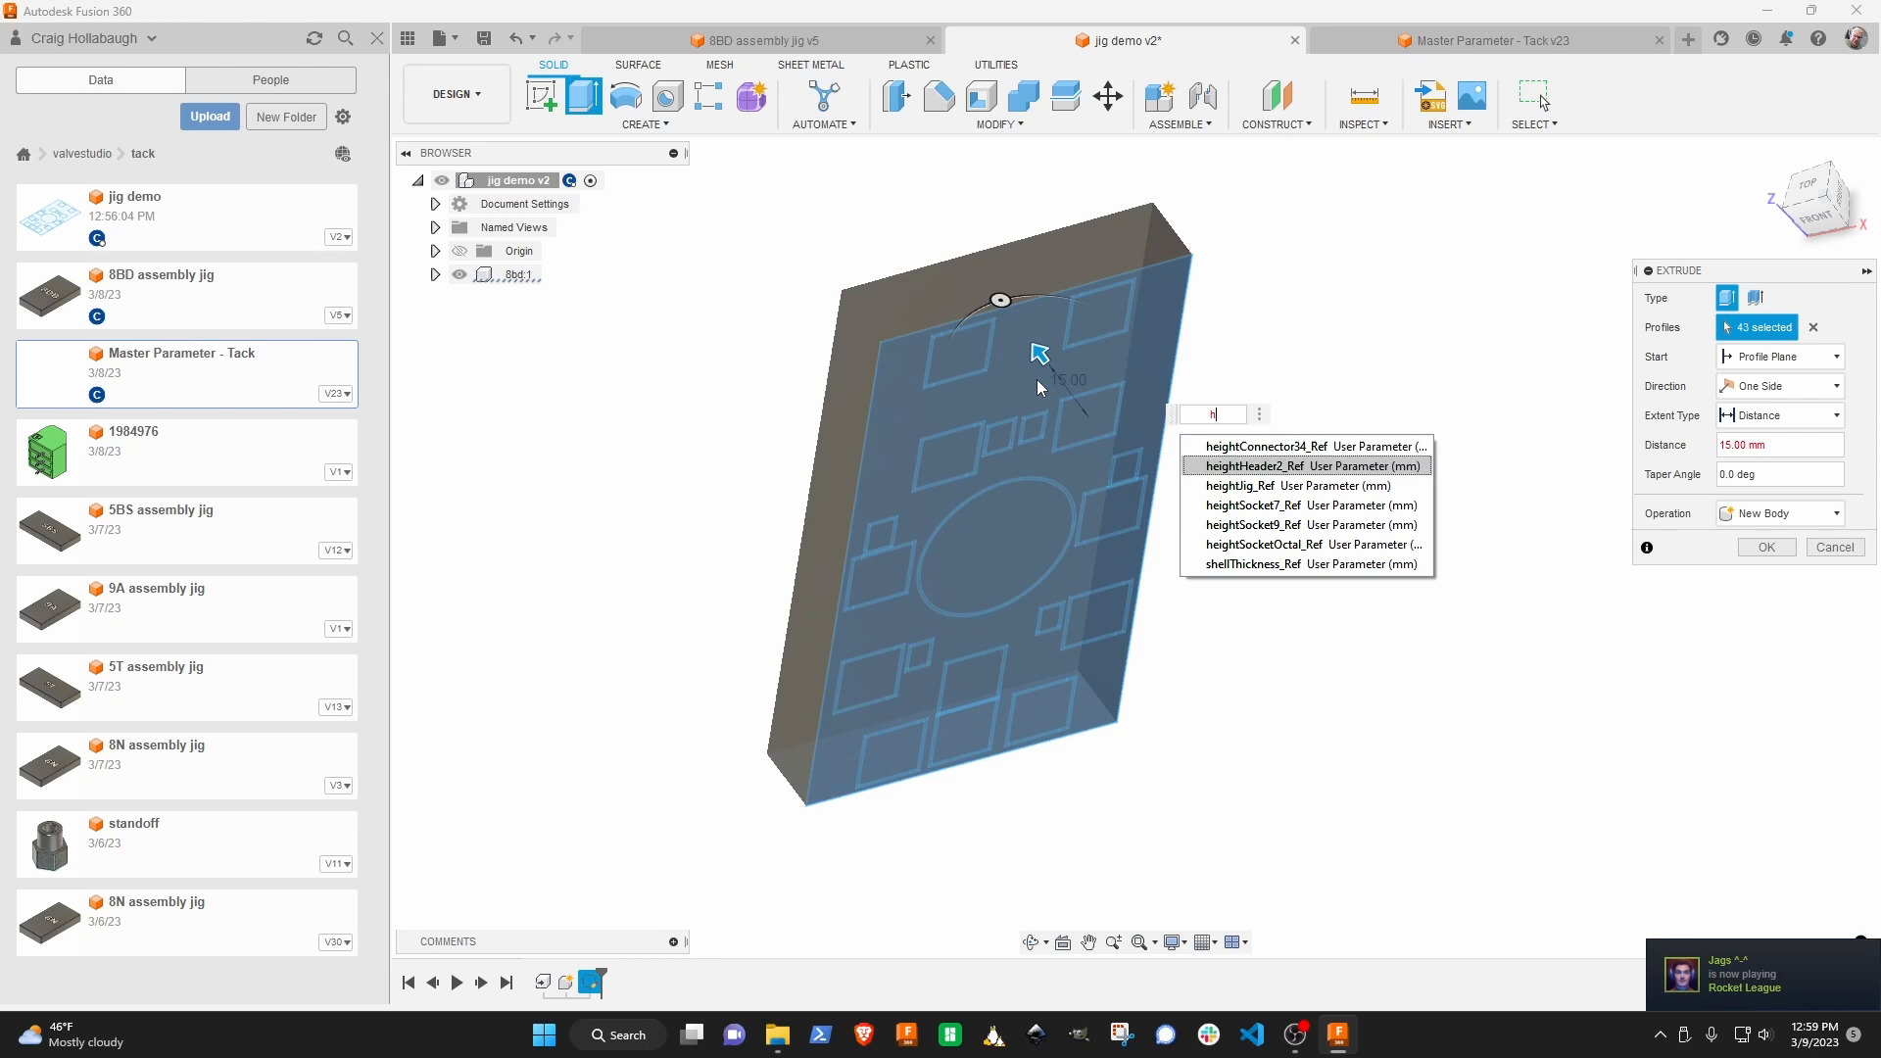
key(Return)
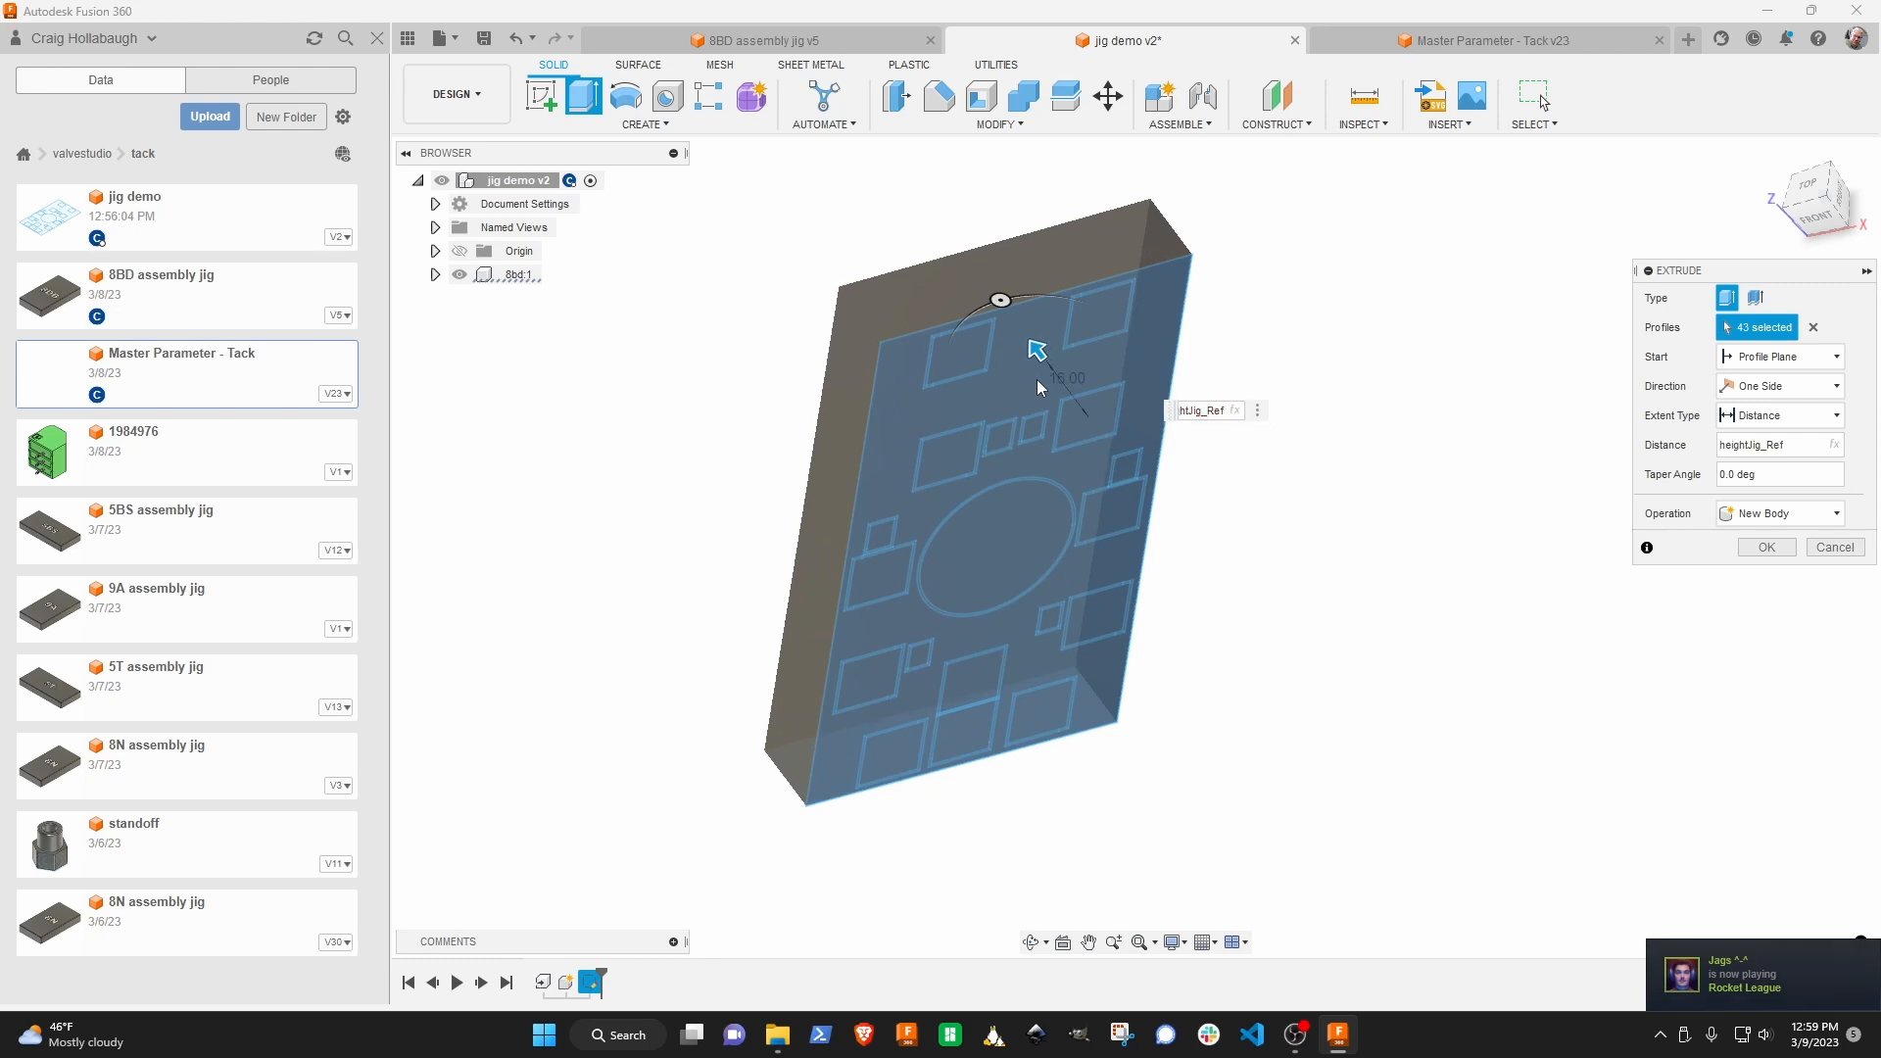
key(Return)
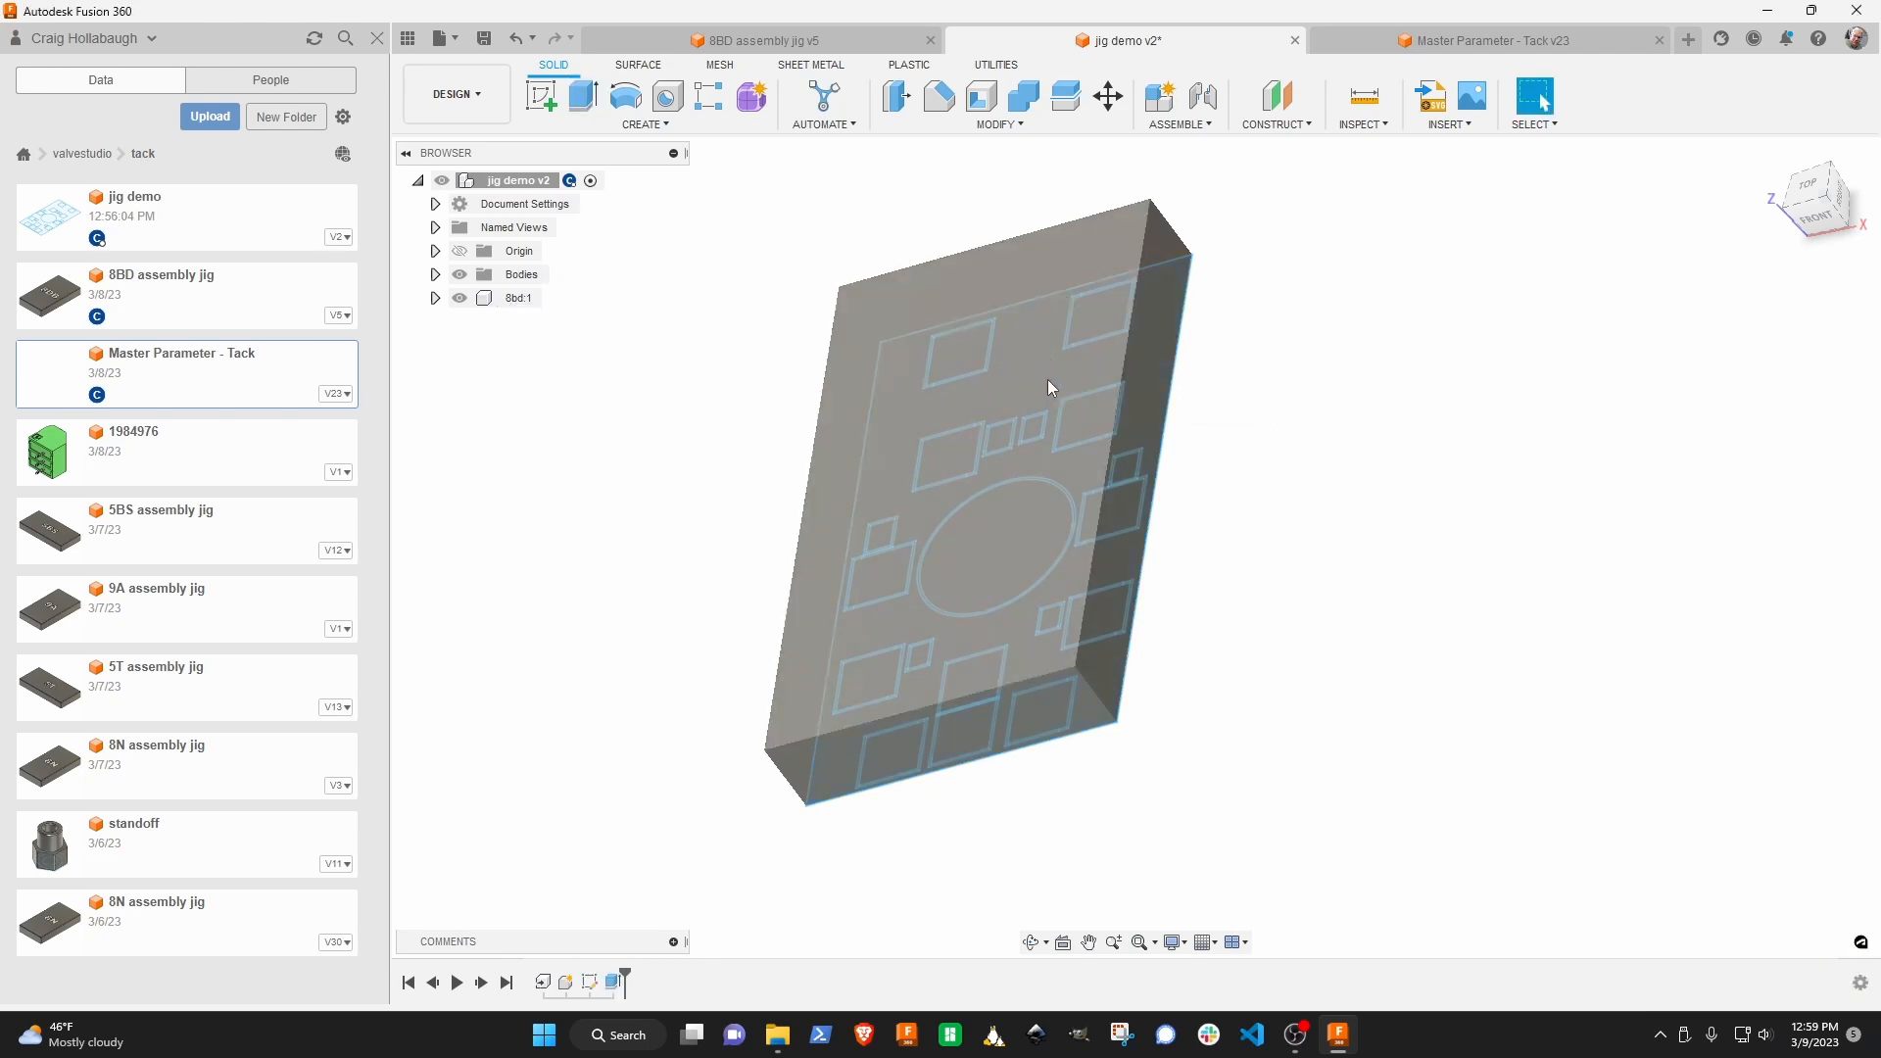
Chamfer the block's four upper perimeter edges and four vertical corner edges by an equal distance of 1 mm.
shift+middle_drag(1043, 450, 1000, 411)
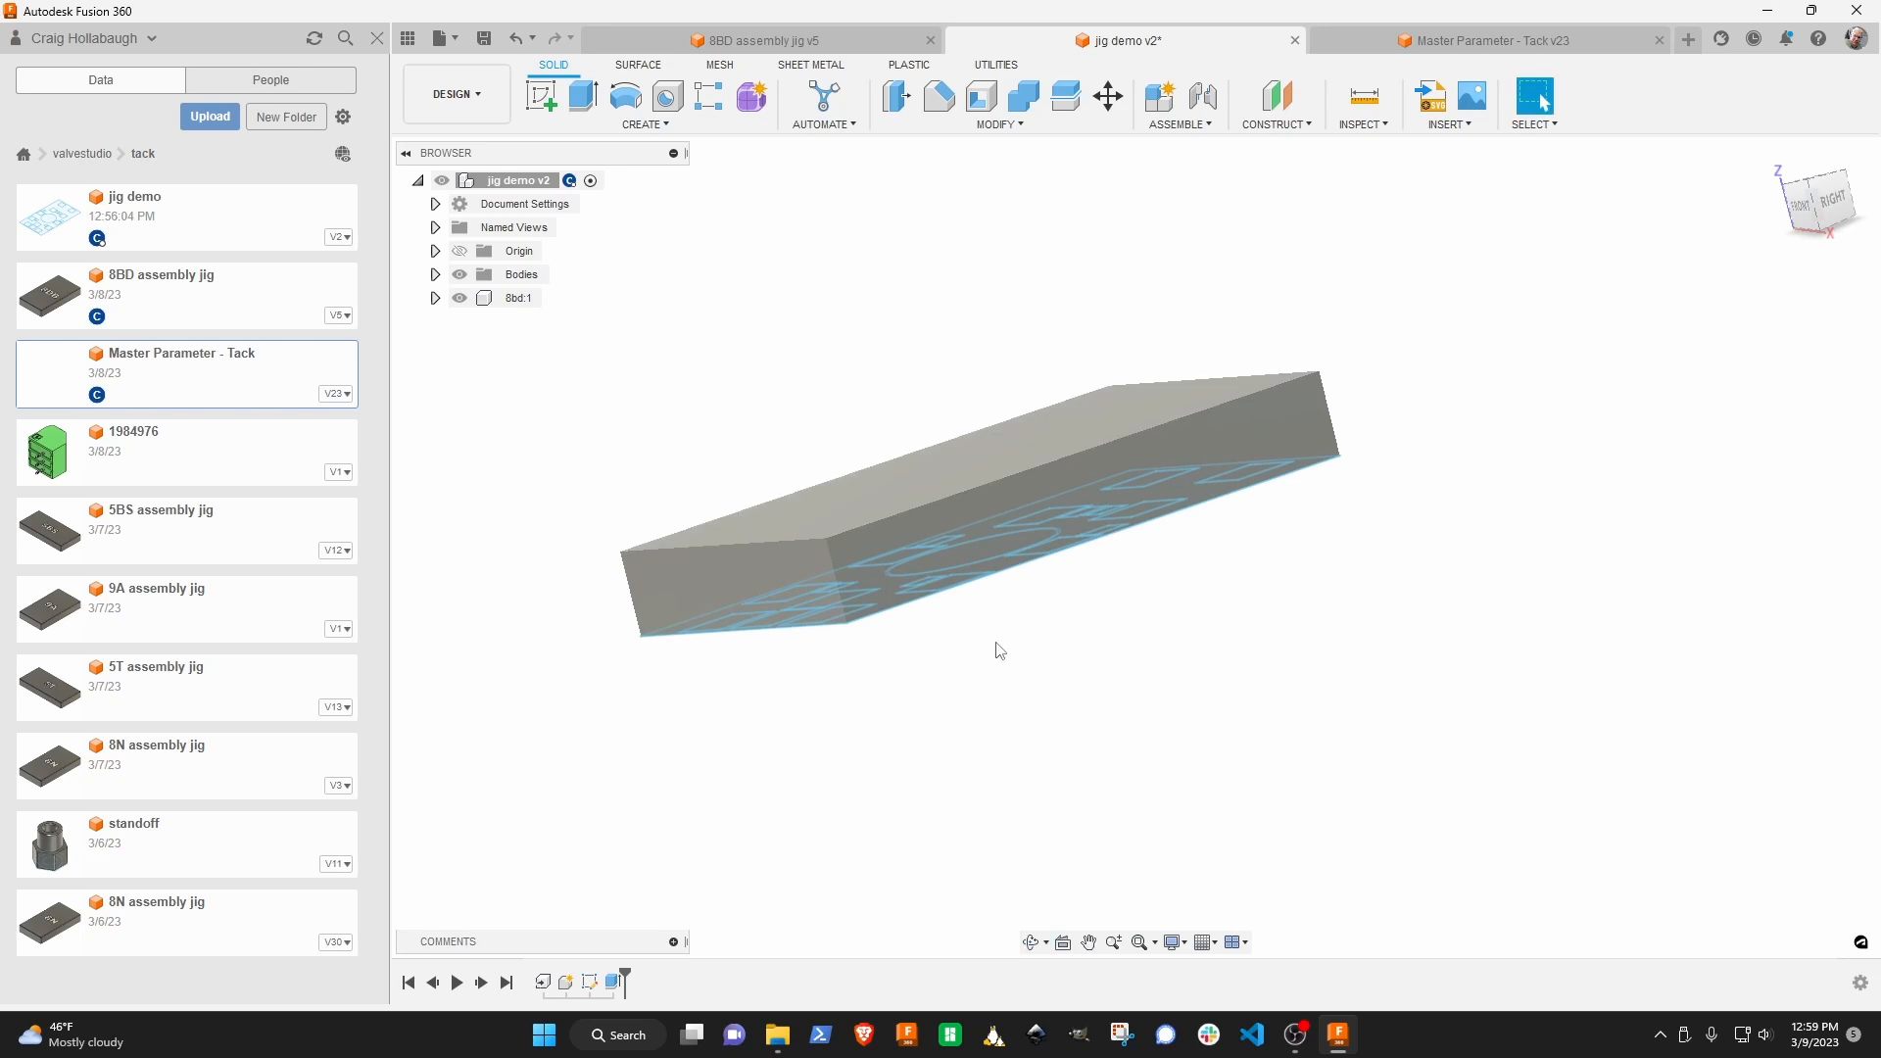
shift+middle_drag(996, 643, 950, 517)
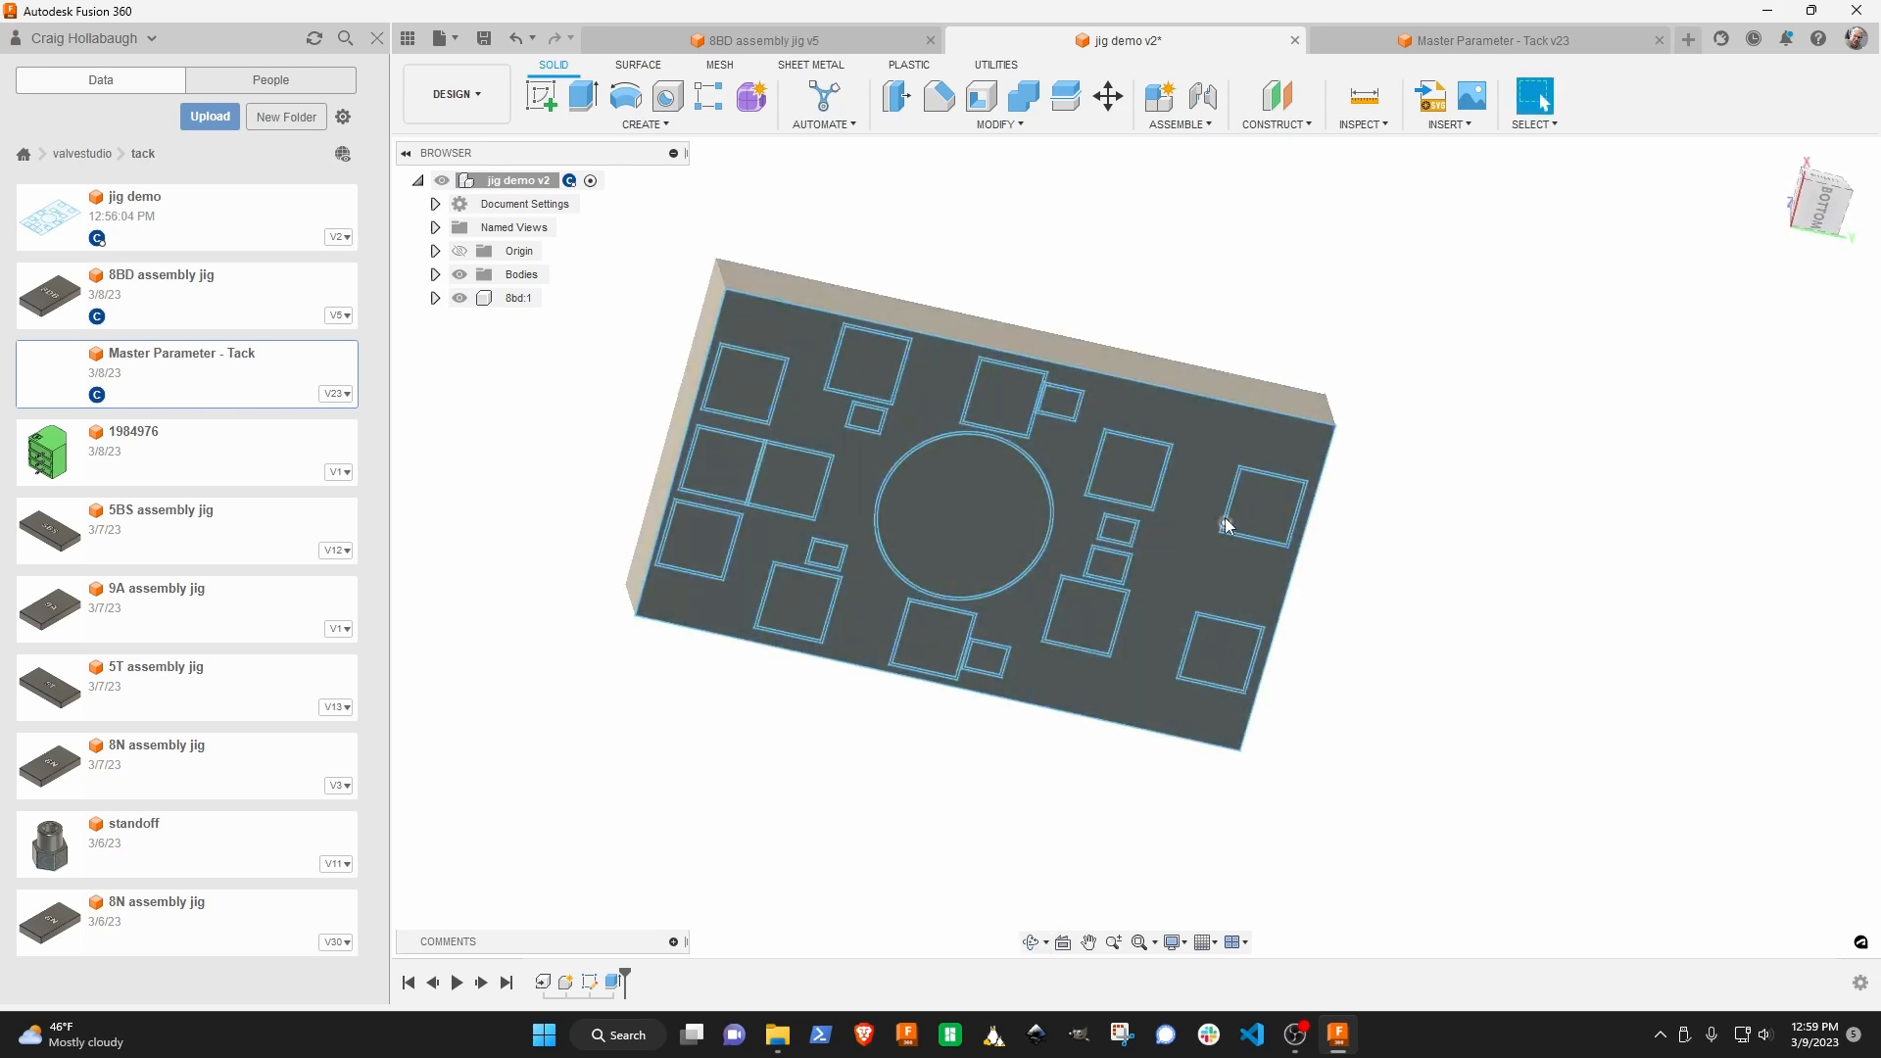
shift+middle_drag(1225, 526, 1218, 607)
click(939, 98)
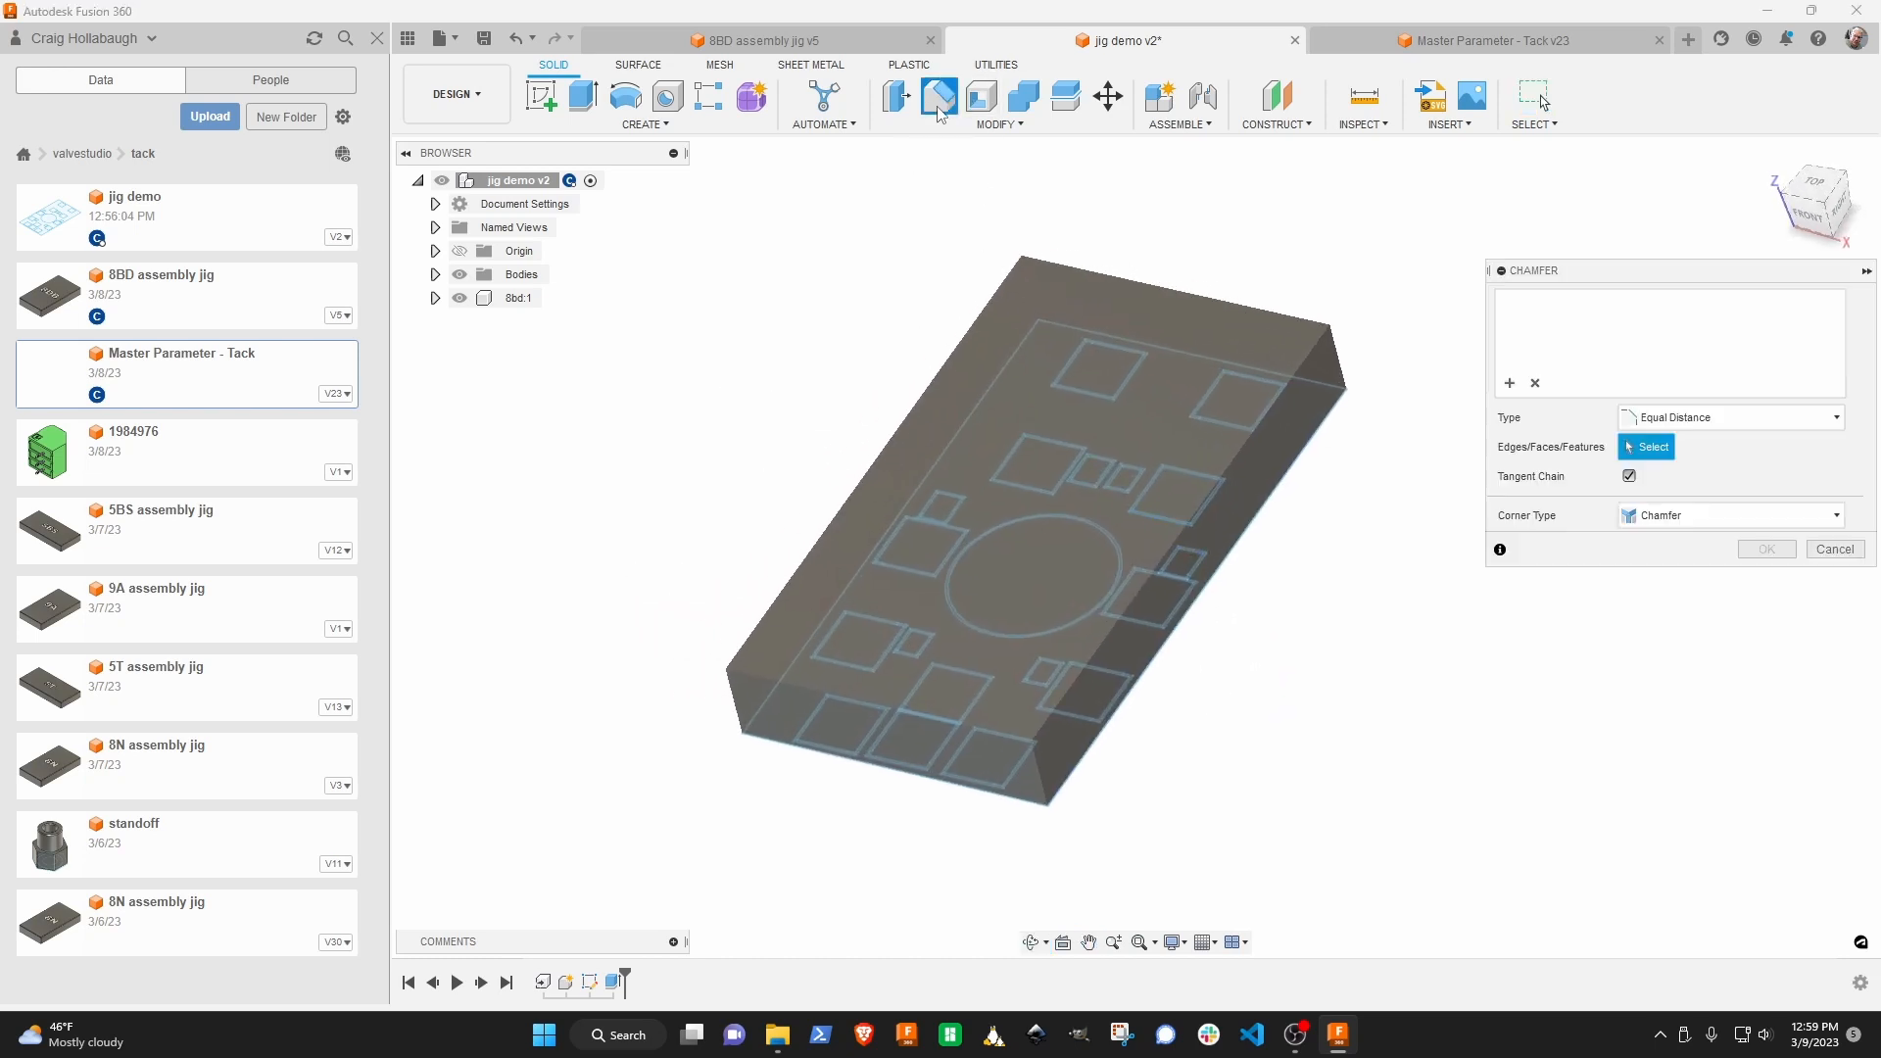
click(1250, 307)
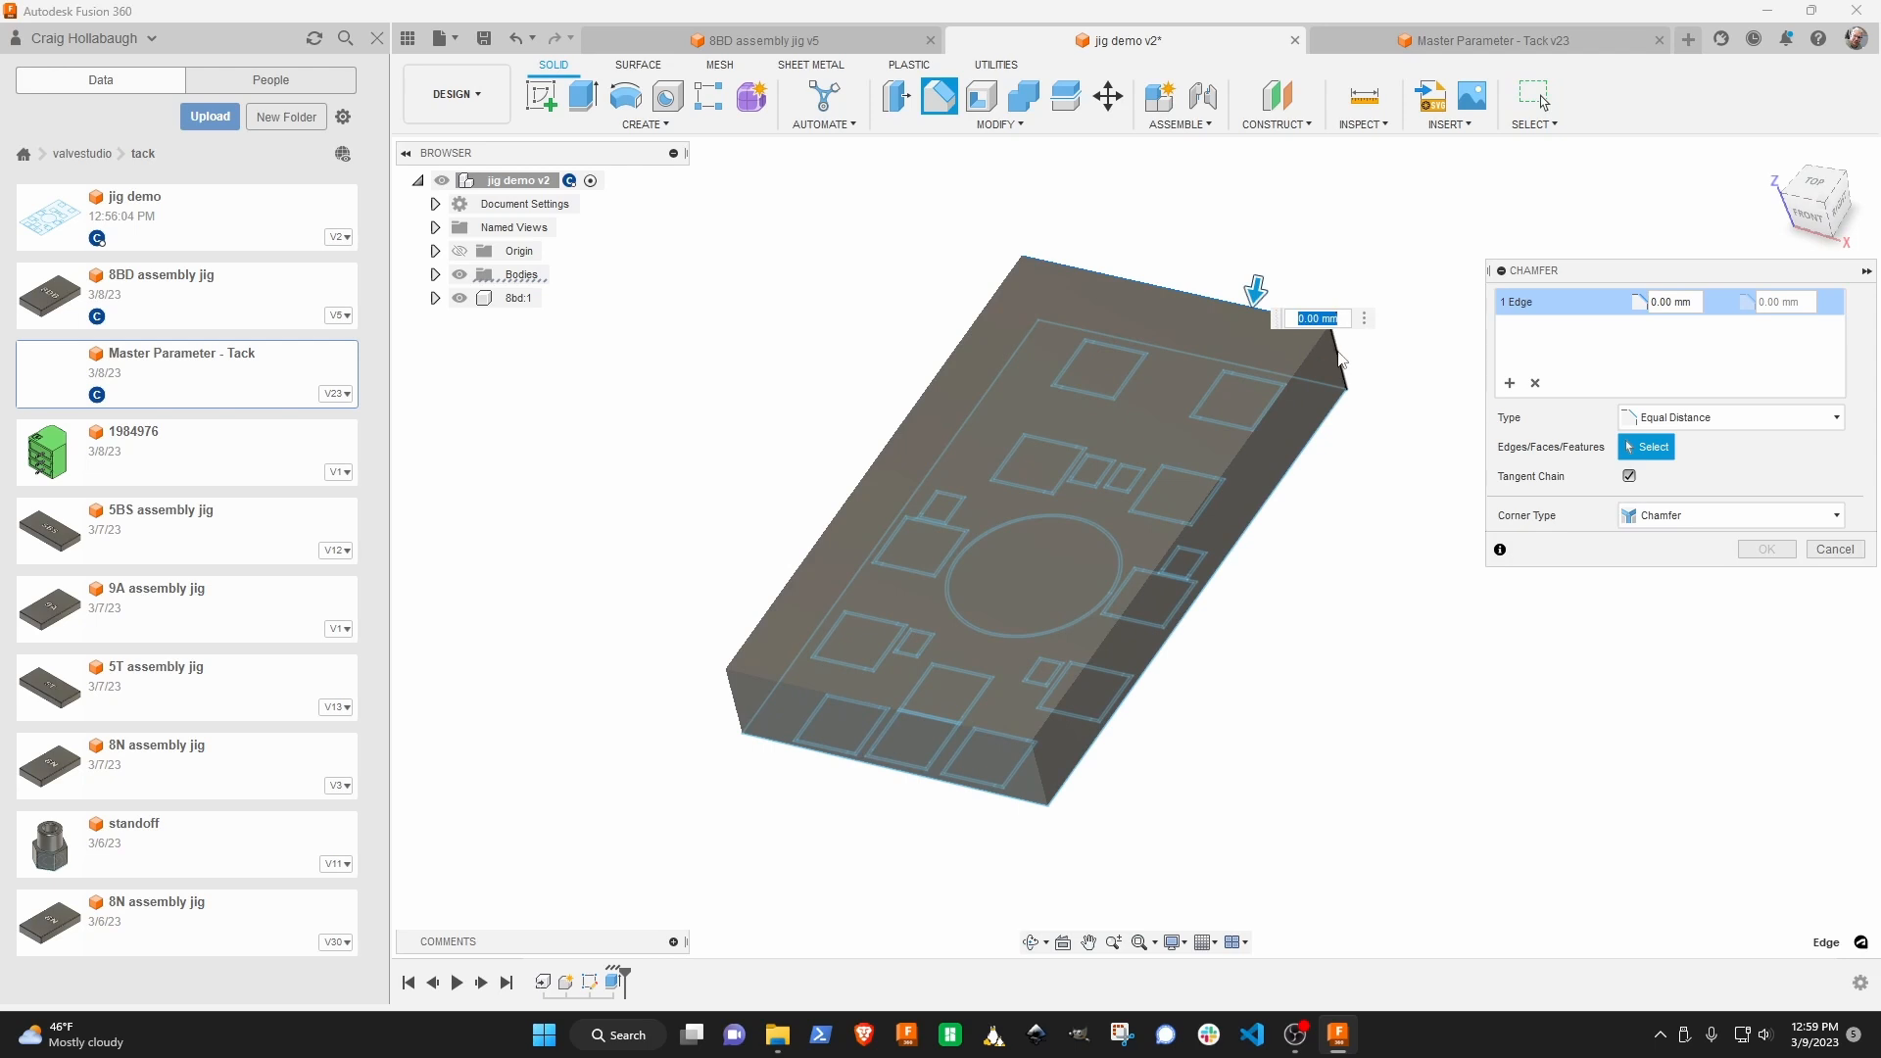
click(1312, 358)
click(1287, 370)
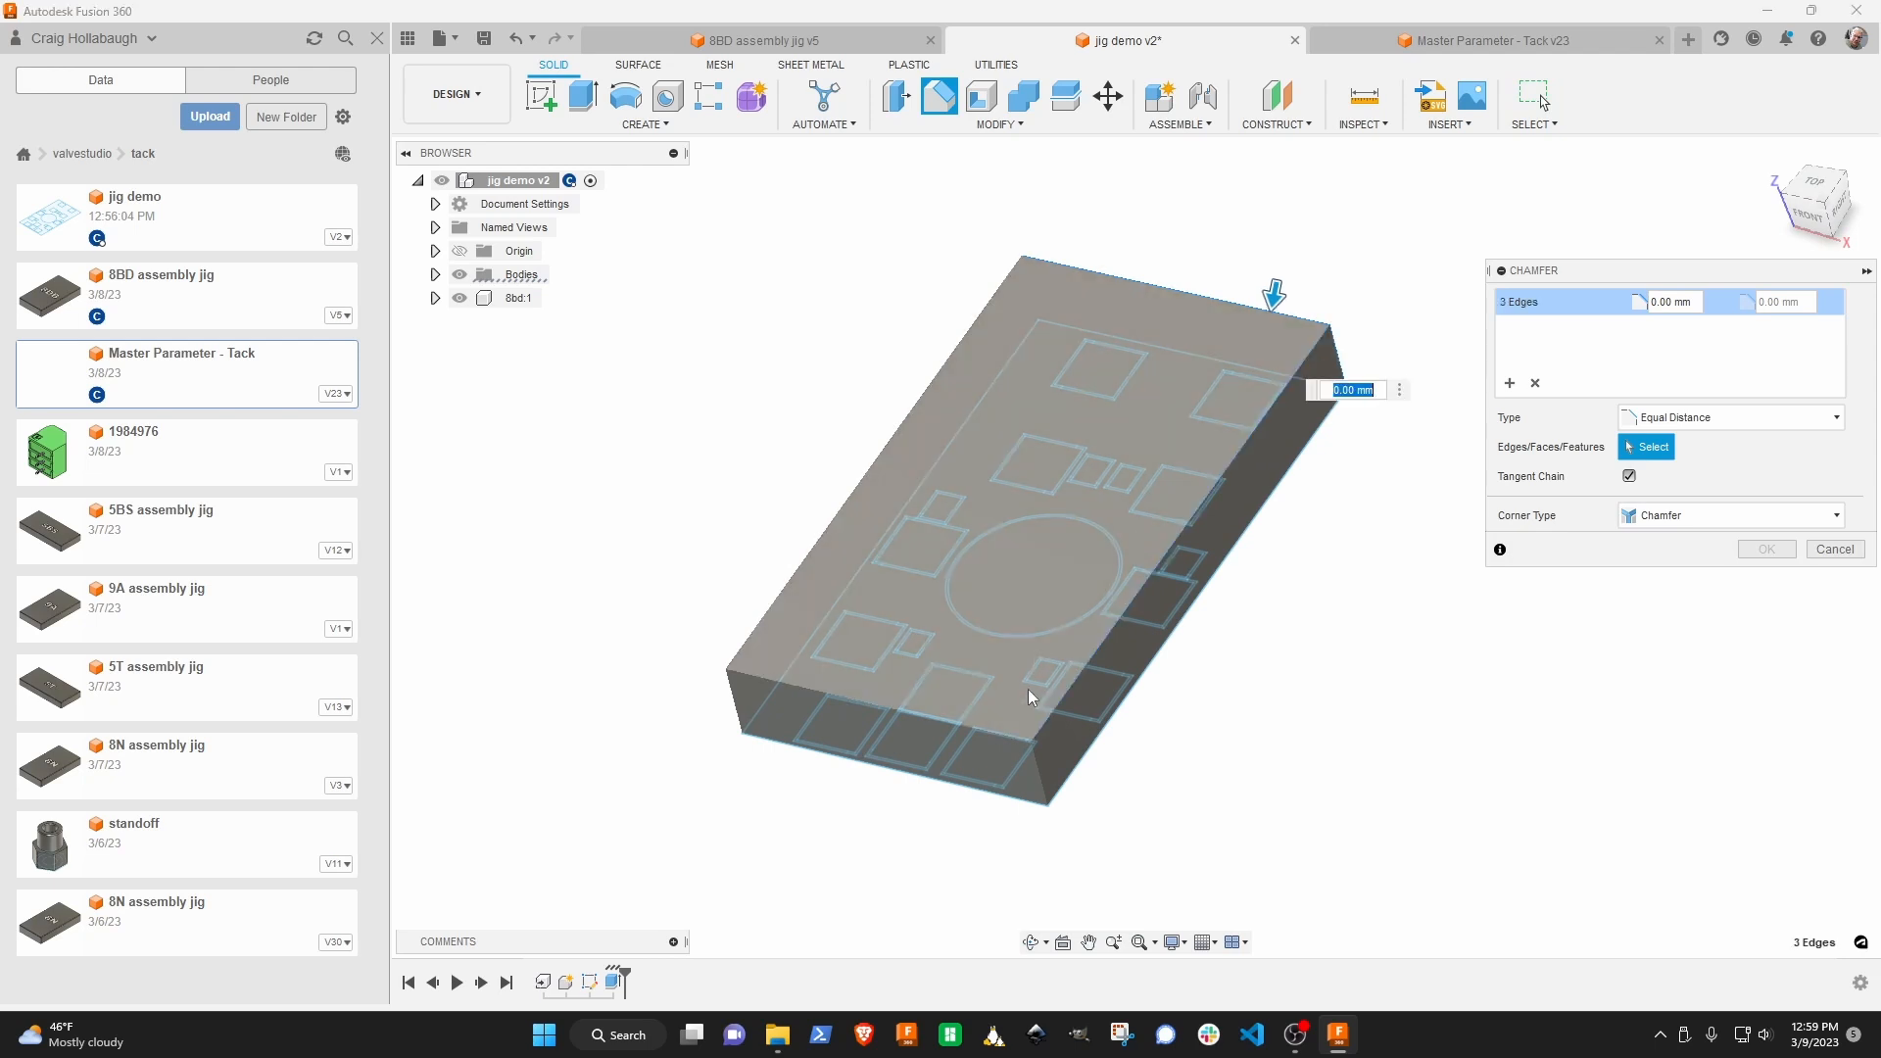
click(1036, 762)
click(1007, 735)
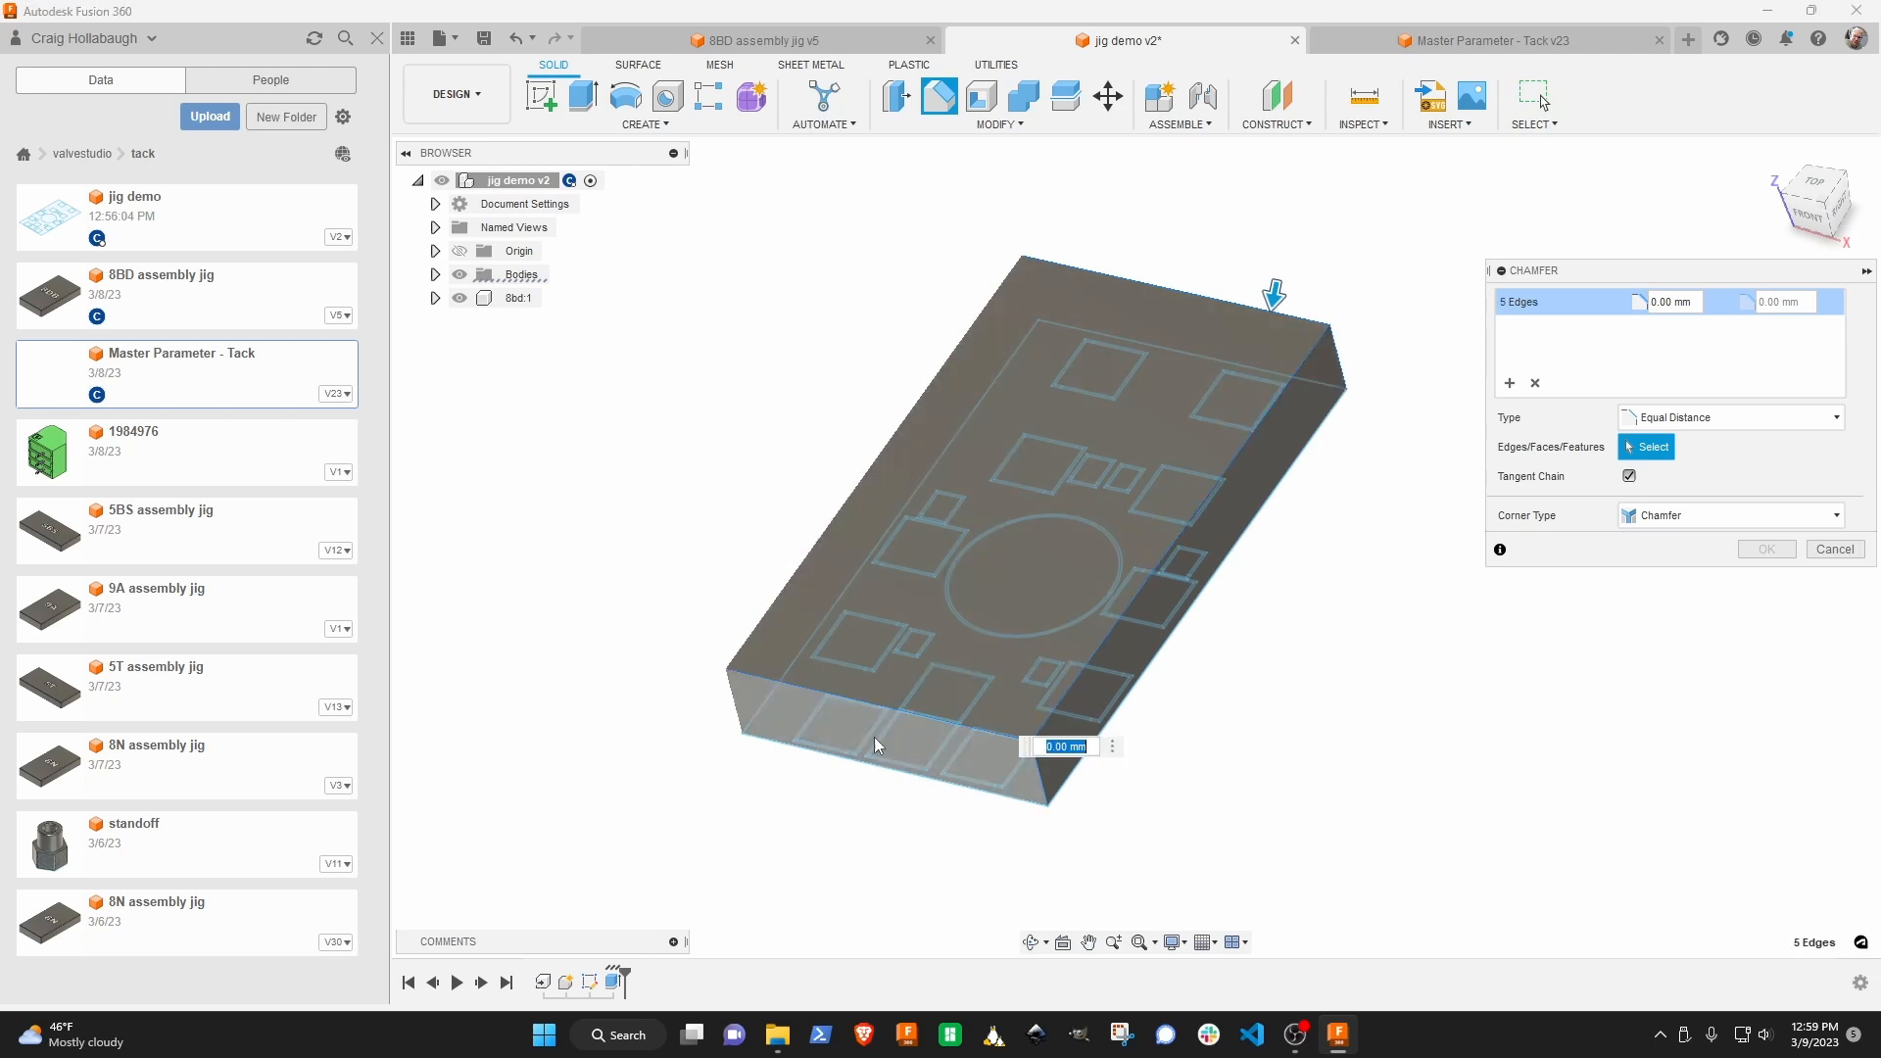
click(740, 725)
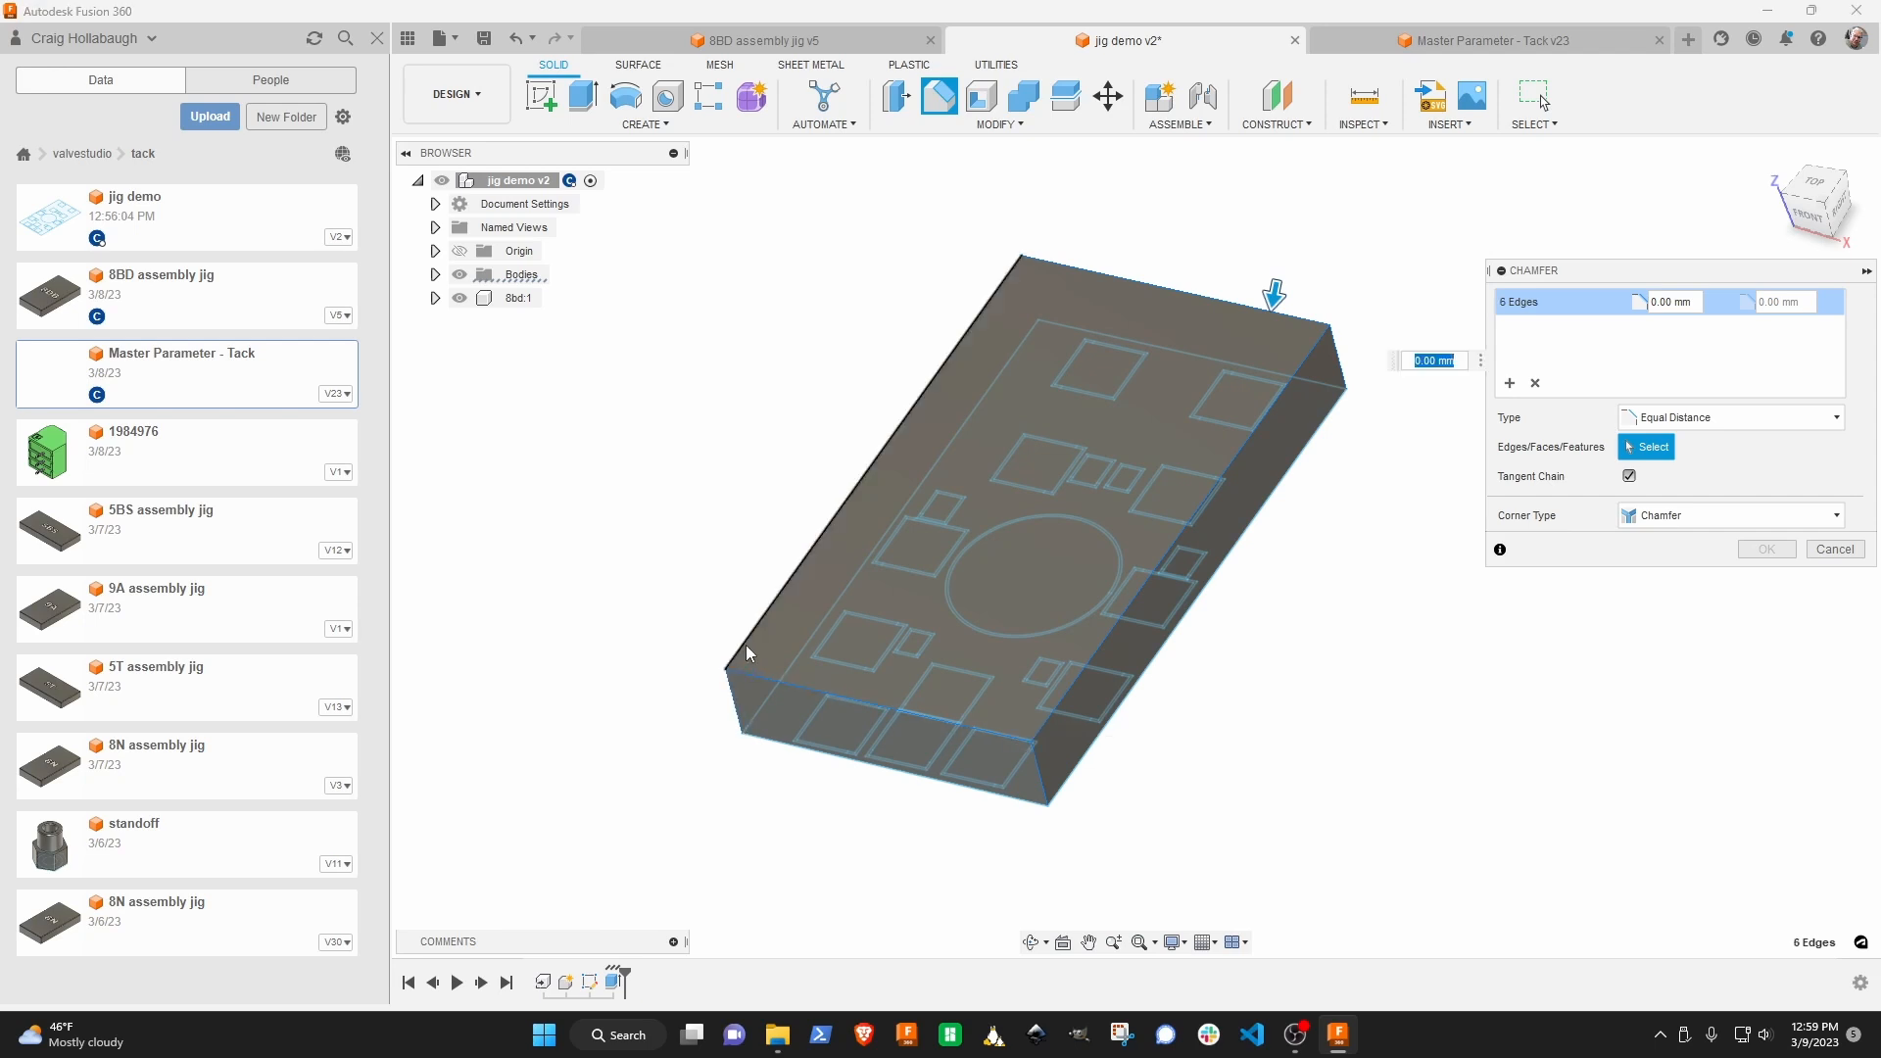
click(745, 645)
click(1032, 276)
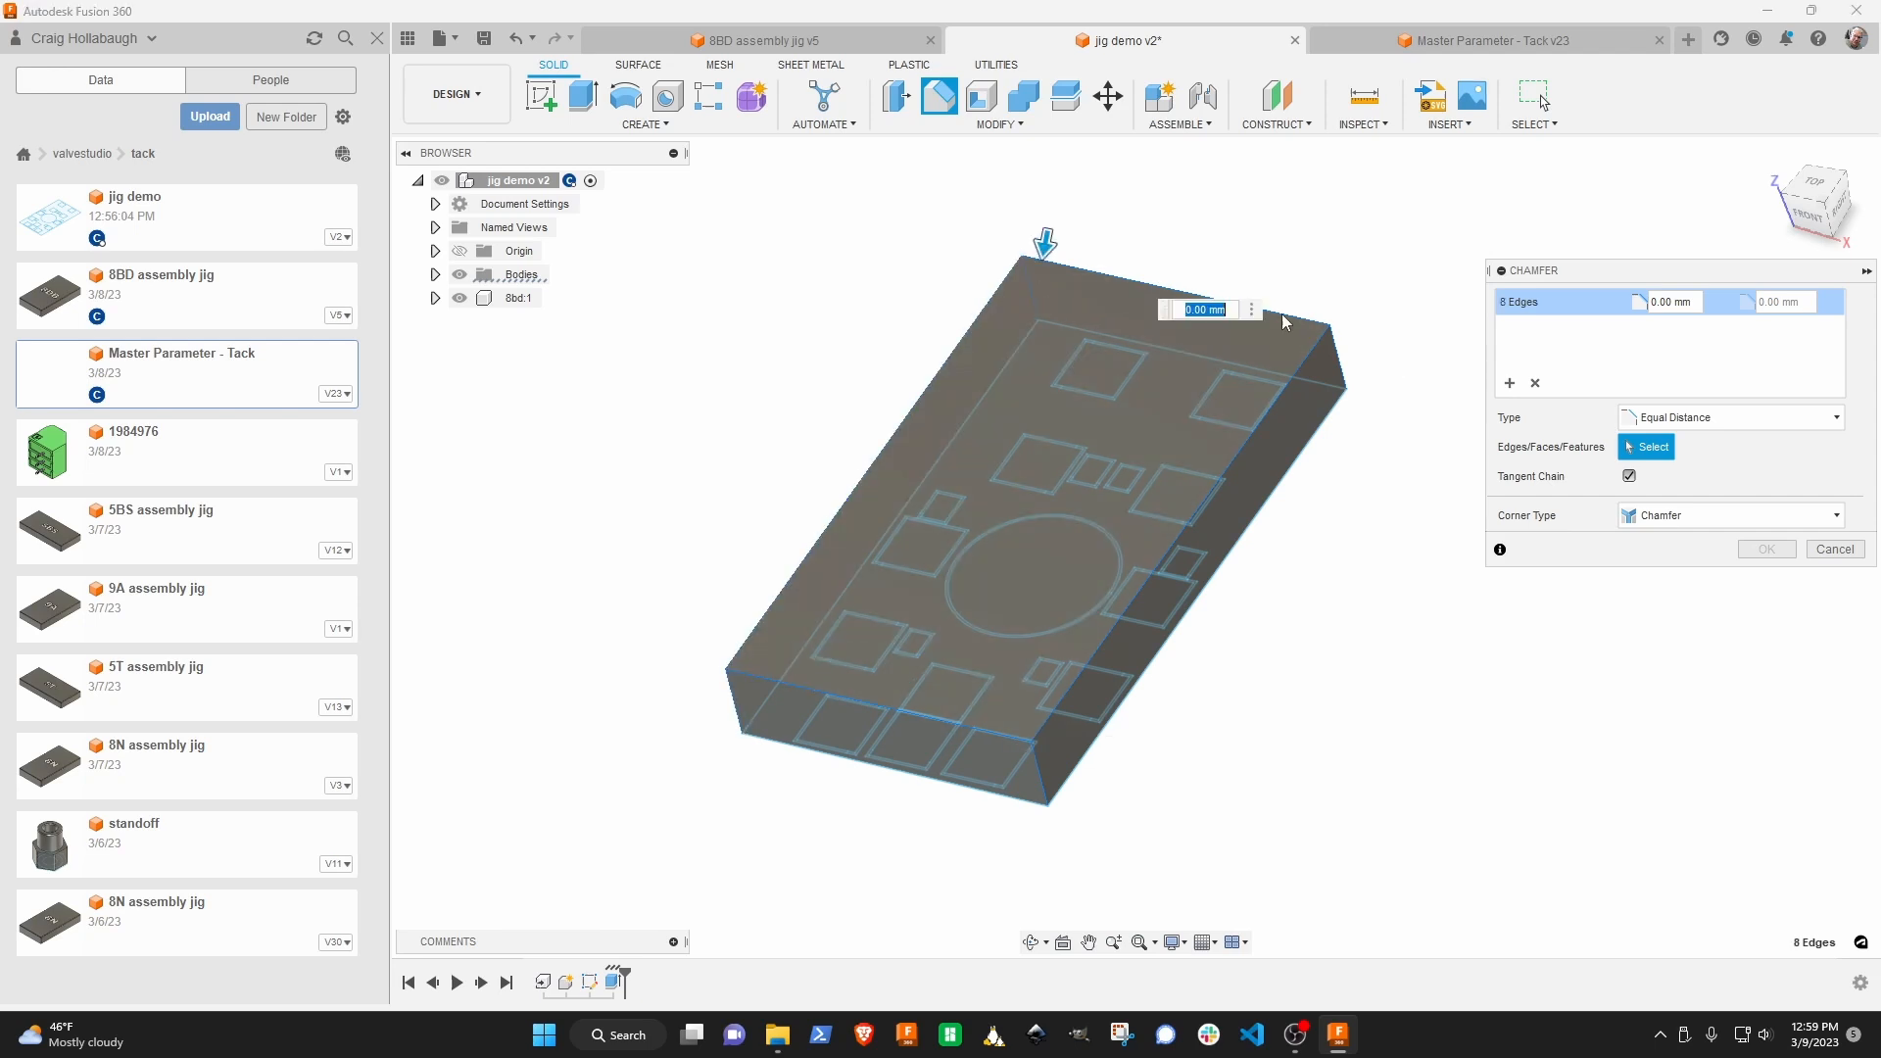
text(1)
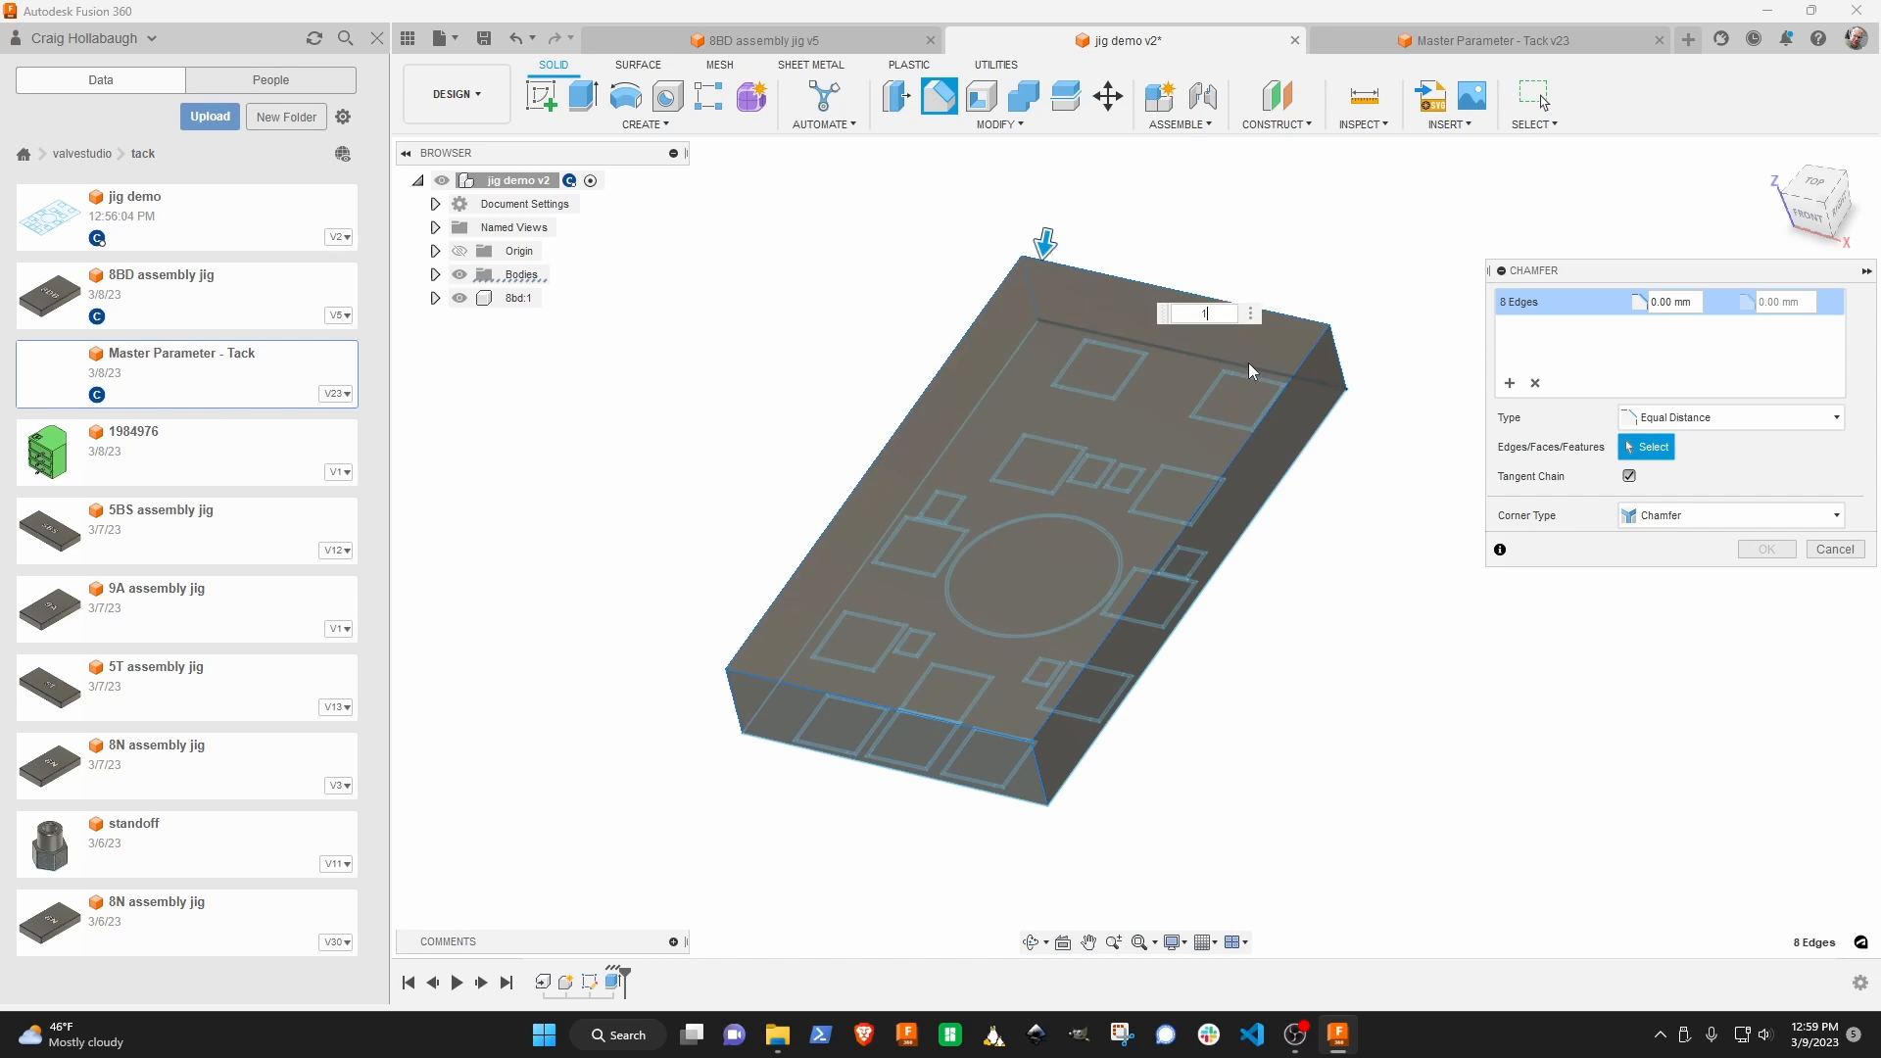
key(Return)
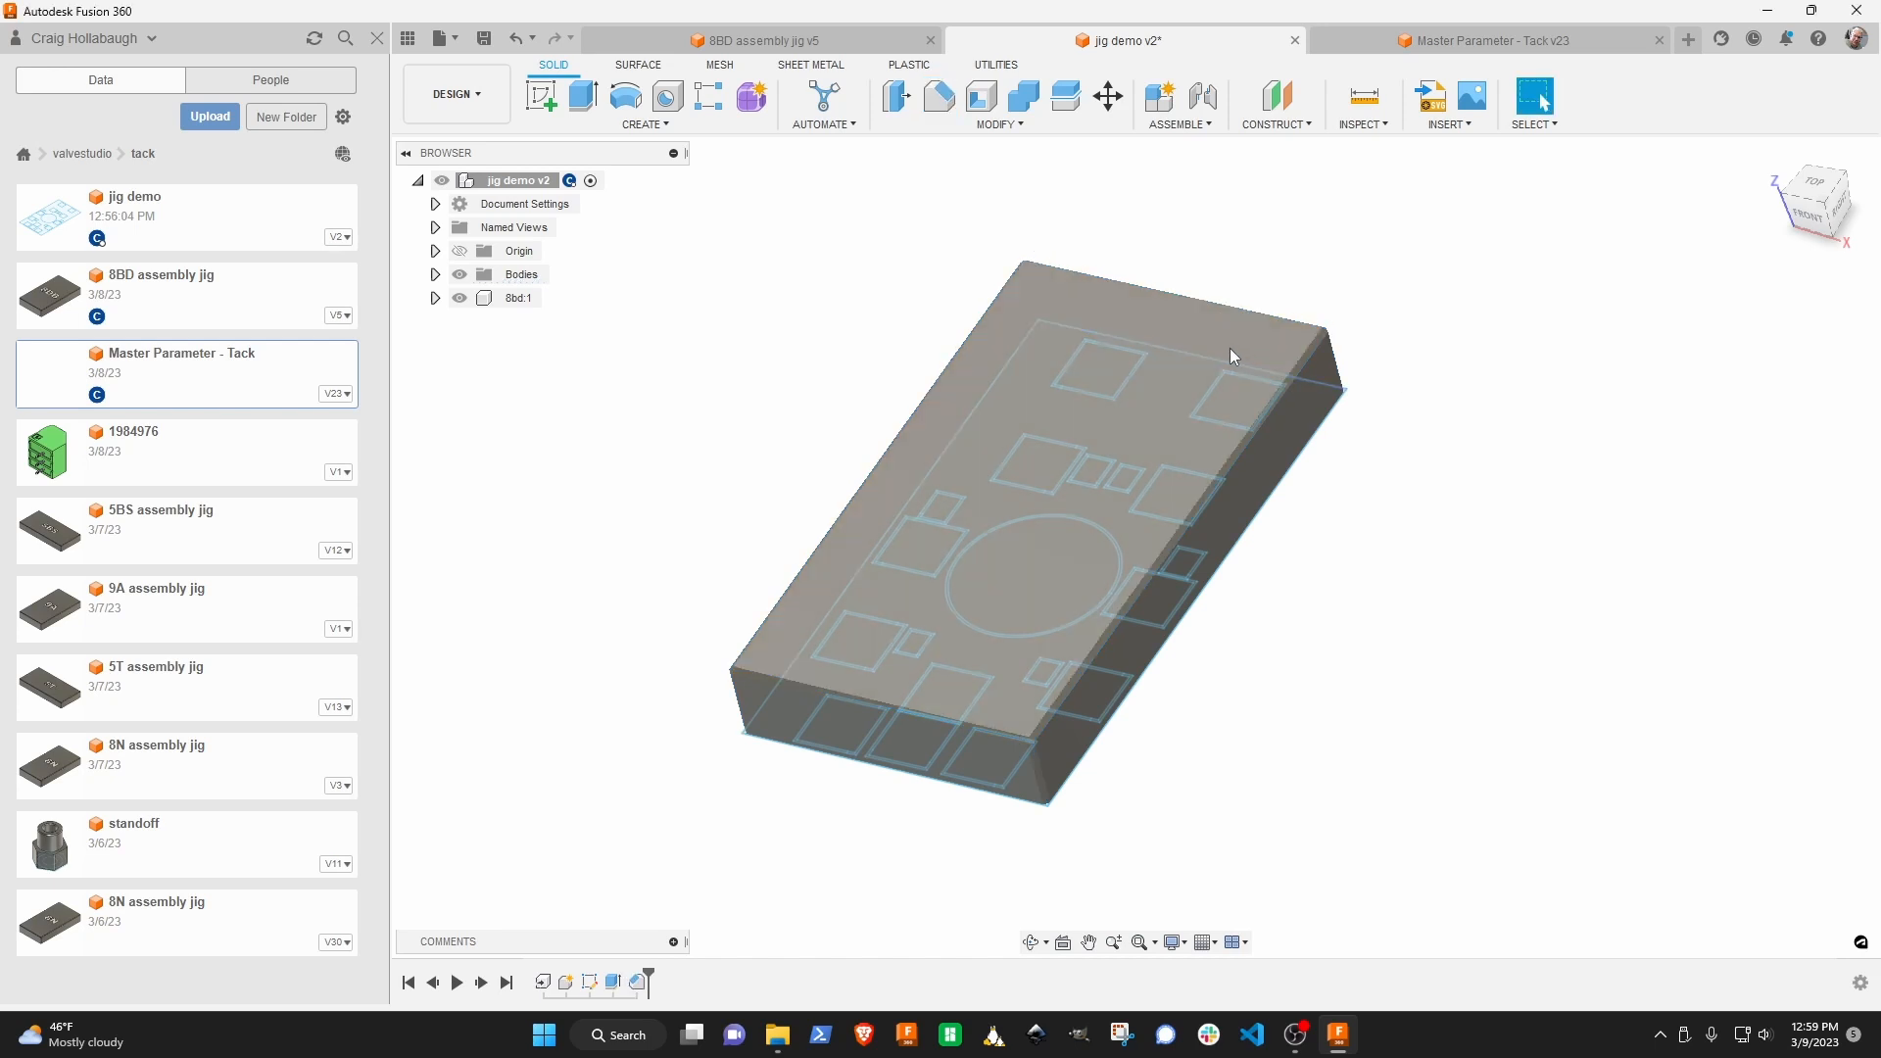
Save the jig demo design as a new version with the default version description.
shift+middle_drag(1230, 349, 936, 310)
key(ctrl+s)
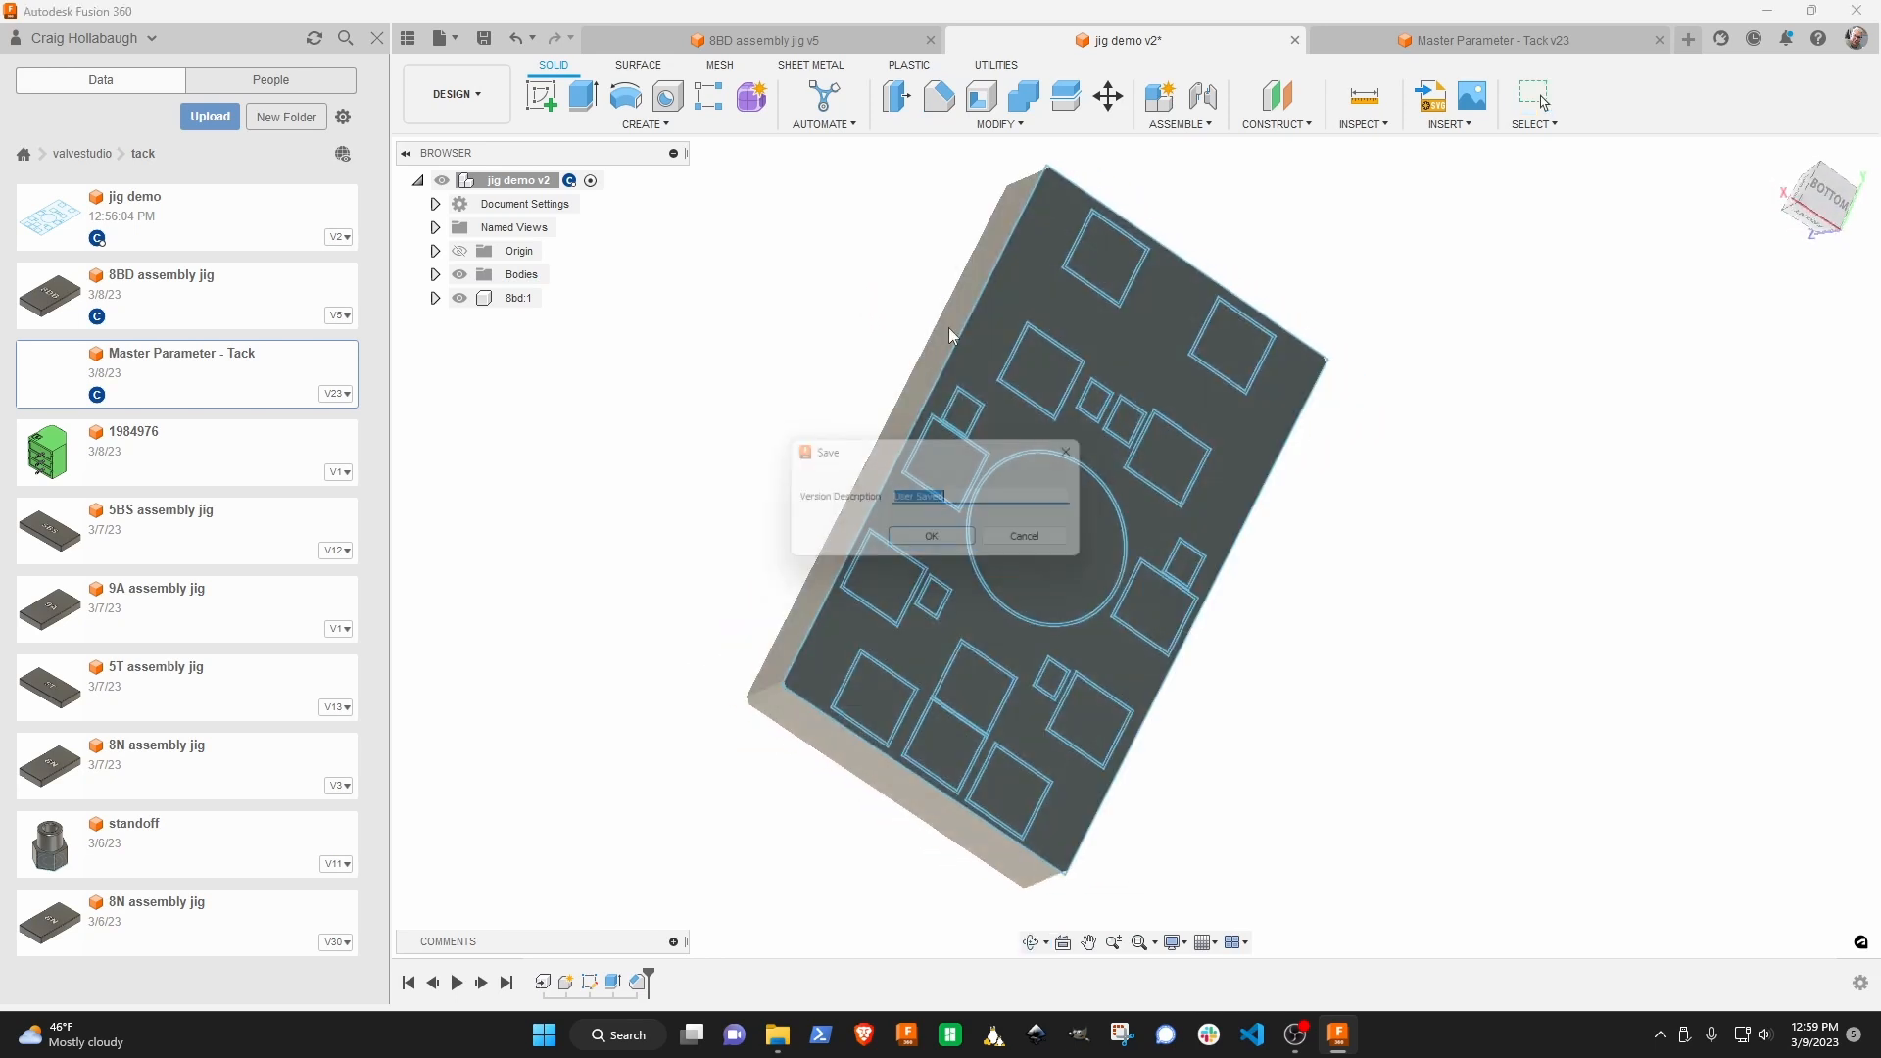
click(936, 543)
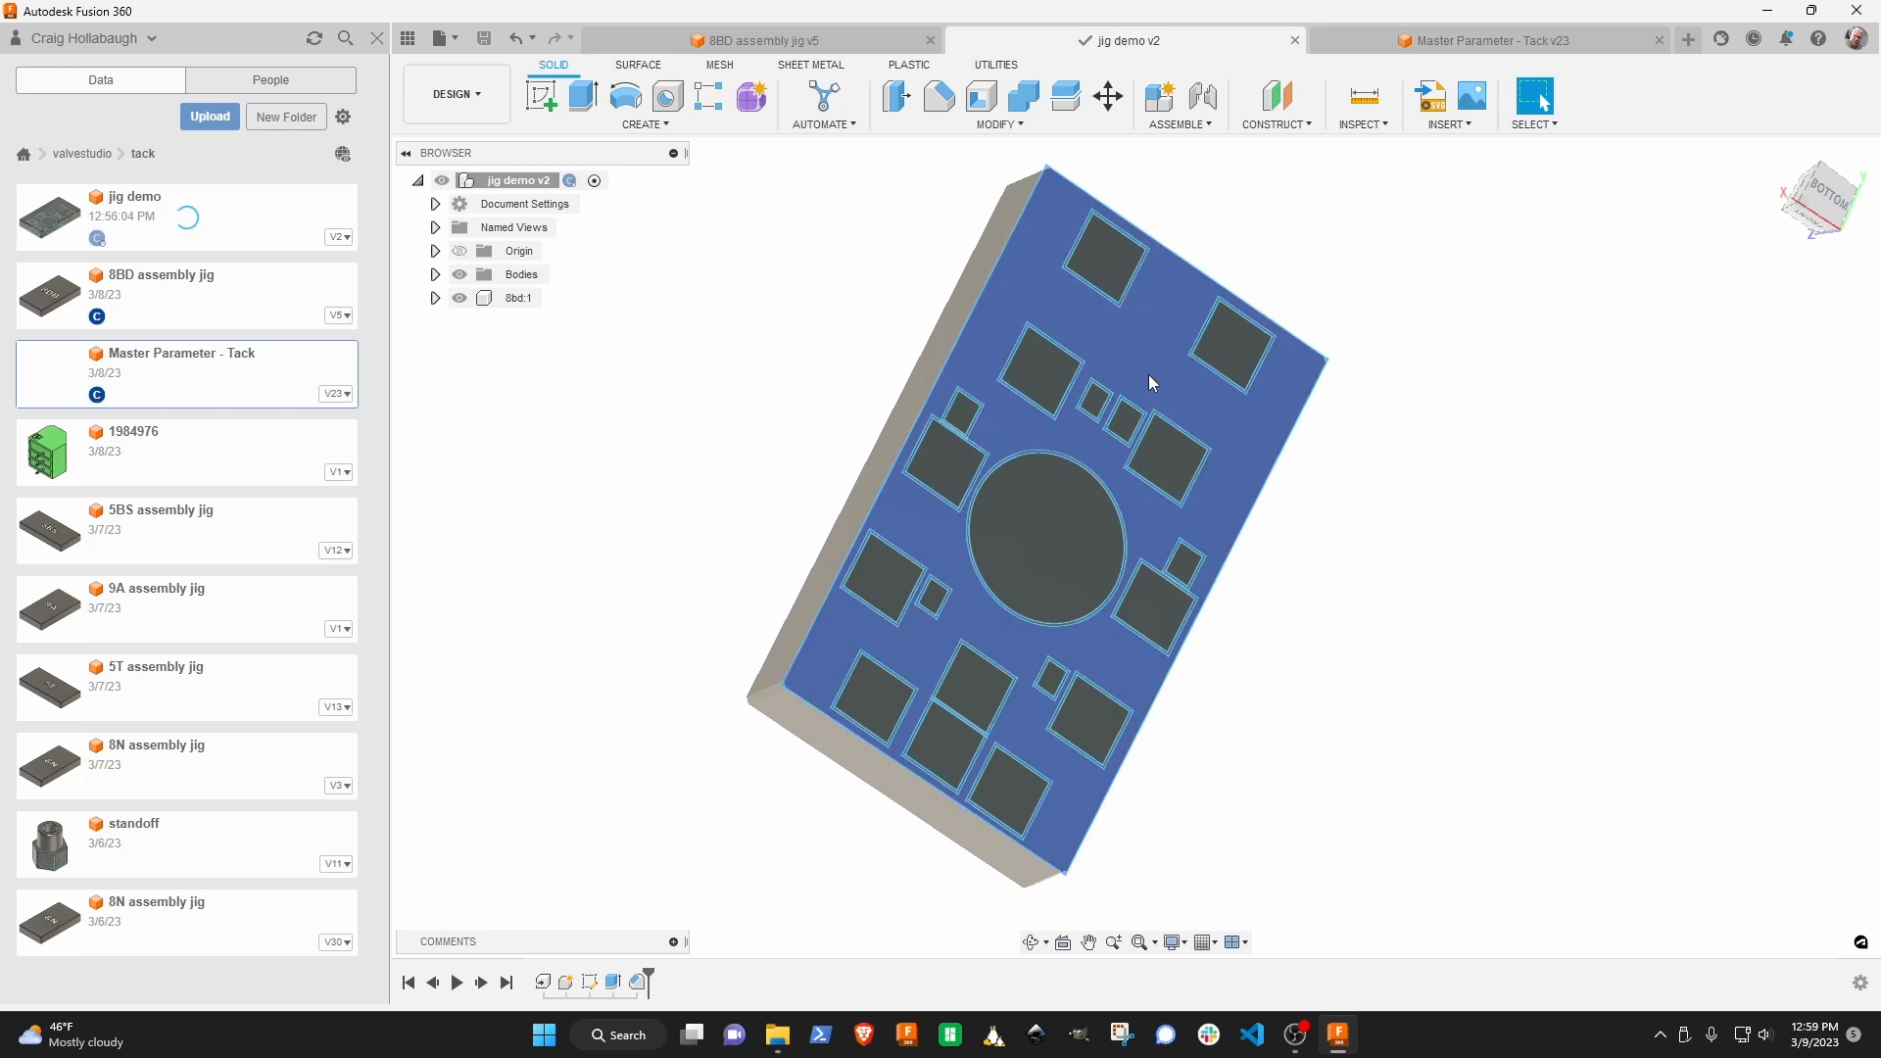
Examine the block's underside, reopen the board sketch to review the offset component outlines, and close the sketch.
shift+middle_drag(1470, 474, 1427, 433)
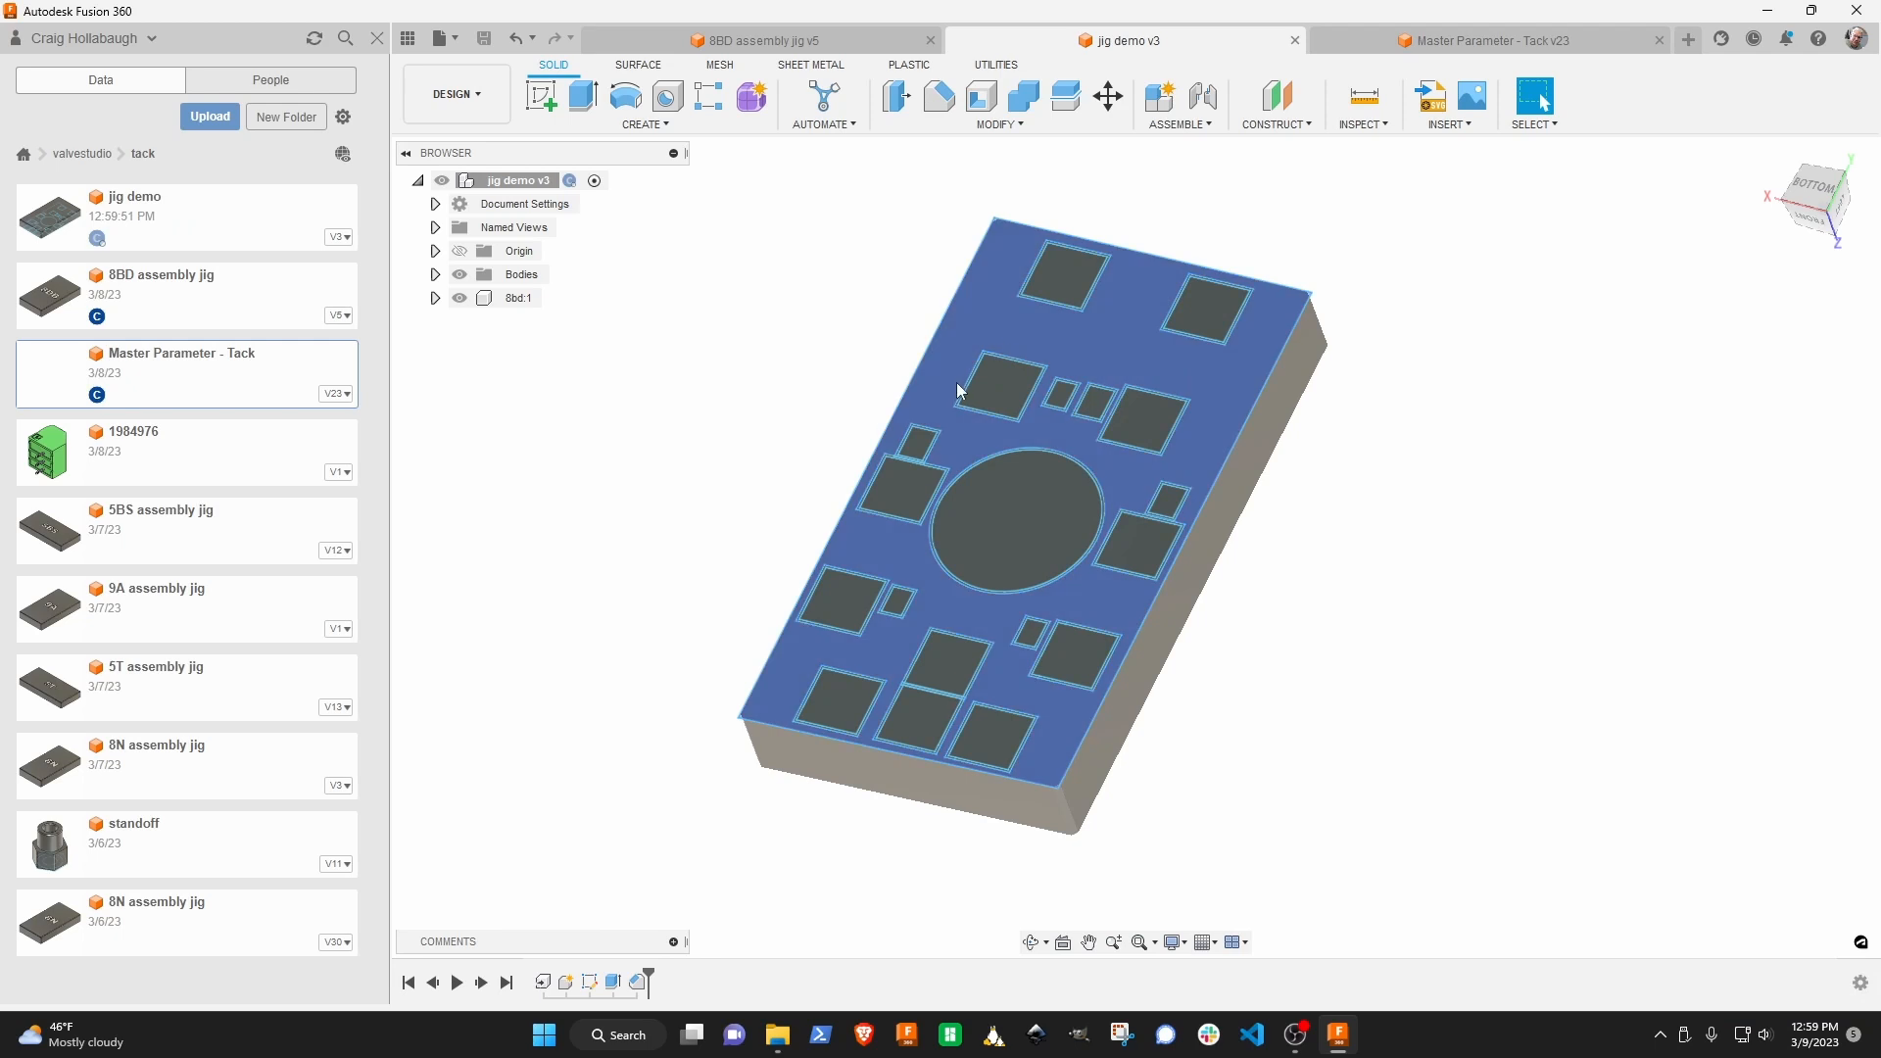
scroll(1112, 410, up, 3)
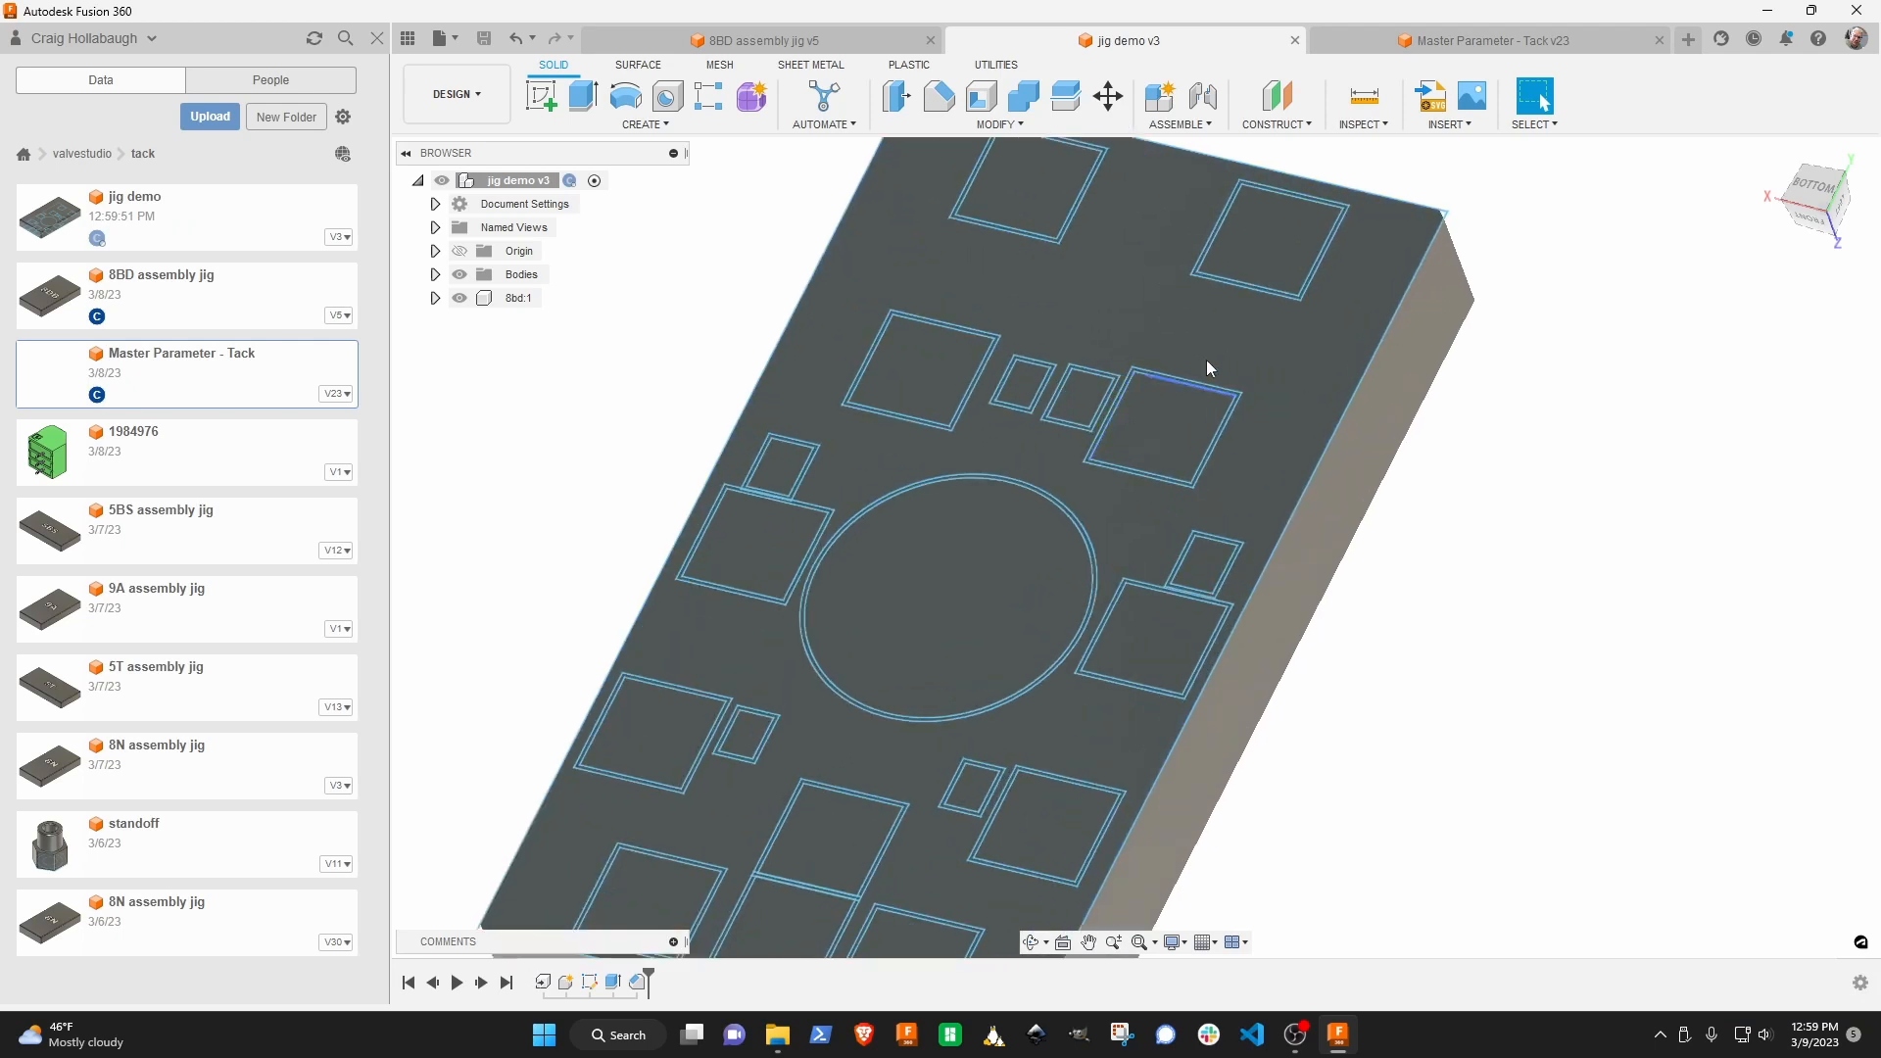
click(1810, 188)
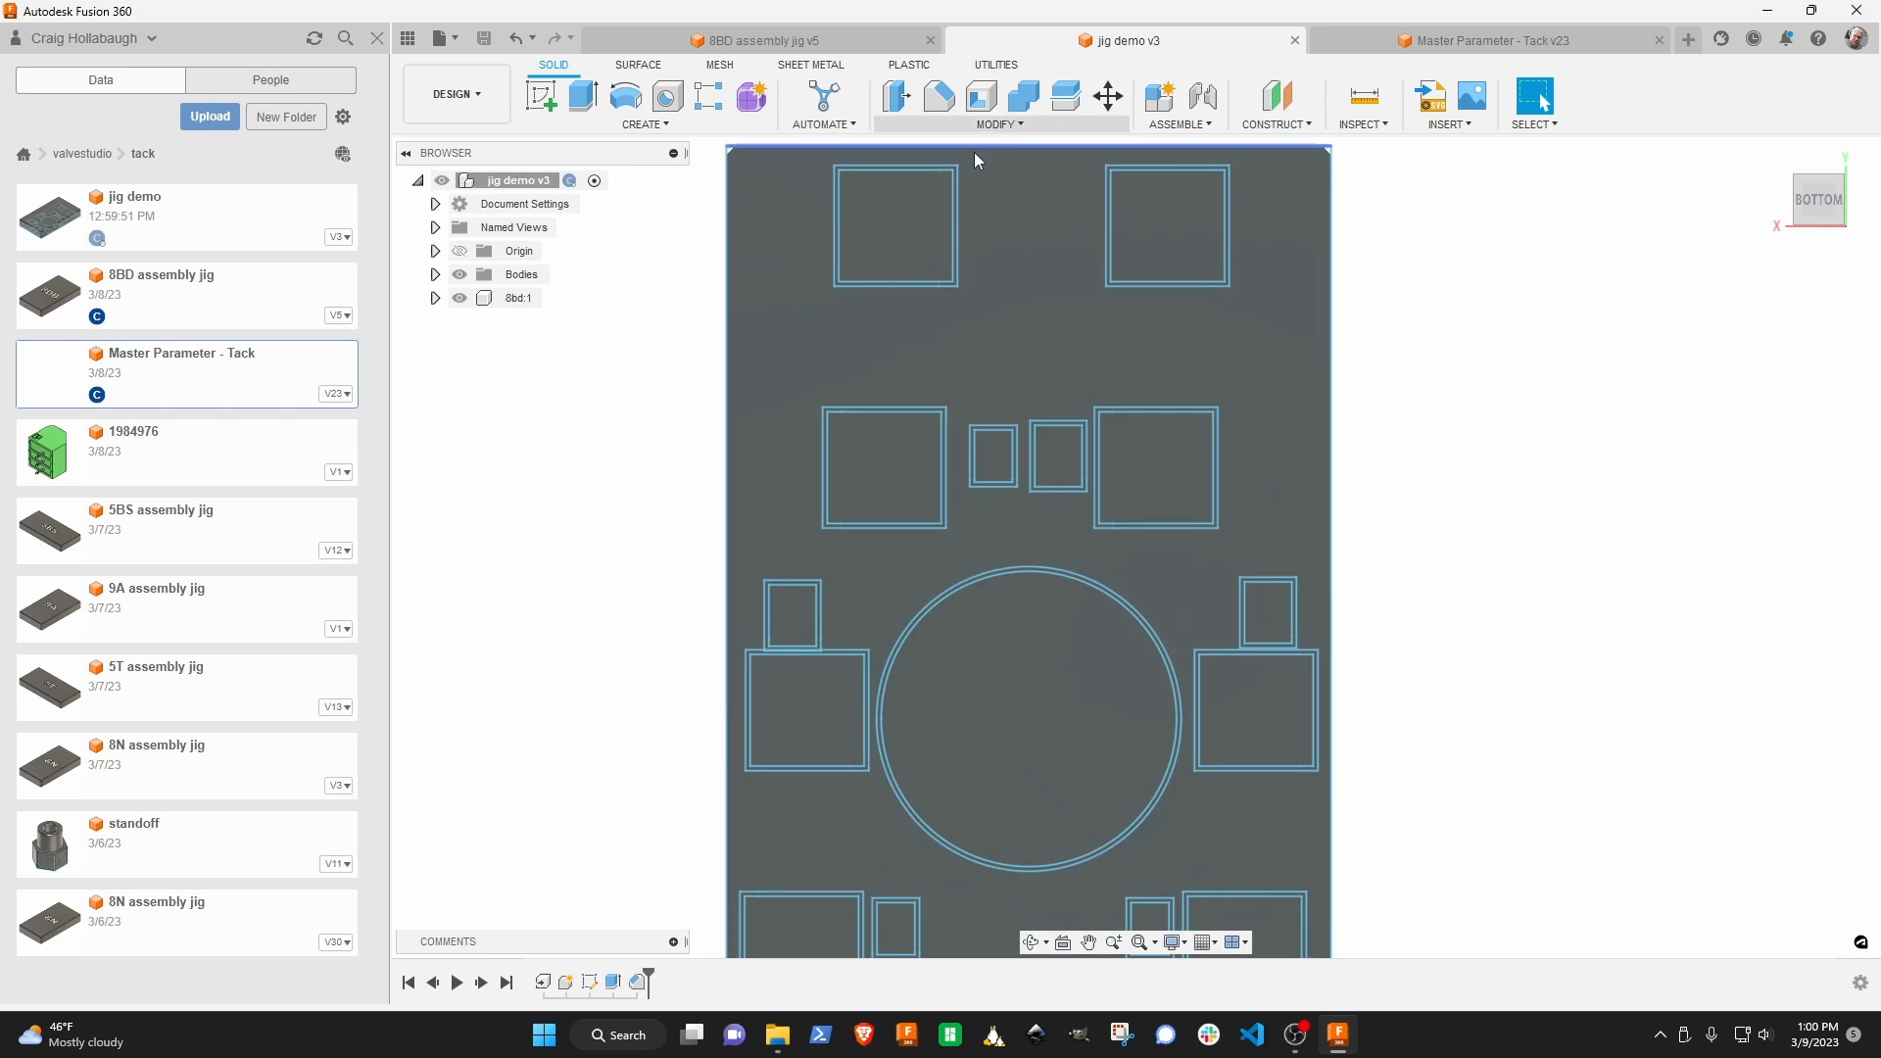
double_click(590, 983)
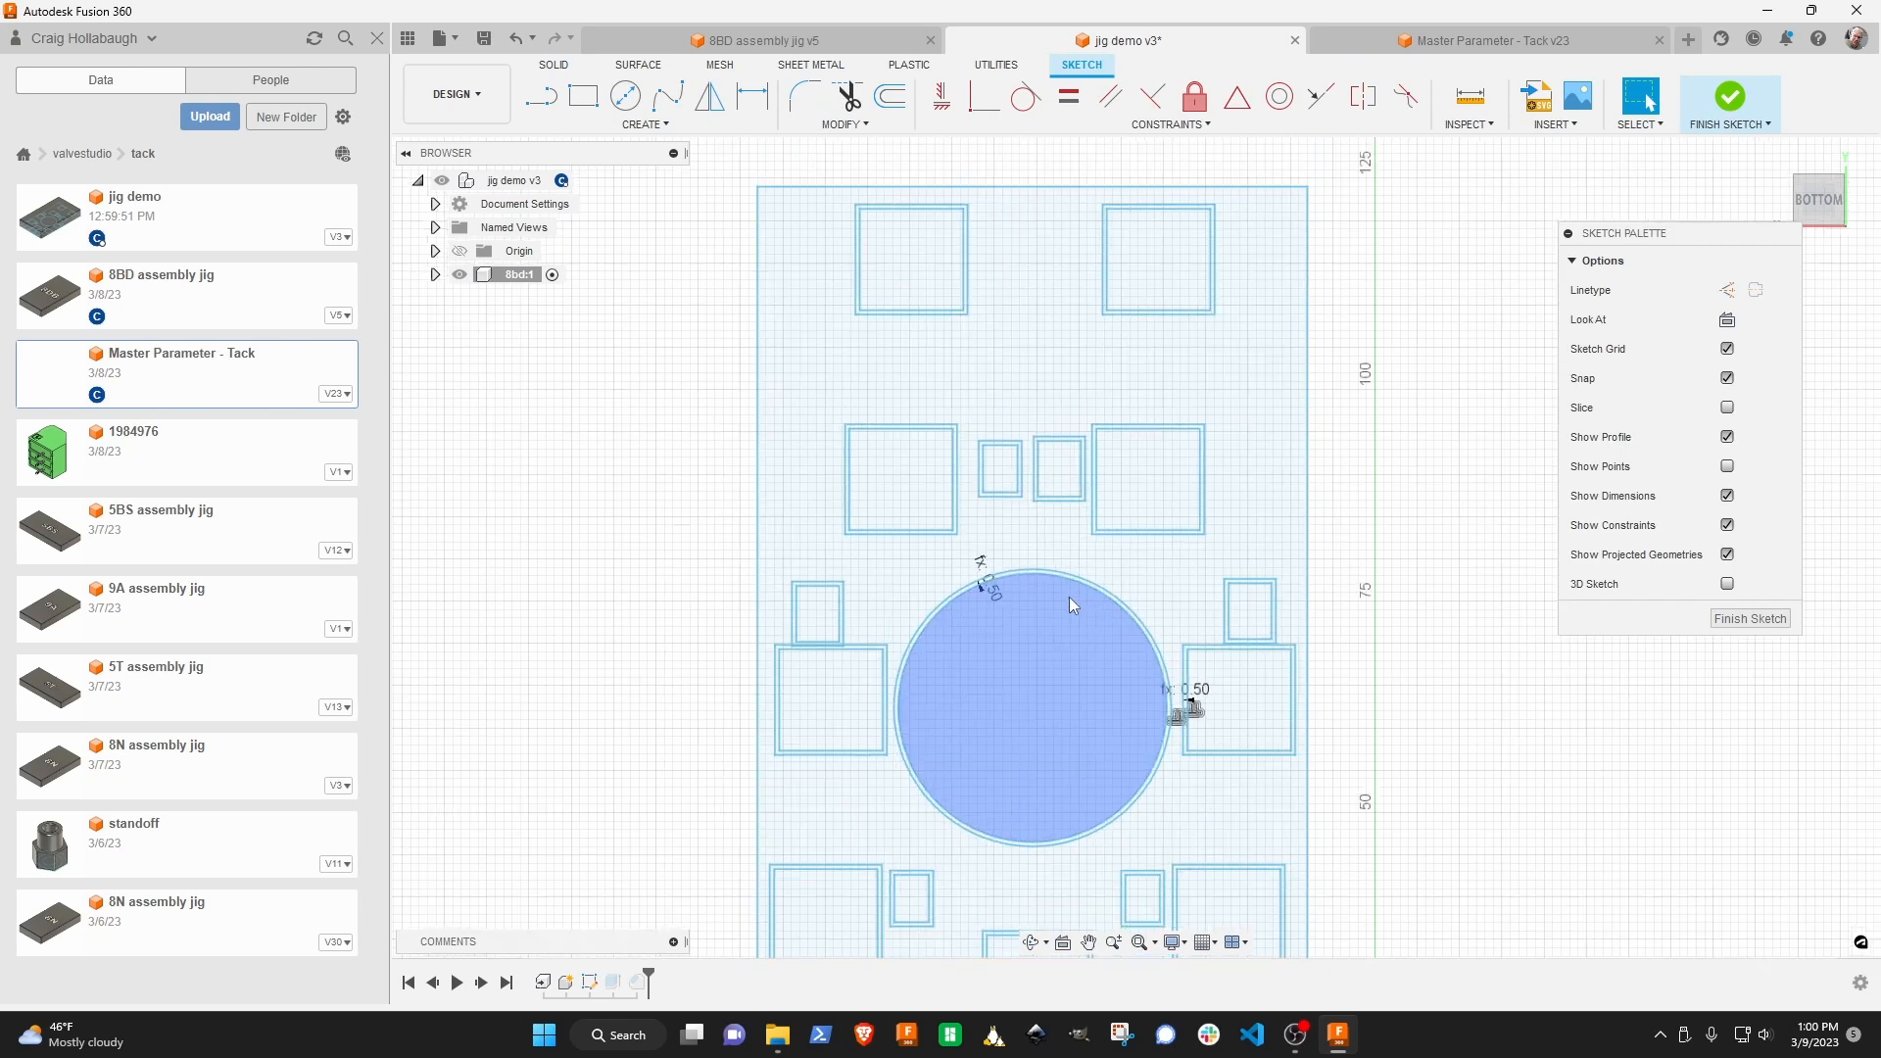
scroll(1068, 597, down, 3)
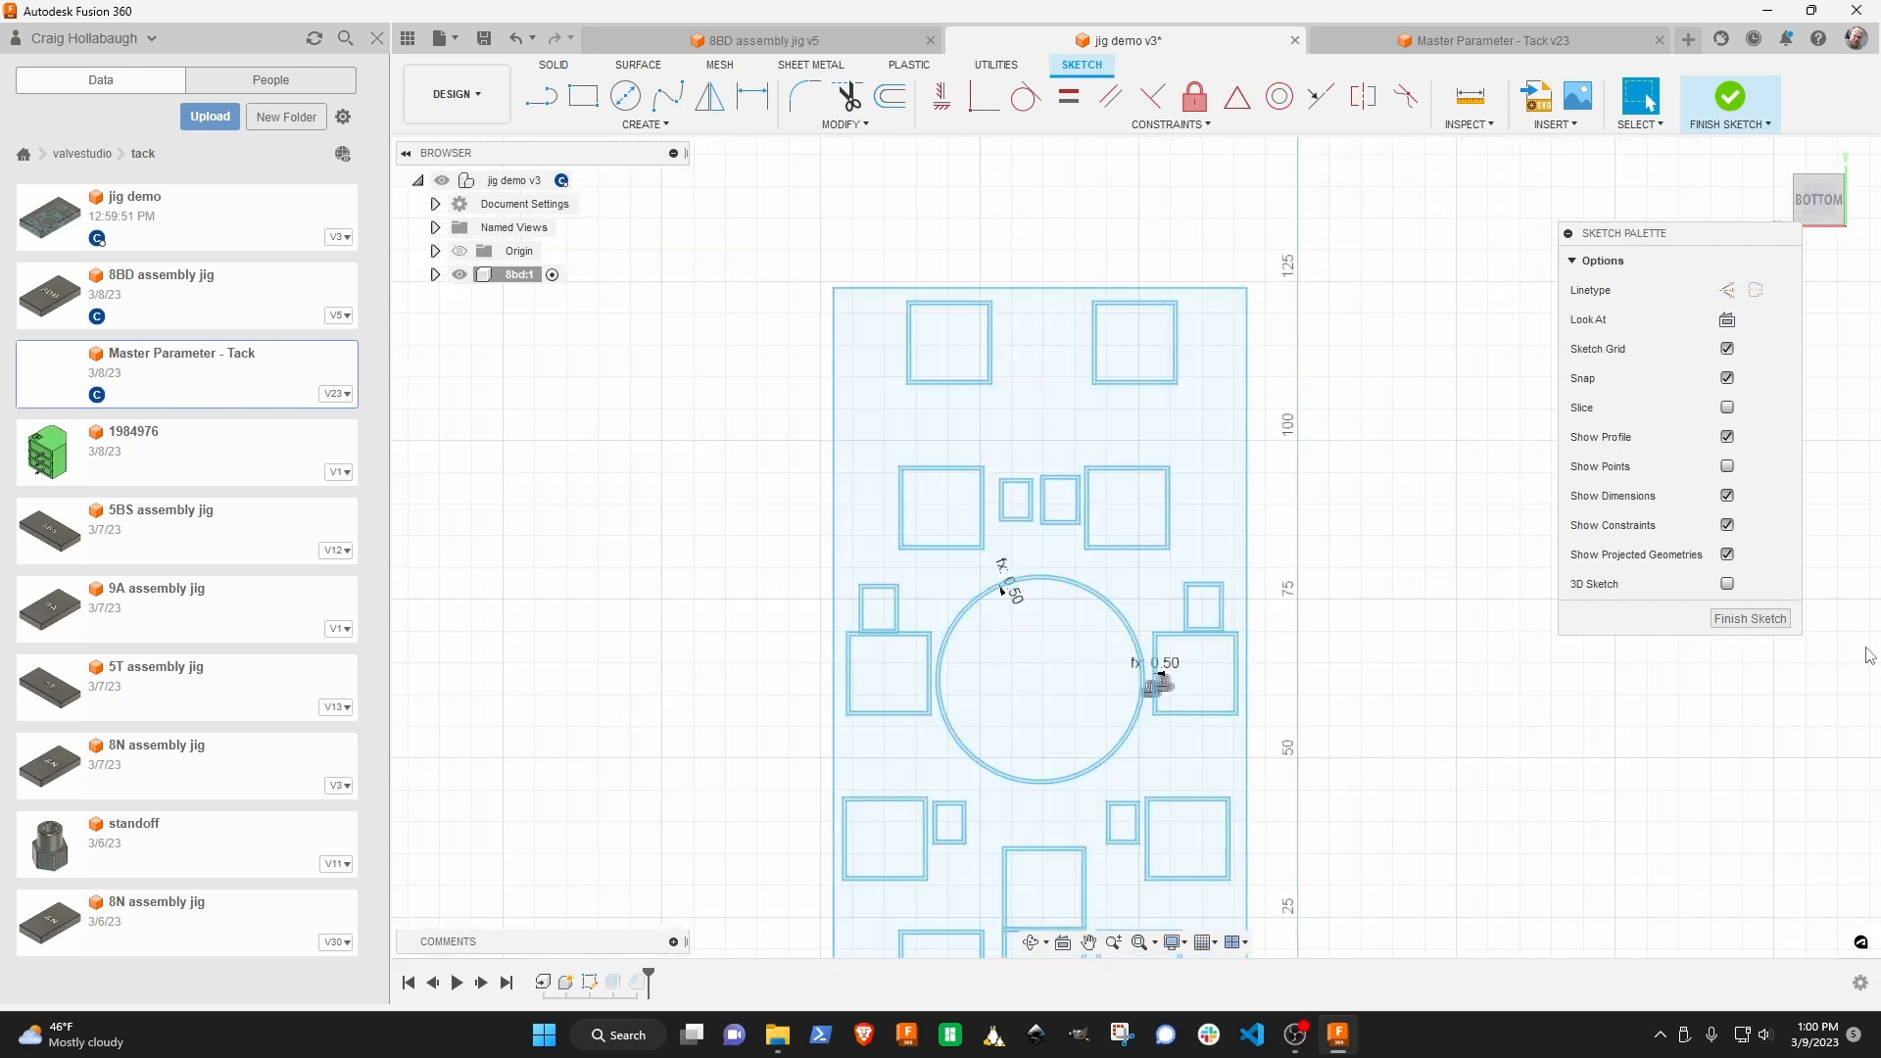
click(1750, 619)
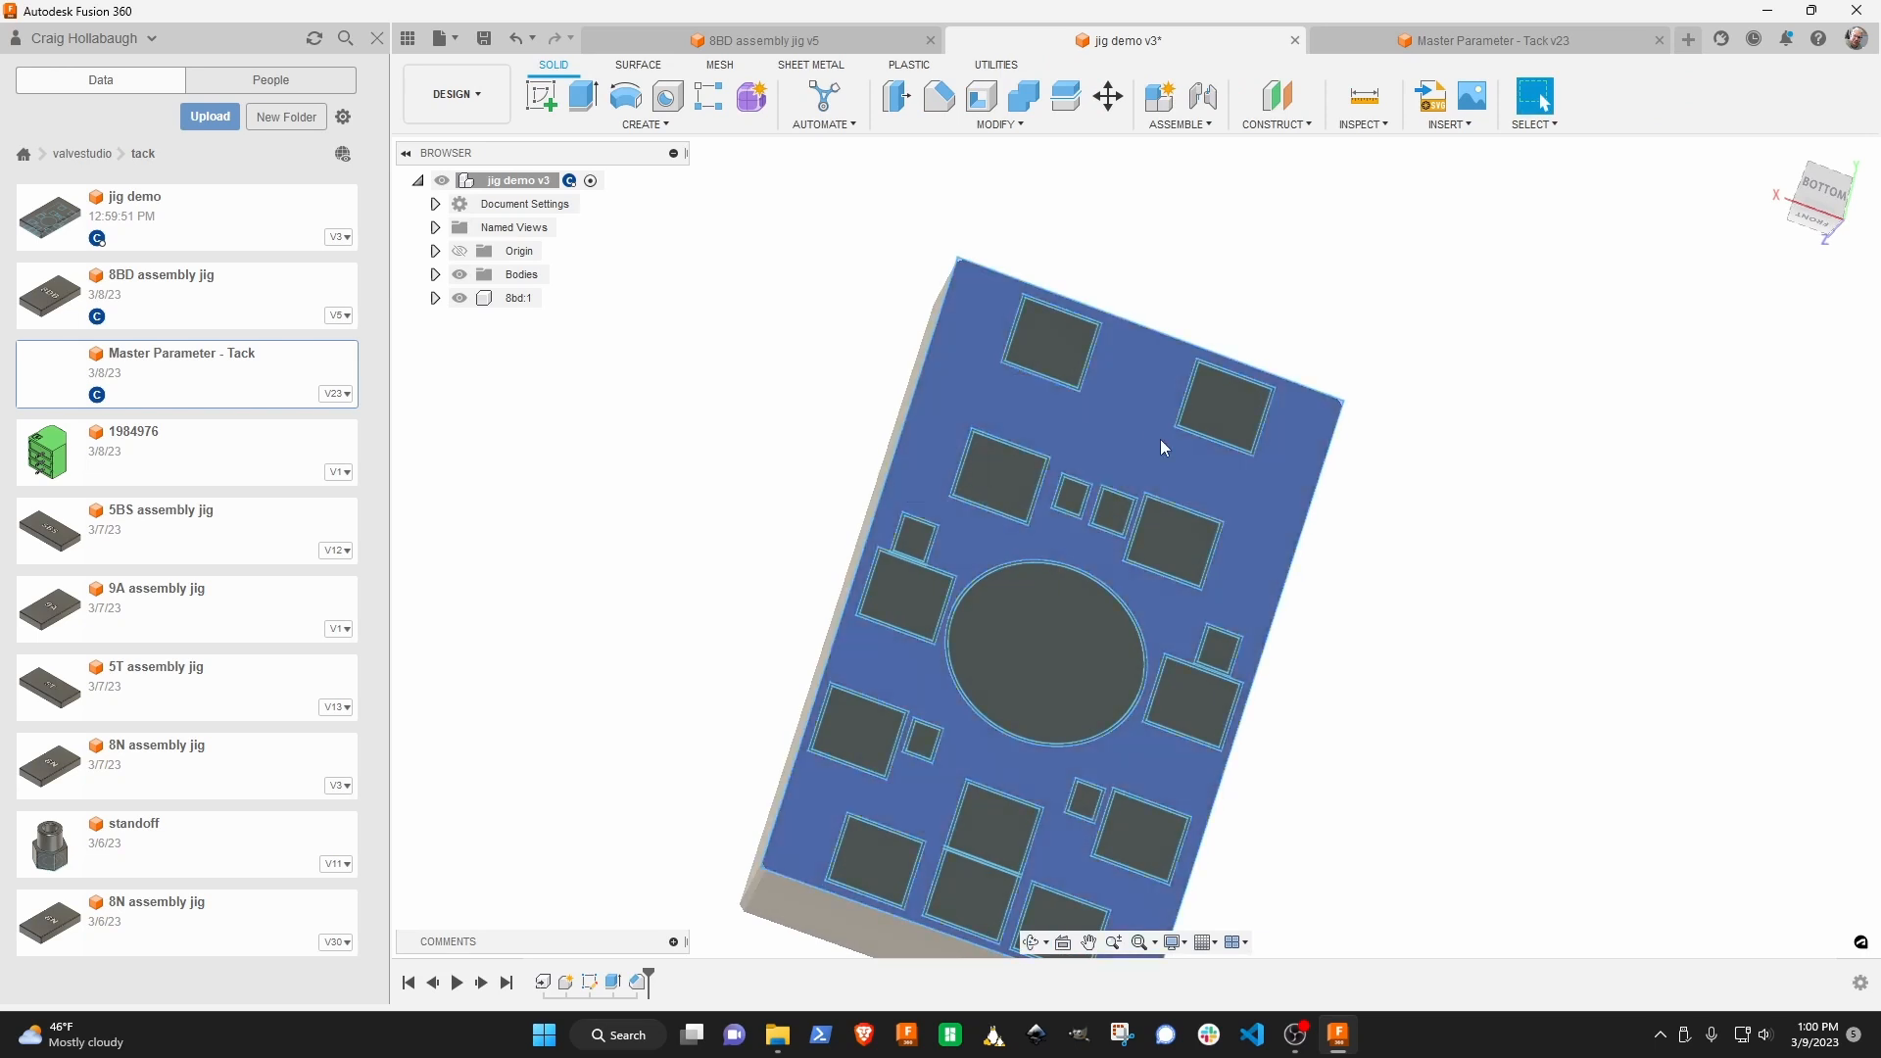
Start an extrusion from the bottom view and select the four large squares above the circle, including their offset borders.
scroll(1212, 420, down, 2)
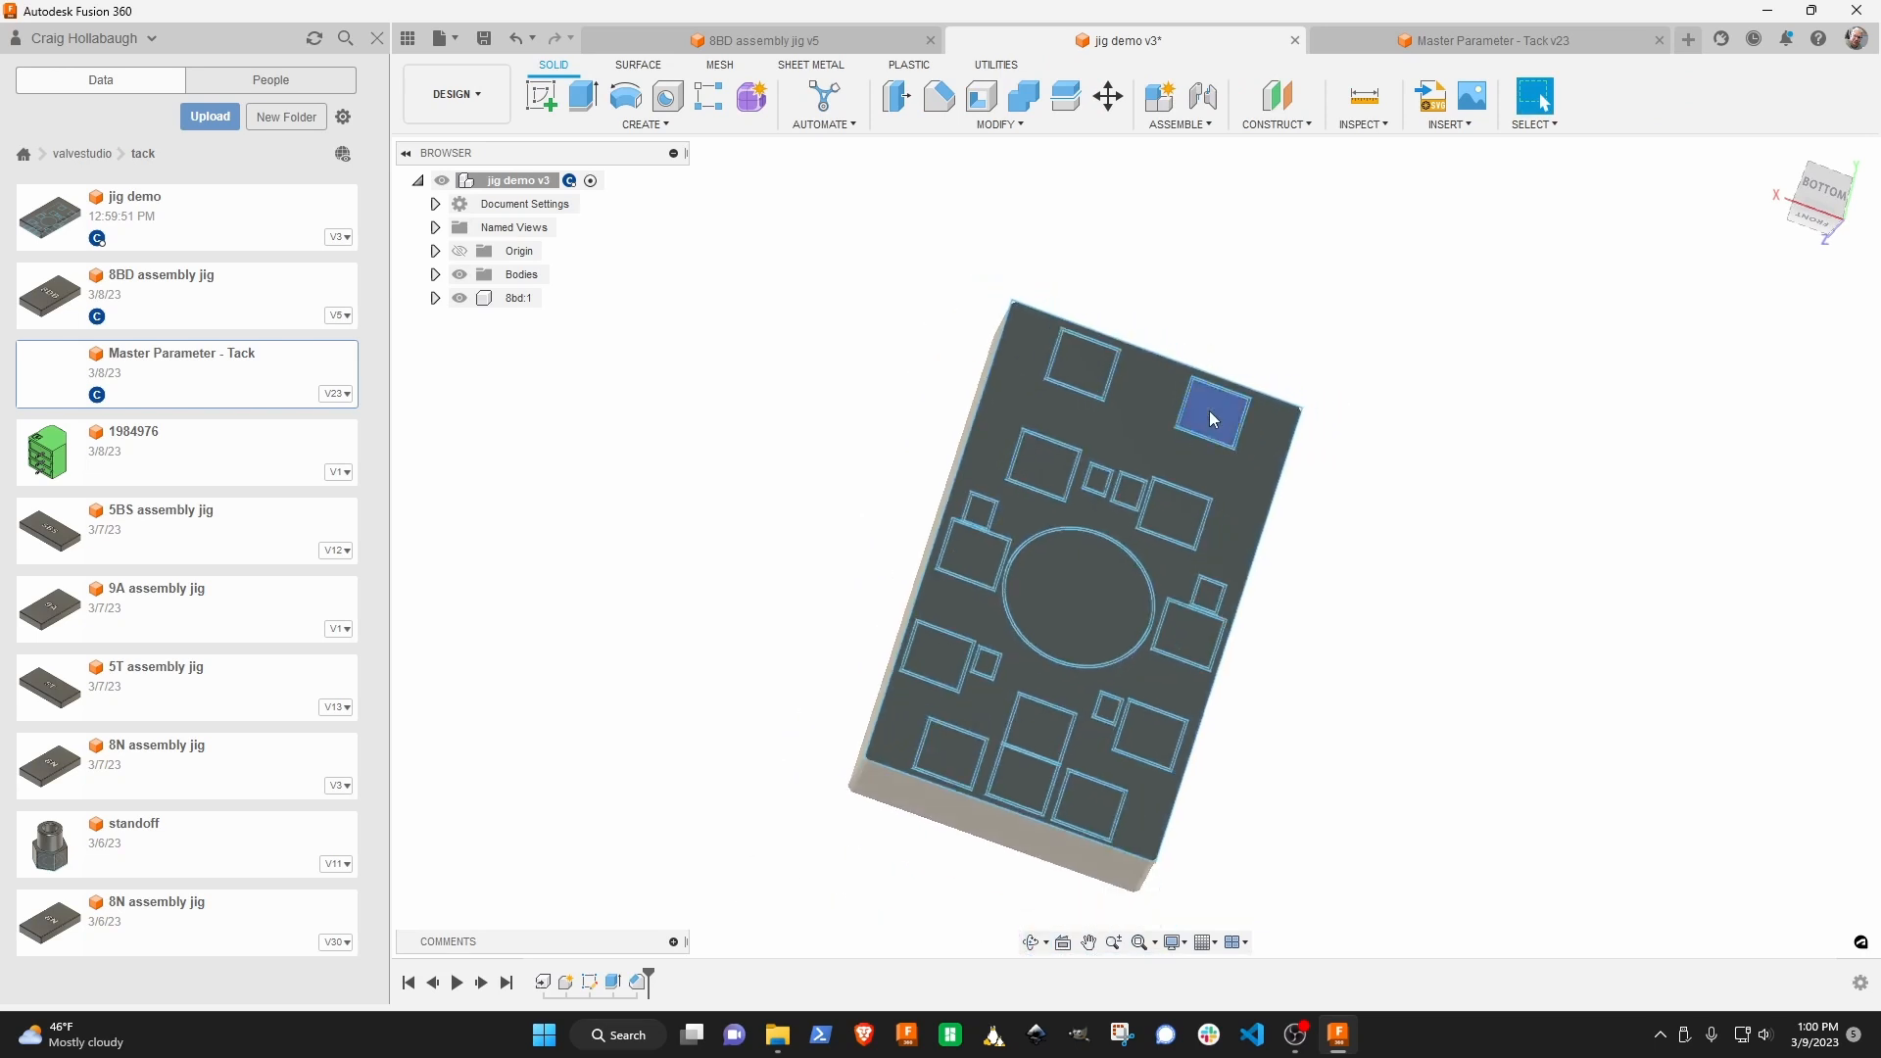
click(1822, 191)
middle_drag(1203, 469, 1112, 423)
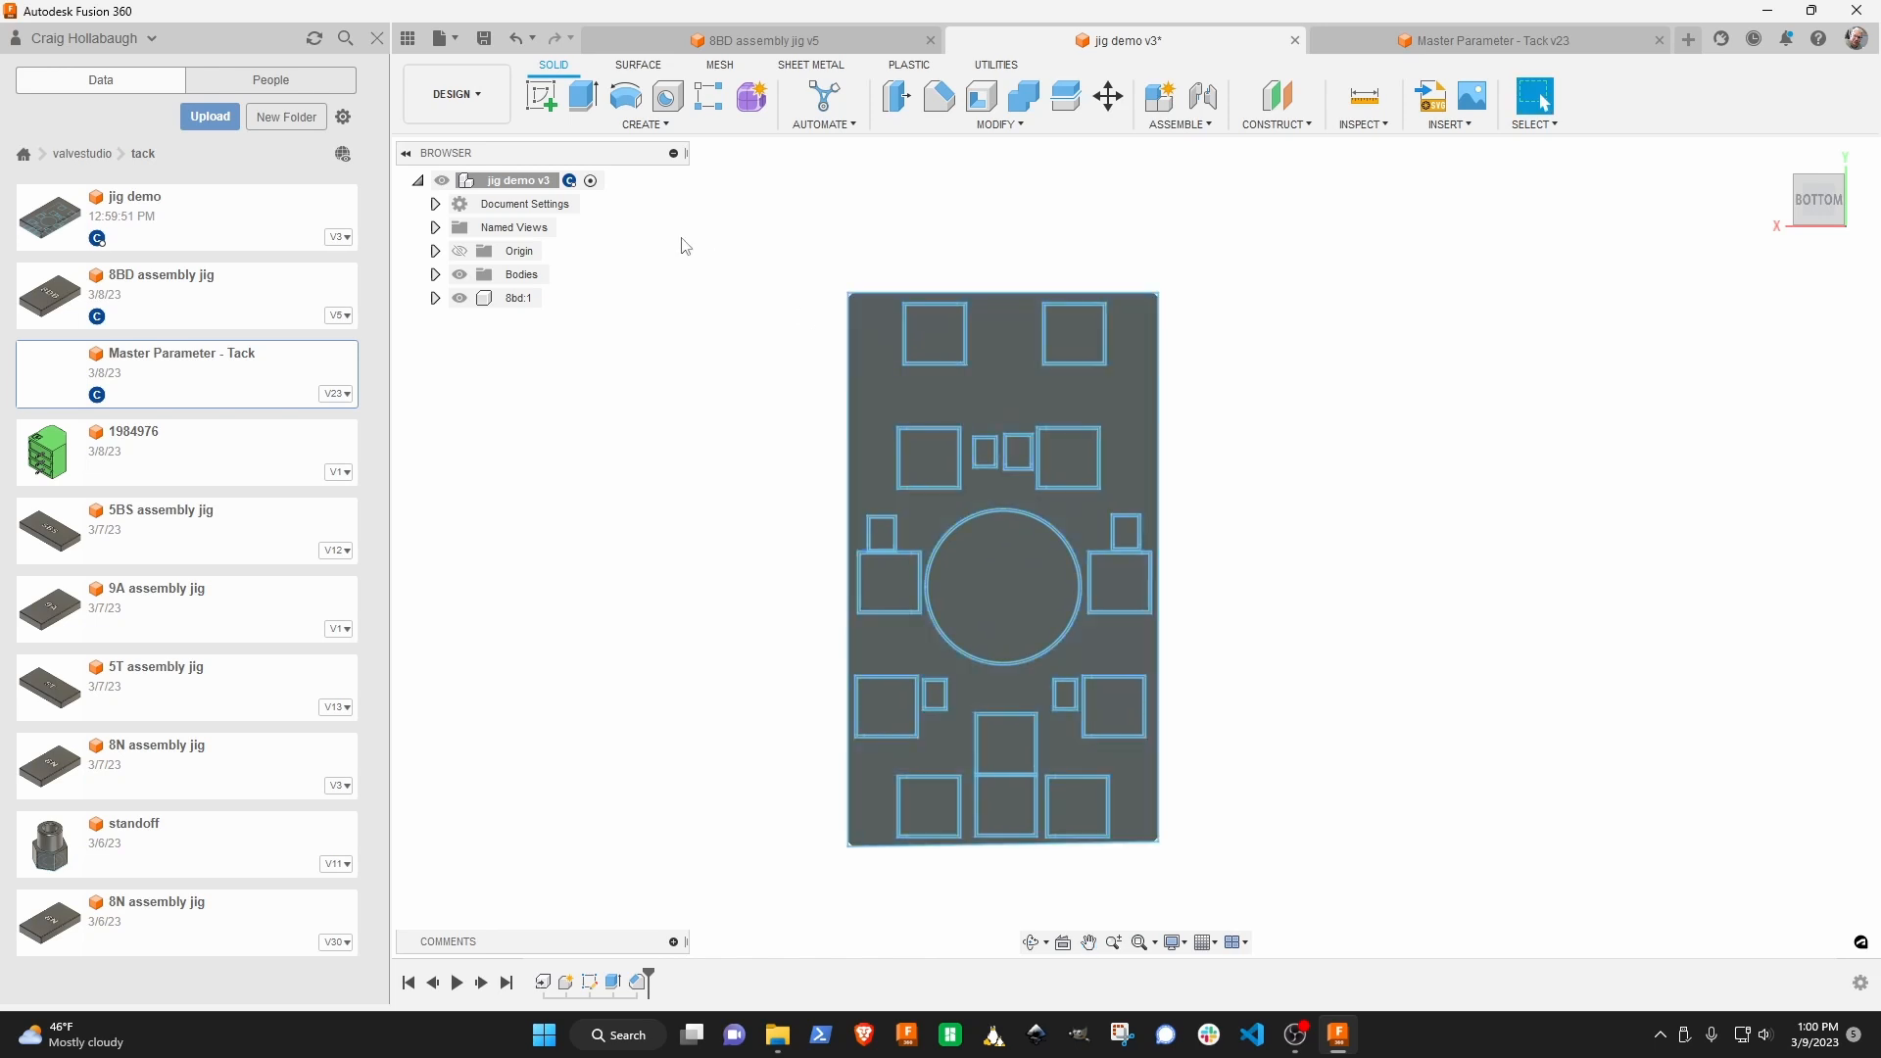
click(586, 95)
scroll(1062, 355, up, 5)
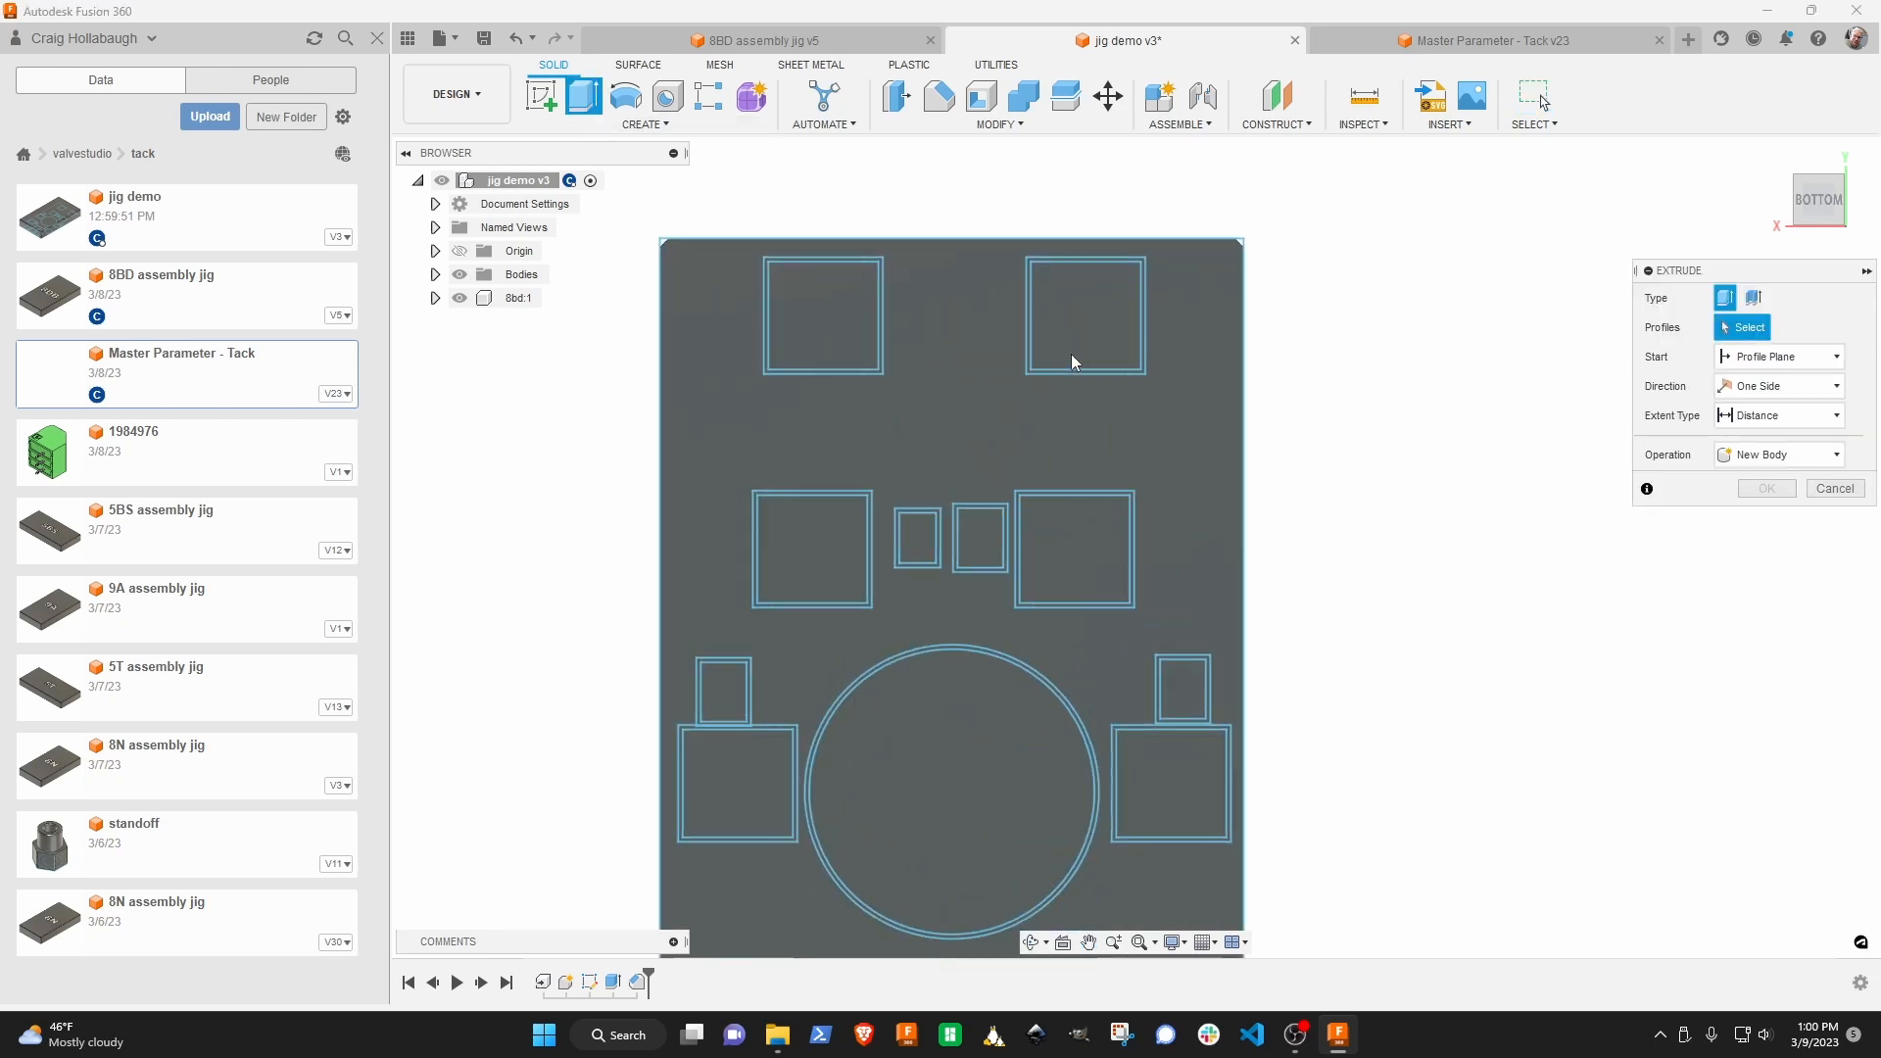
middle_drag(815, 279, 975, 266)
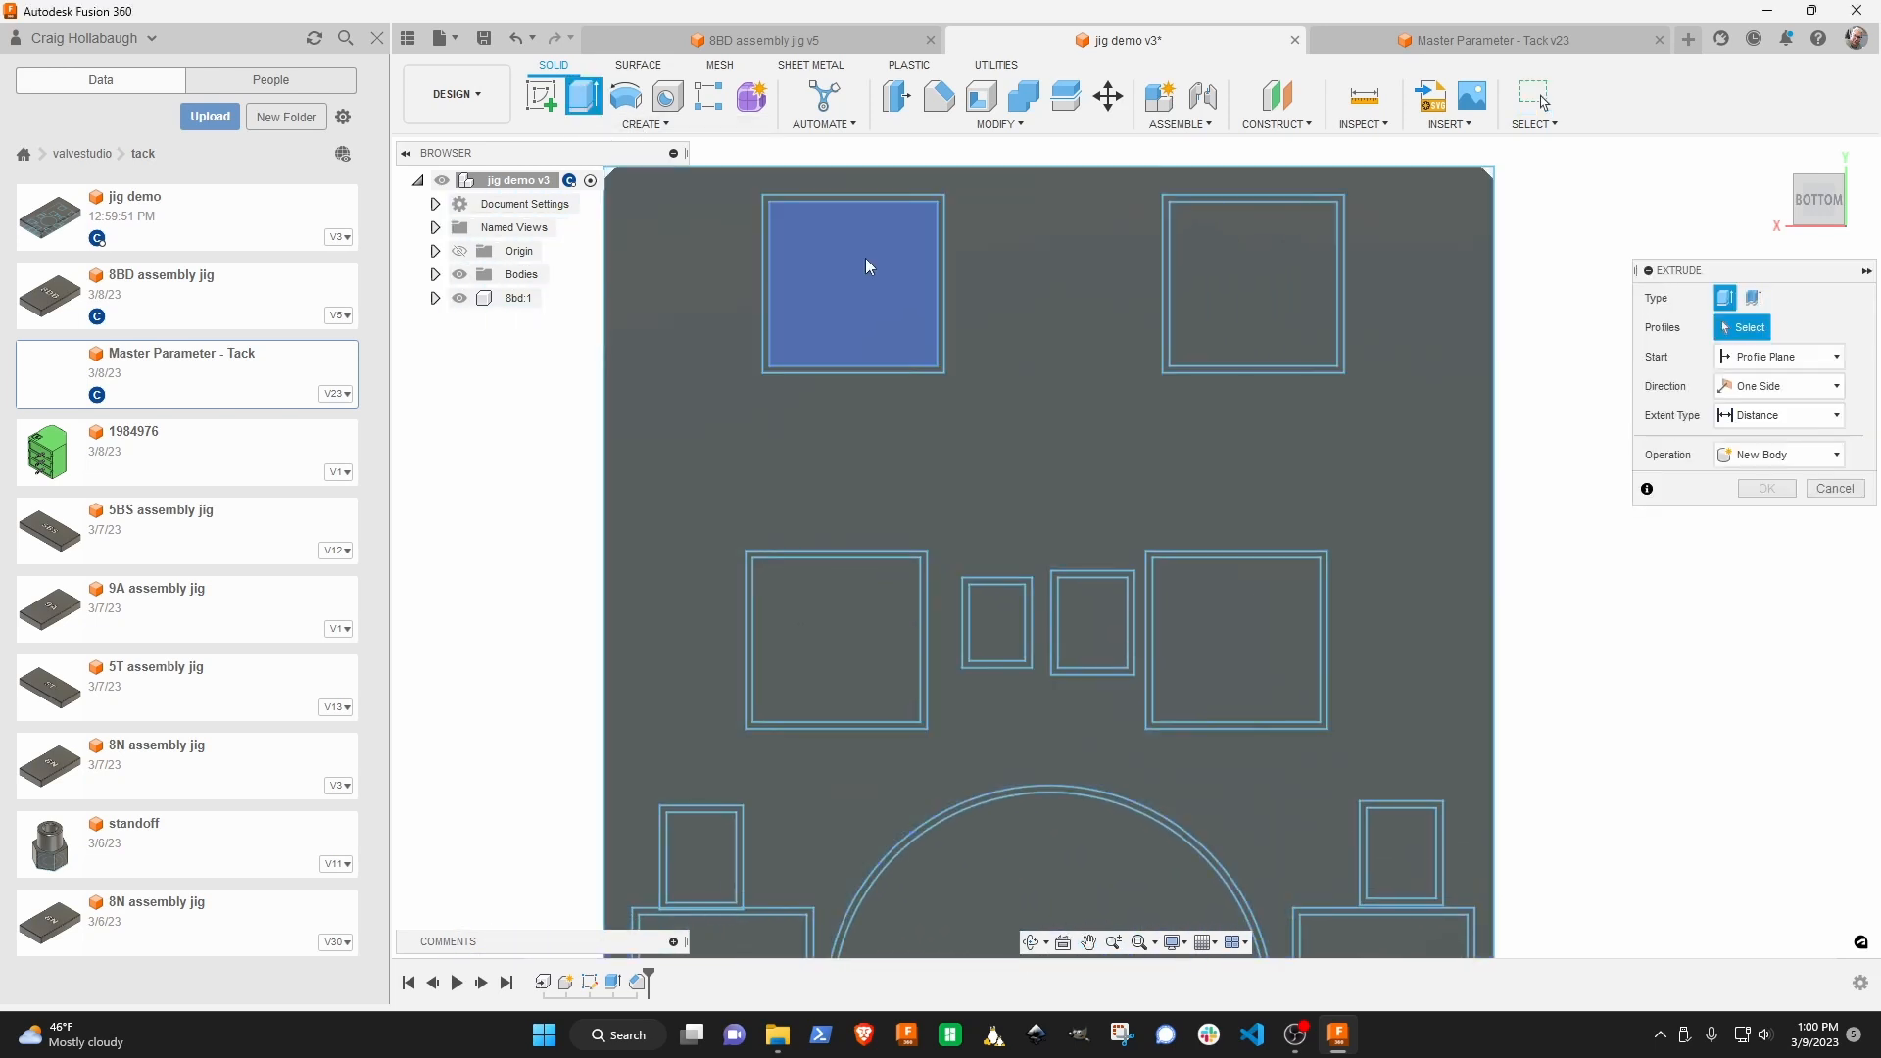
click(866, 259)
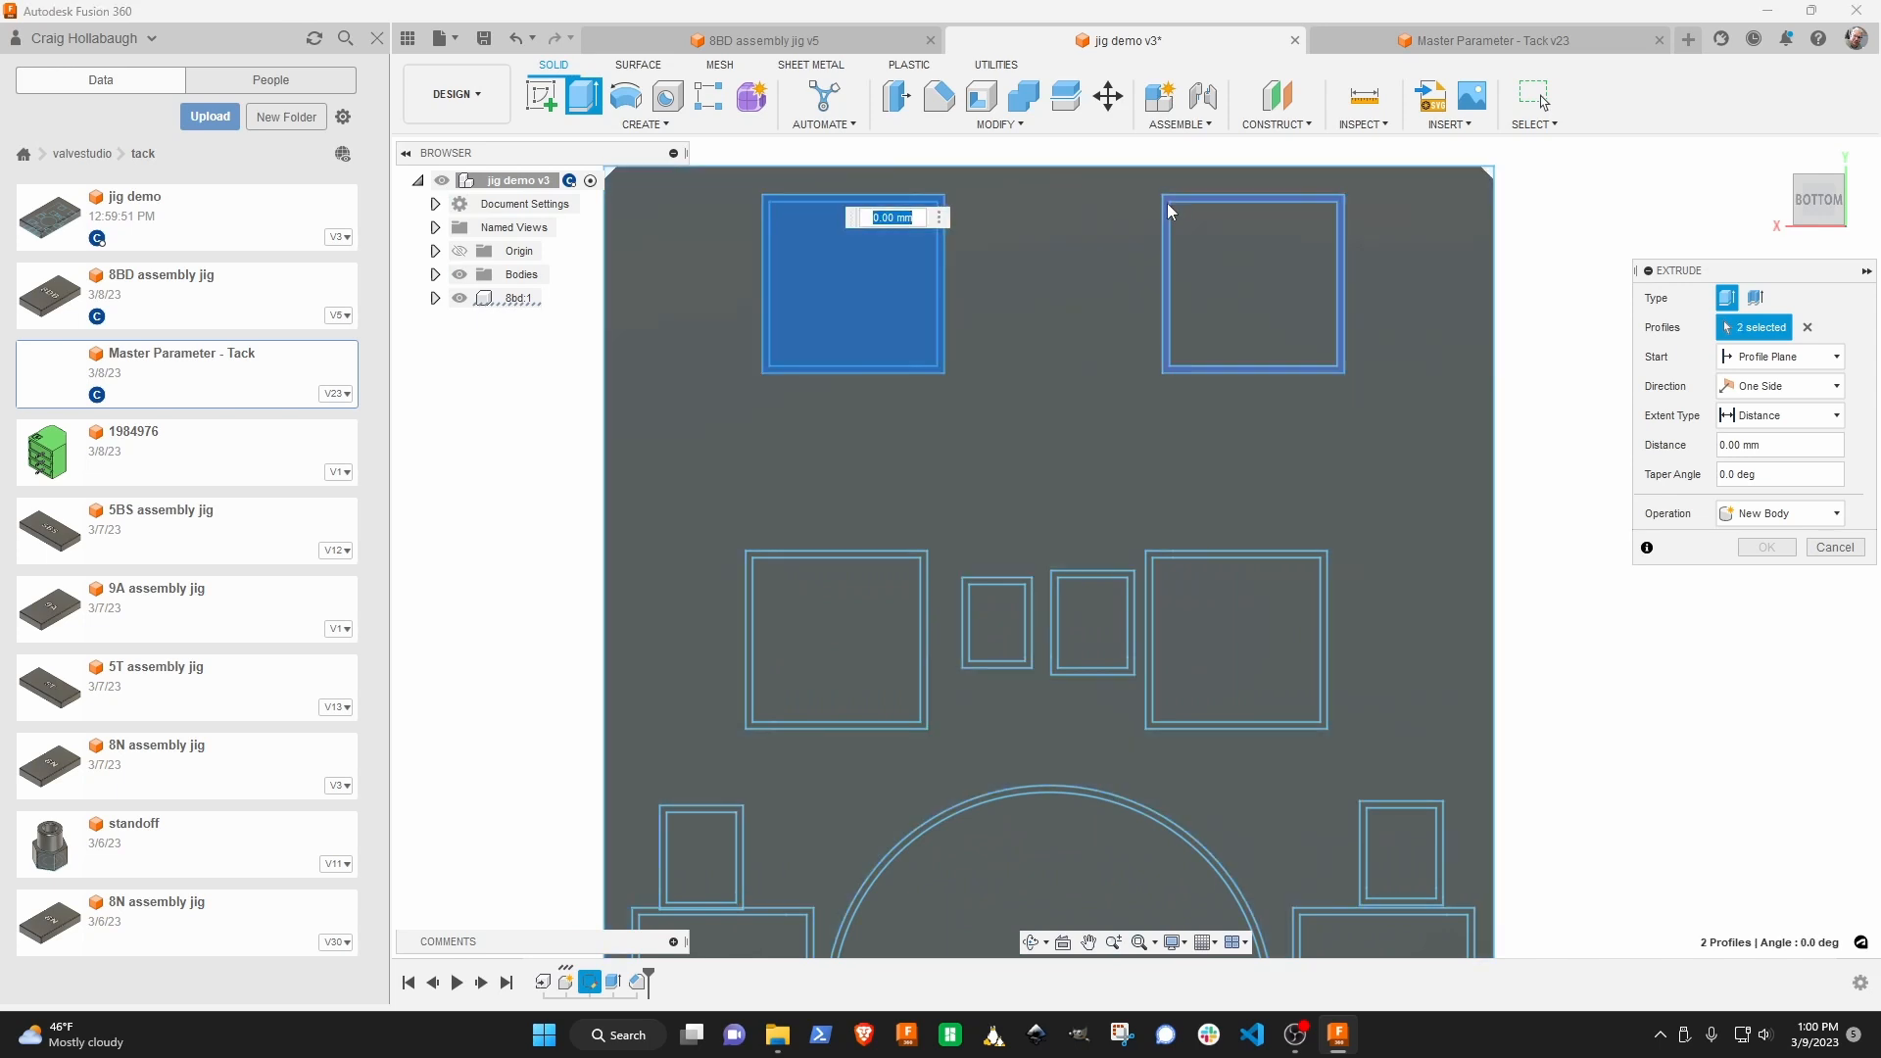
click(1167, 199)
click(1199, 243)
click(1200, 602)
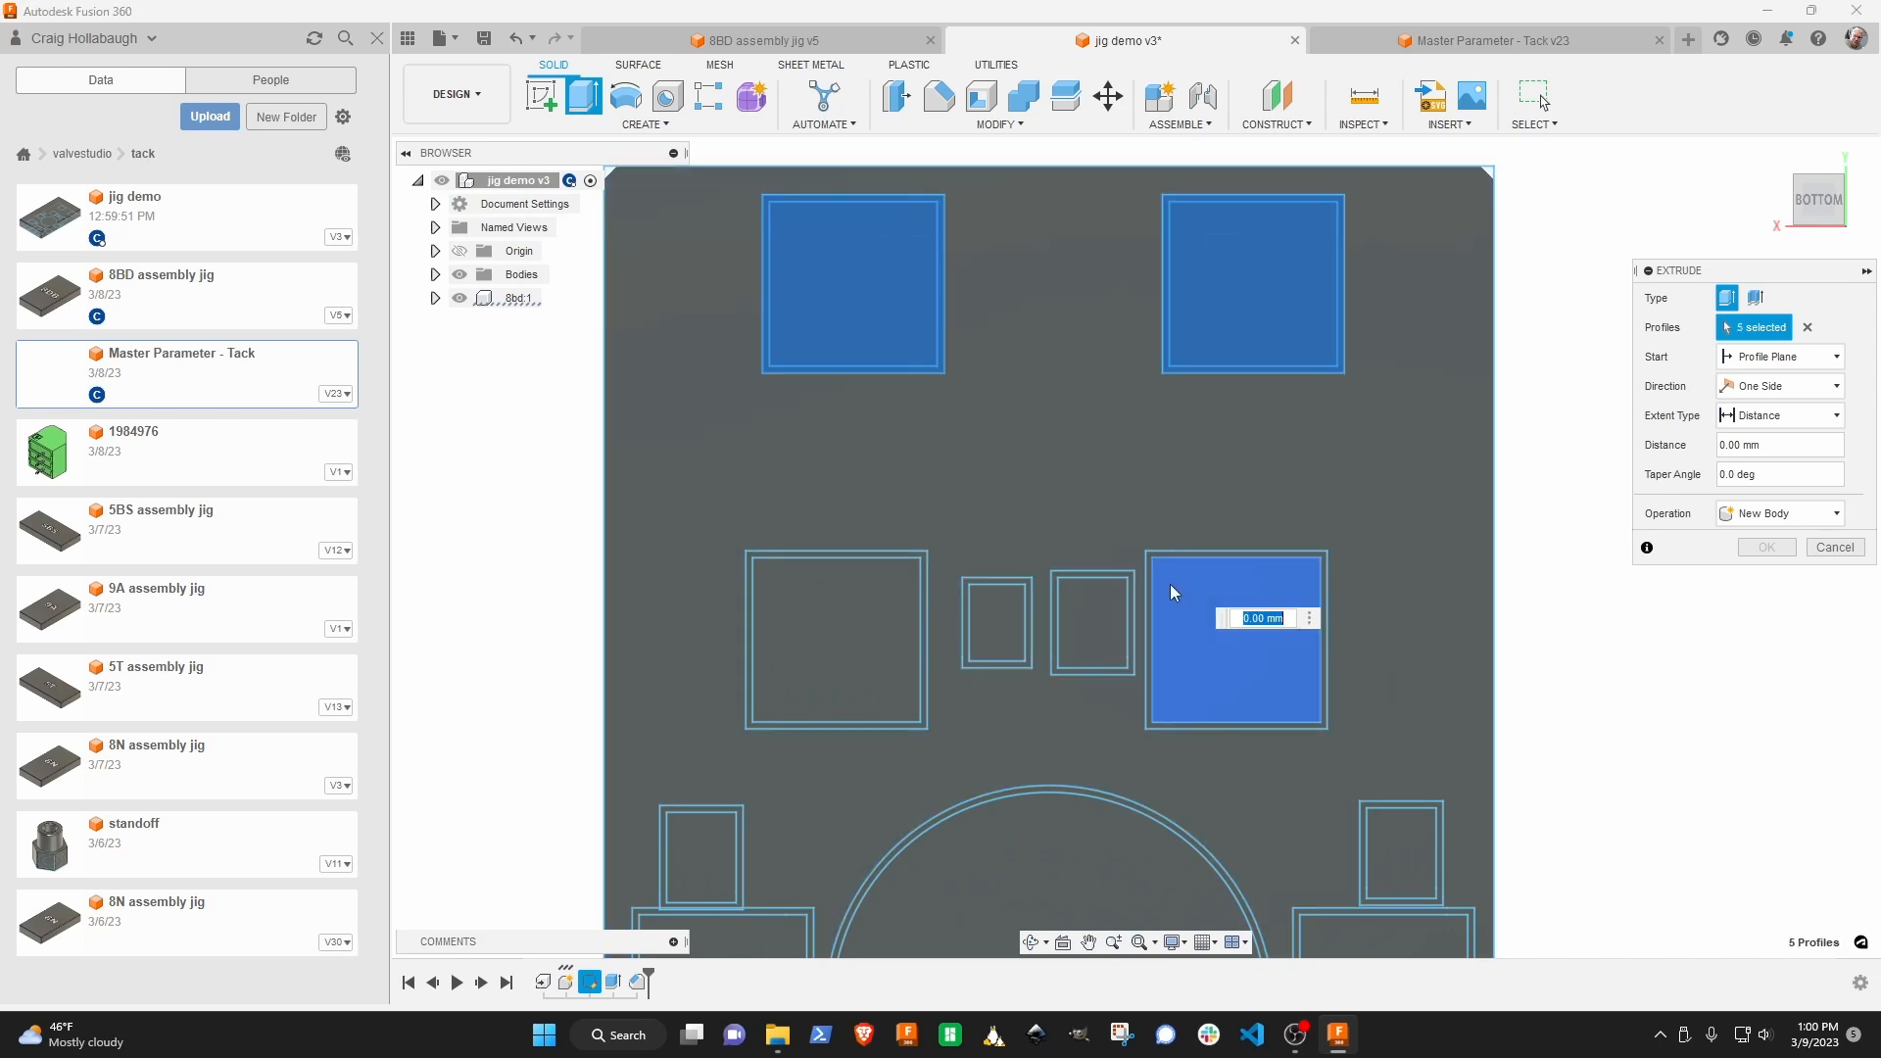
click(1149, 580)
click(872, 618)
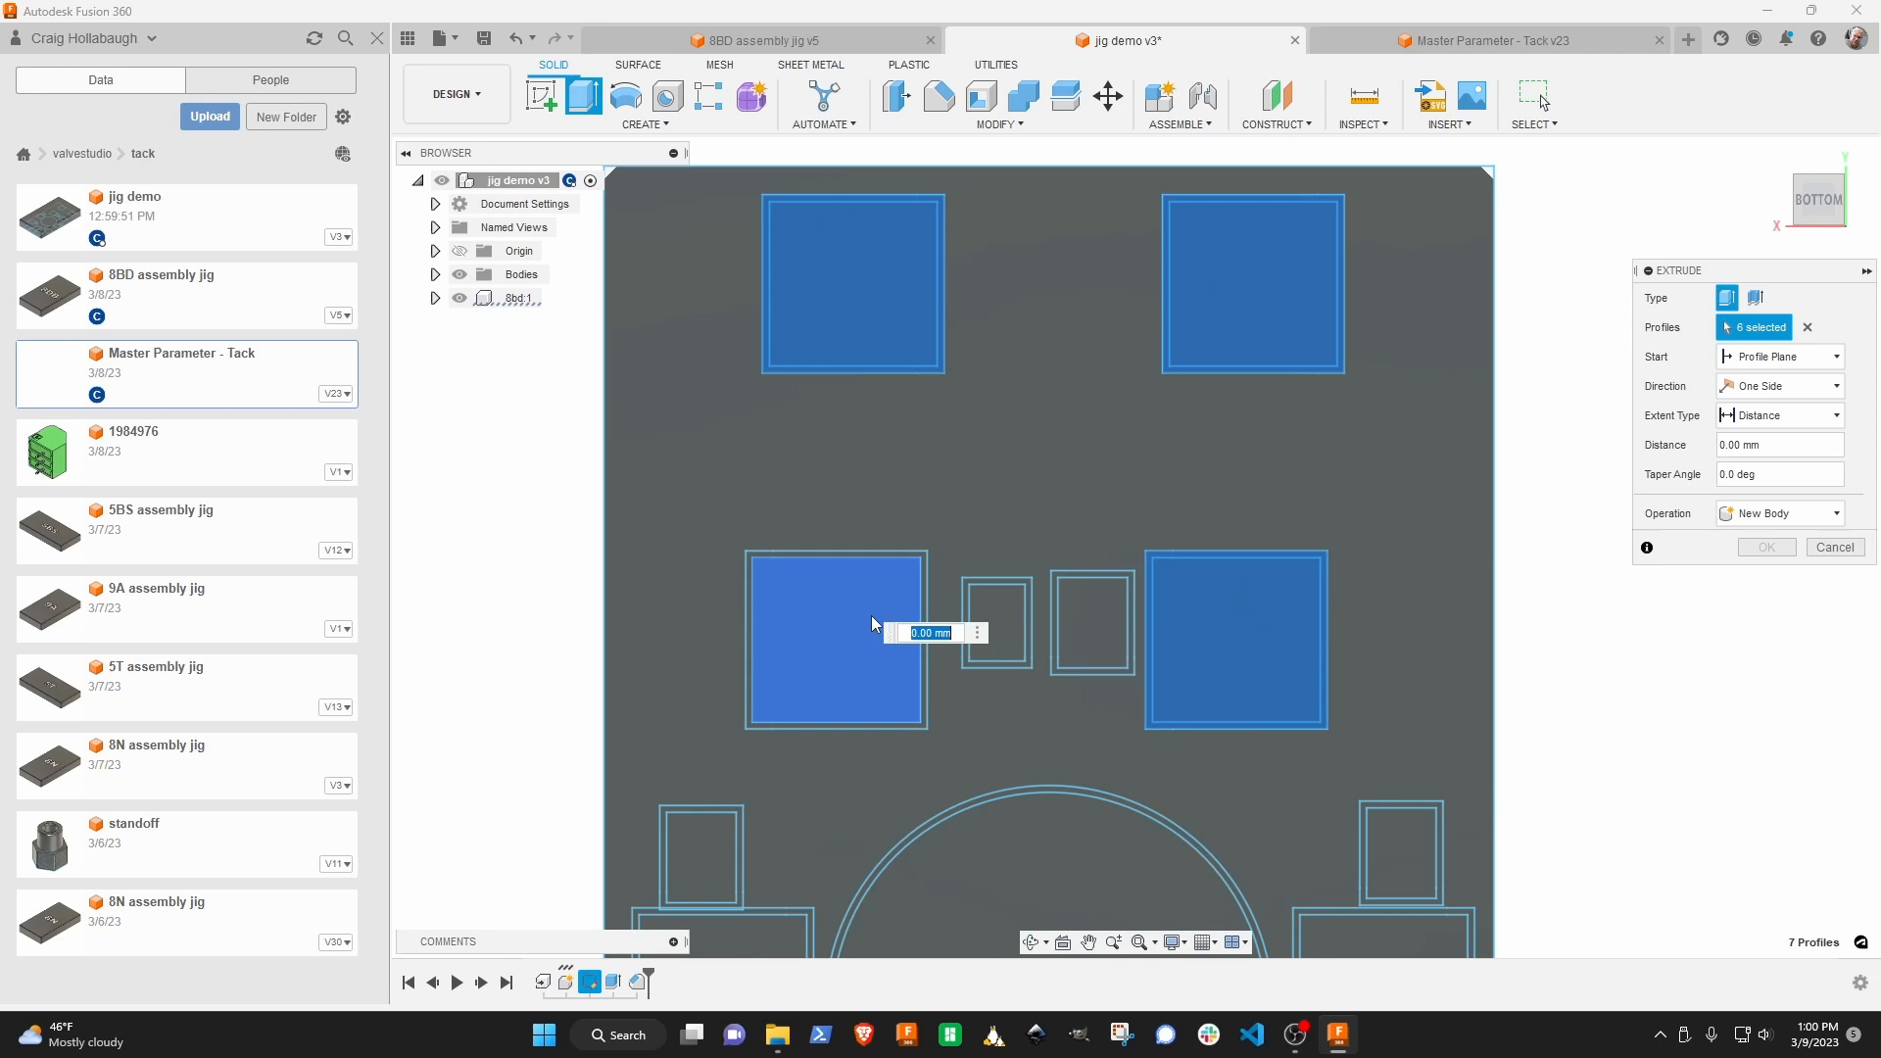
click(925, 571)
Add the two large squares flanking the circle and the two just below it to the extrusion profiles, including their offset borders.
middle_drag(882, 750, 978, 349)
click(867, 534)
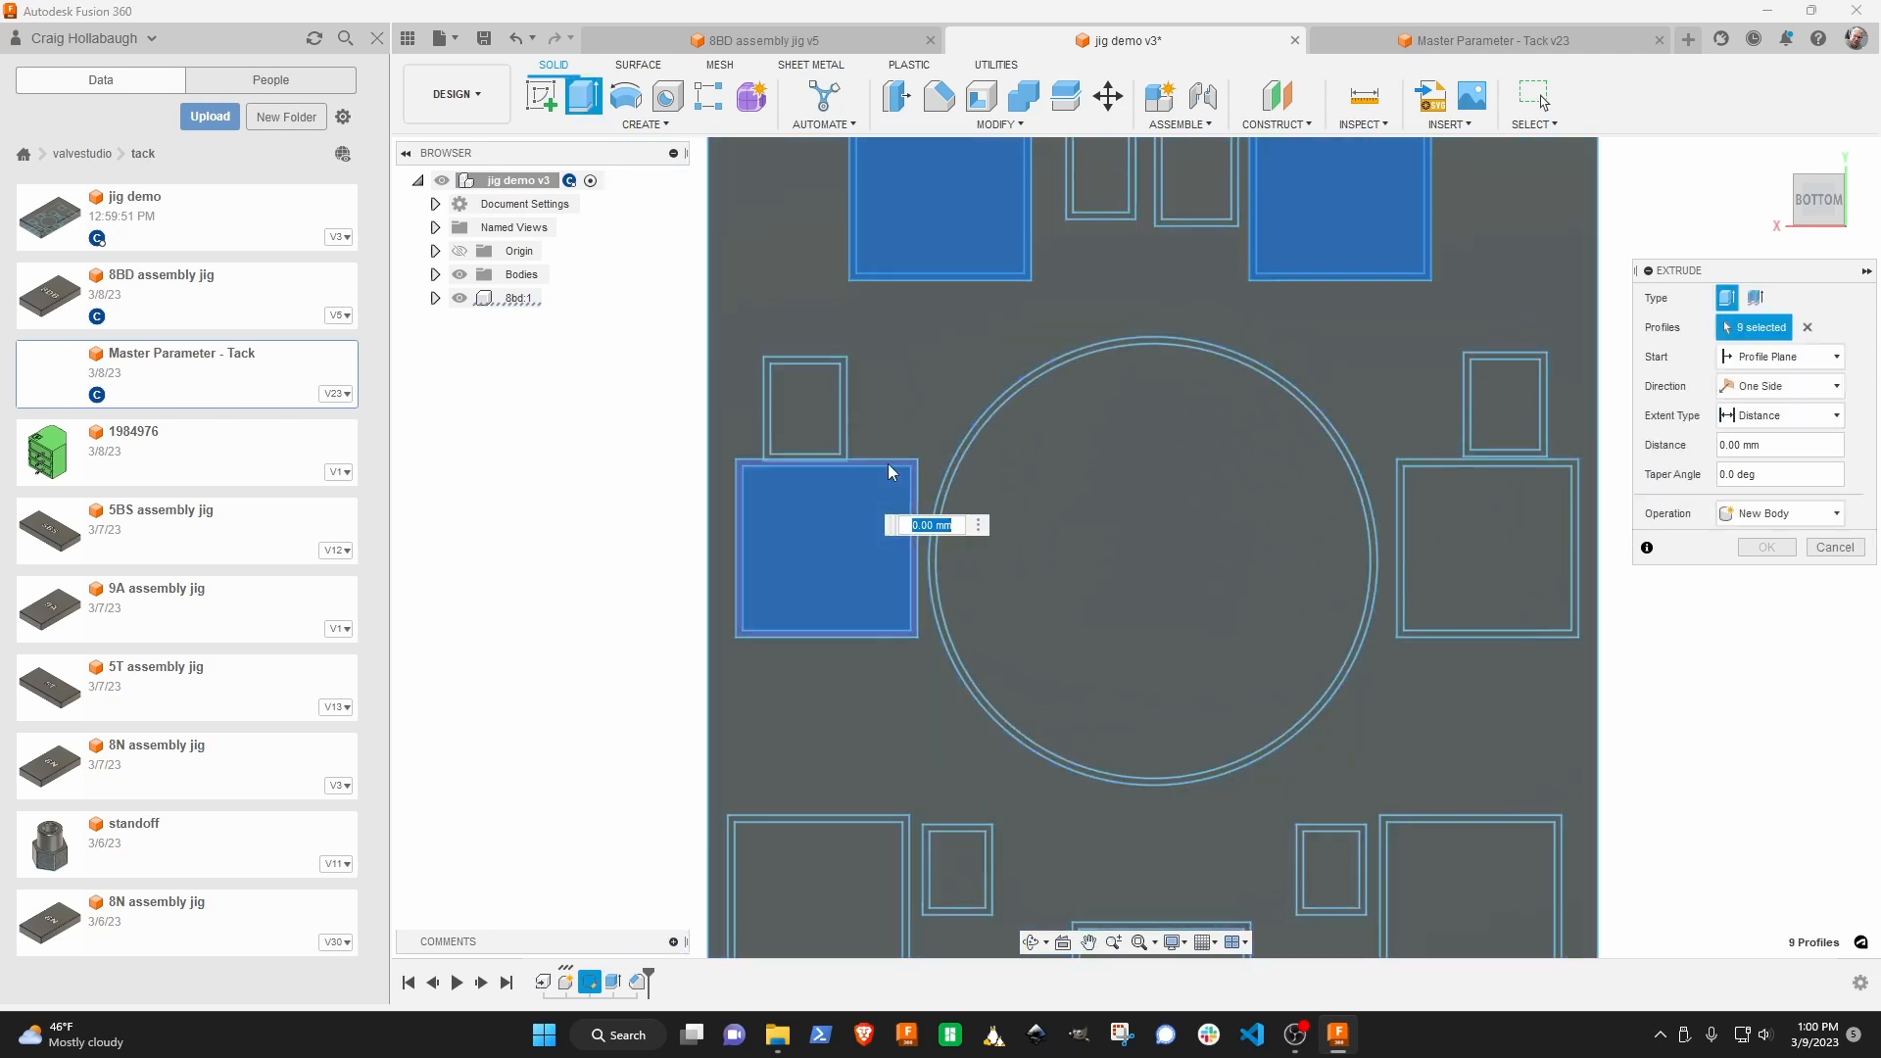
click(1474, 503)
click(1414, 462)
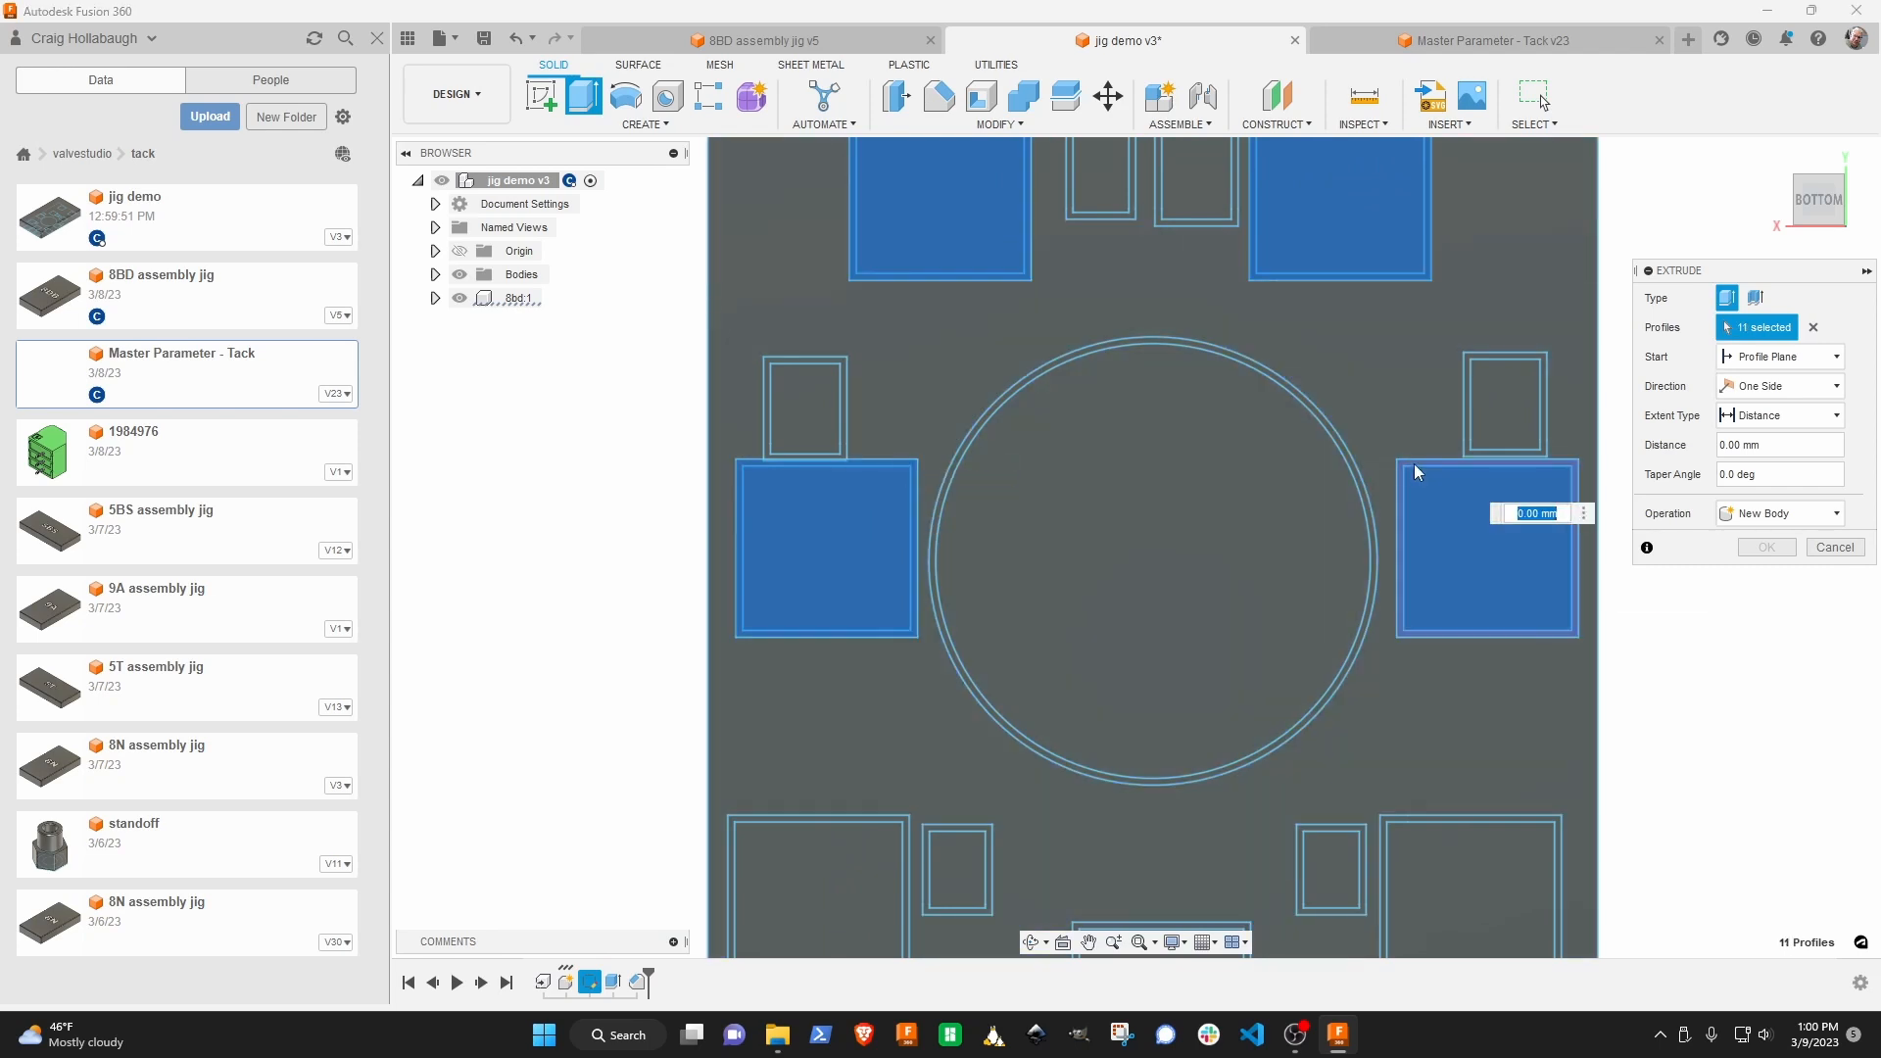
click(850, 891)
click(907, 823)
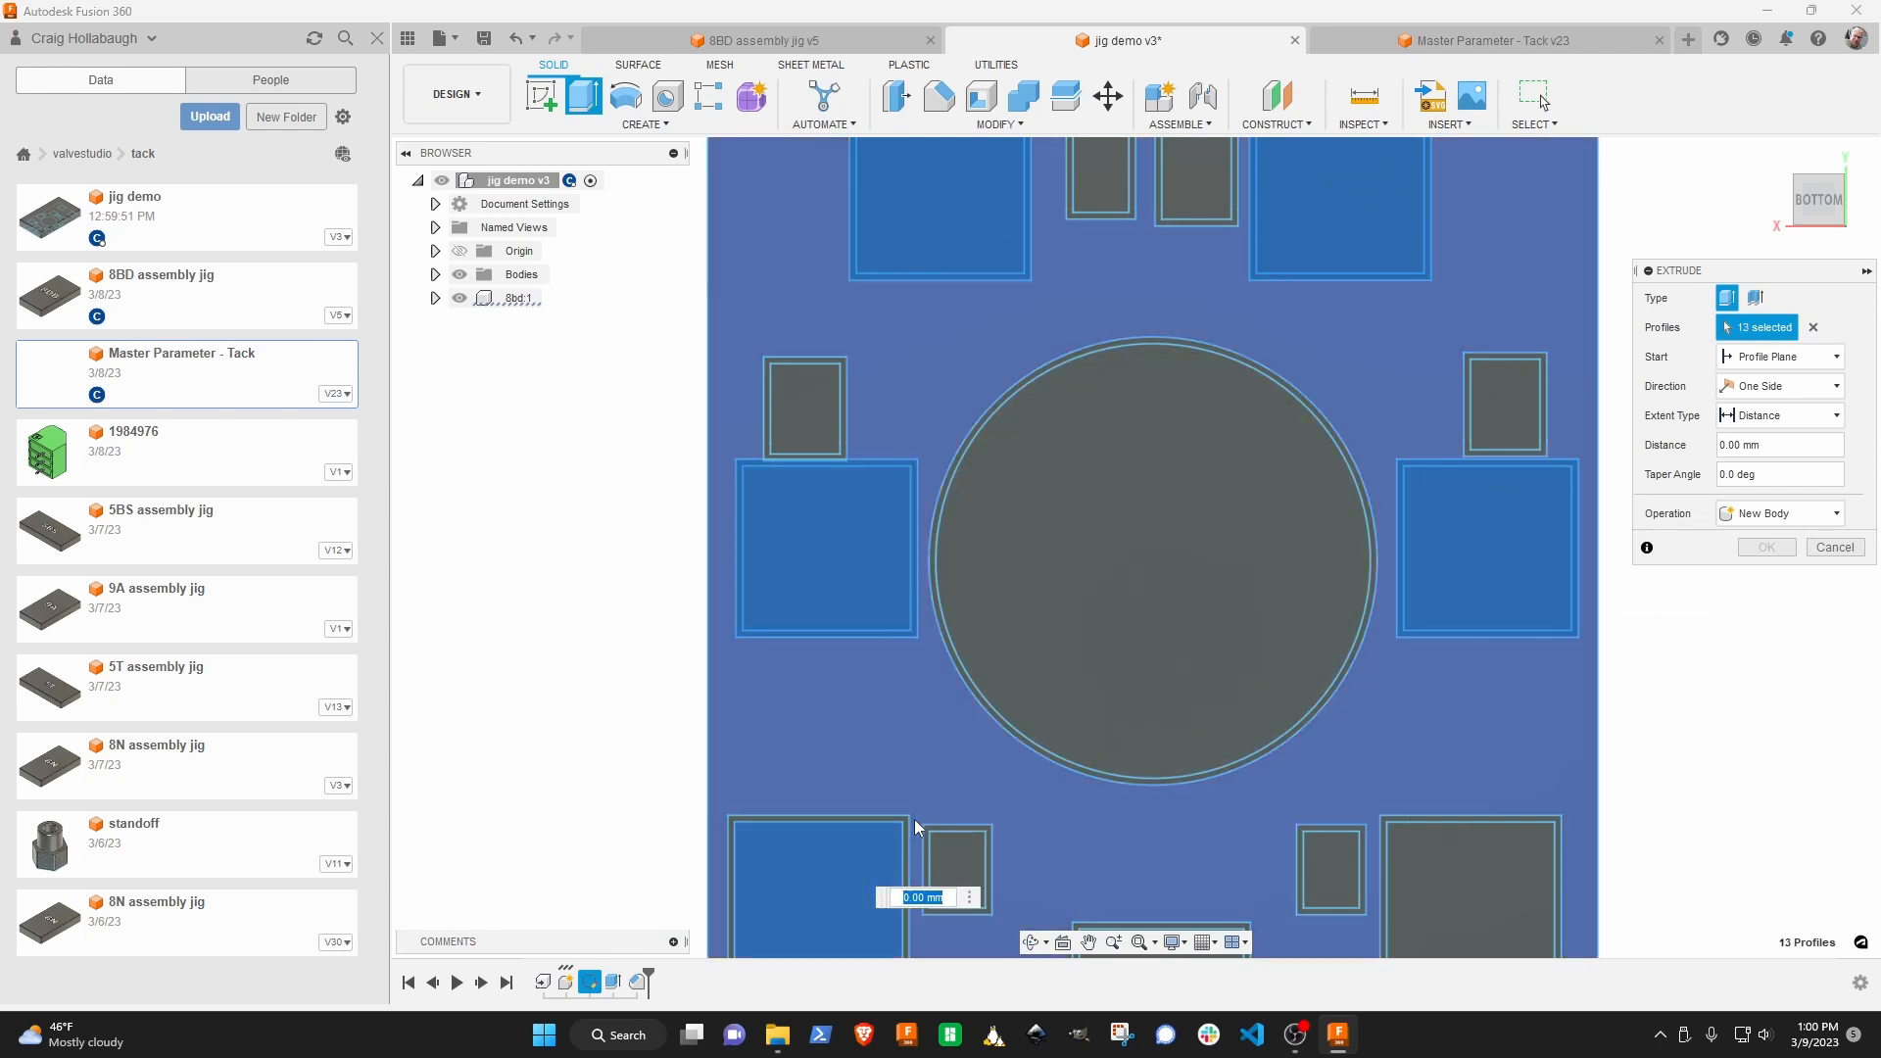
click(1458, 872)
click(1426, 813)
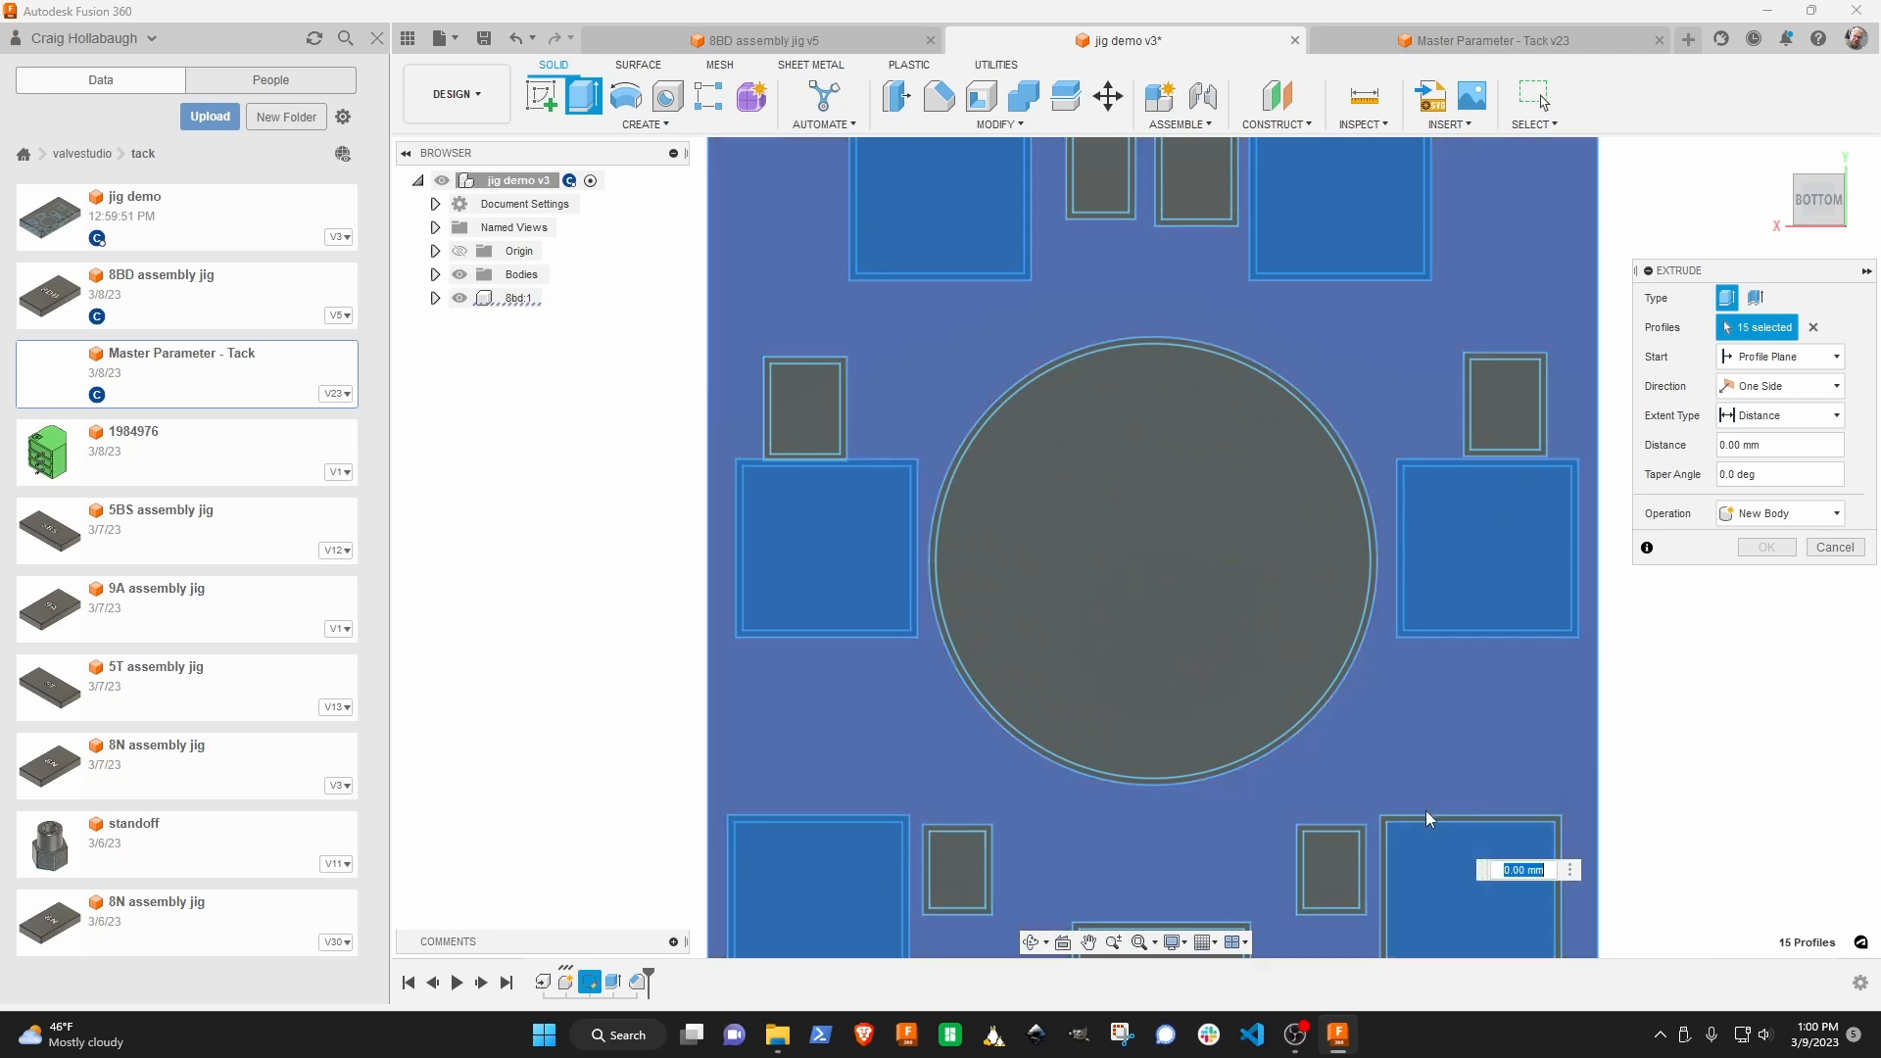
click(1421, 815)
Add the block's bottom row of three squares and the square above its middle one to the profiles, including borders and the shared strip.
middle_drag(1348, 744, 1382, 306)
click(976, 725)
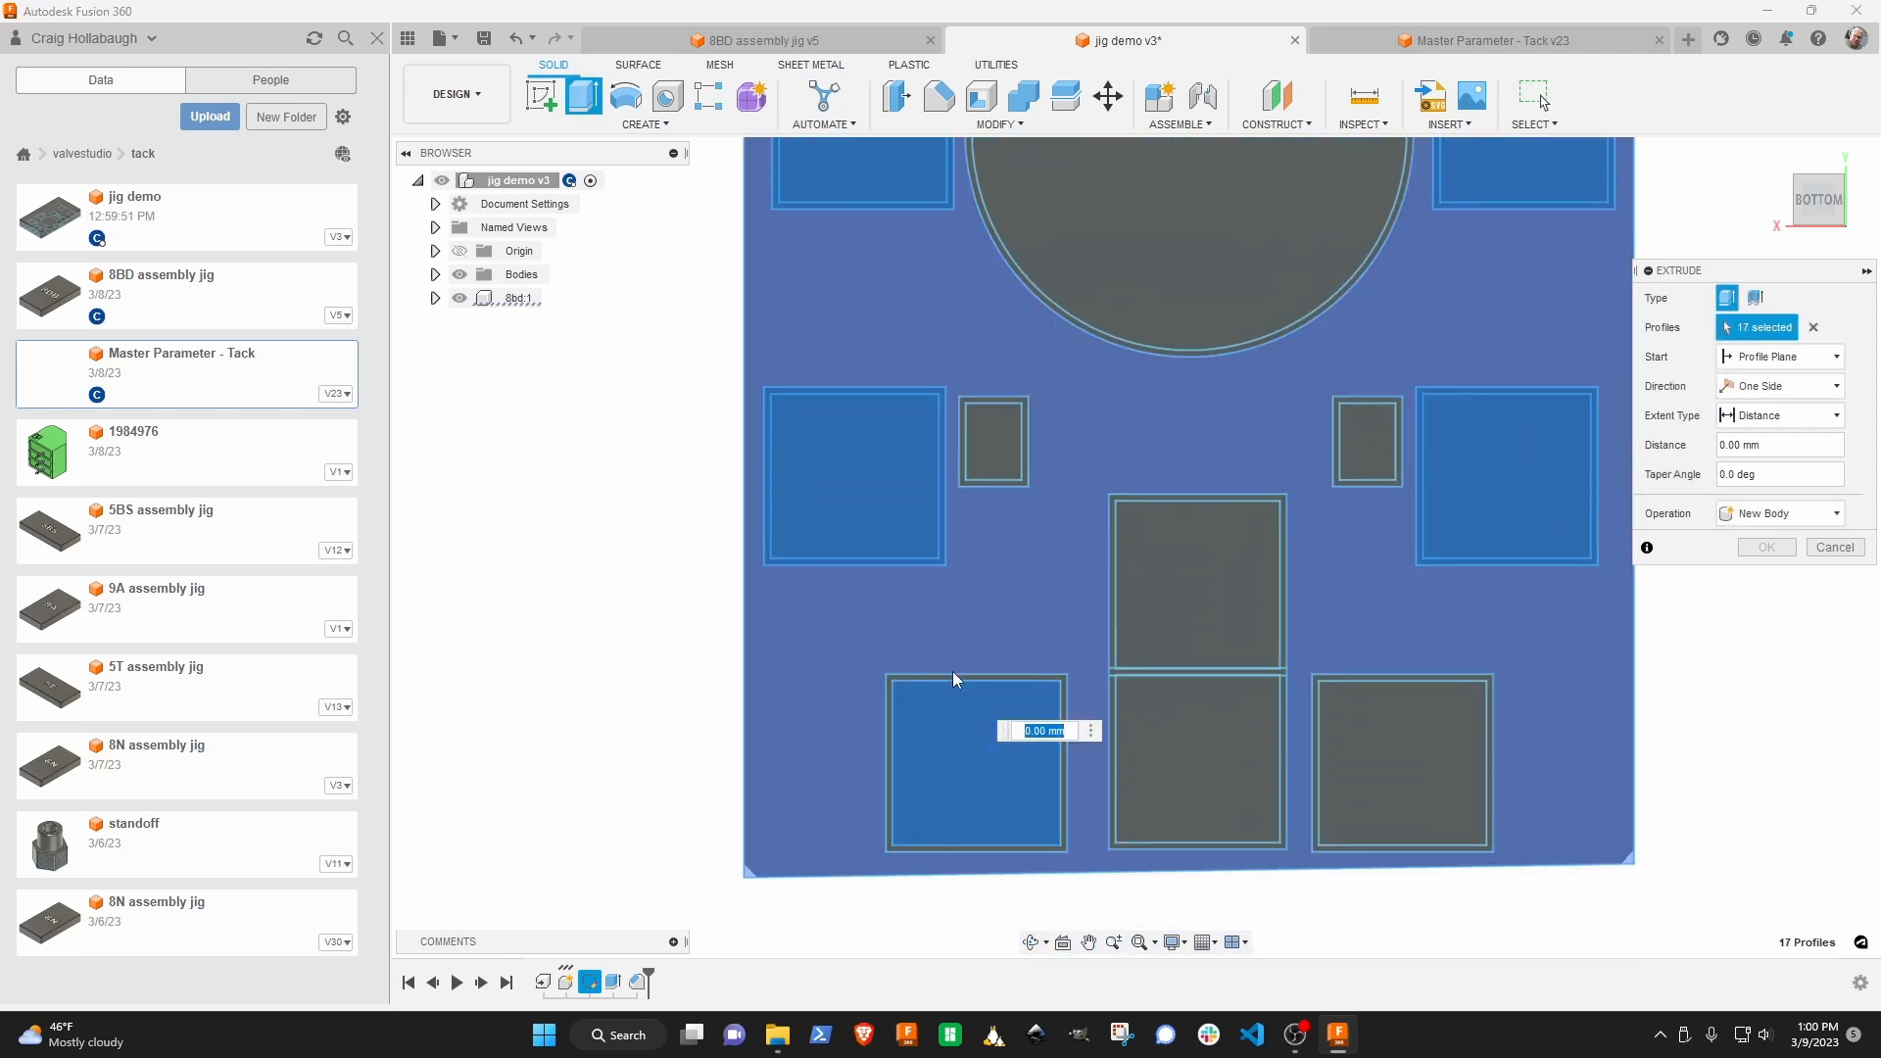
click(953, 672)
click(1132, 611)
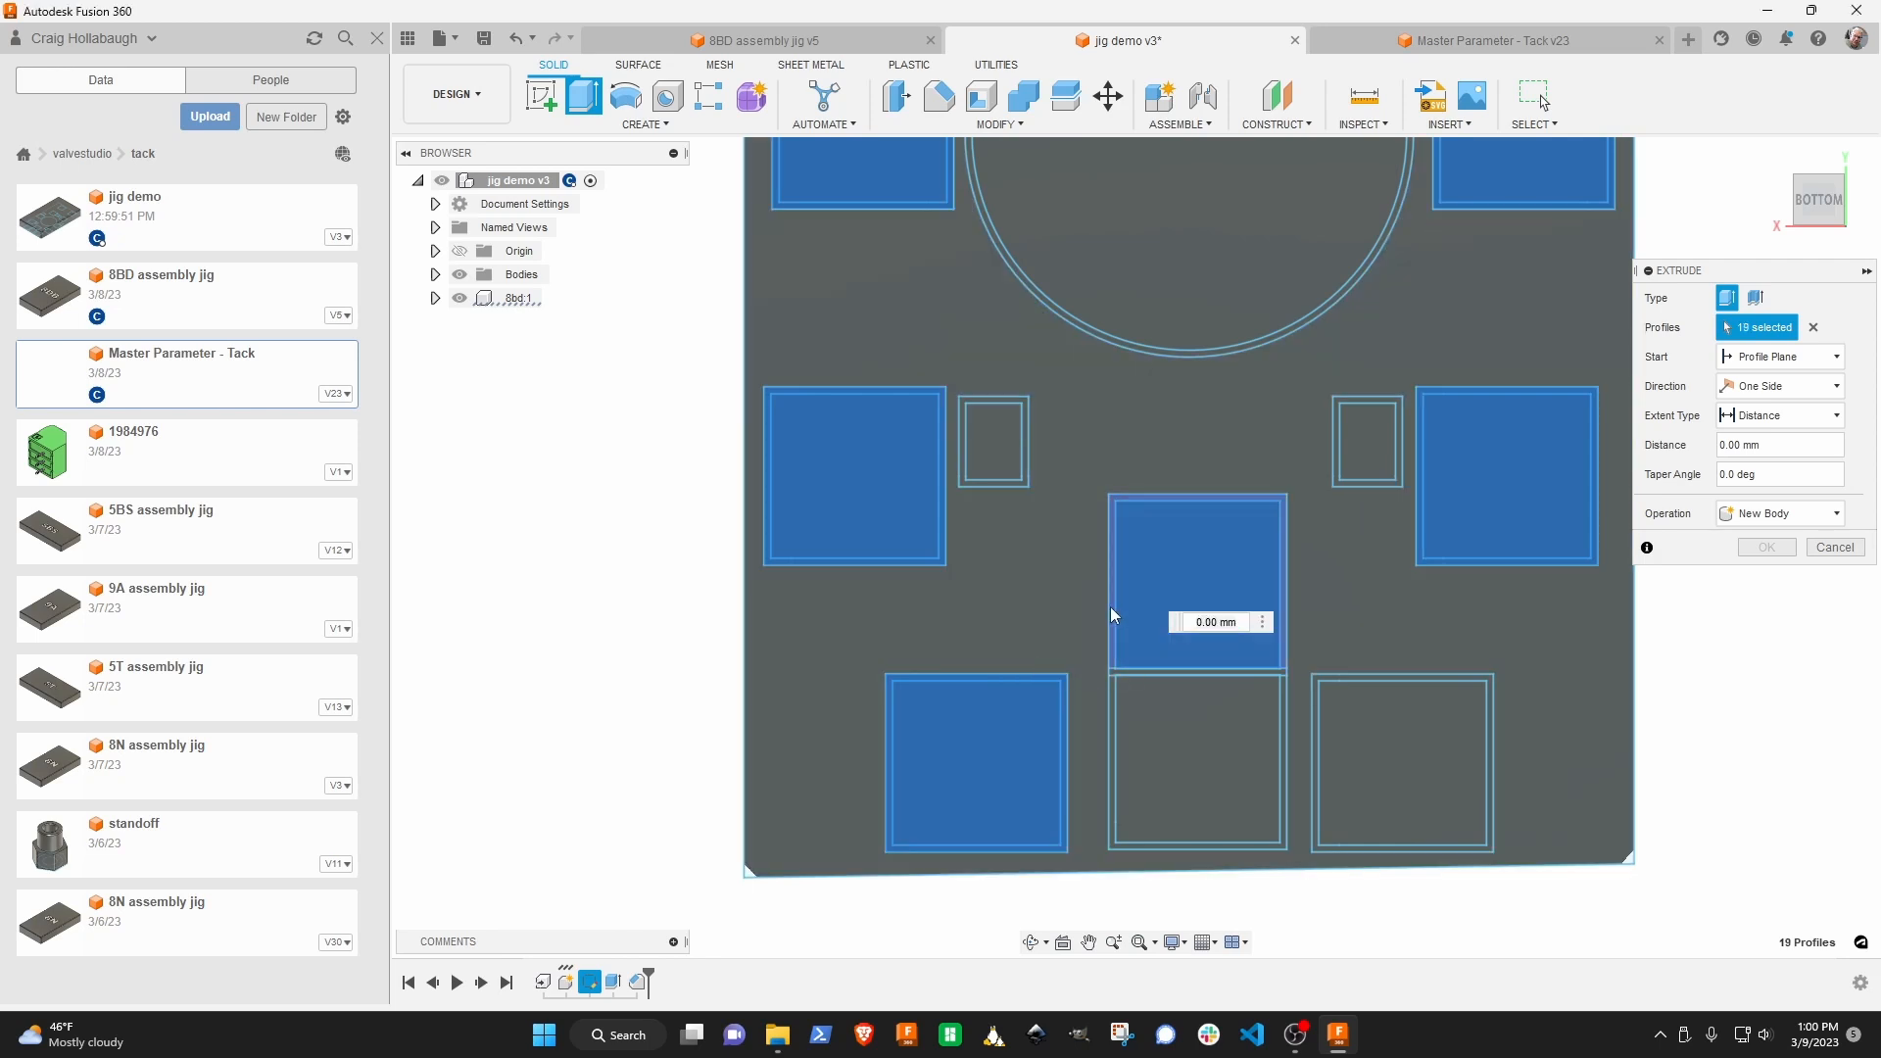
click(1144, 722)
click(1110, 697)
click(1137, 673)
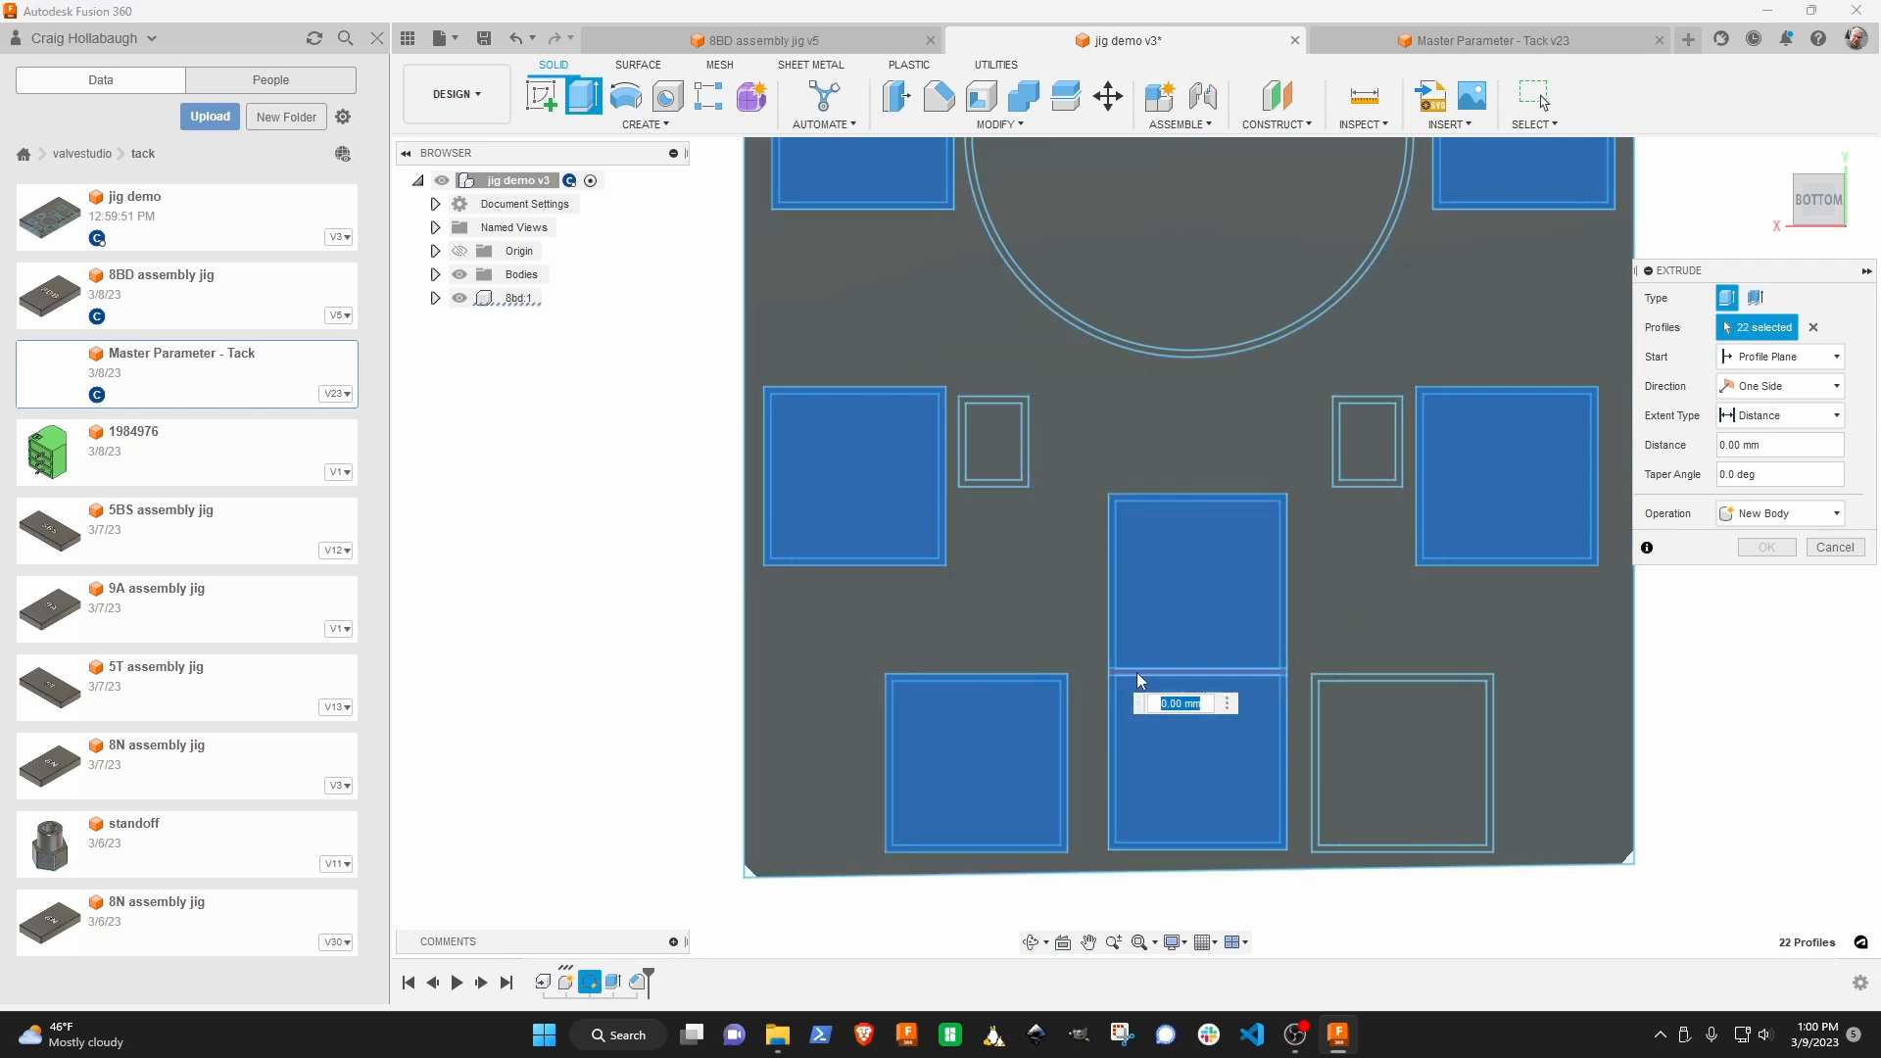
click(1242, 671)
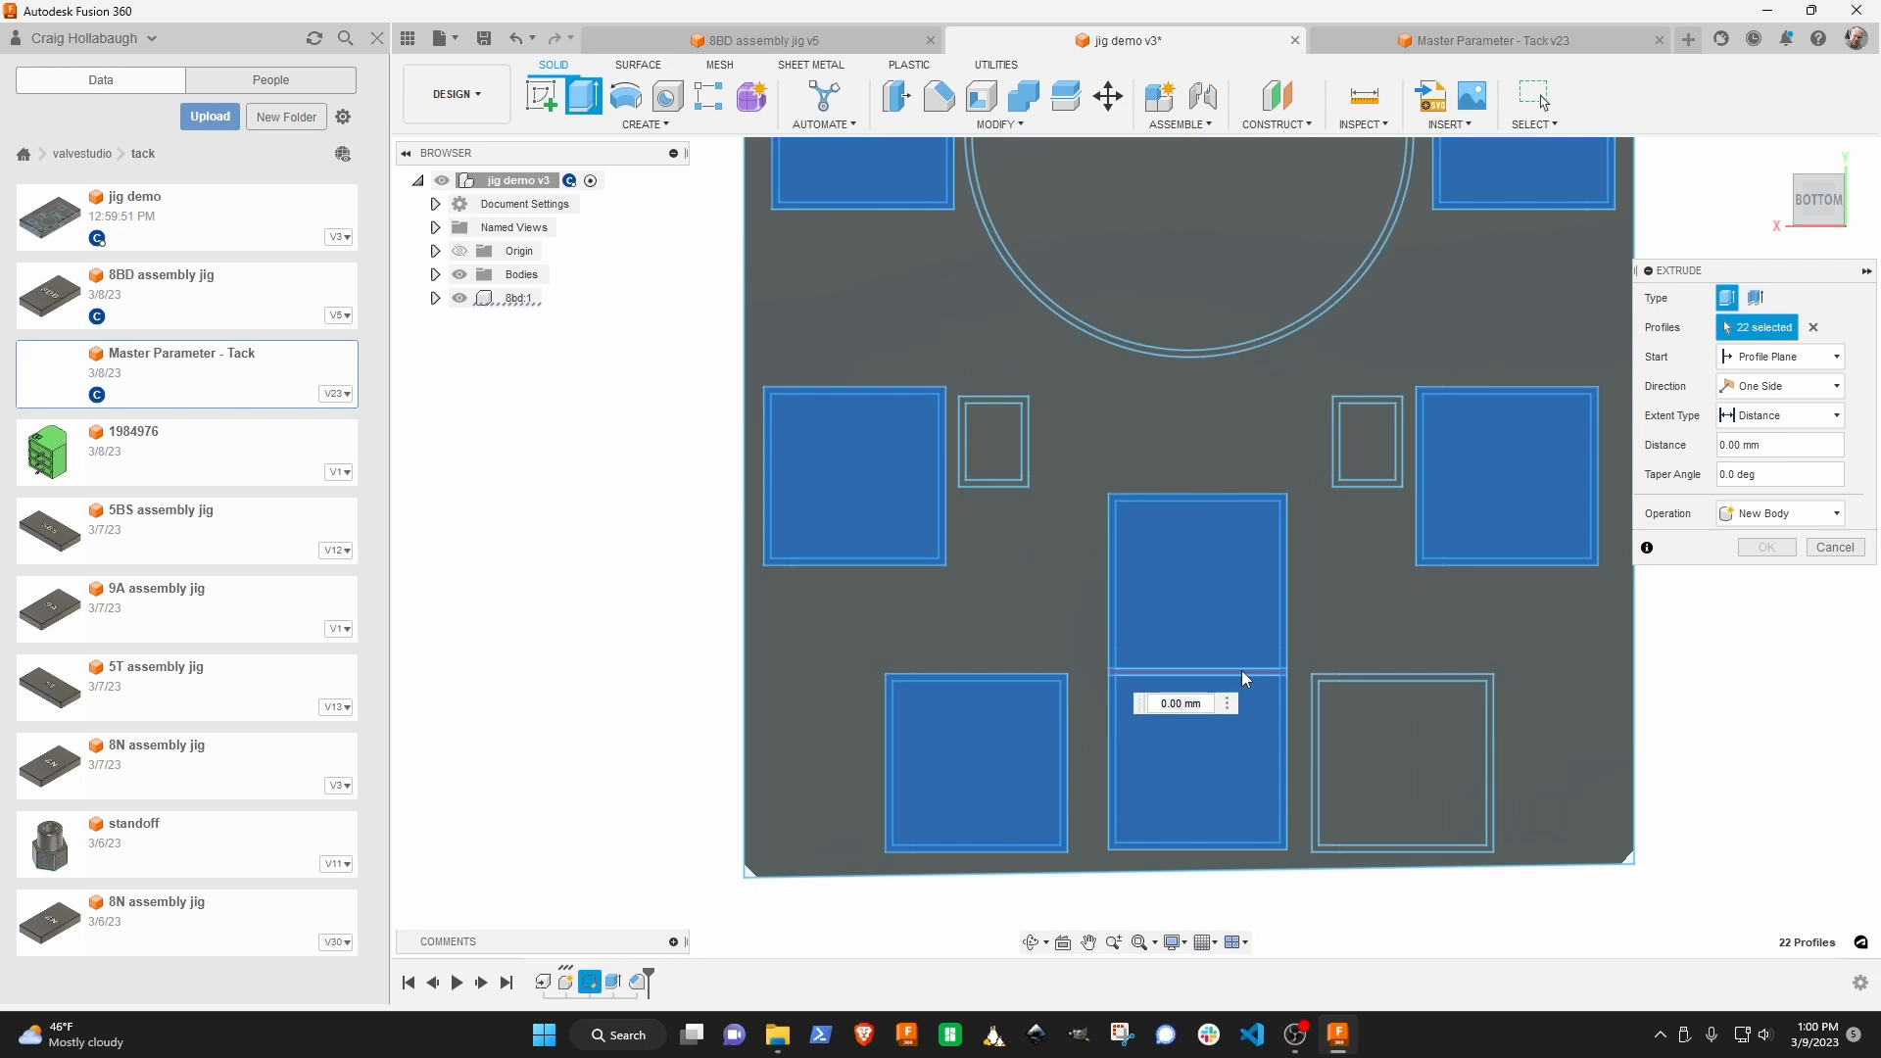
click(1374, 728)
click(1420, 673)
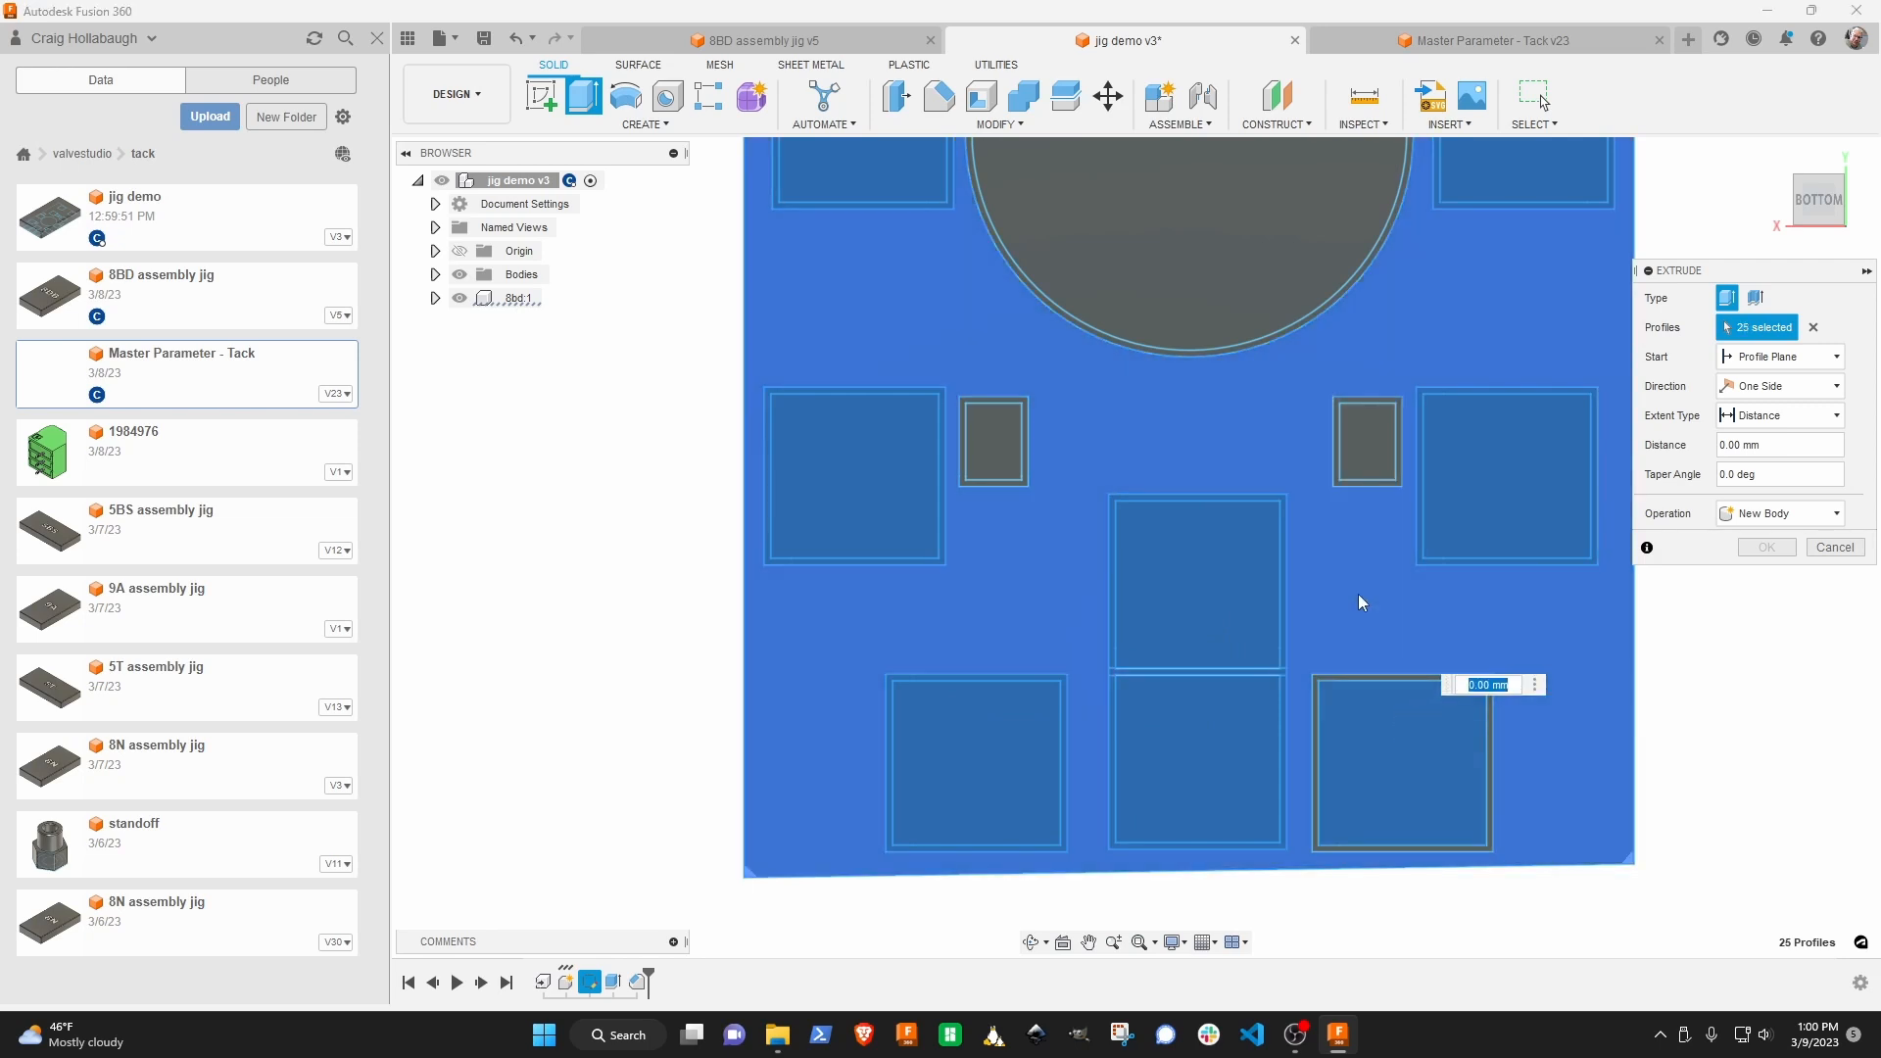
click(1351, 641)
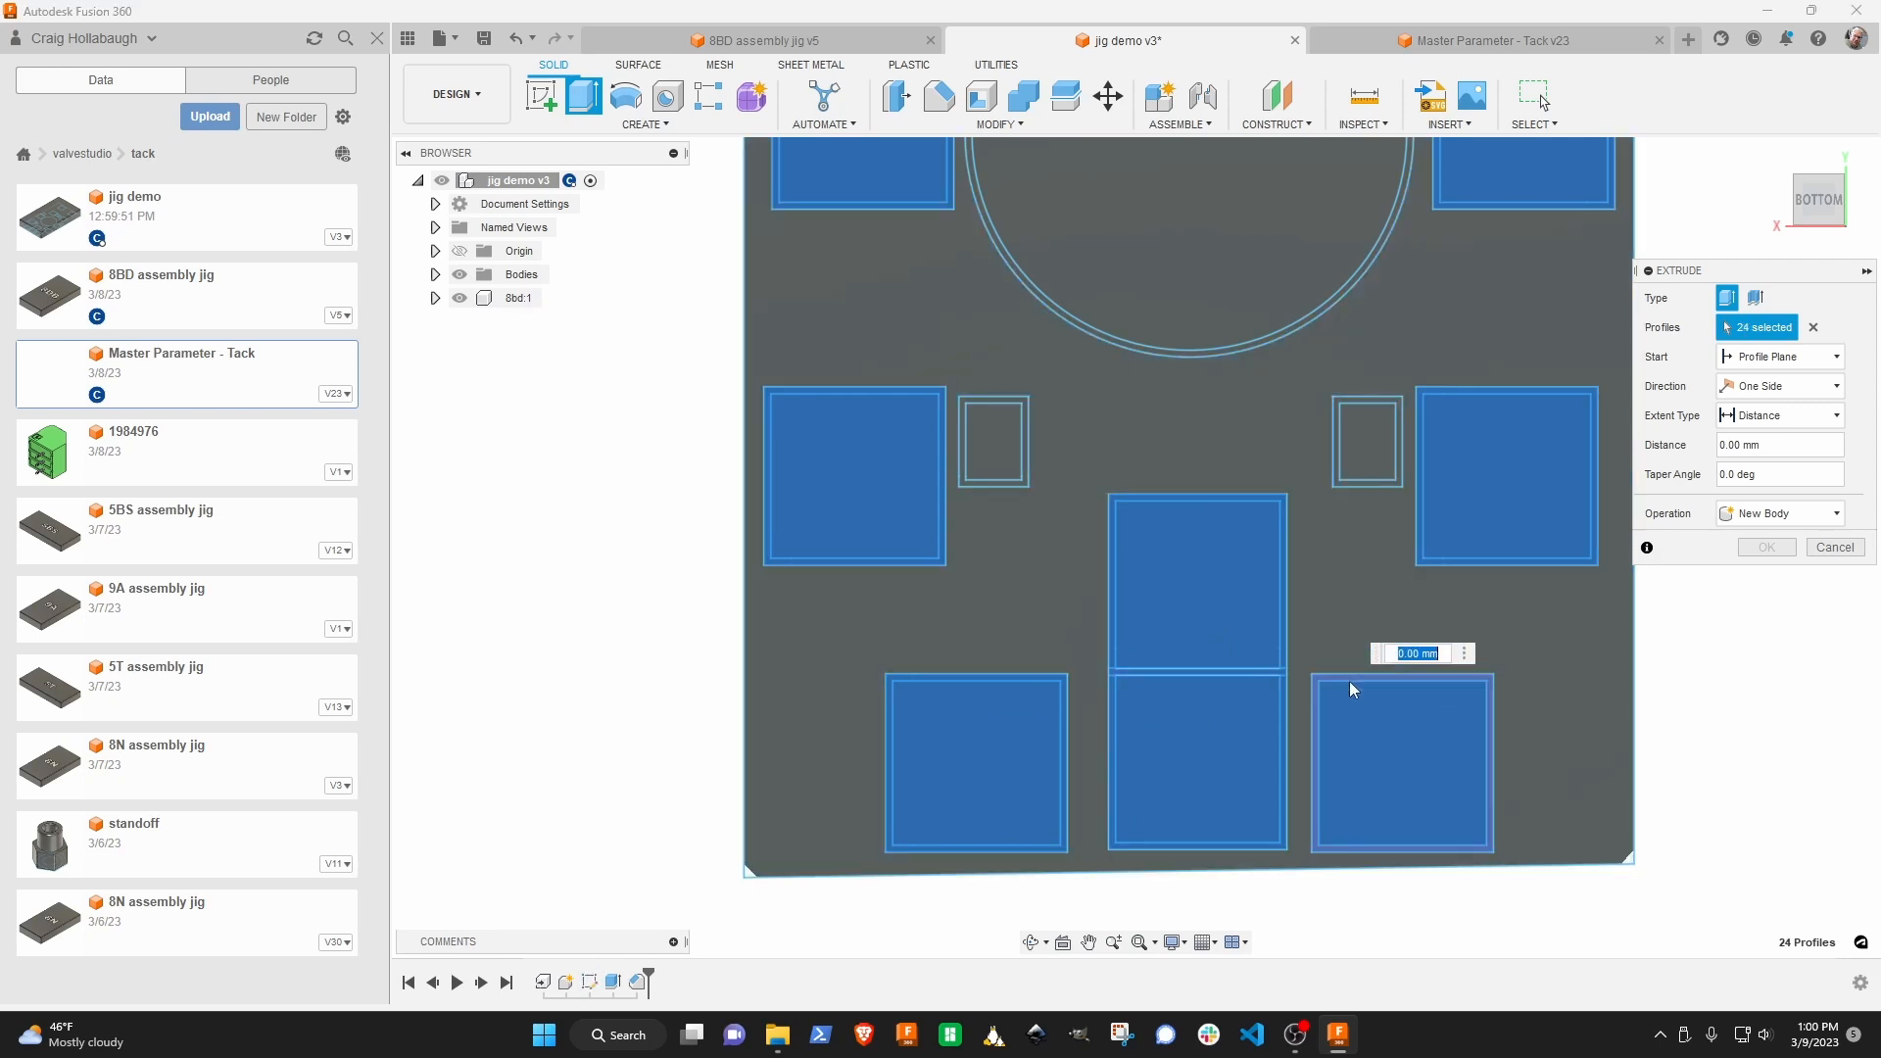
click(1348, 678)
Cut the selected square pockets into the block with a distance of heightConnector34_Ref - offsetBoard_Ref.
scroll(1330, 560, down, 3)
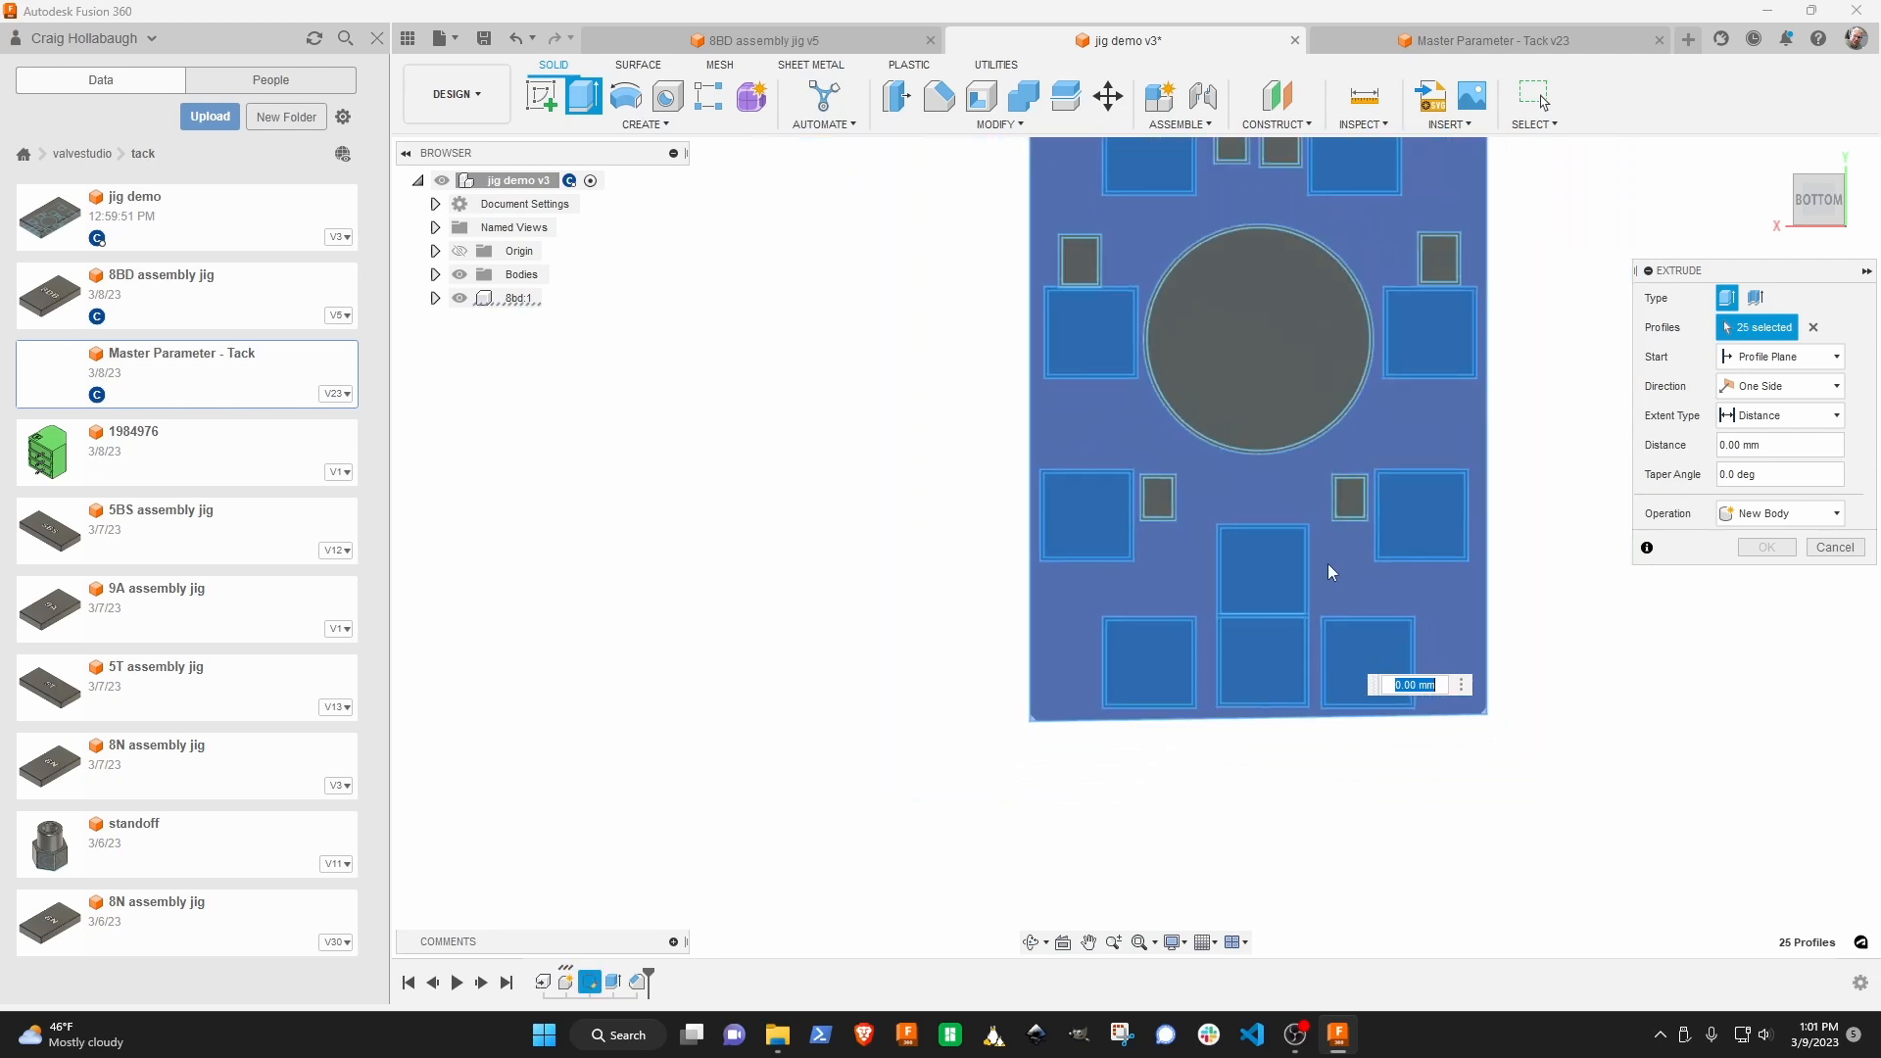
middle_drag(1289, 554, 1027, 764)
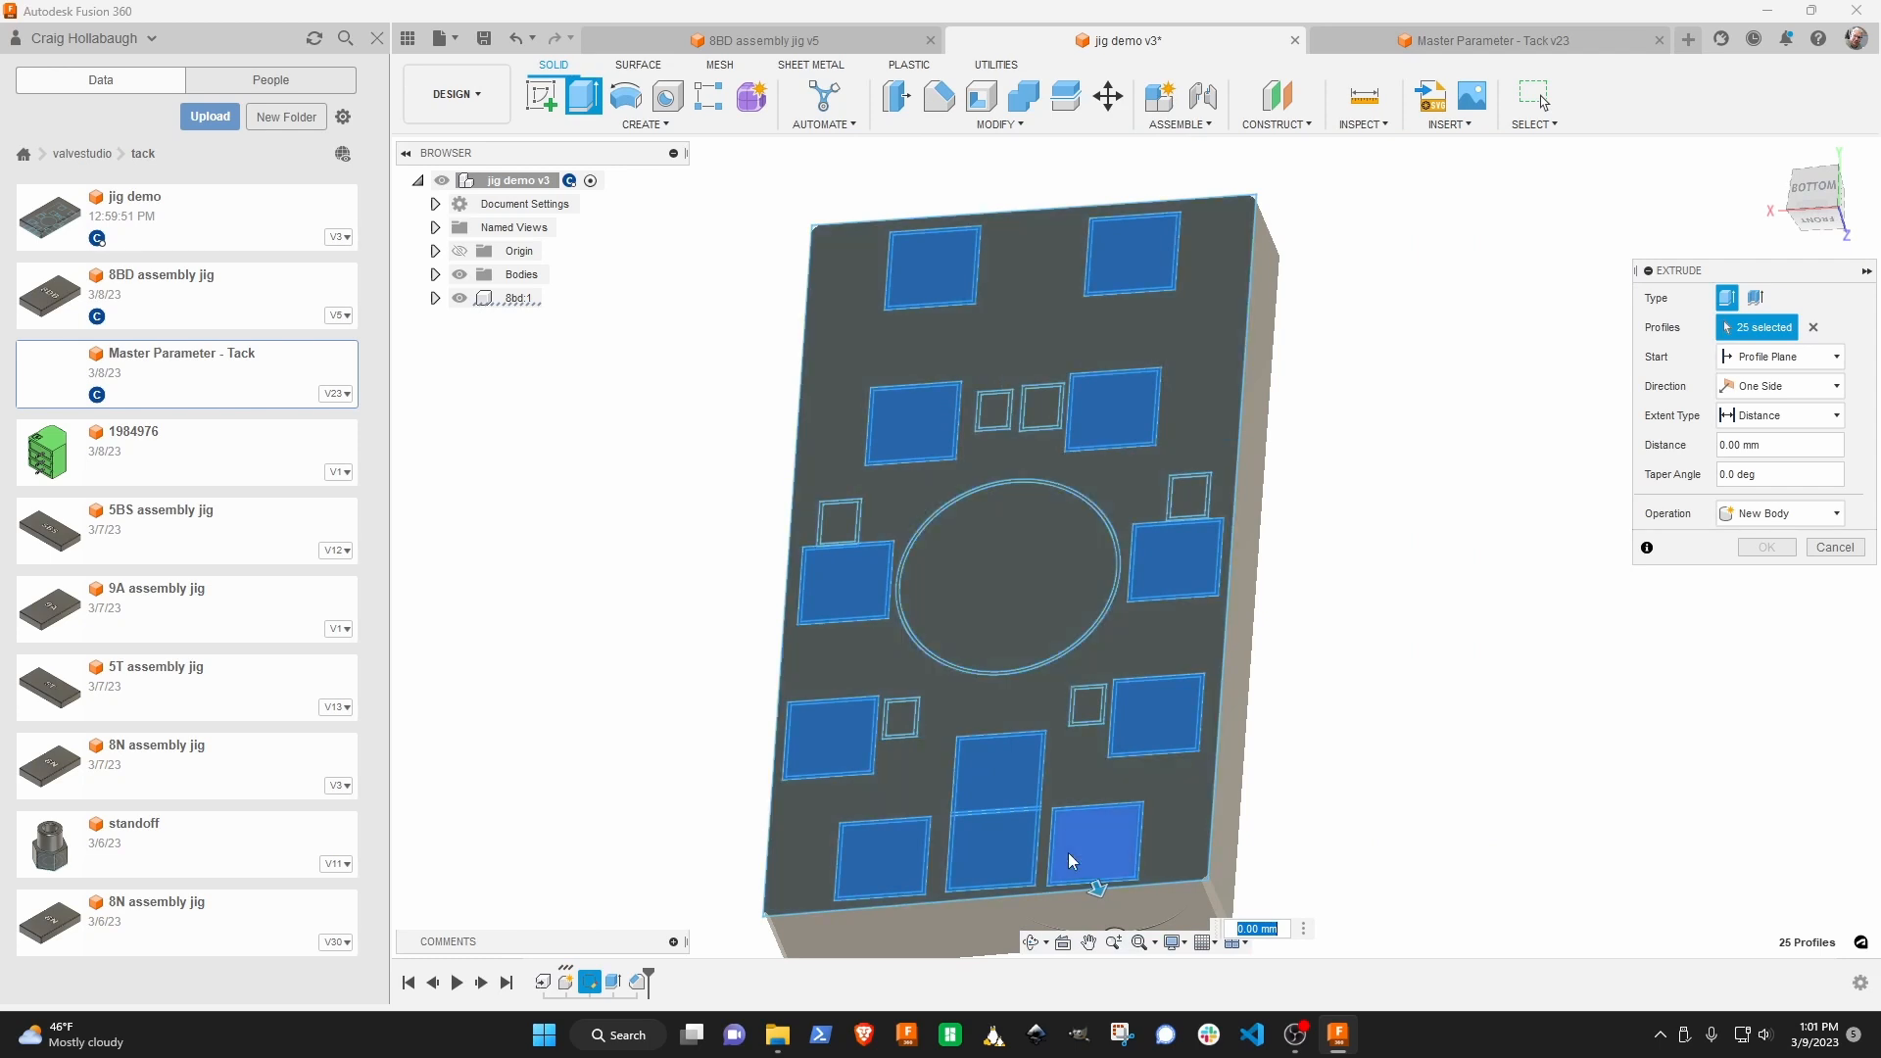
drag(1094, 885, 1104, 896)
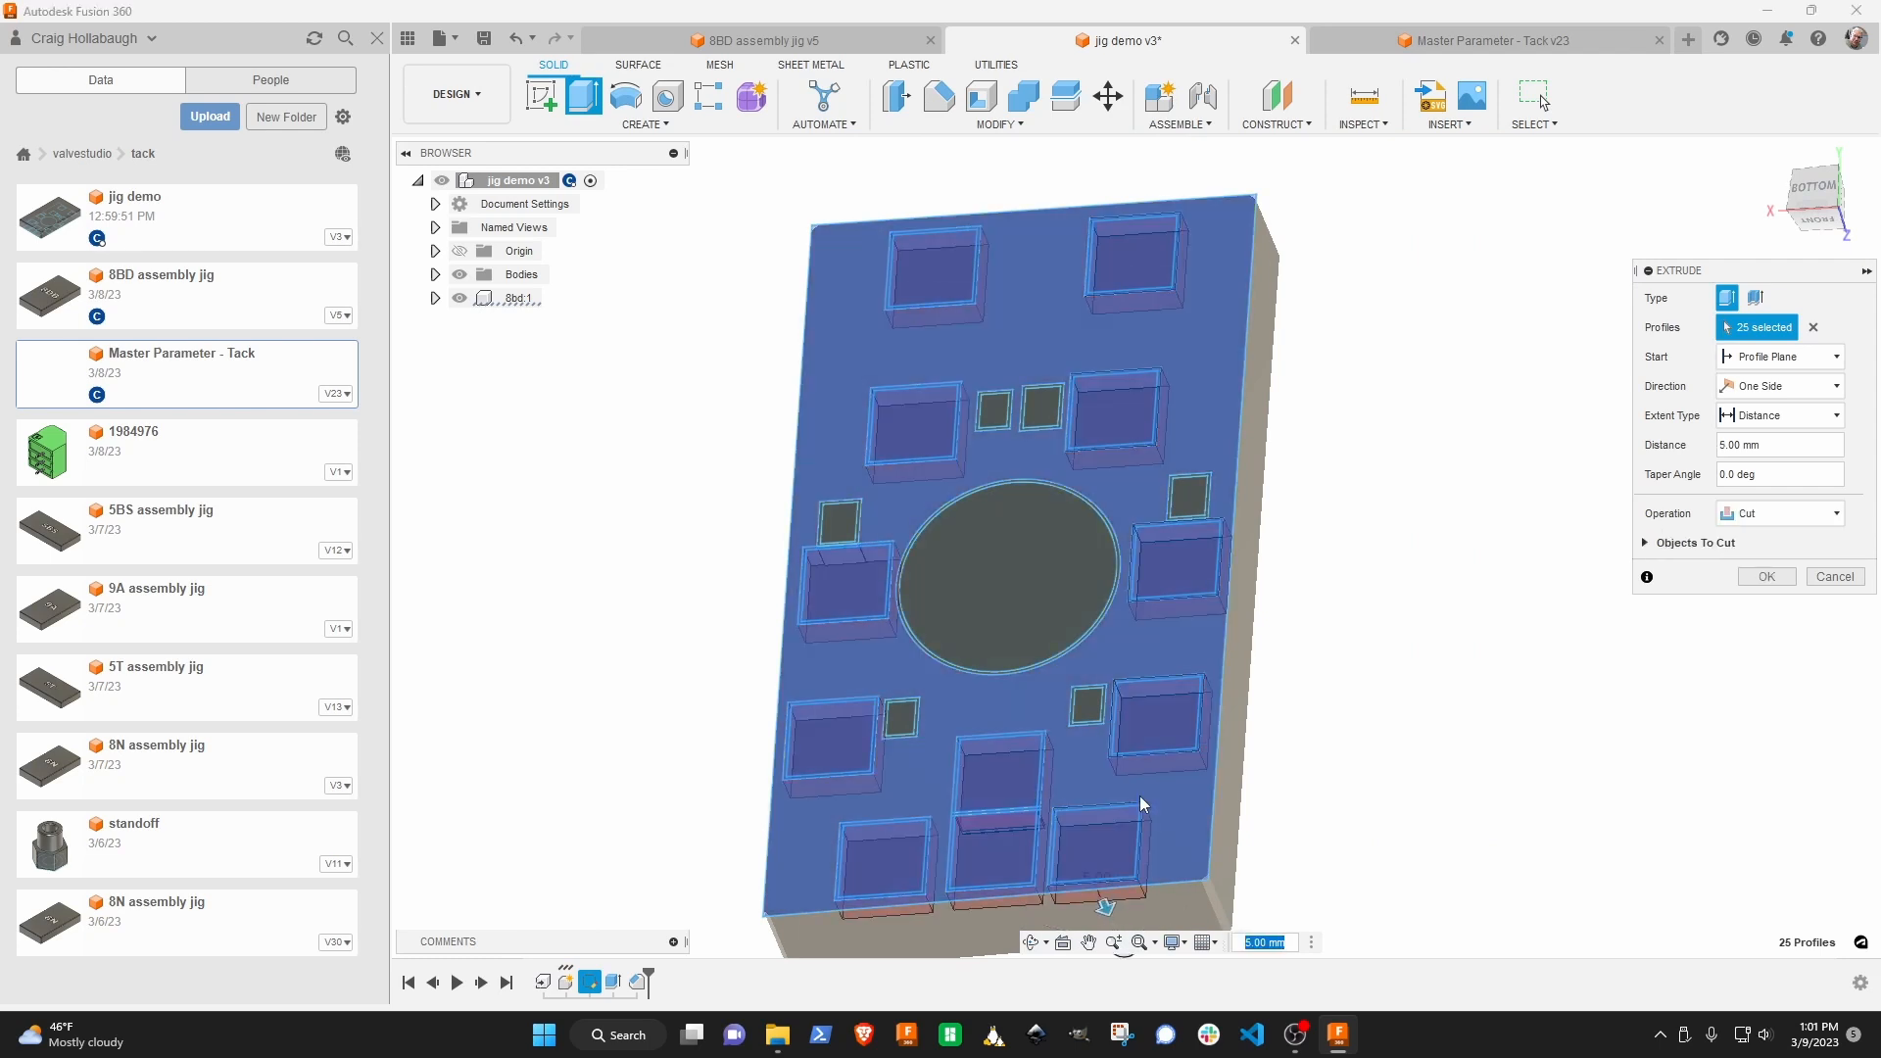
text(j)
key(BackSpace)
text(h)
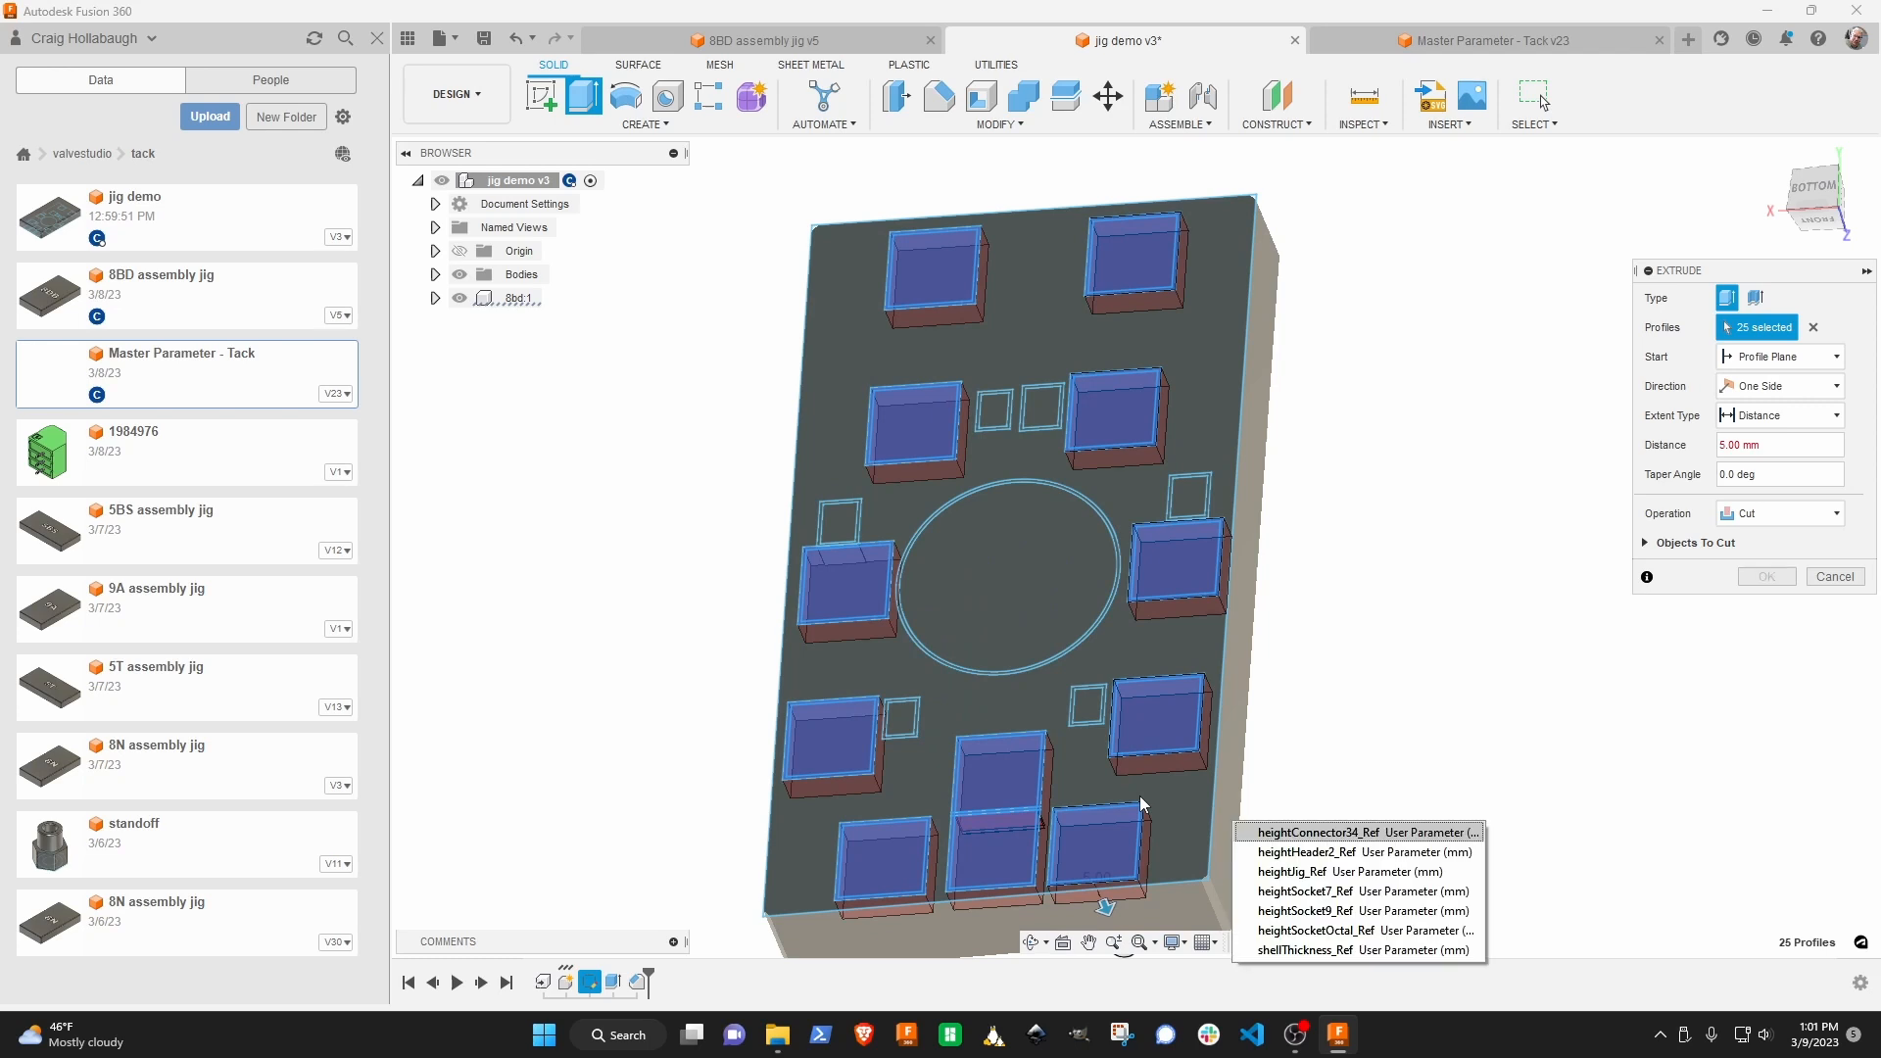
key(Return)
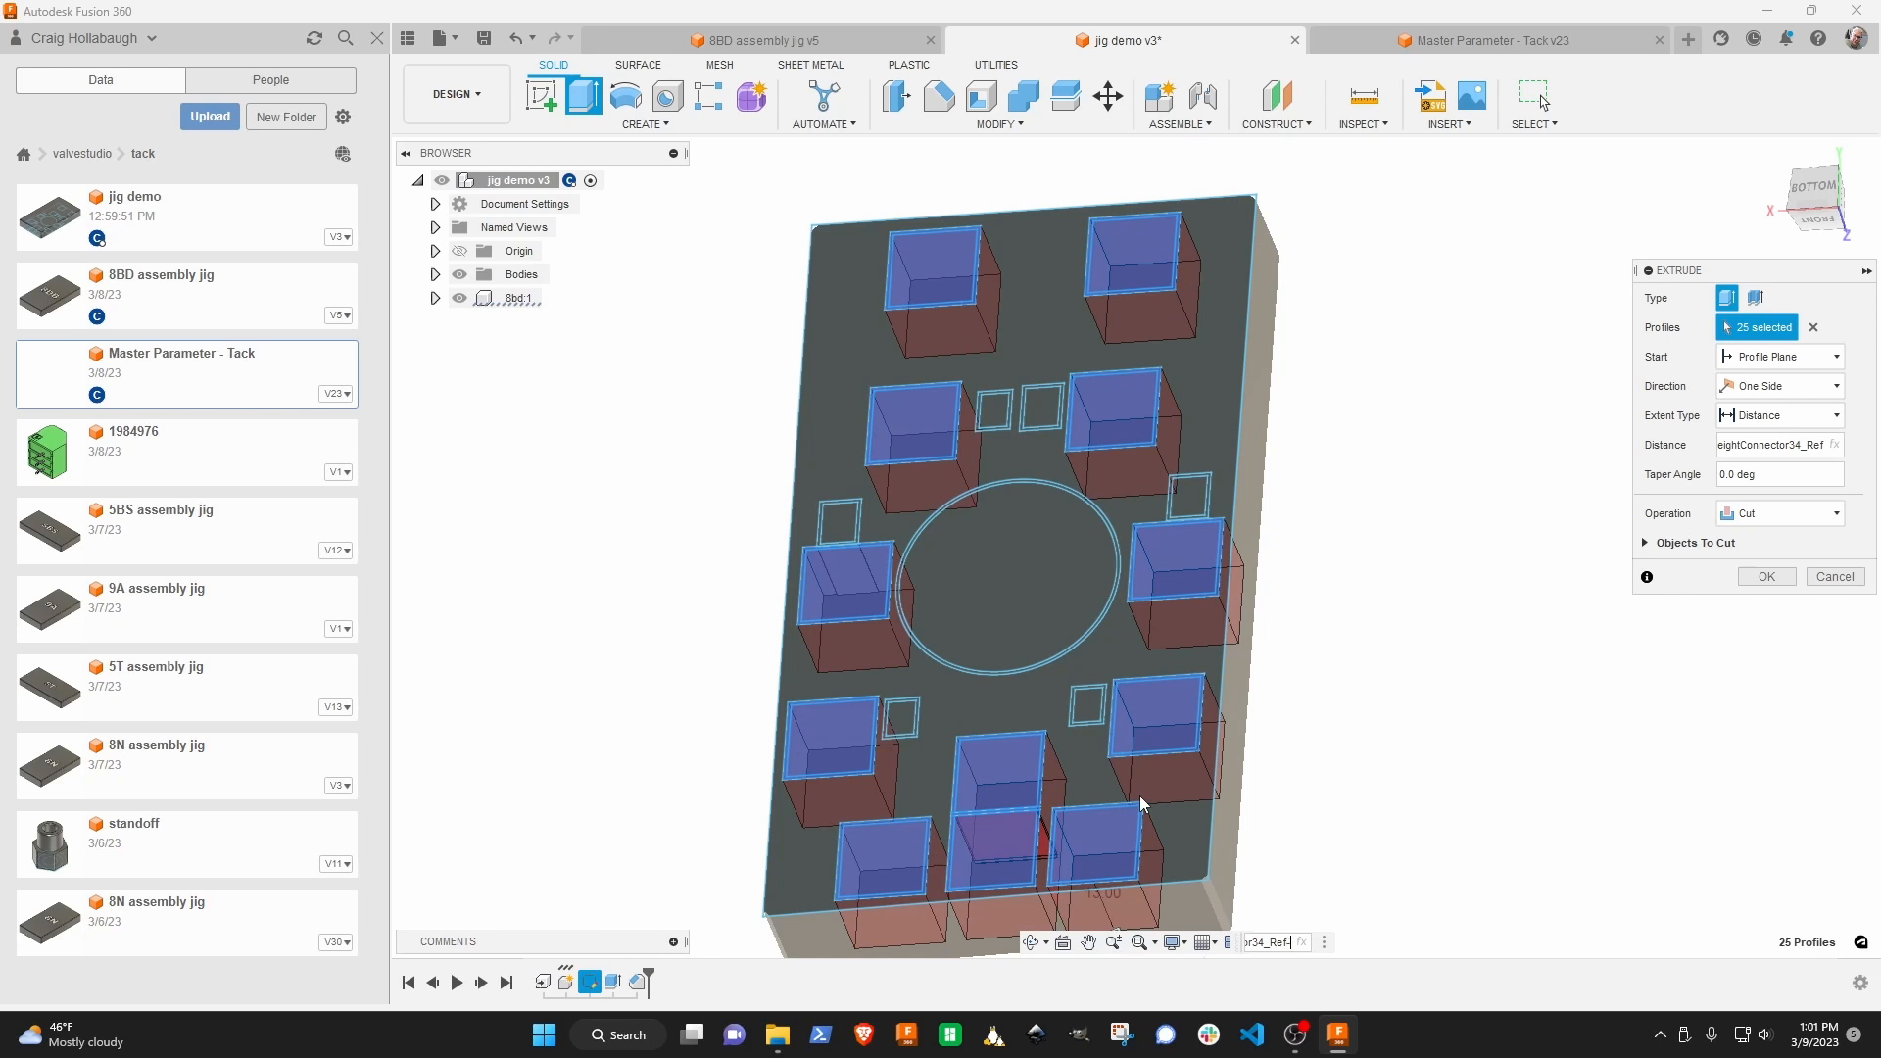
text(-of)
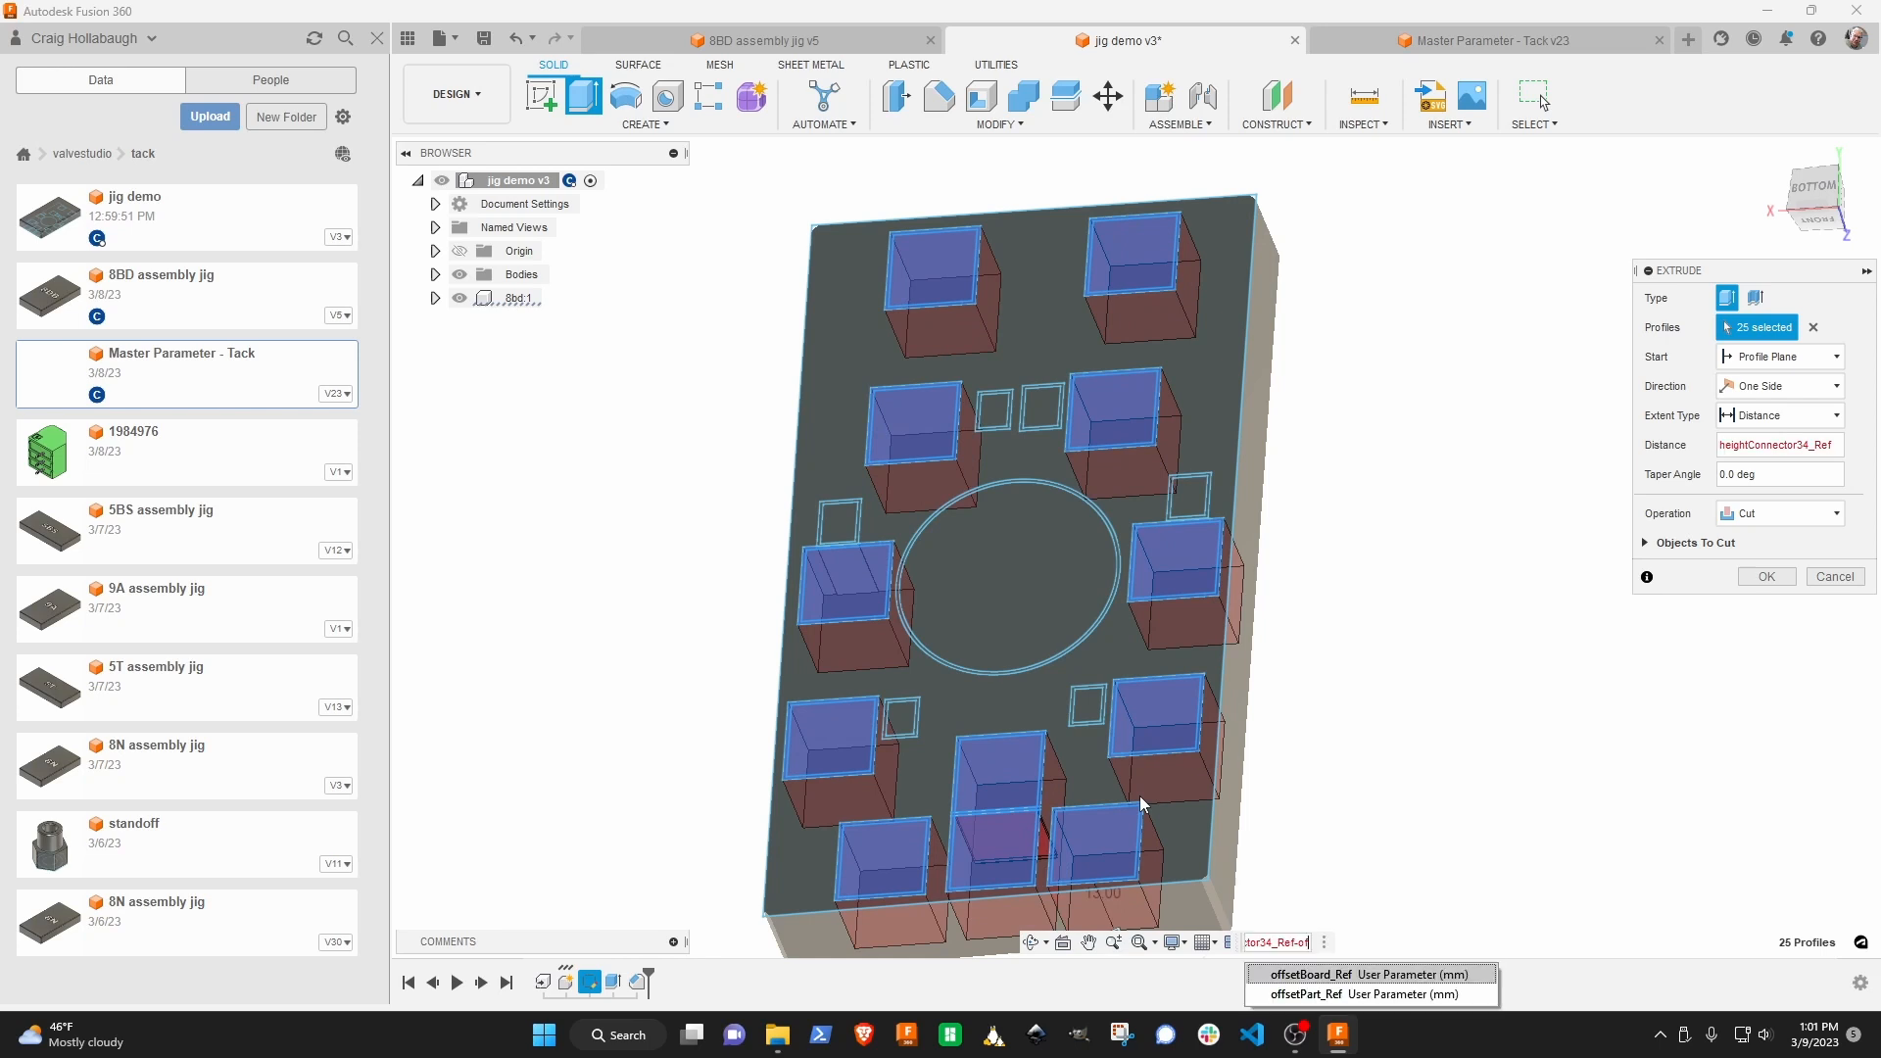
key(Return)
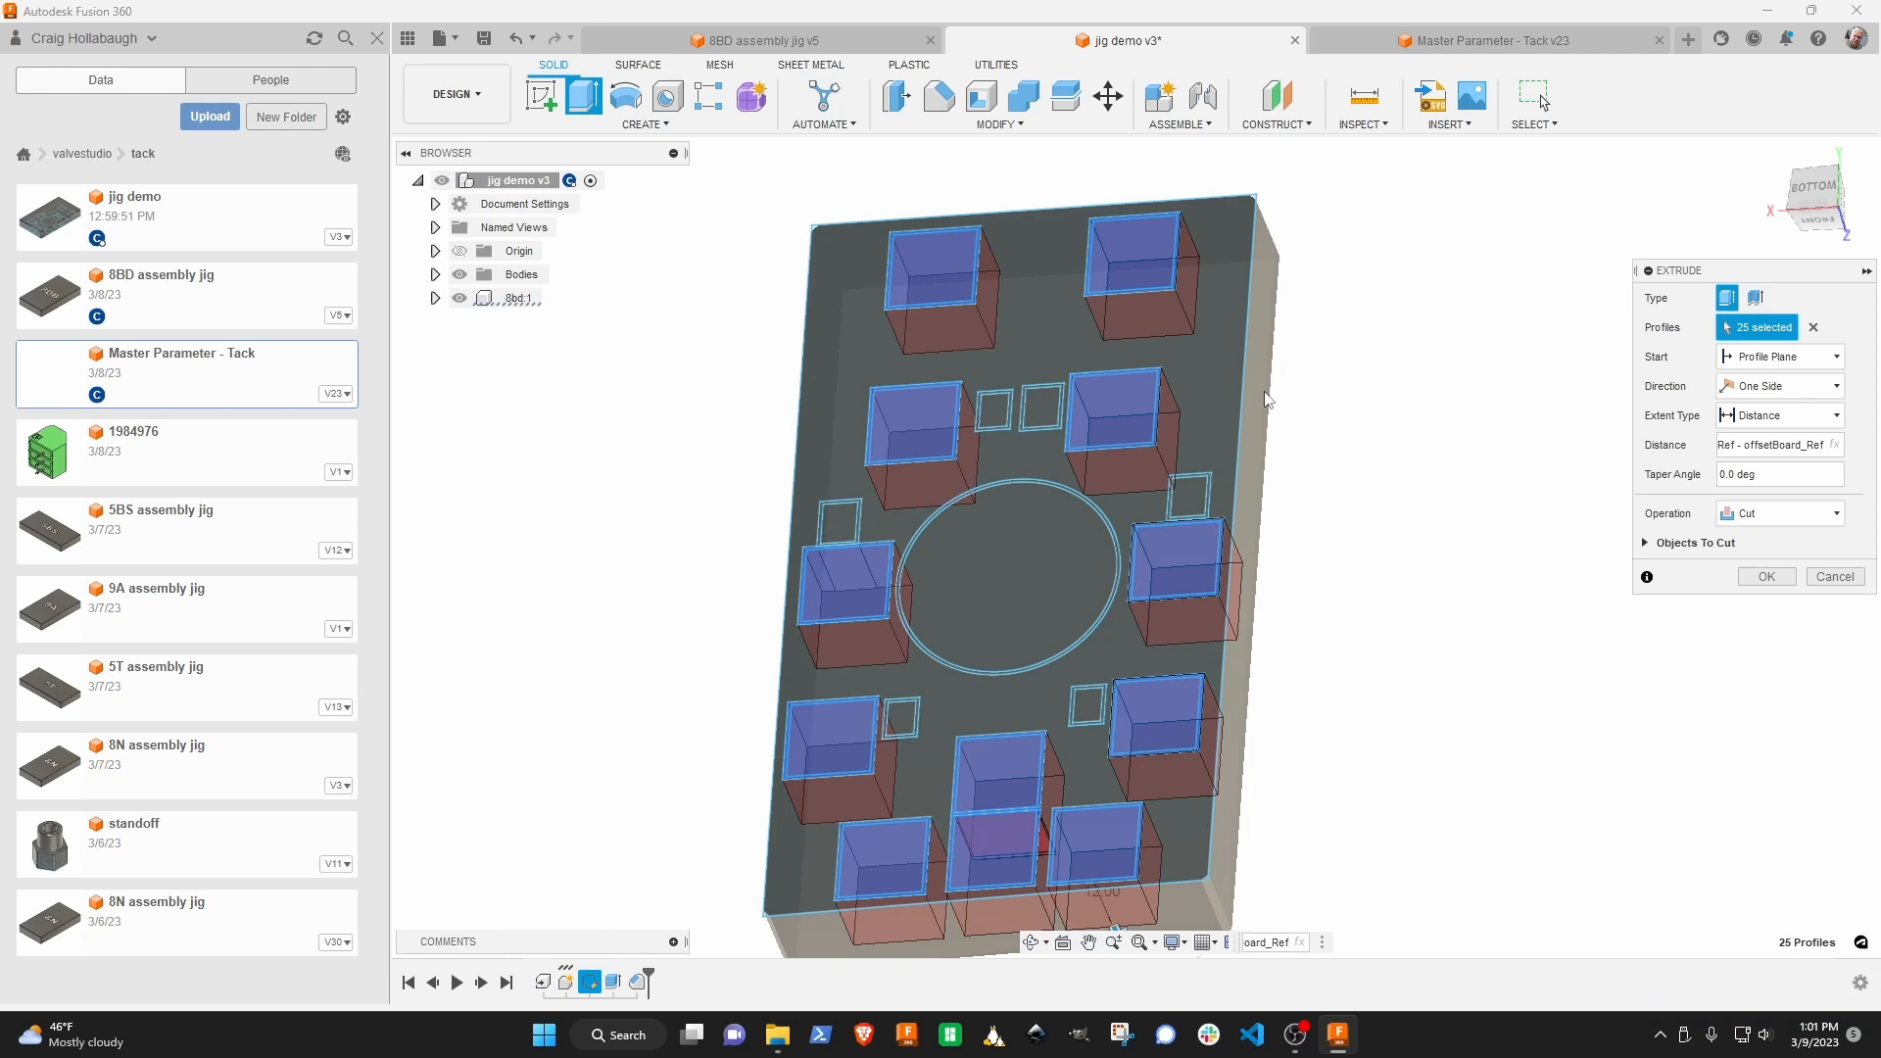
click(1768, 578)
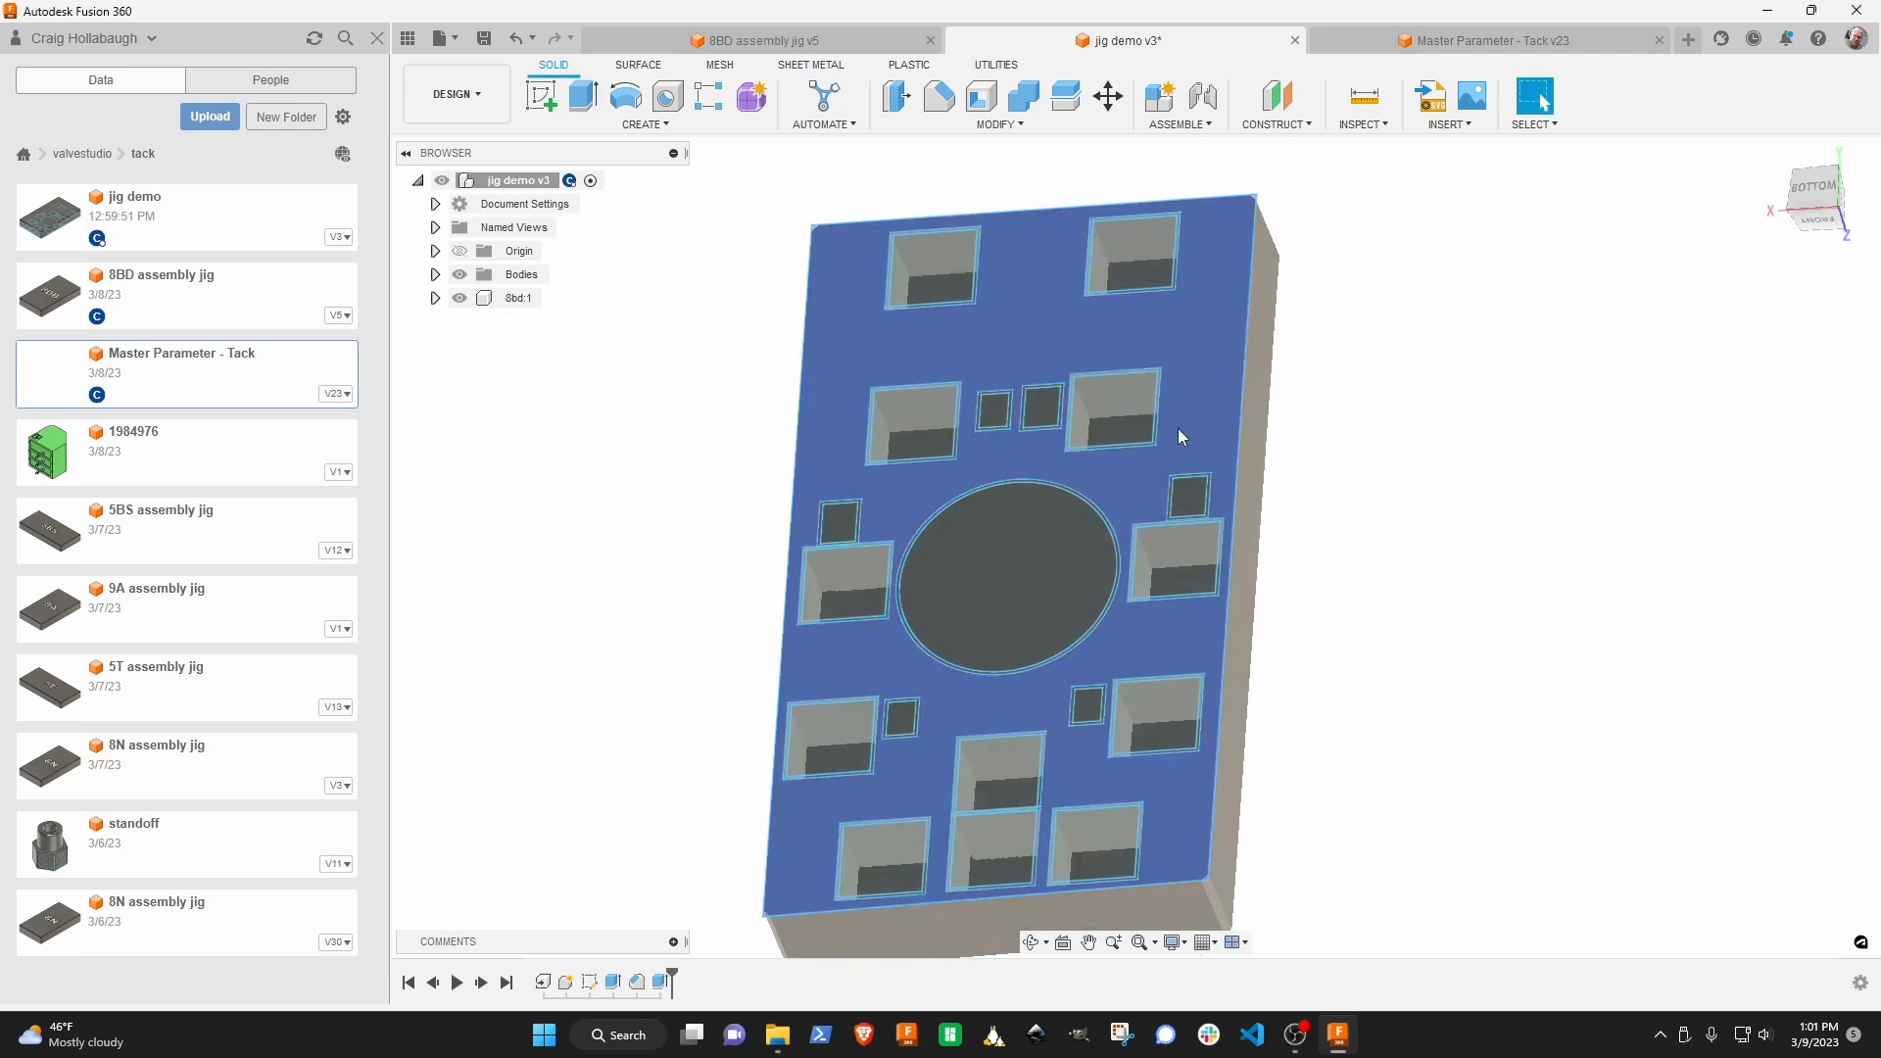
Start an extrusion and select the four small rectangles above and beside the circle's upper half, including their offset borders.
scroll(966, 386, up, 3)
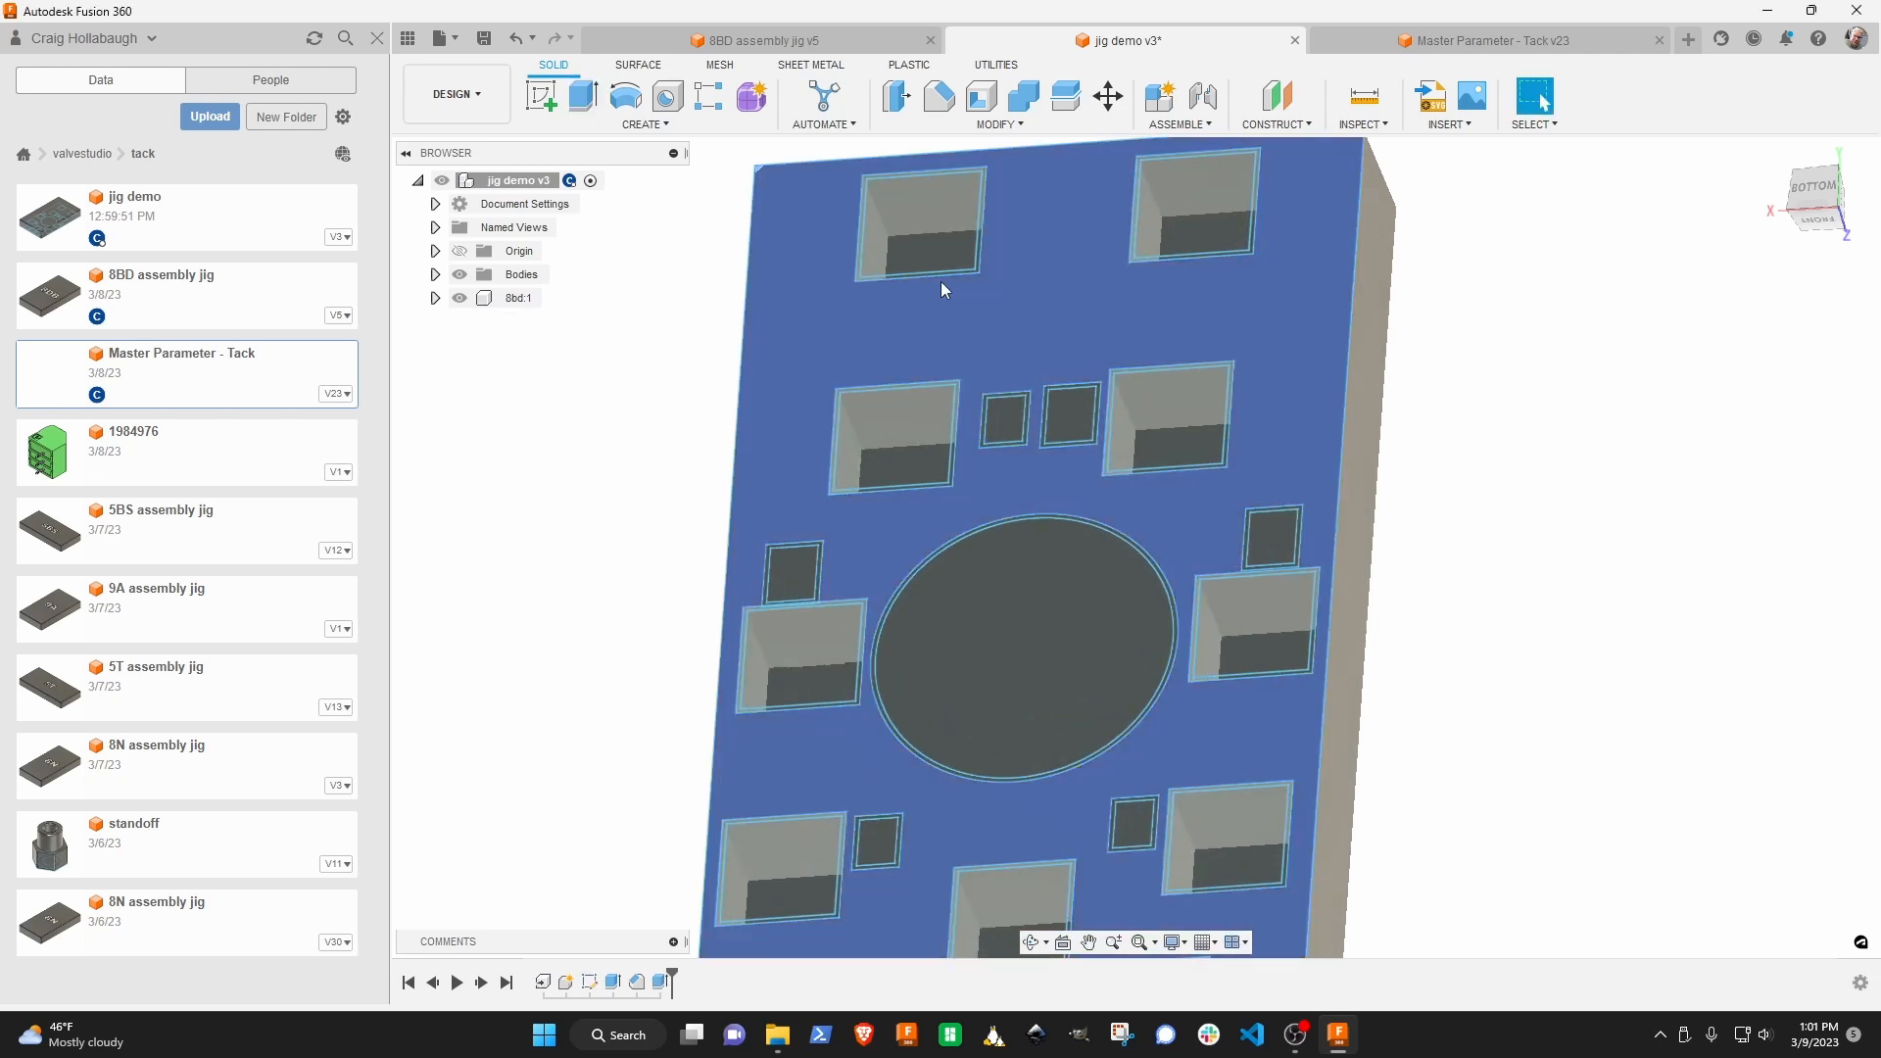
click(580, 91)
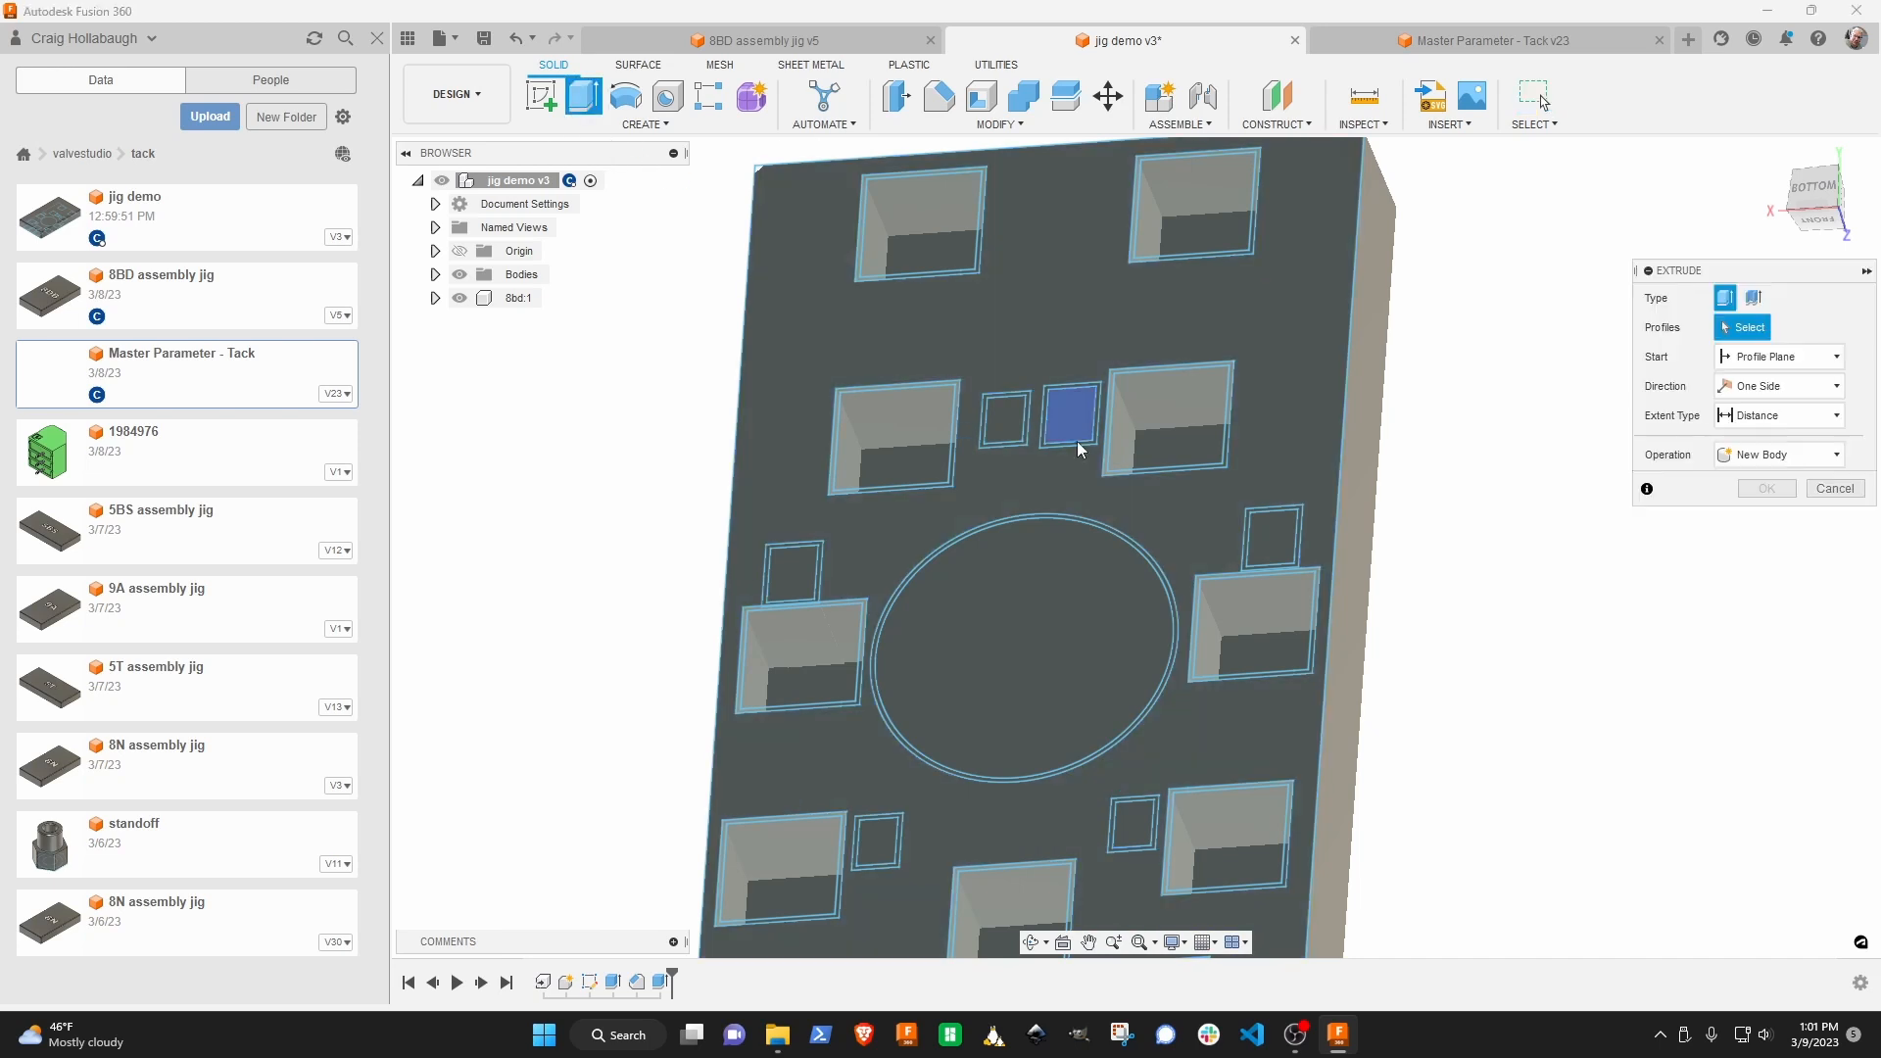
click(992, 415)
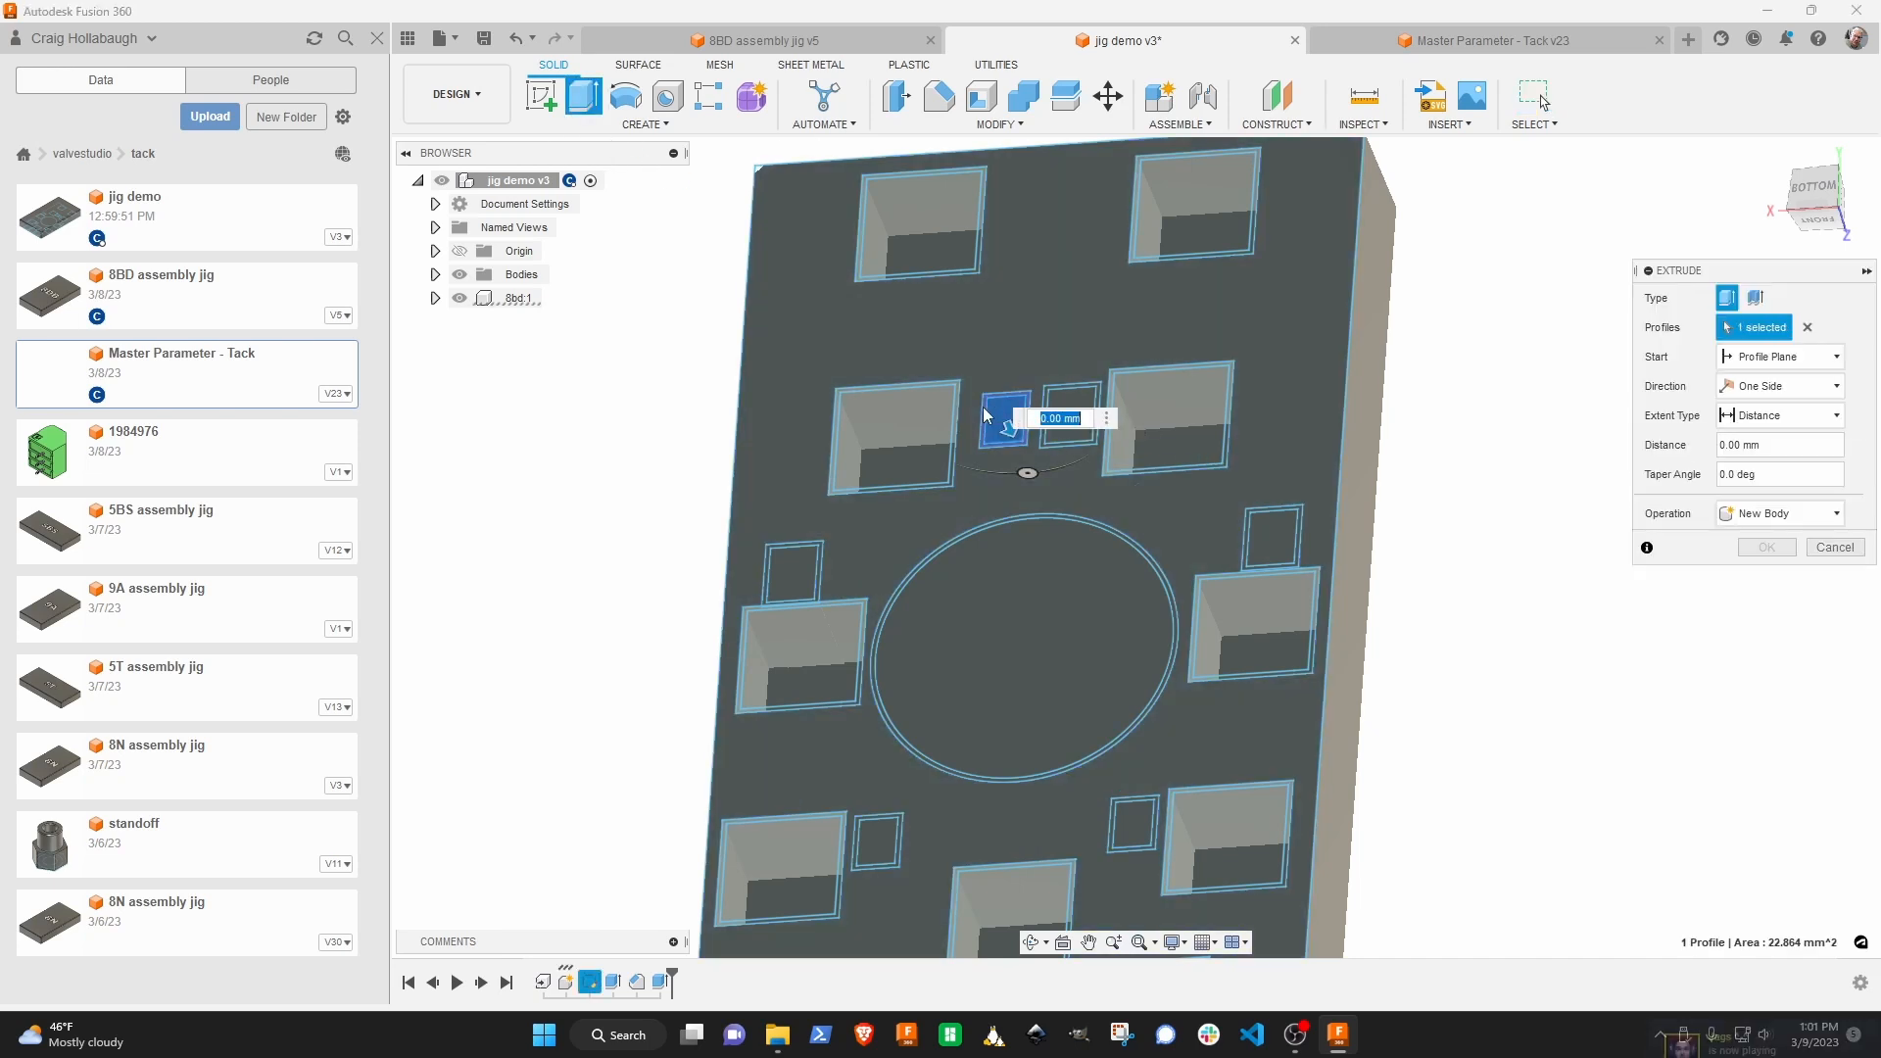
click(1072, 400)
click(1070, 393)
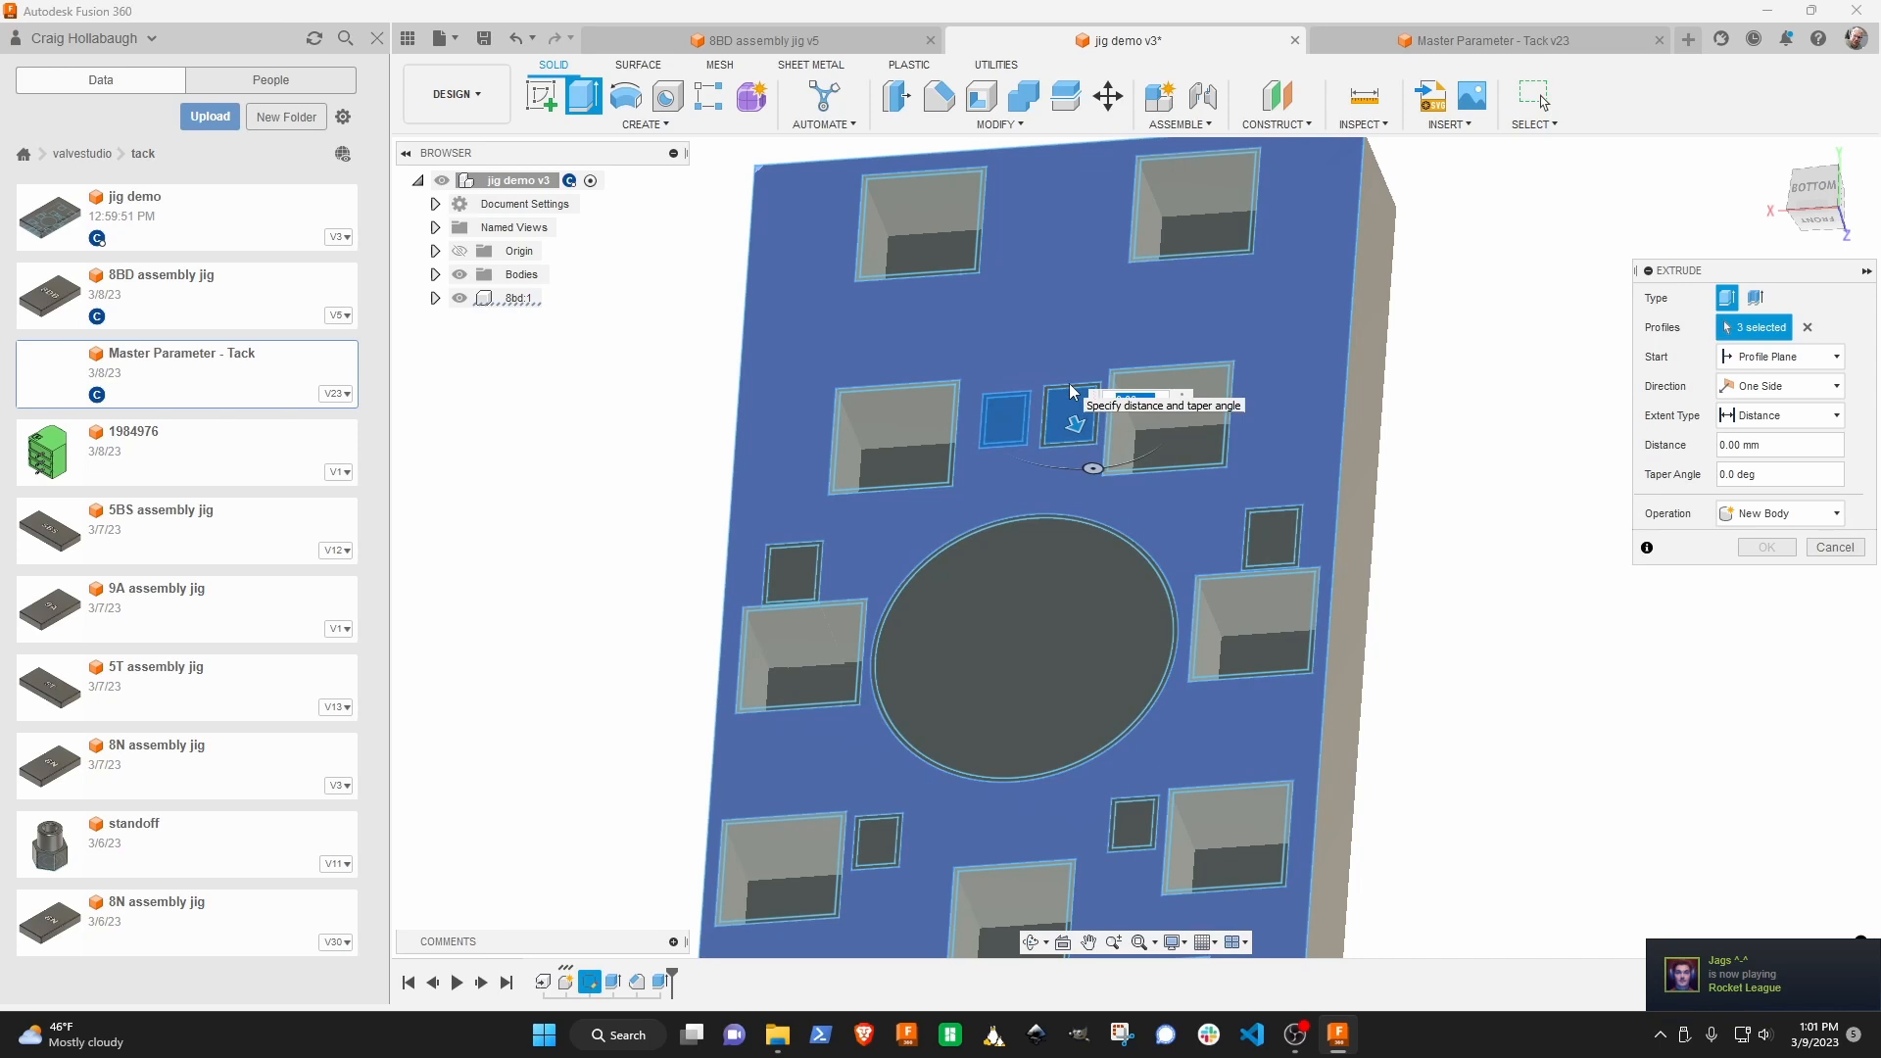
click(1070, 387)
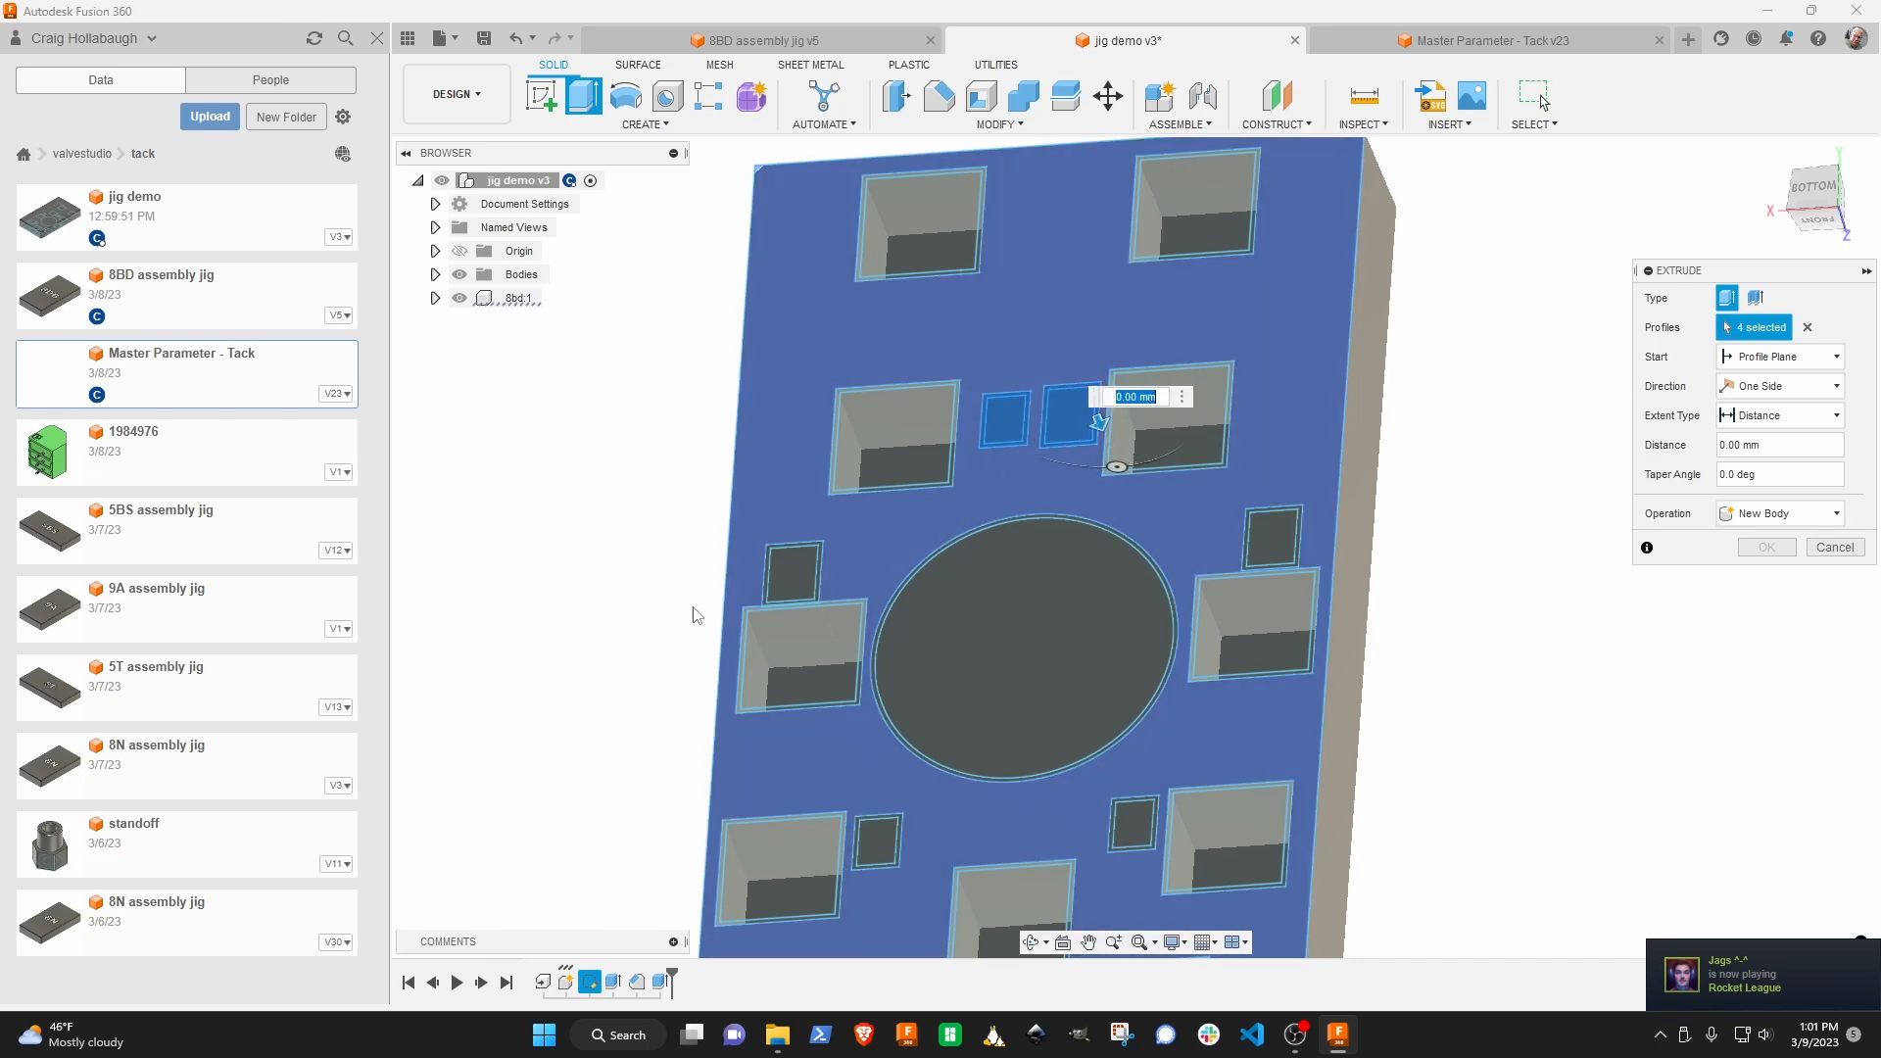
click(792, 578)
click(789, 573)
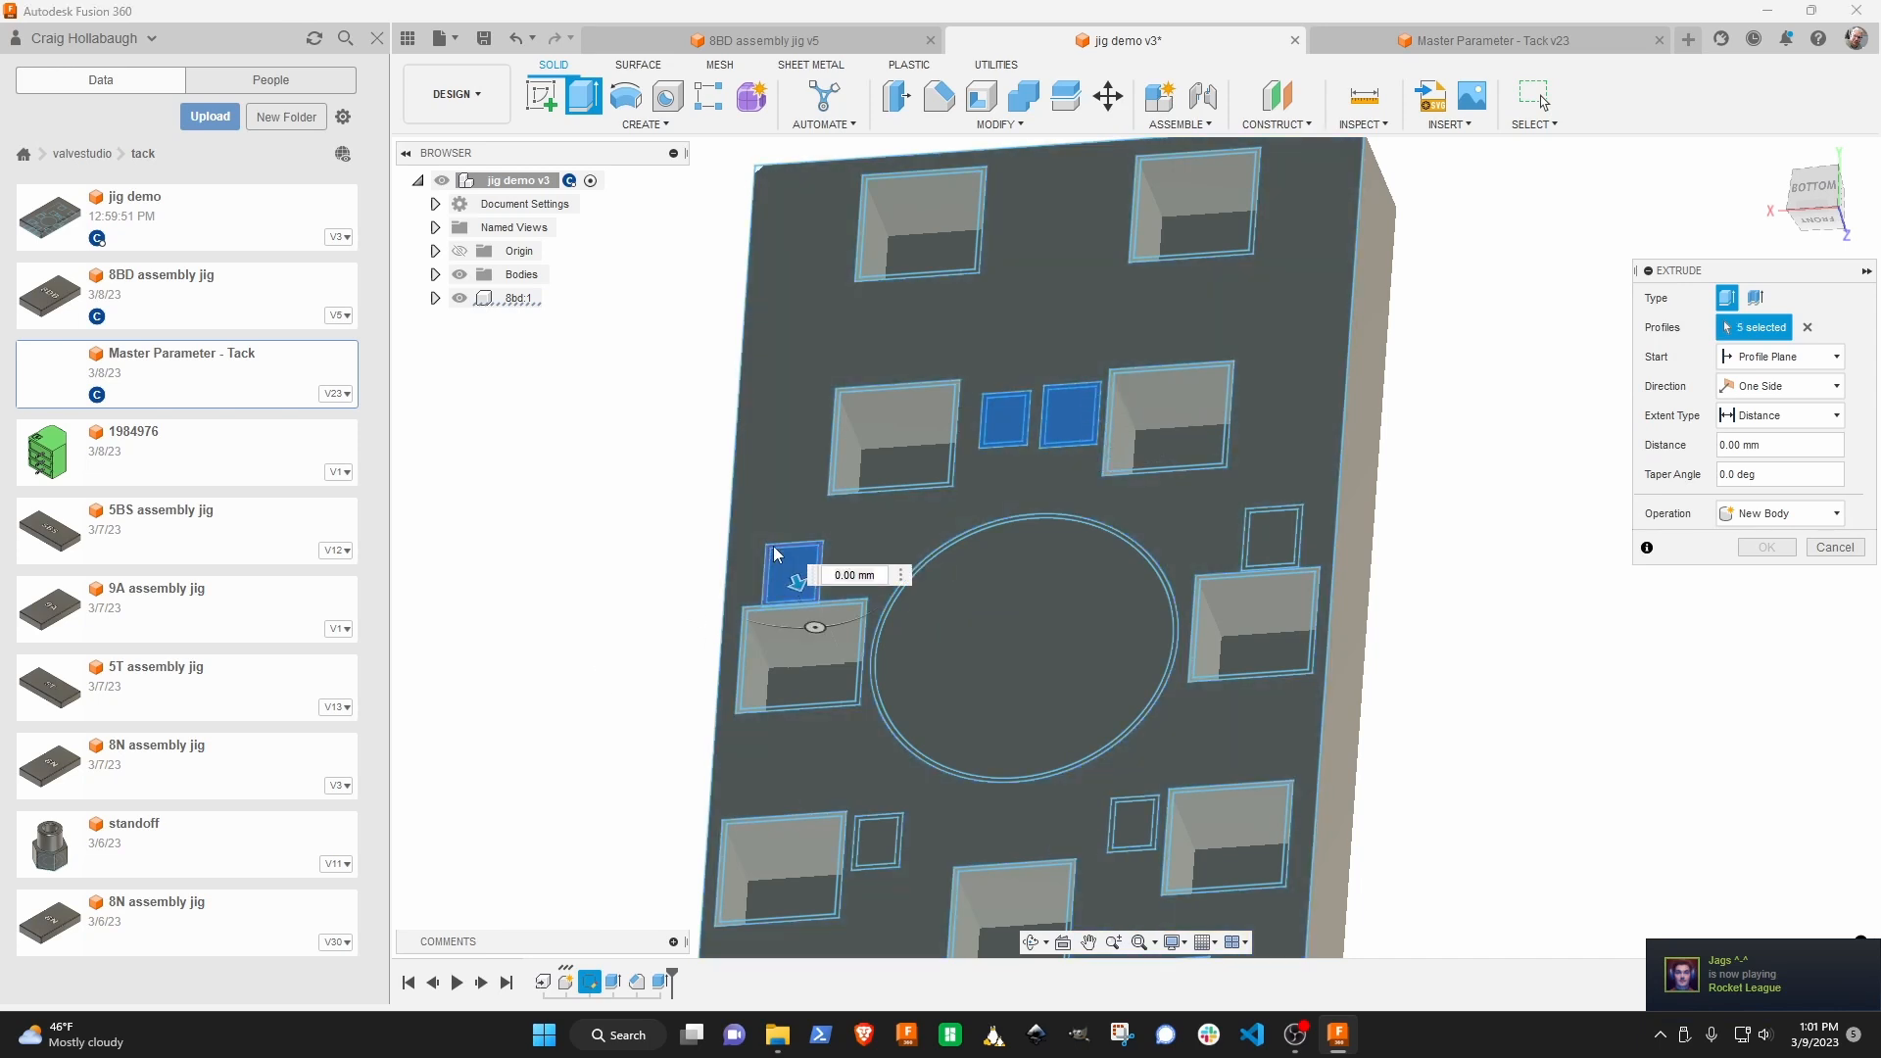
click(768, 578)
click(1266, 527)
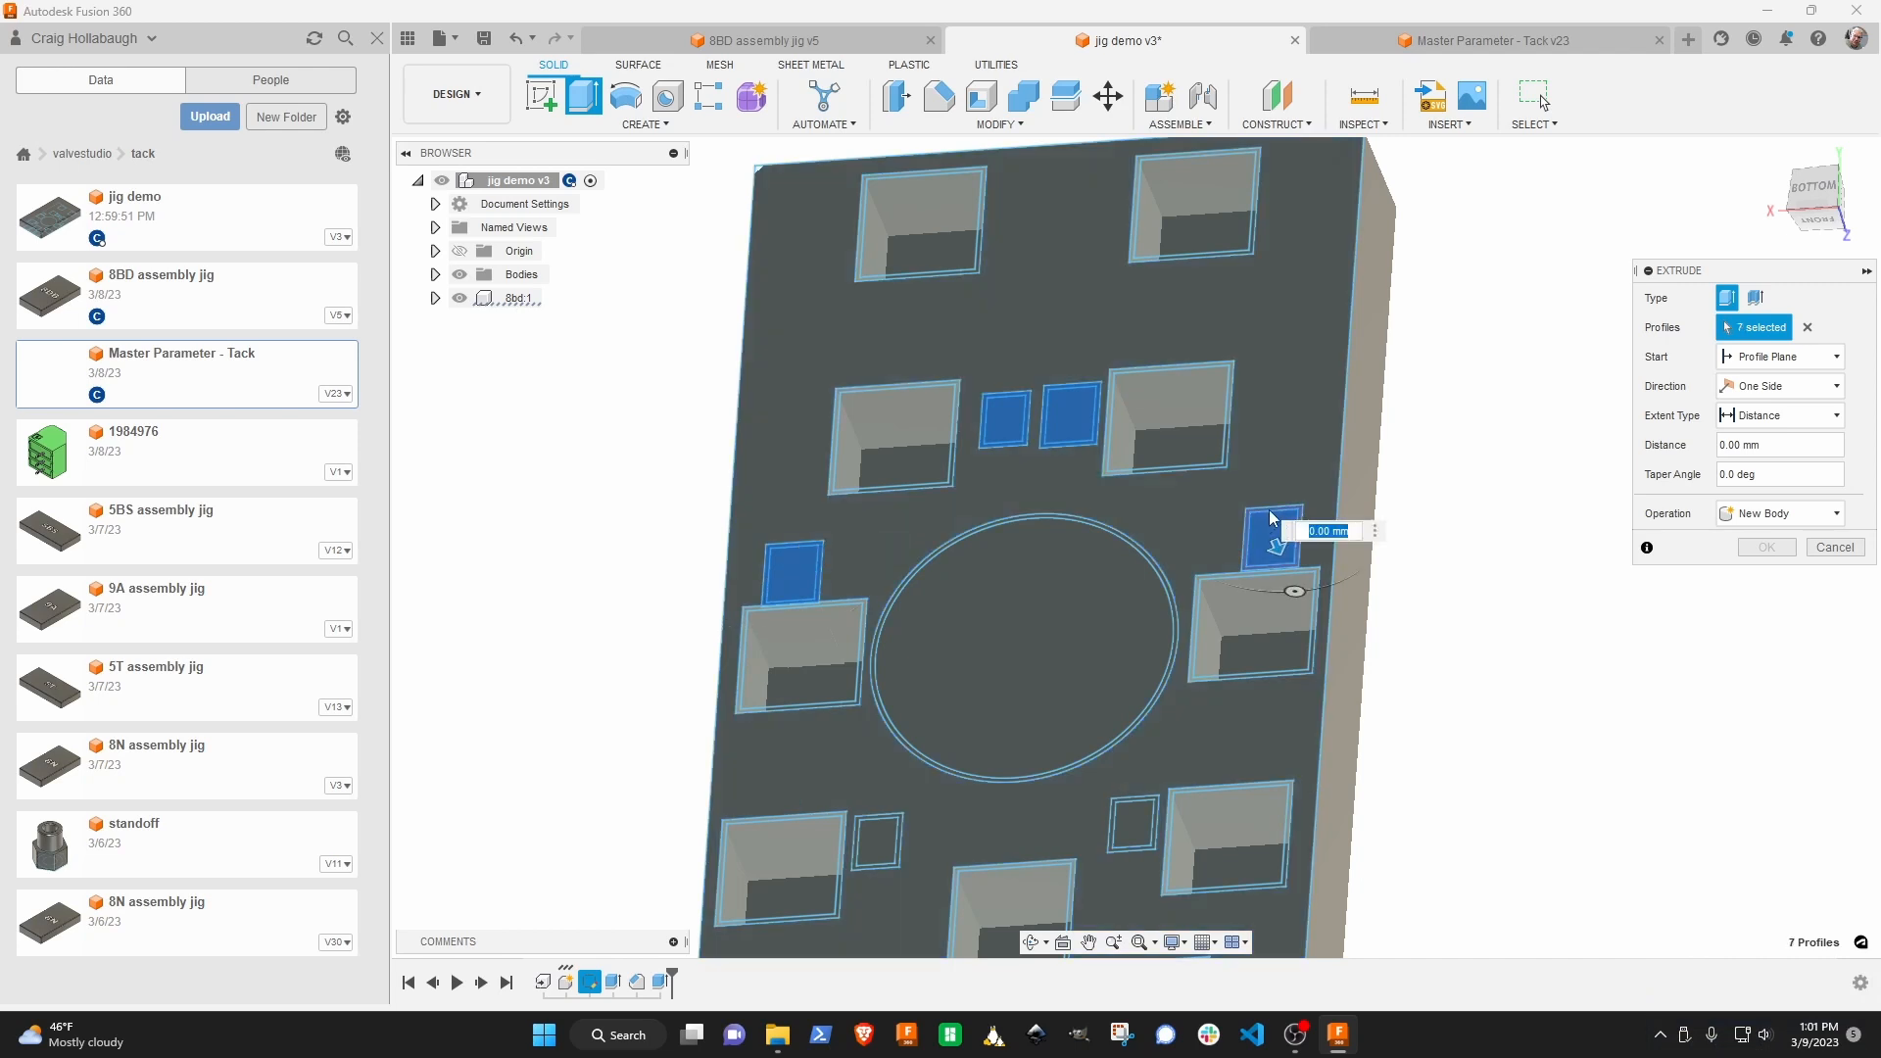
click(1270, 508)
Add the two small rectangles below the circle to the extrusion profiles, including their offset borders.
click(1130, 824)
click(1111, 824)
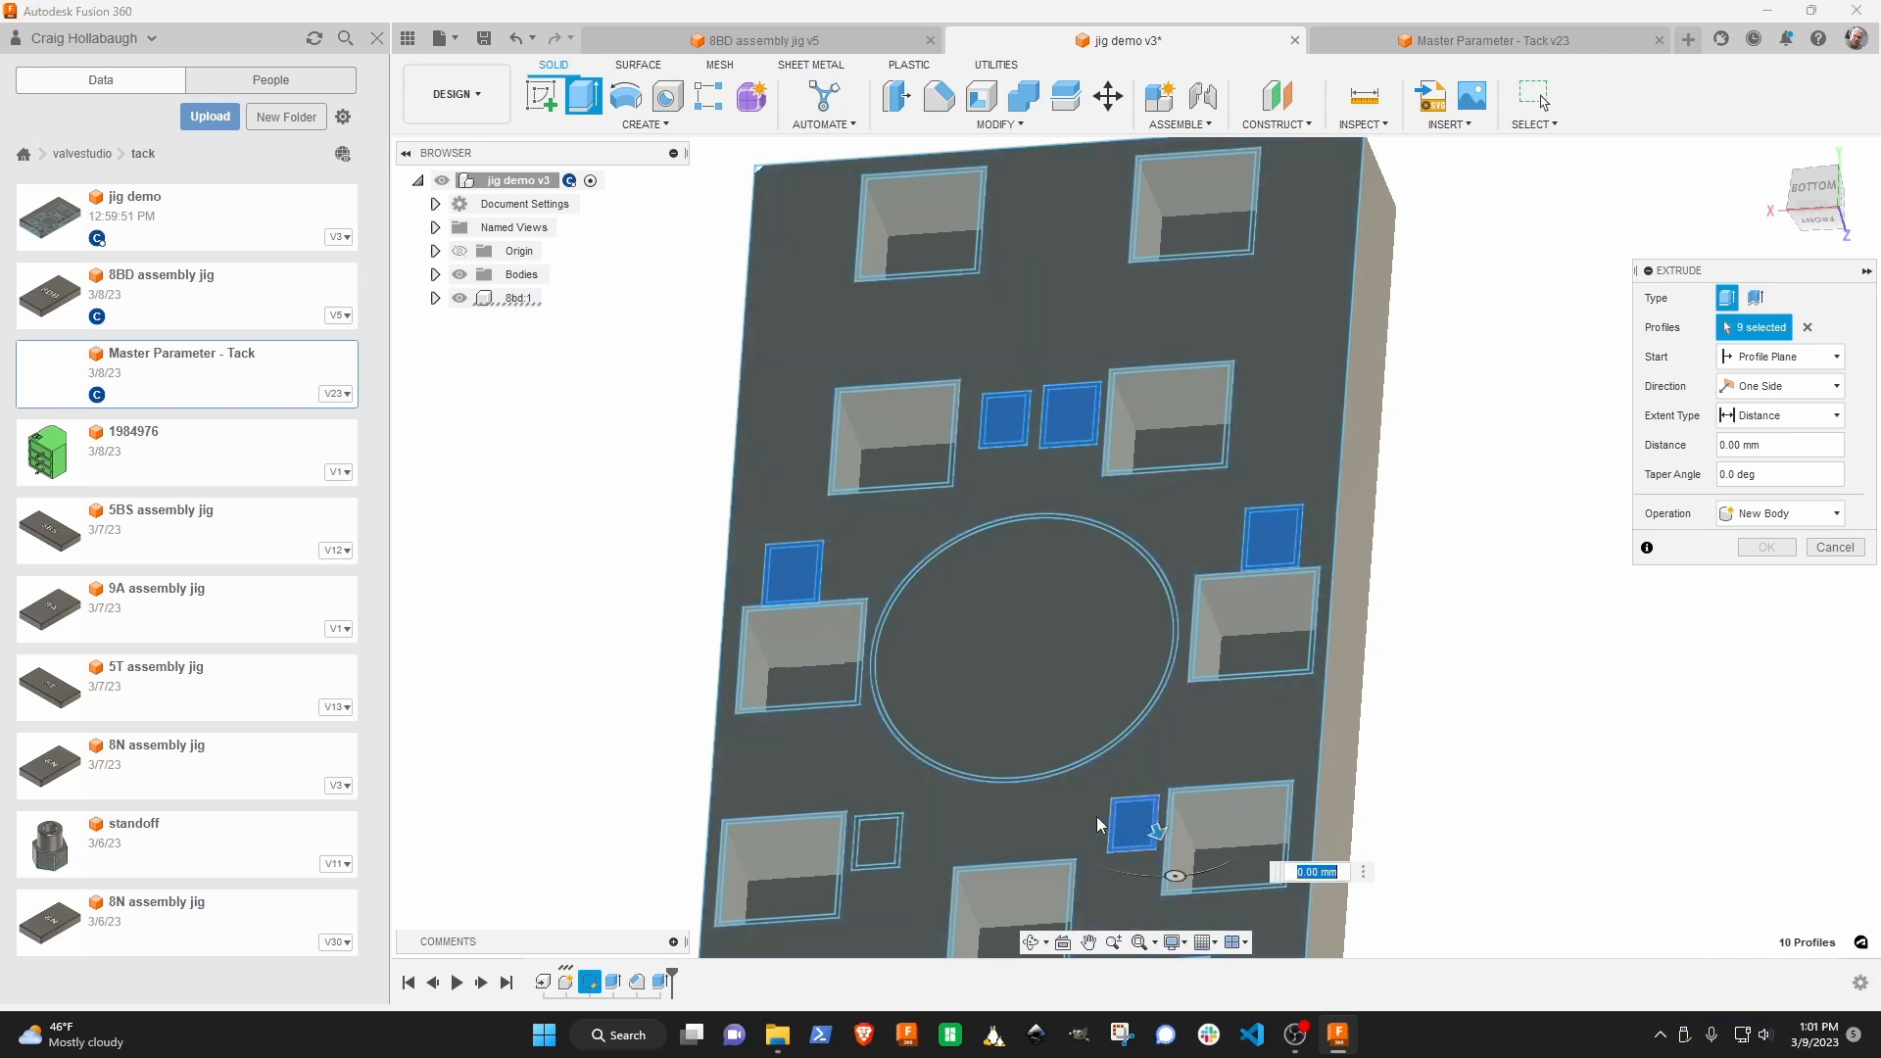
click(879, 842)
click(902, 841)
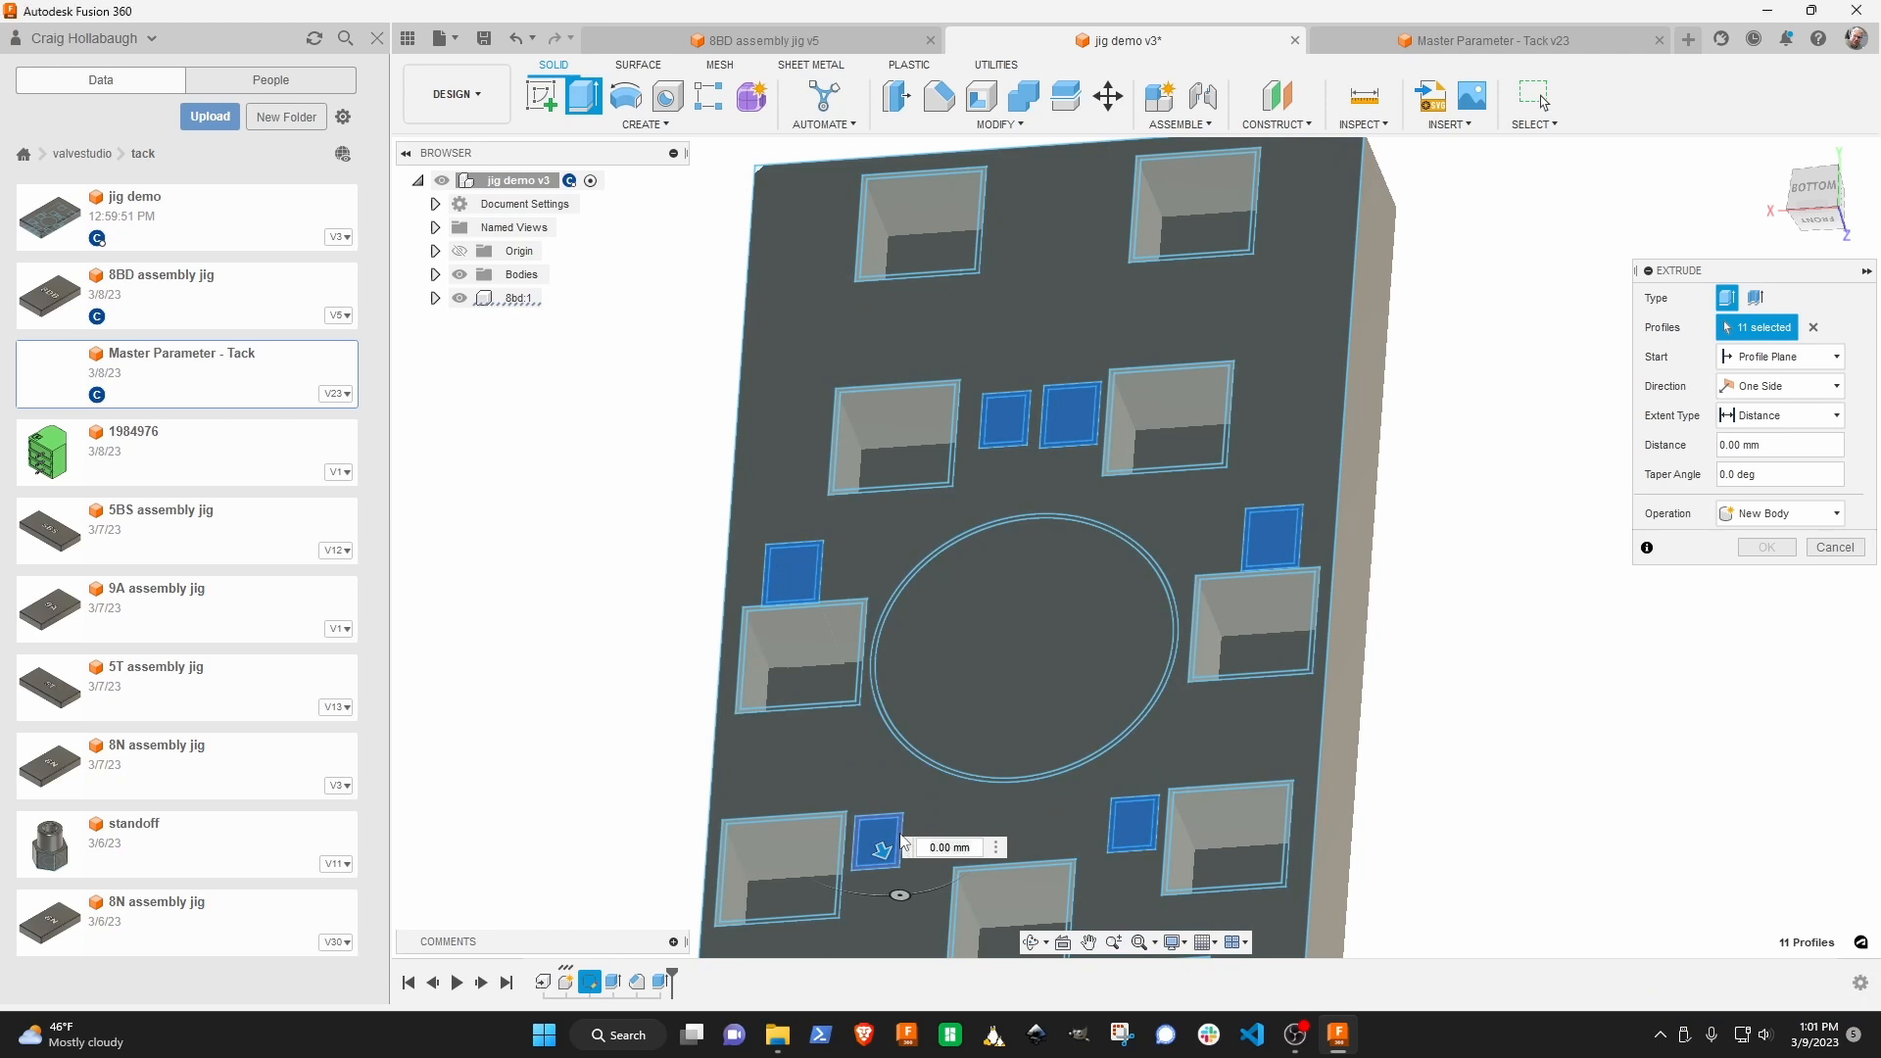
middle_drag(901, 840, 944, 659)
click(1000, 616)
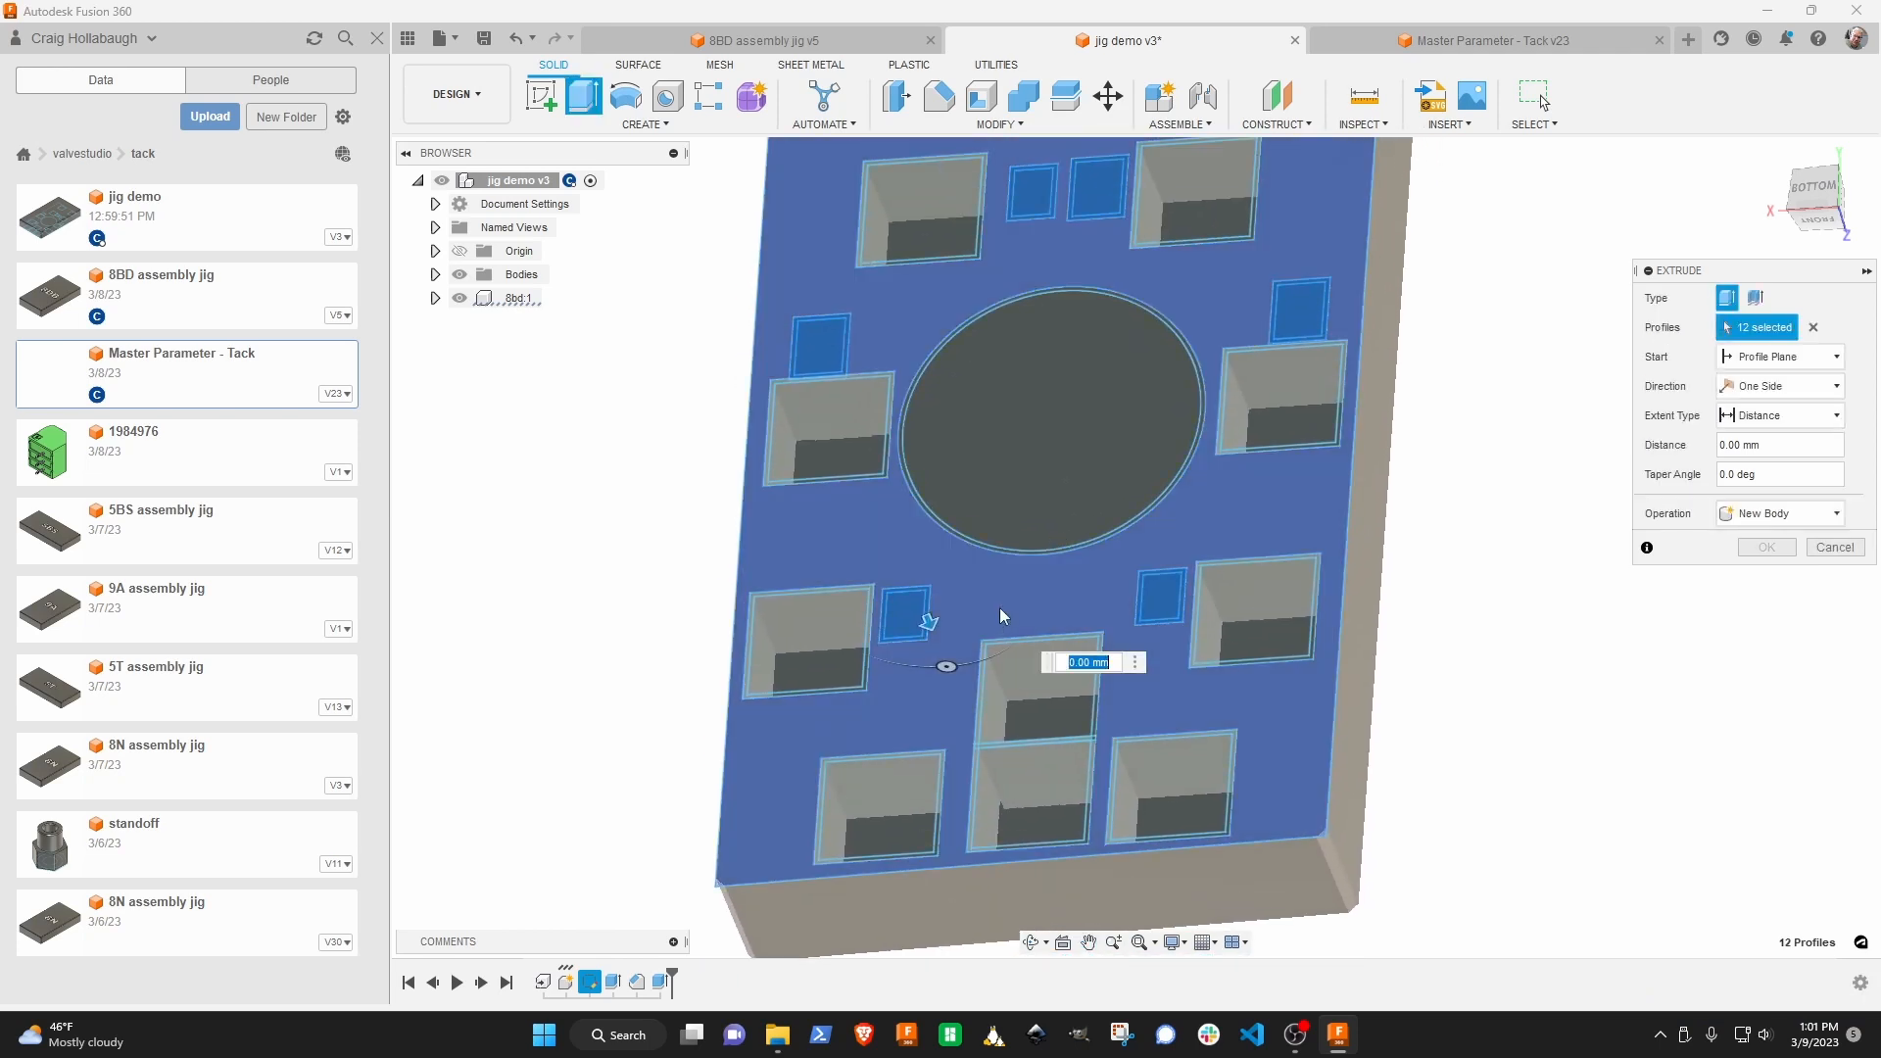
Cut the six small rectangular pockets with a distance of heightHeader2_Ref - offsetBoard_Ref.
text(h)
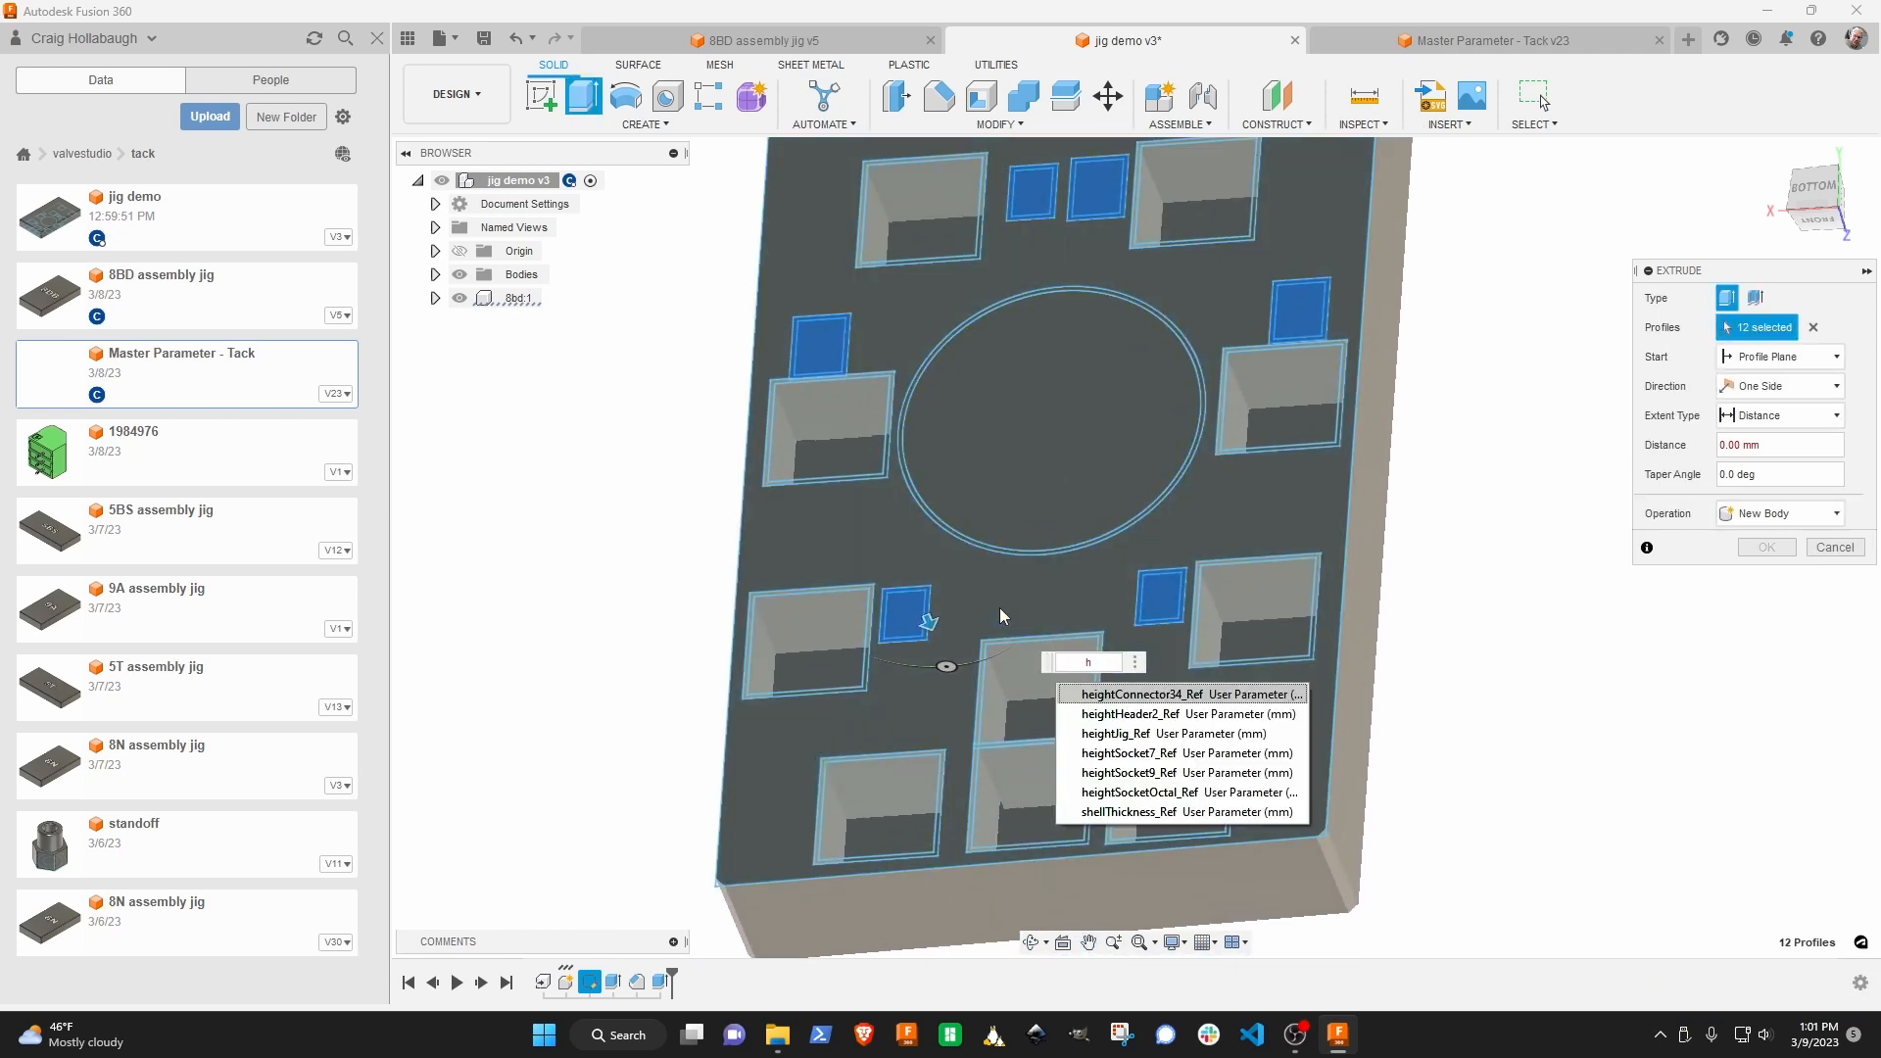
key(Down)
key(Return)
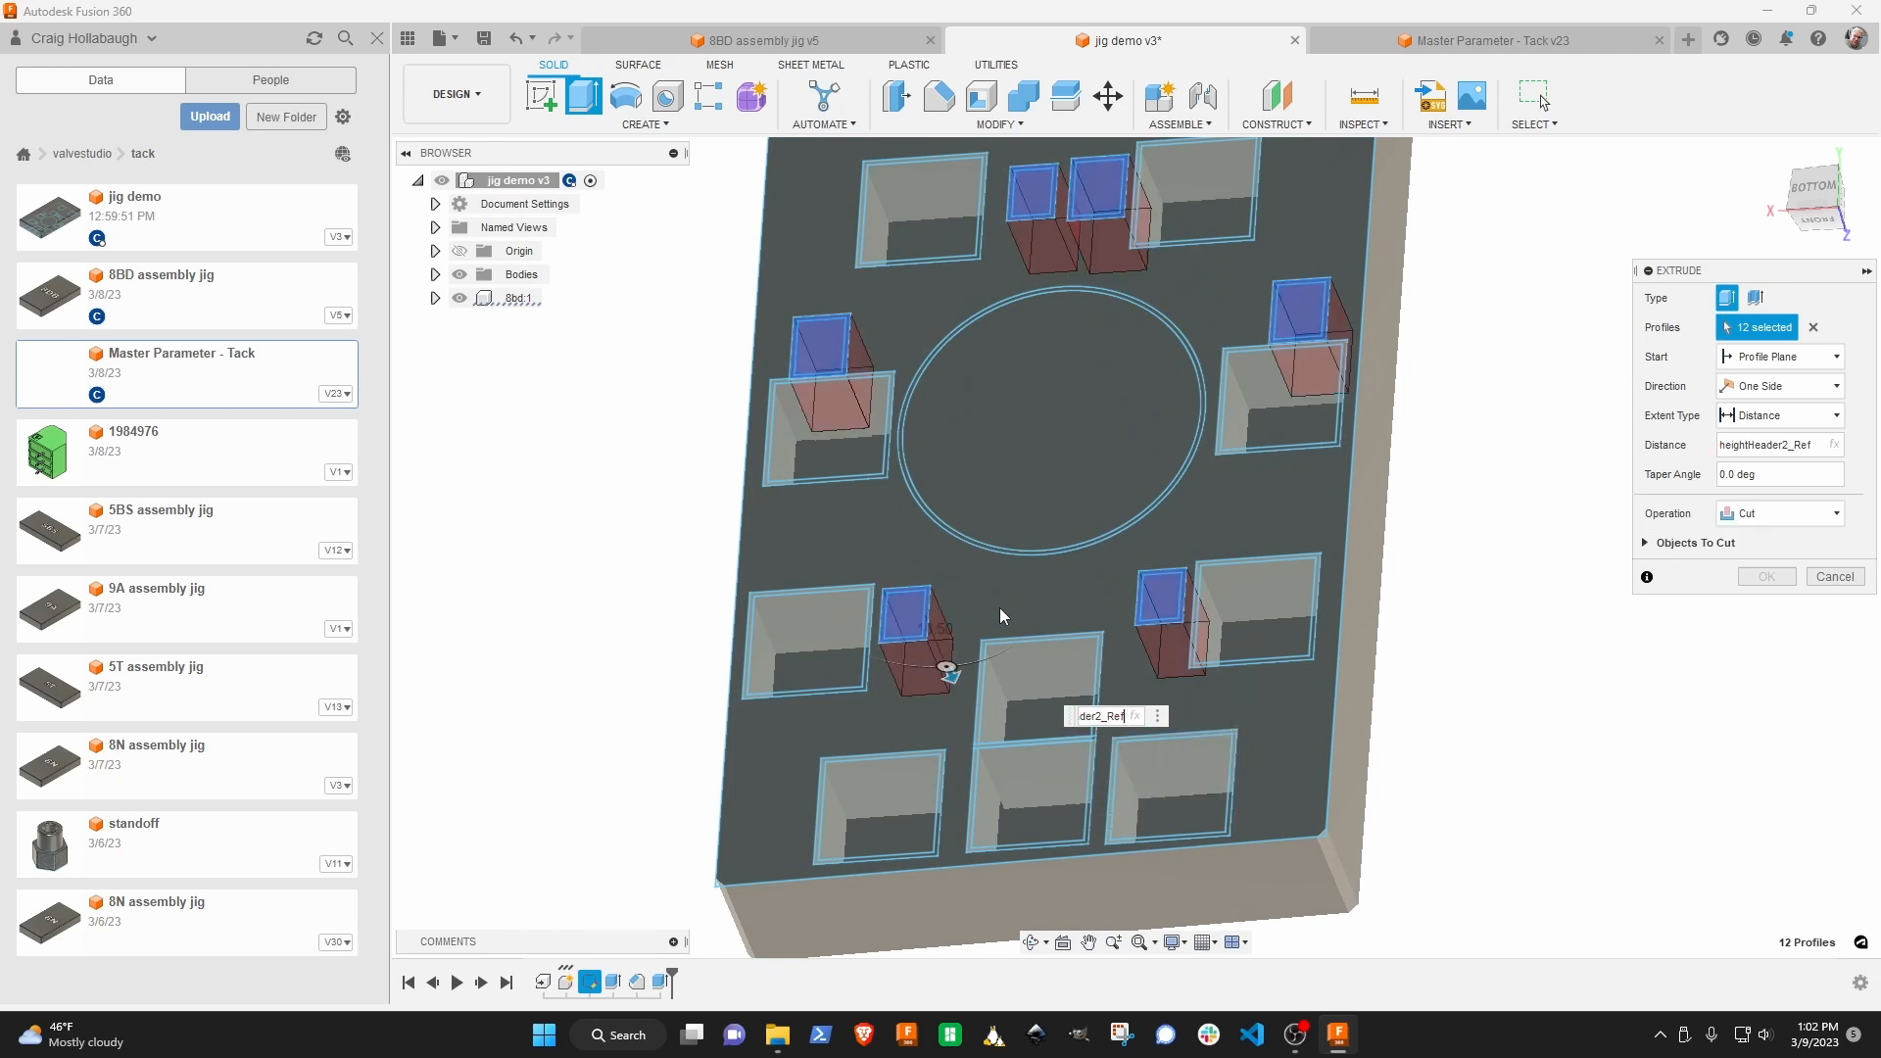
text(- of)
key(Return)
key(Return)
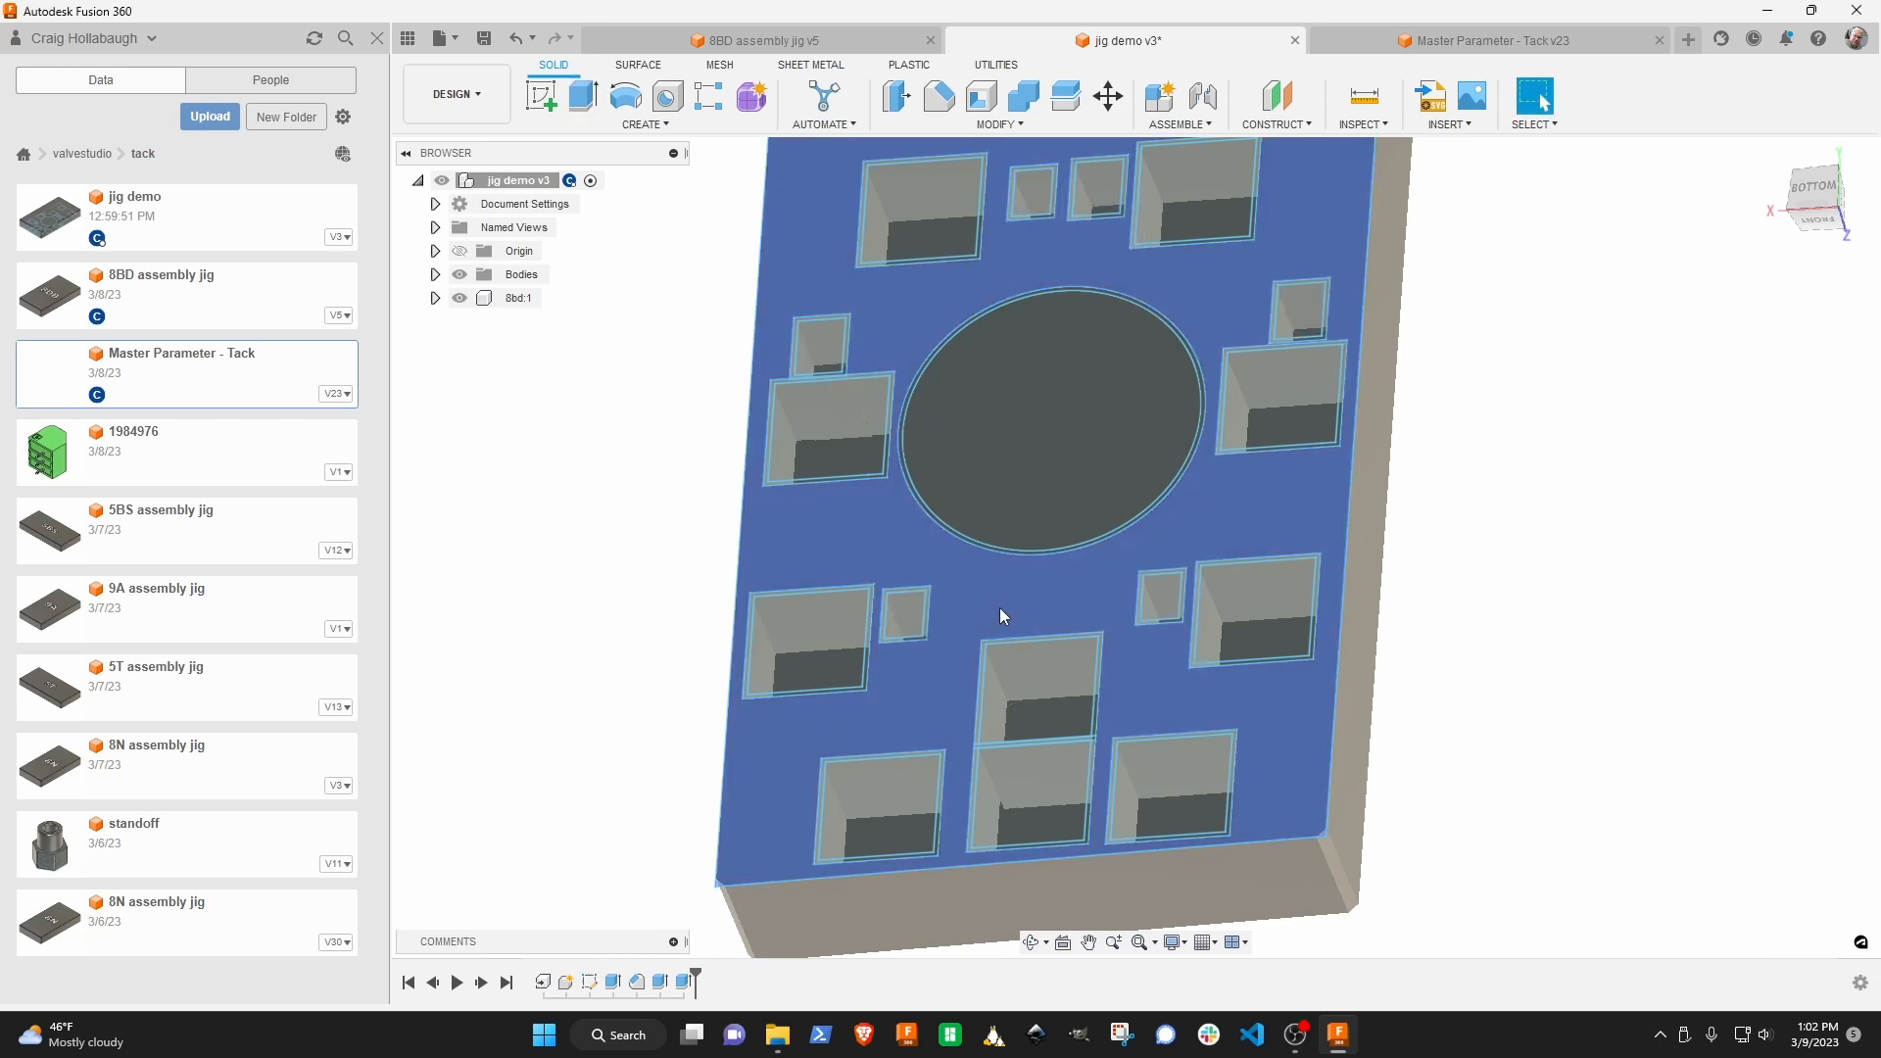
Cut the large circle and its offset ring into the block with a distance of heightSocketOctal_Ref - offsetBoard_Ref.
click(588, 98)
click(1095, 402)
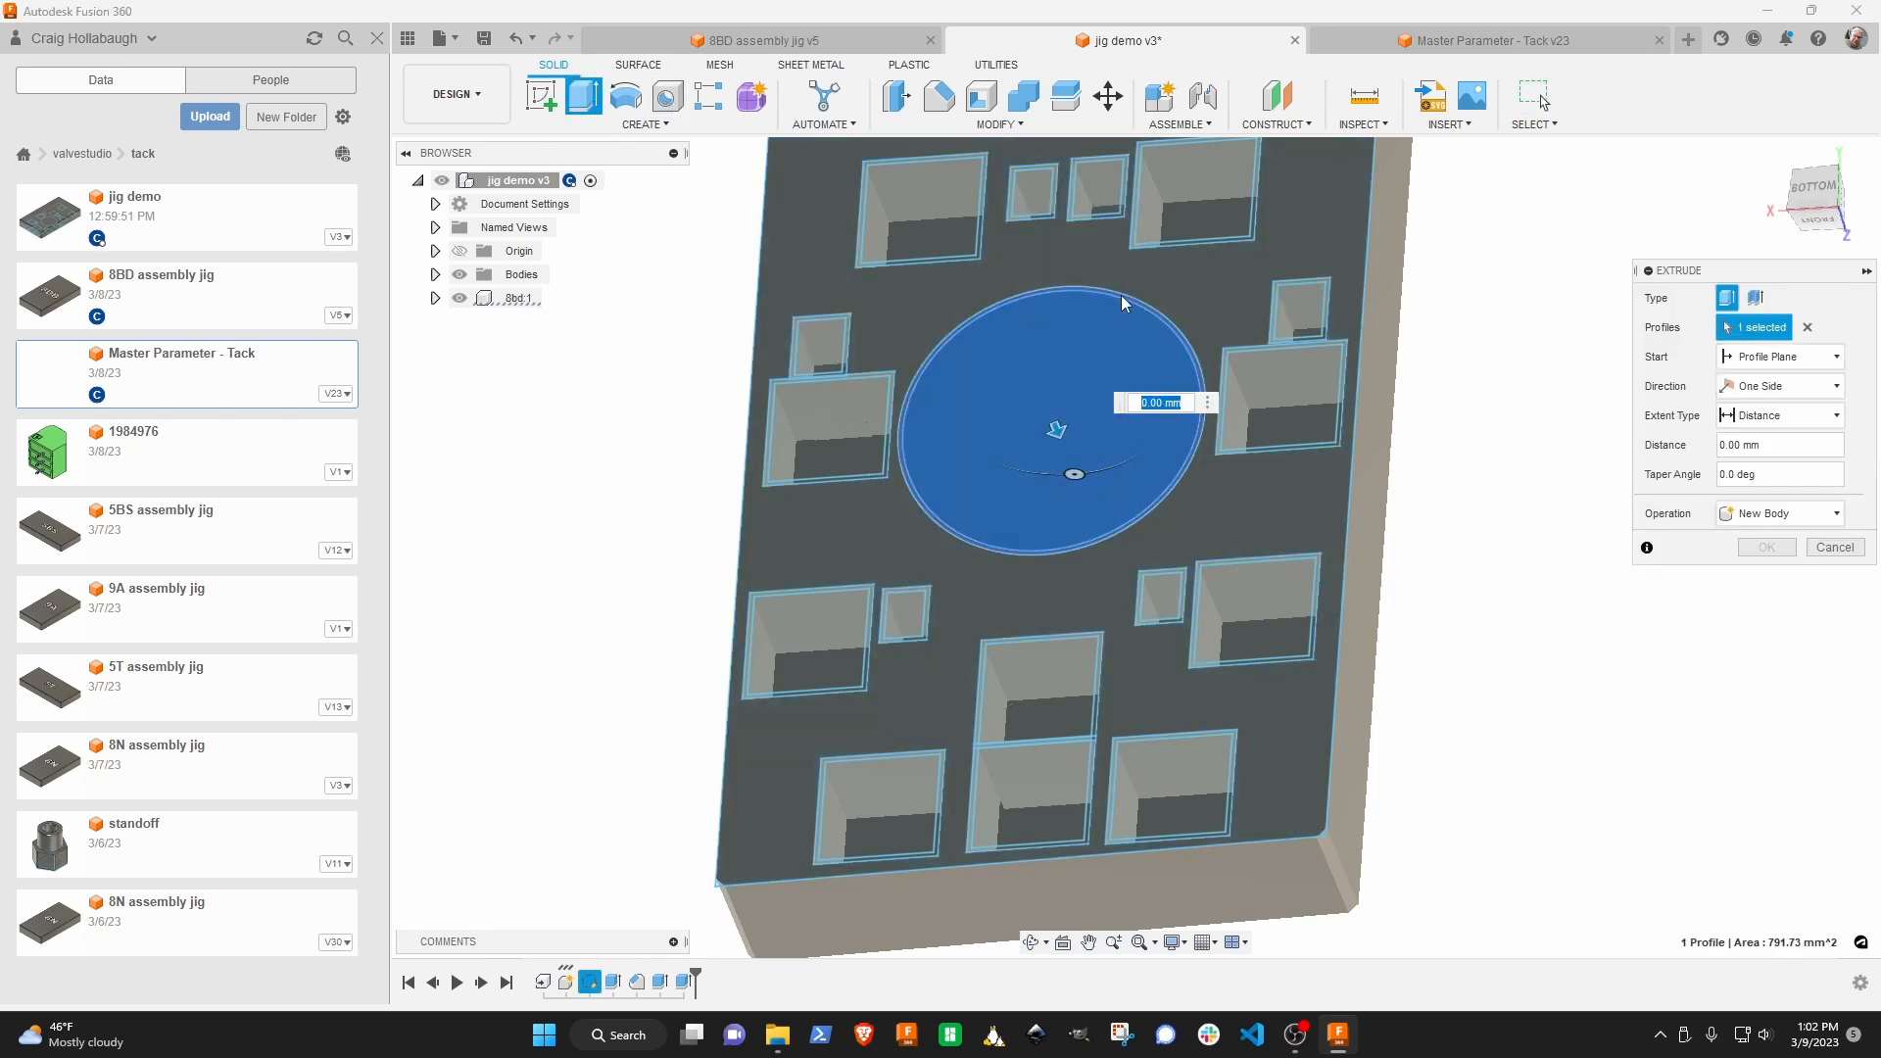
click(1106, 363)
text(h)
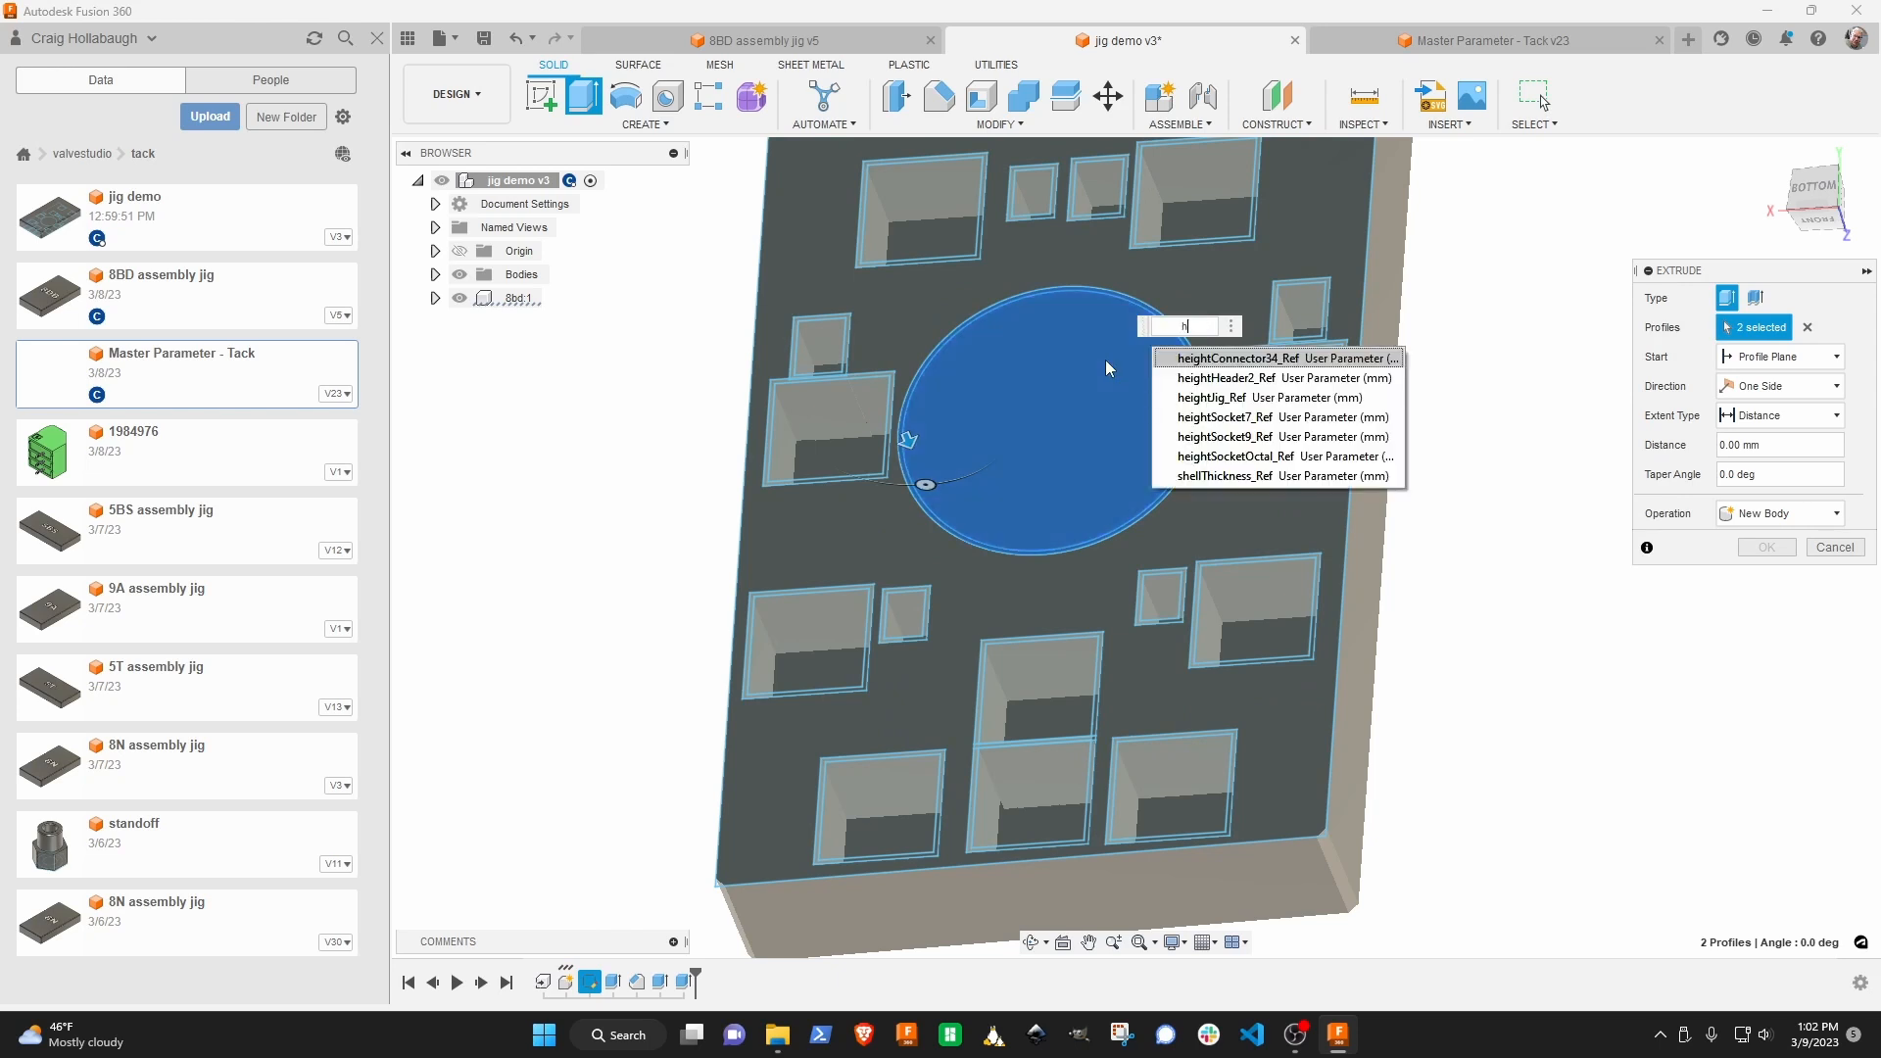
key(Down)
key(Down)
key(Down)
key(Down)
key(Down)
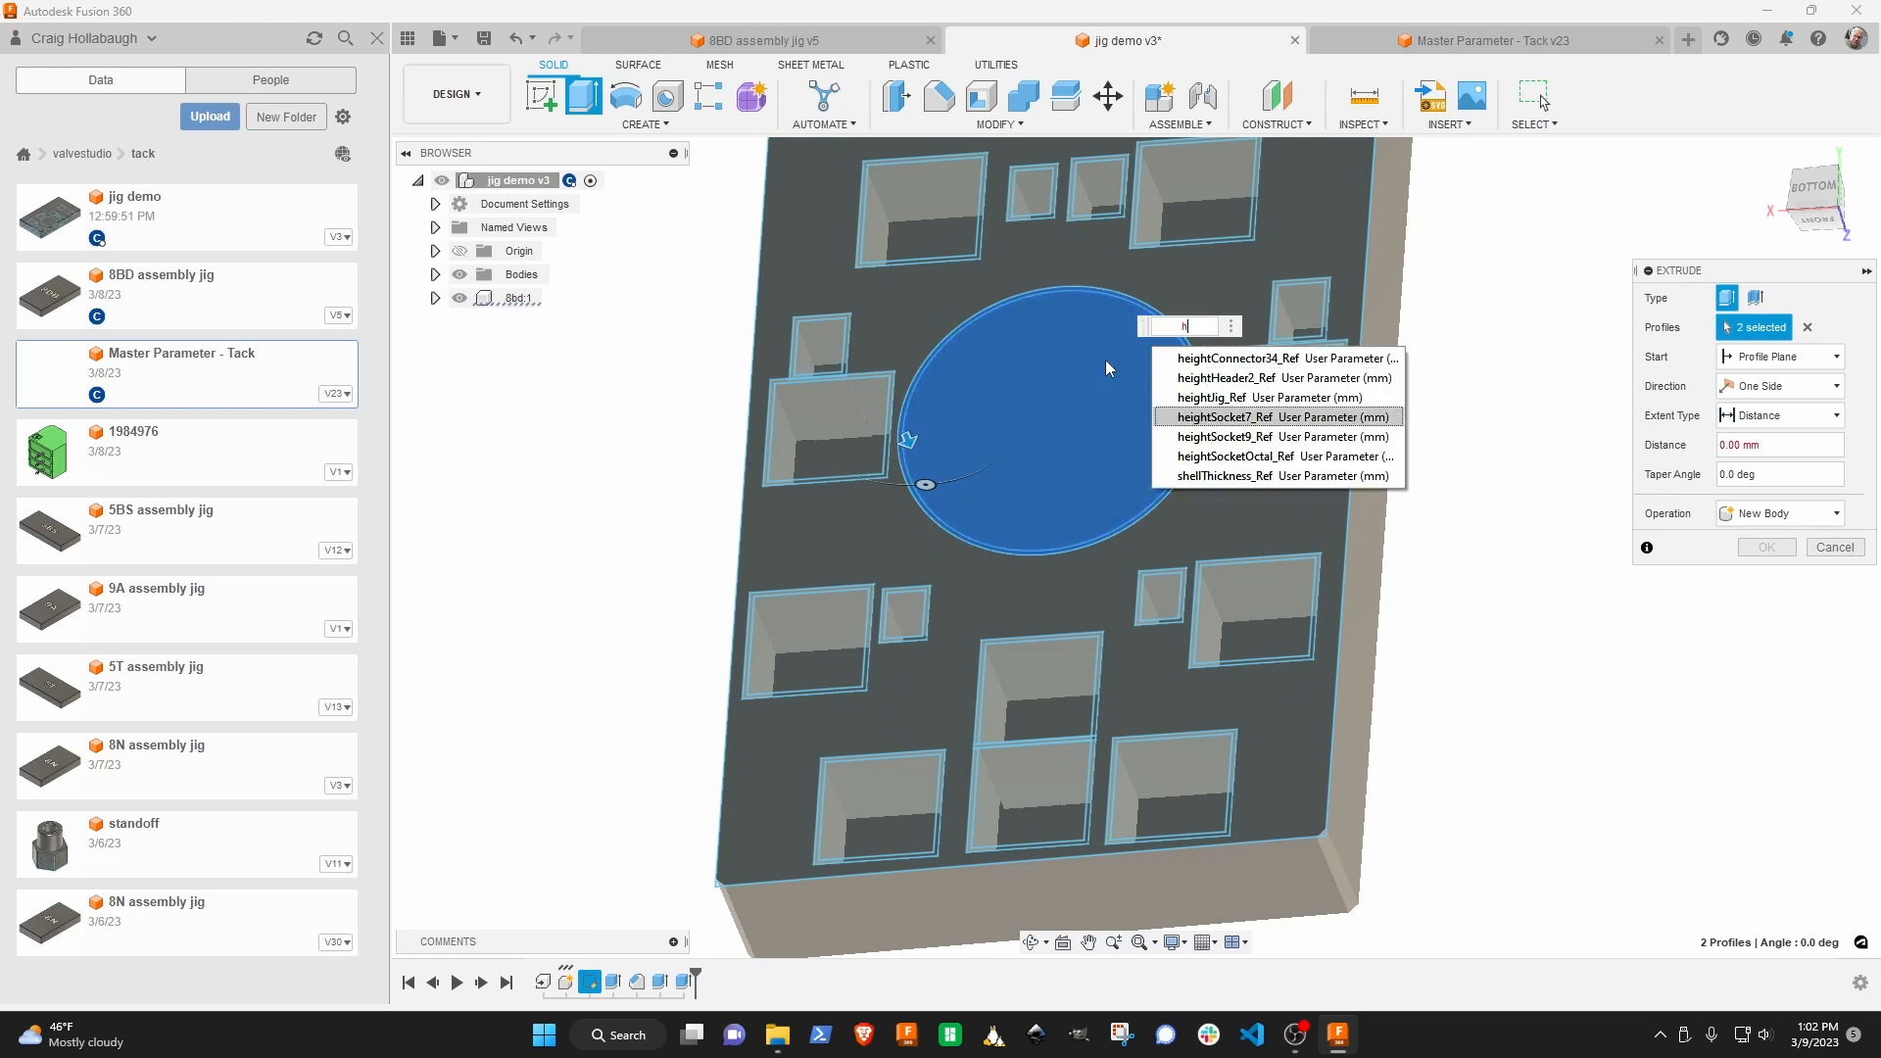
key(Return)
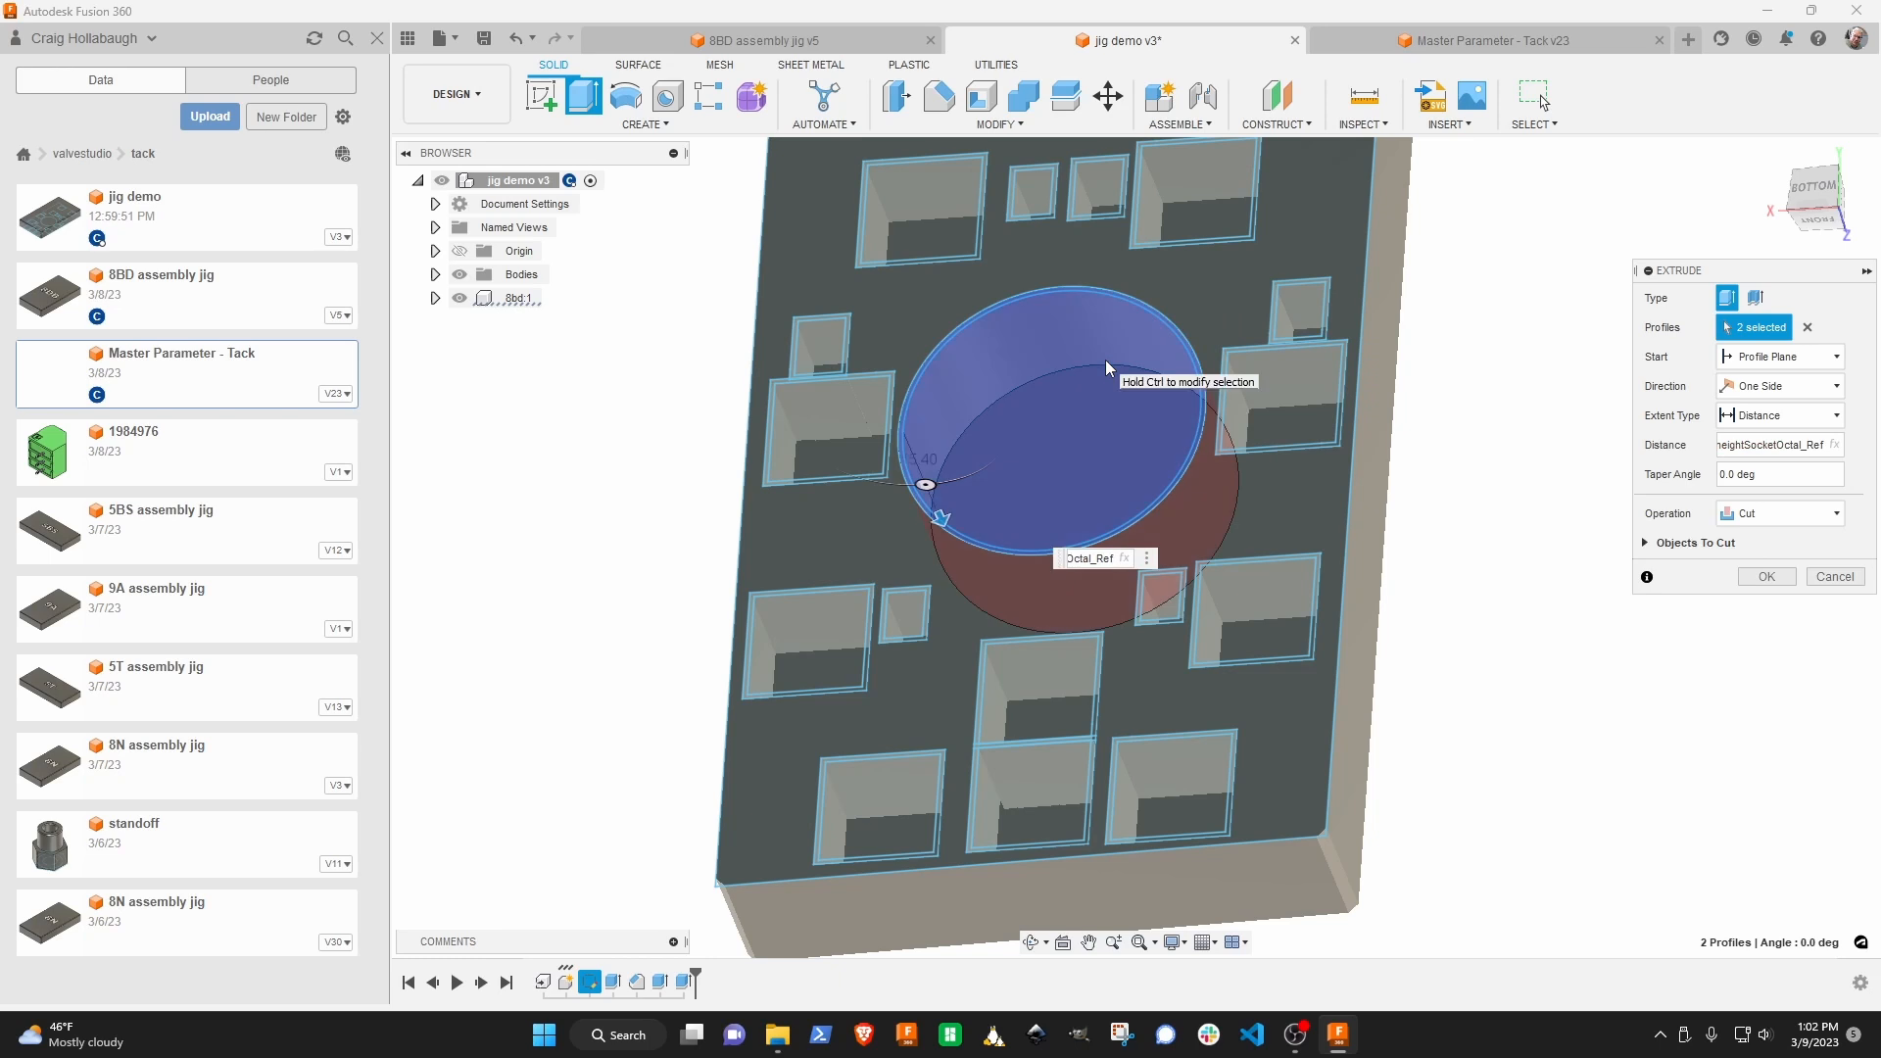
text(-of)
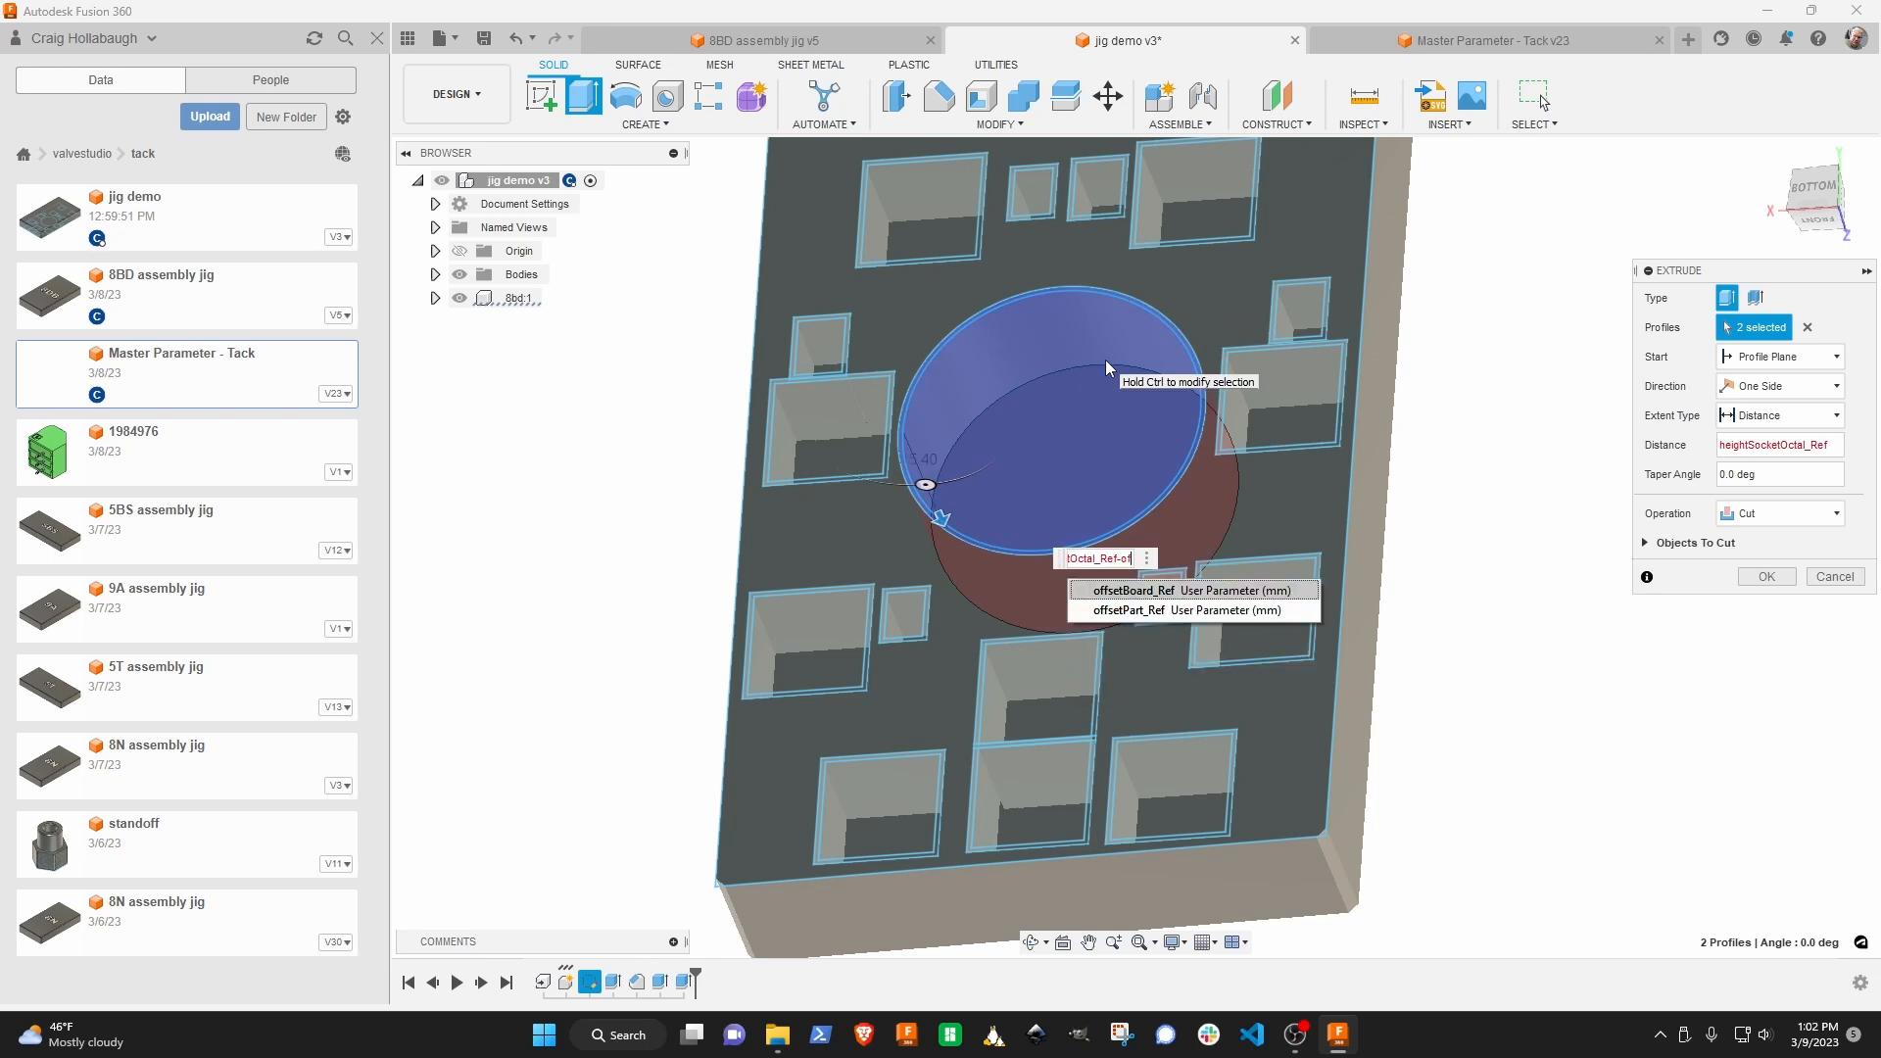
key(Return)
key(Return)
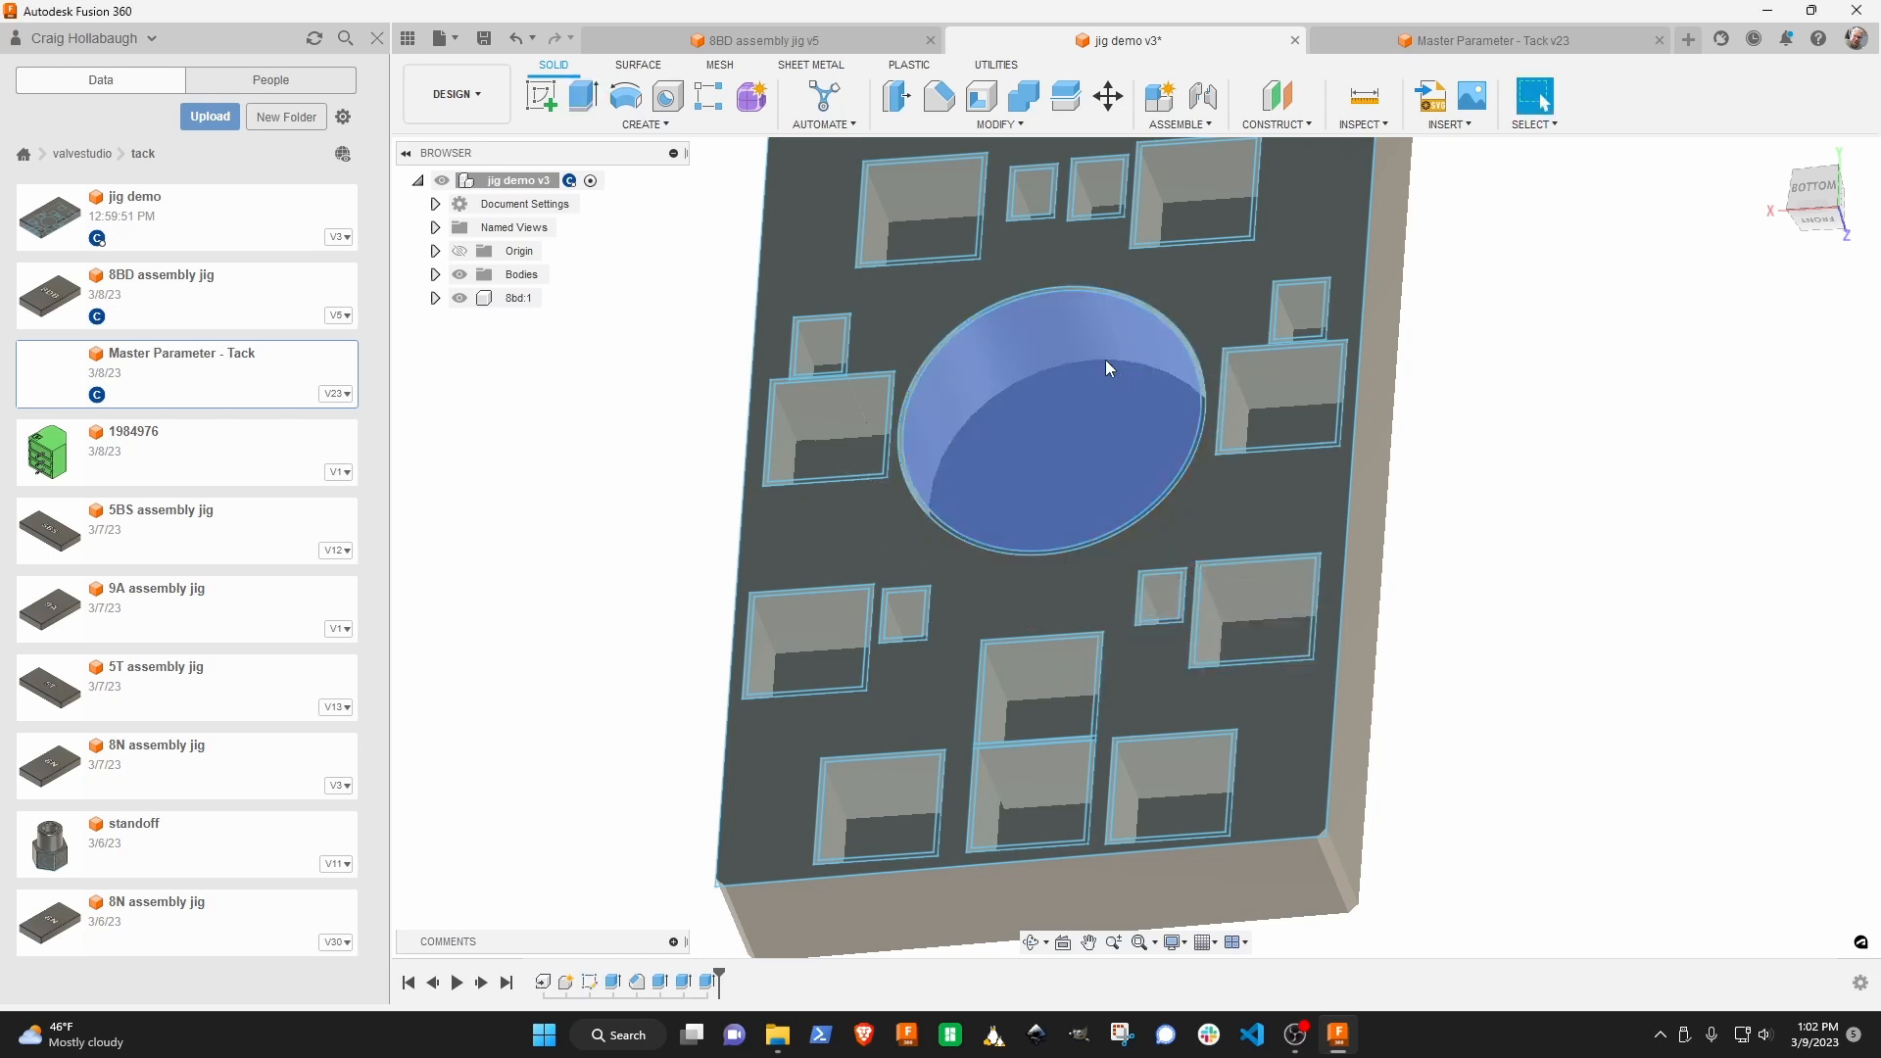
Expand the Bodies folder in the model browser and close the project data panel.
shift+middle_drag(1155, 428, 1227, 441)
middle_drag(1030, 445, 1011, 605)
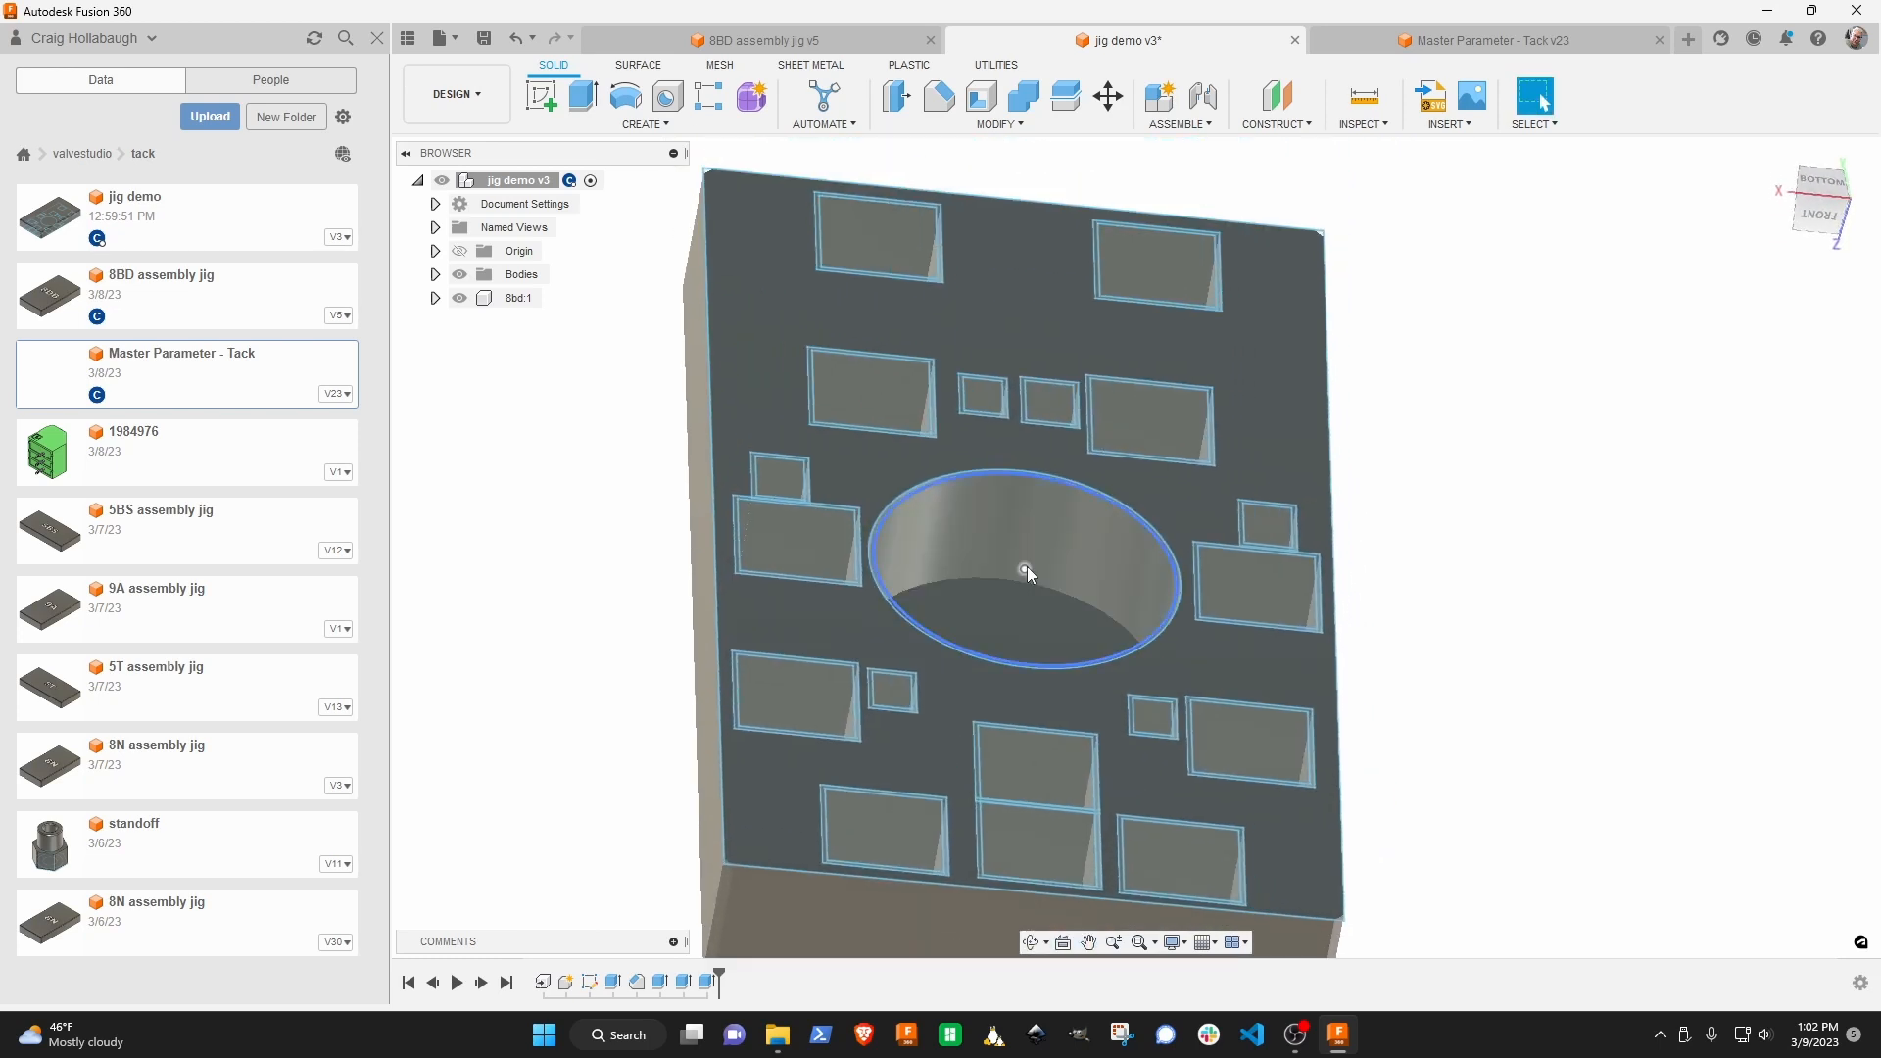
click(1027, 567)
middle_drag(1082, 553, 1019, 514)
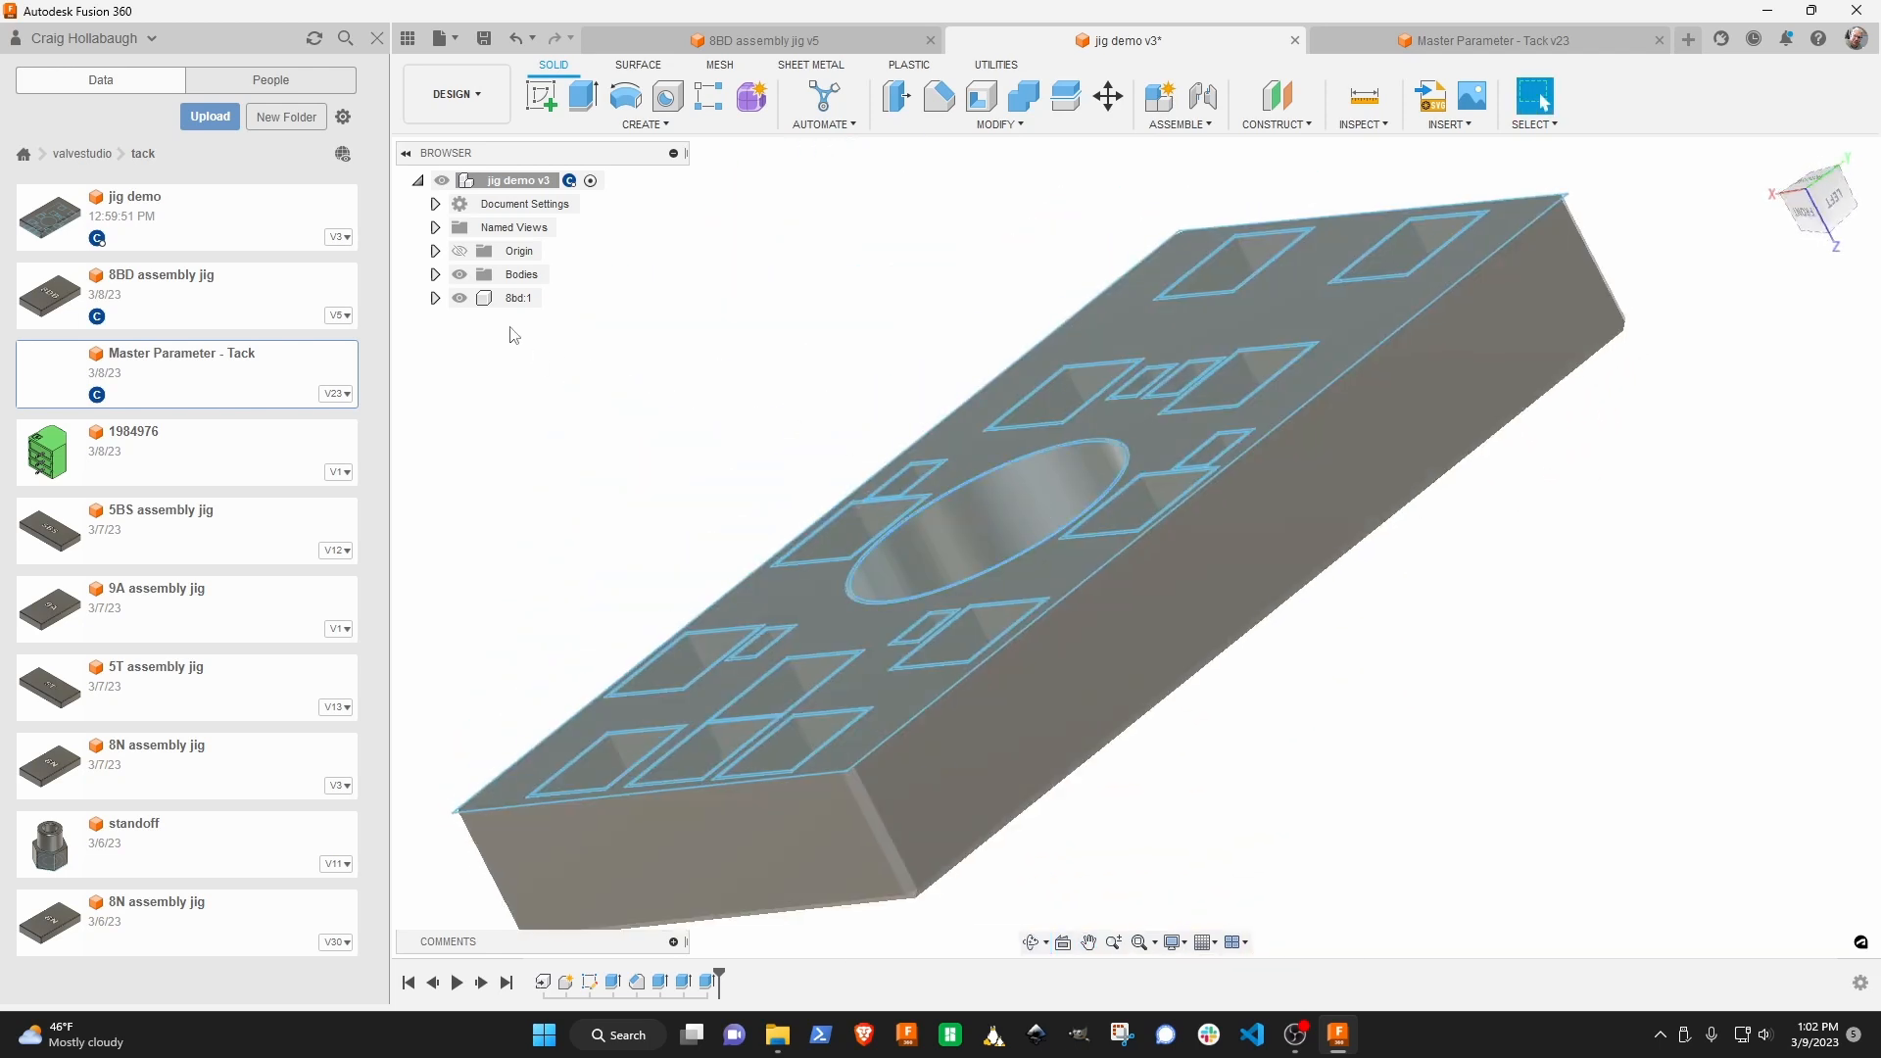
click(436, 275)
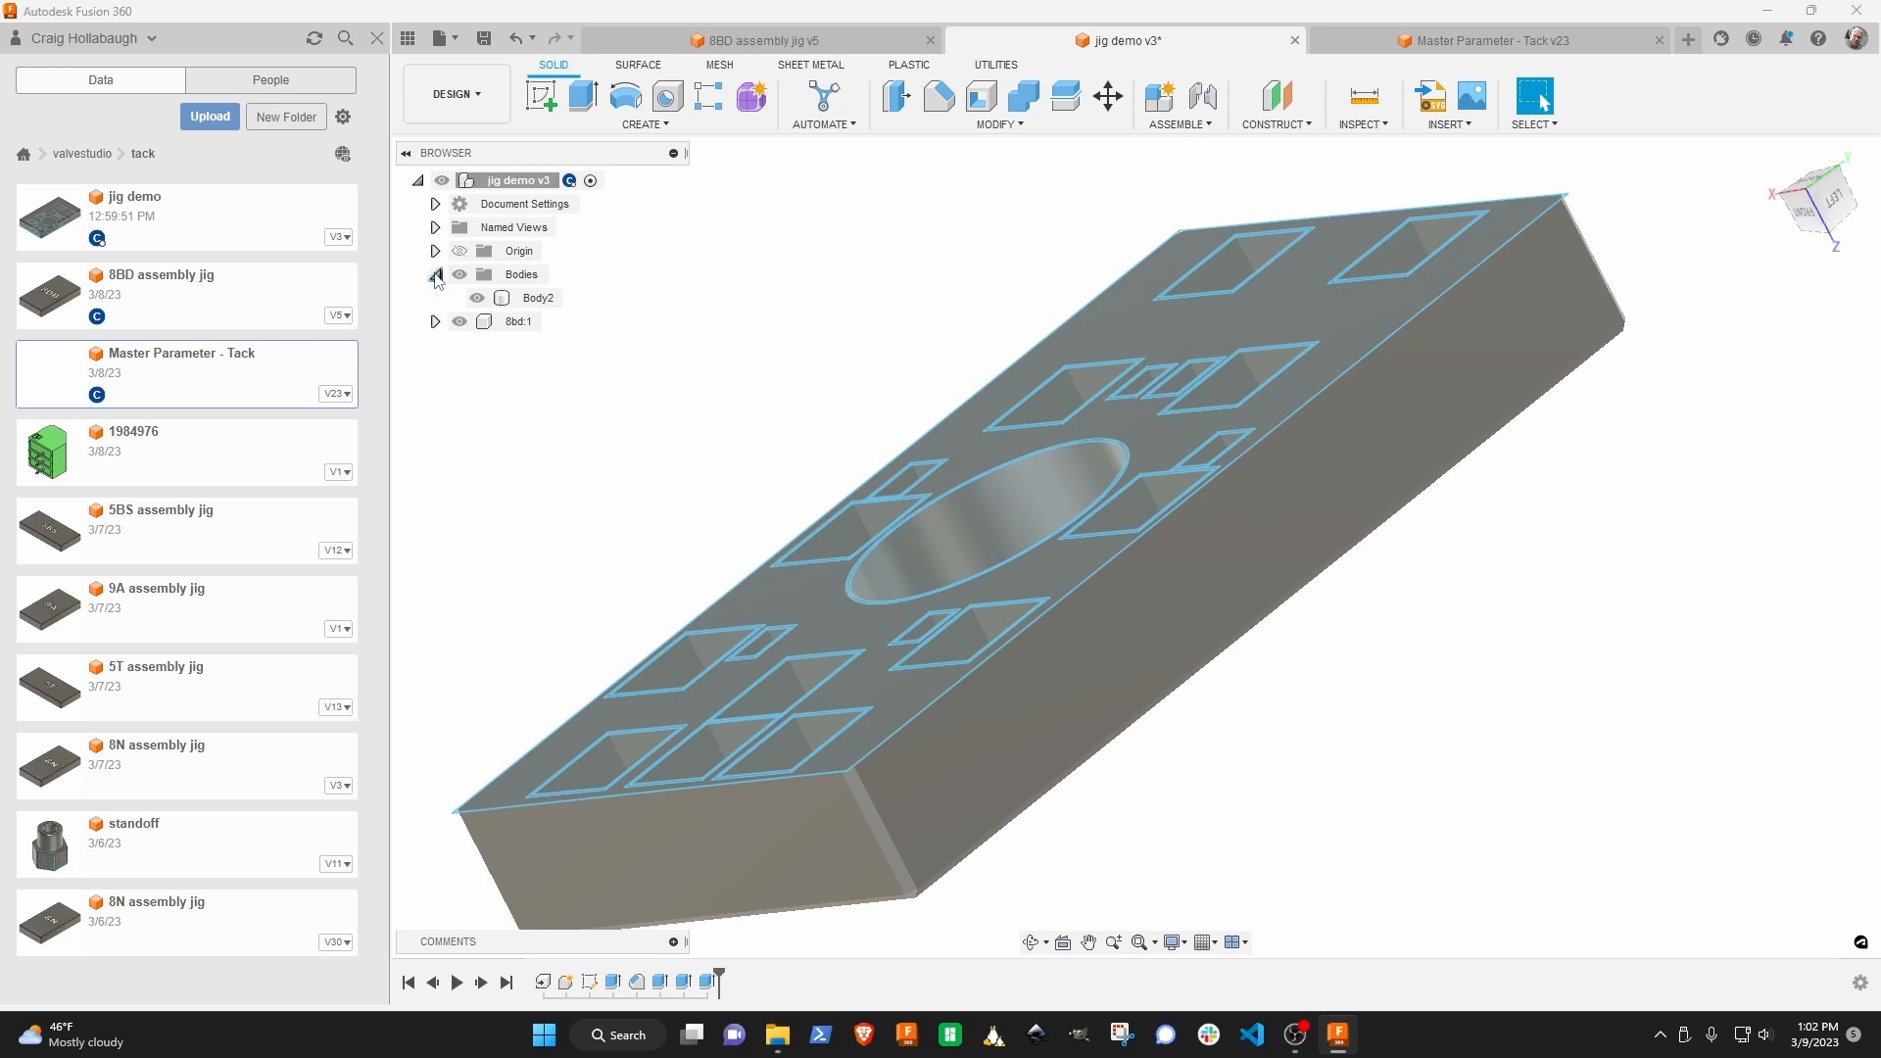
click(376, 38)
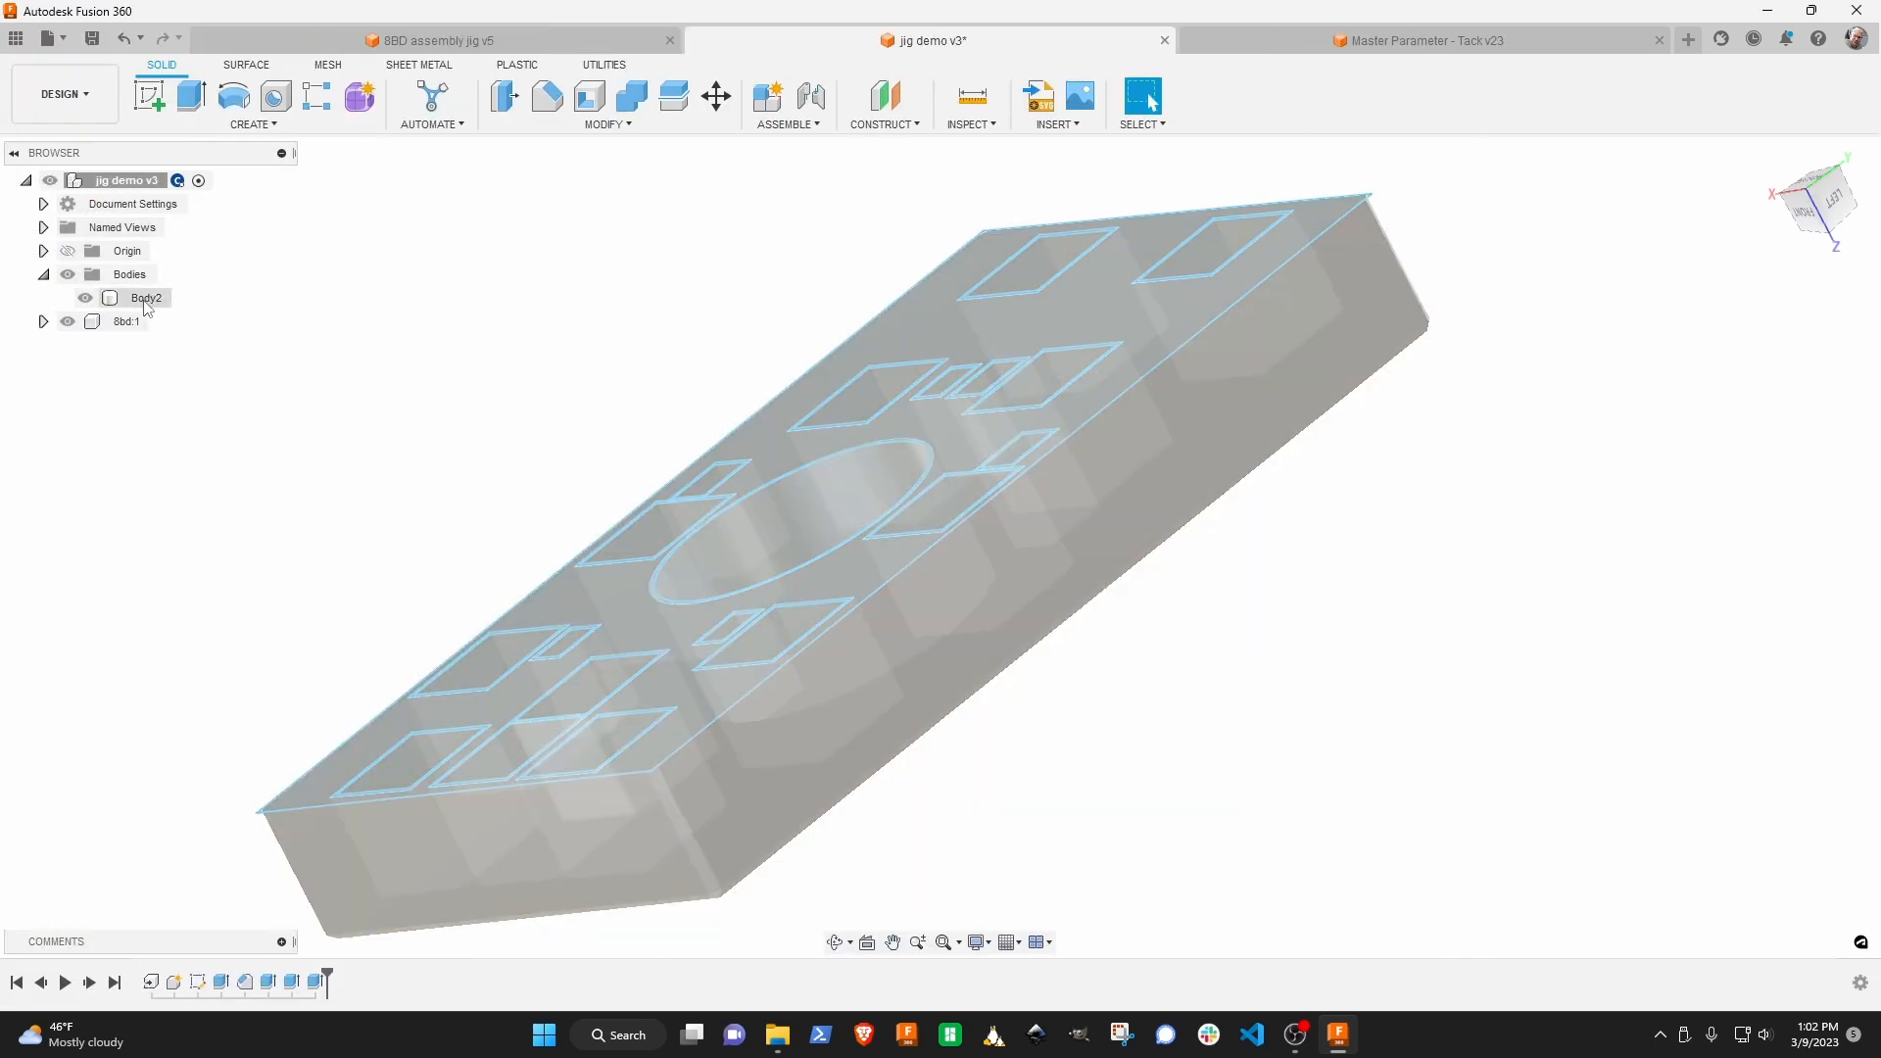
Shell the block from its pocketed face with an inside thickness of shellThickness_Ref.
shift+middle_drag(462, 391, 594, 63)
scroll(1194, 386, down, 1)
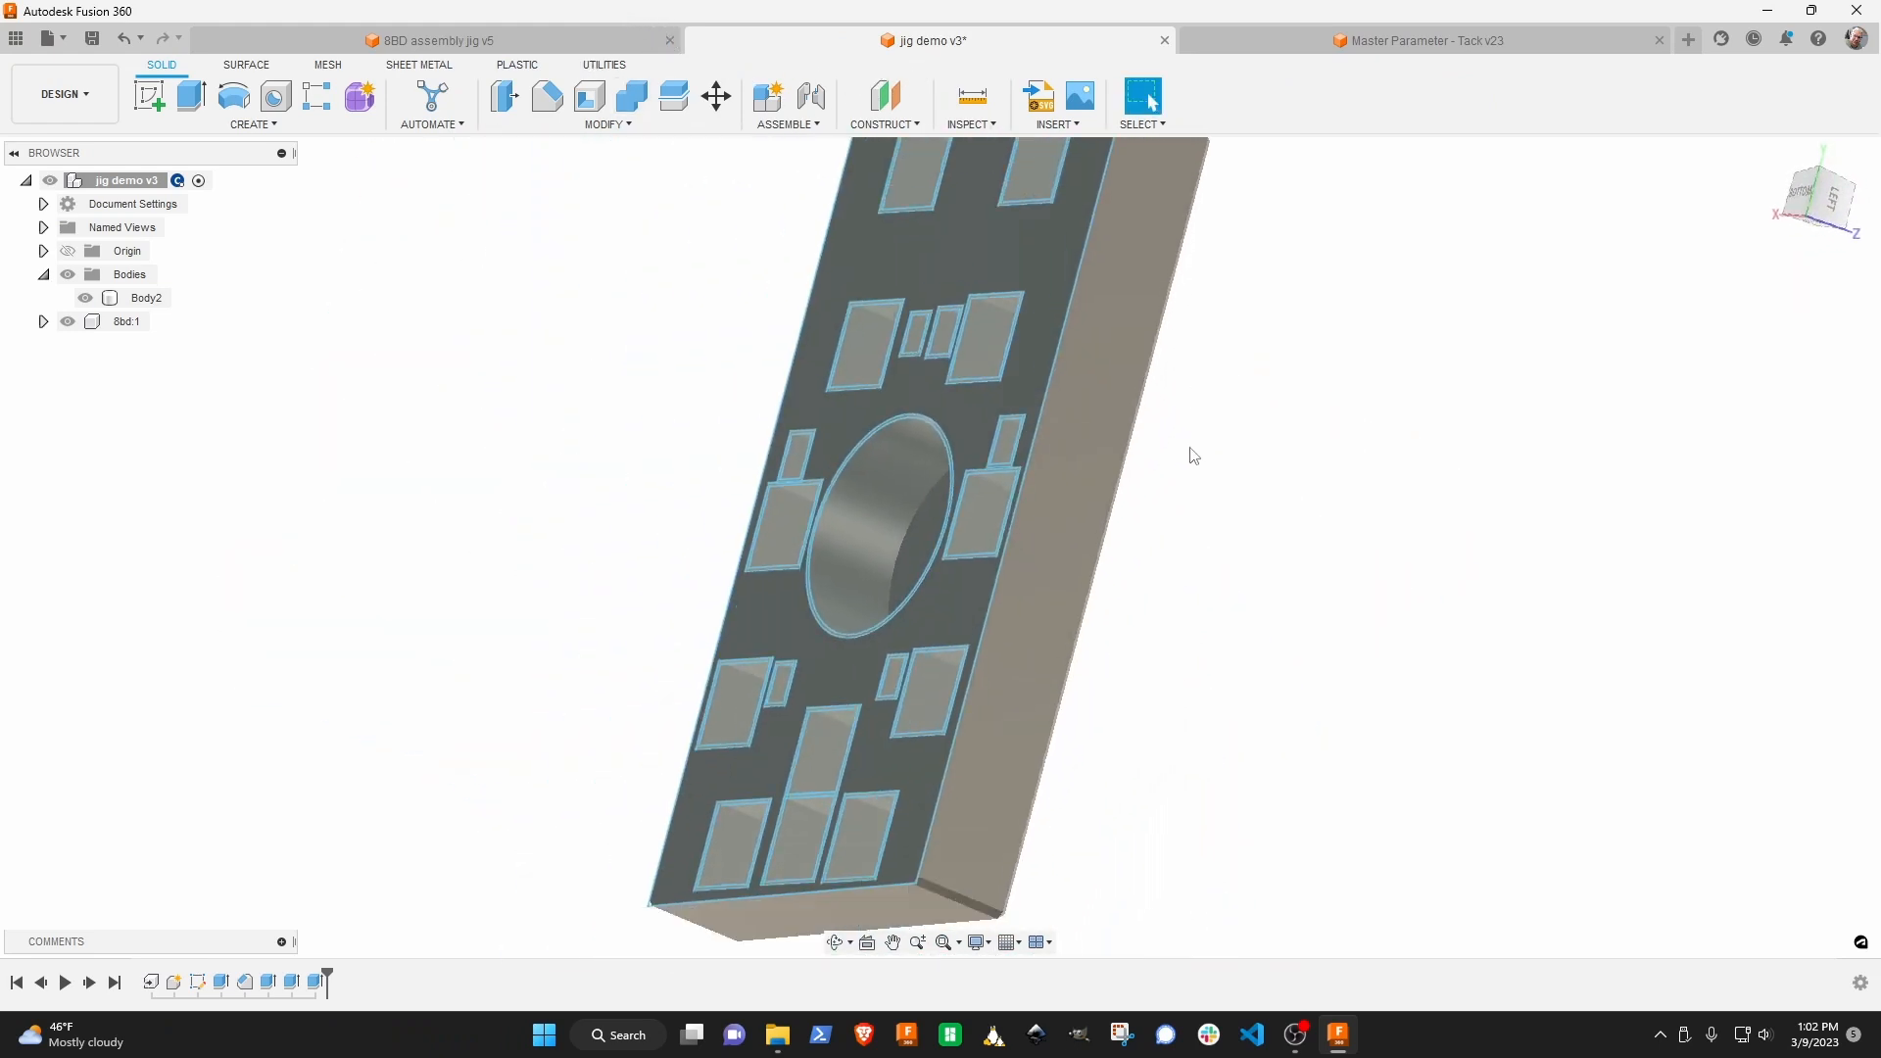
shift+middle_drag(1194, 457, 1232, 420)
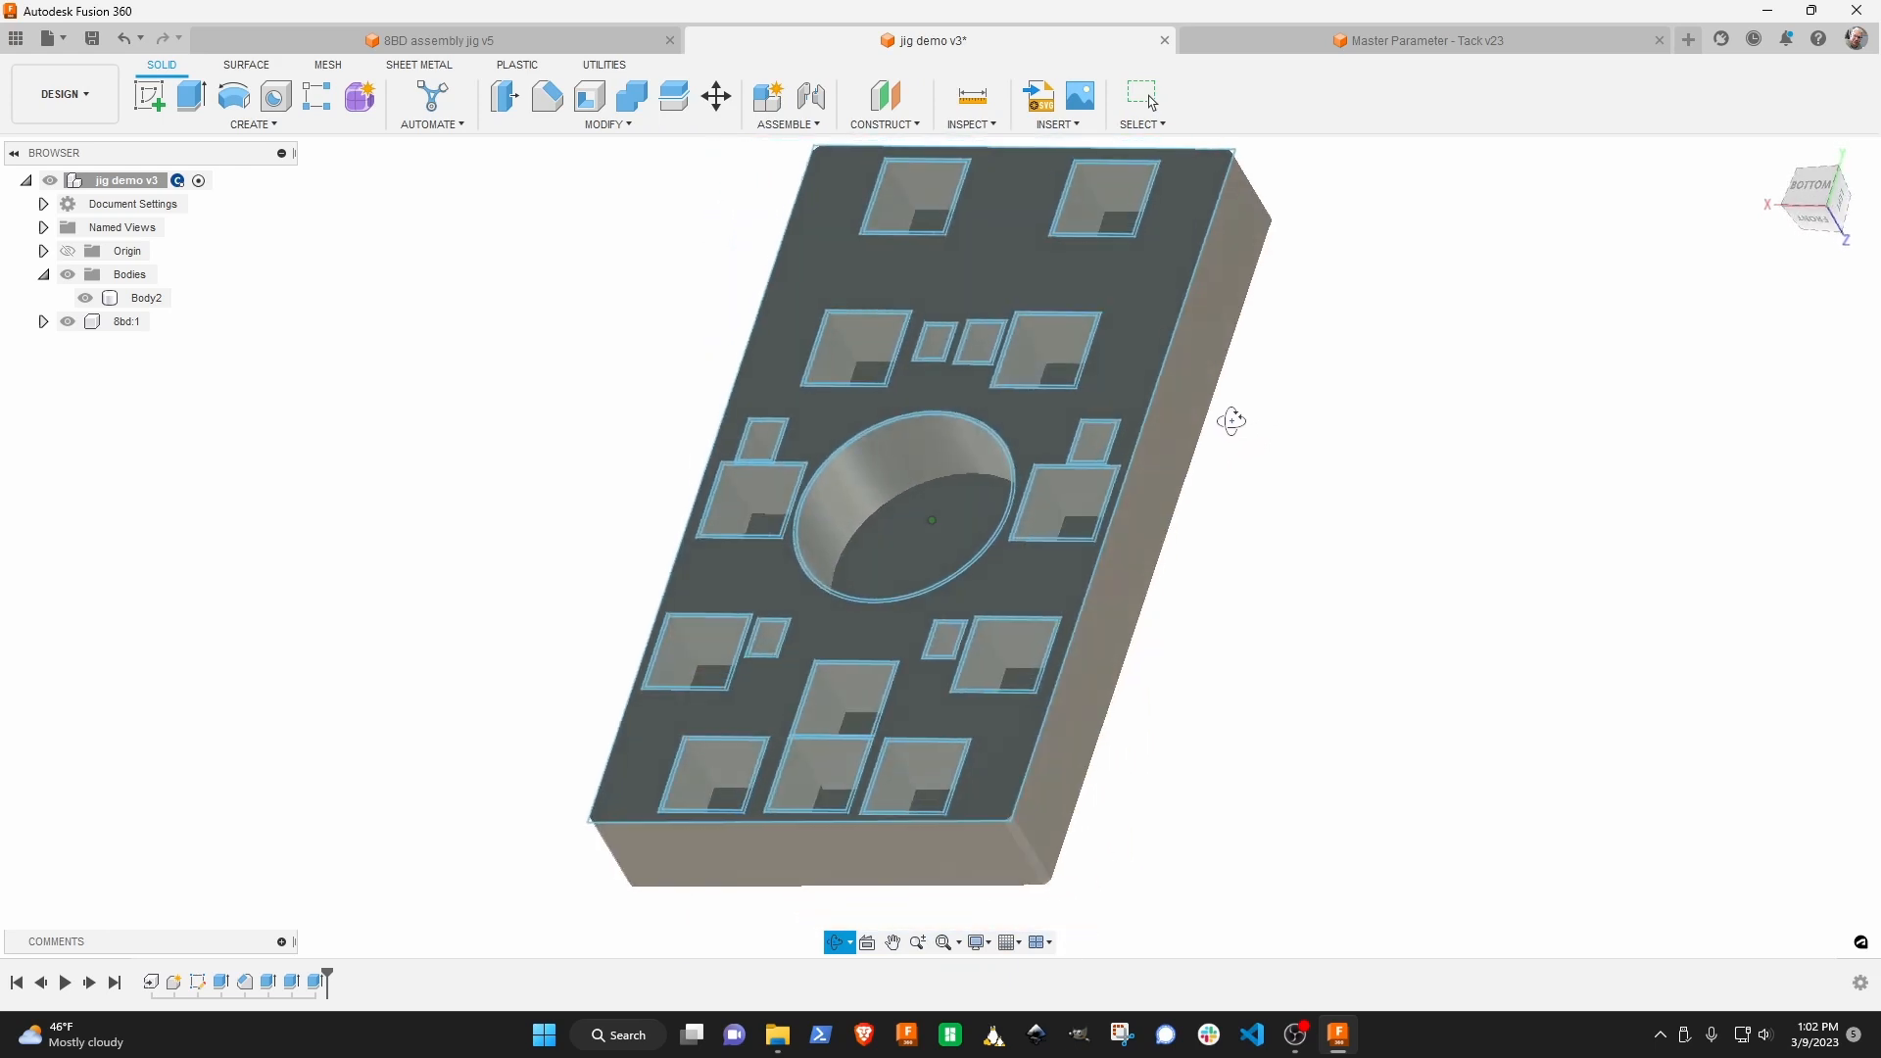
key(Escape)
click(994, 275)
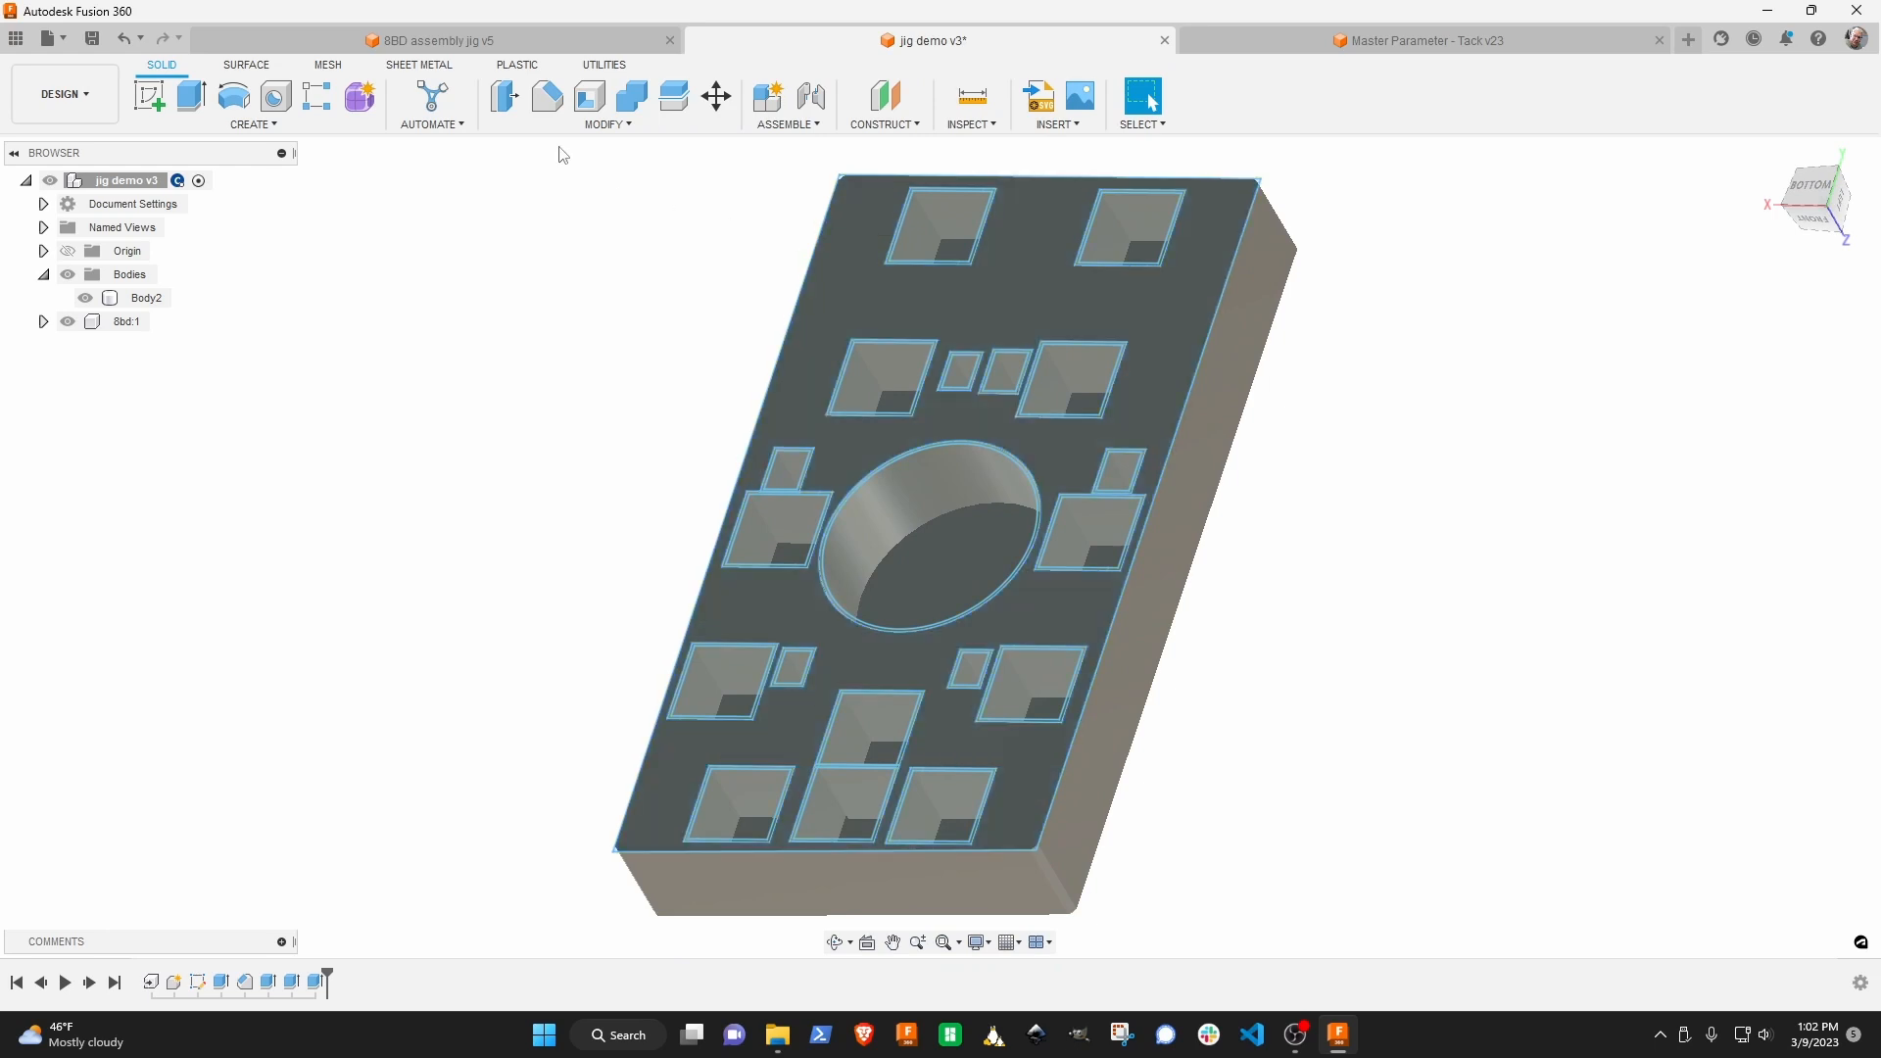
click(589, 98)
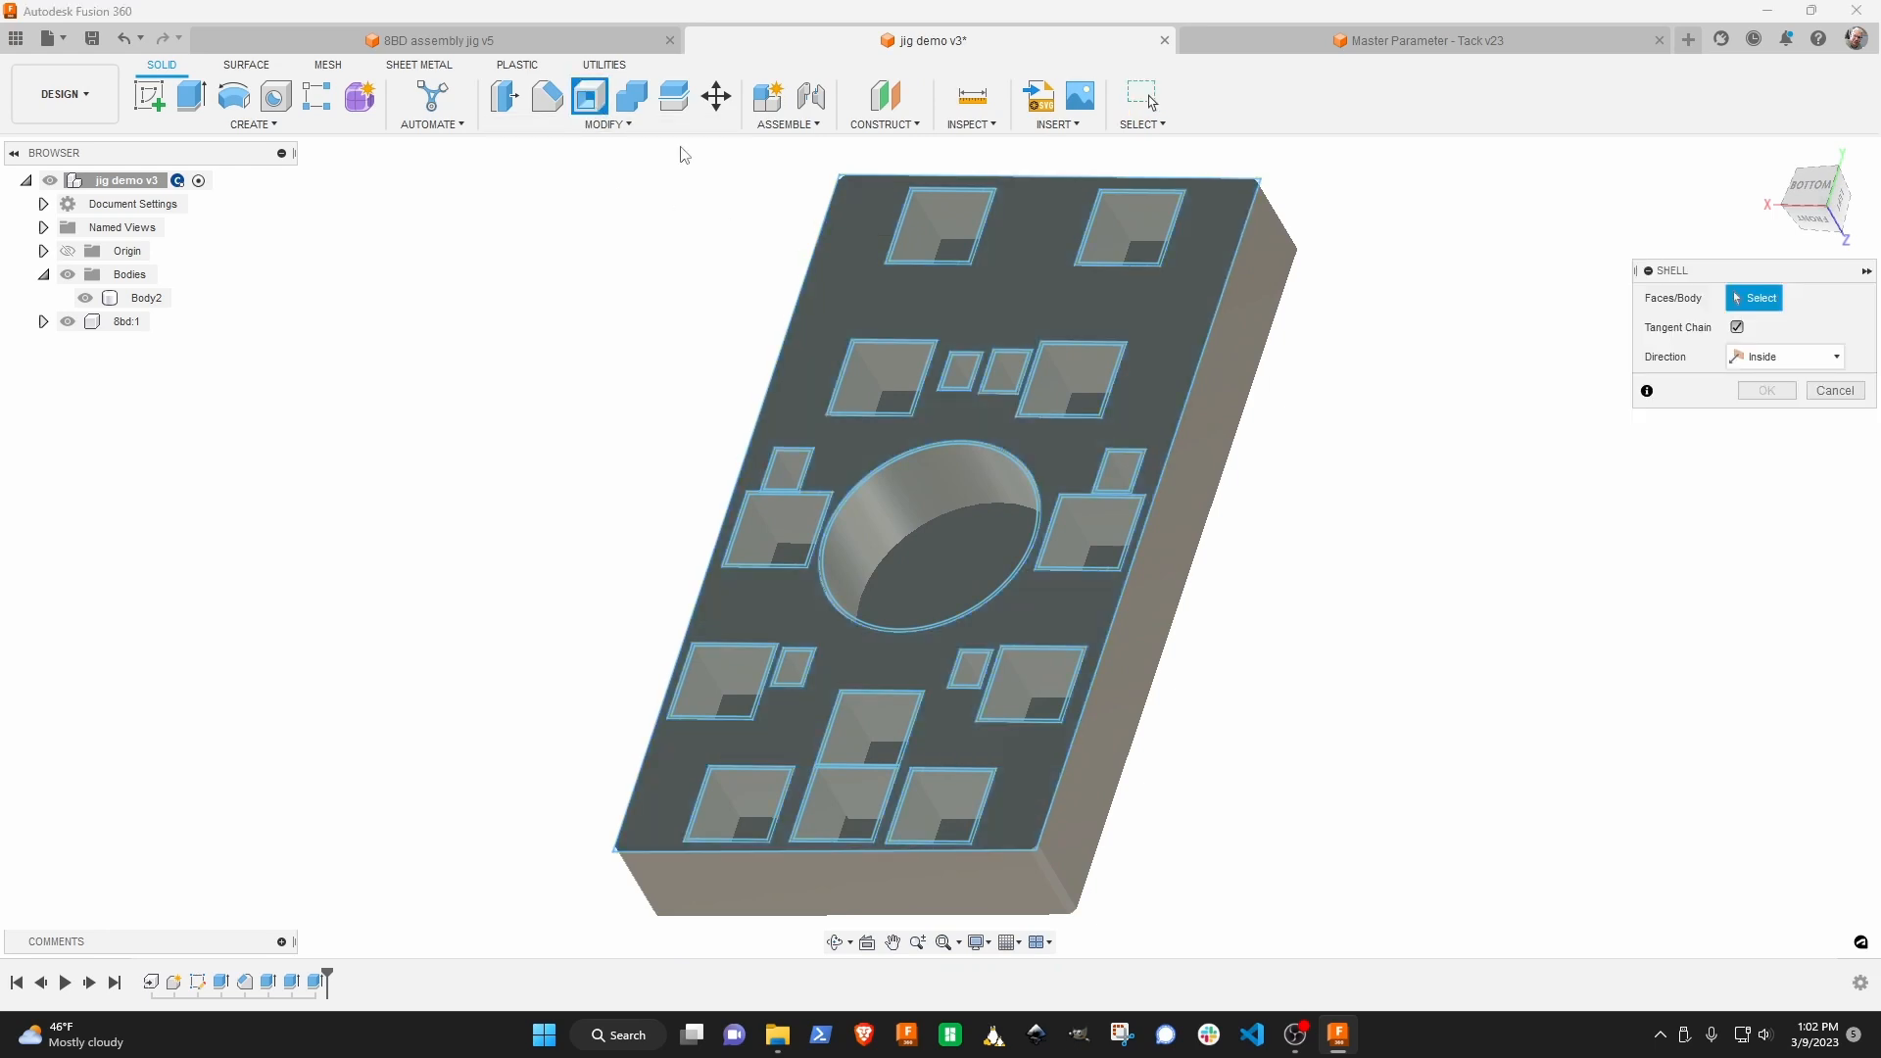
click(999, 294)
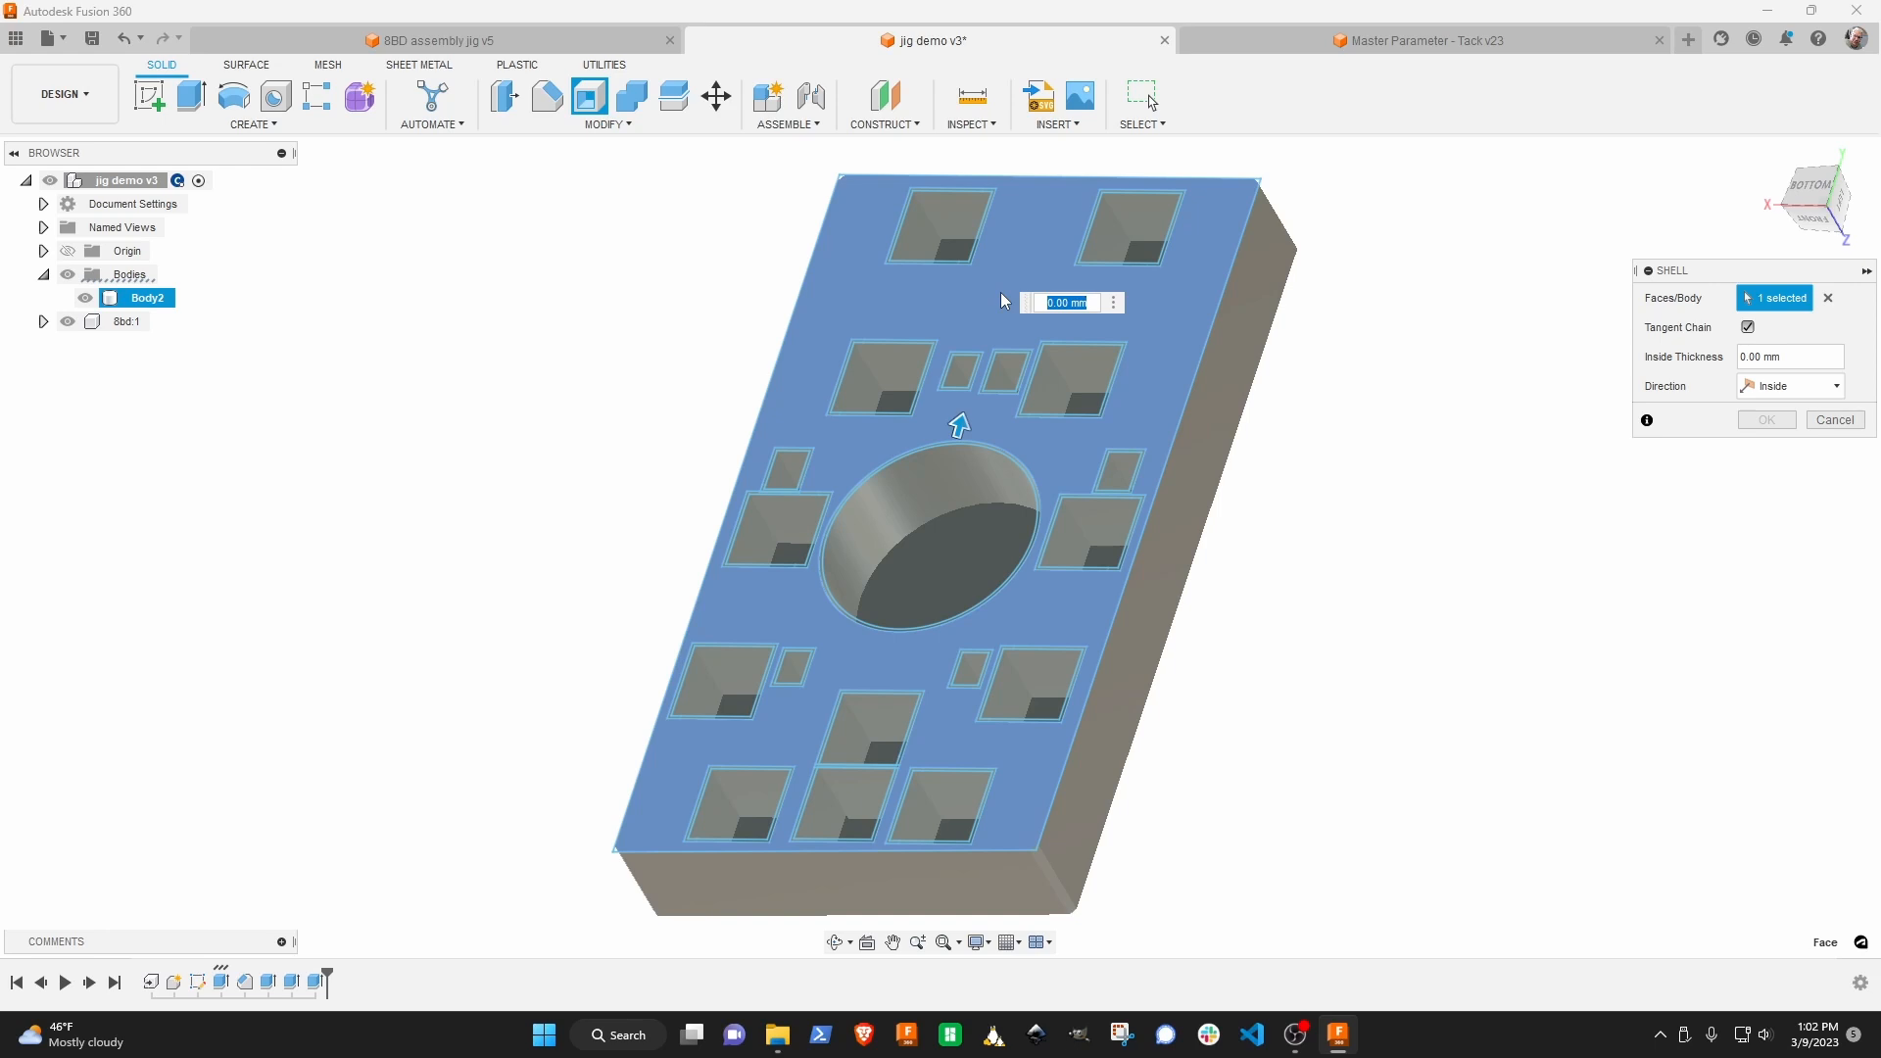
text(sh)
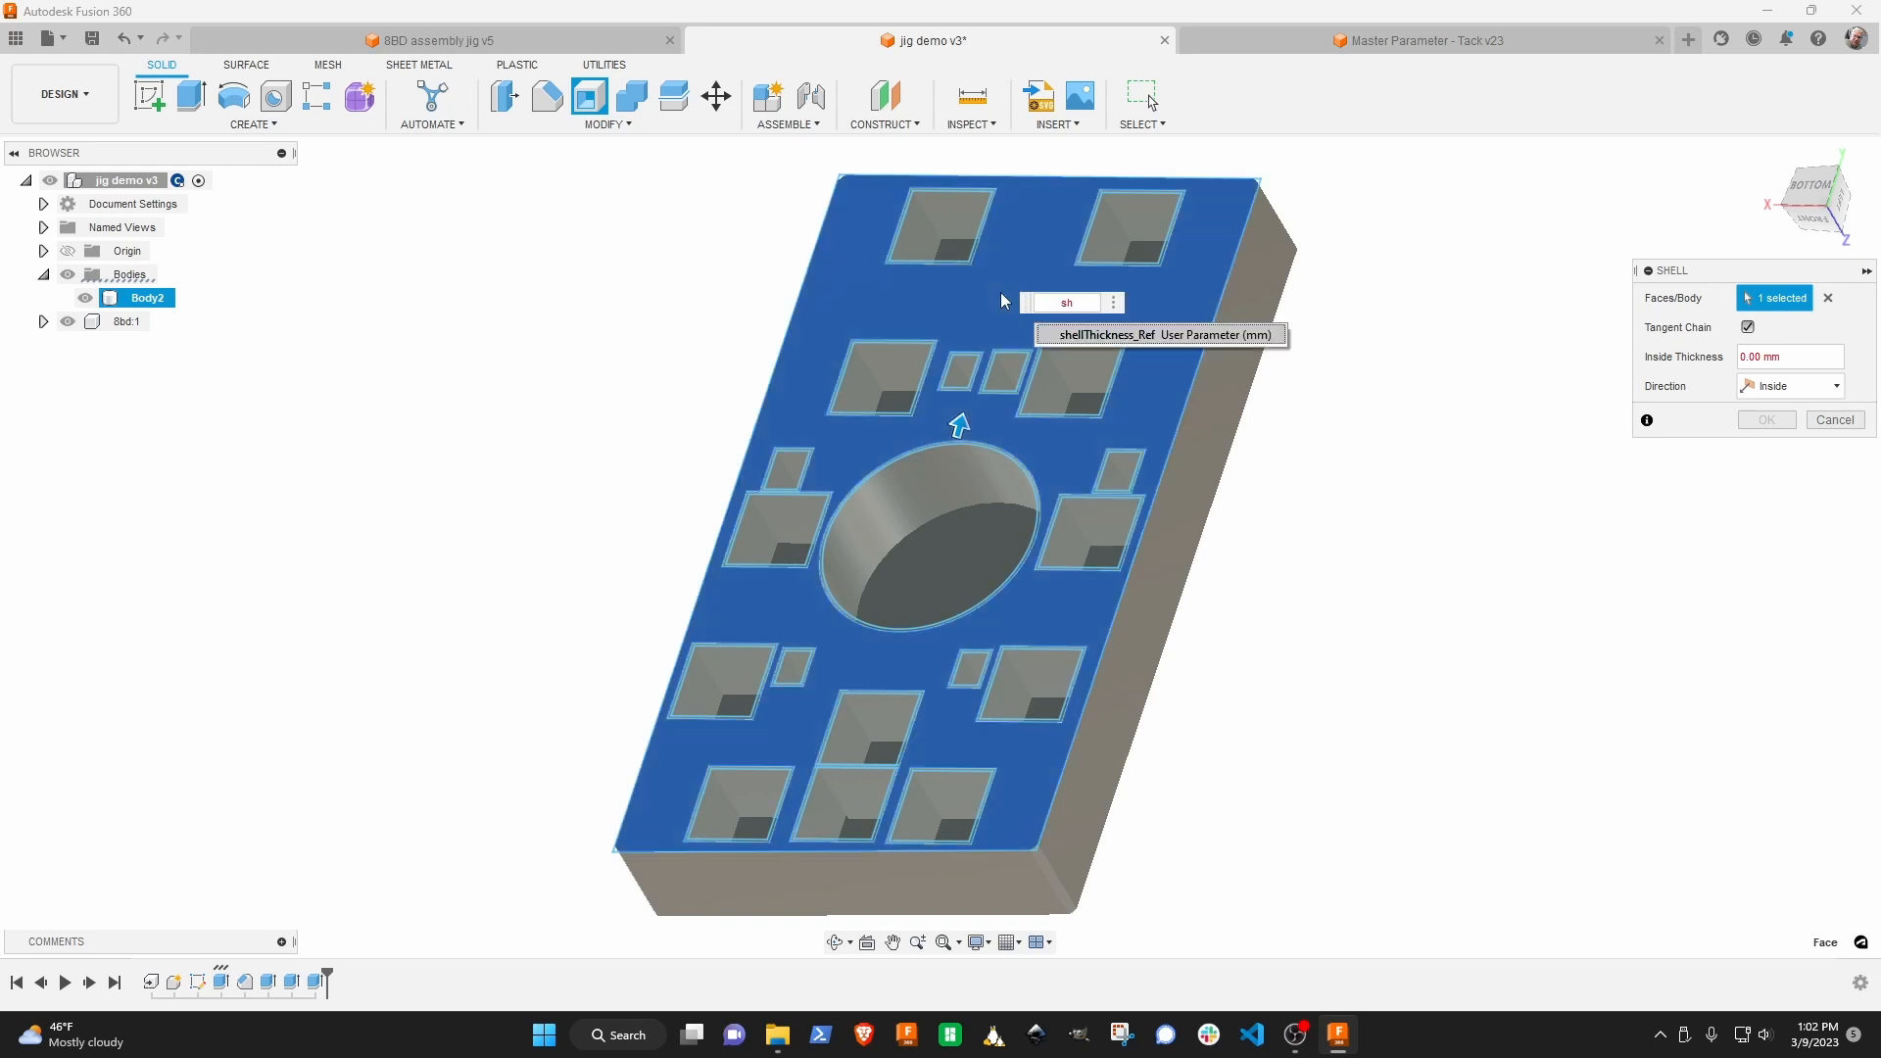
key(Return)
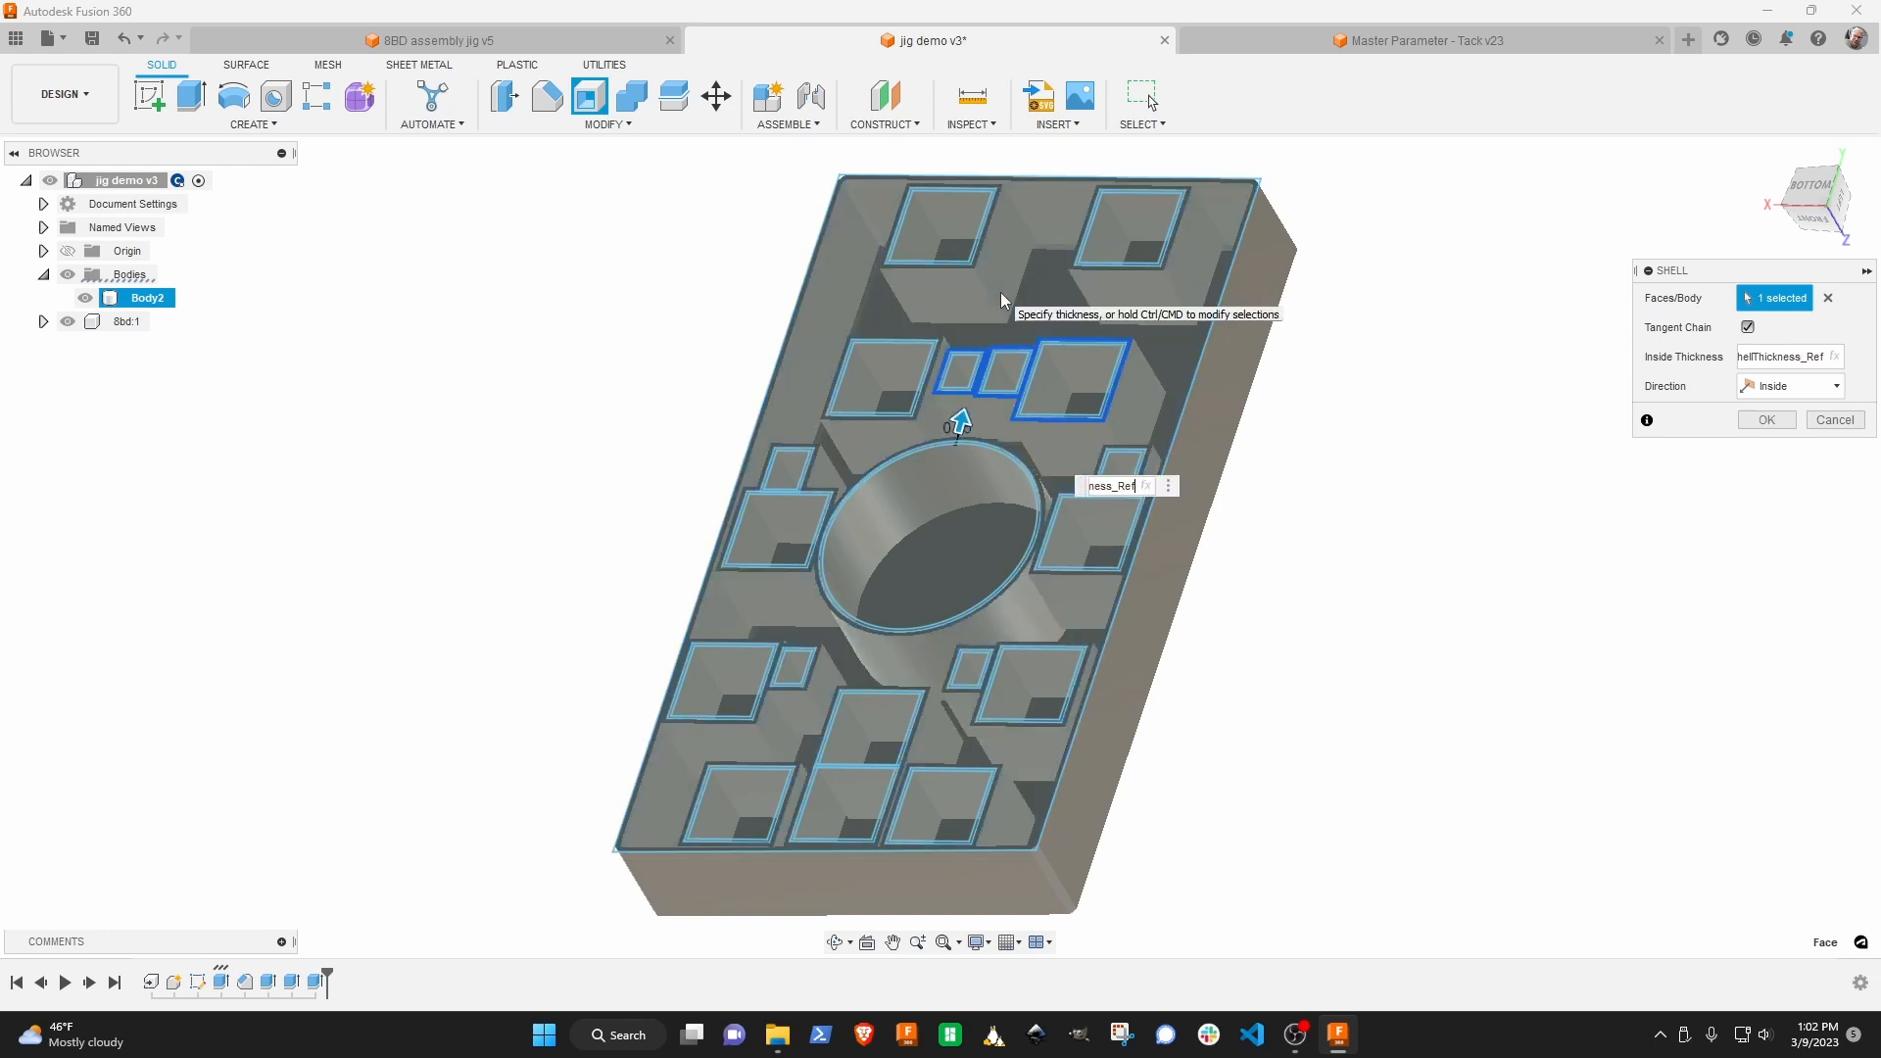
scroll(1155, 371, up, 1)
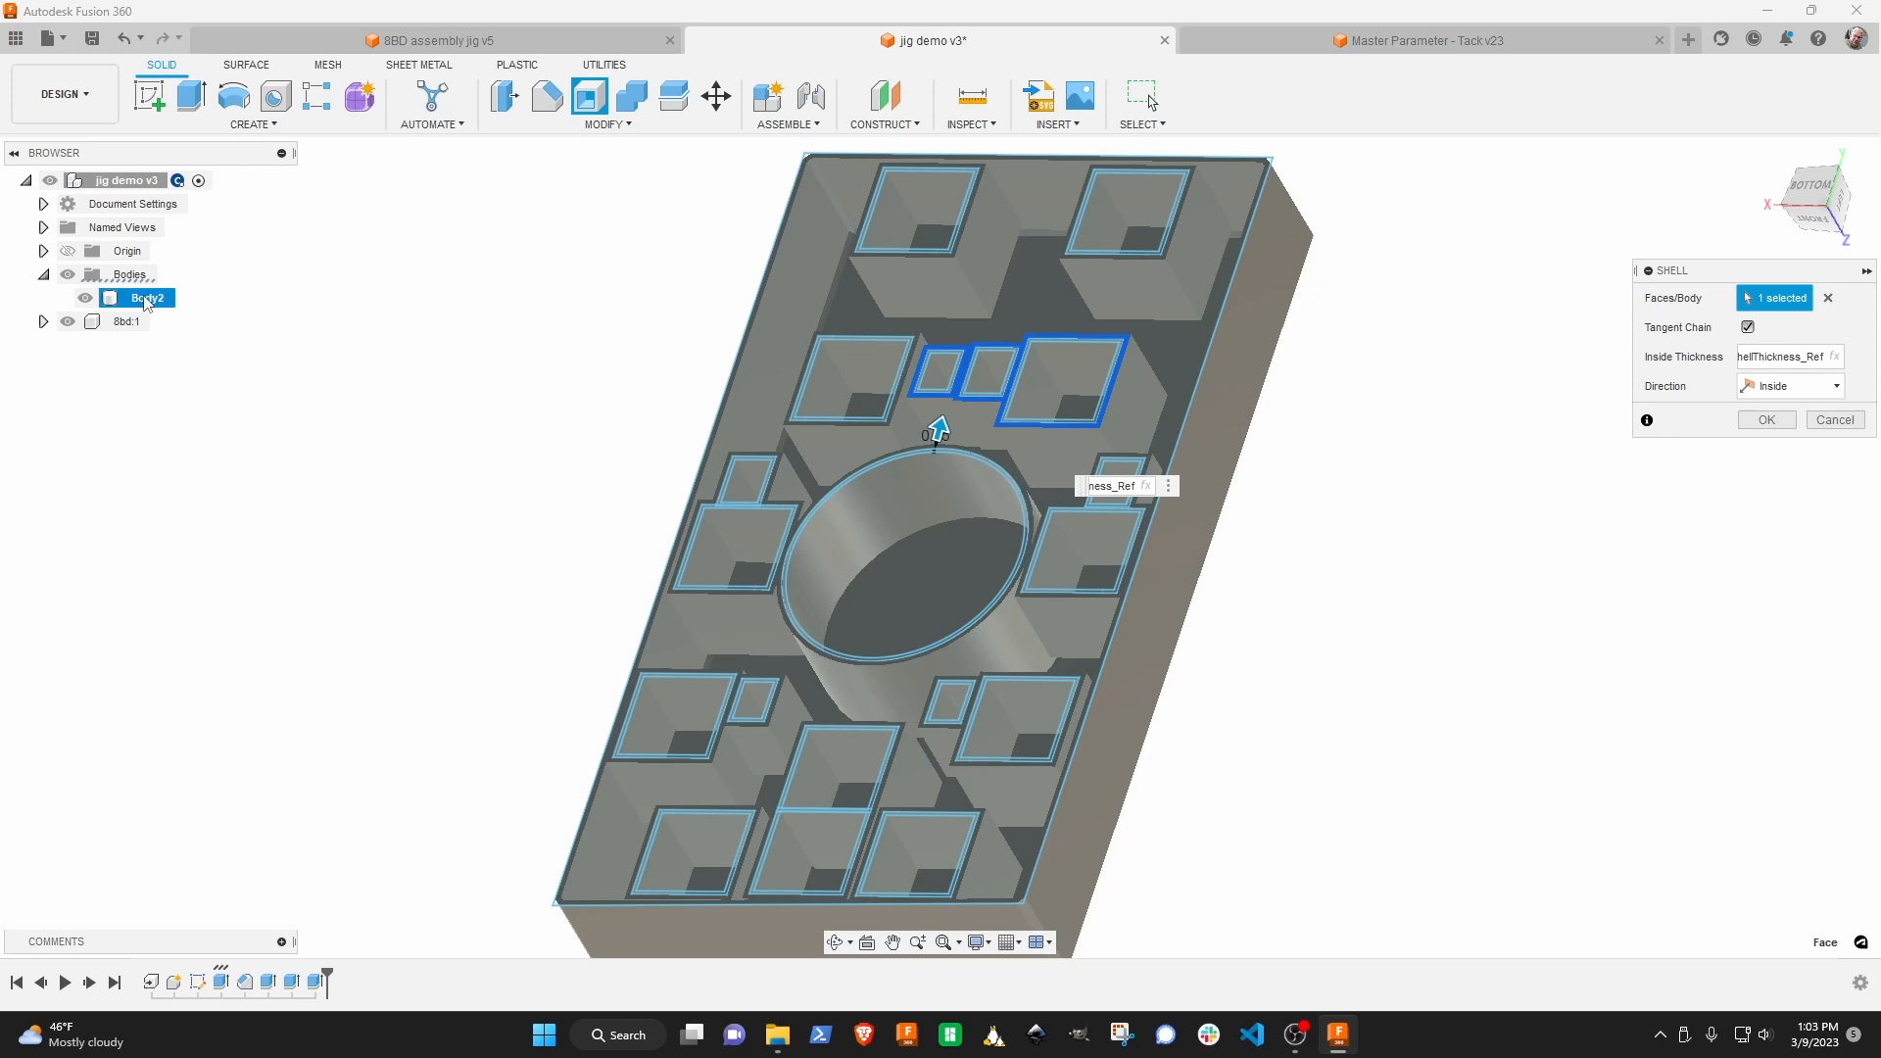
click(1766, 420)
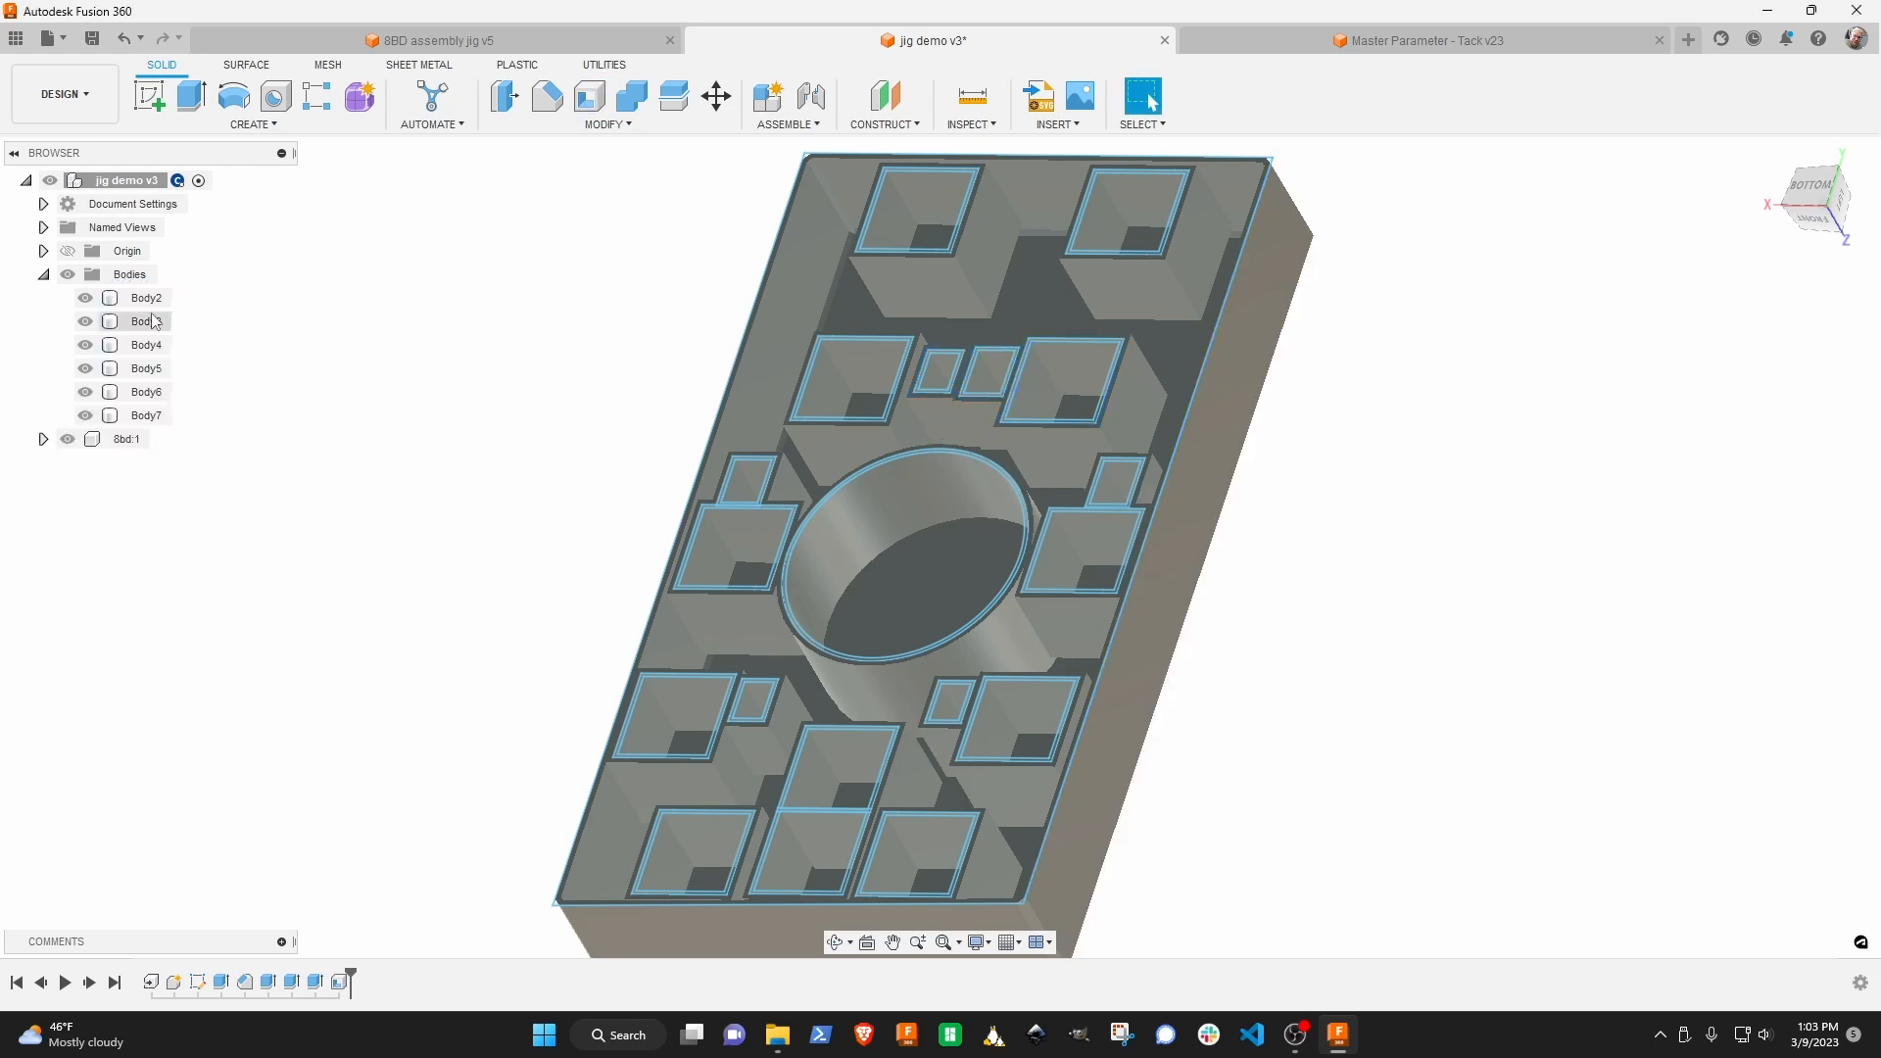
Highlight Body4, then start a section analysis on the block's long side face with the cut plane at -10 mm.
click(108, 345)
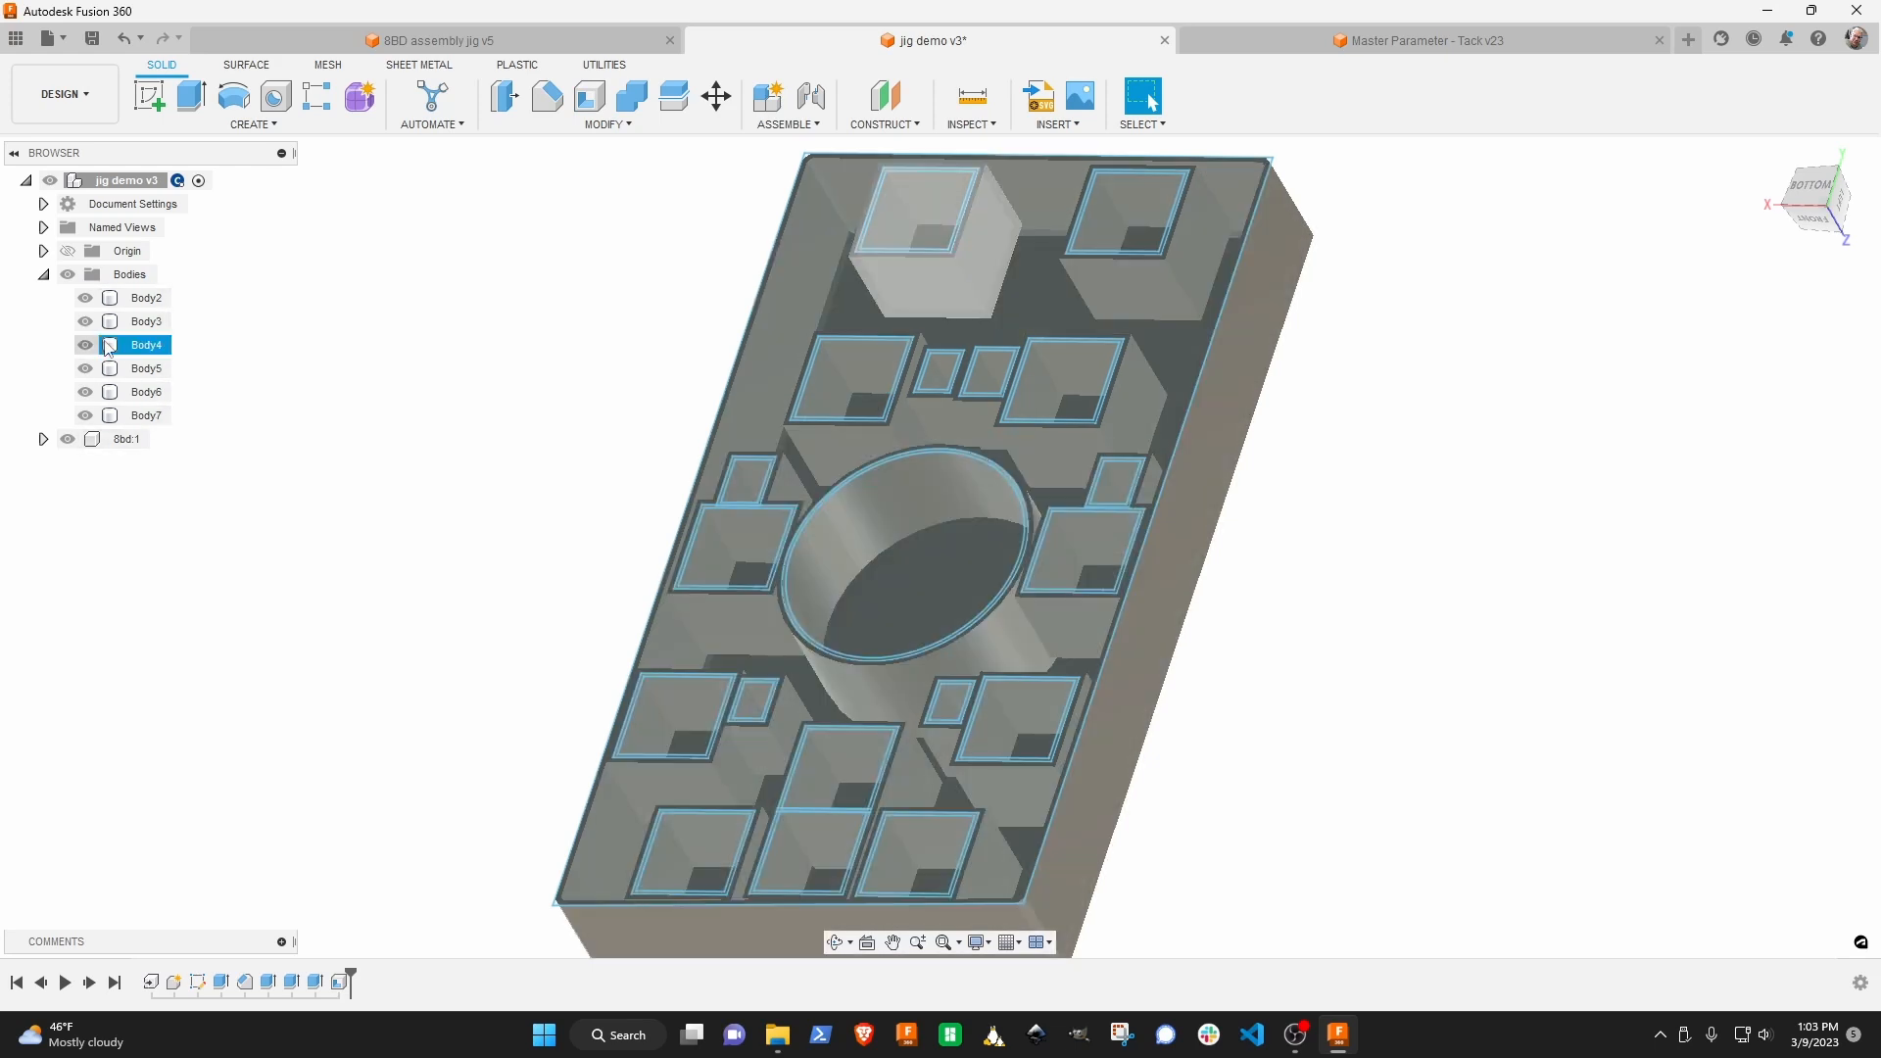
click(366, 327)
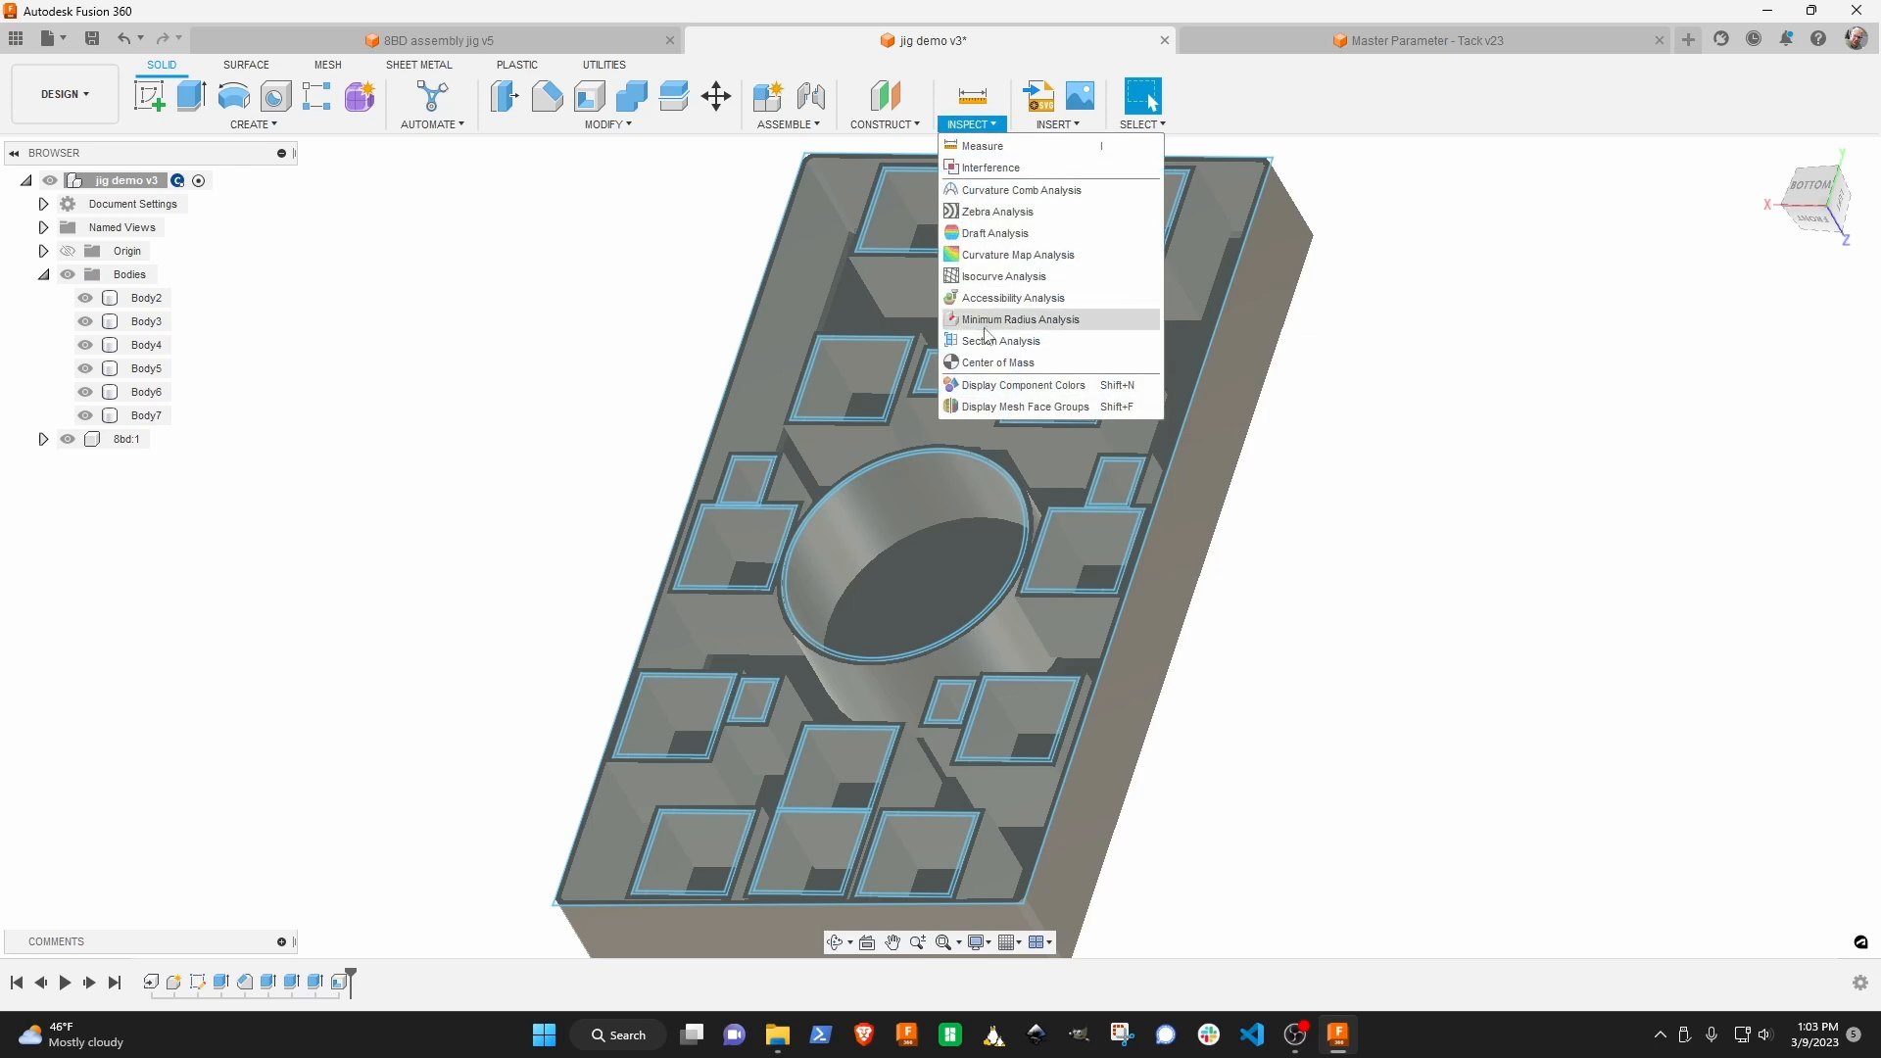
click(1000, 341)
click(1209, 520)
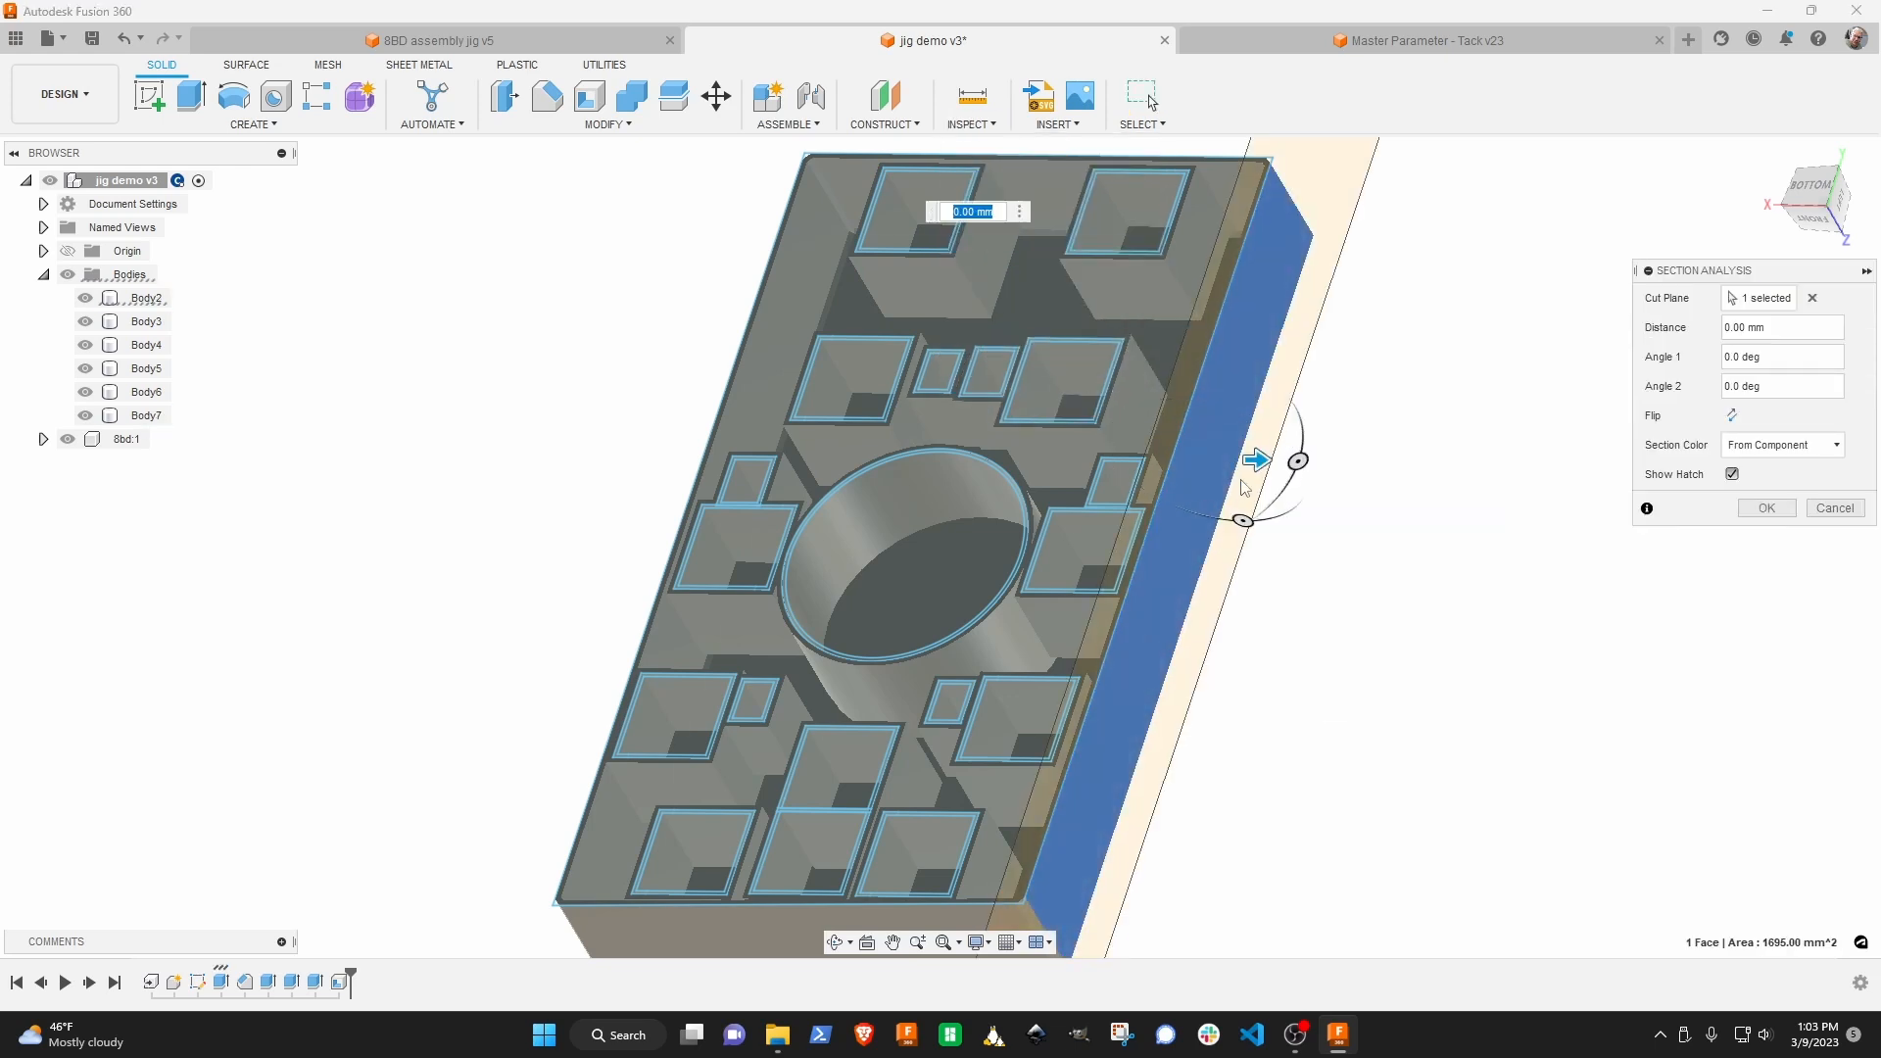
drag(1255, 460, 1186, 460)
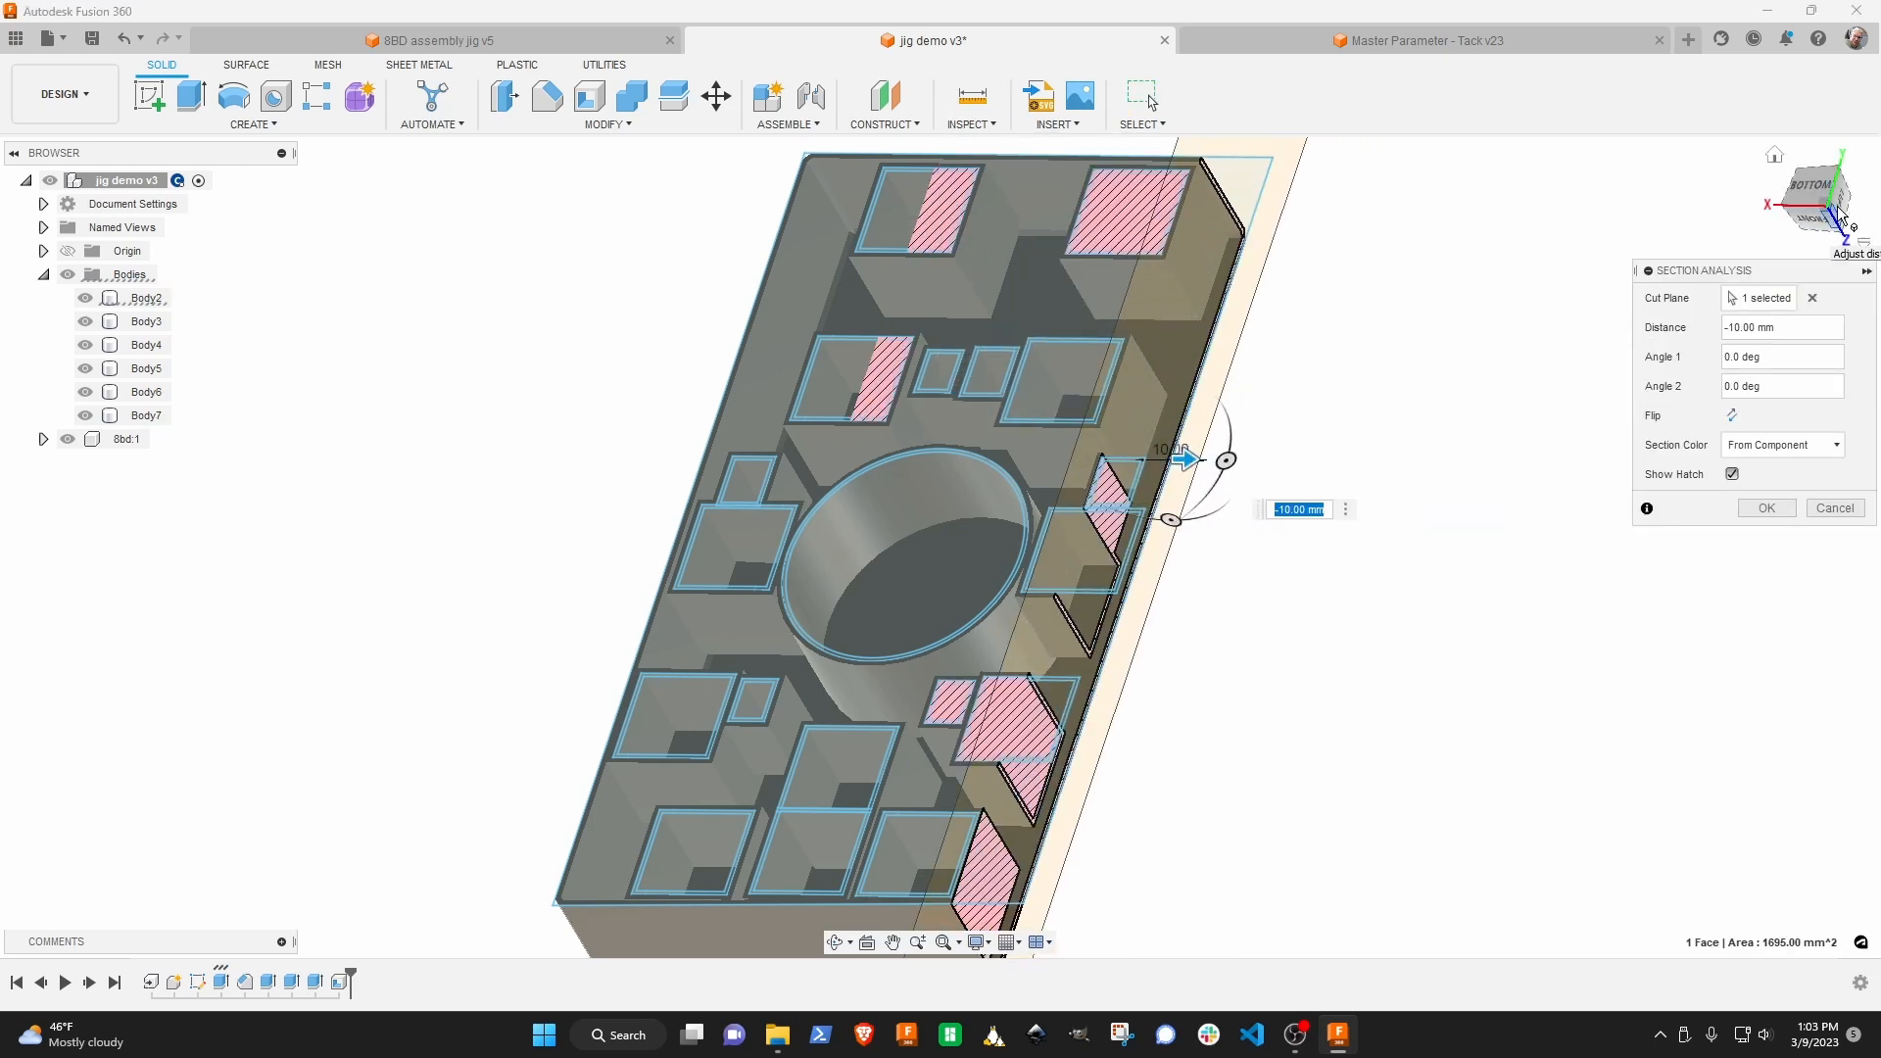
drag(1282, 509, 1226, 452)
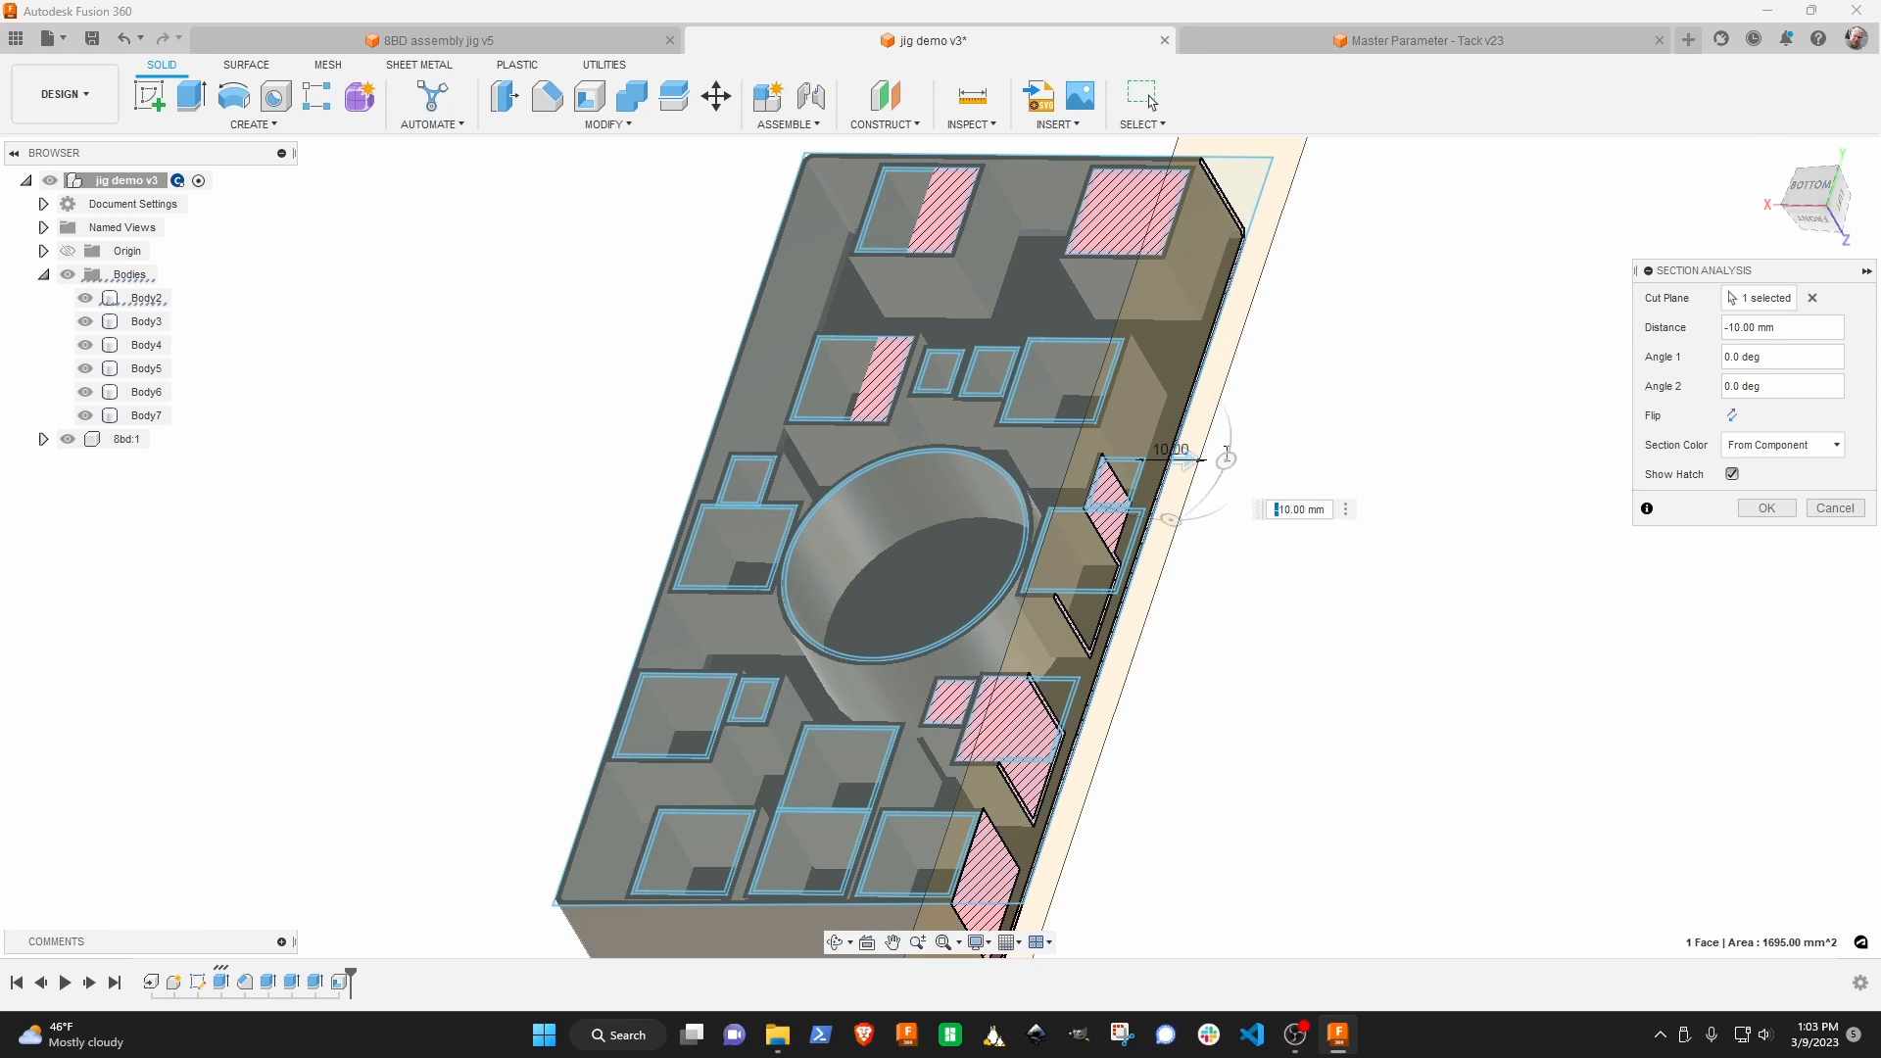
Move the section plane inward to -11.435 mm to examine the pocket walls, and bring it back out to 3 mm.
shift+middle_drag(1292, 483, 1188, 503)
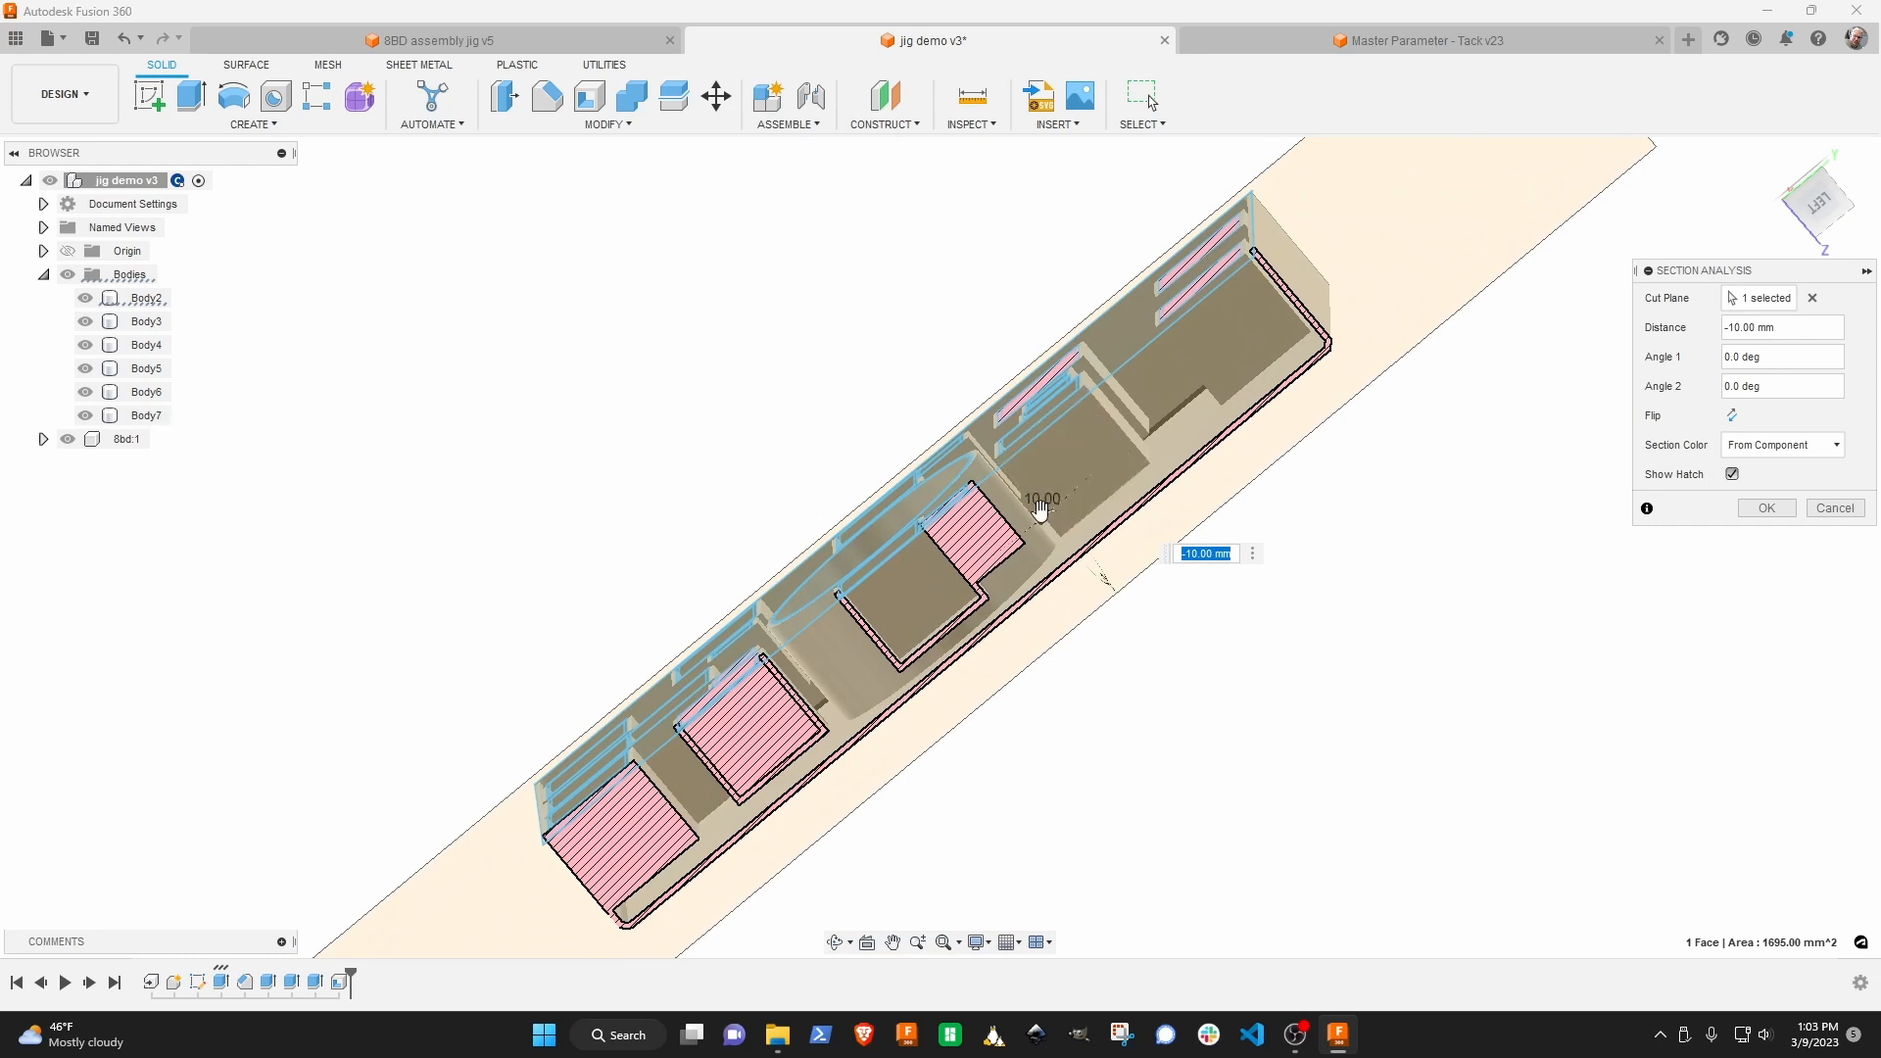
drag(1042, 517, 1031, 504)
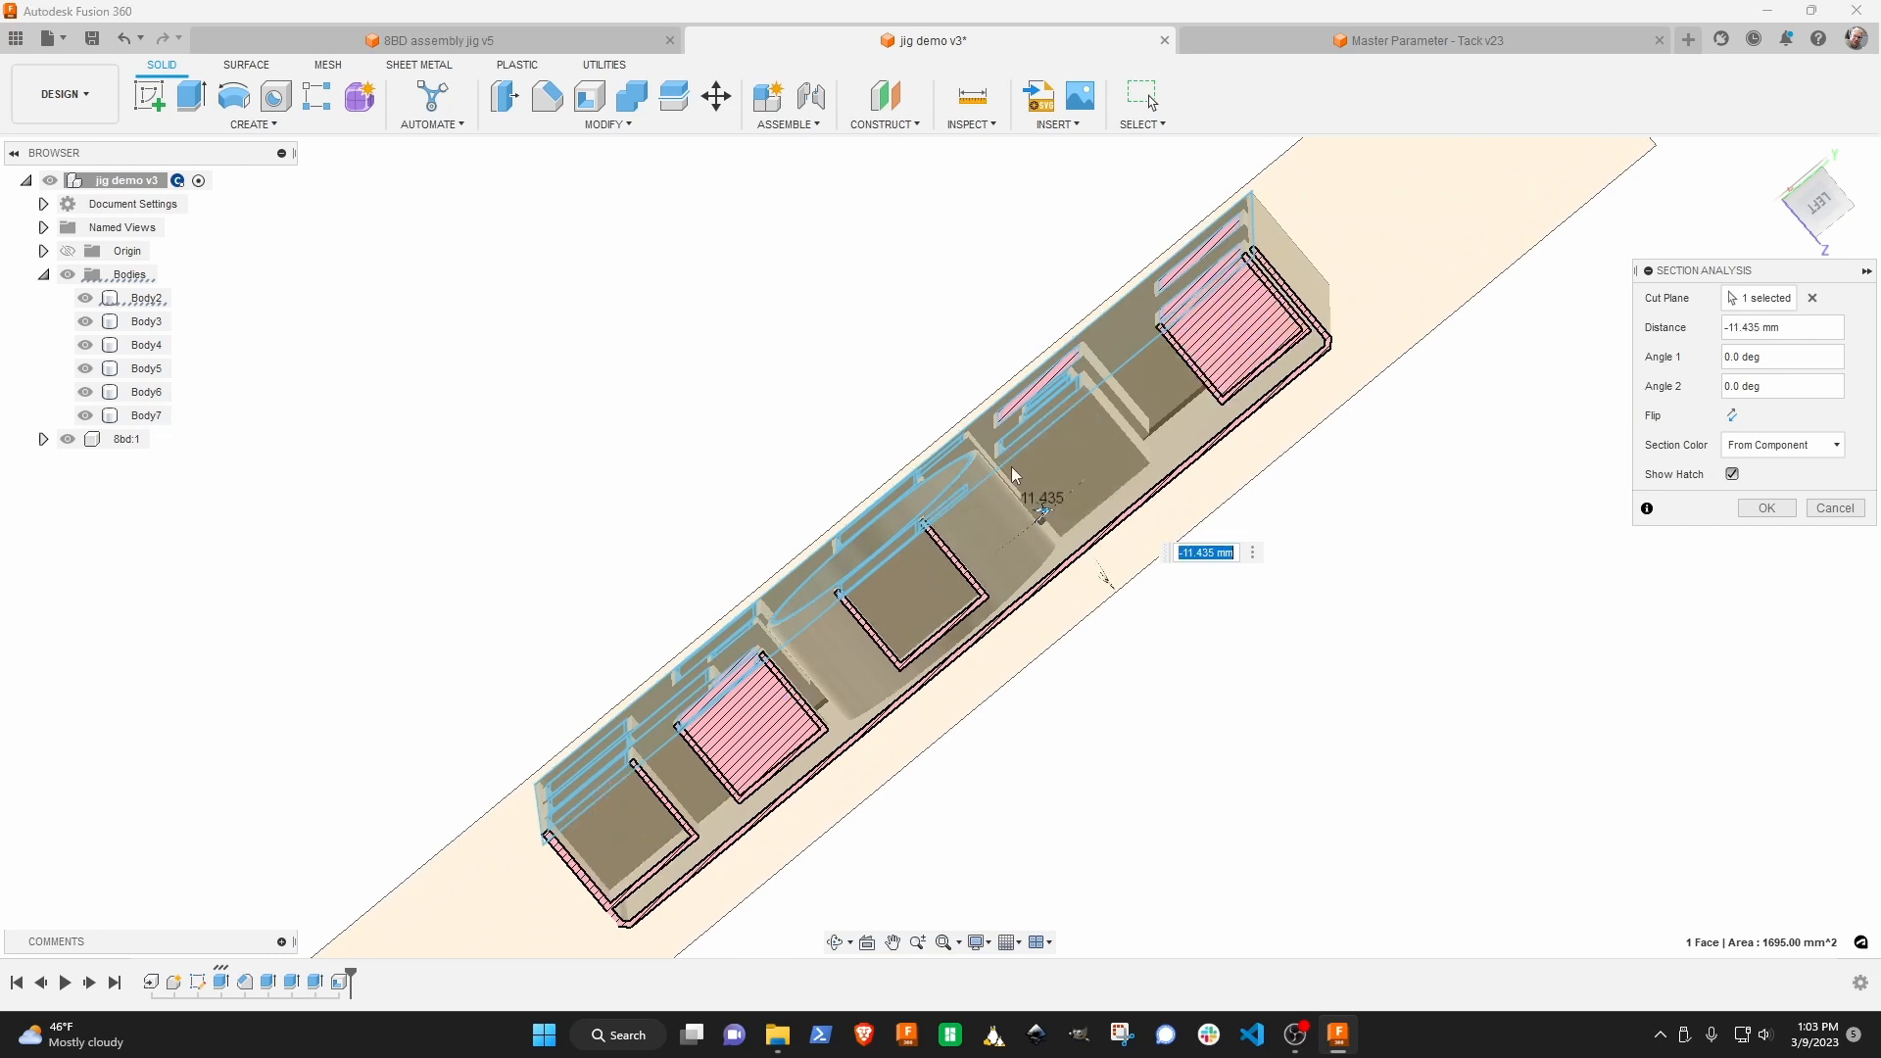
shift+middle_drag(1013, 471, 1102, 537)
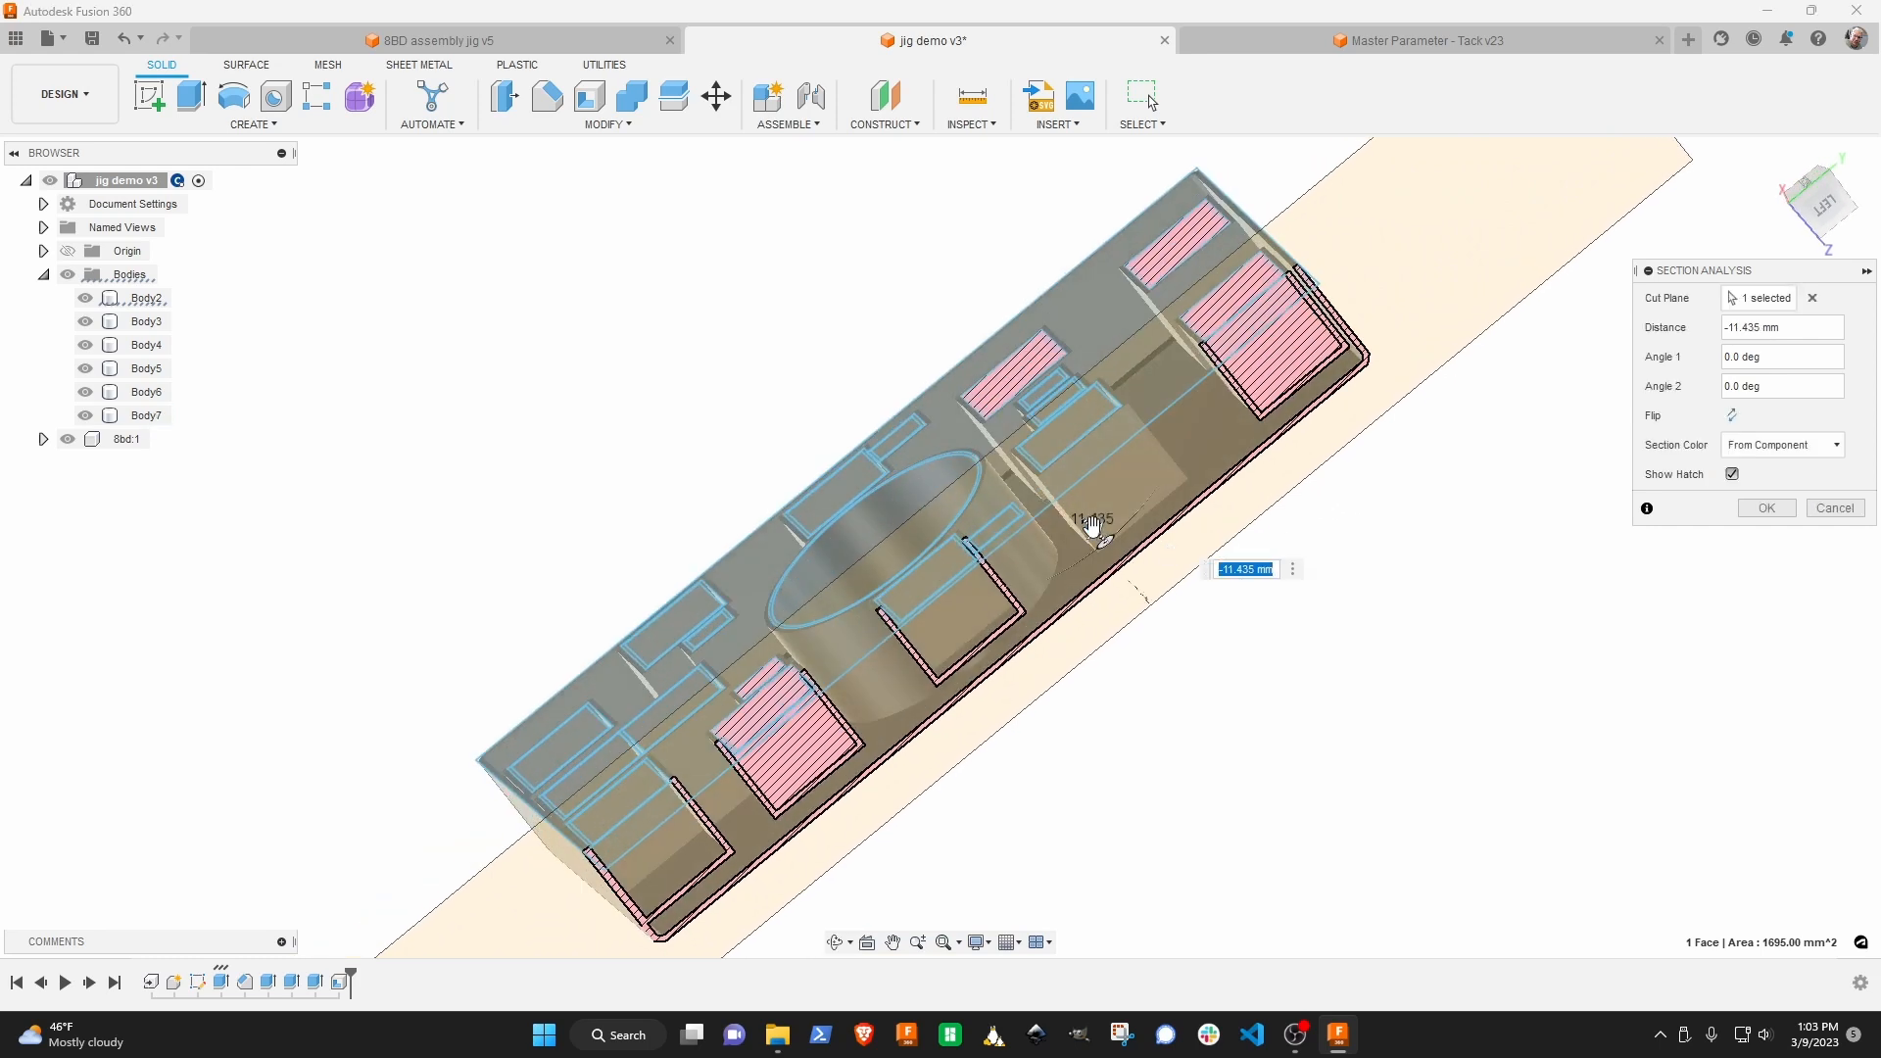
mouse_move(1087, 529)
mouse_down()
mouse_move(1026, 468)
mouse_move(1167, 597)
mouse_move(1034, 481)
mouse_move(1113, 542)
mouse_up()
shift+middle_drag(1113, 542, 1013, 408)
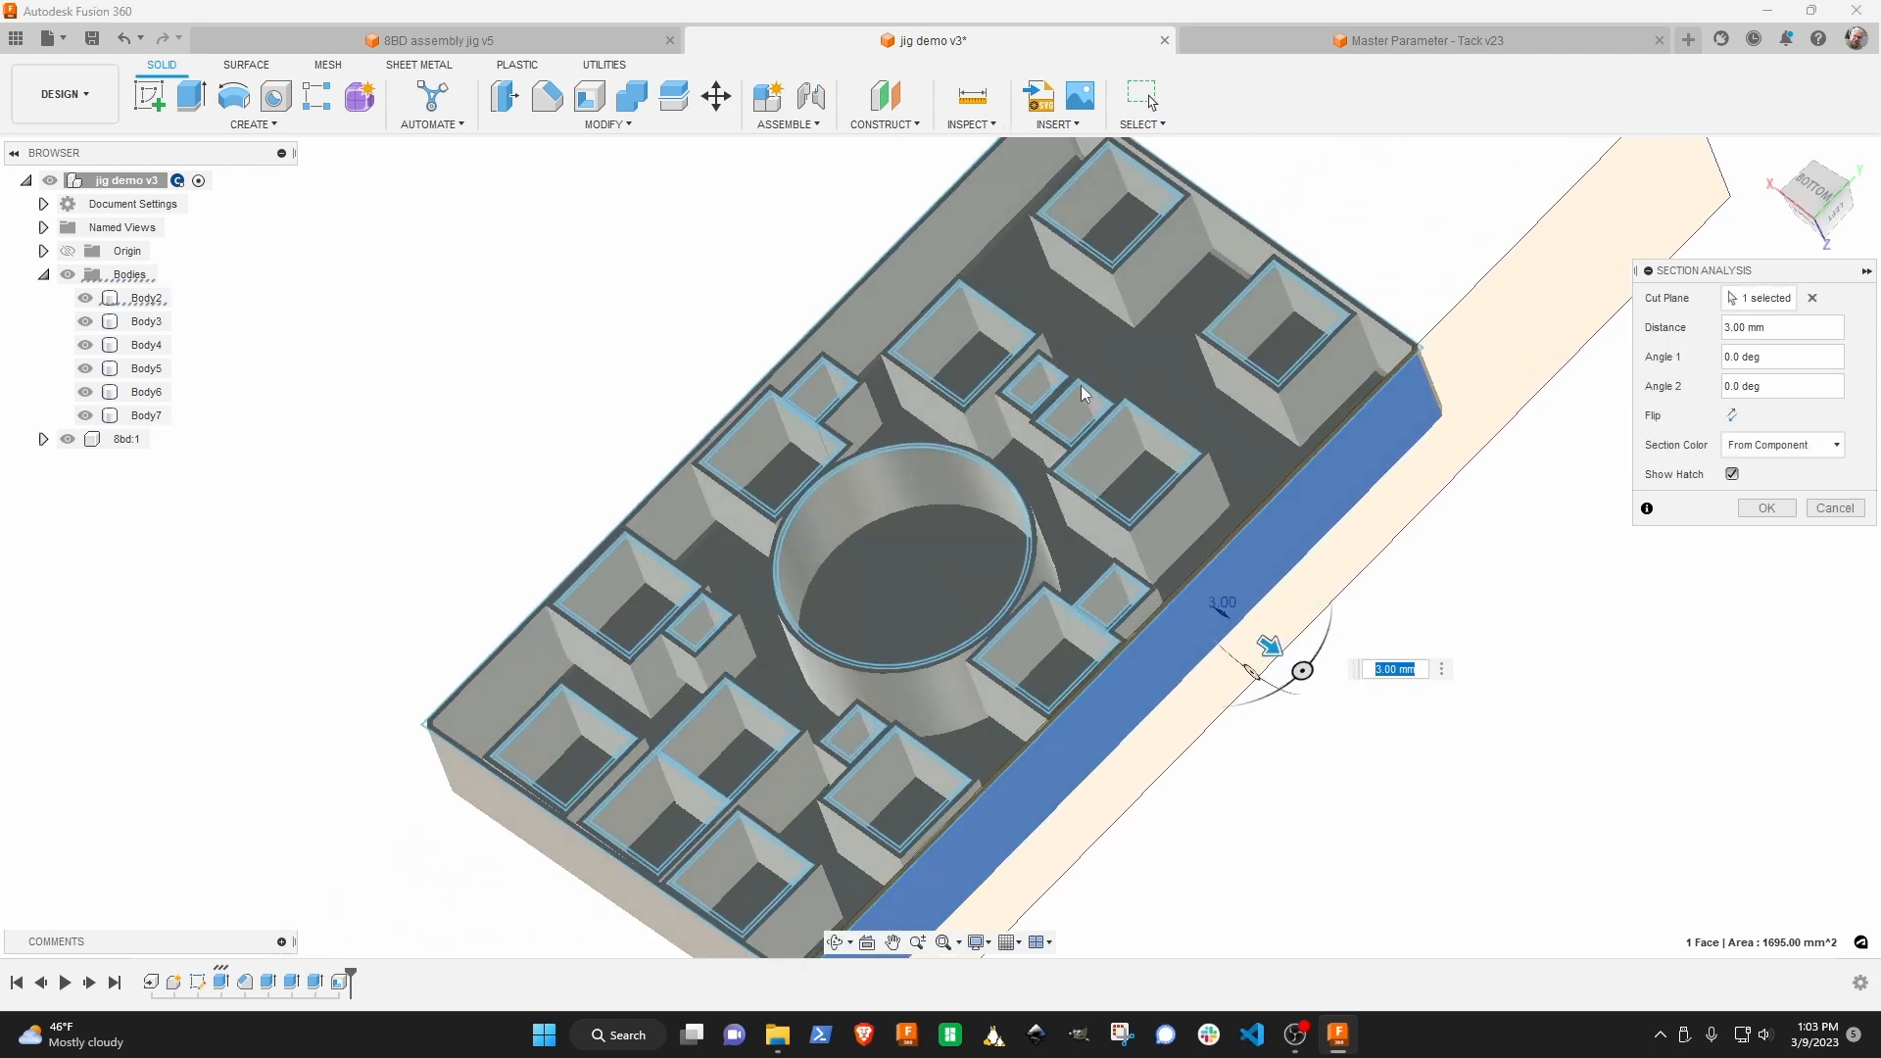
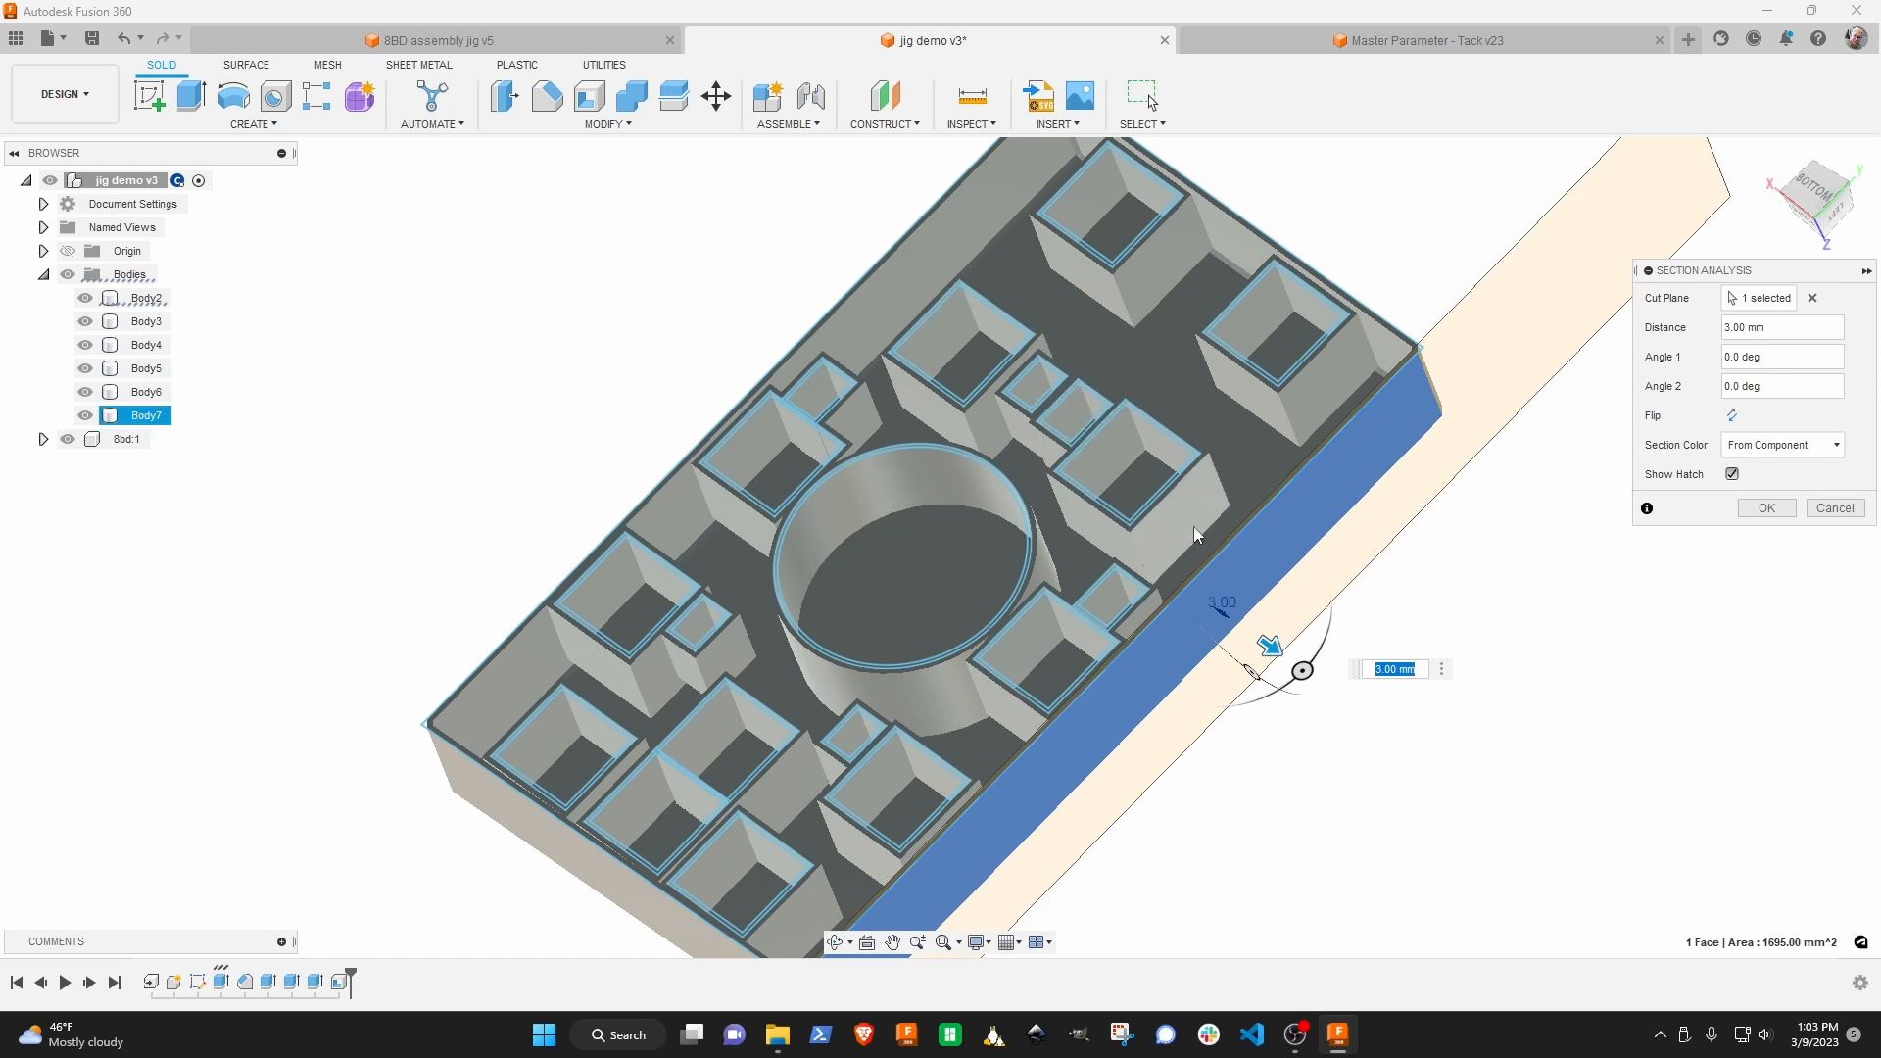
Move the section plane through the pockets to -20 mm to examine the shelled walls, and cancel the section analysis.
drag(1266, 645, 1231, 615)
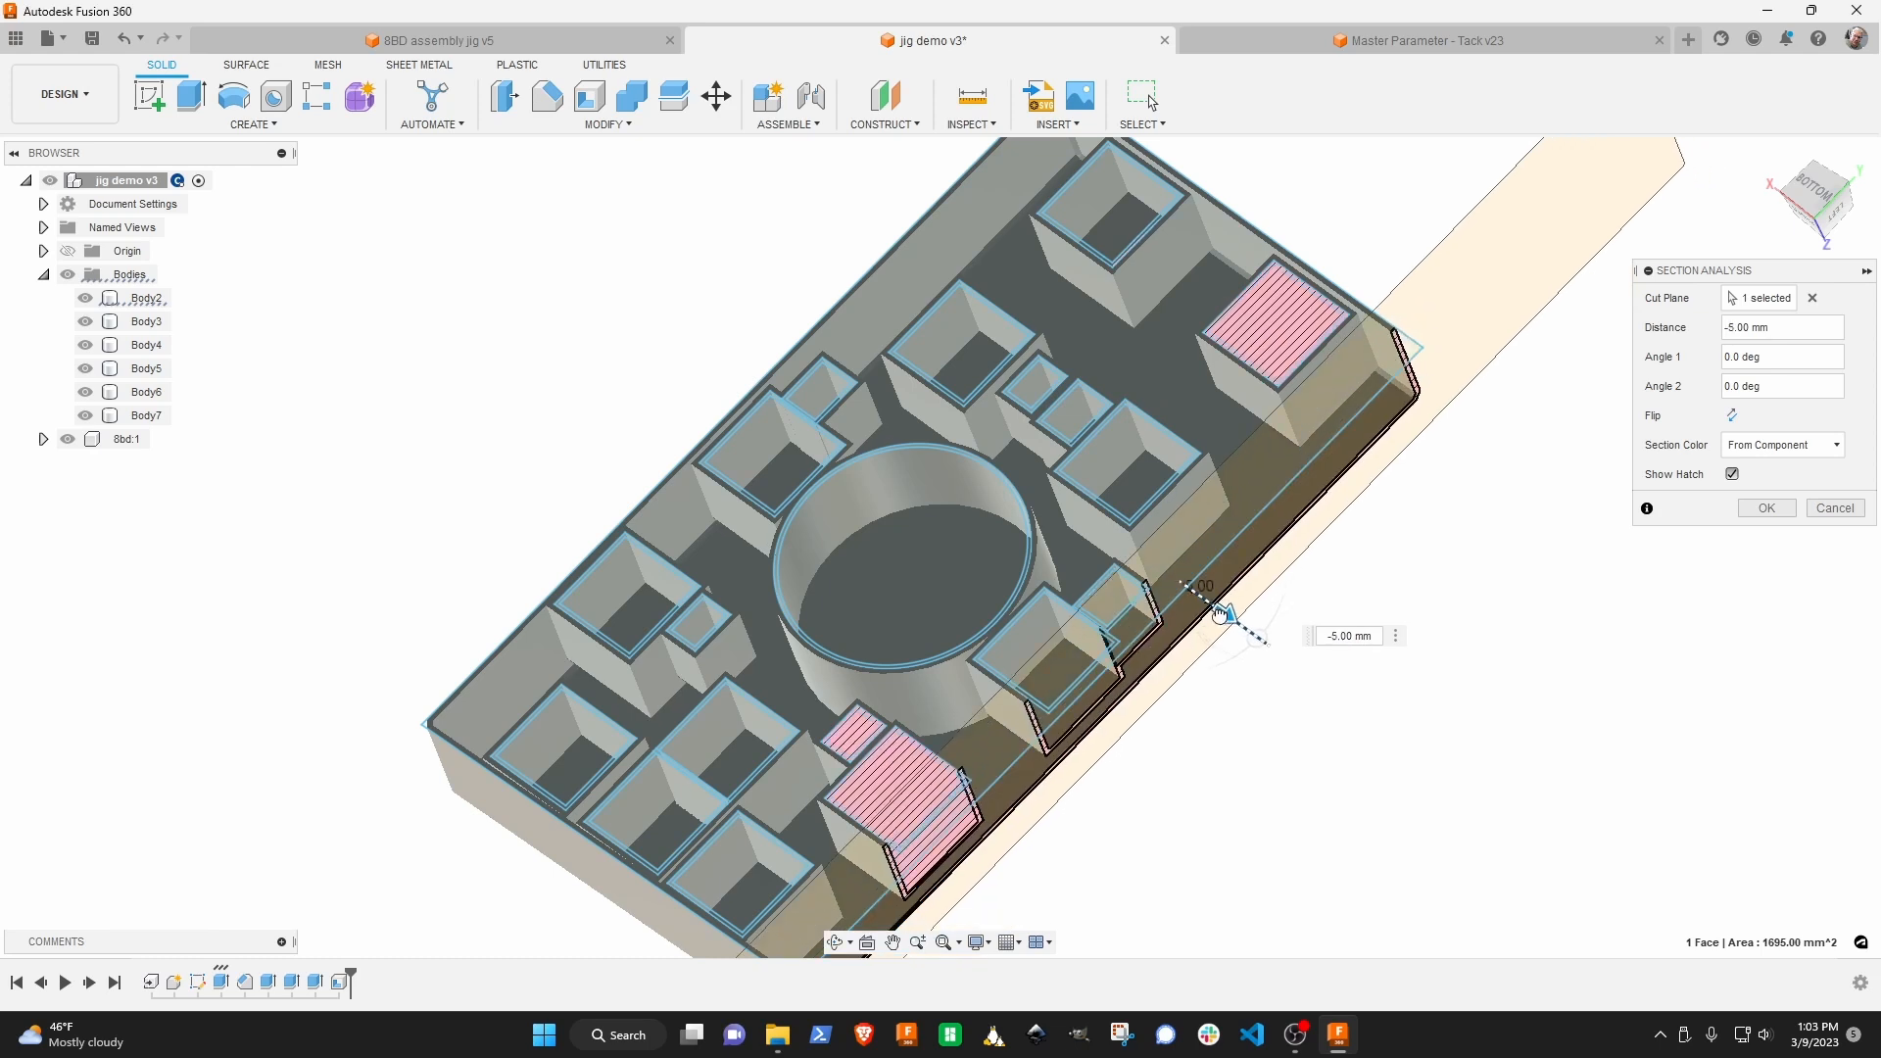
shift+middle_drag(1220, 627, 1114, 526)
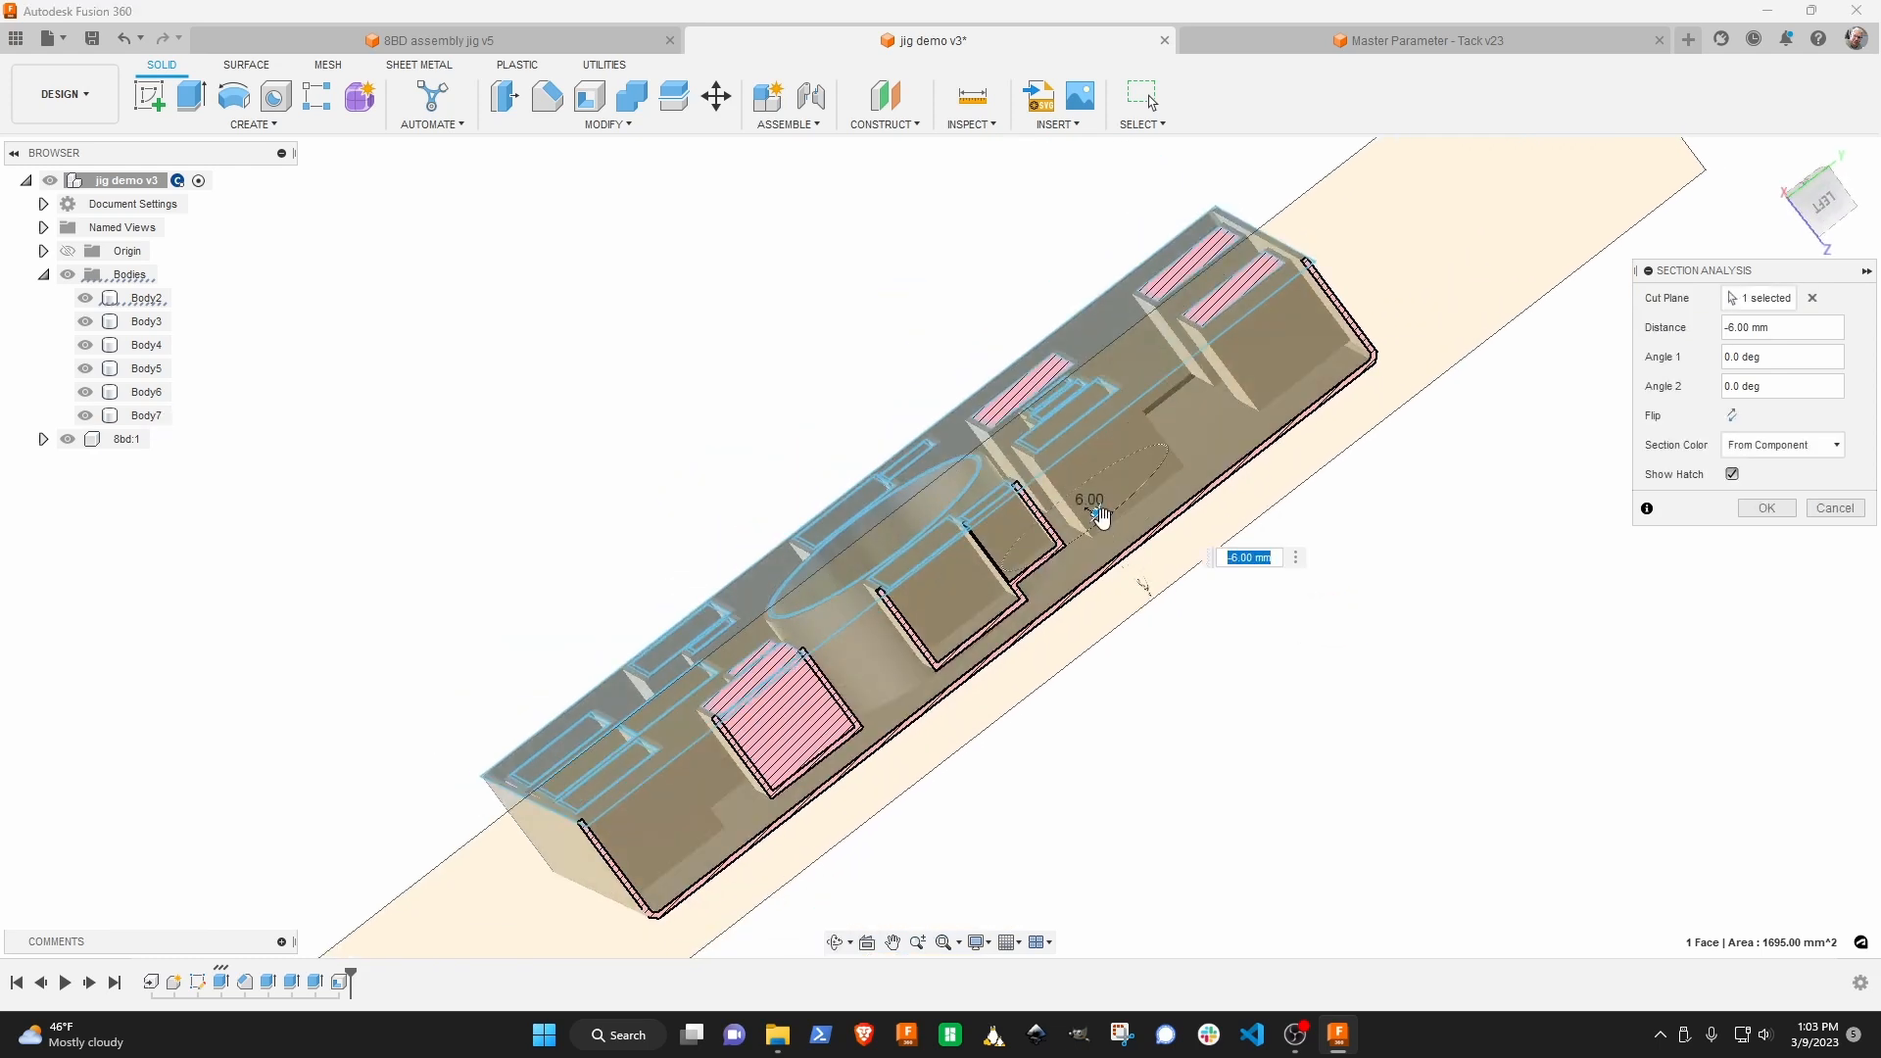
drag(1095, 511, 1080, 500)
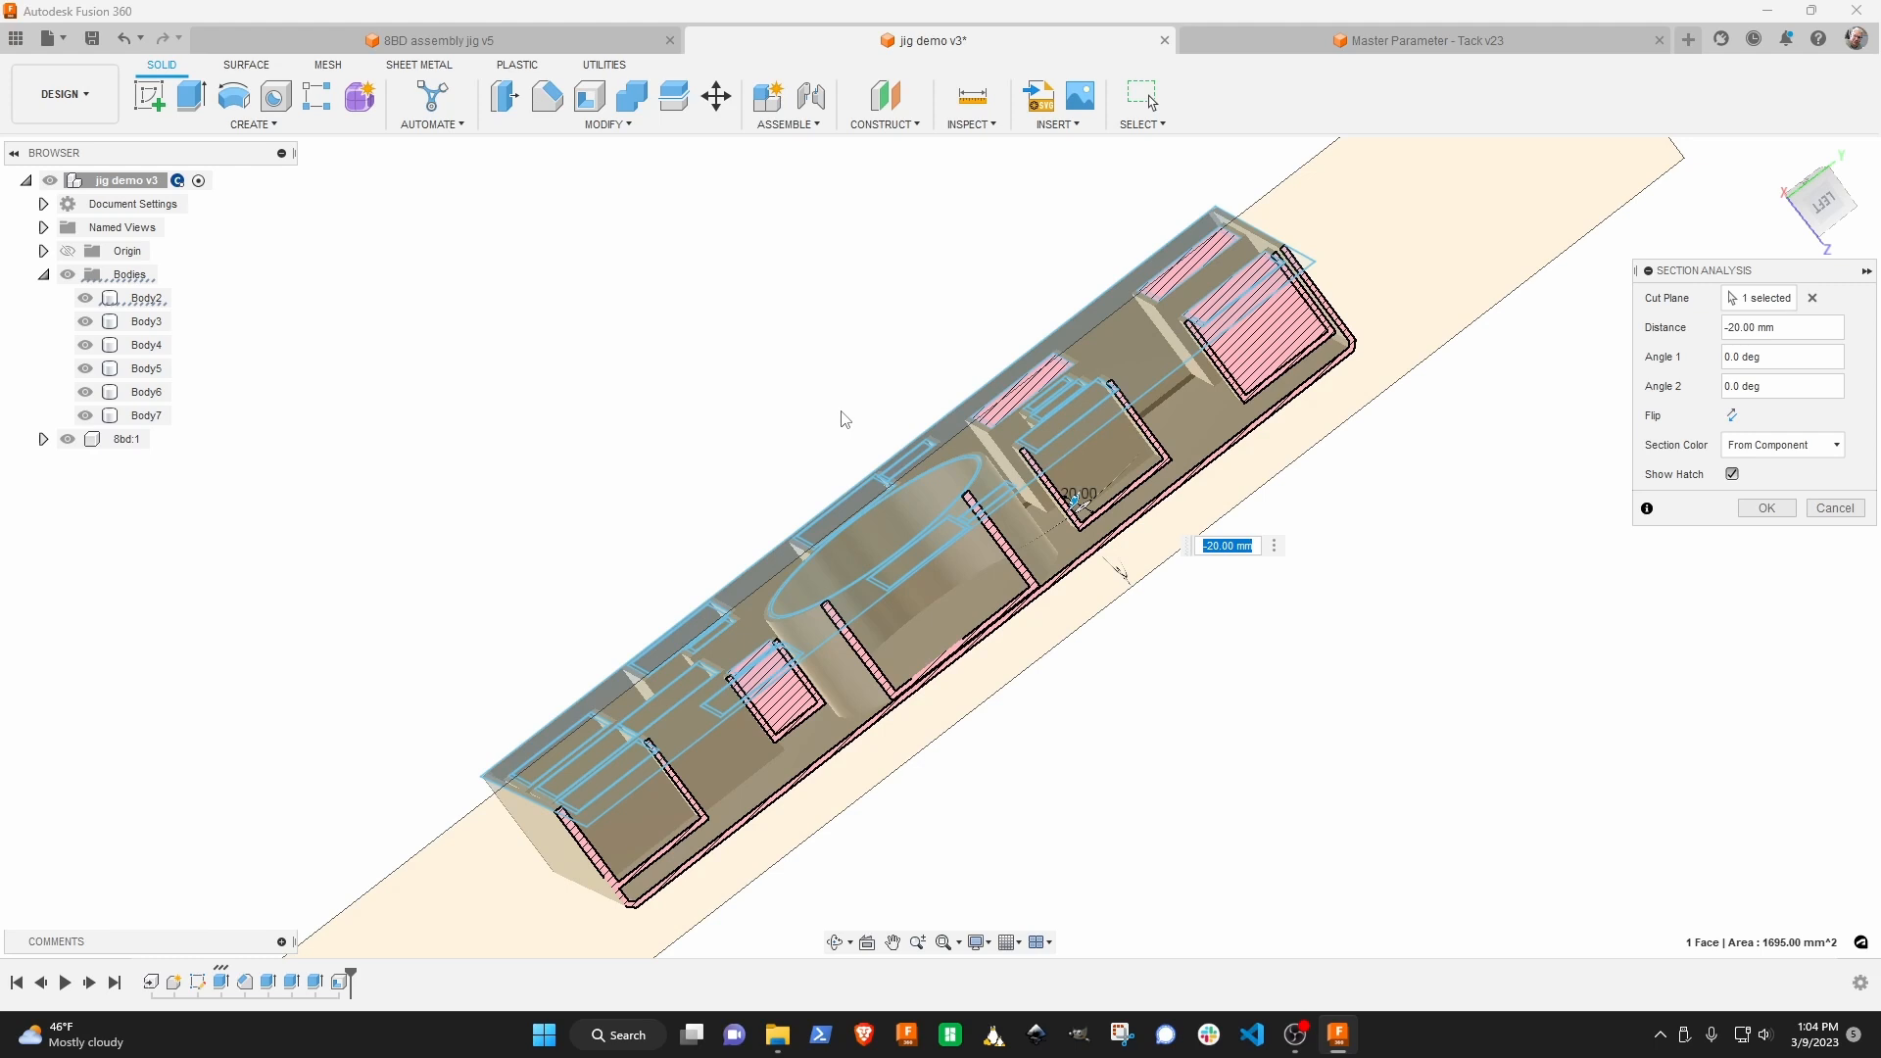
shift+middle_drag(795, 408, 1245, 564)
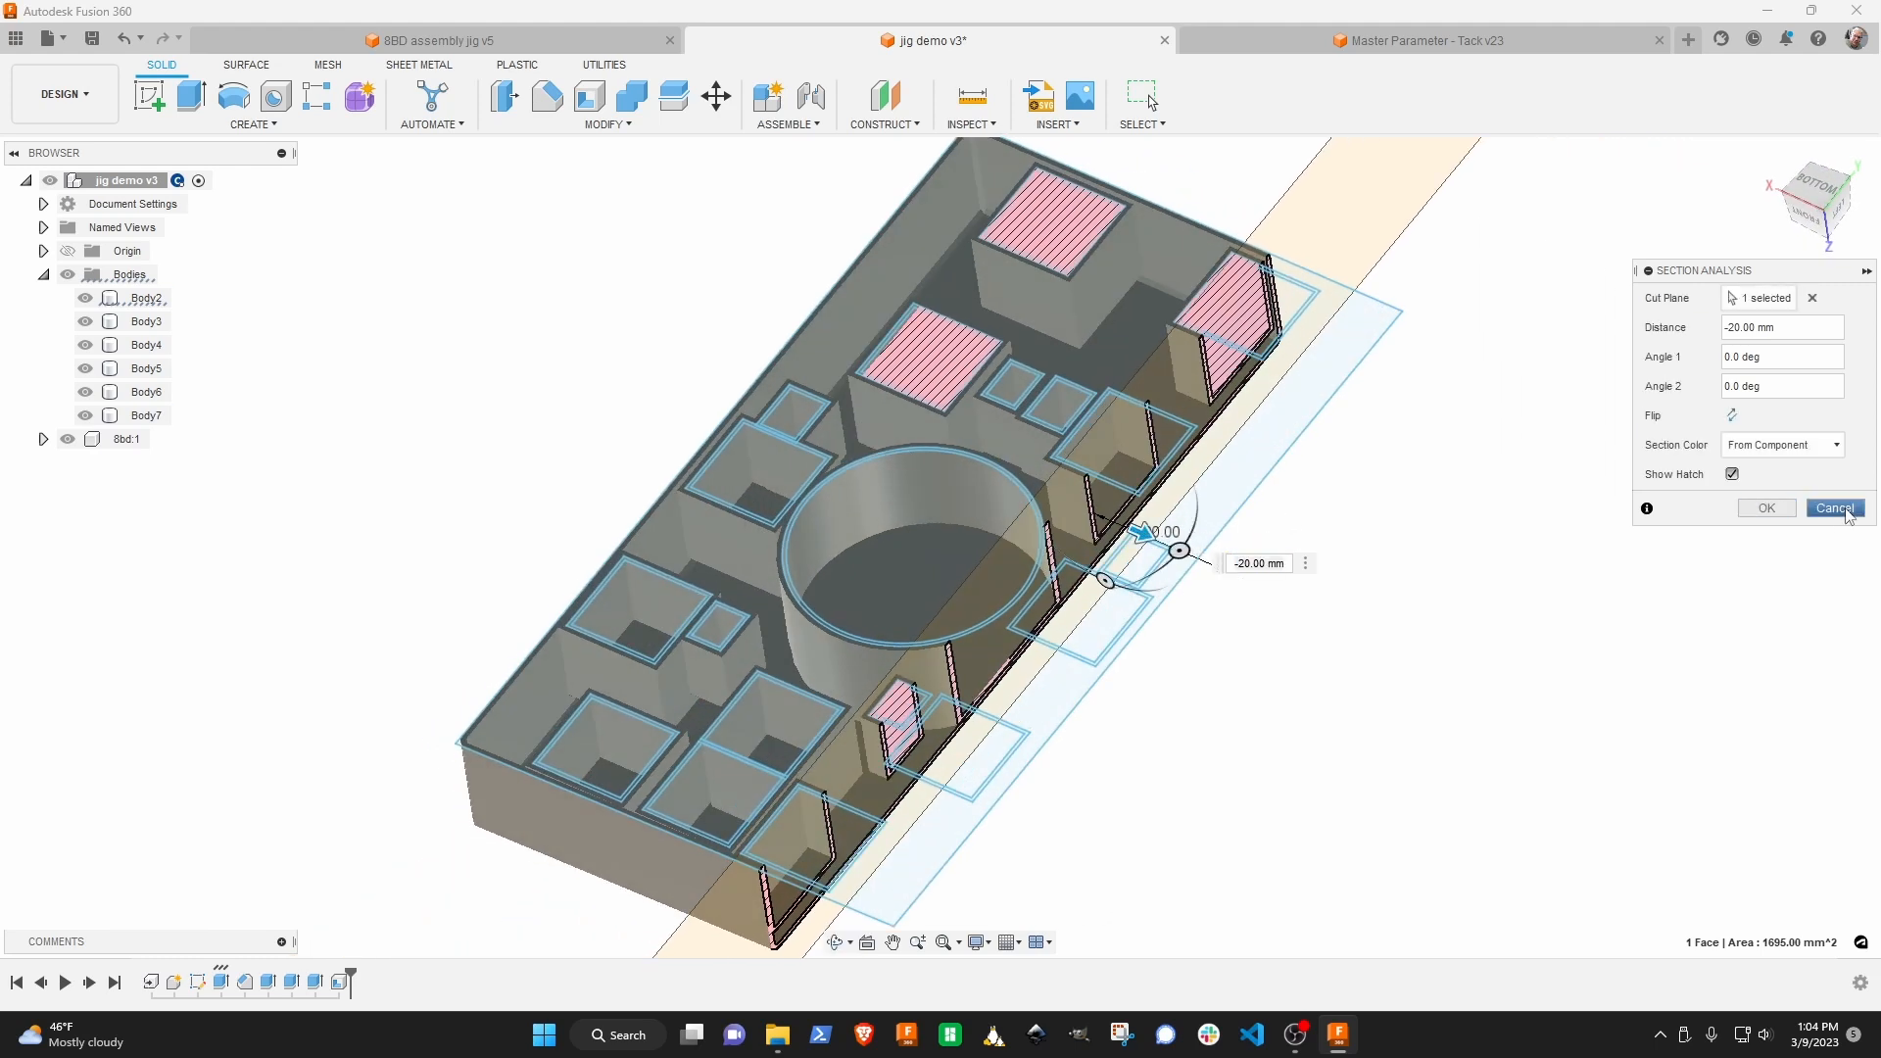
click(1814, 513)
shift+middle_drag(1572, 637, 1361, 399)
click(963, 563)
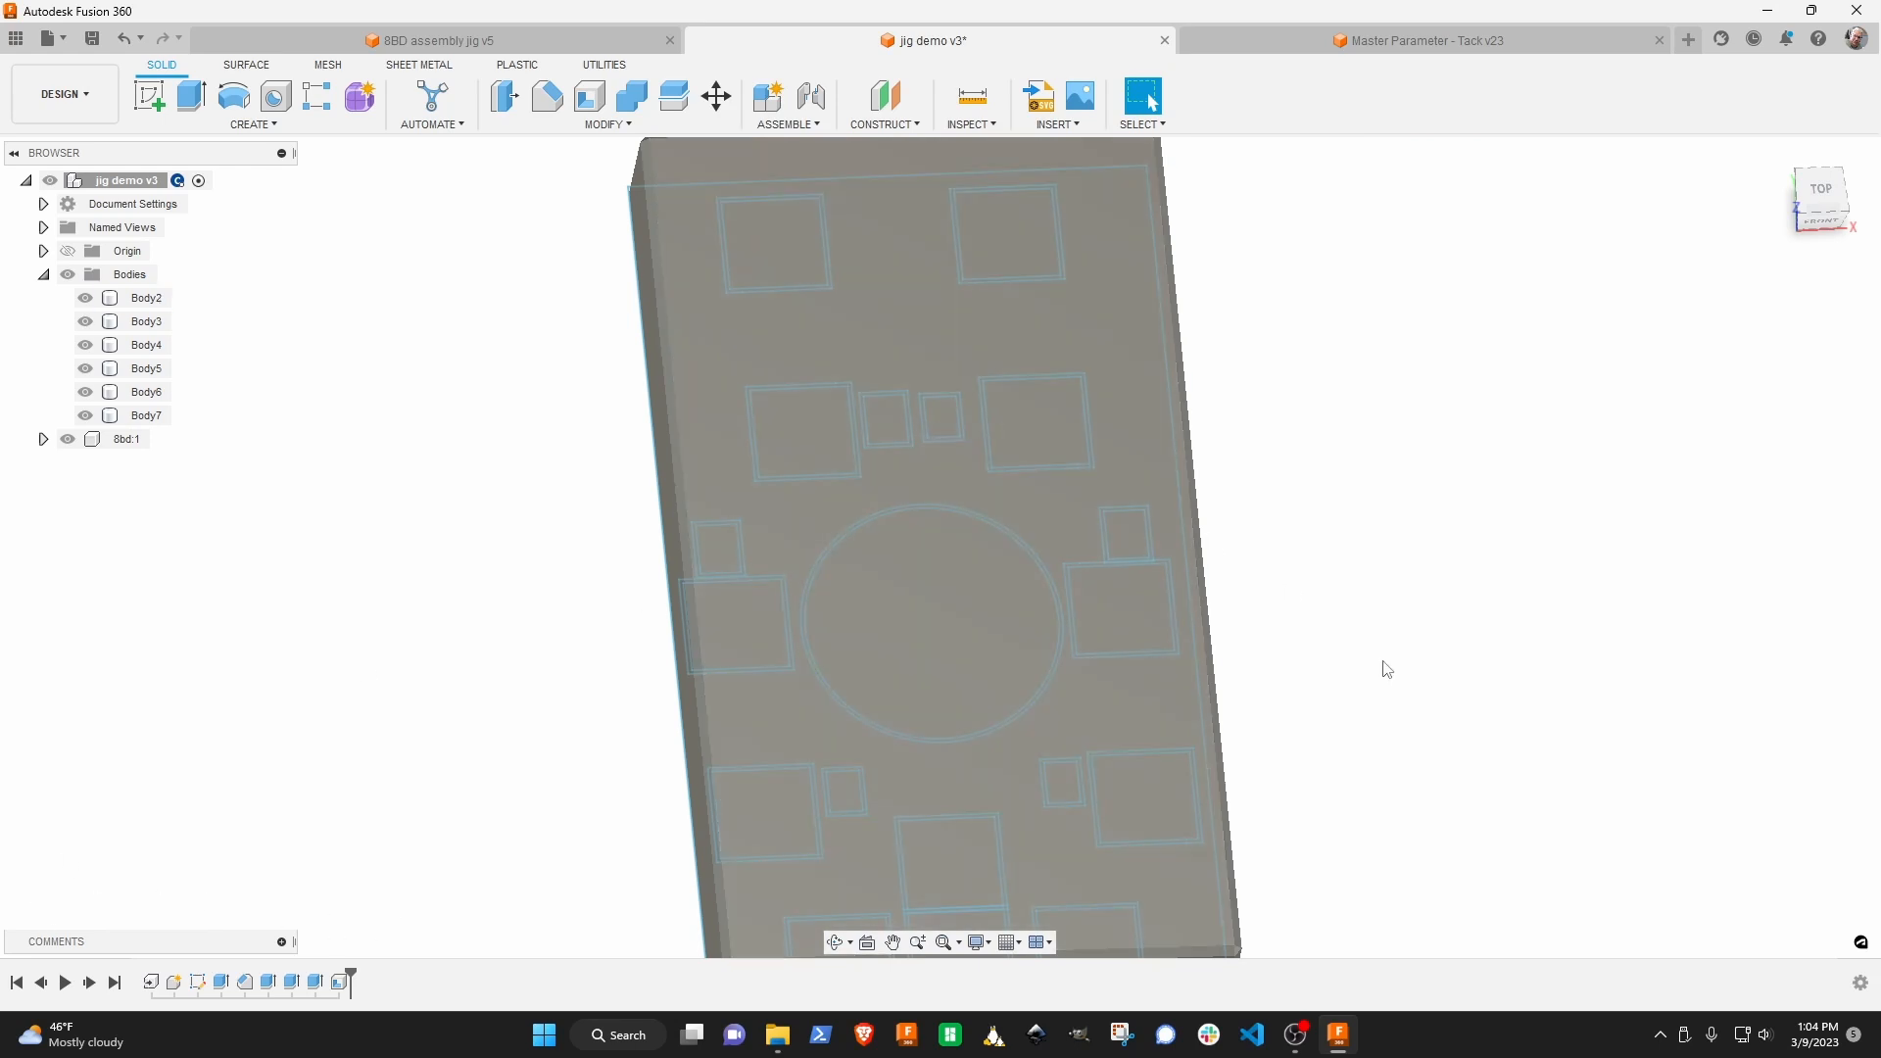
mouse_move(1385, 663)
shift+middle_down()
mouse_move(1314, 706)
mouse_move(1082, 642)
shift+middle_up()
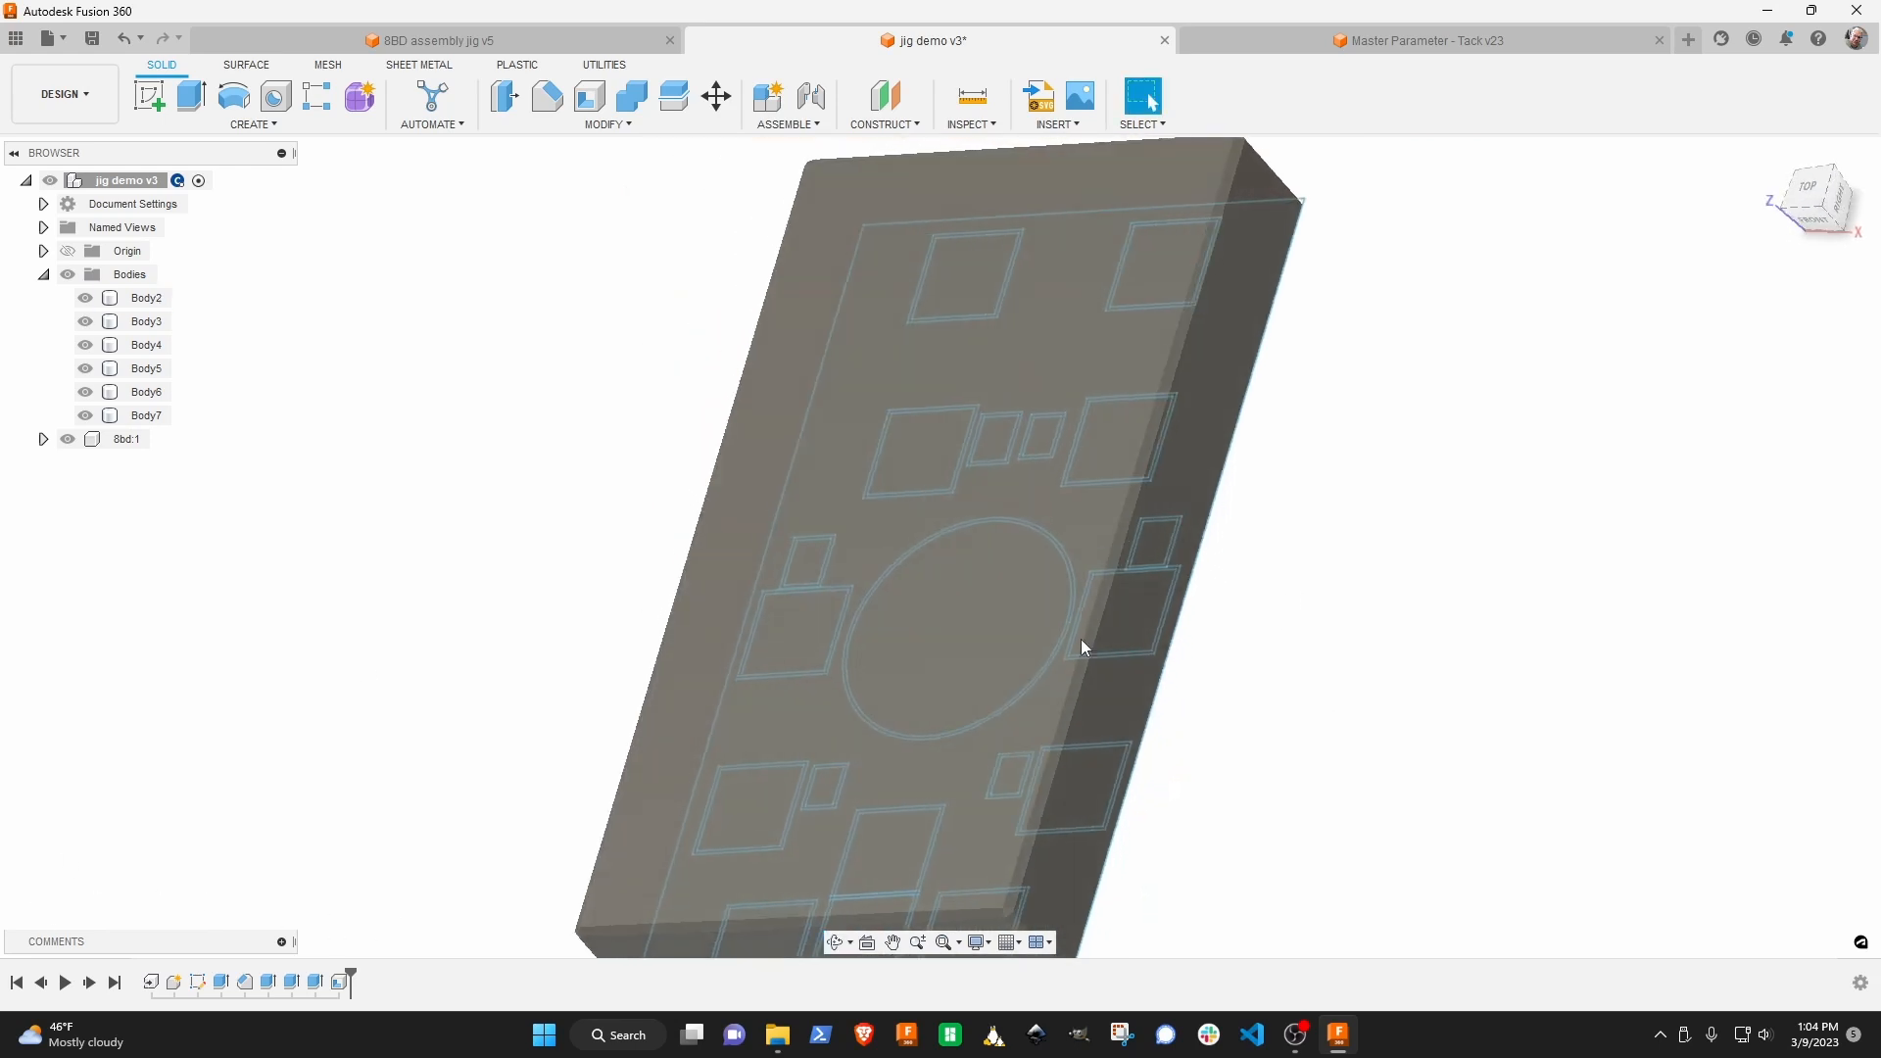
Start a sketch on the block's large unpocketed face and add the text 8DB in a text frame spanning that face.
click(152, 103)
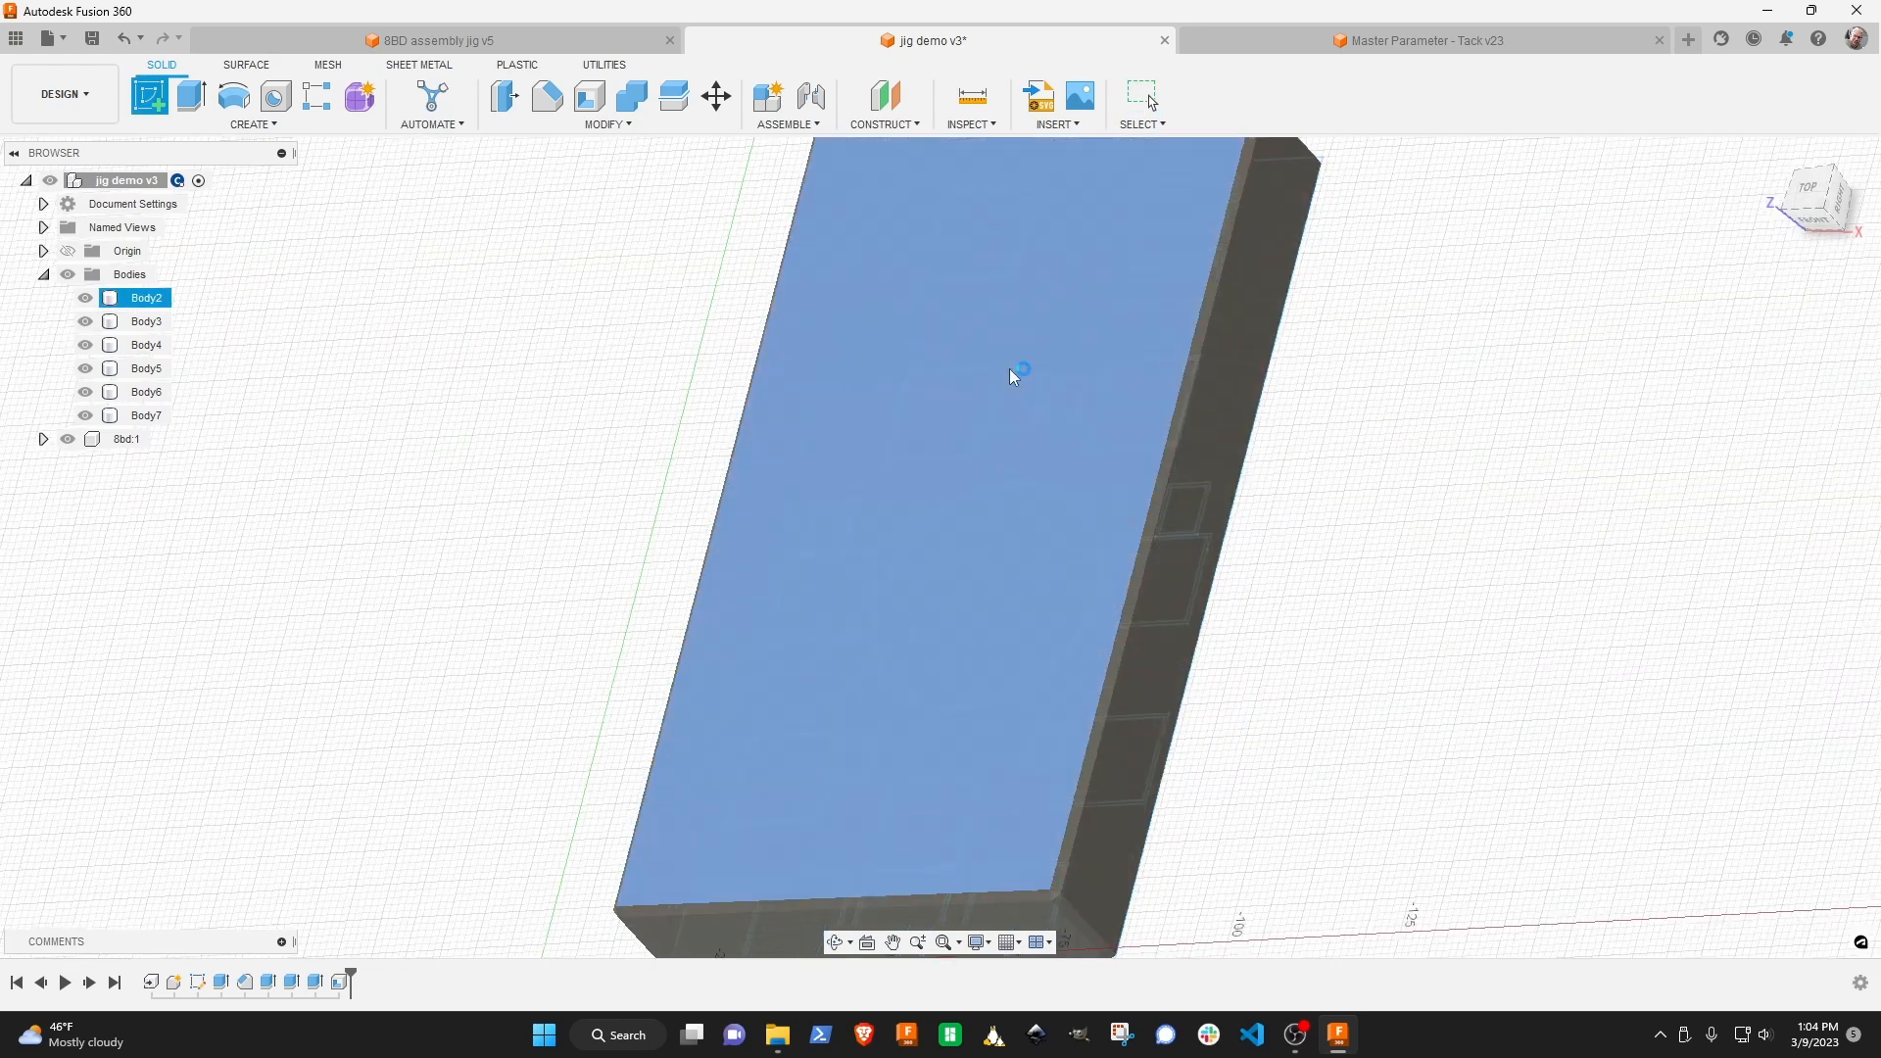
click(1012, 372)
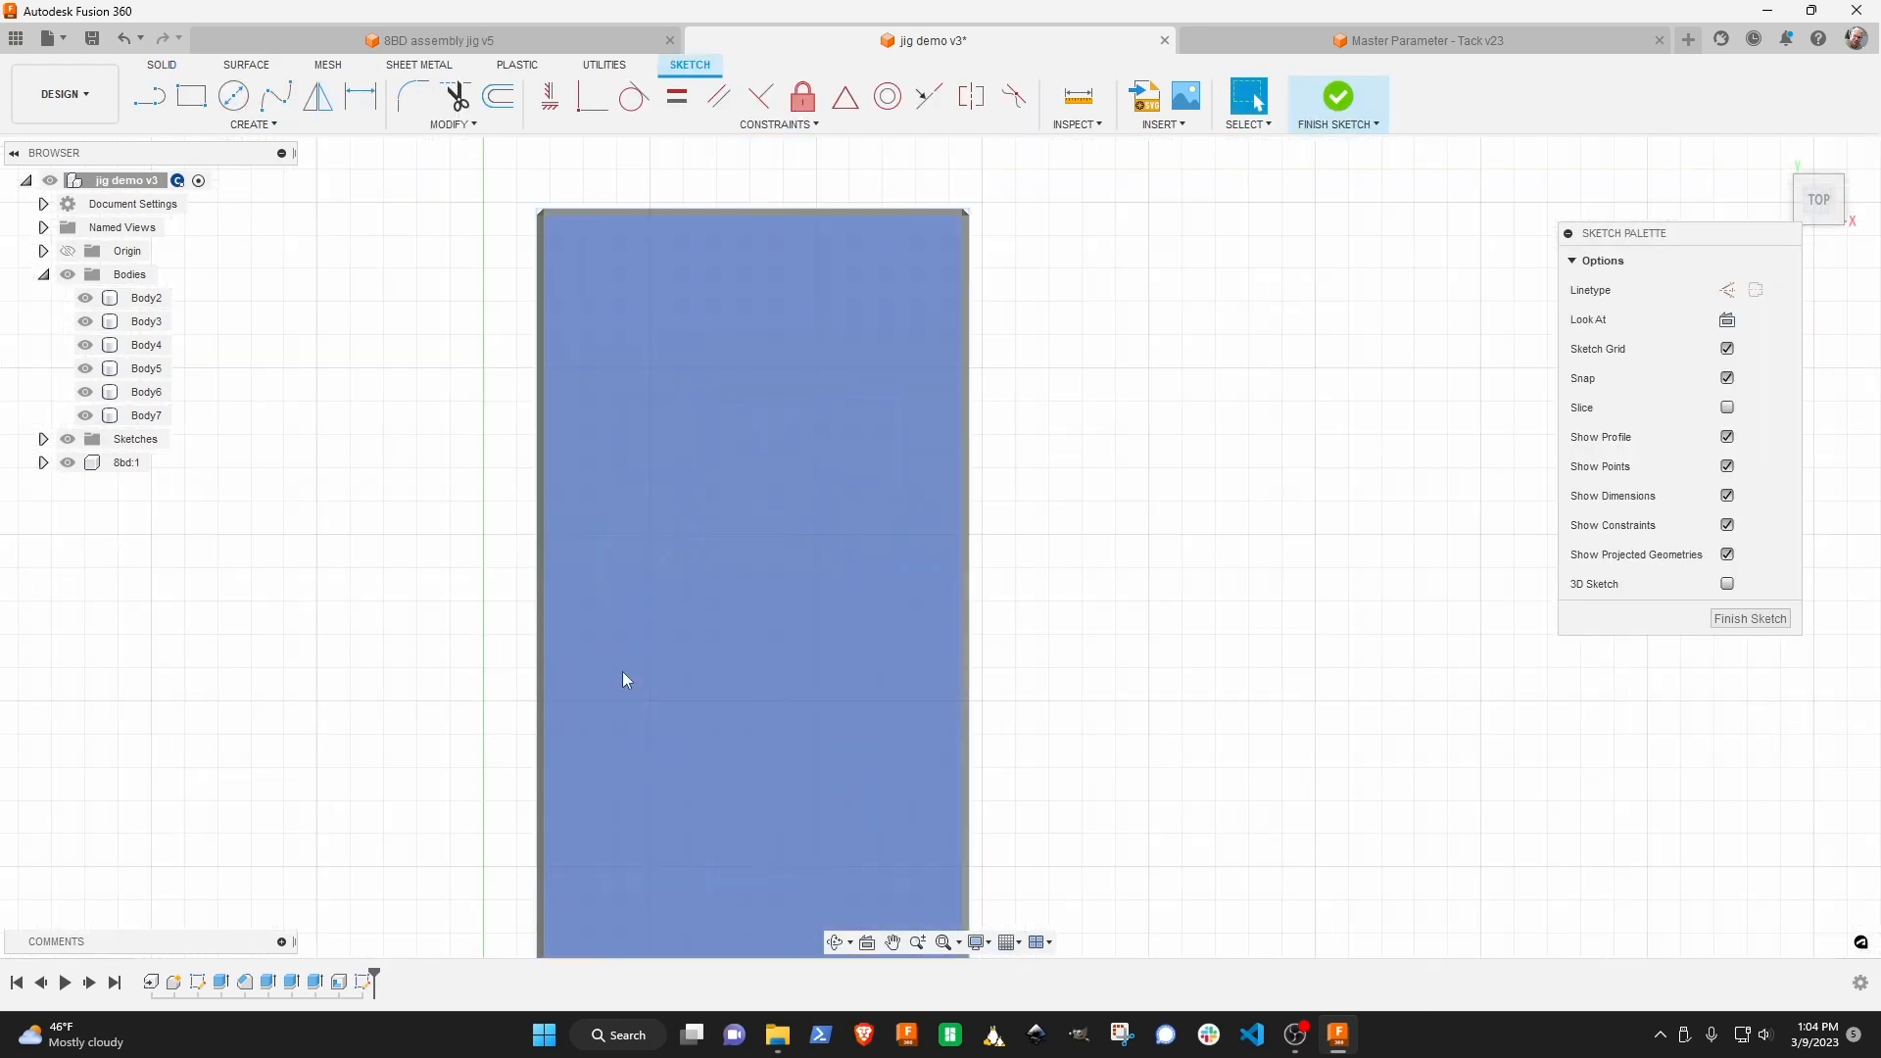
click(262, 133)
click(244, 374)
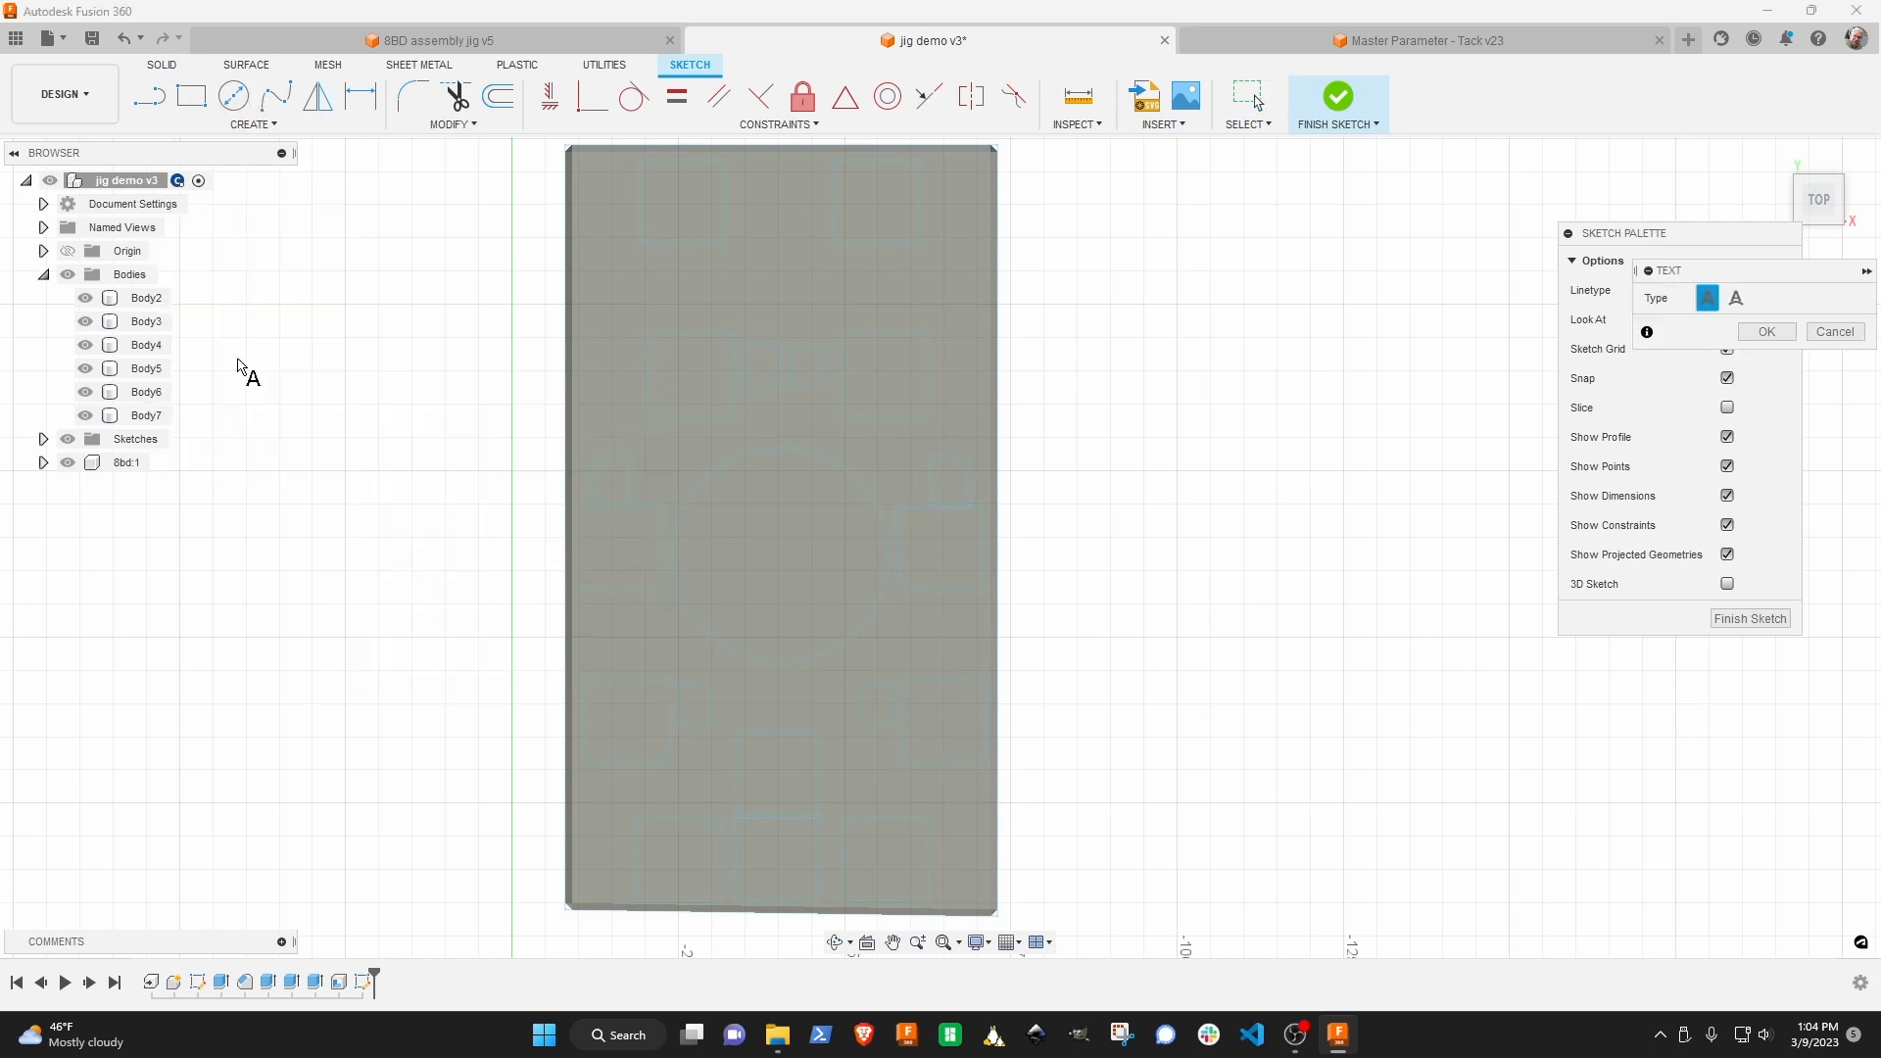
click(571, 150)
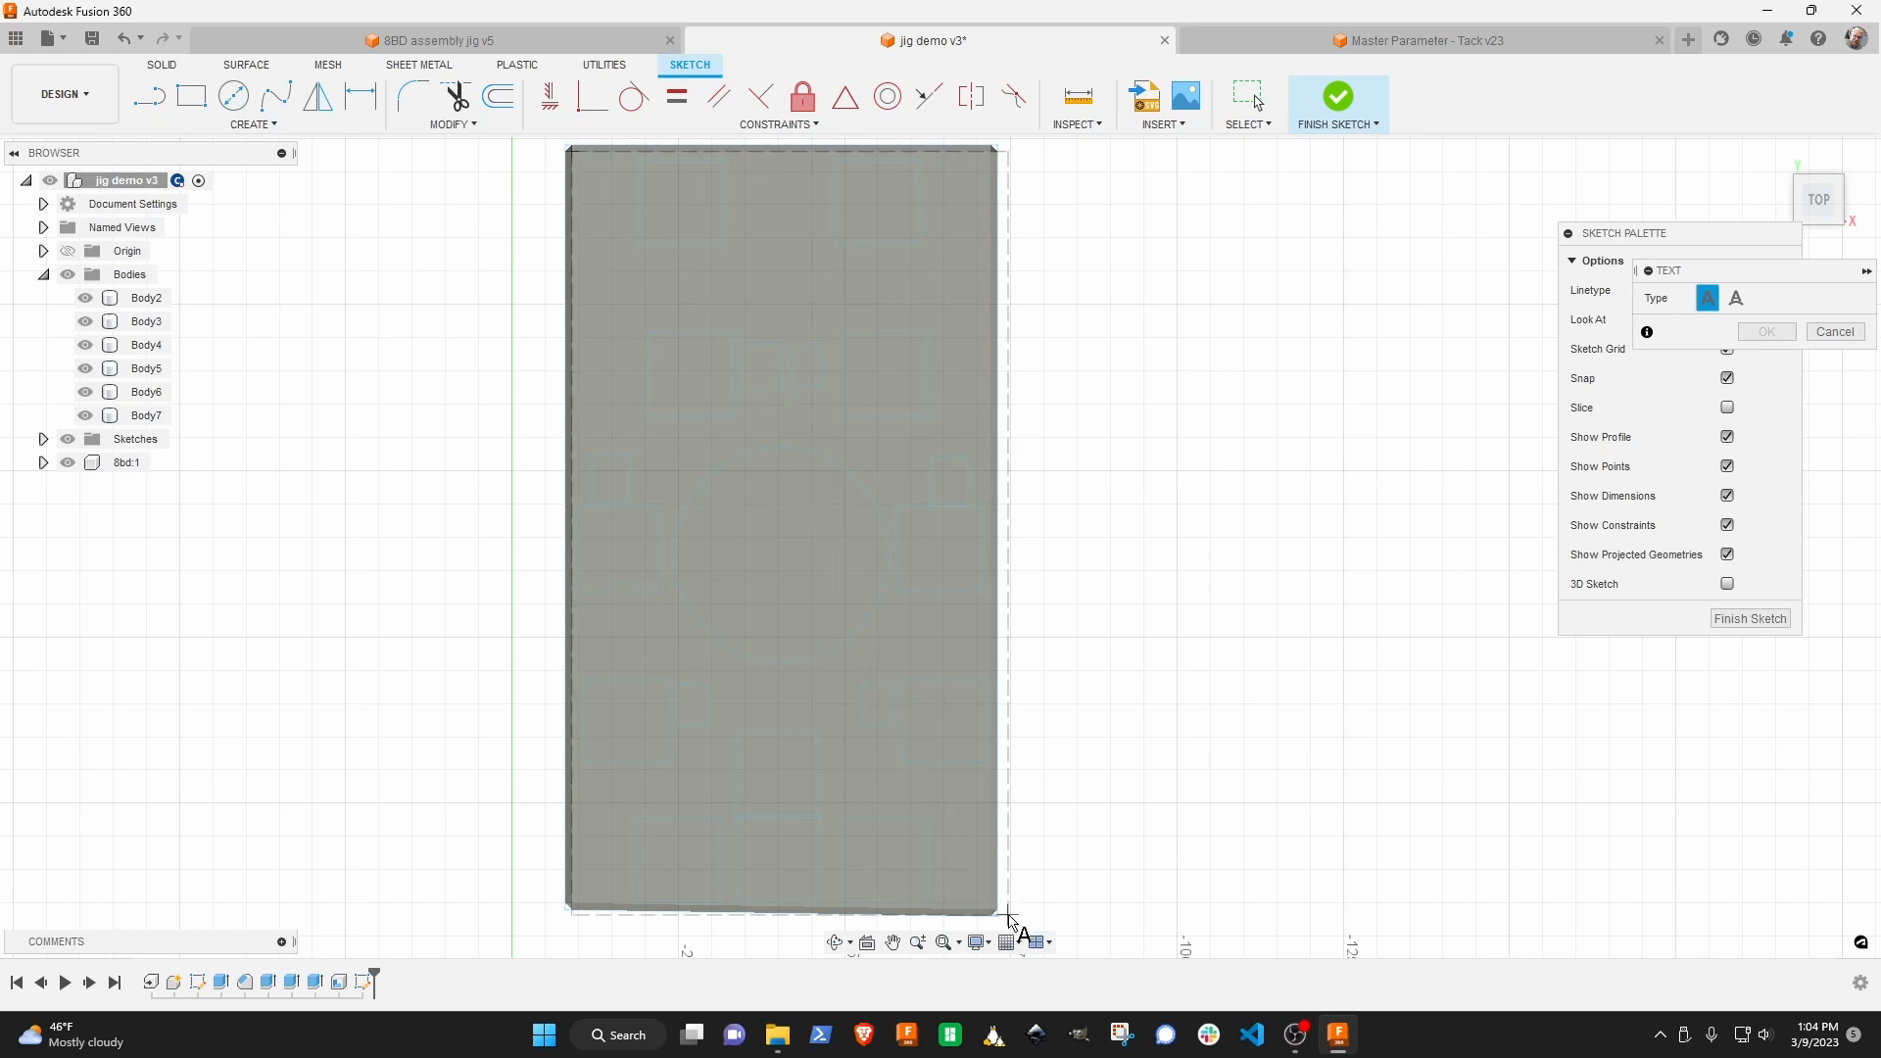
click(992, 909)
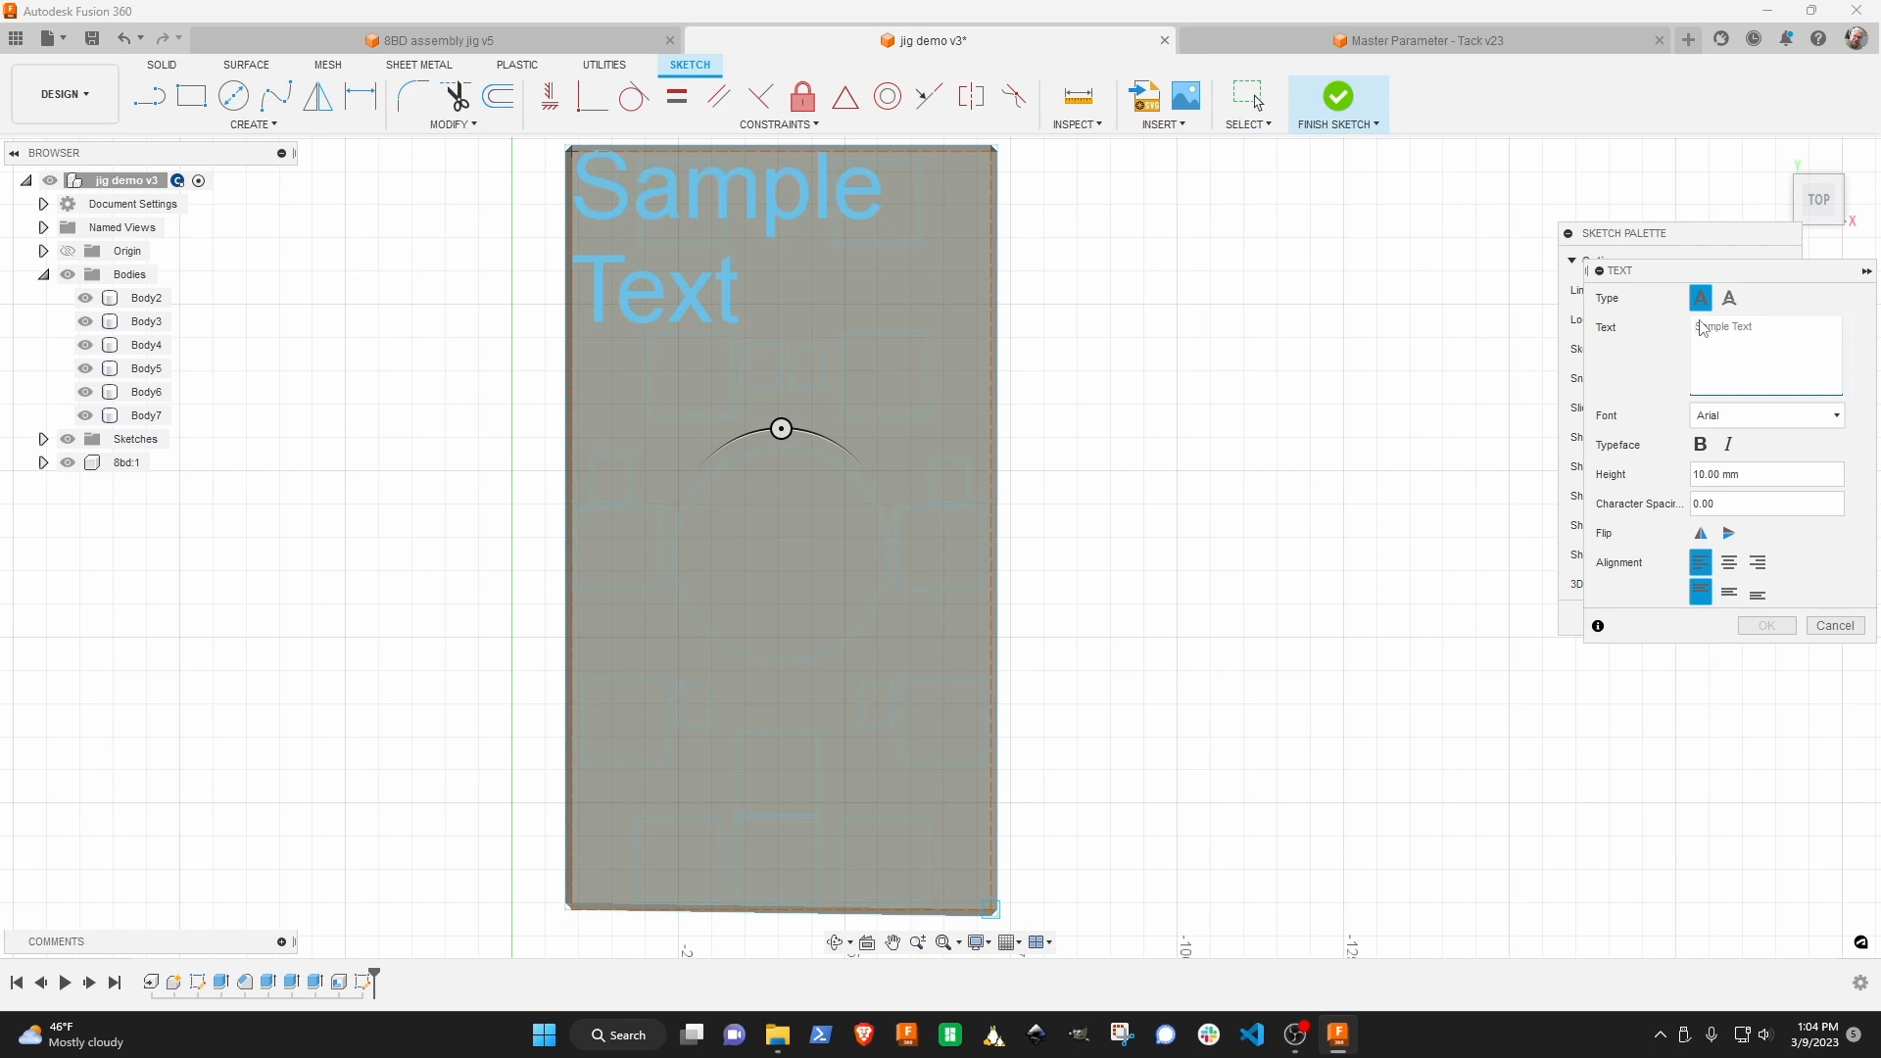
text(8DB)
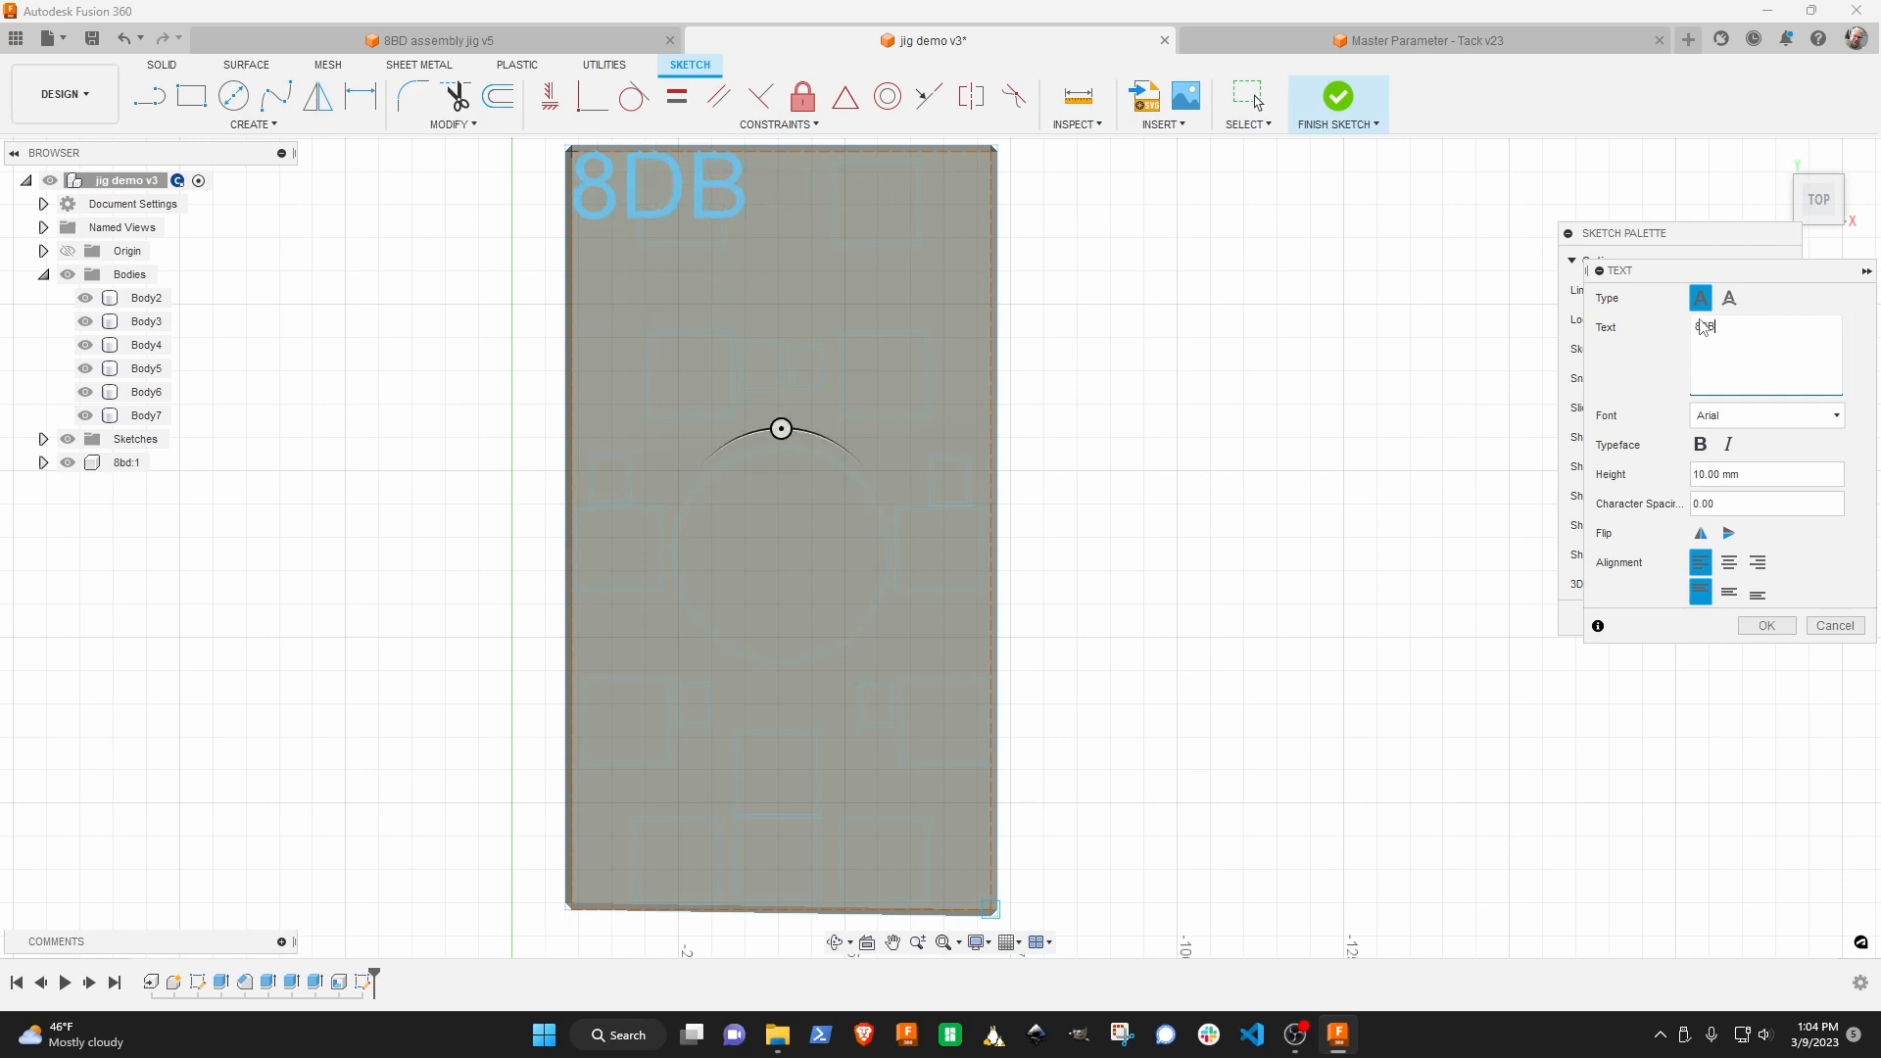
Set the text to Arial Black, centred horizontally and vertically, with a height of 15 mm, and finish the sketch.
click(1744, 416)
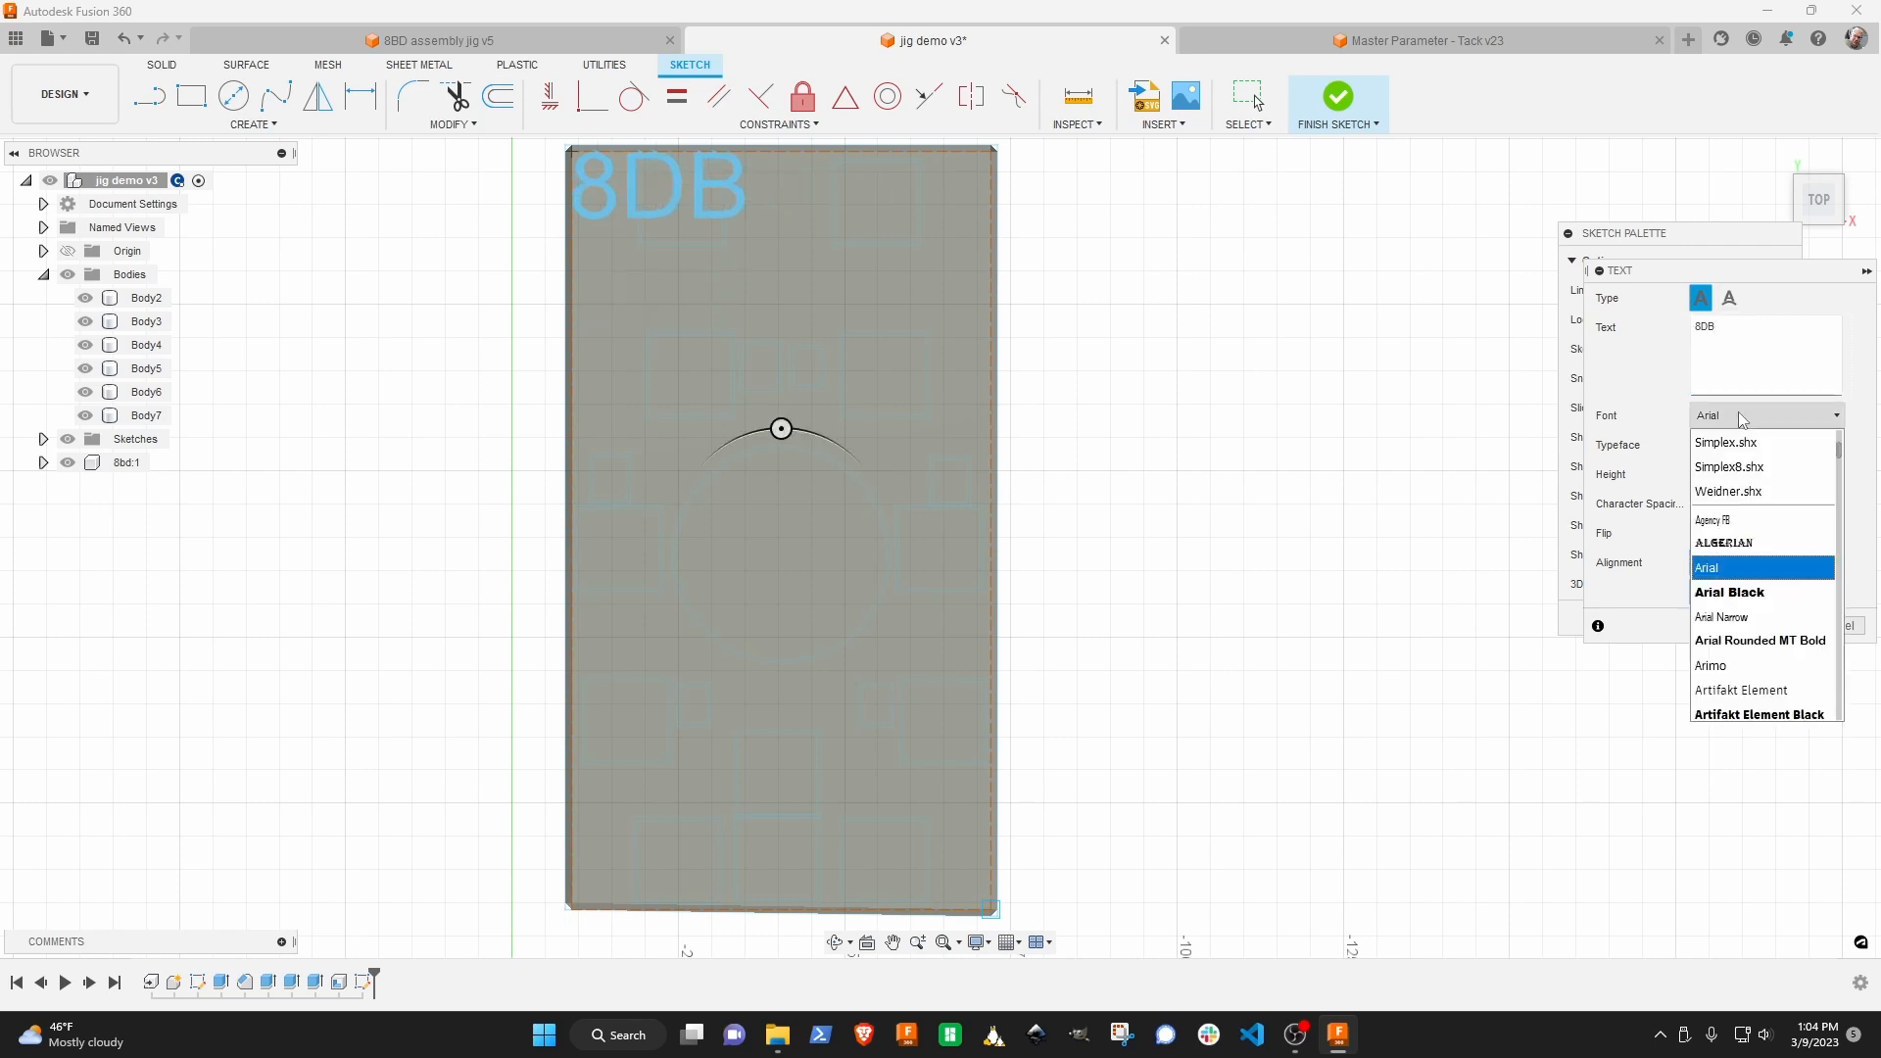
click(1743, 594)
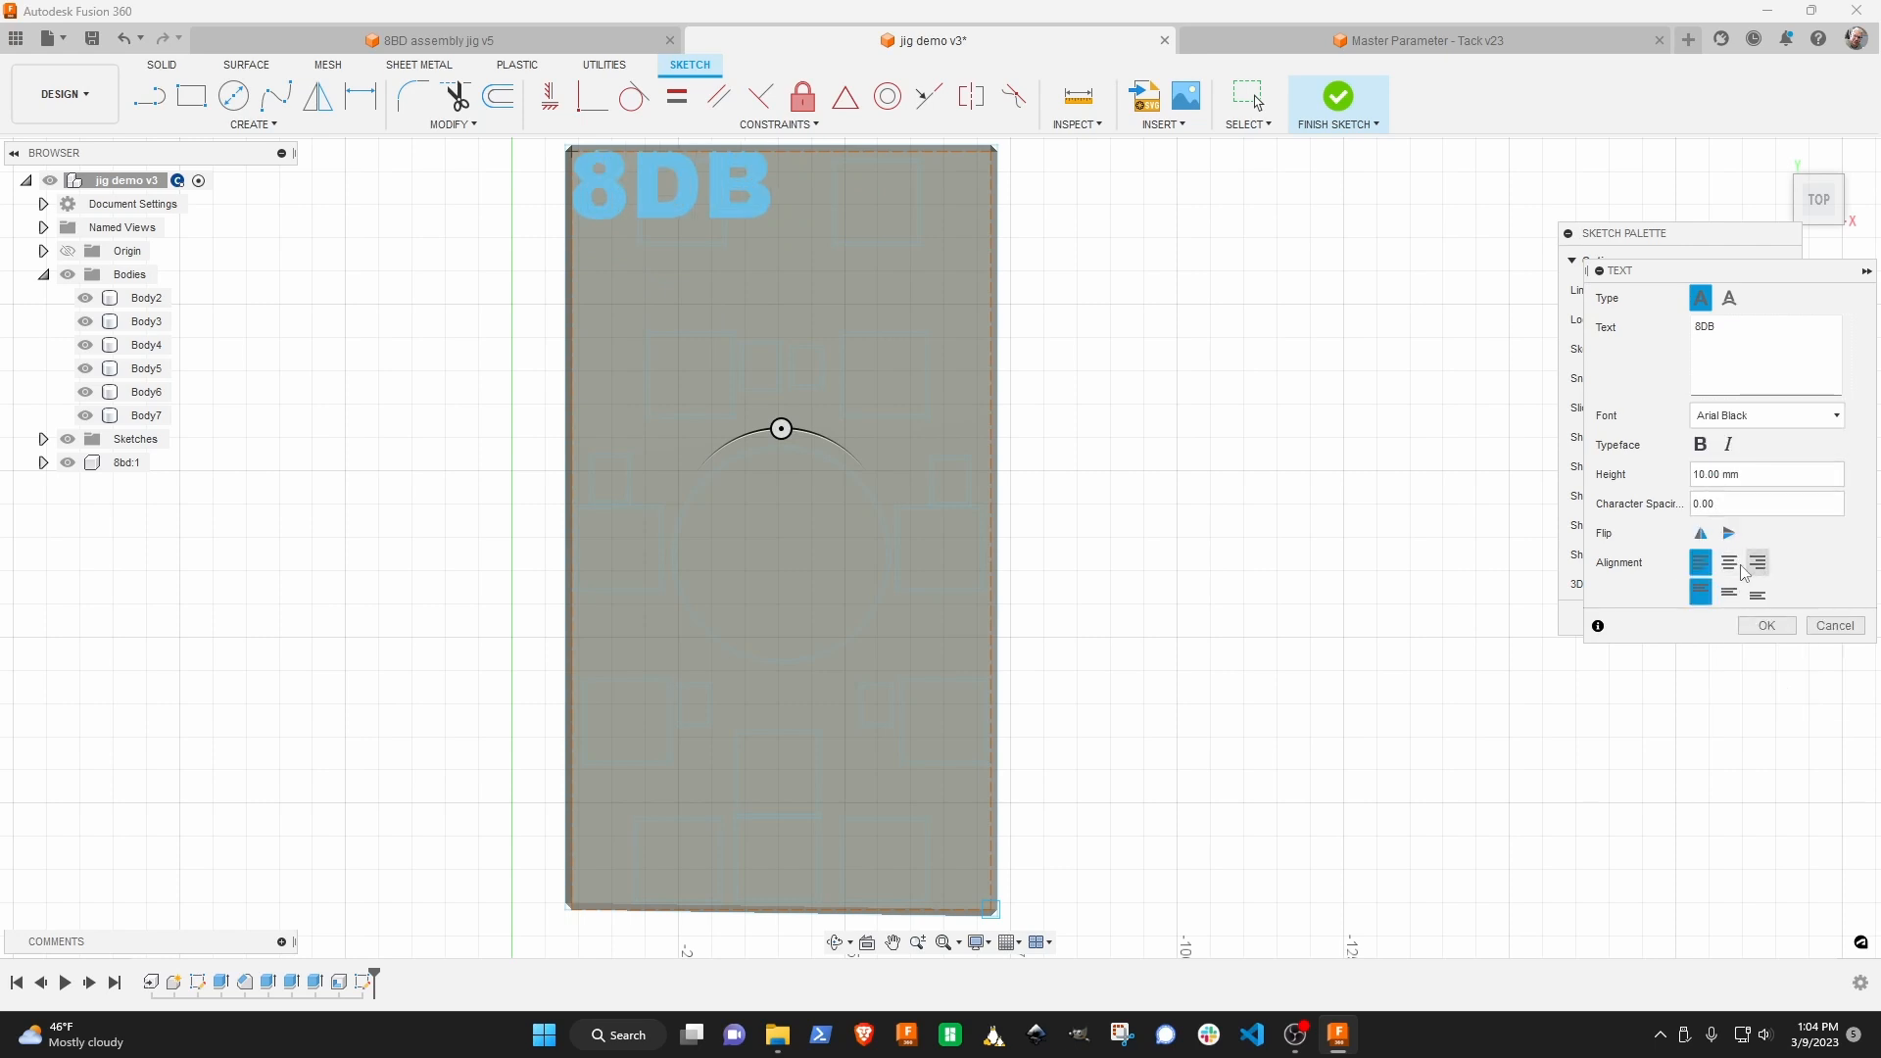
click(1729, 561)
click(1730, 593)
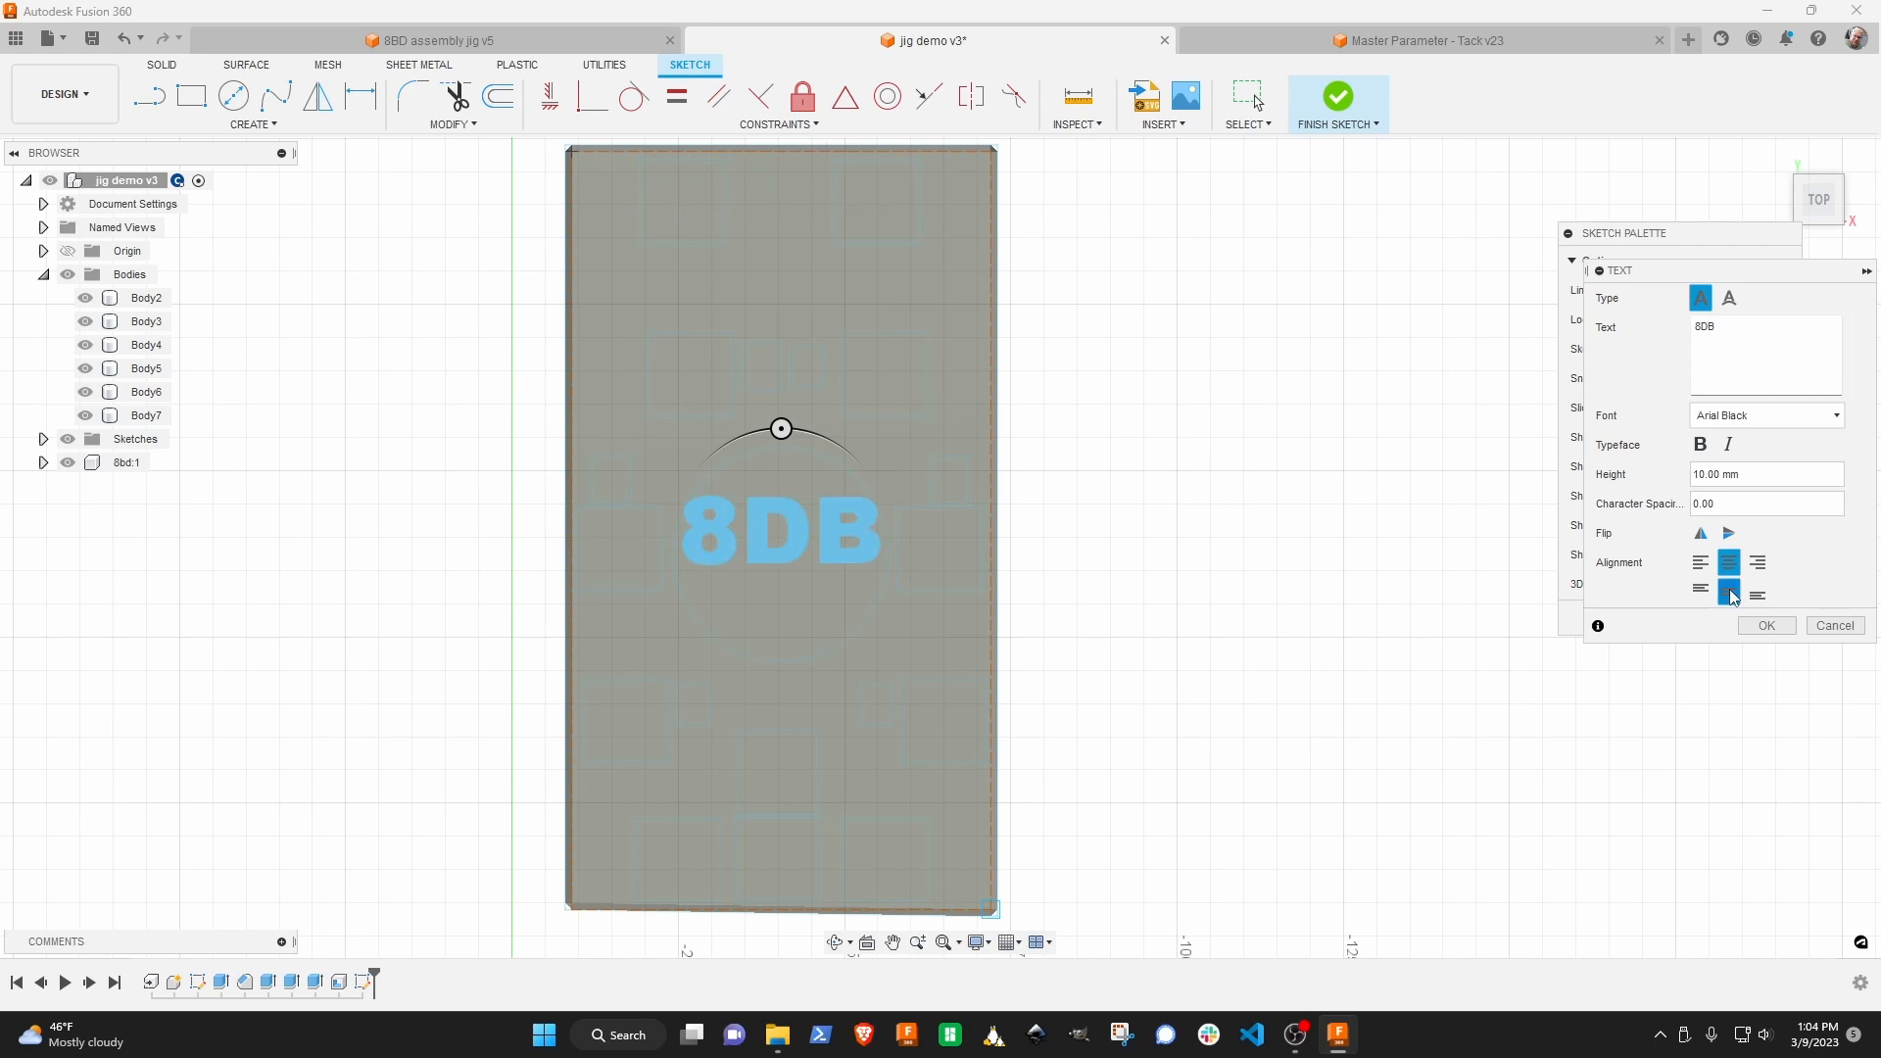
click(1701, 446)
click(1701, 445)
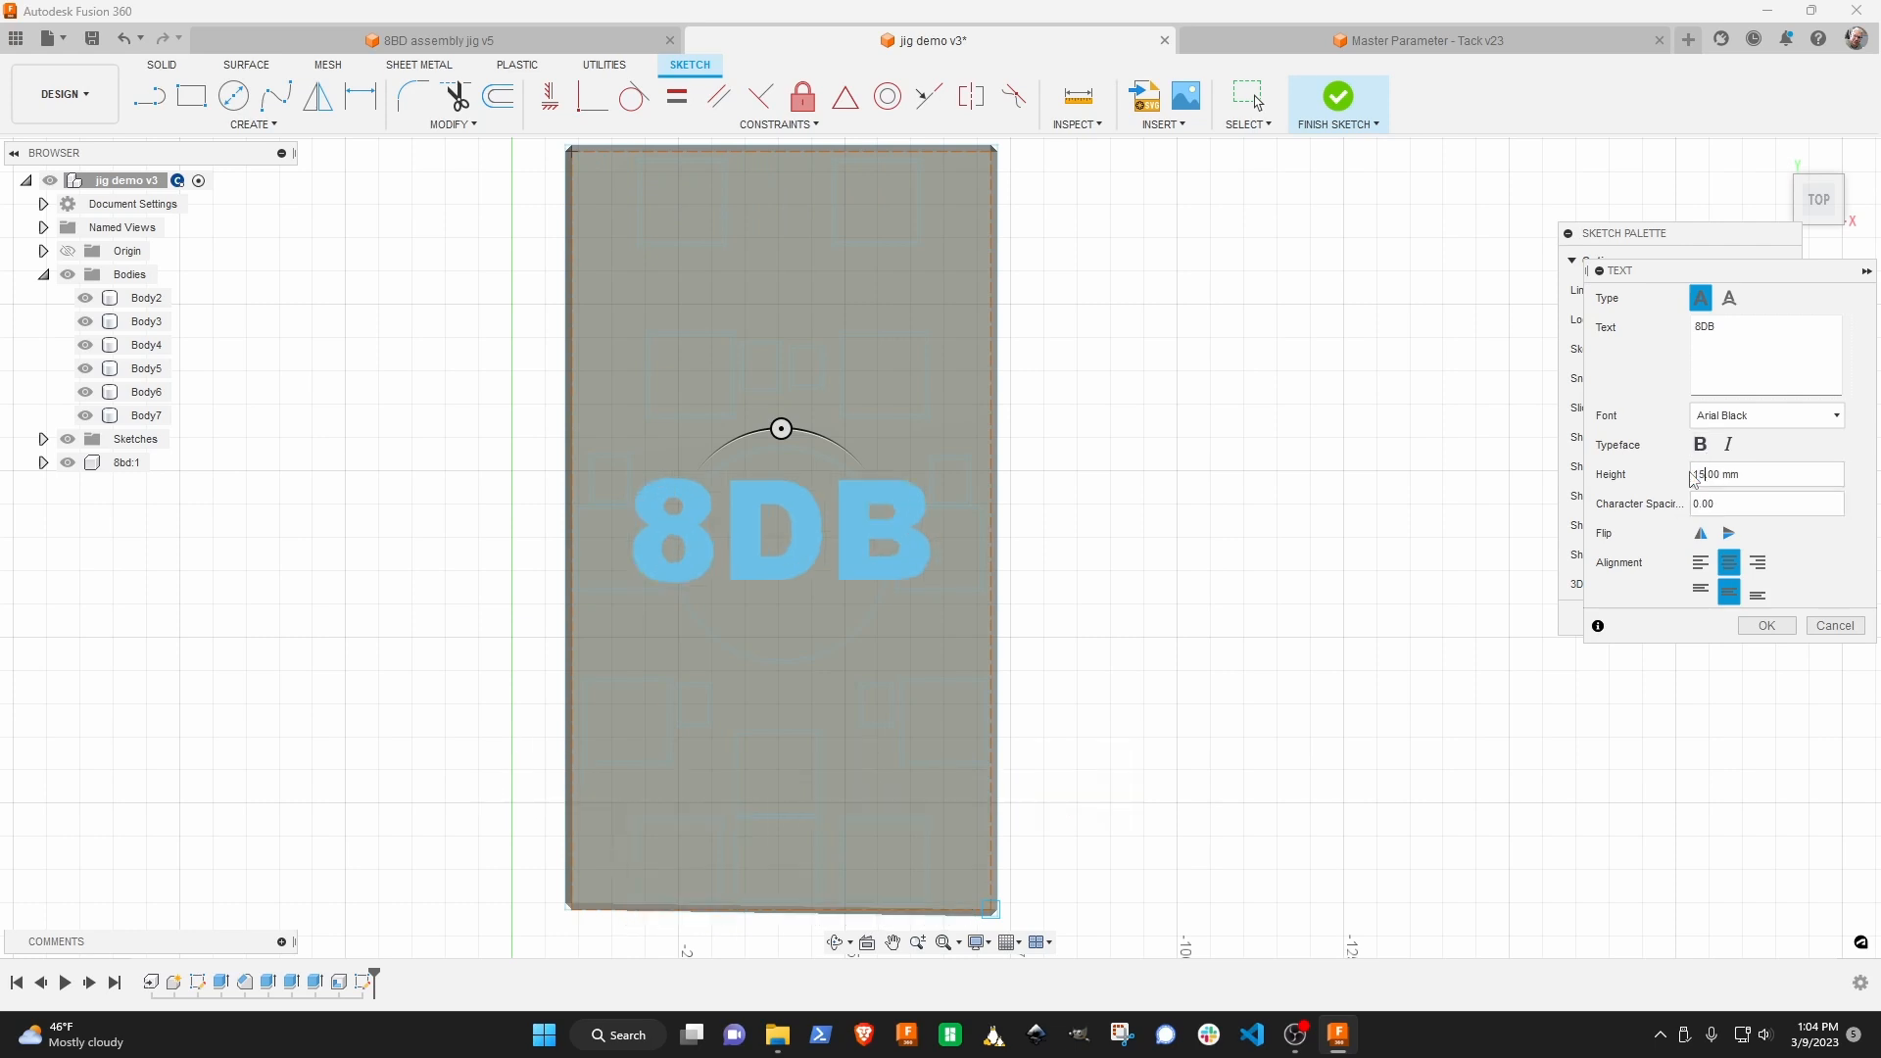
key(Return)
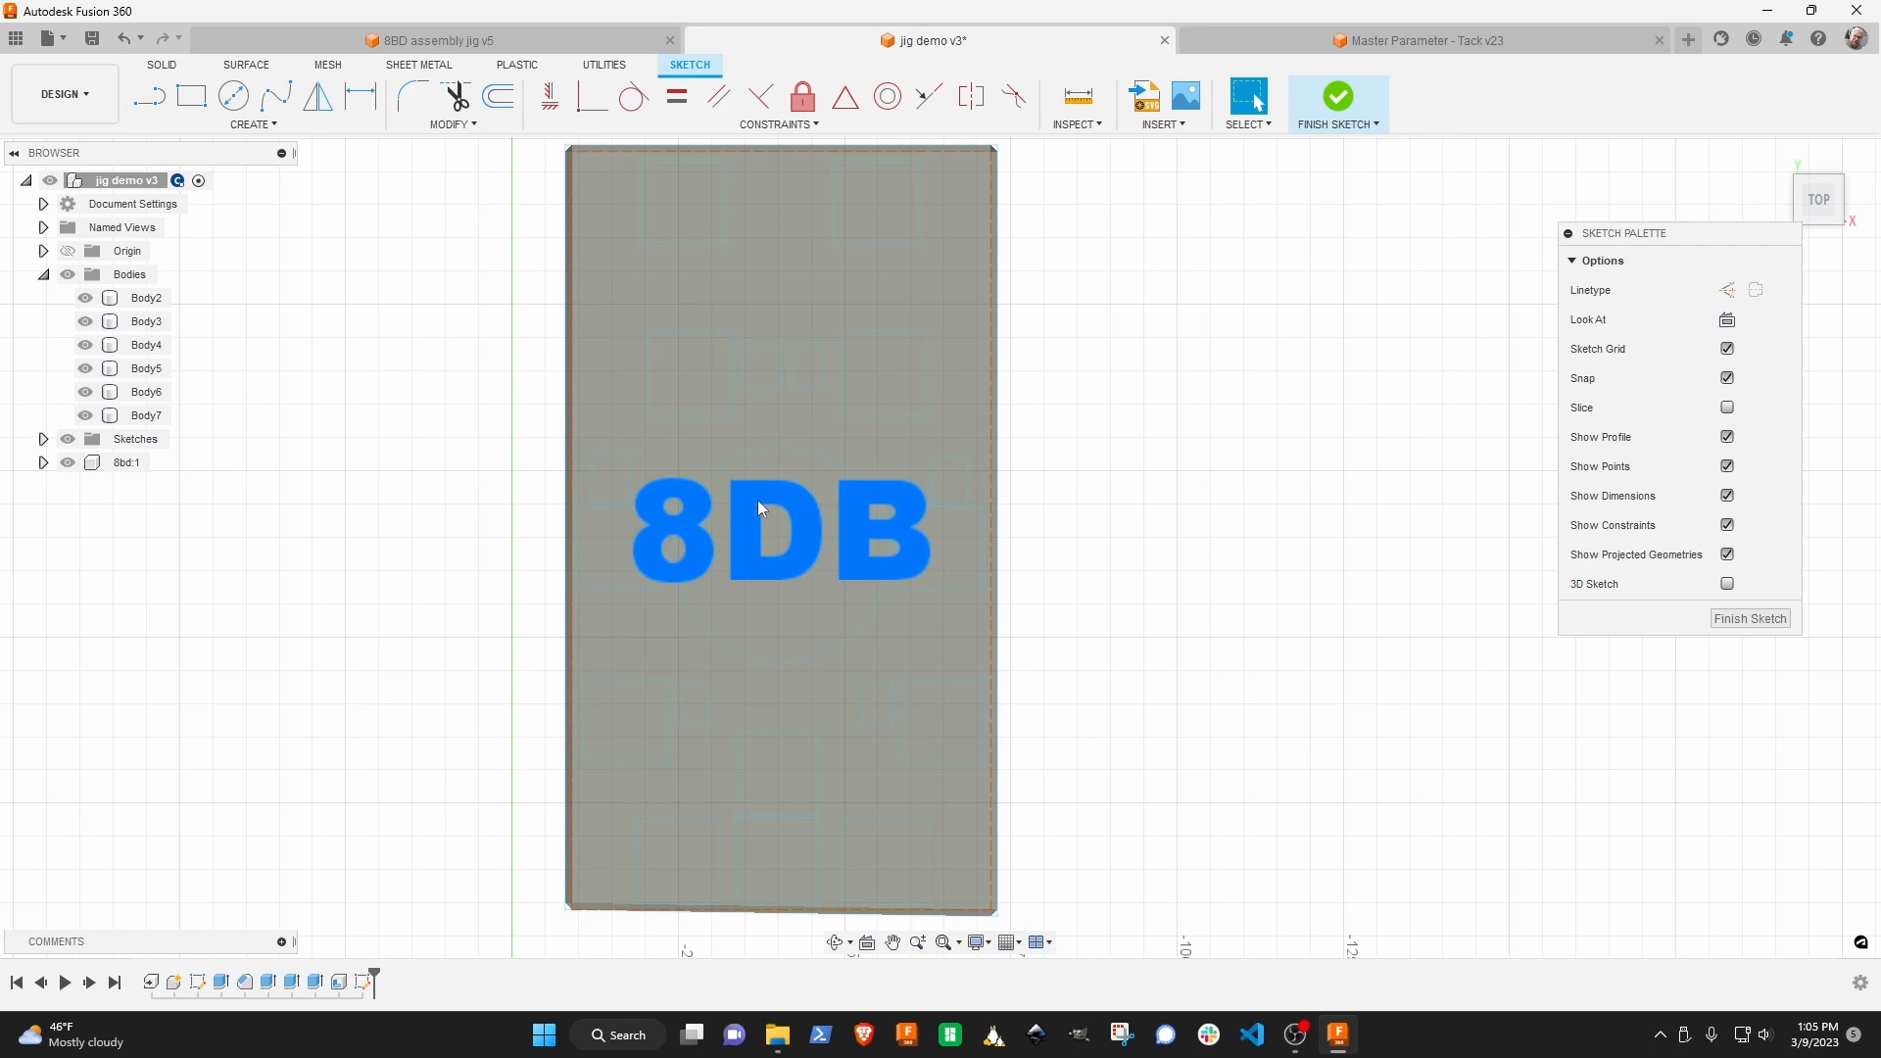
shift+middle_drag(747, 515, 758, 472)
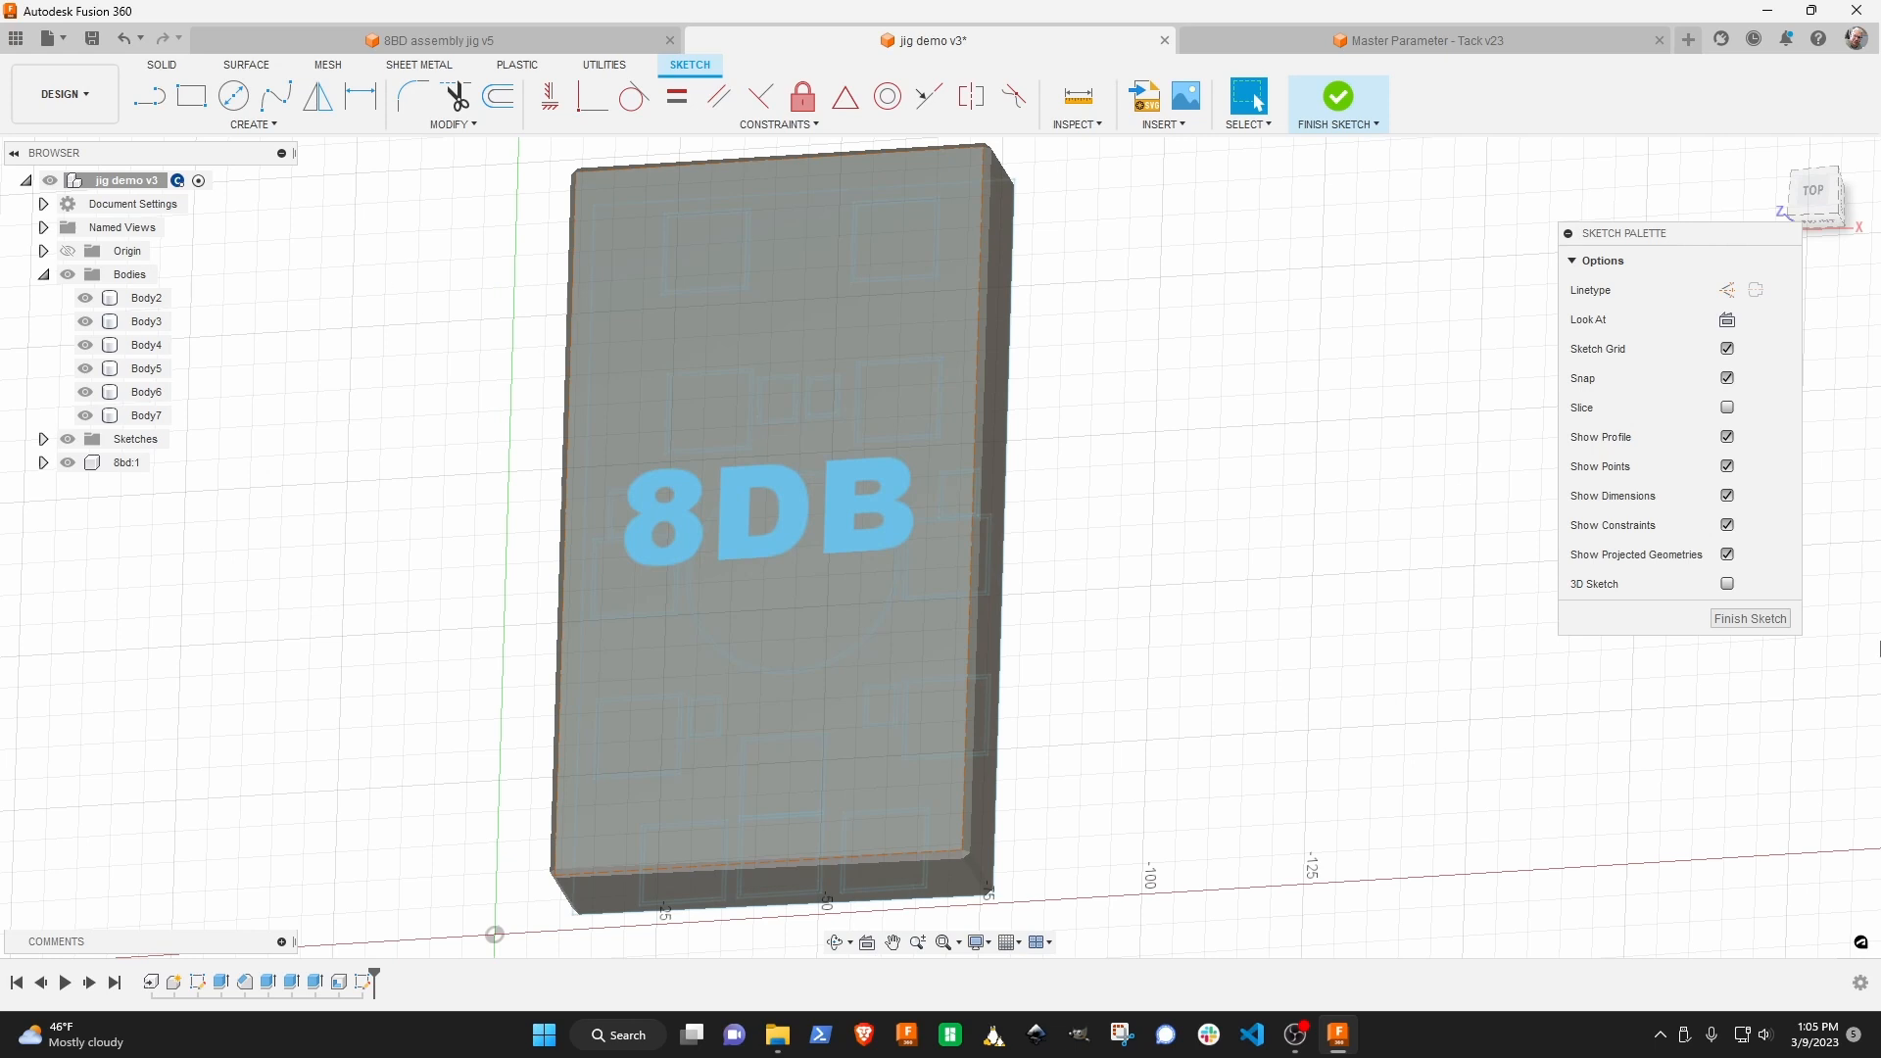
click(1753, 627)
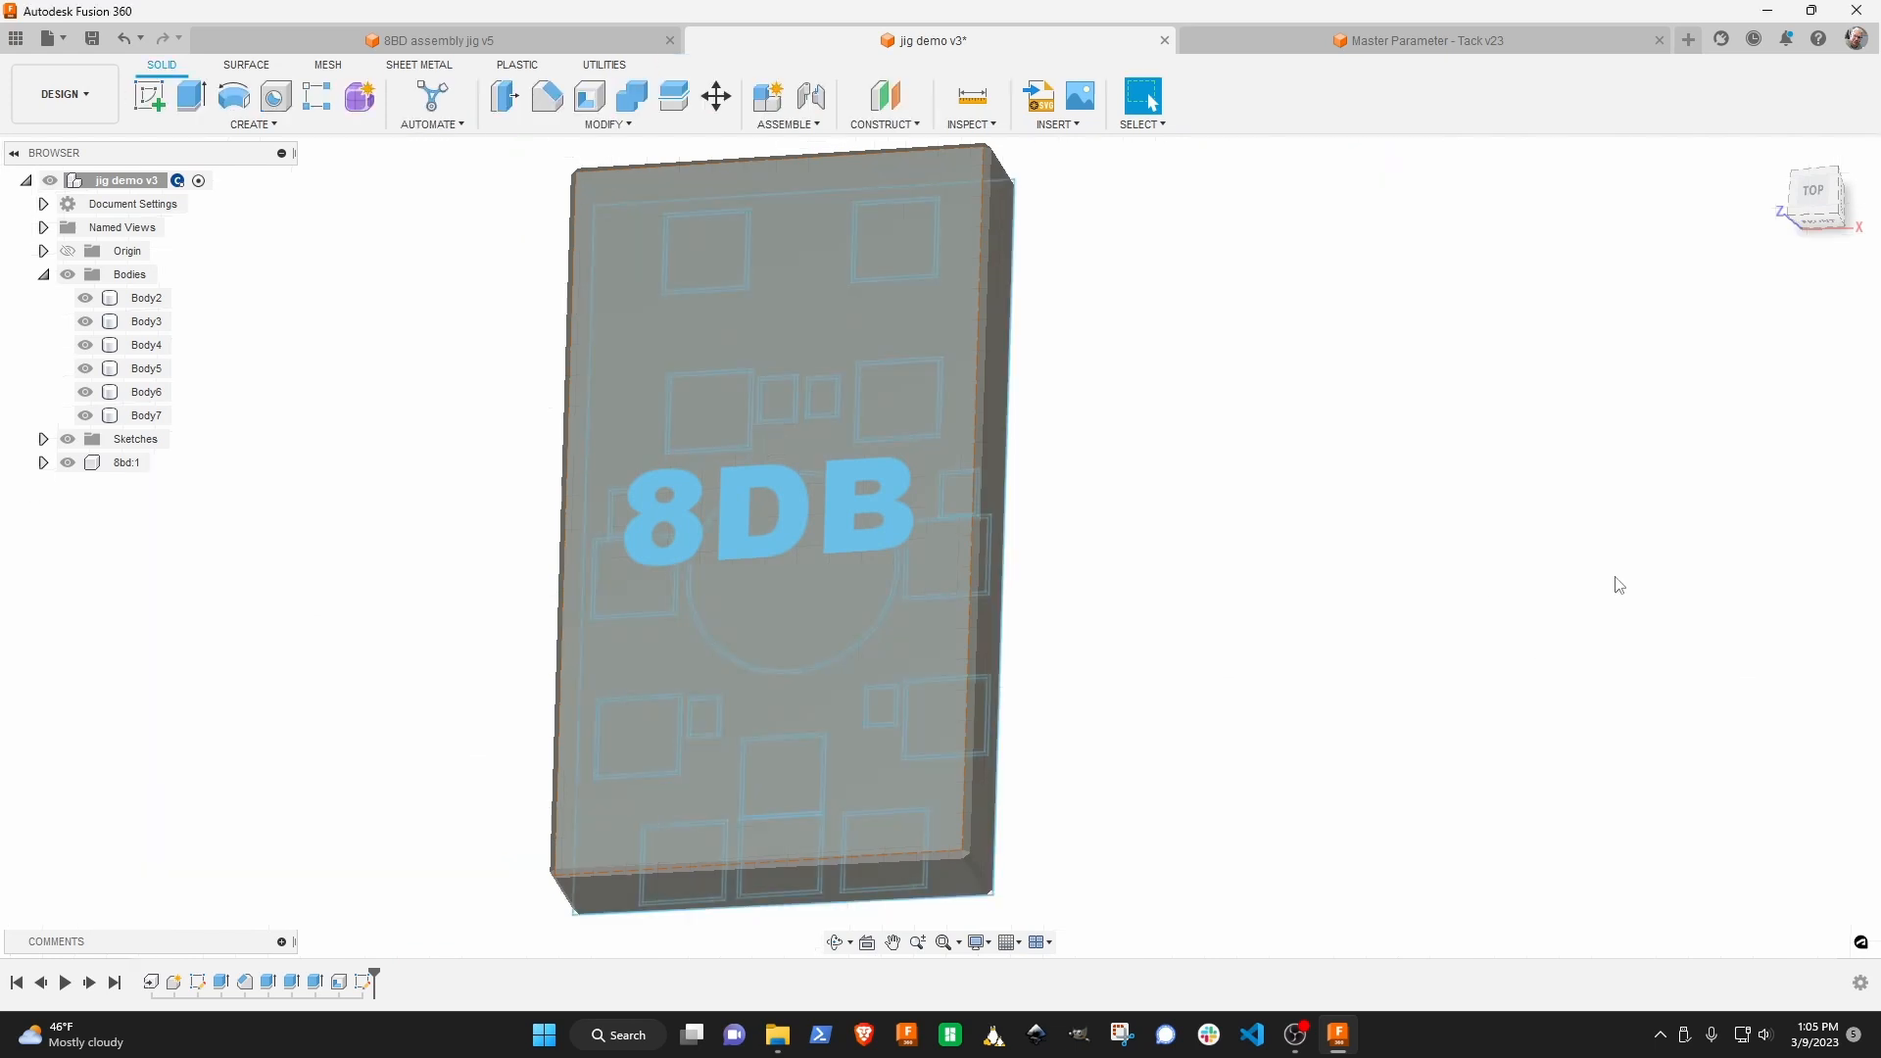
Extrude the 8DB text -0.4 mm into the block as new bodies.
key(e)
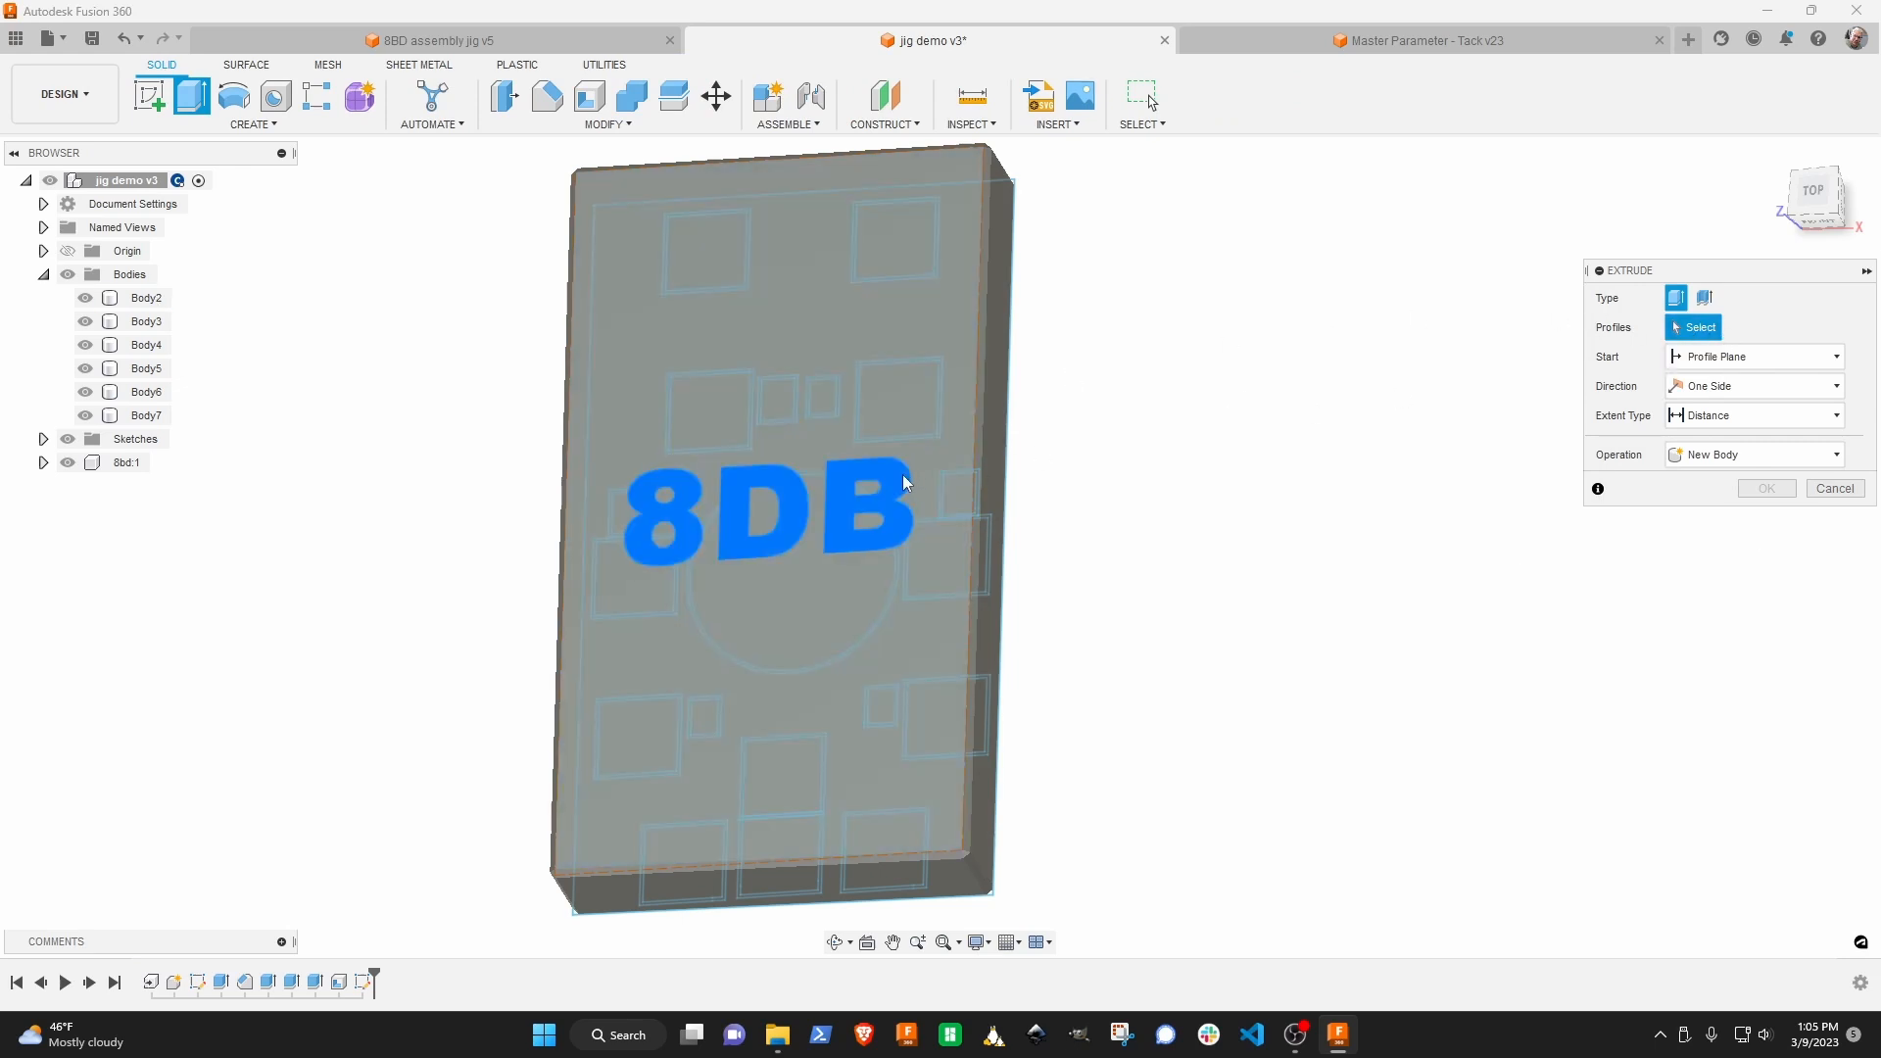
click(897, 475)
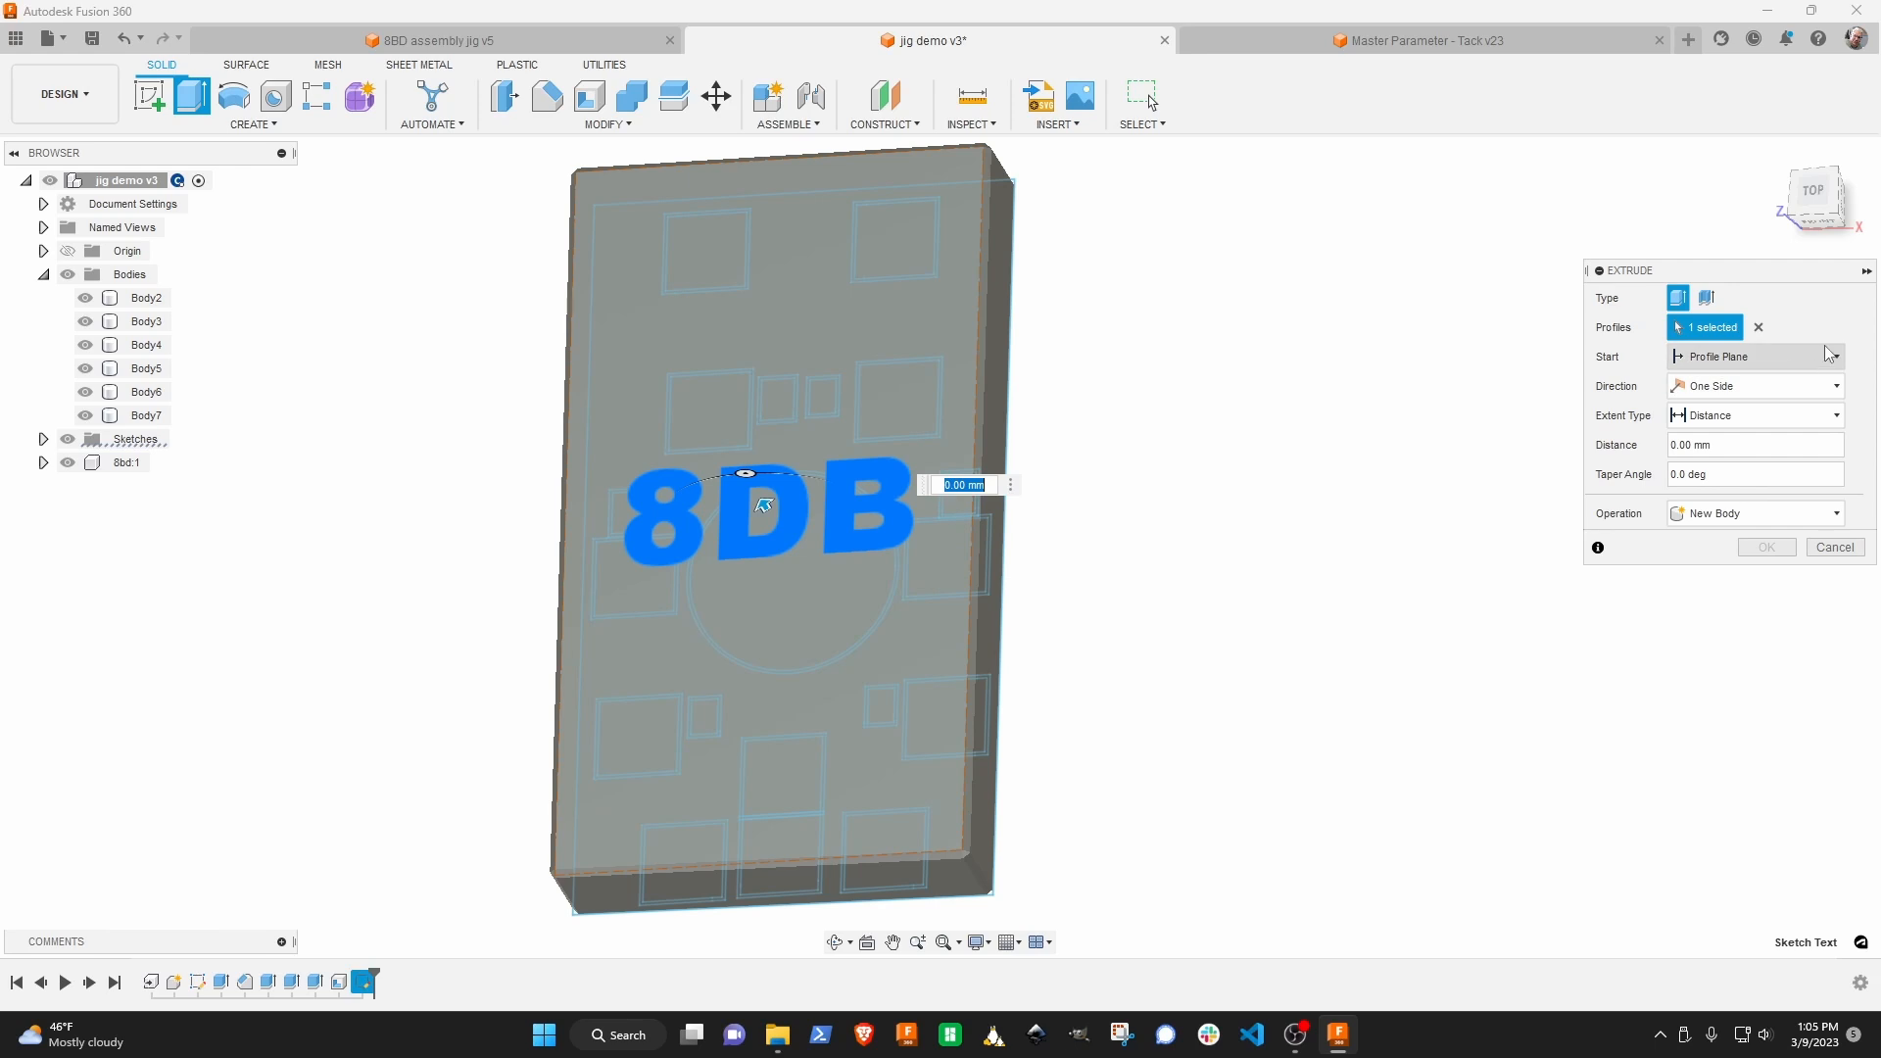
click(1759, 327)
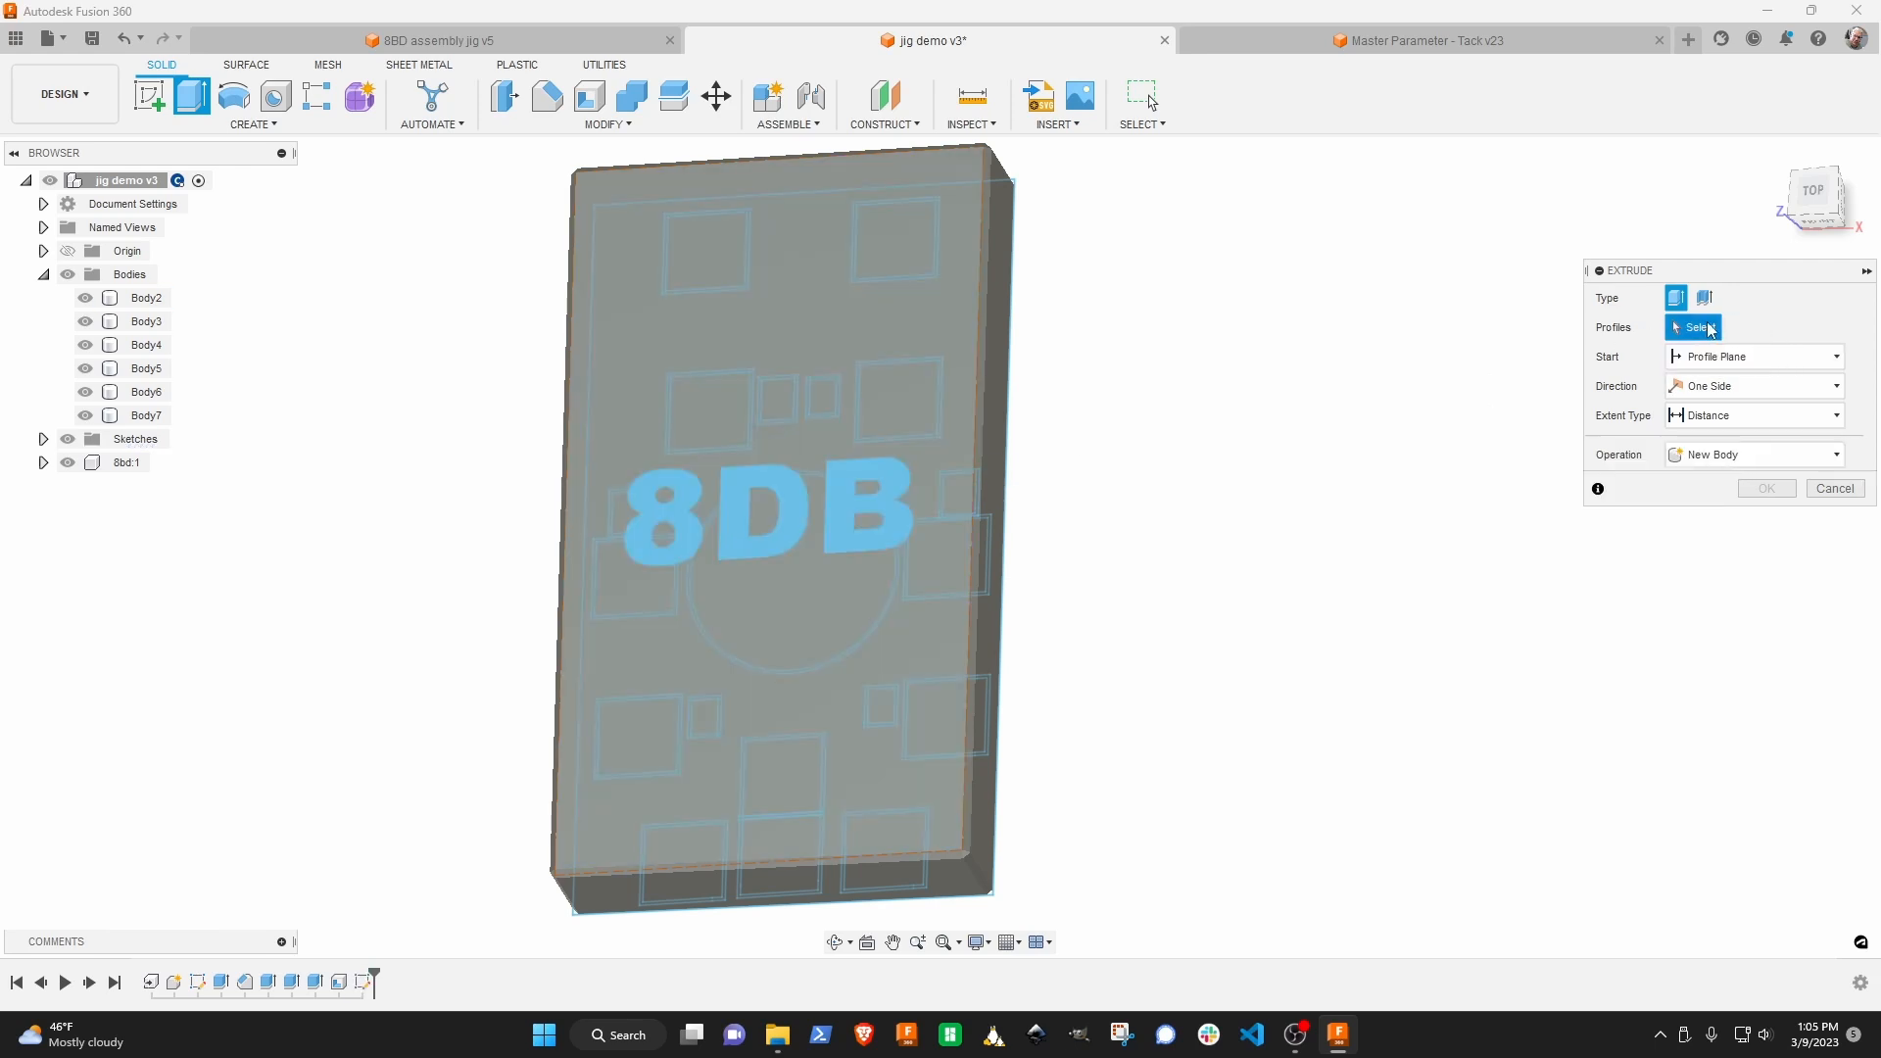
click(840, 479)
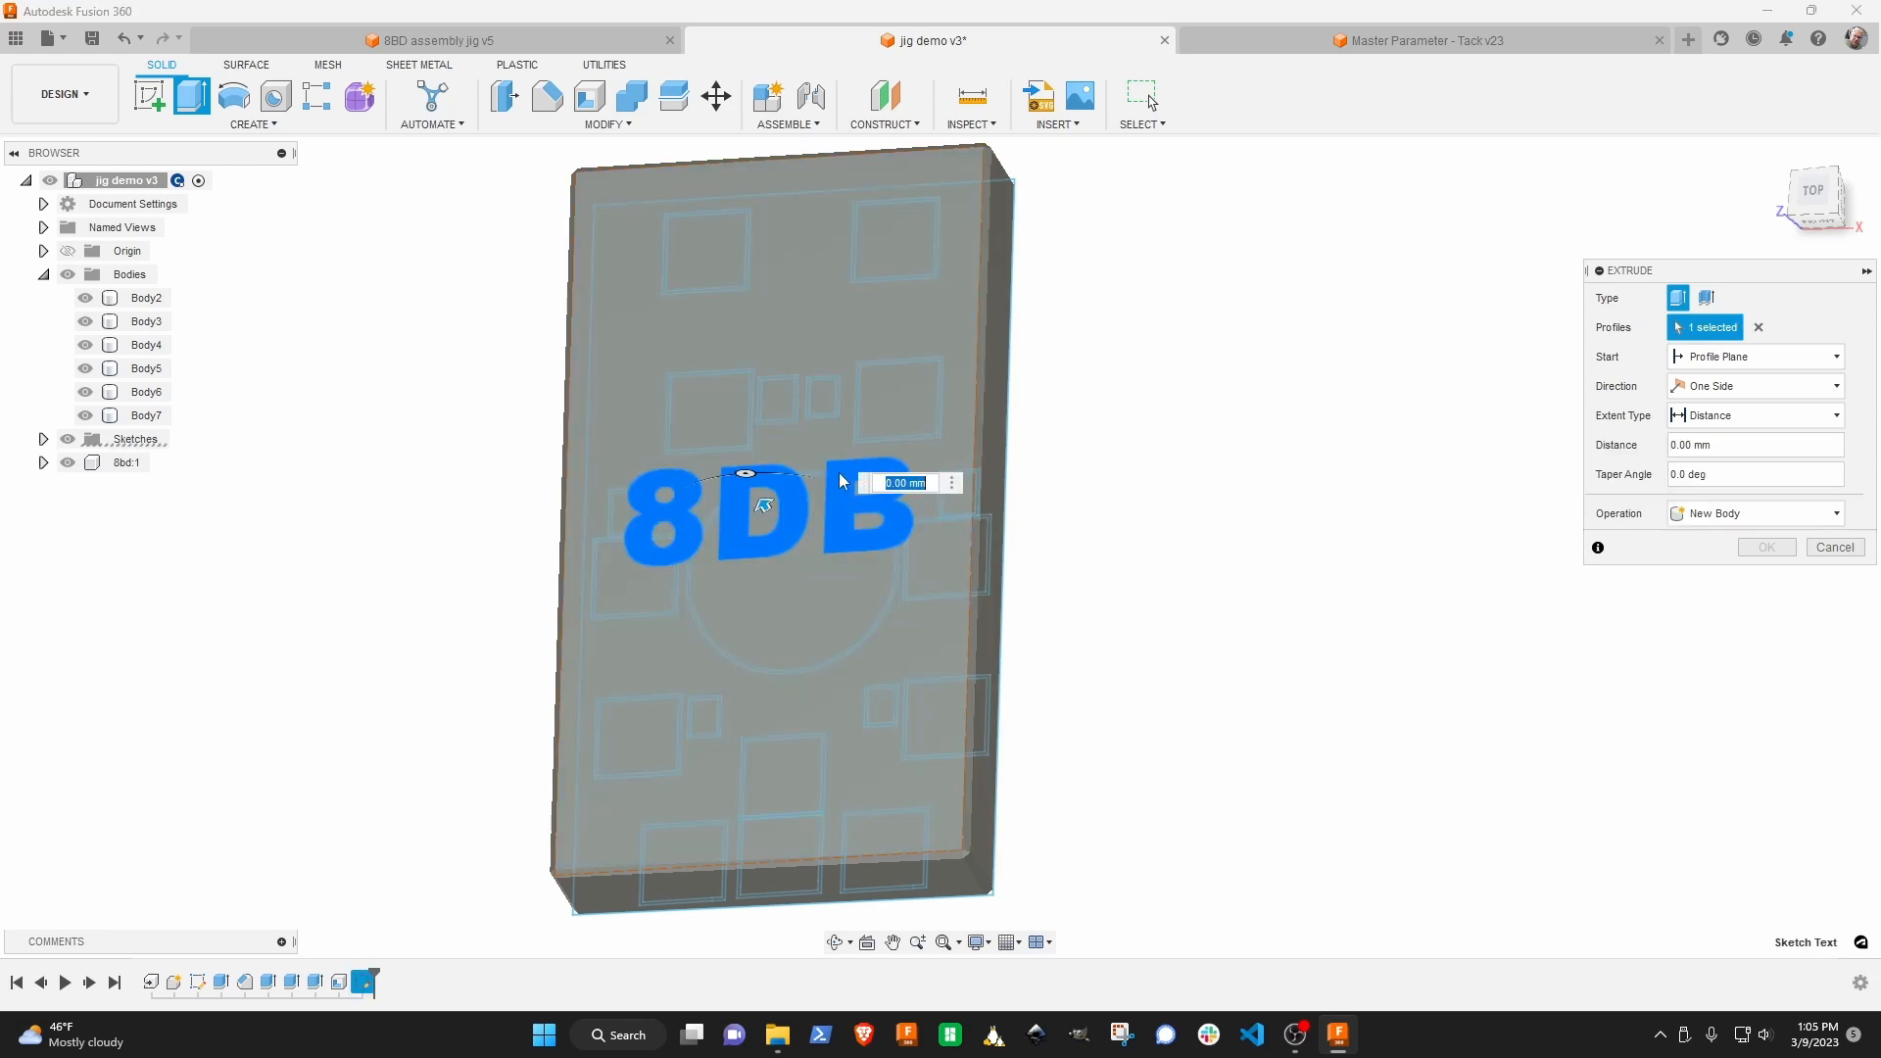
mouse_move(763, 498)
mouse_down()
mouse_move(744, 480)
mouse_move(753, 492)
mouse_up()
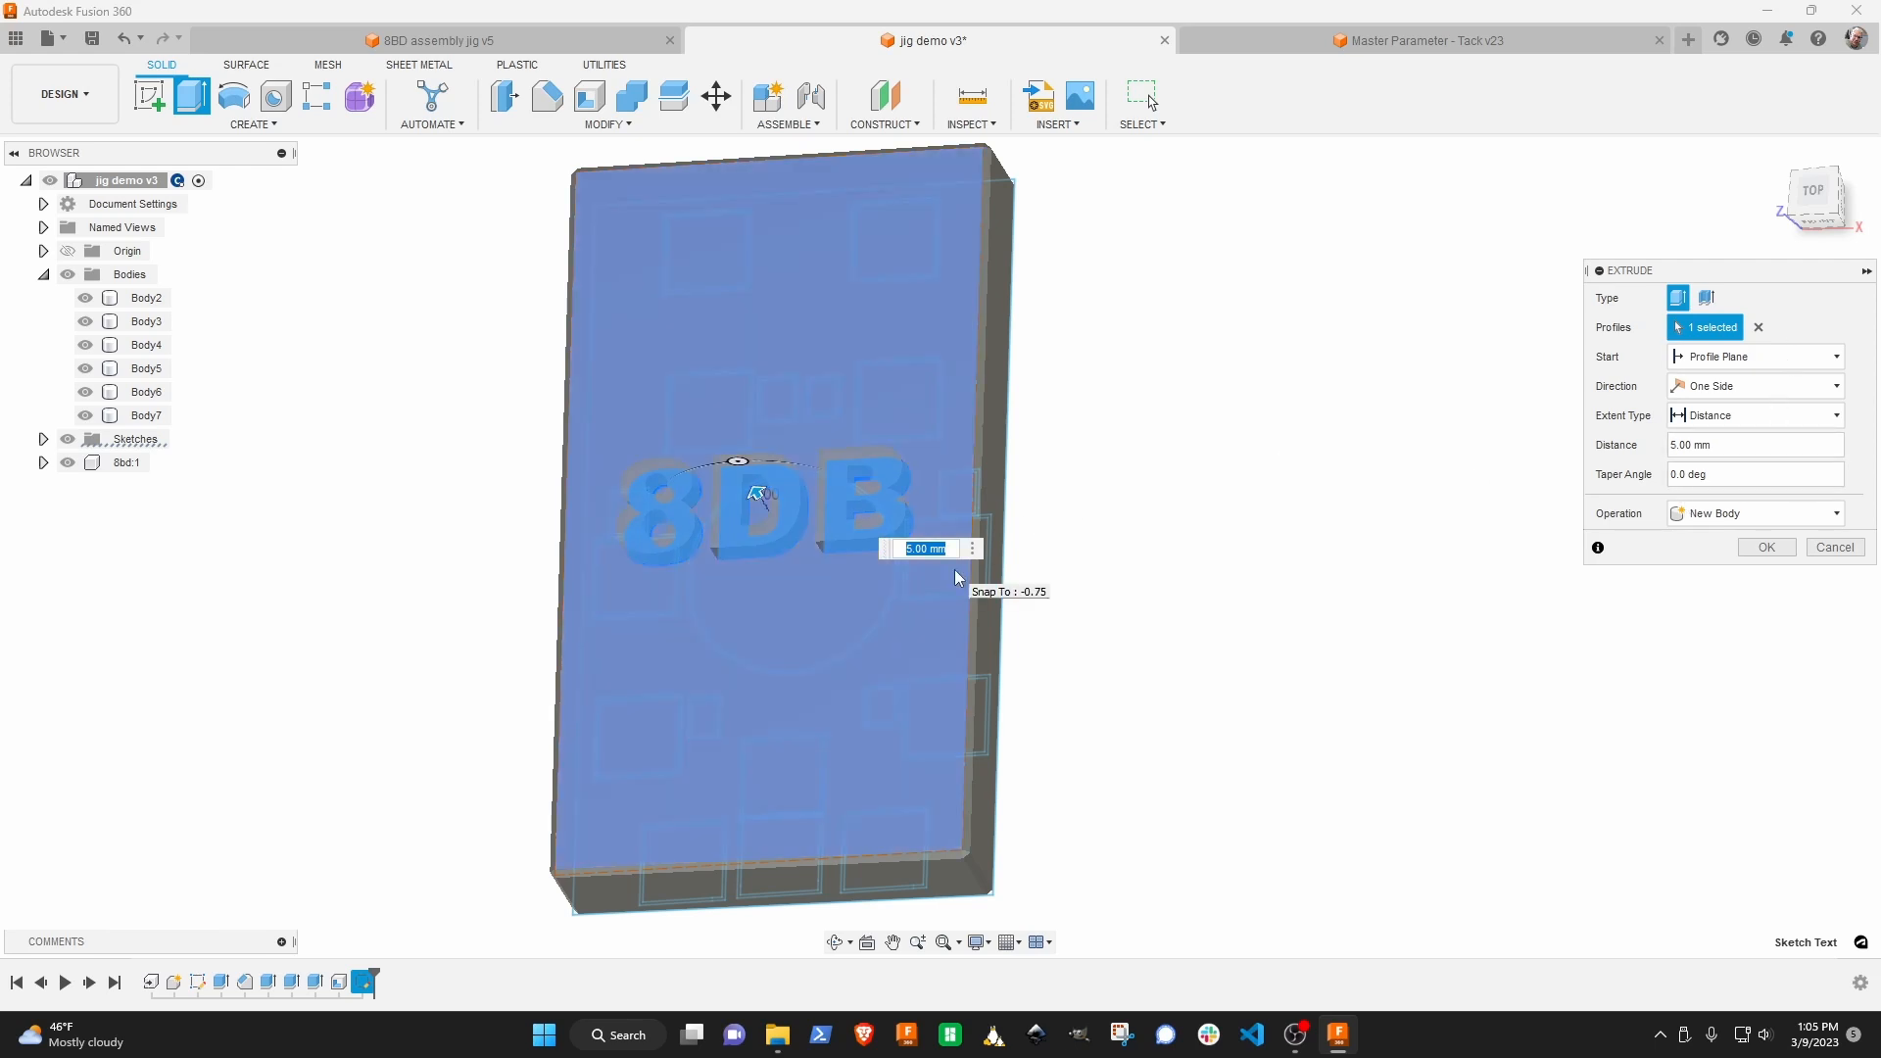
text(-0.4)
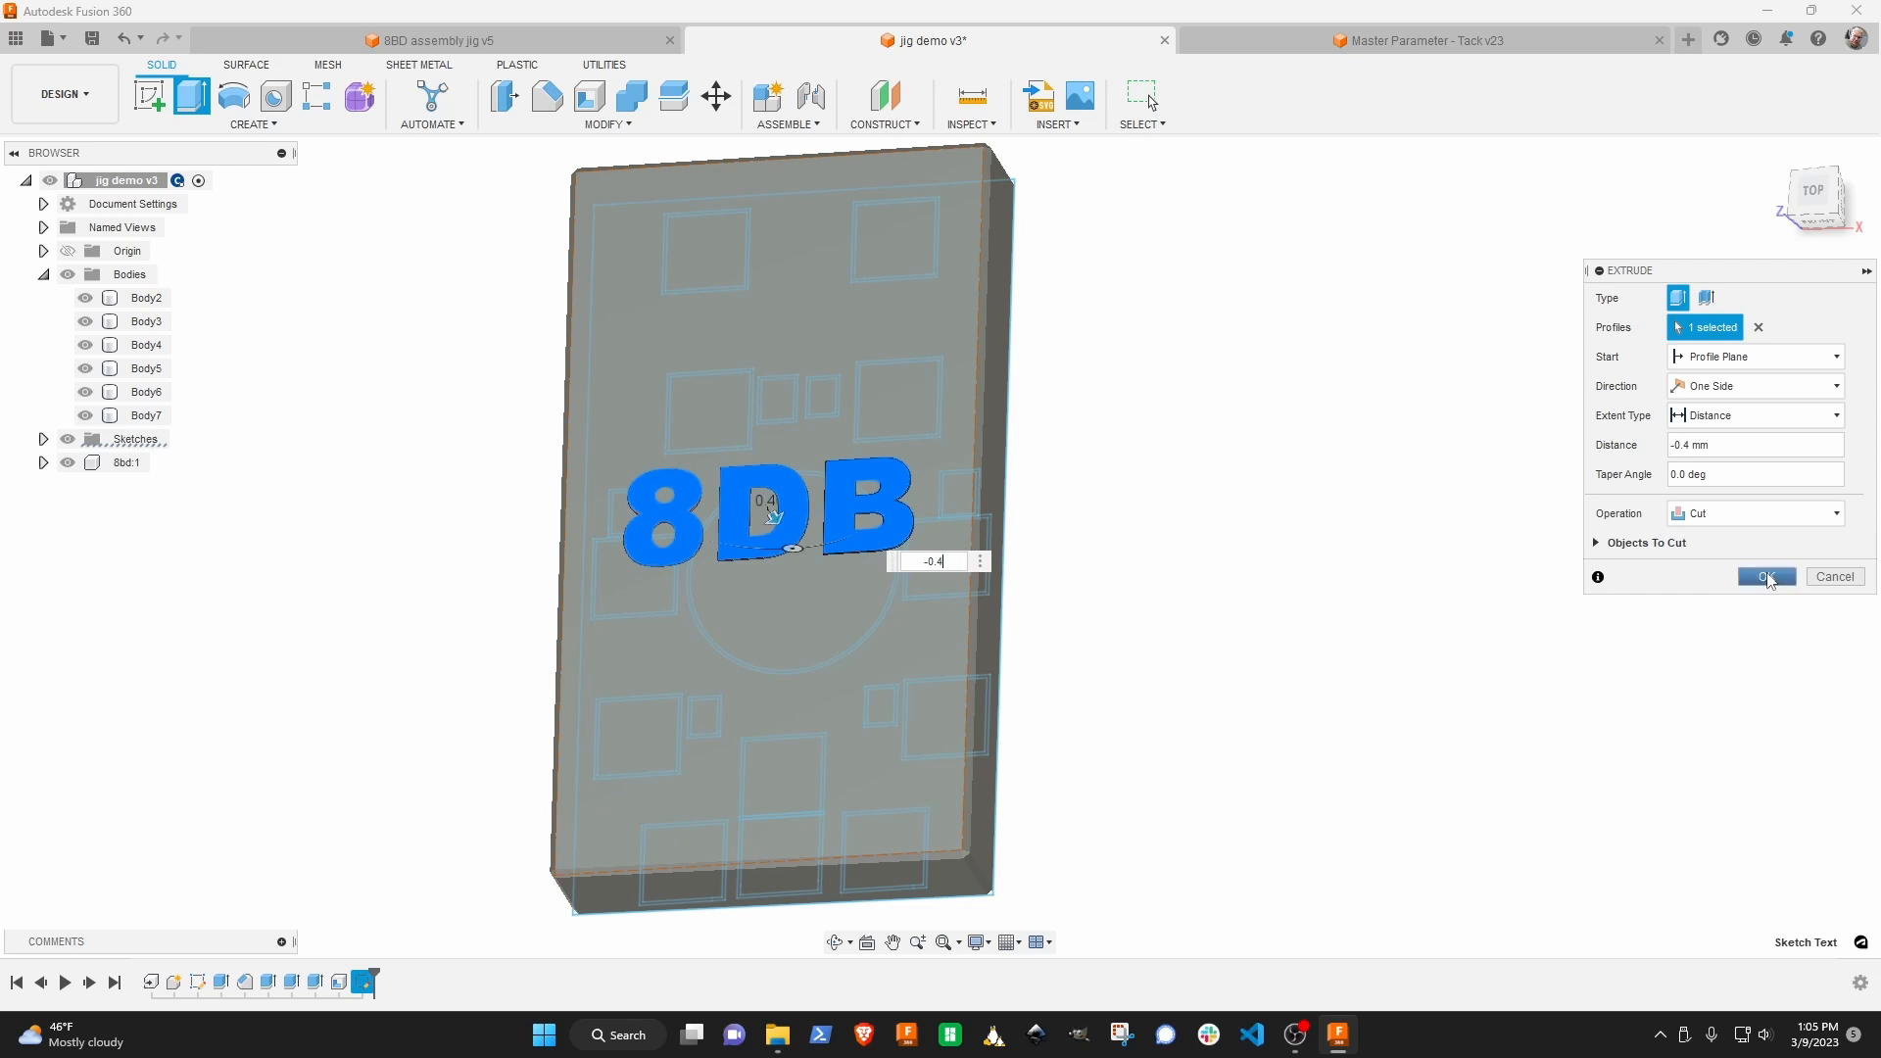
click(1750, 514)
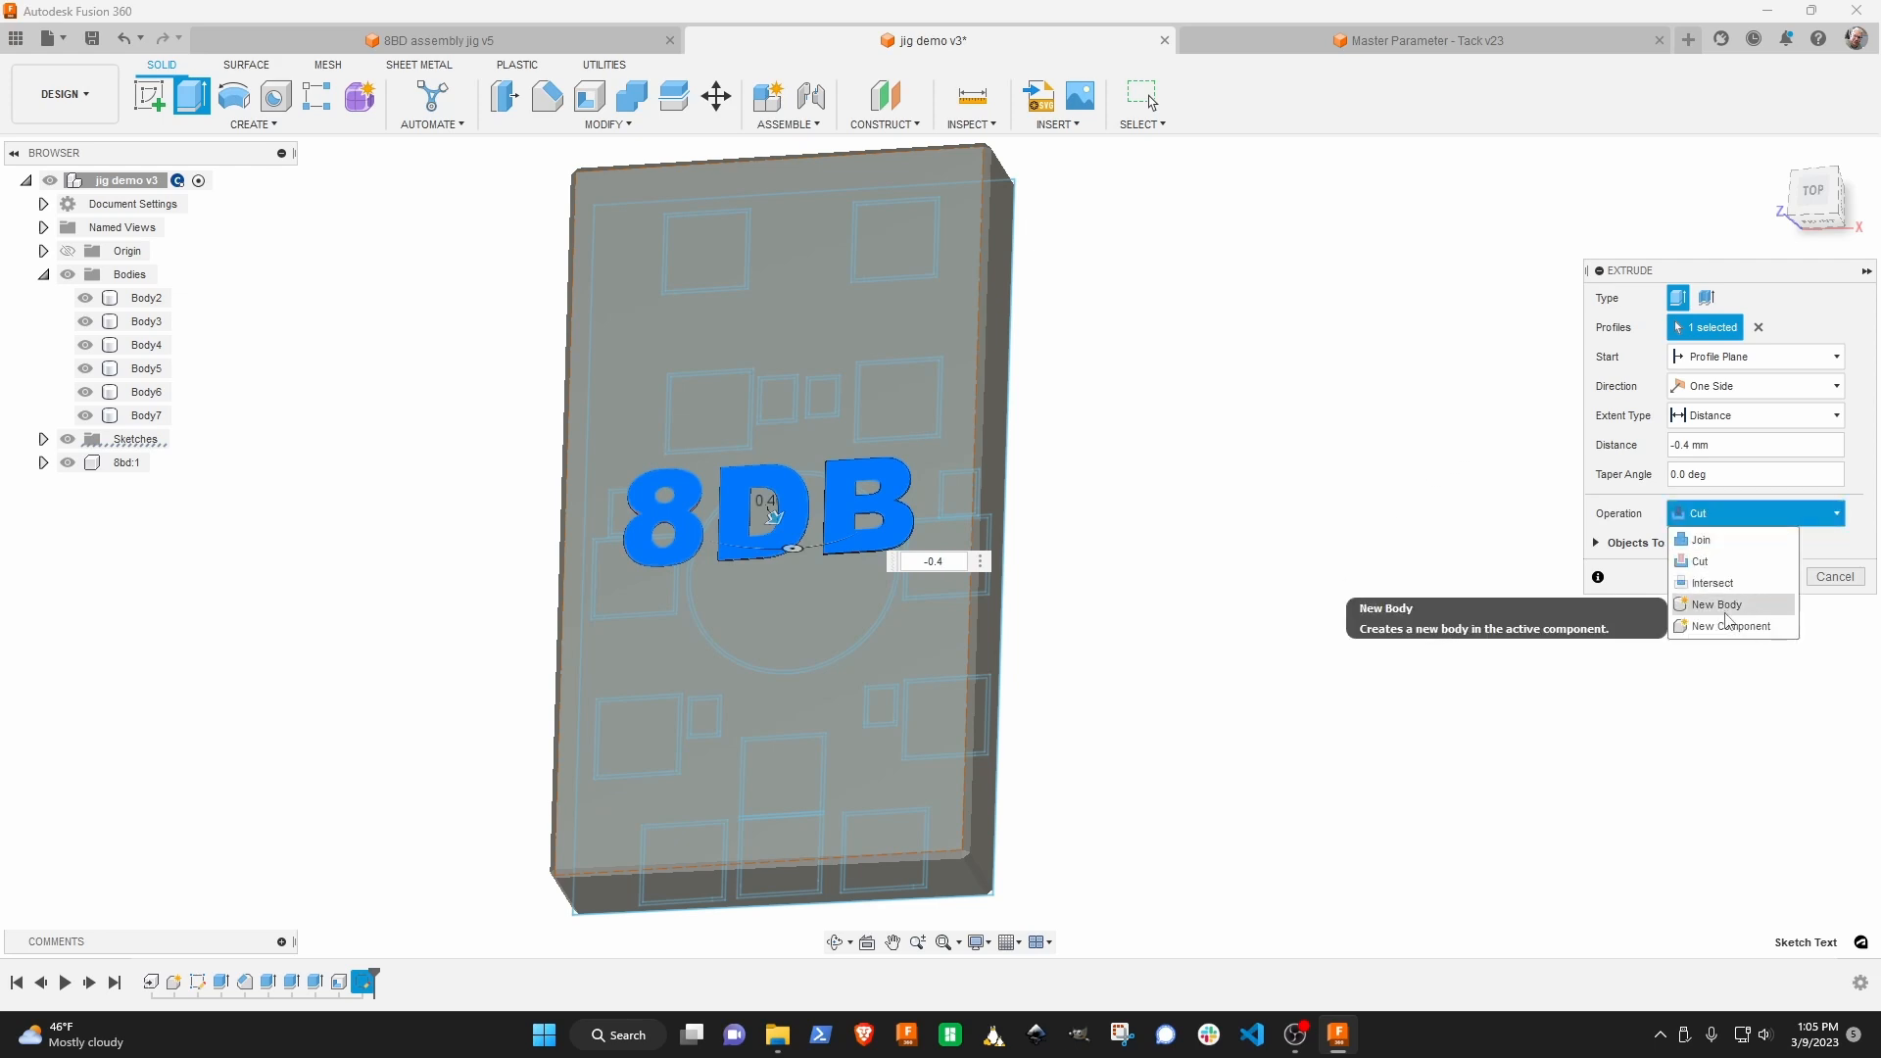
click(1726, 605)
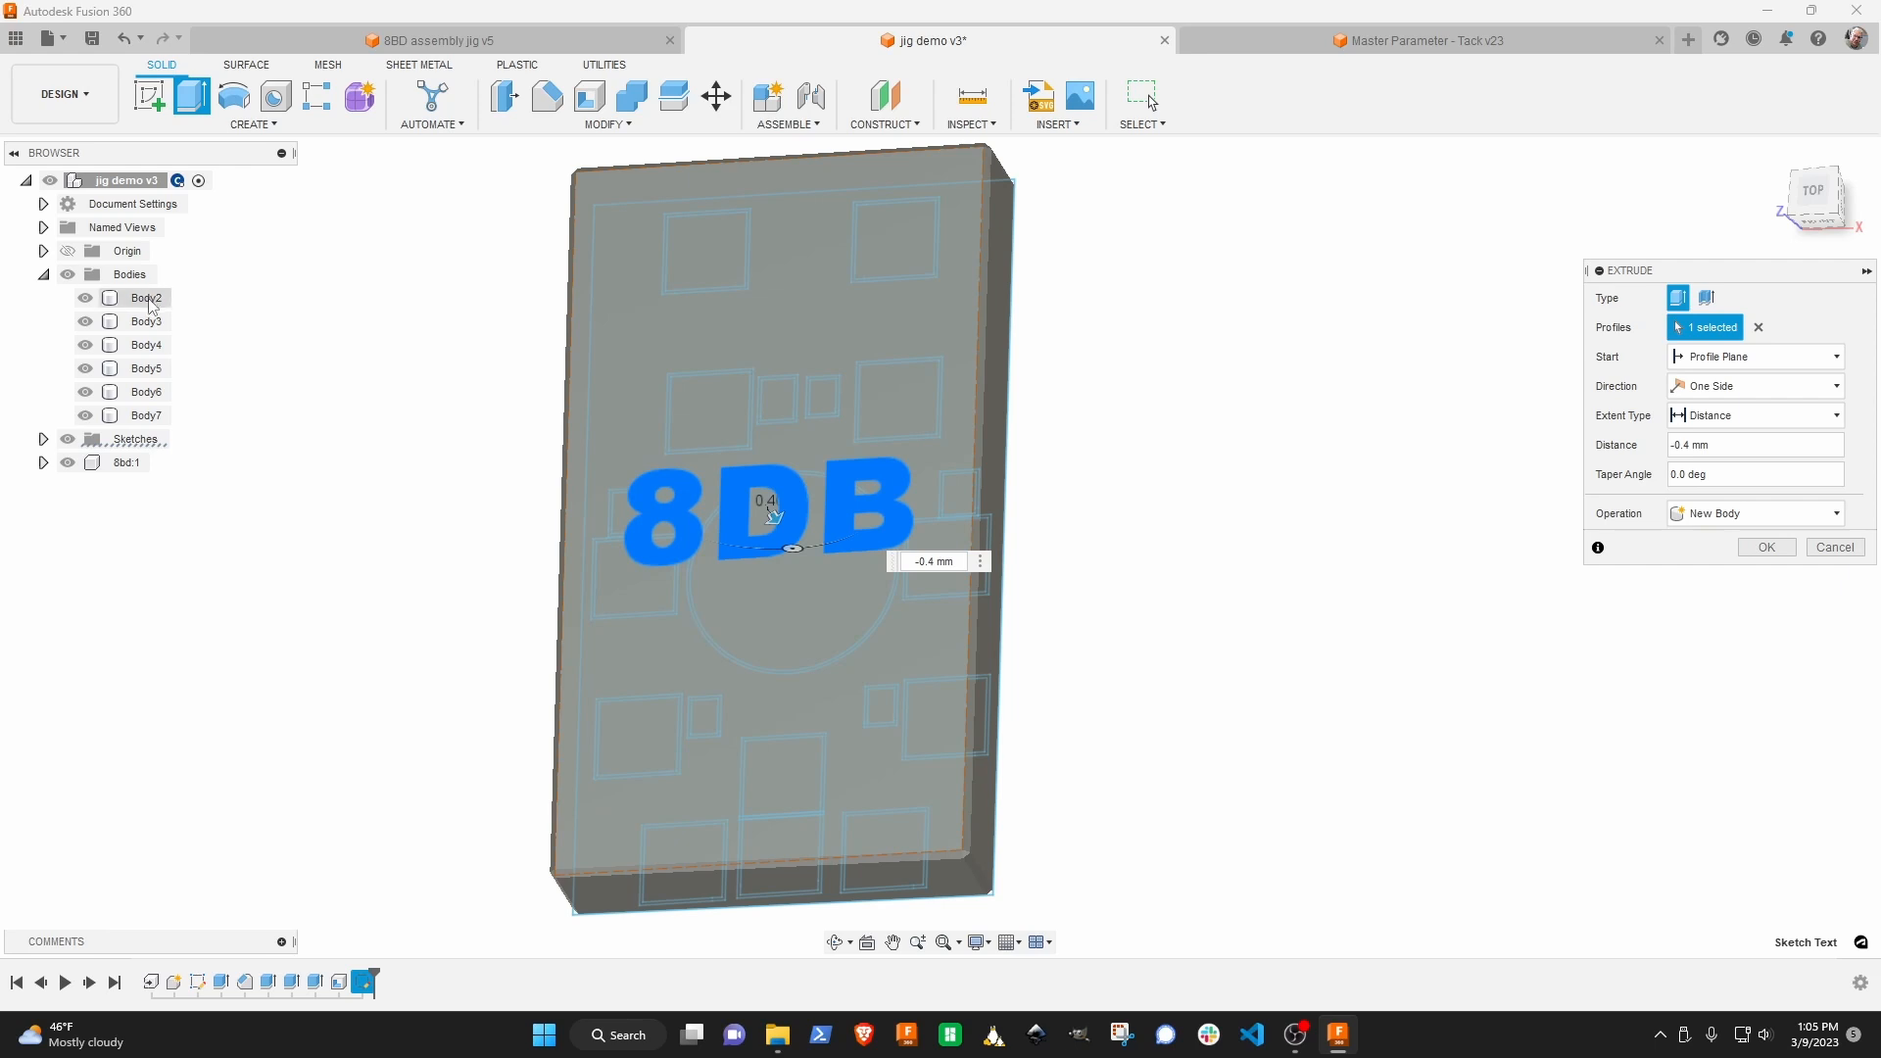
click(1767, 549)
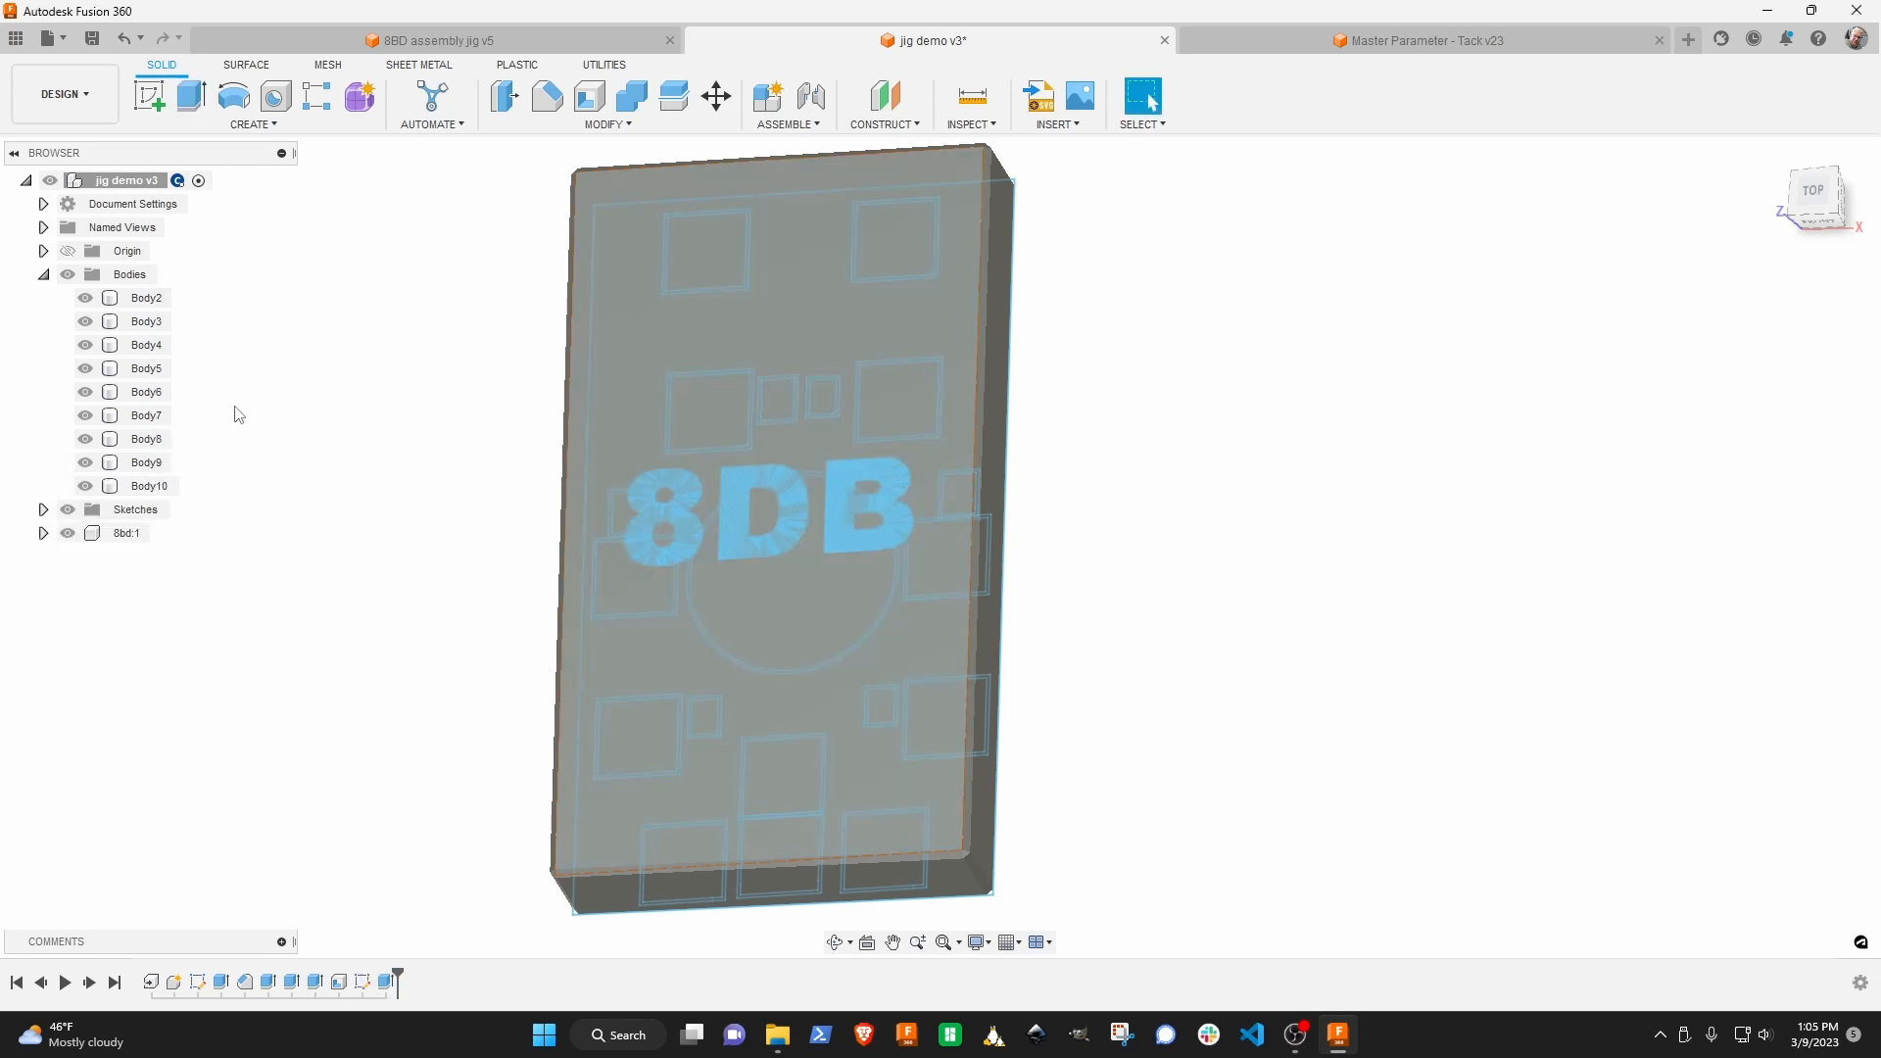
Rename the three letter bodies b, d and 8 to match the characters they form.
click(163, 441)
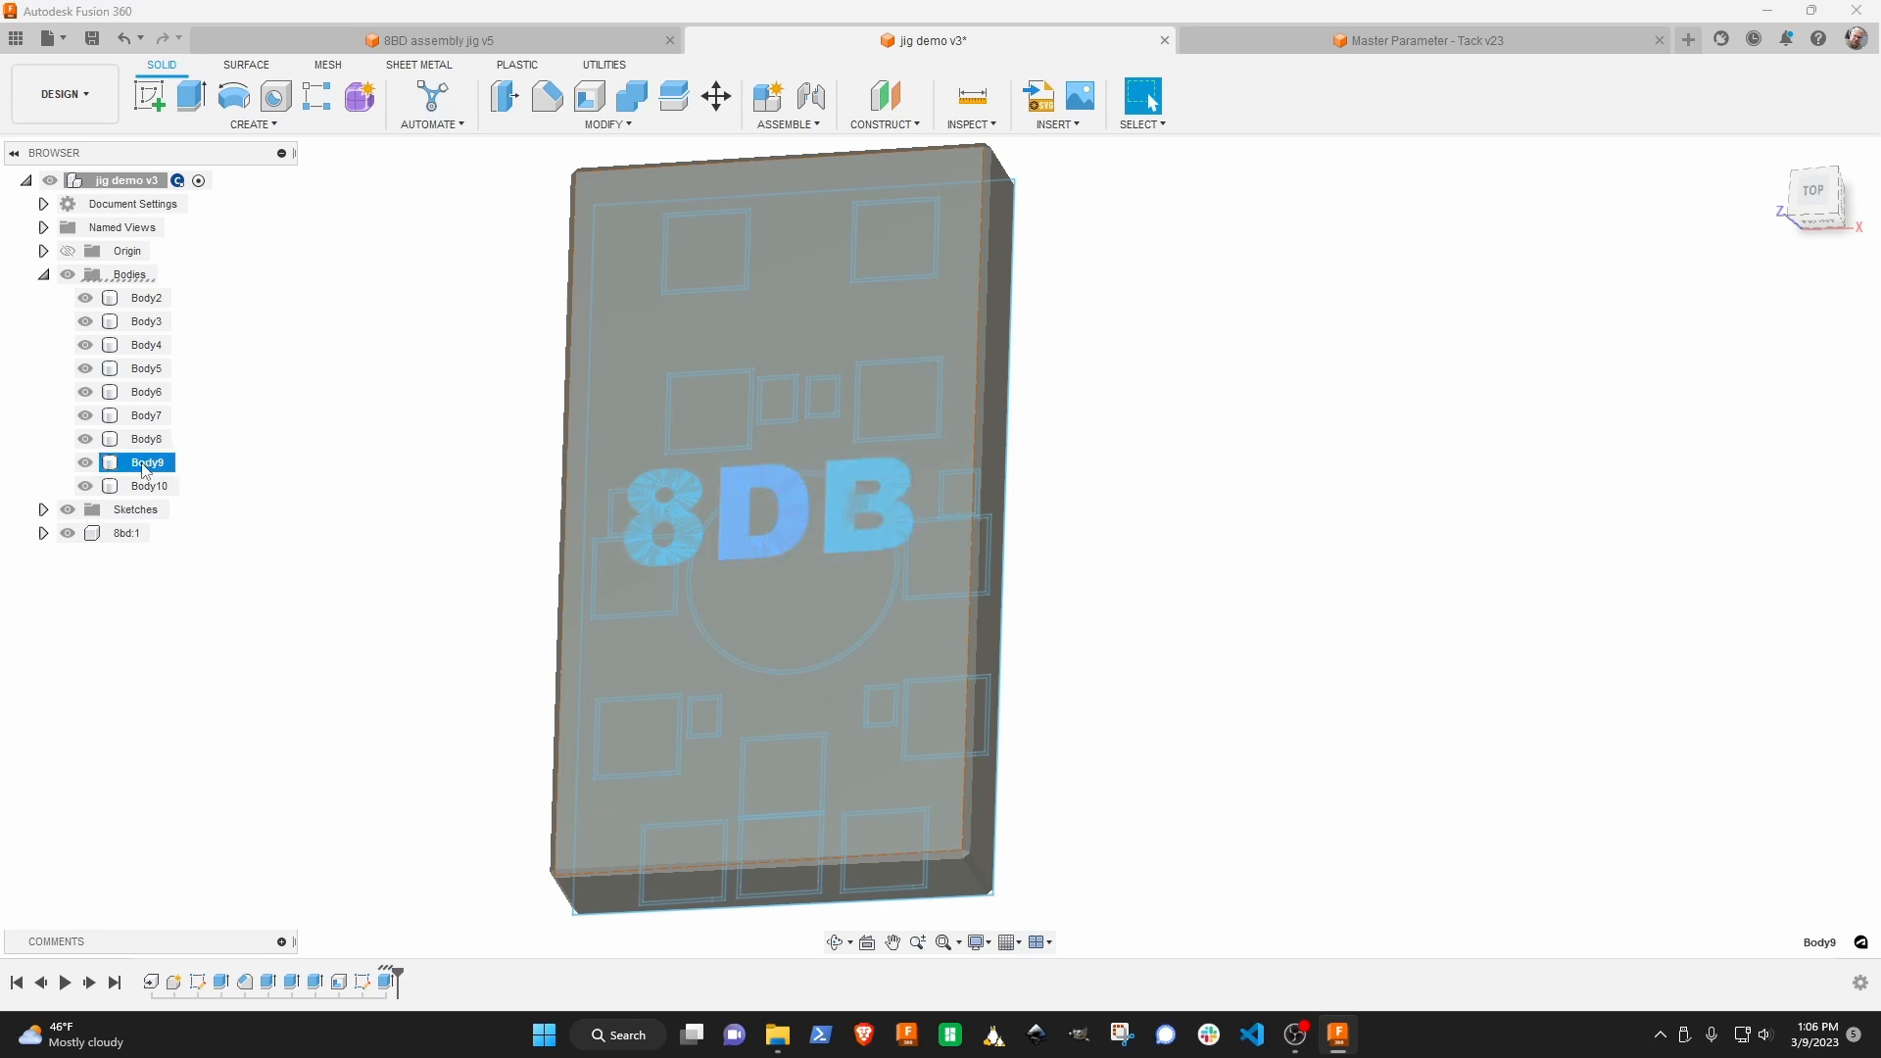
click(143, 487)
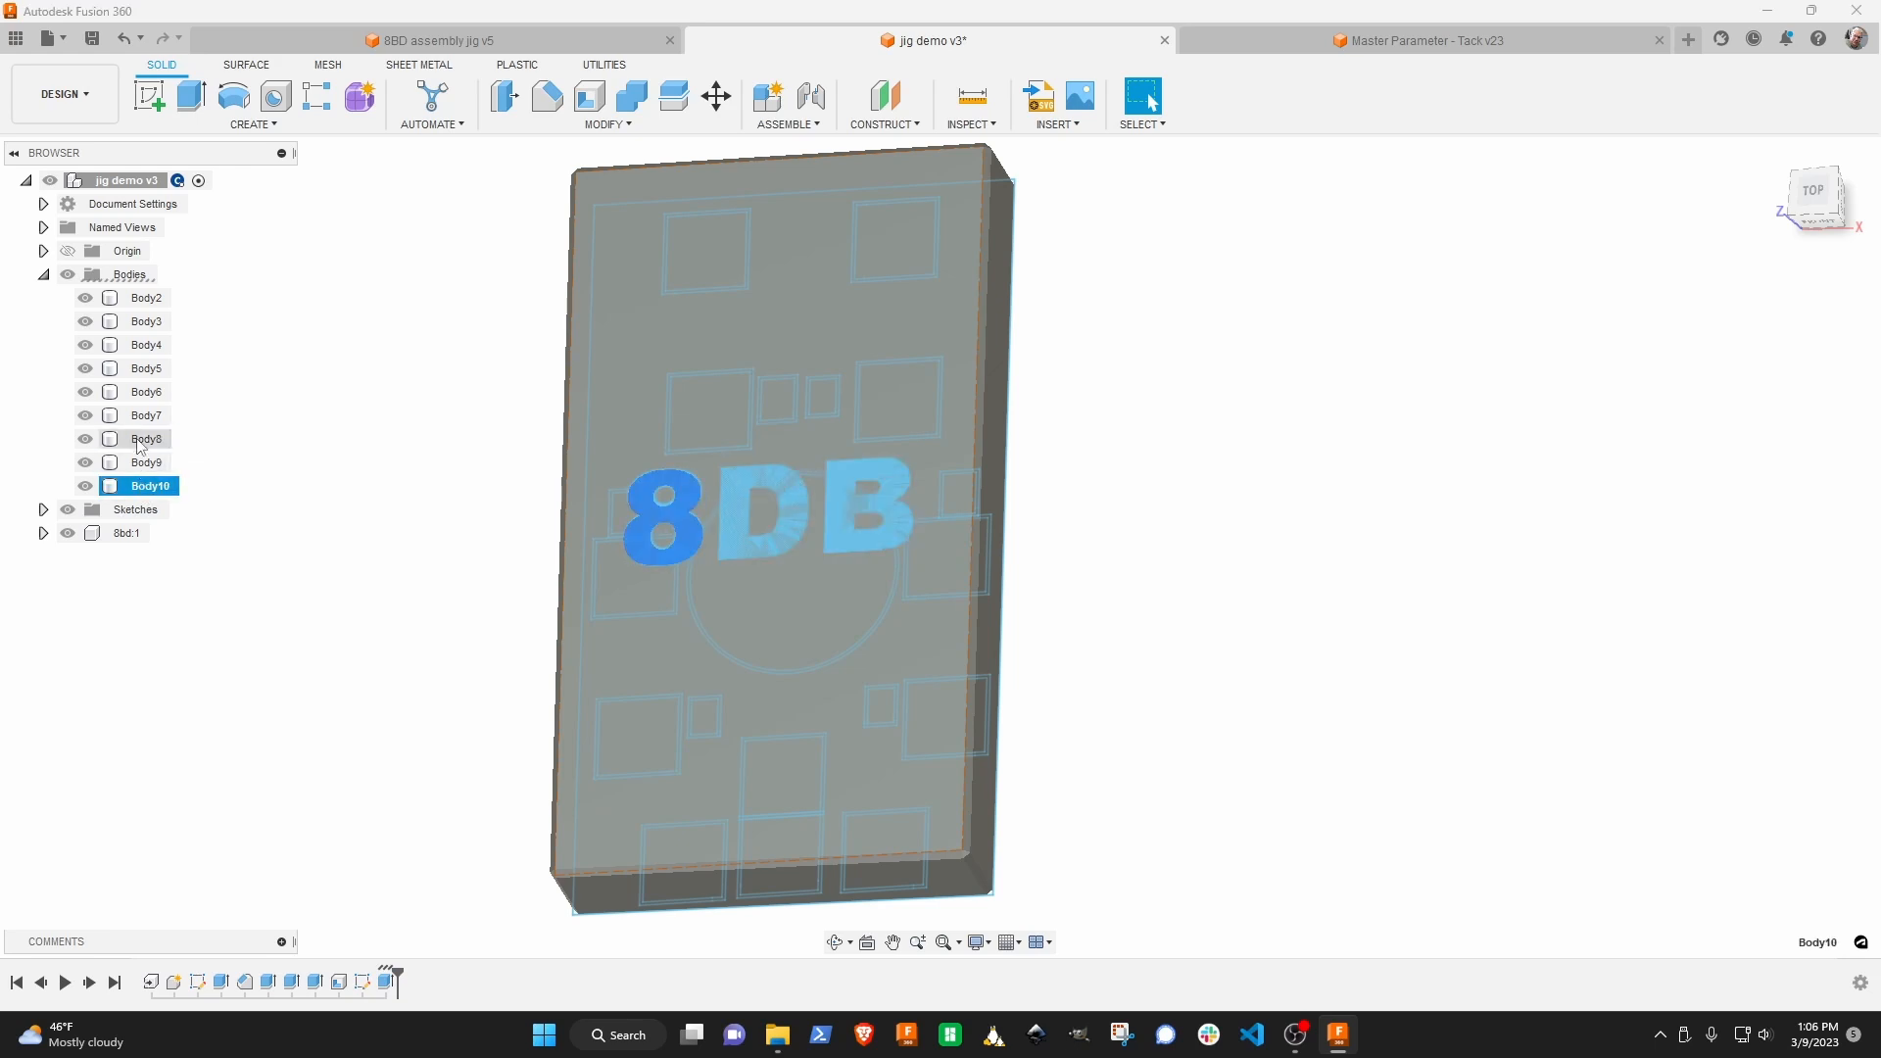
click(143, 441)
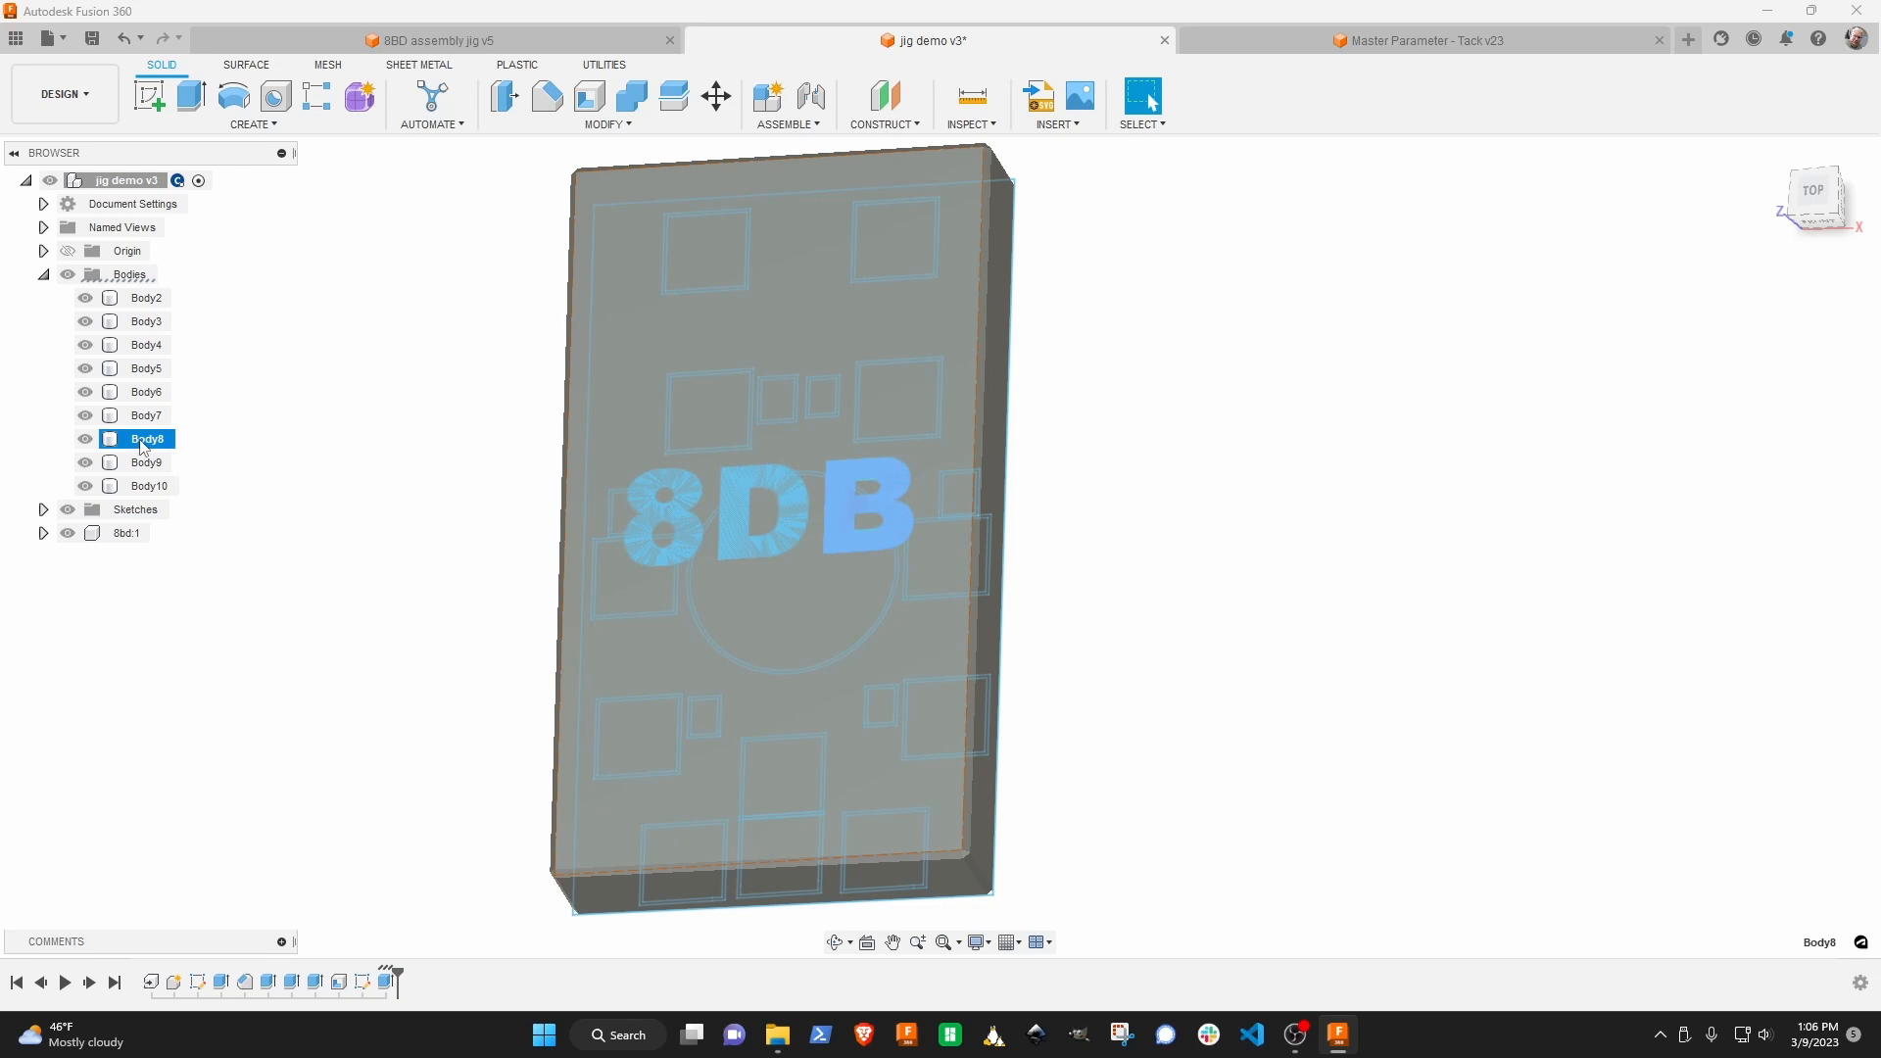
double_click(142, 439)
text(b)
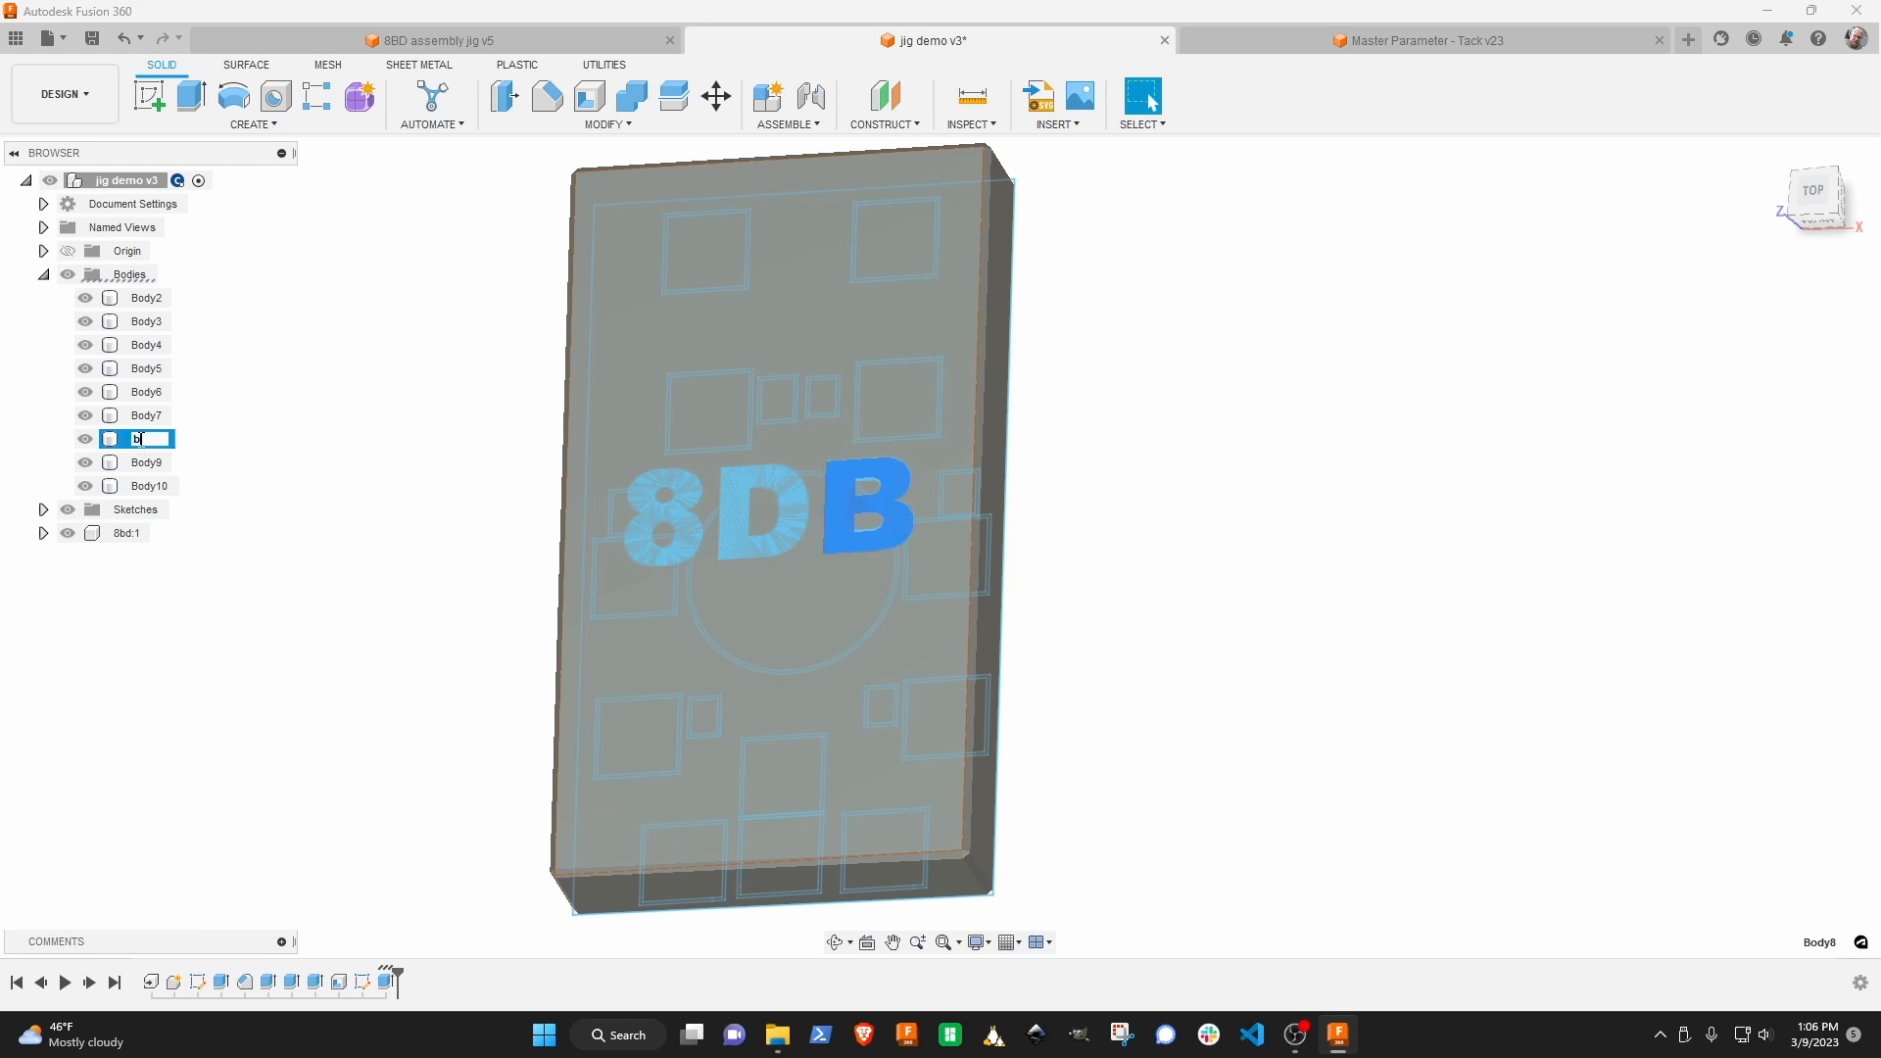
click(147, 465)
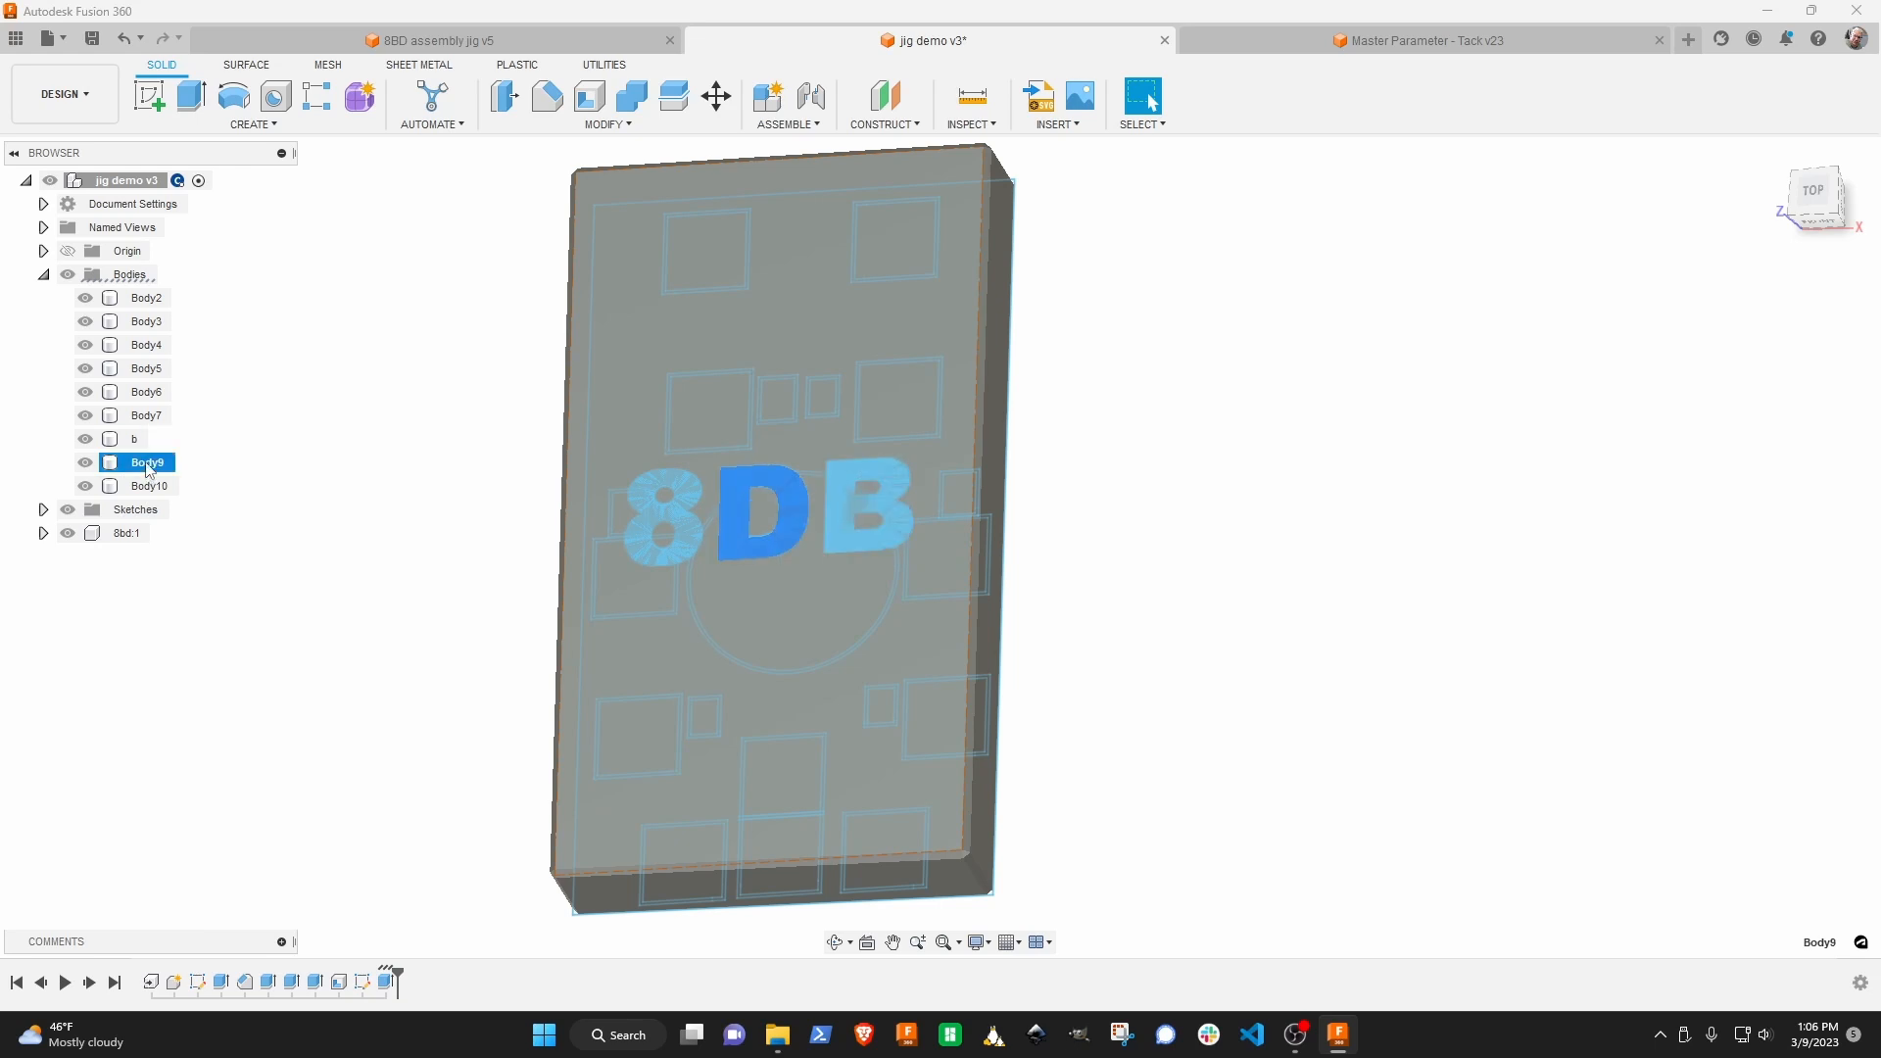
double_click(147, 464)
text(d)
click(151, 485)
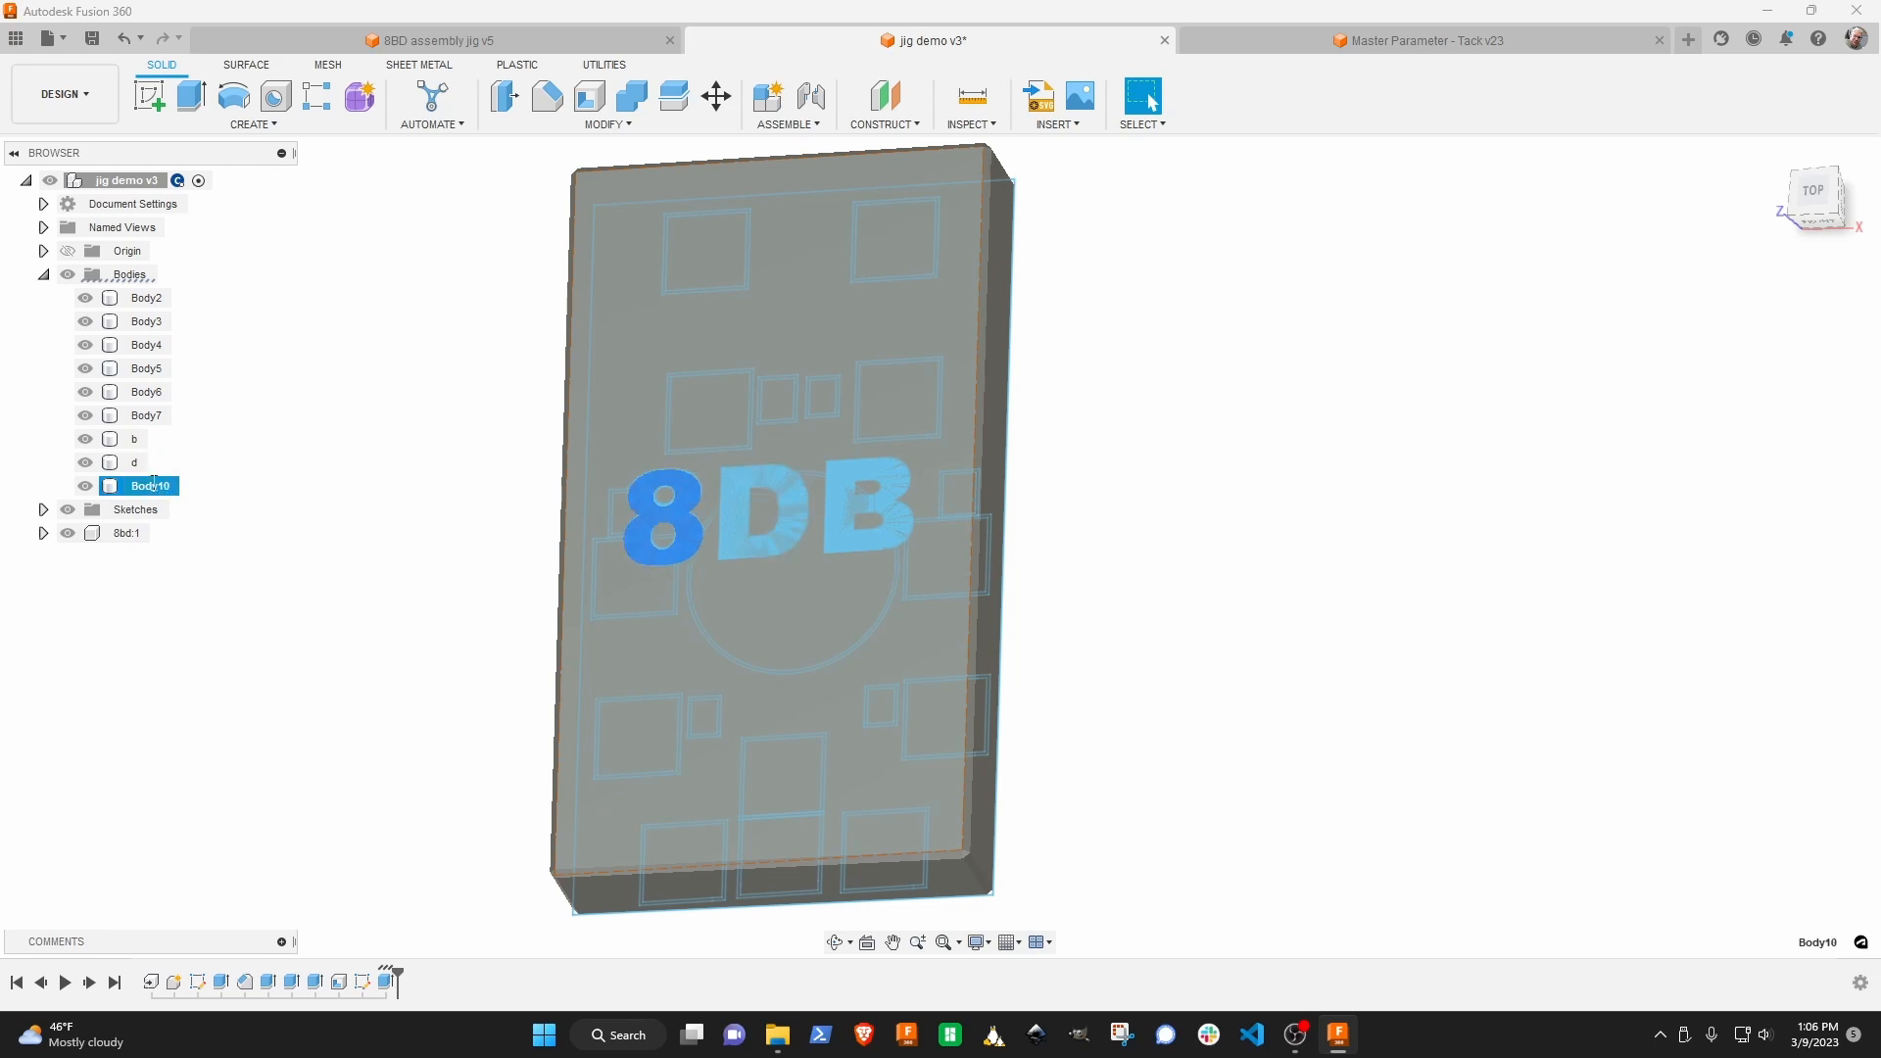
double_click(153, 484)
text(8)
key(Return)
click(251, 488)
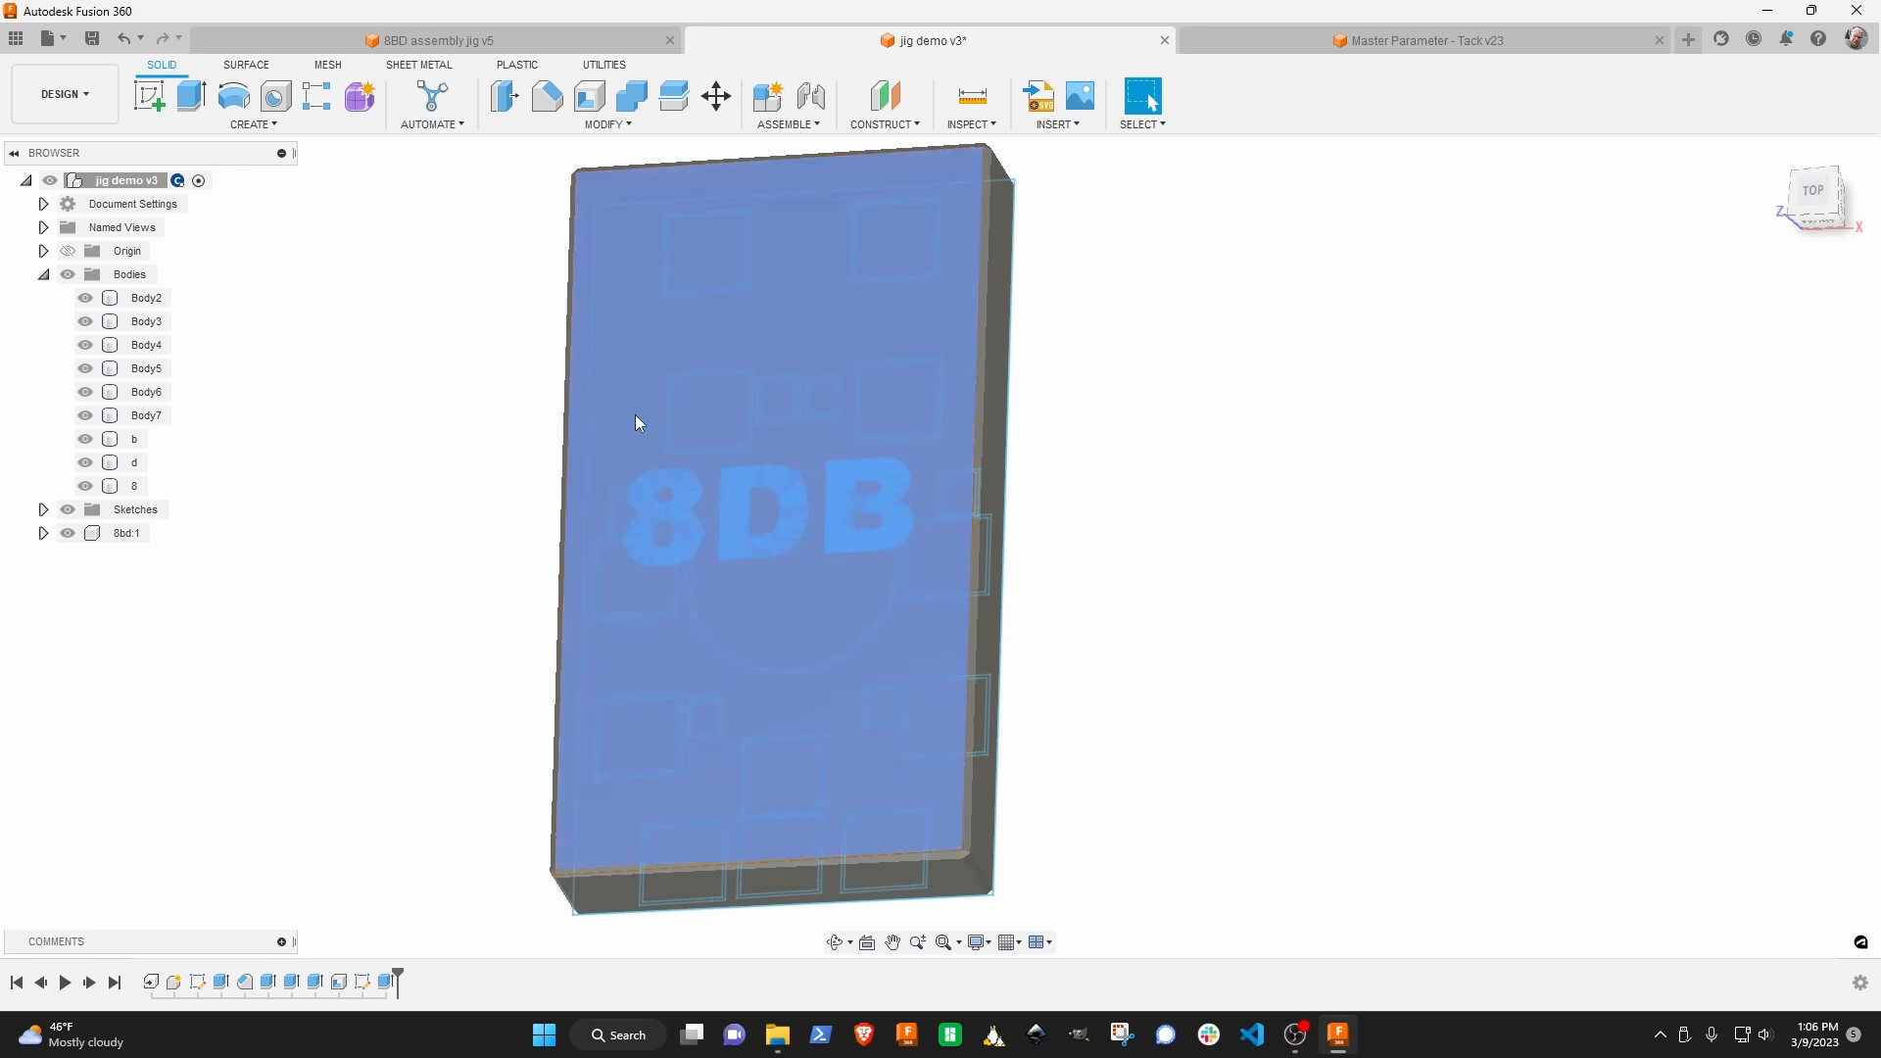
Combine the block with the letter bodies b, d and 8 as a cut, keeping the tool bodies.
shift+middle_drag(790, 544, 760, 506)
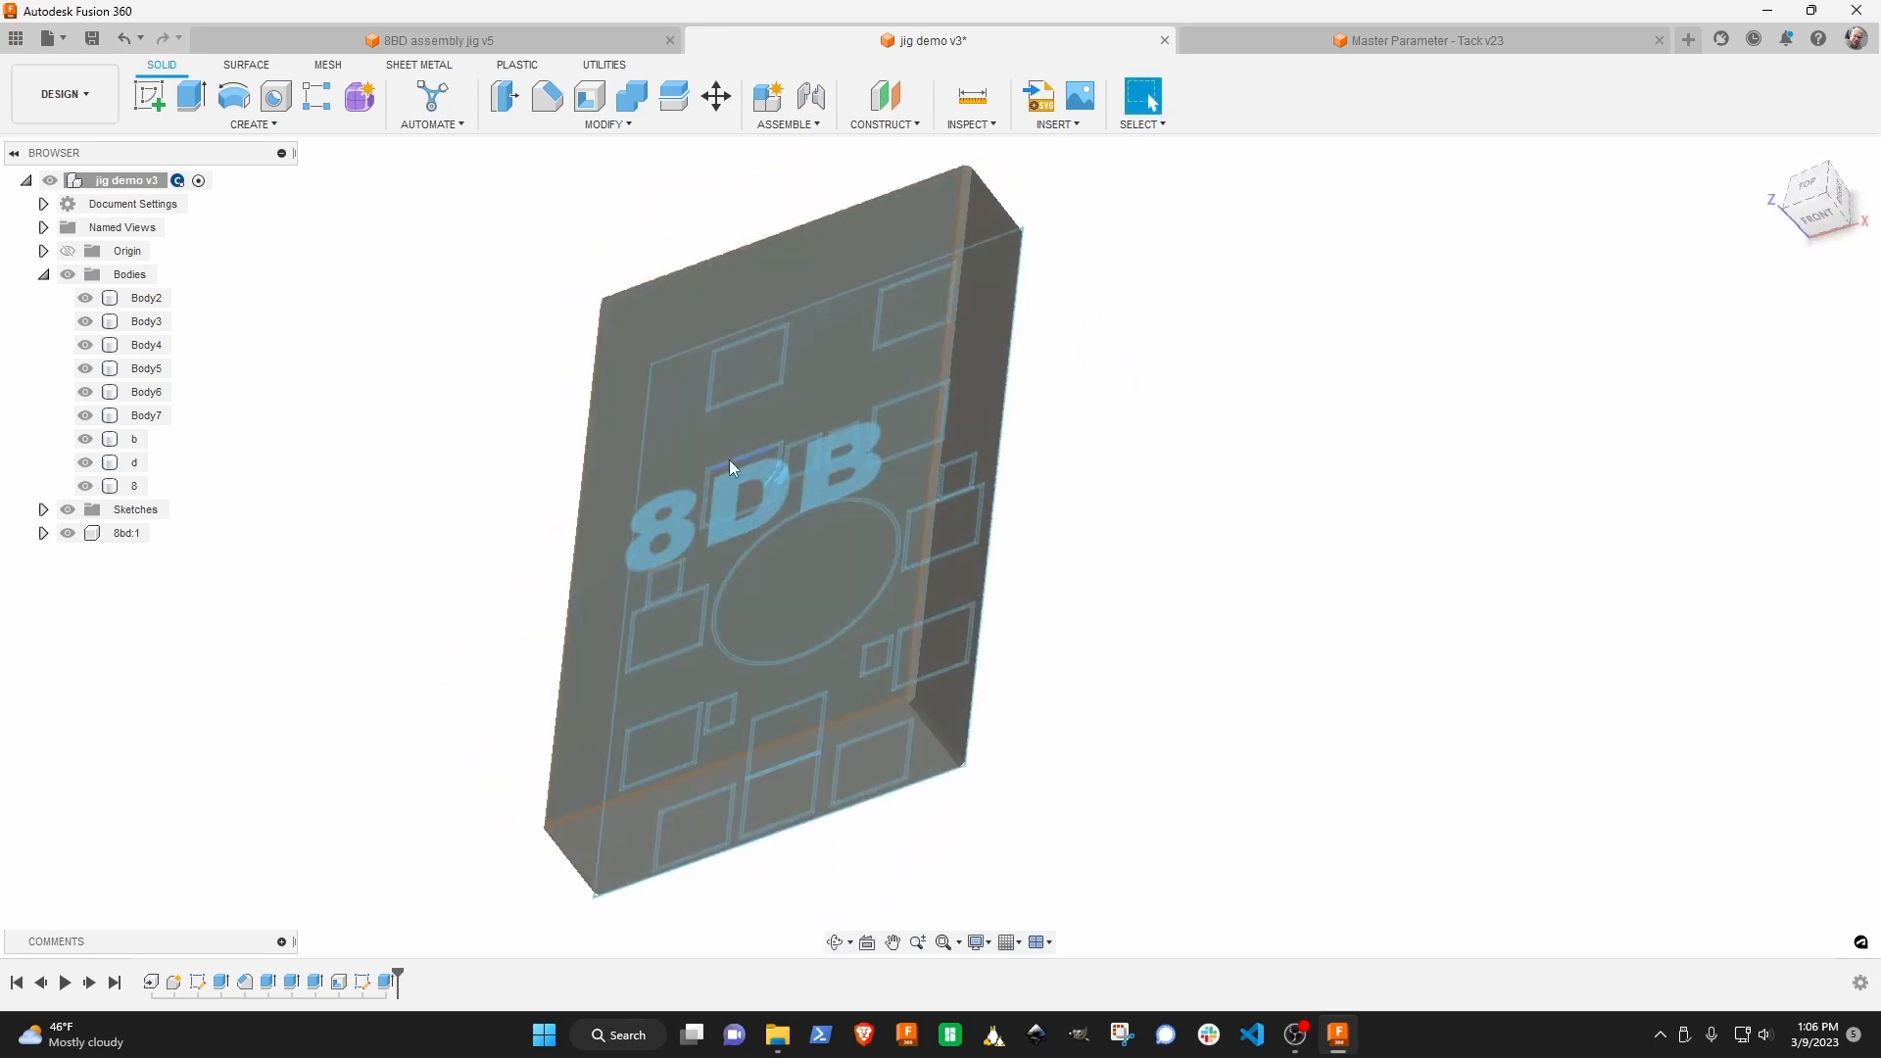
shift+middle_drag(713, 433, 685, 343)
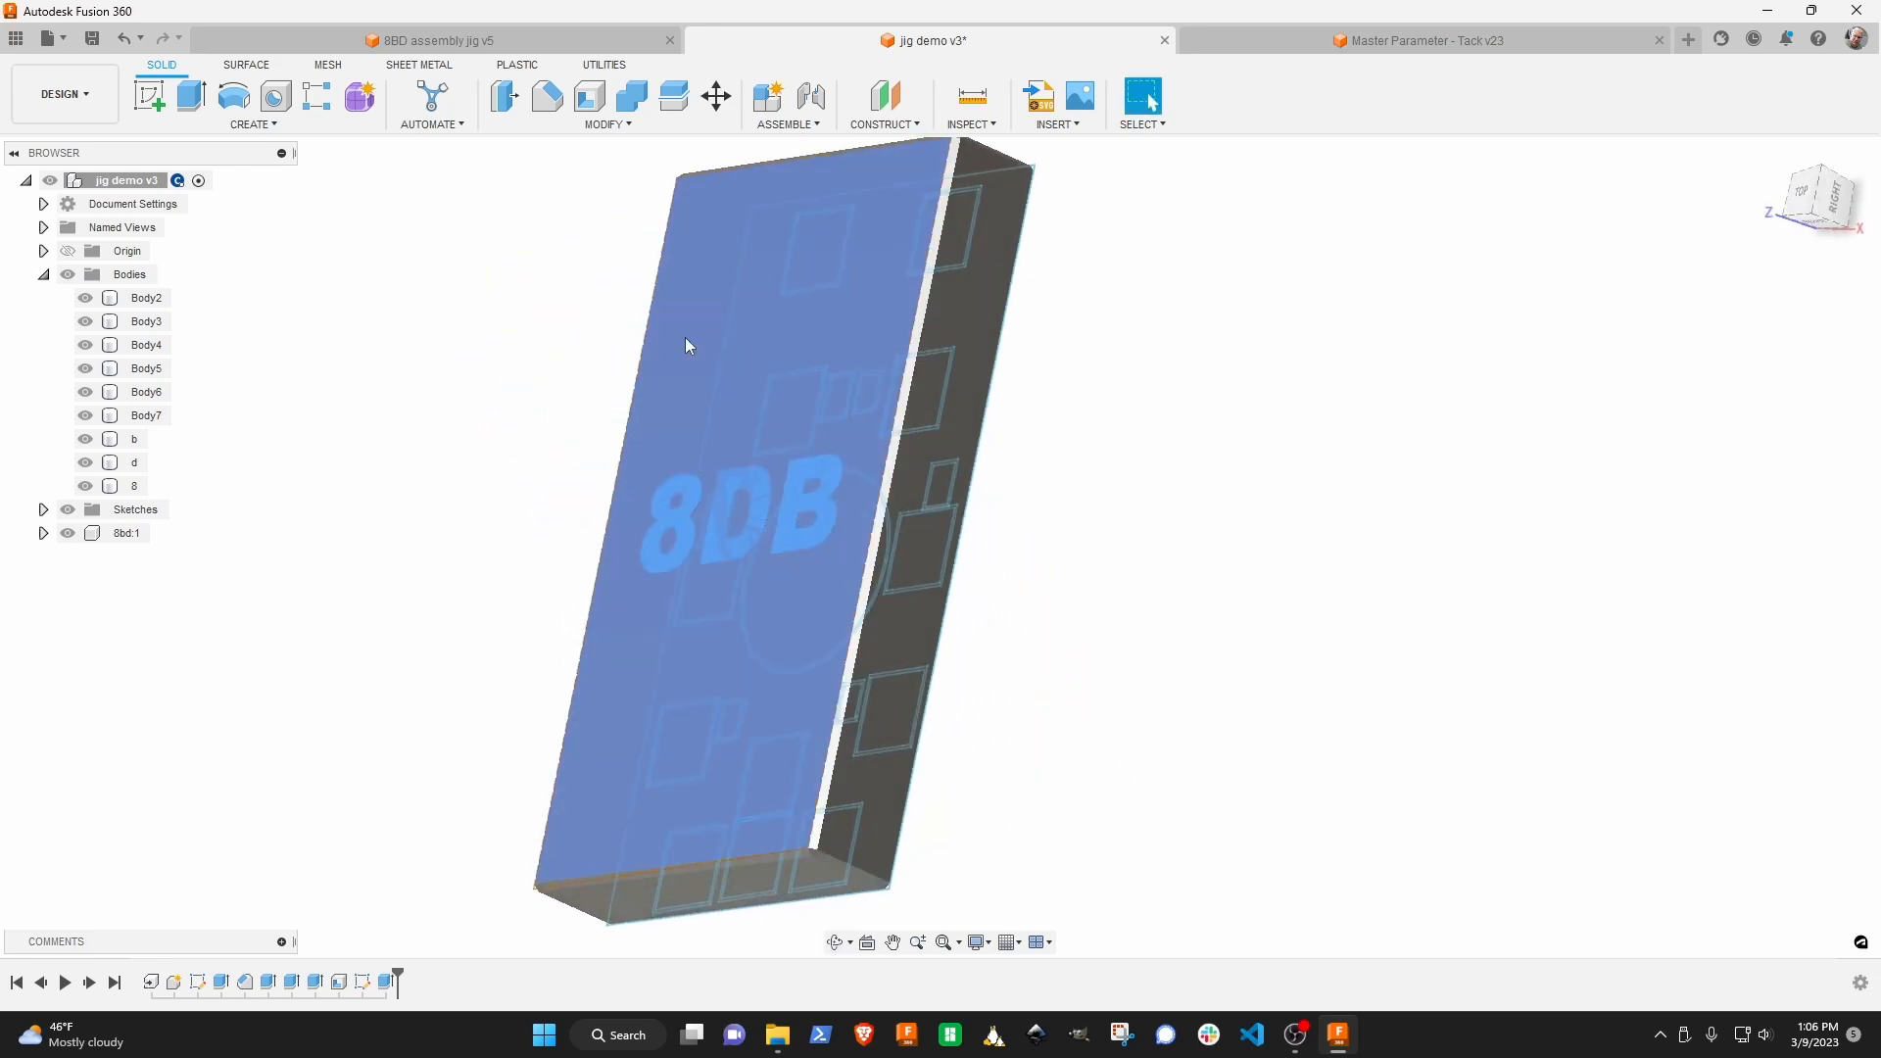
click(633, 98)
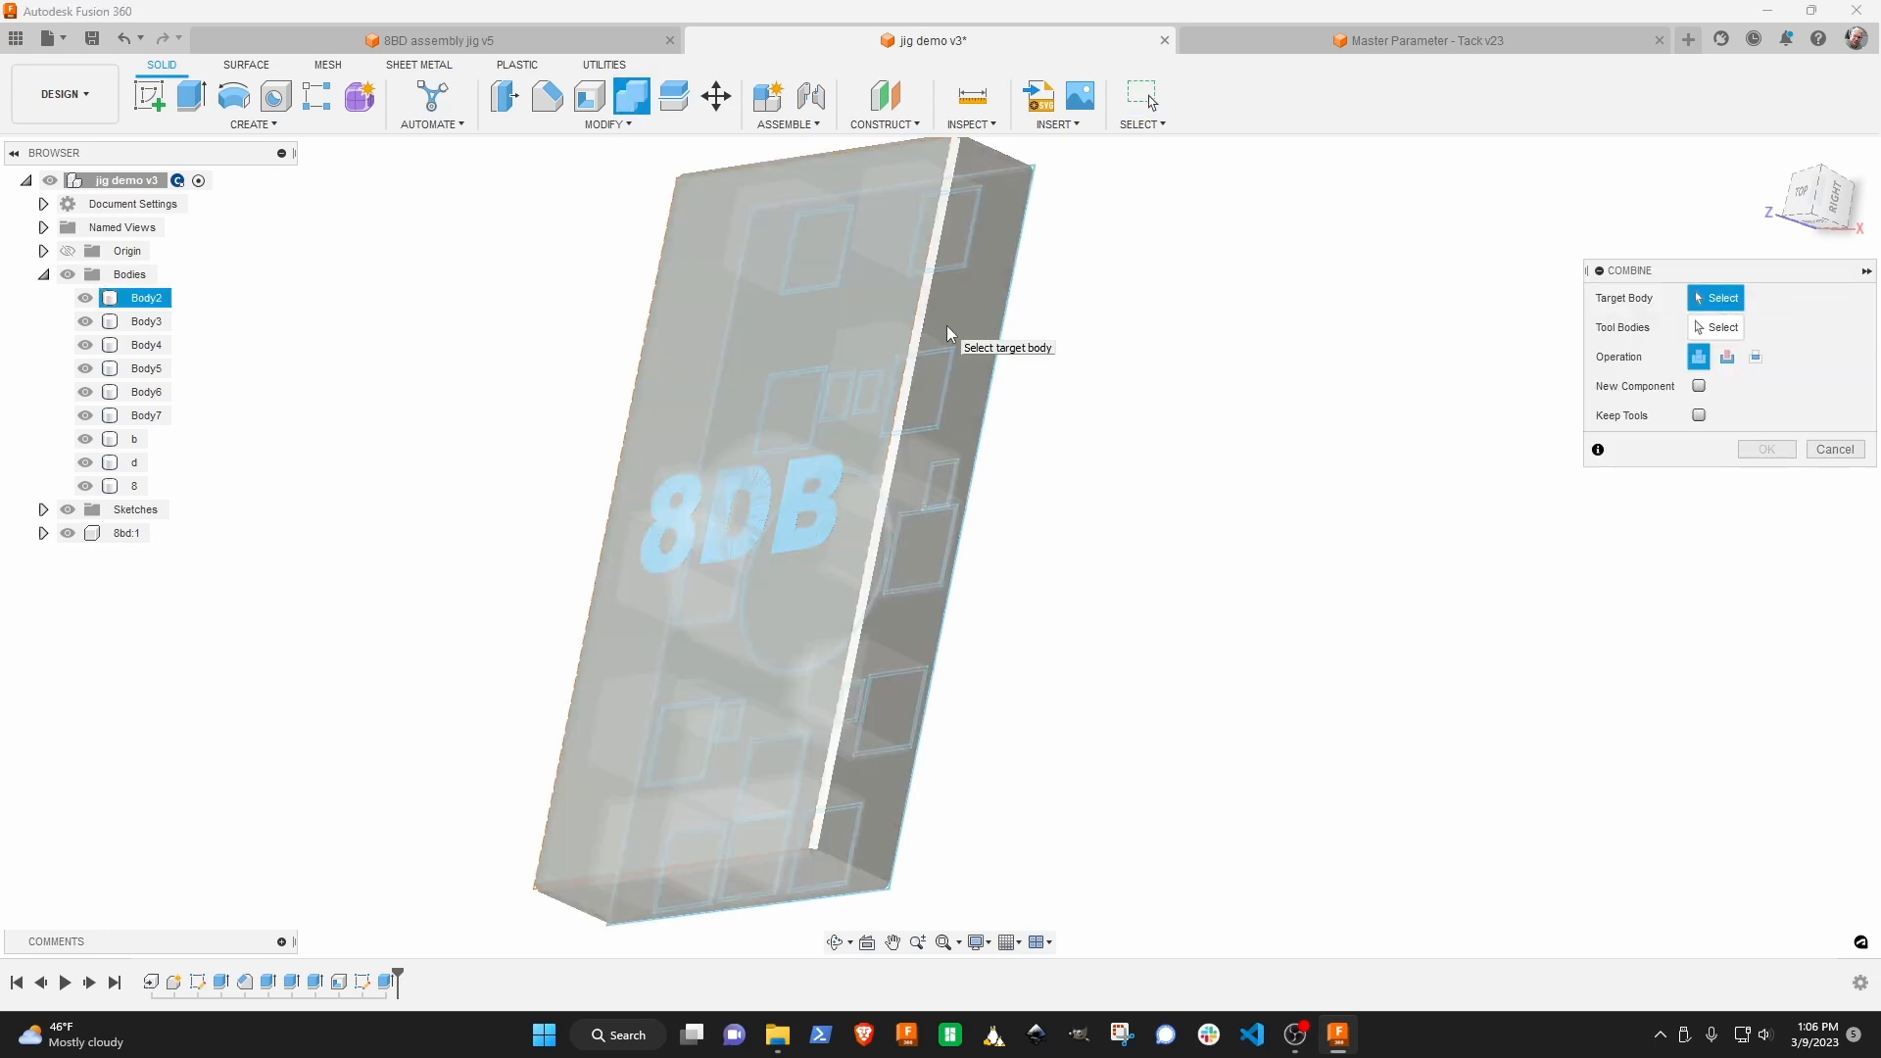
click(948, 329)
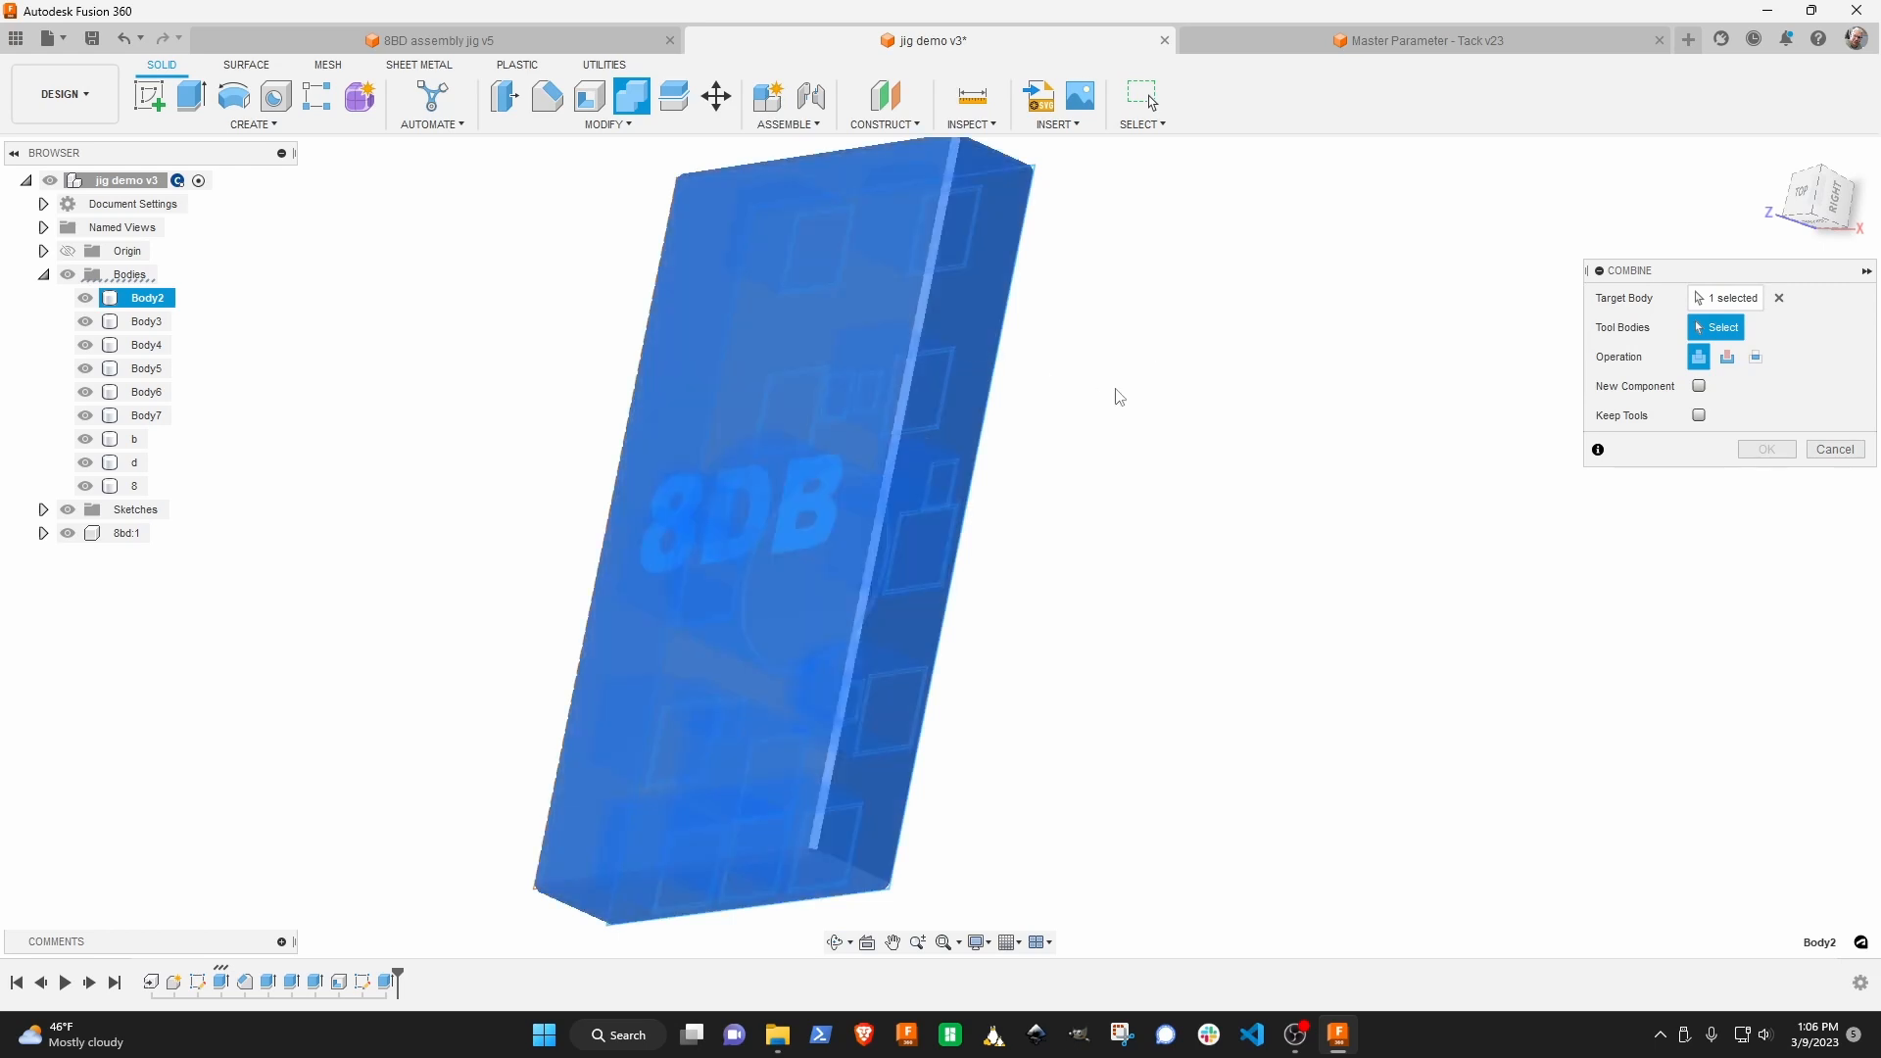
click(678, 509)
click(794, 476)
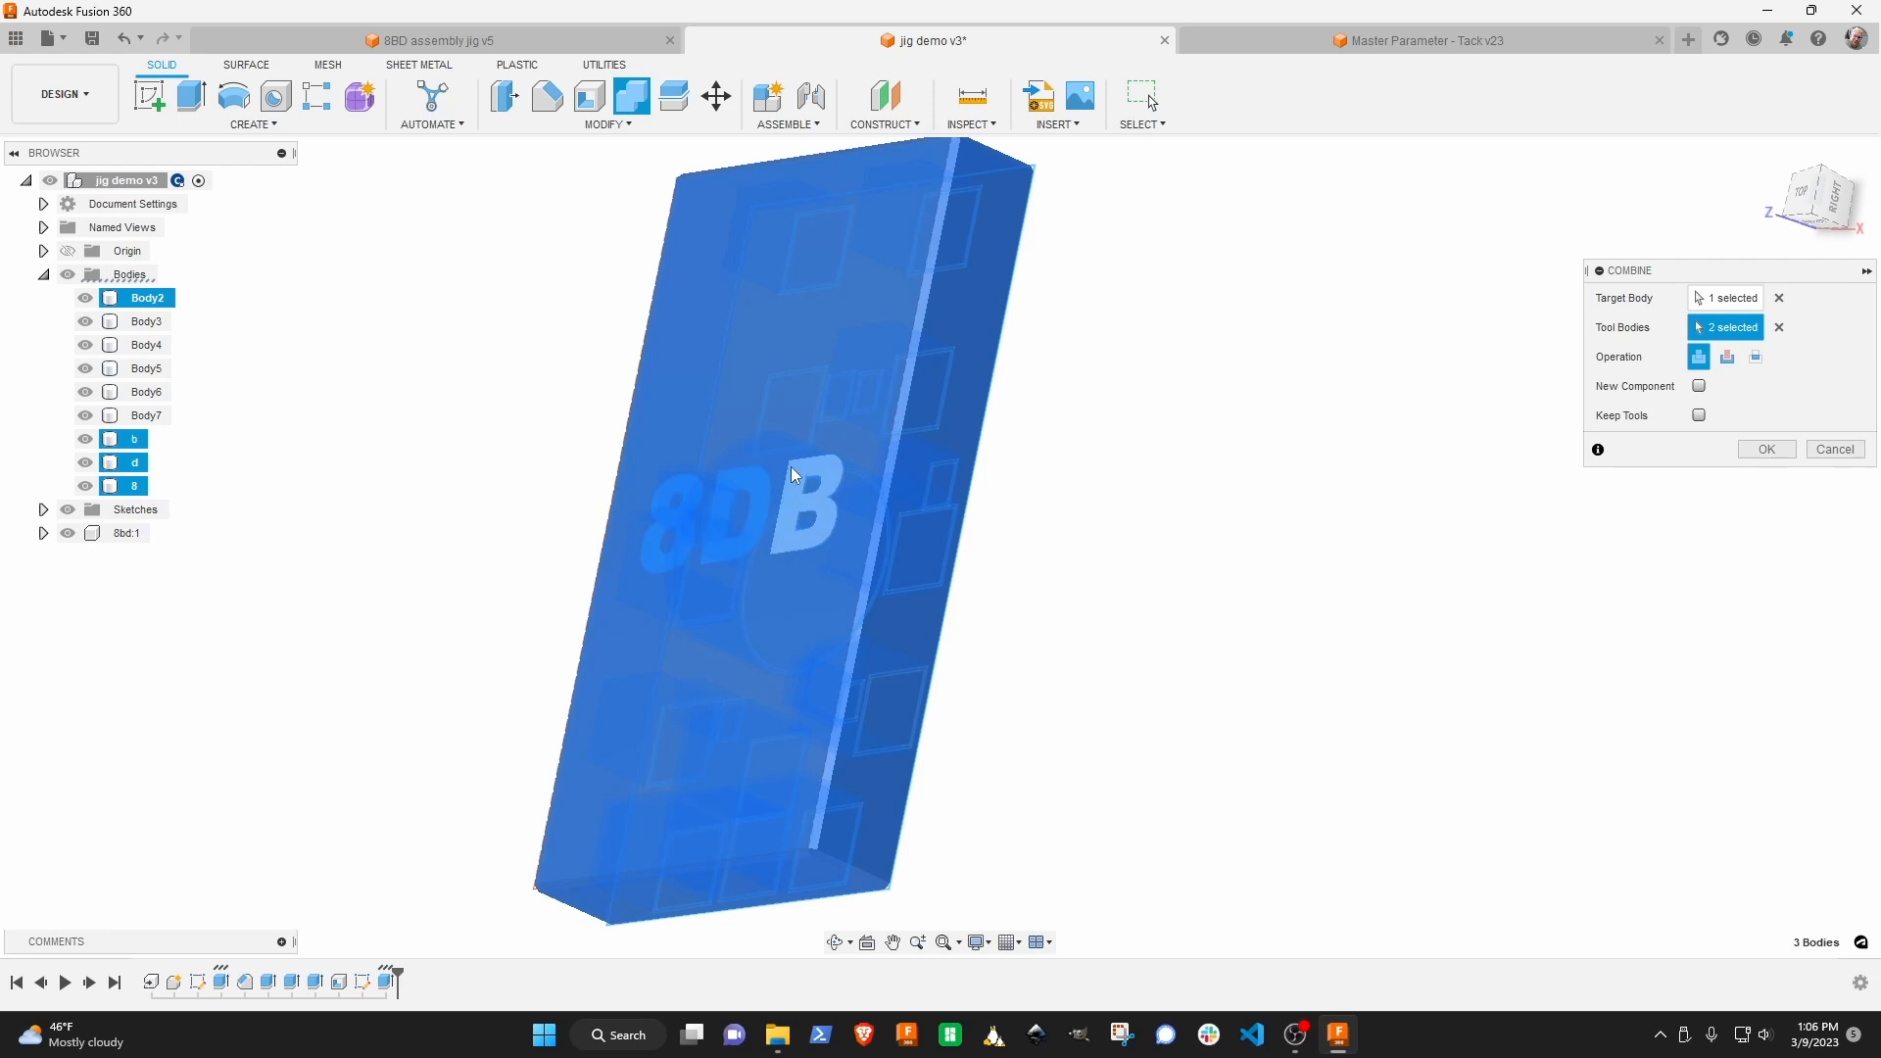
click(796, 469)
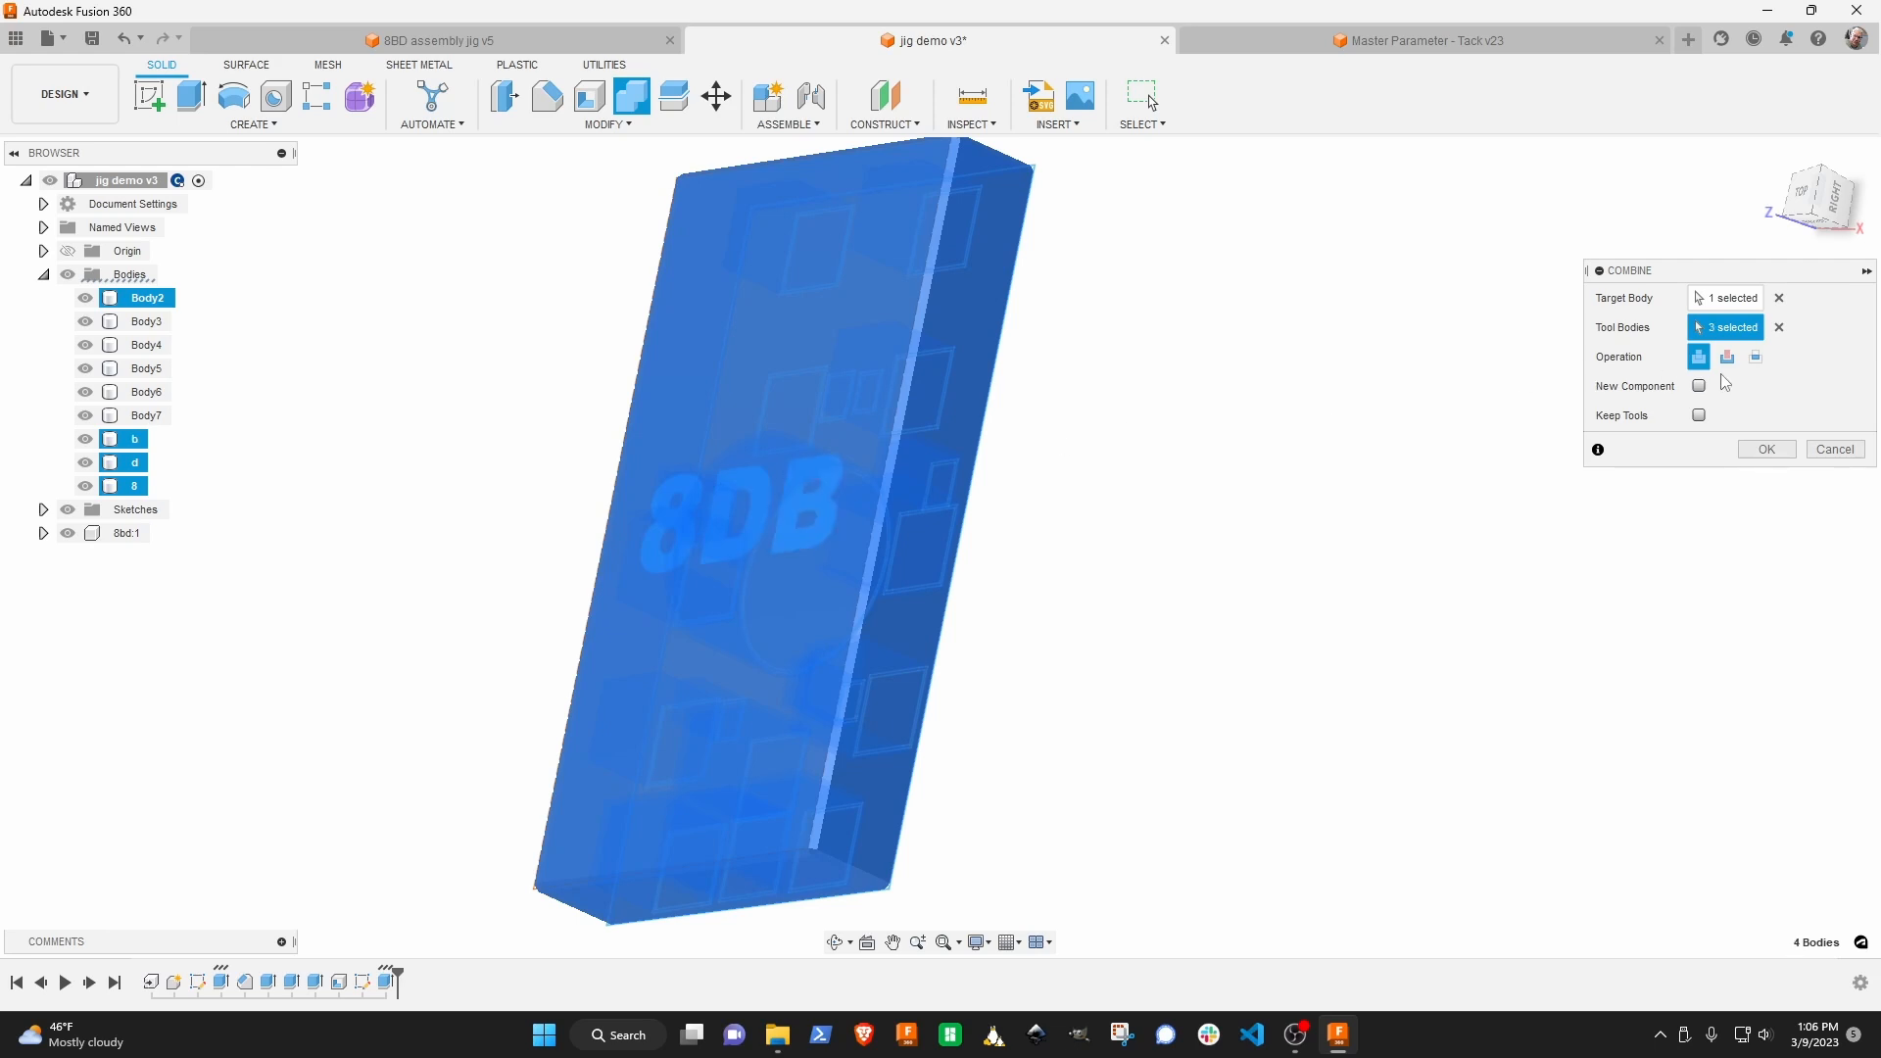
click(1727, 356)
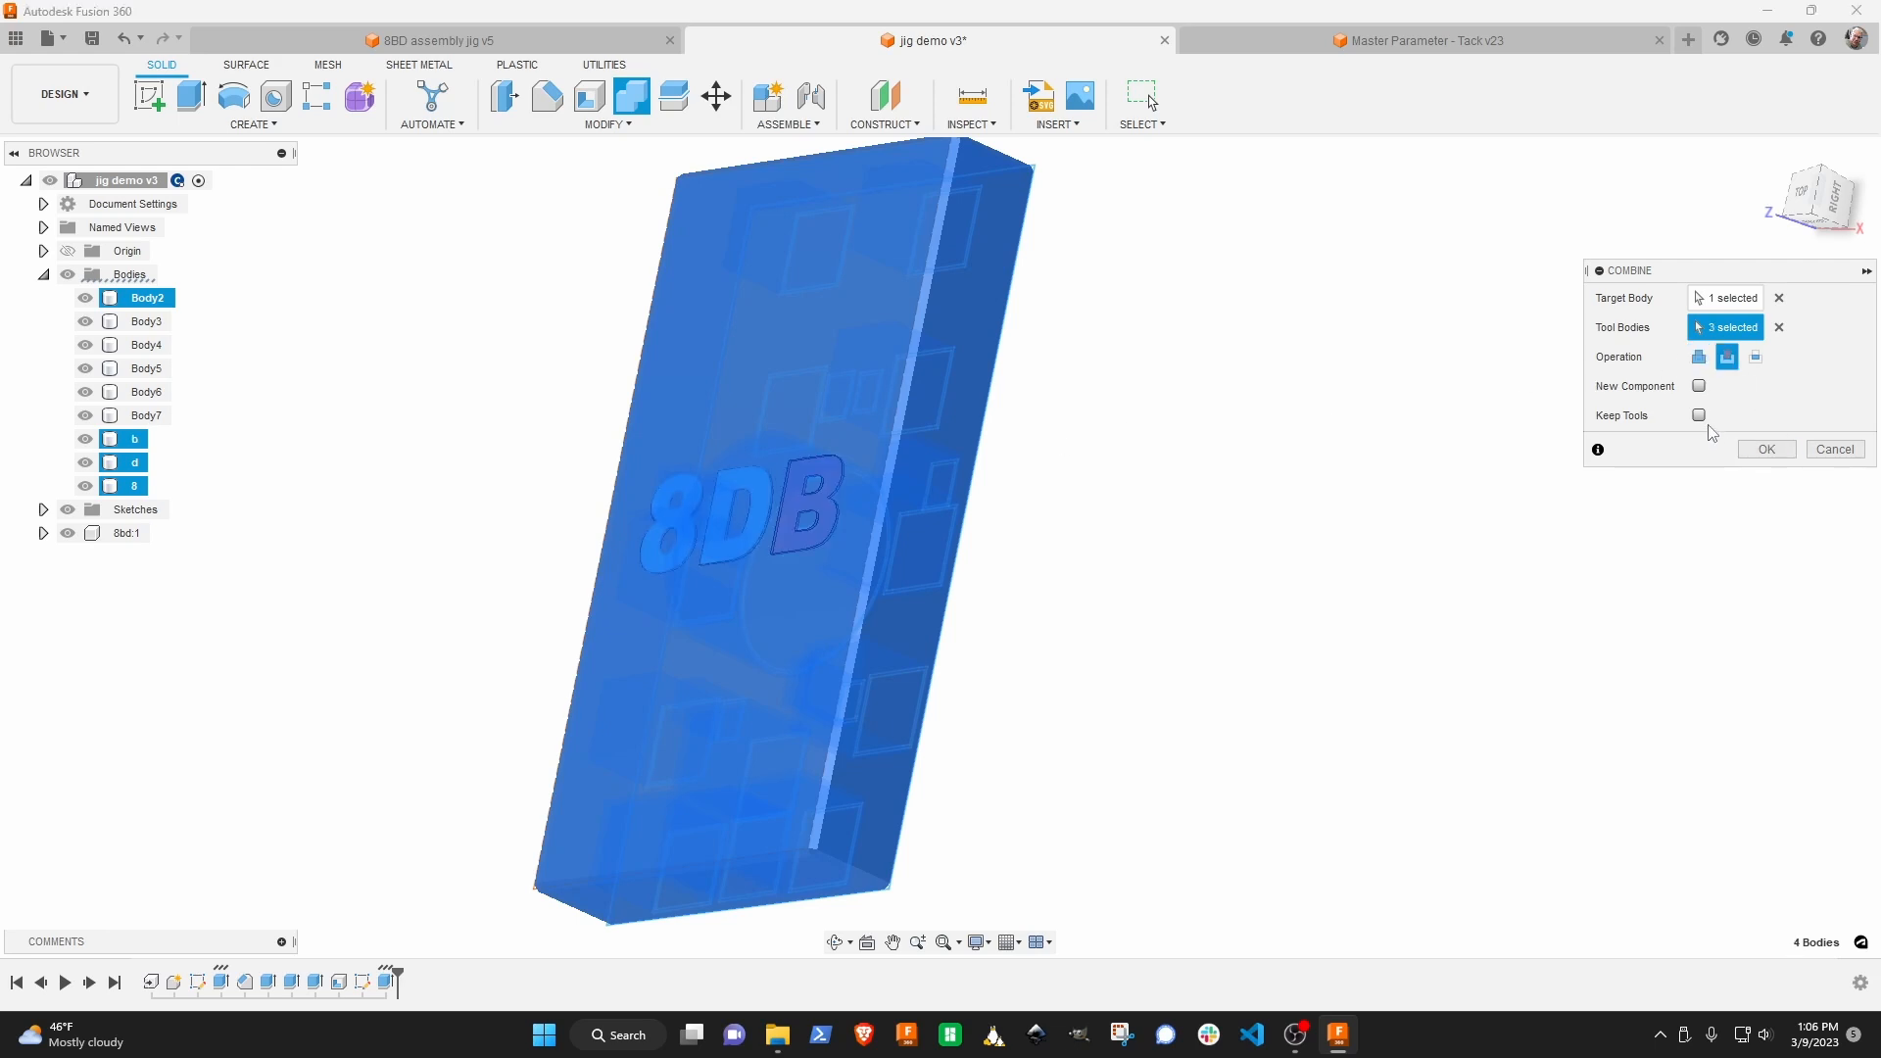
click(1700, 416)
click(1767, 450)
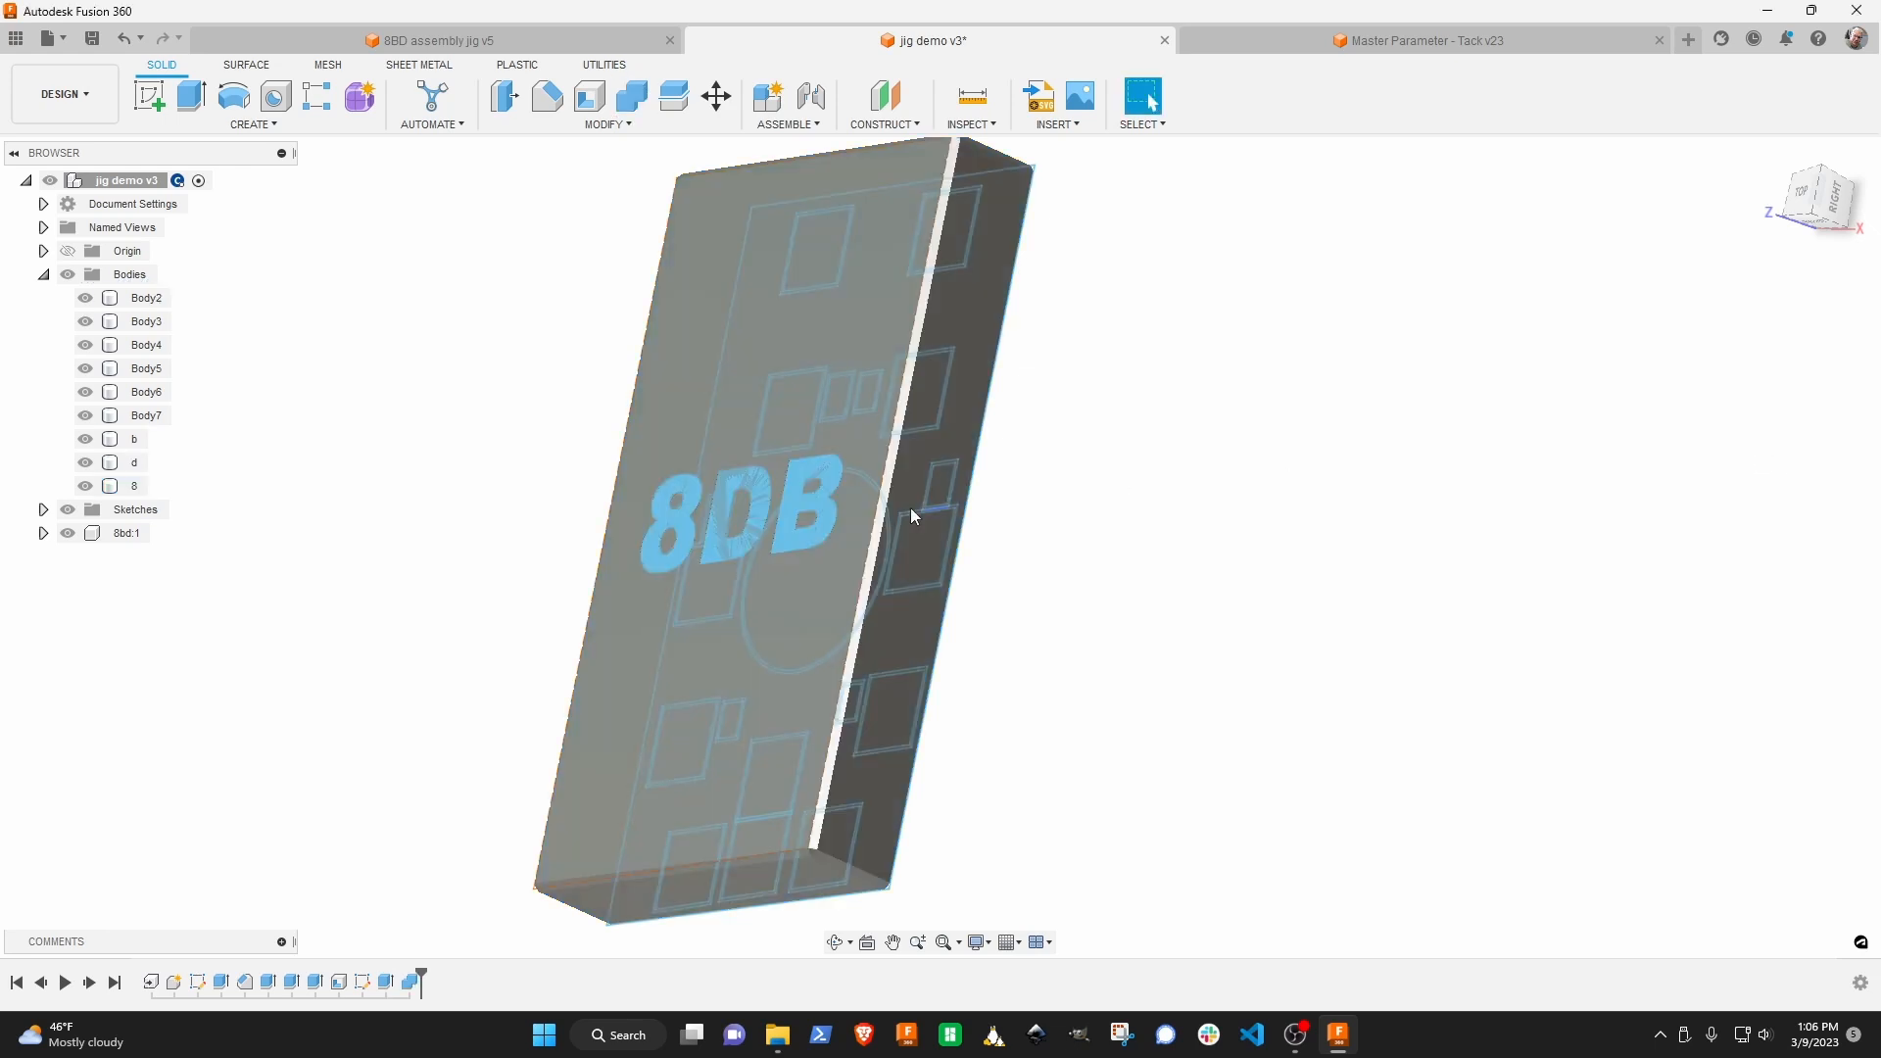
Hide the letter bodies b, d and 8 and the top-level sketches to inspect the recesses in the block.
click(85, 439)
click(85, 463)
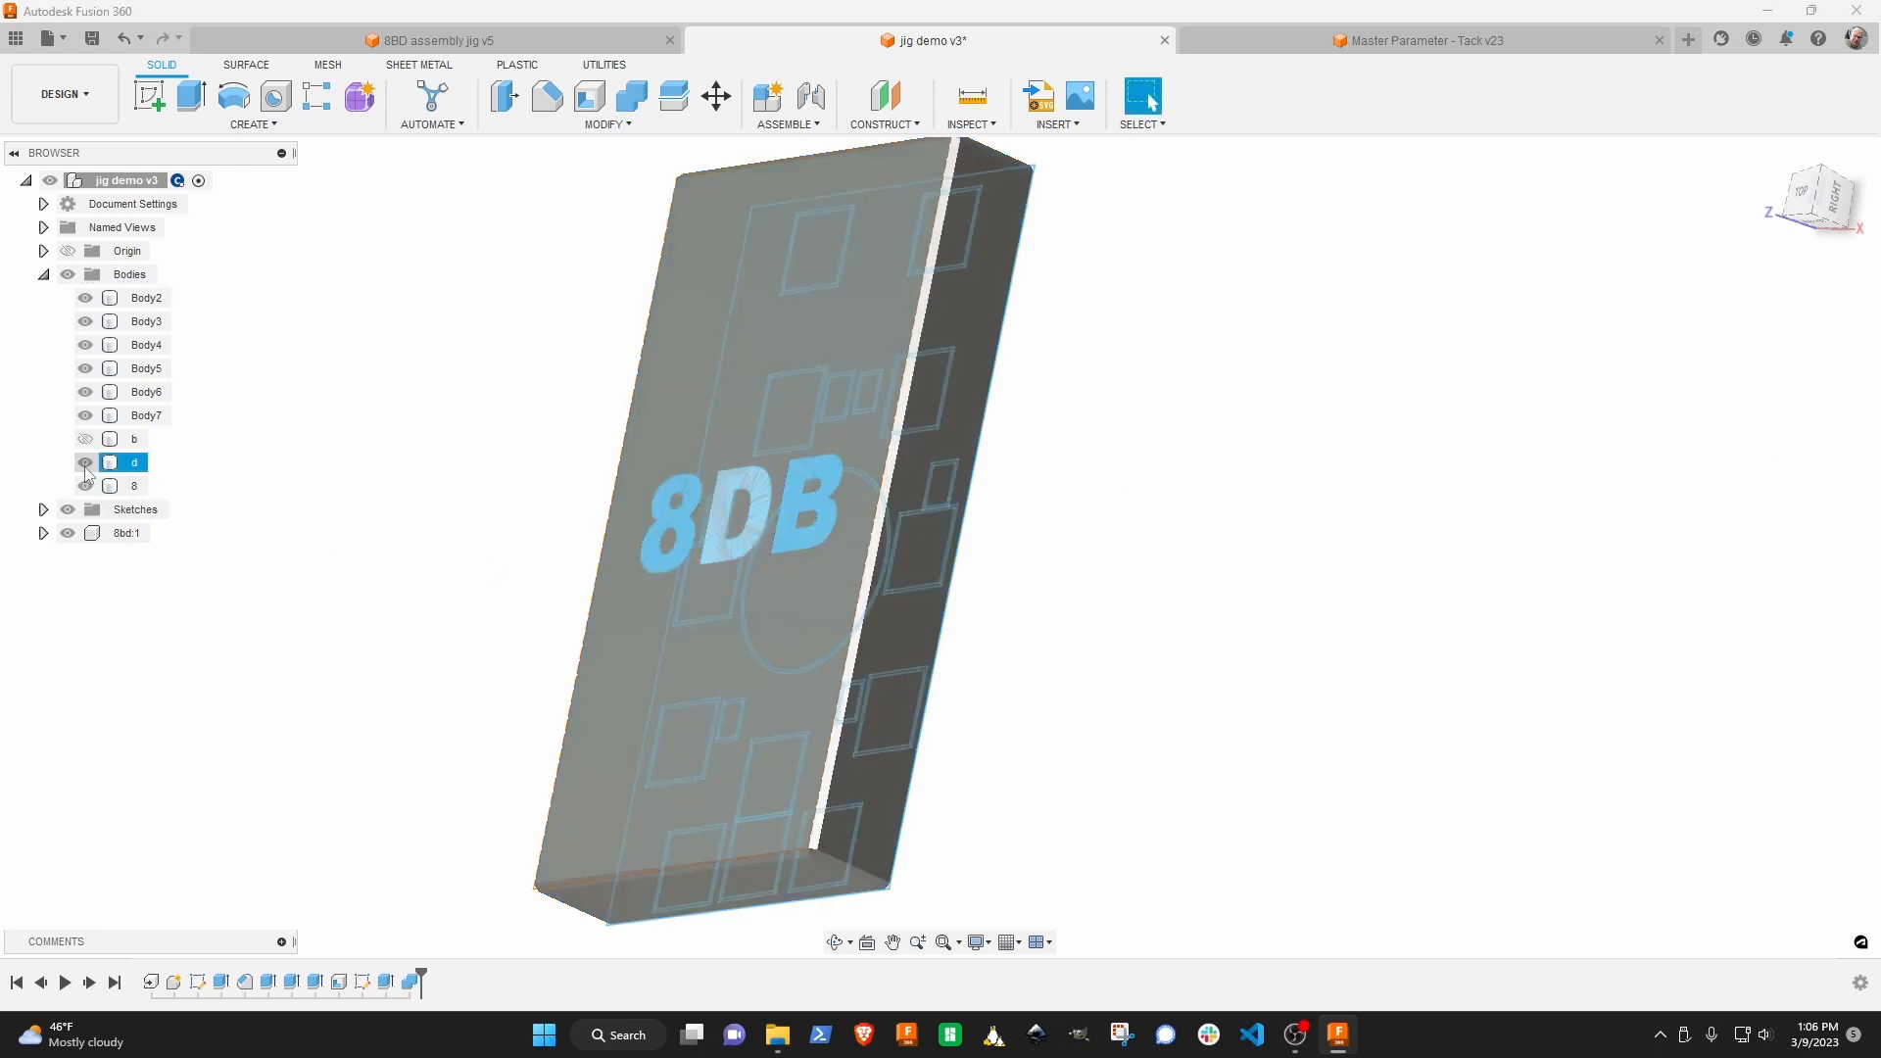
click(85, 486)
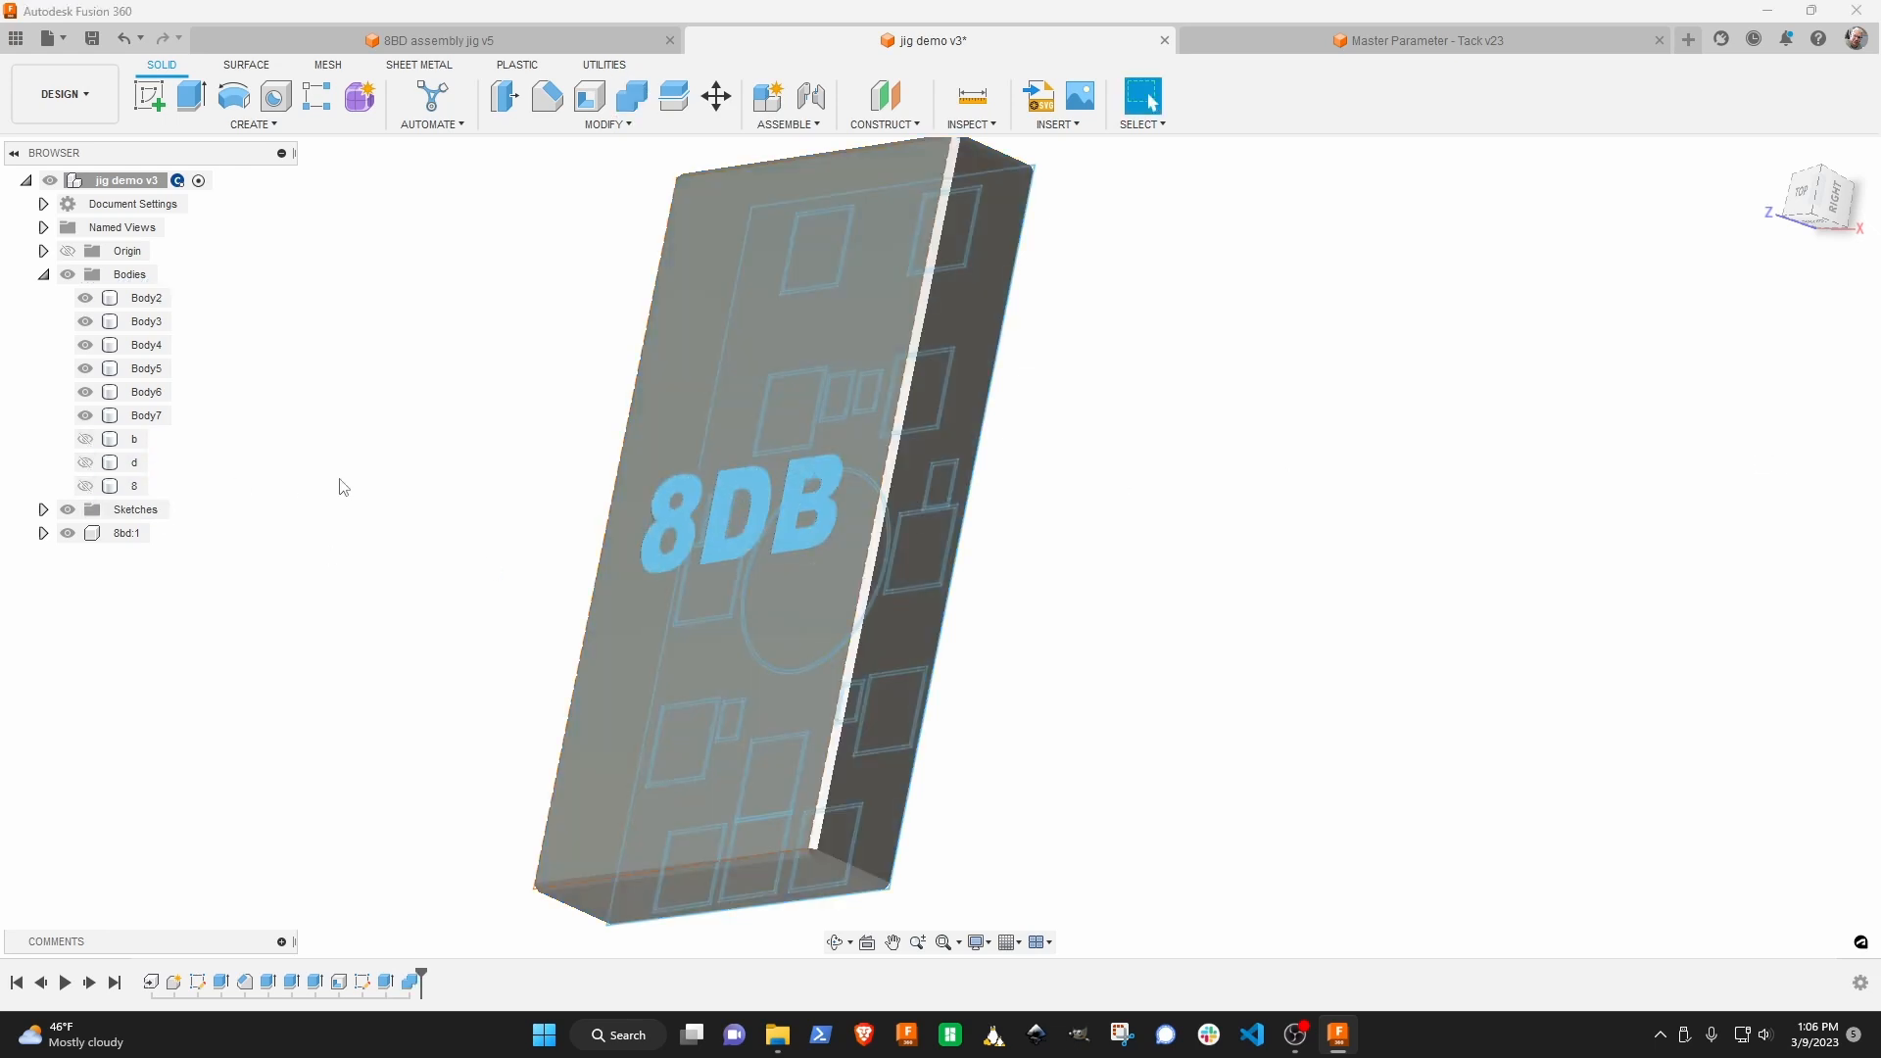
click(67, 509)
scroll(585, 497, up, 5)
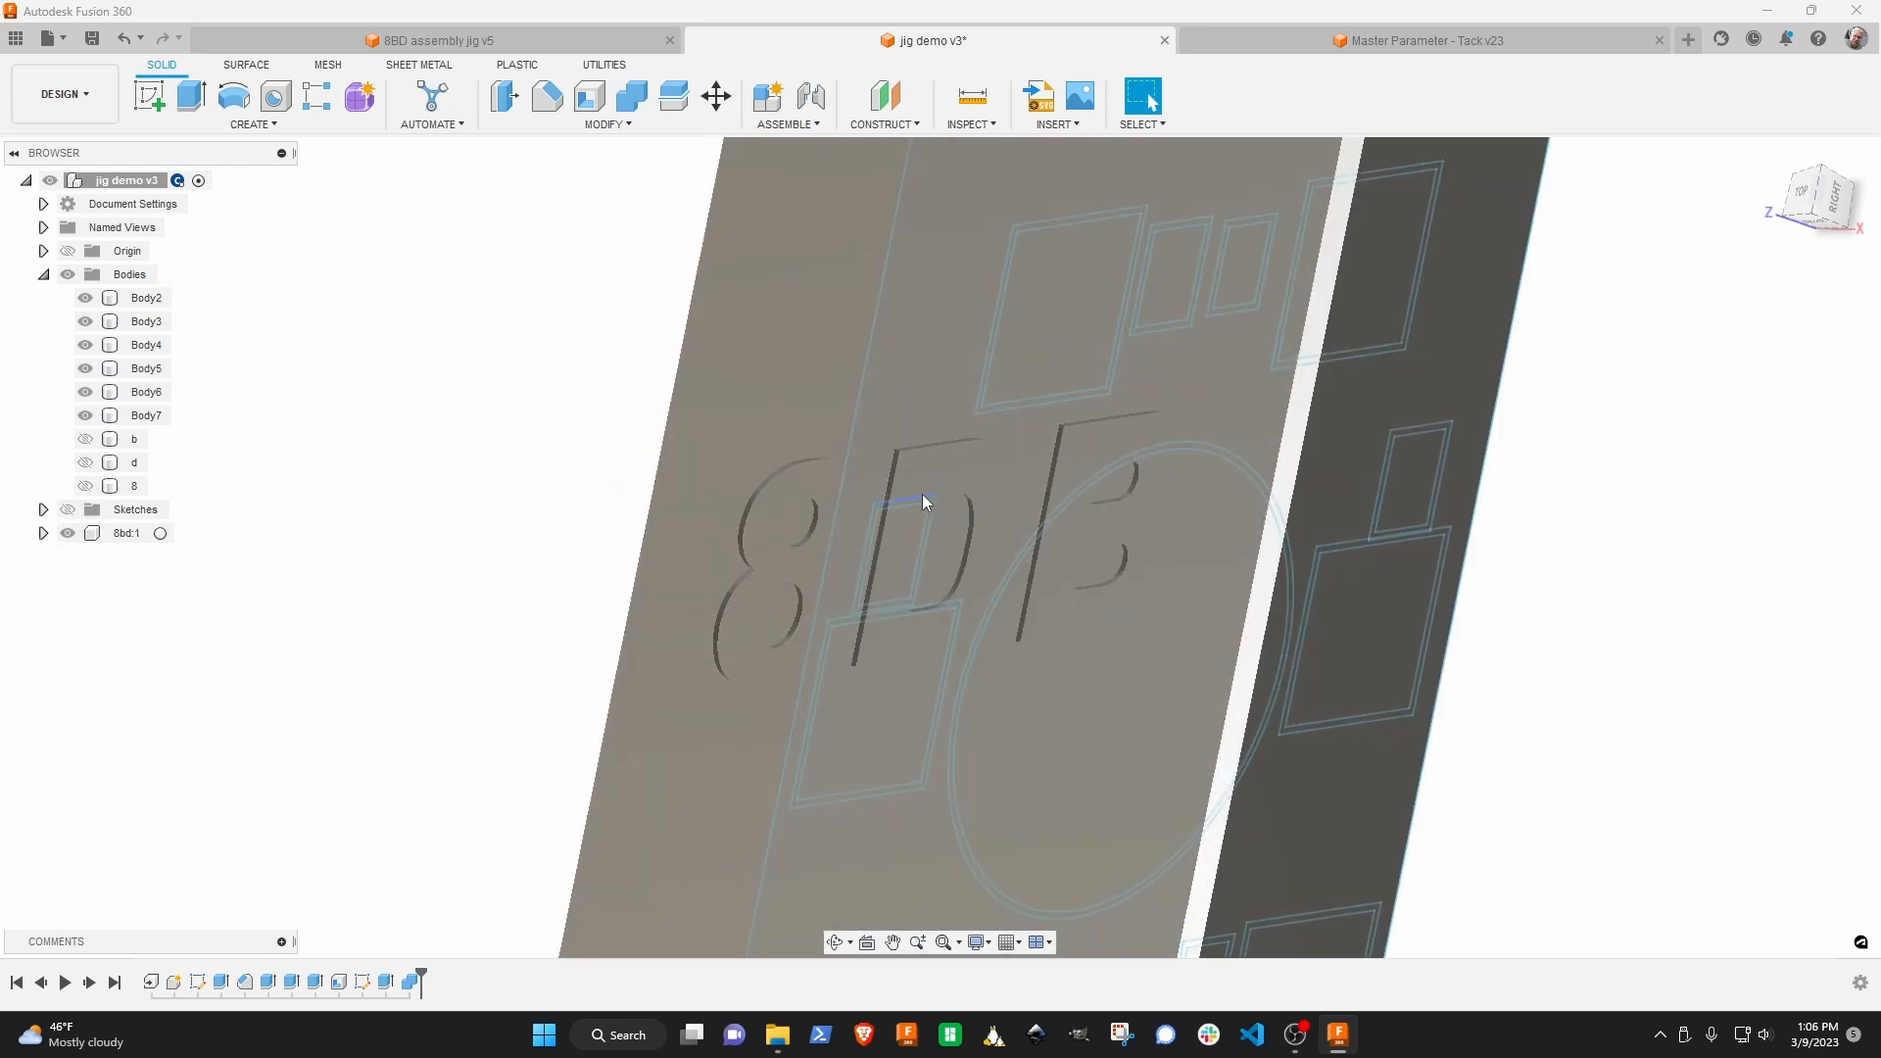
Show the letter bodies b, d and 8 again, filling the recesses in the block's face.
click(85, 439)
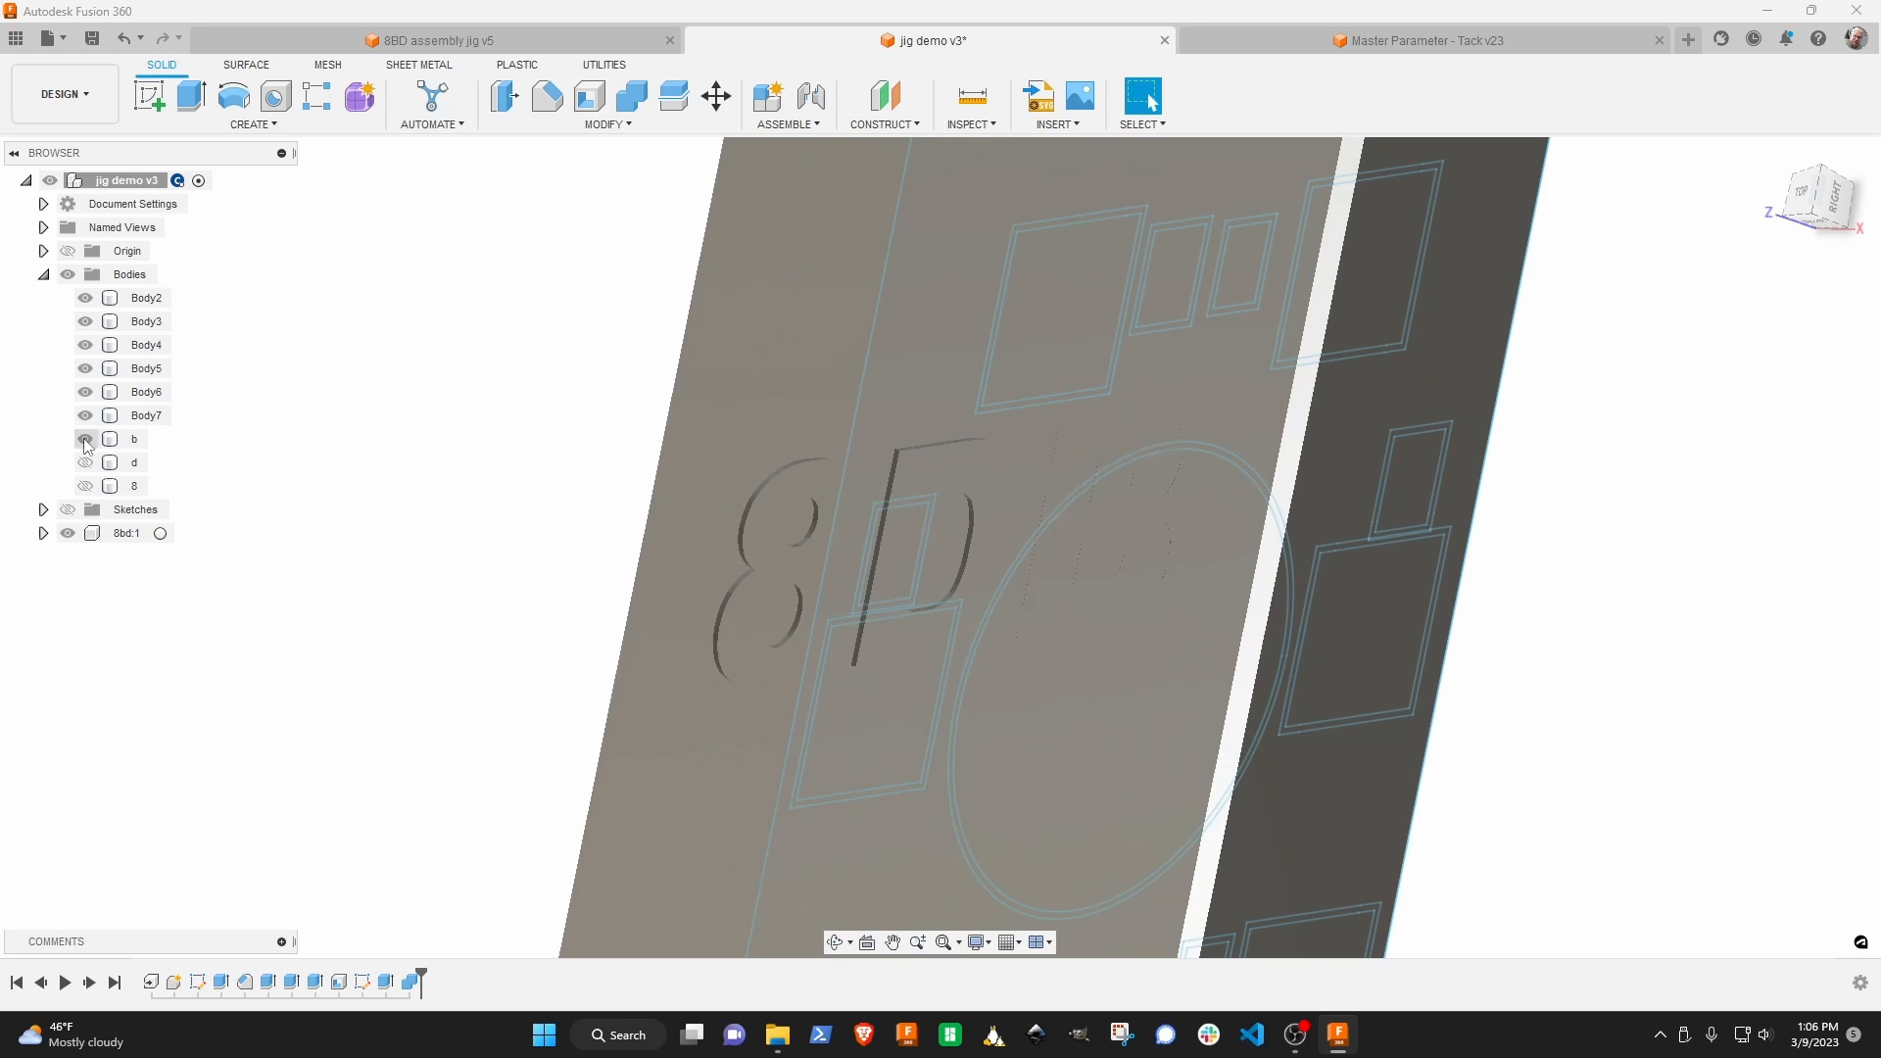
click(85, 463)
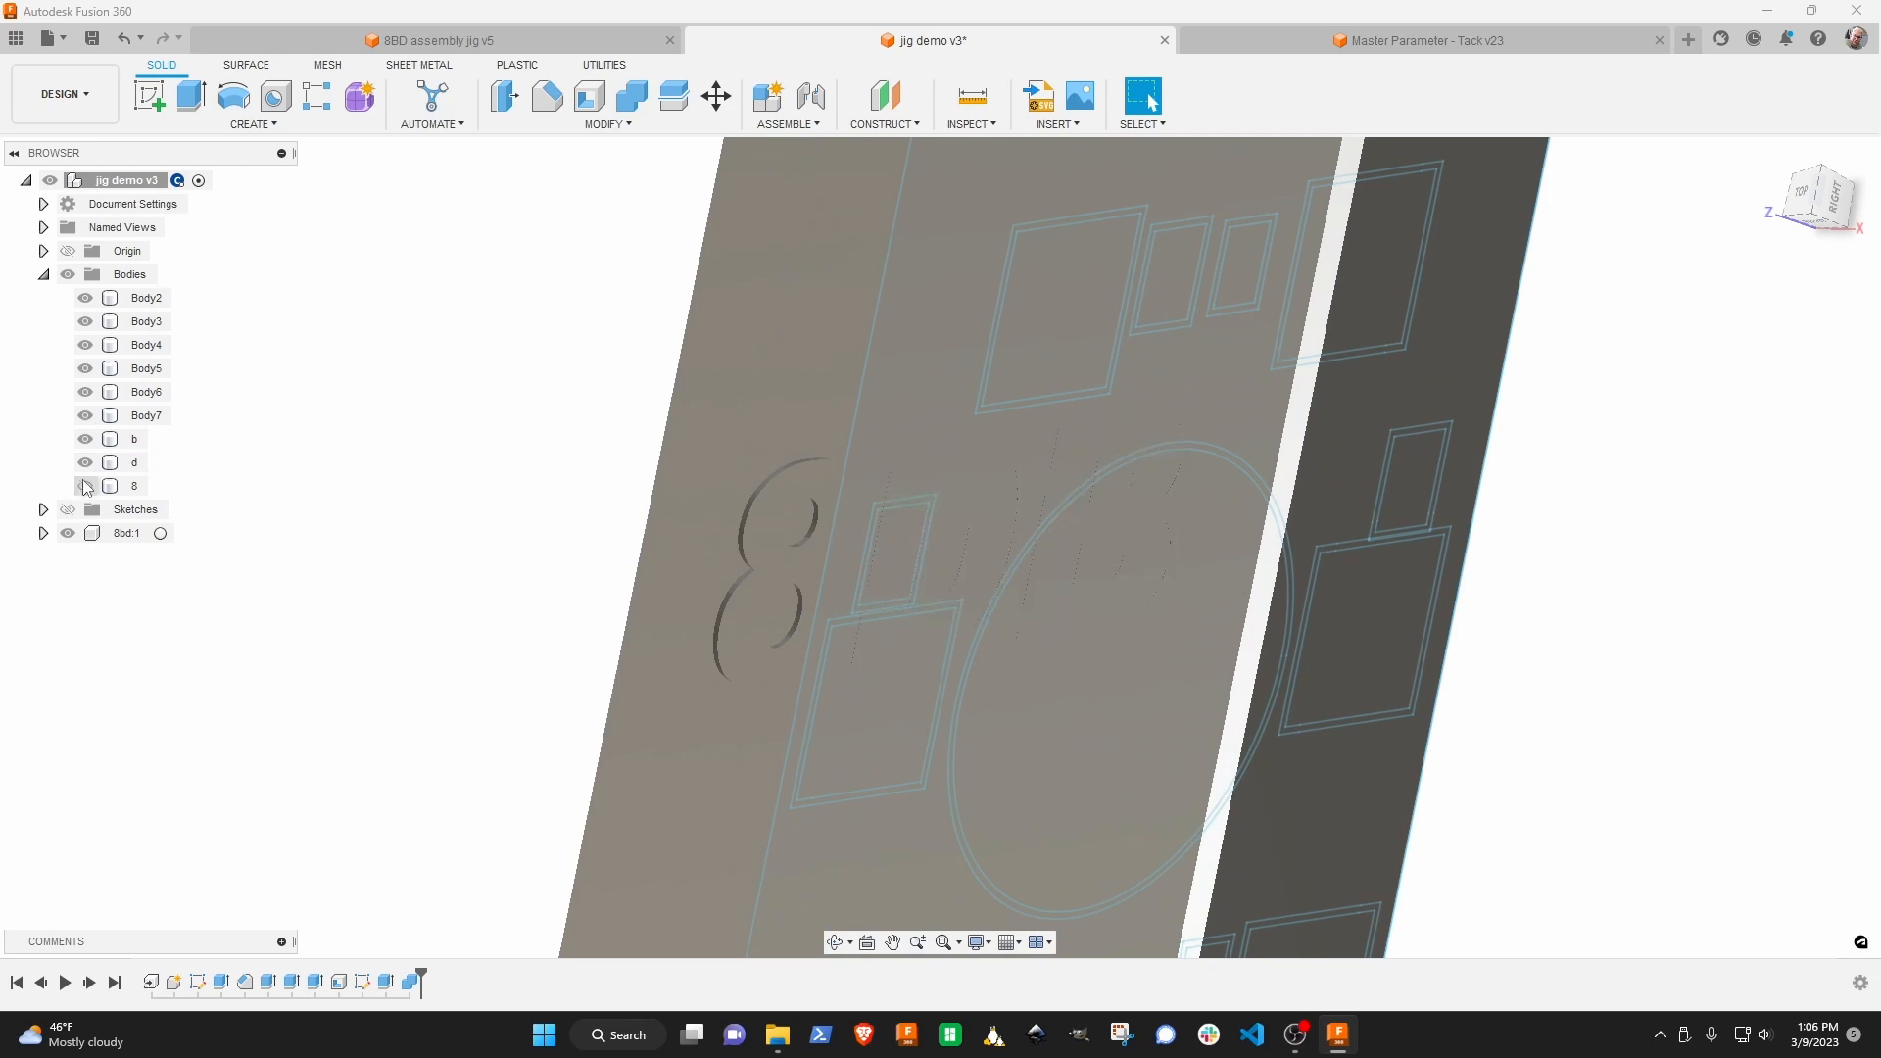
click(85, 486)
shift+middle_drag(389, 448, 445, 386)
scroll(462, 410, down, 3)
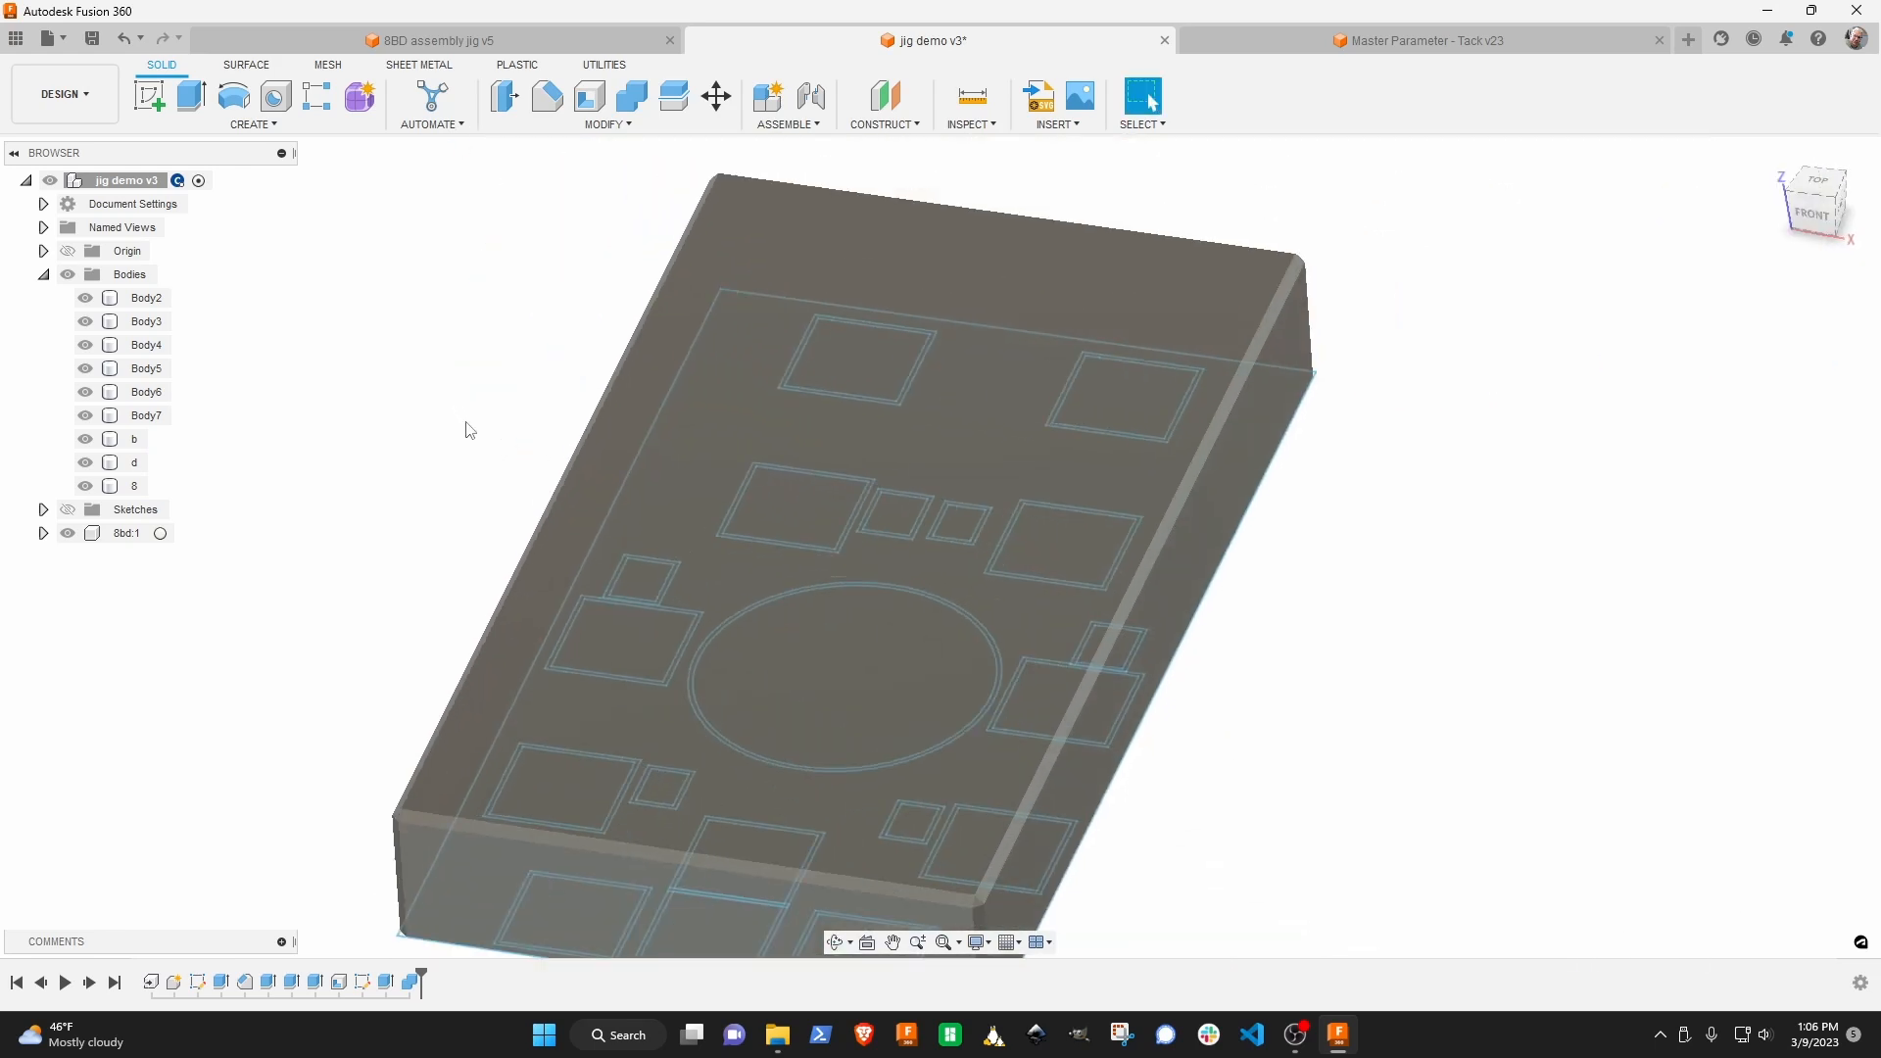
scroll(466, 430, down, 2)
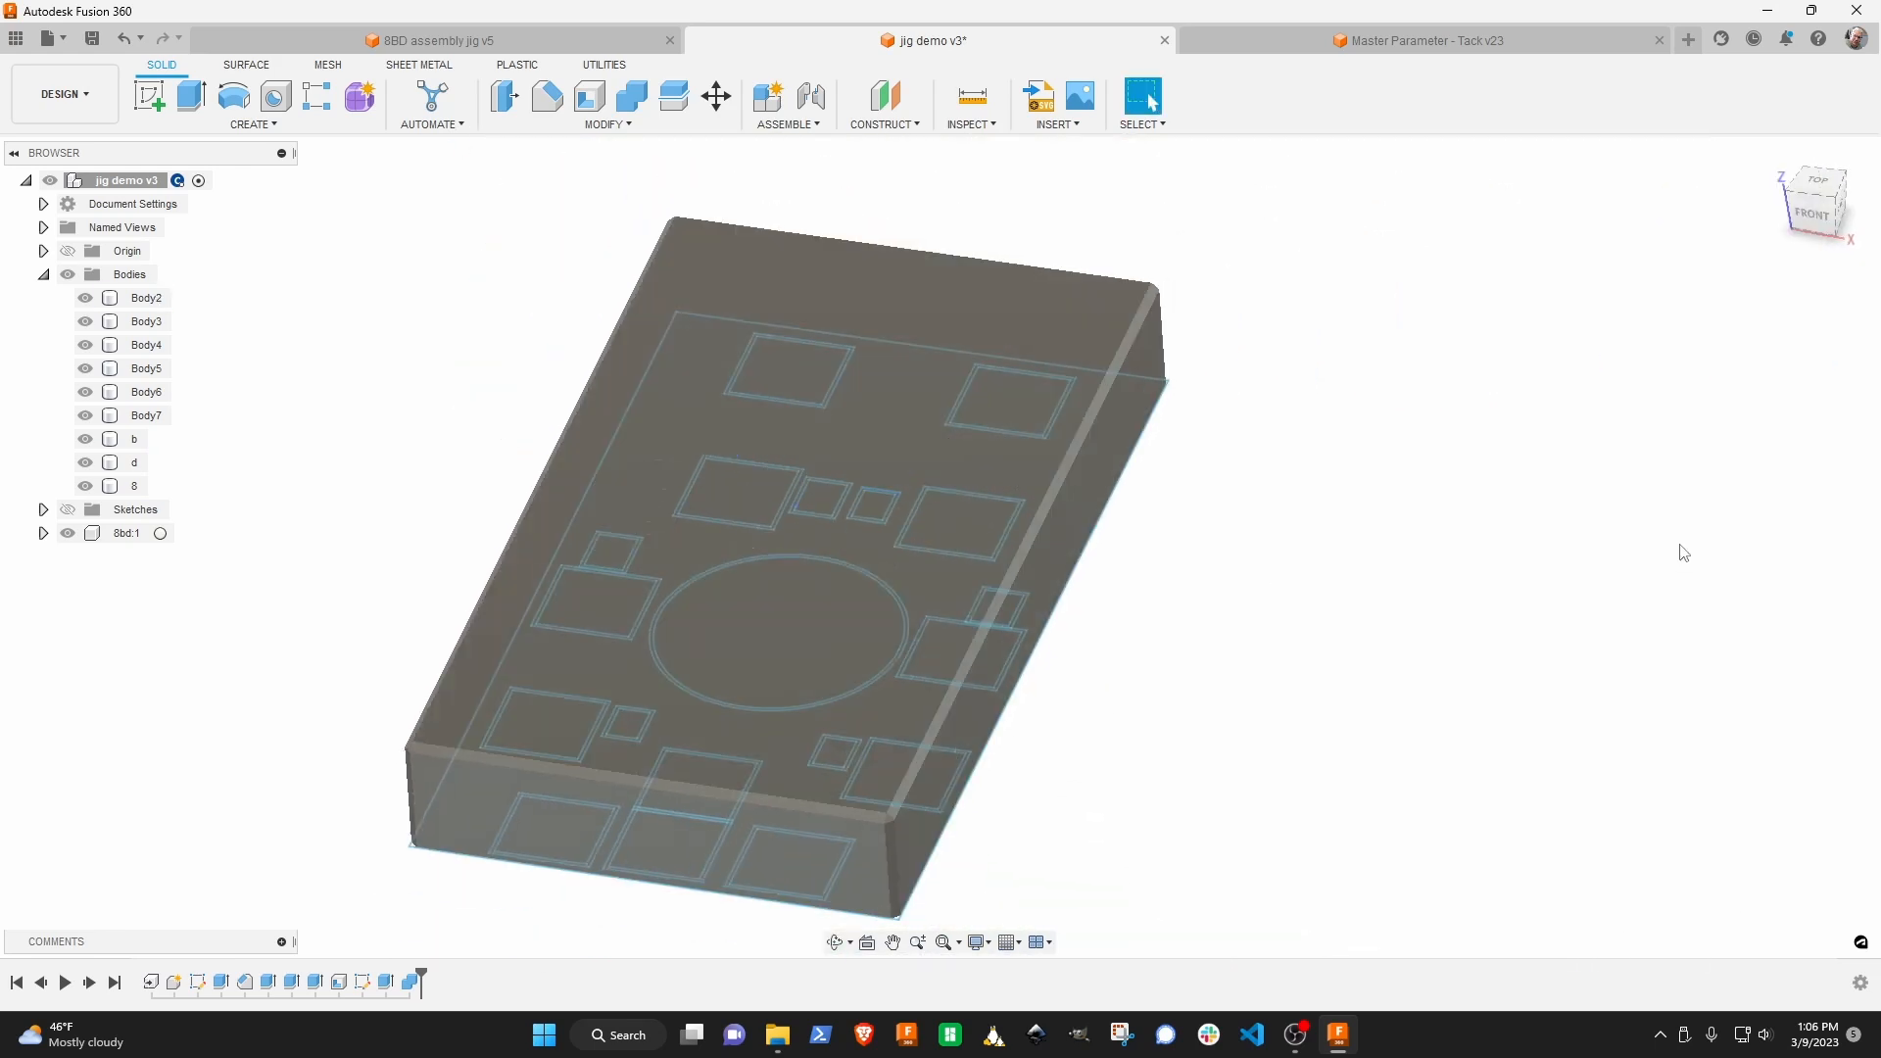
Find the white appearances in the library and apply ABS (White) to the three letter bodies 8, d and b.
key(a)
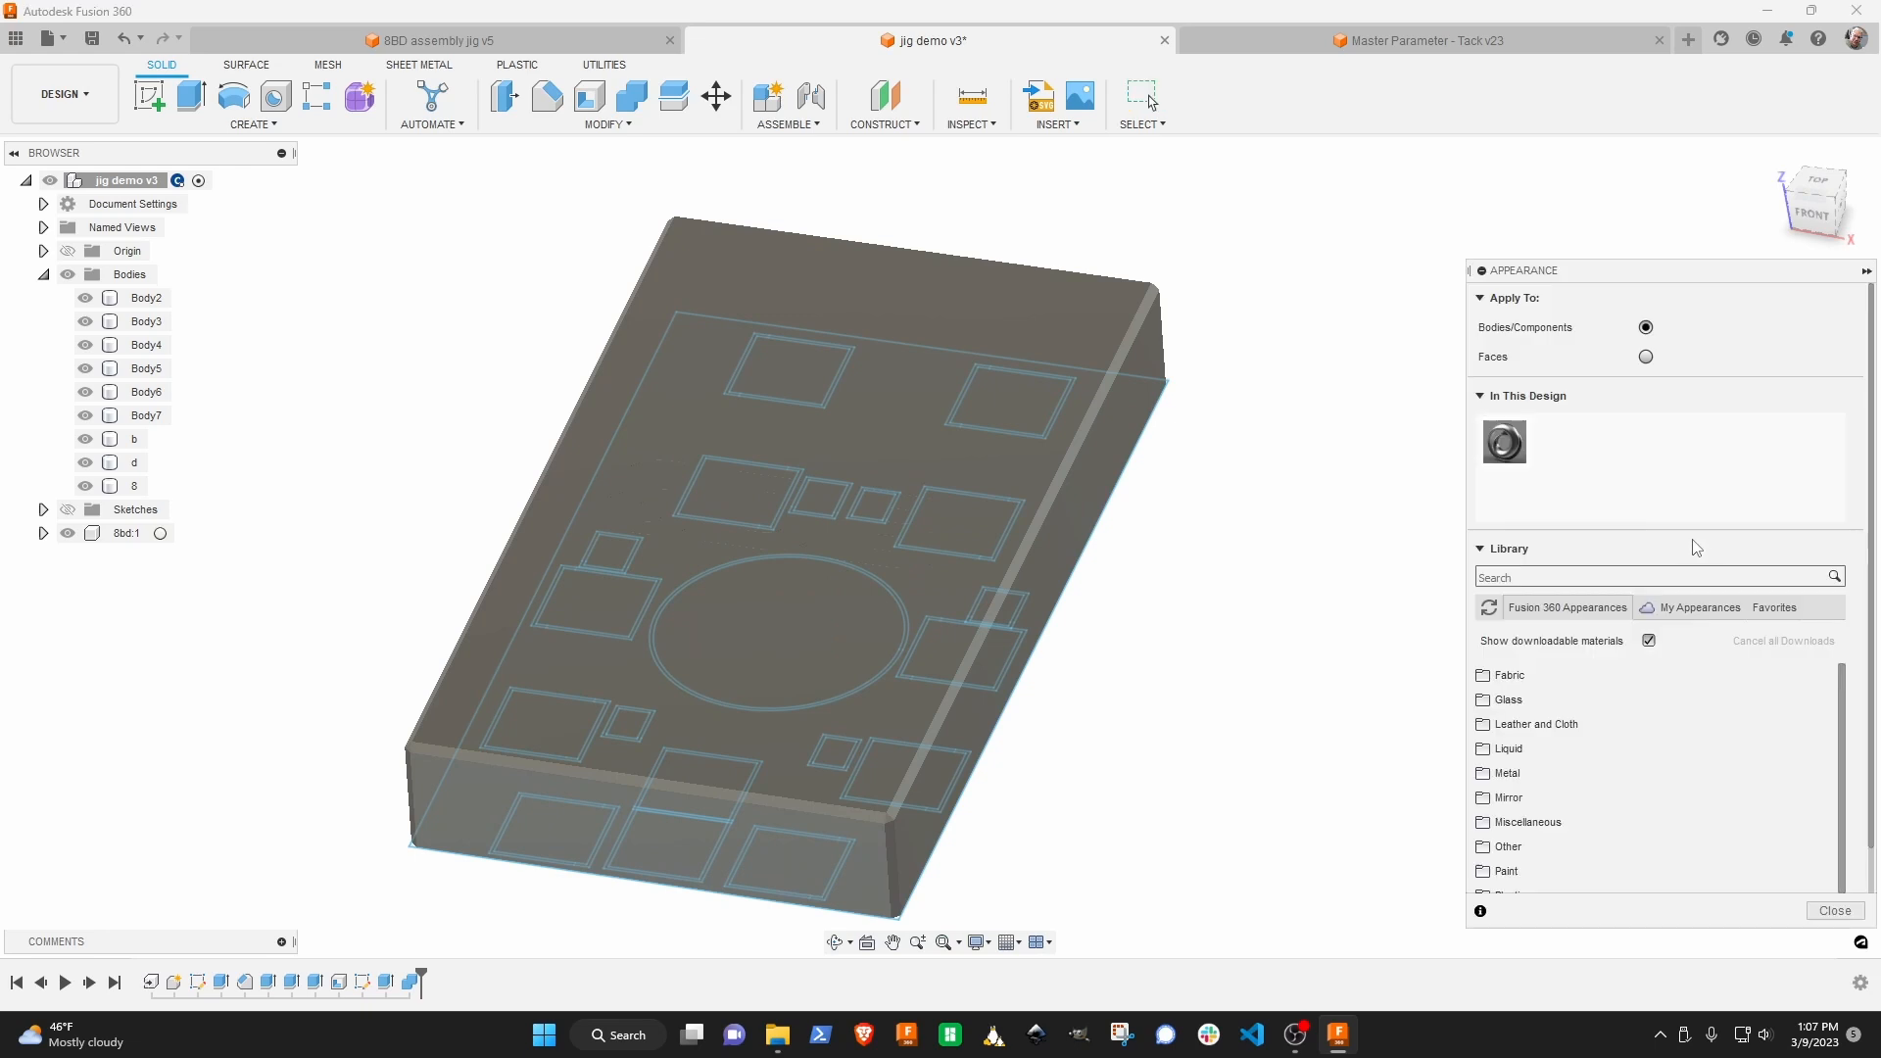
click(1544, 578)
text(white)
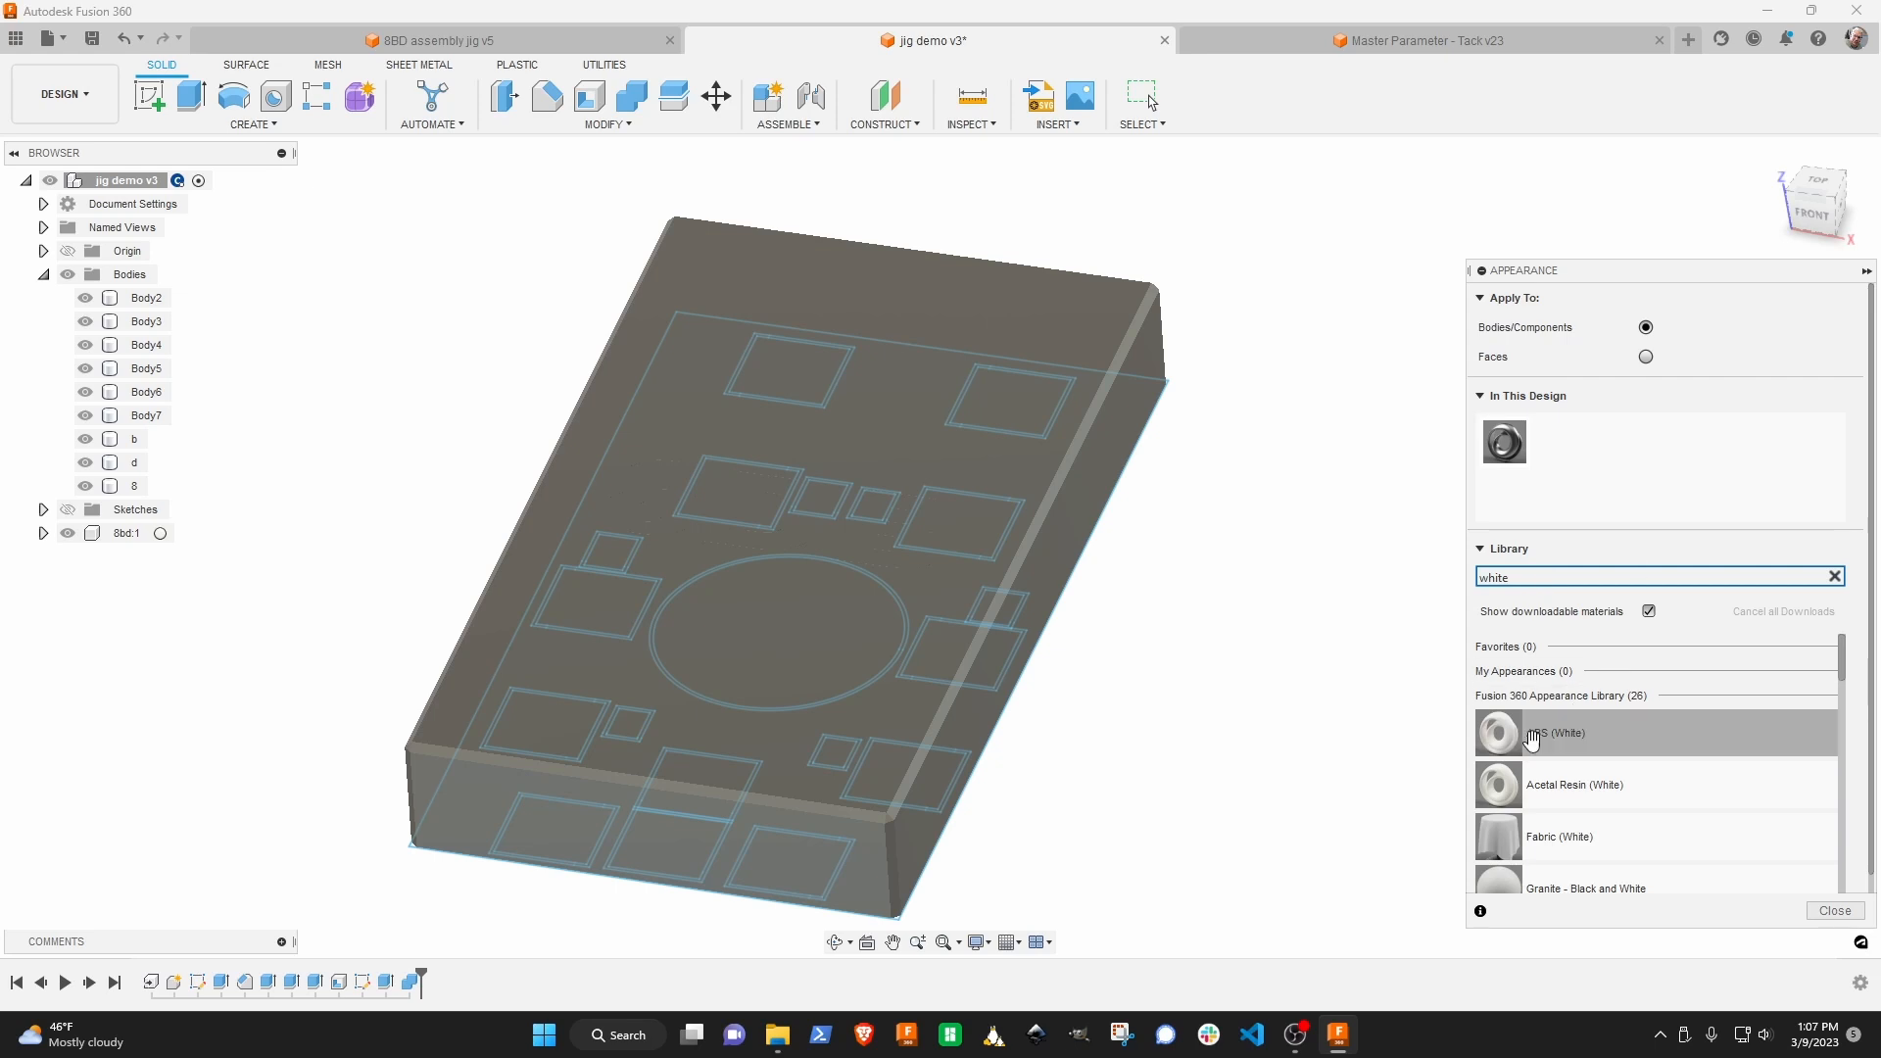
drag(1519, 737, 657, 527)
drag(1485, 727, 816, 537)
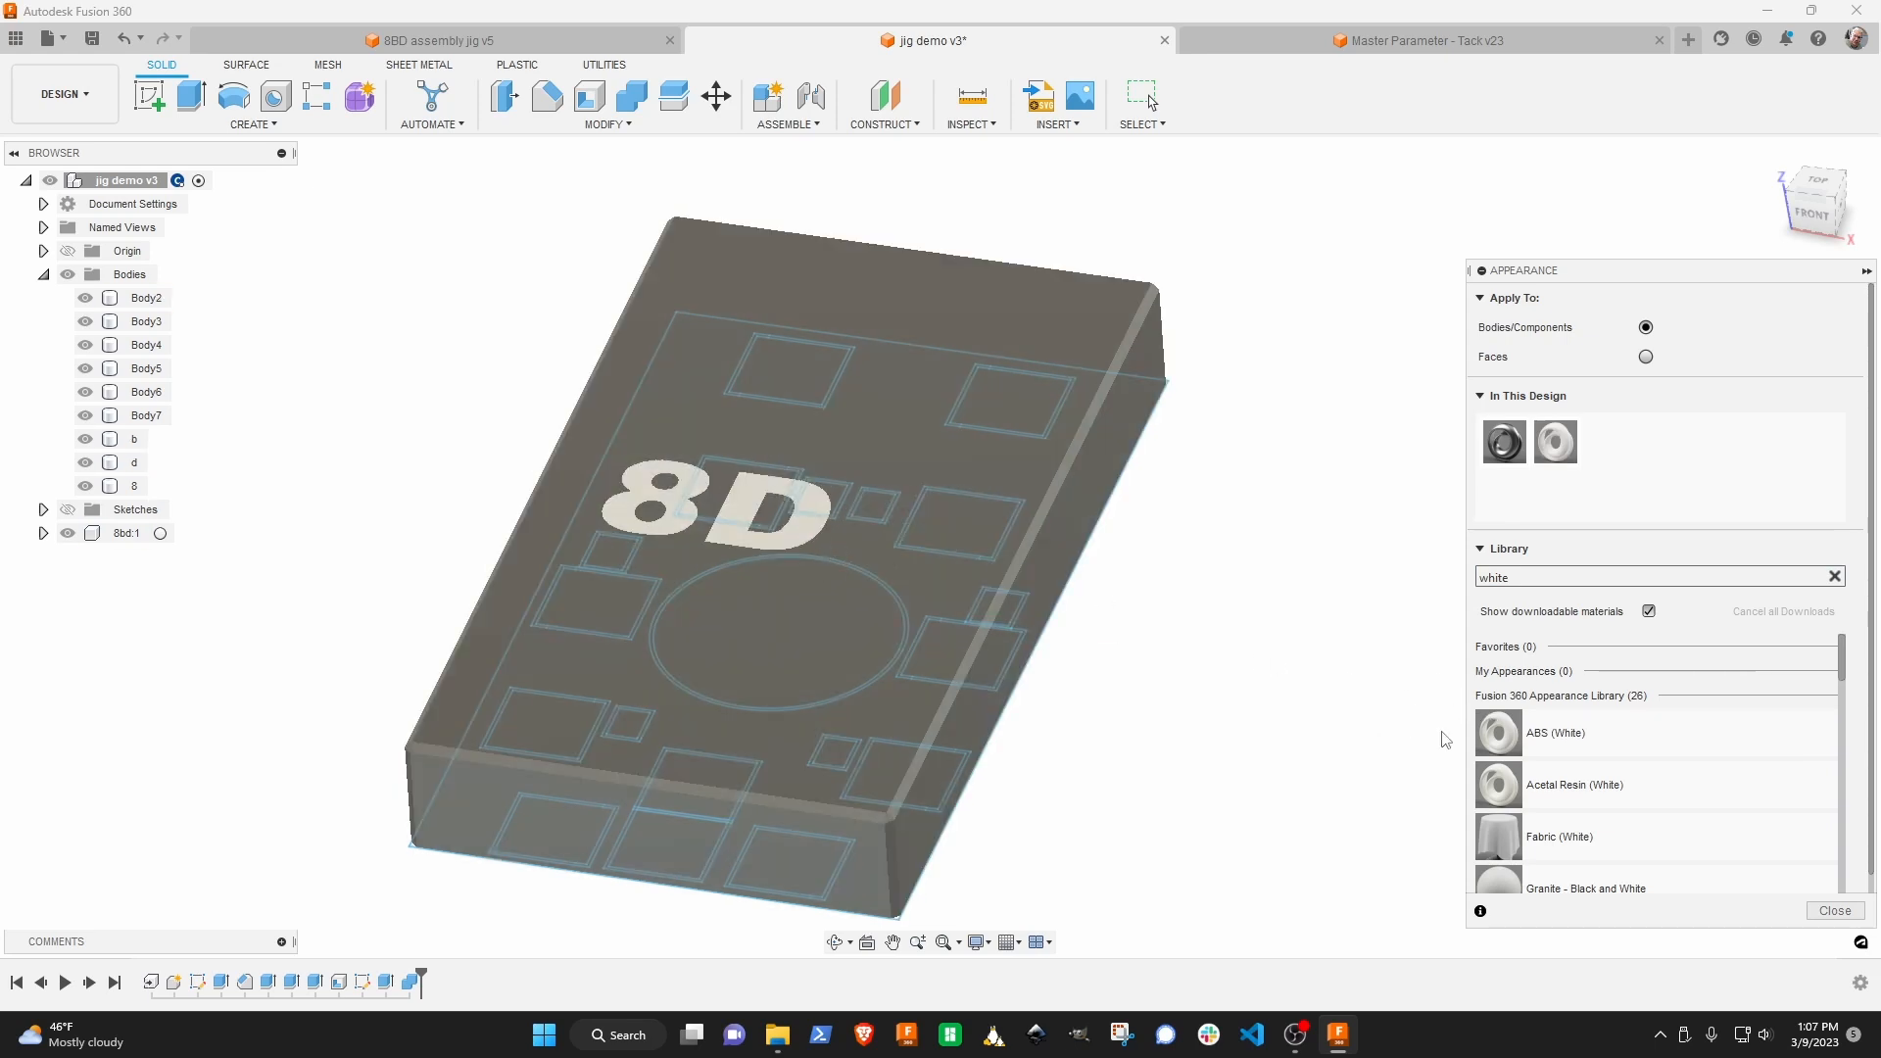
drag(1485, 727, 882, 524)
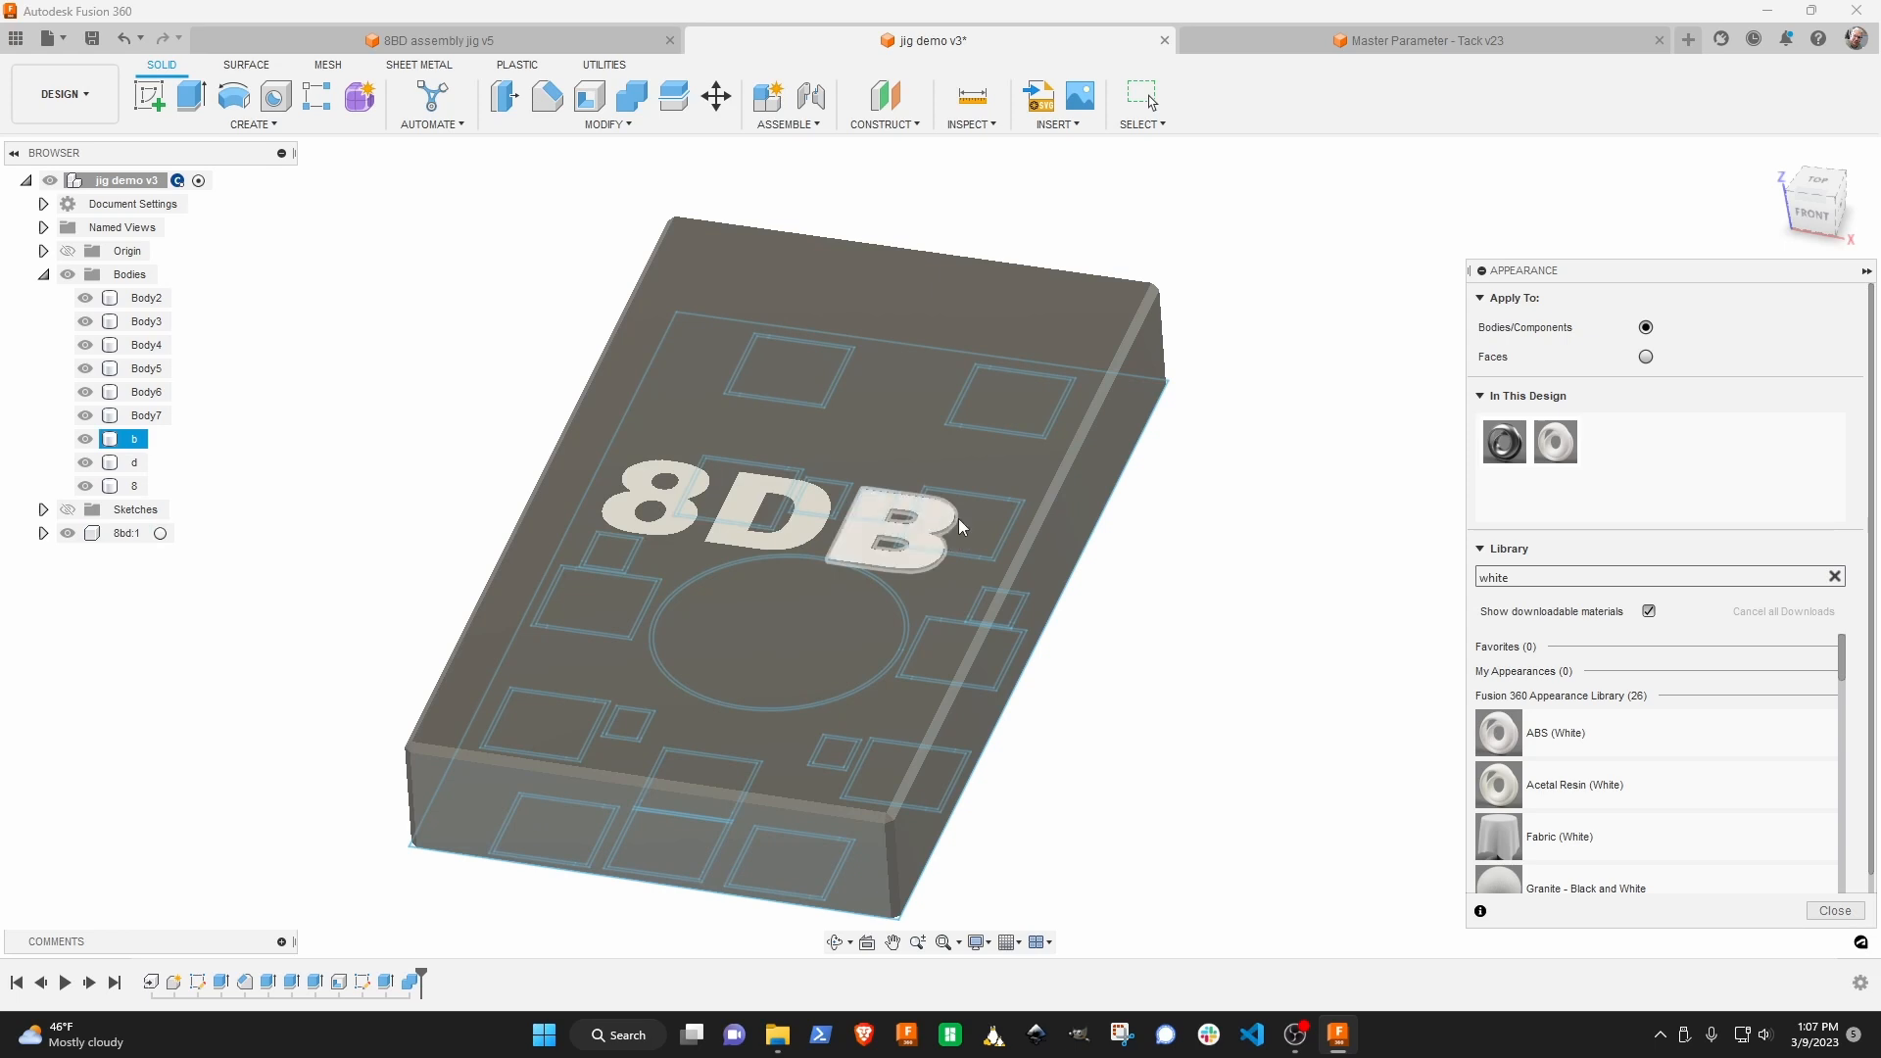
click(1835, 911)
Expand the 8bd component and hide its sketches so only the bodies show on the block's pocketed side.
shift+middle_drag(1190, 603, 474, 516)
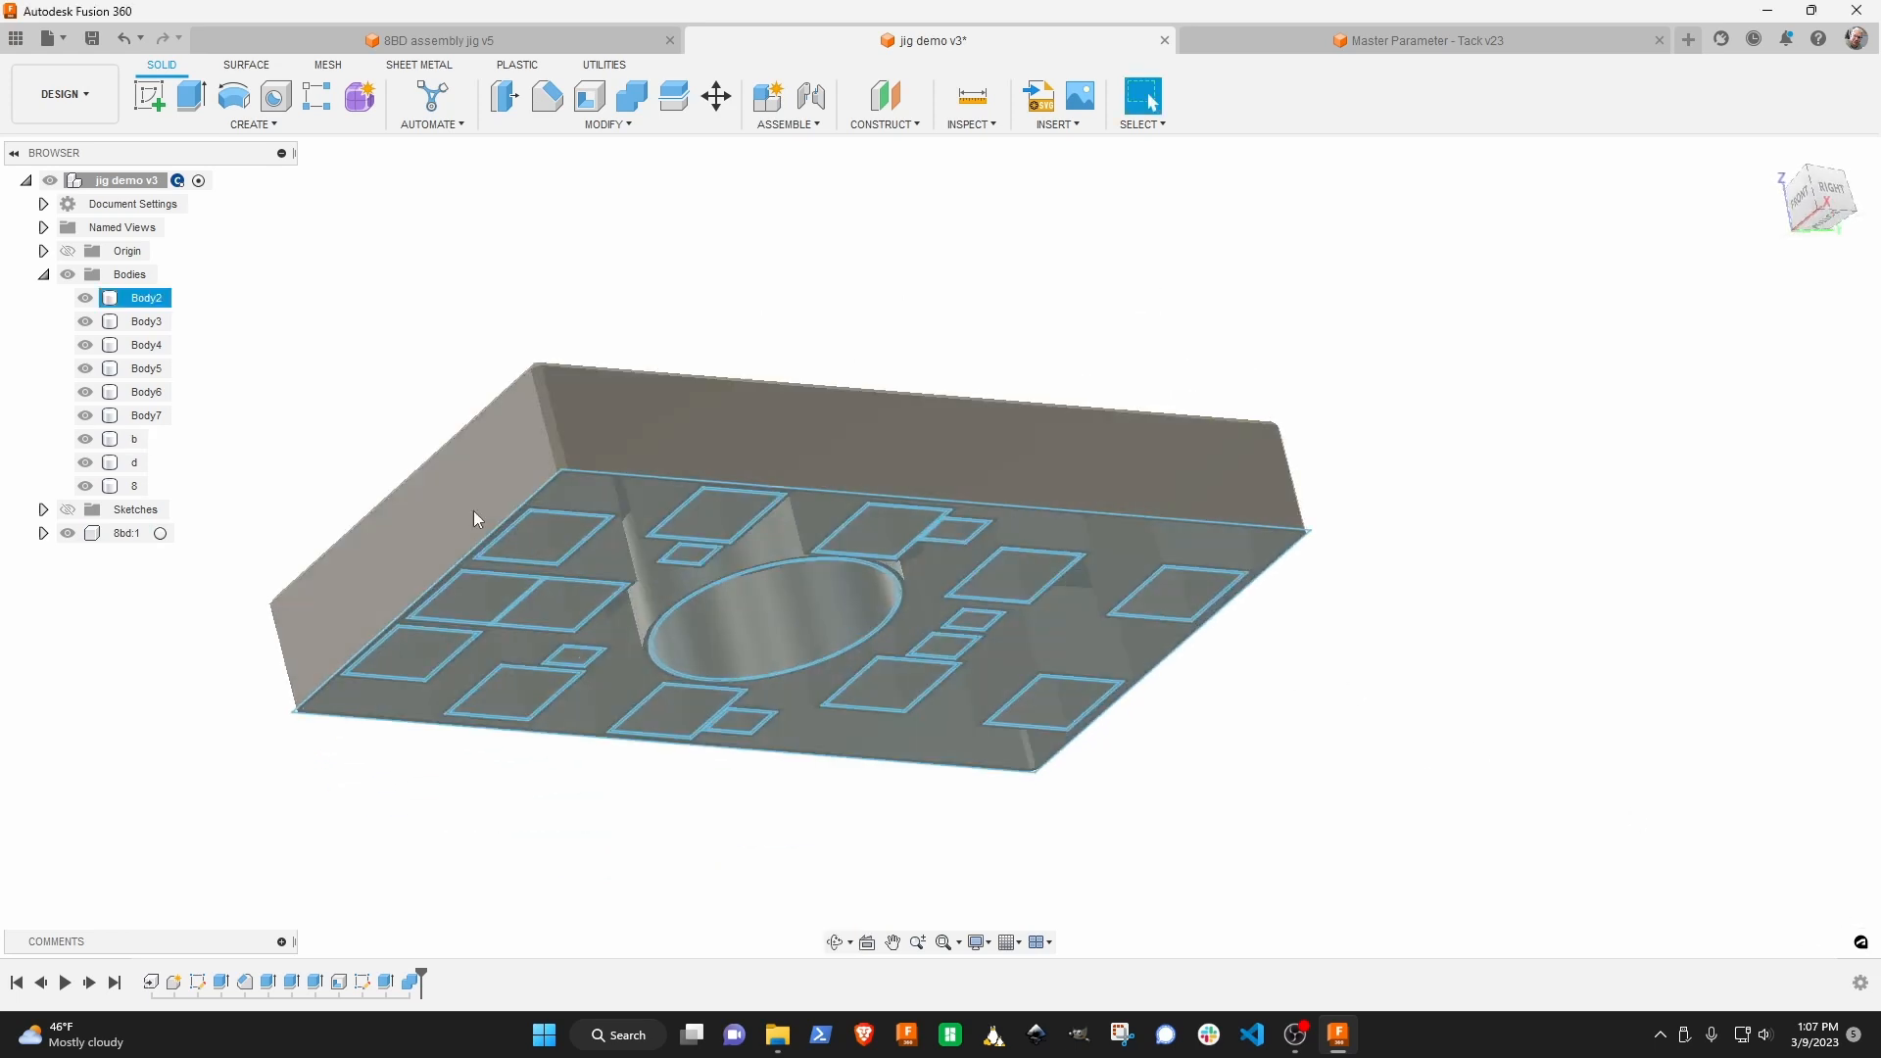
click(44, 533)
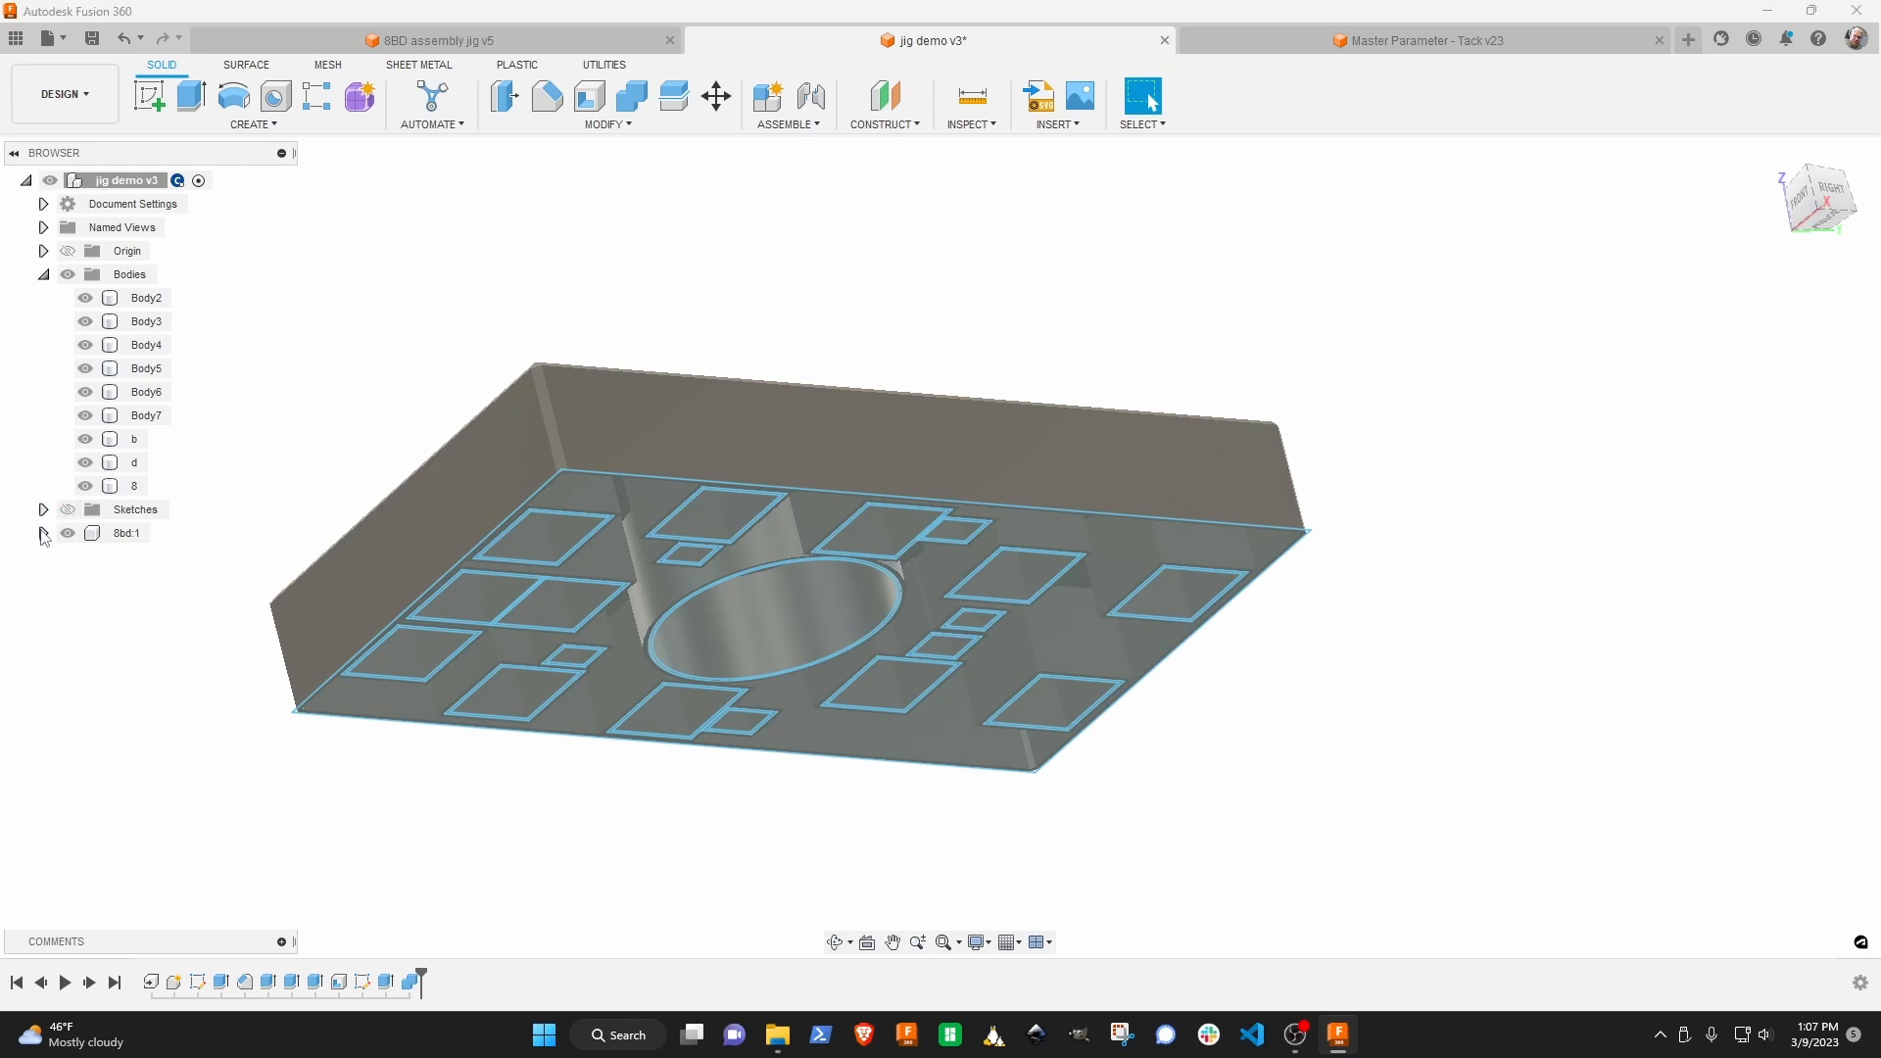
click(71, 534)
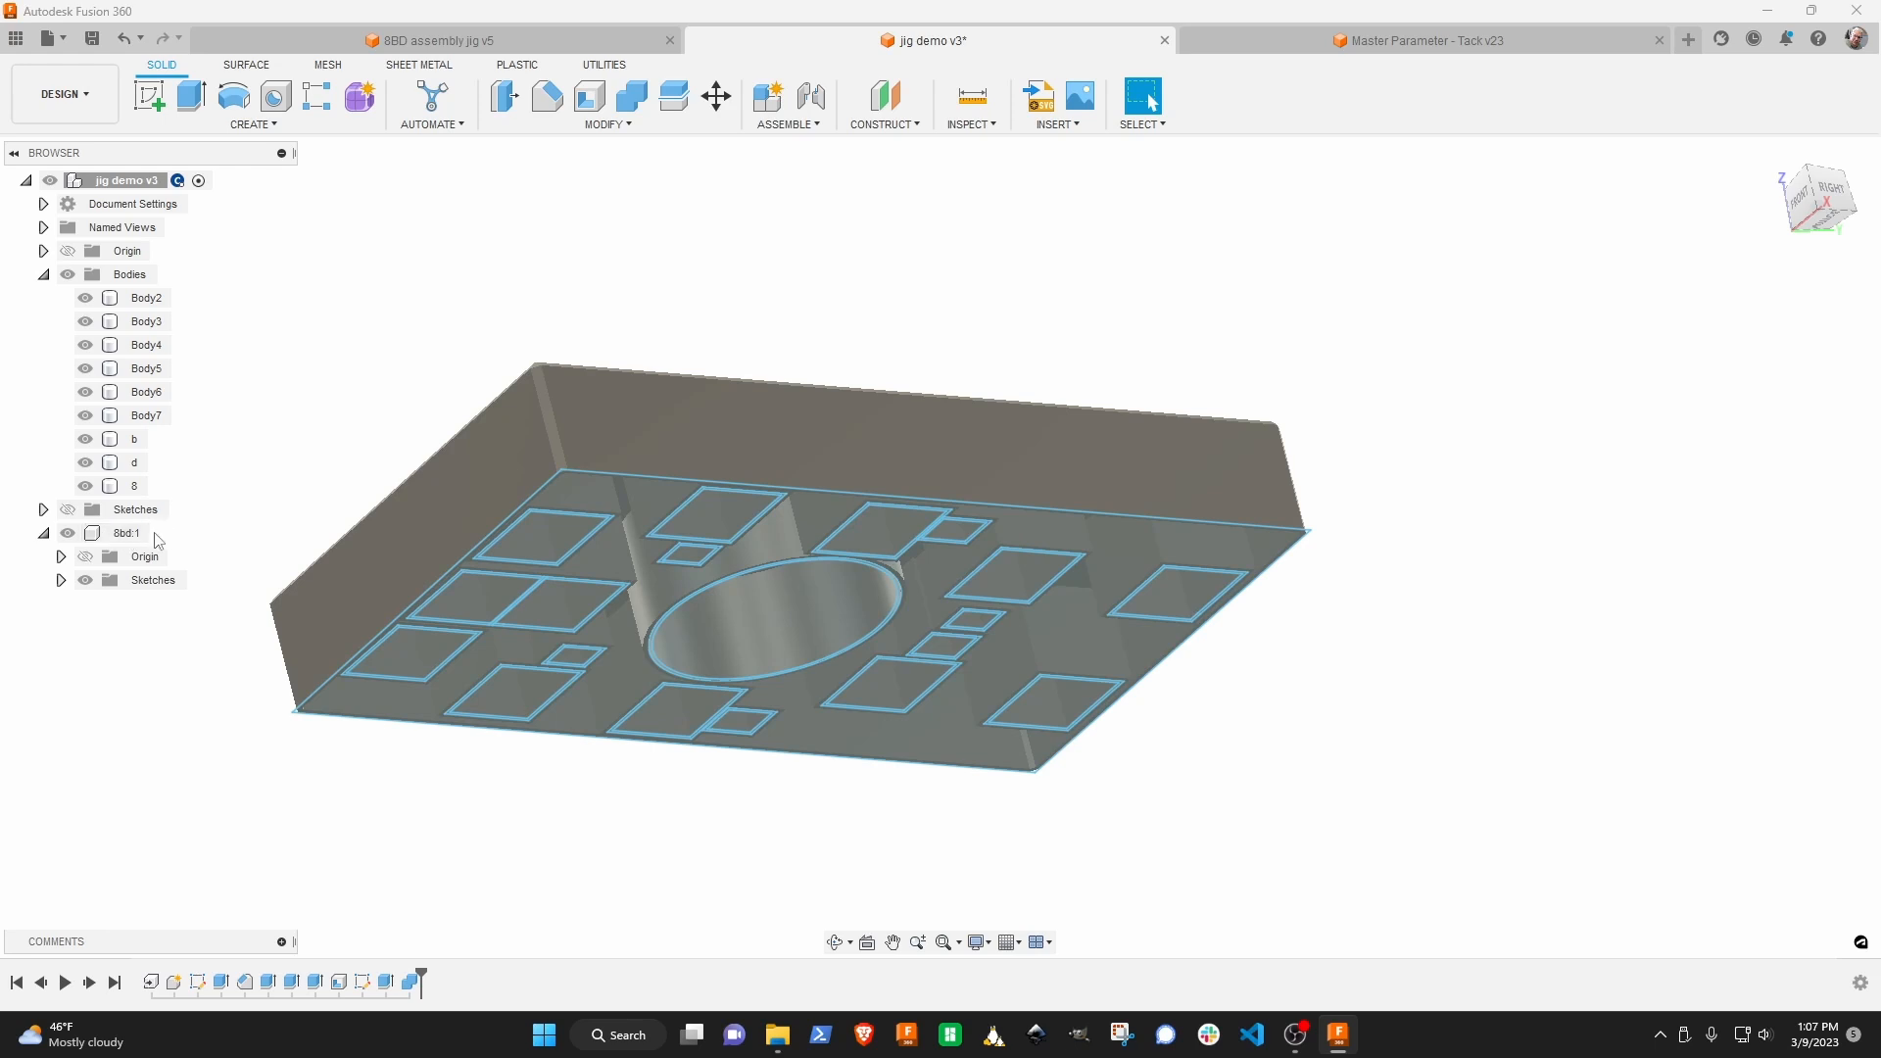
click(43, 510)
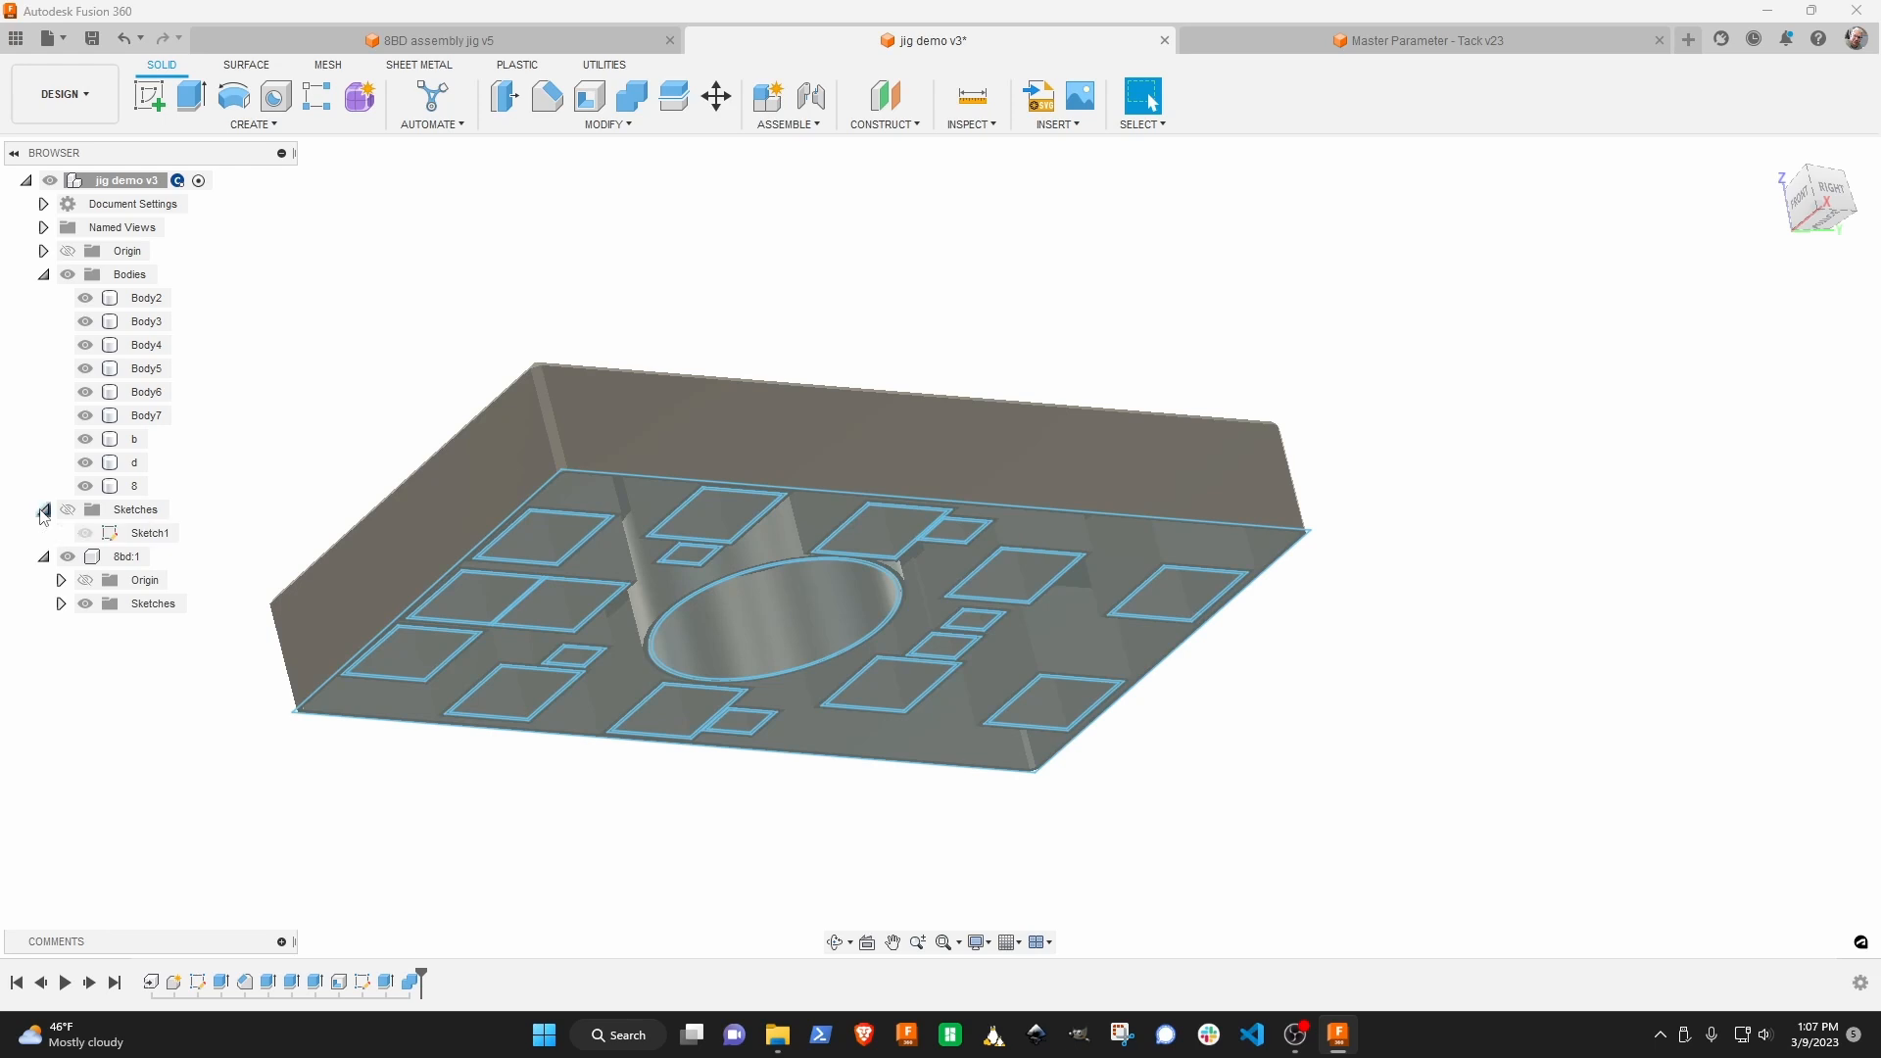
drag(90, 534, 93, 558)
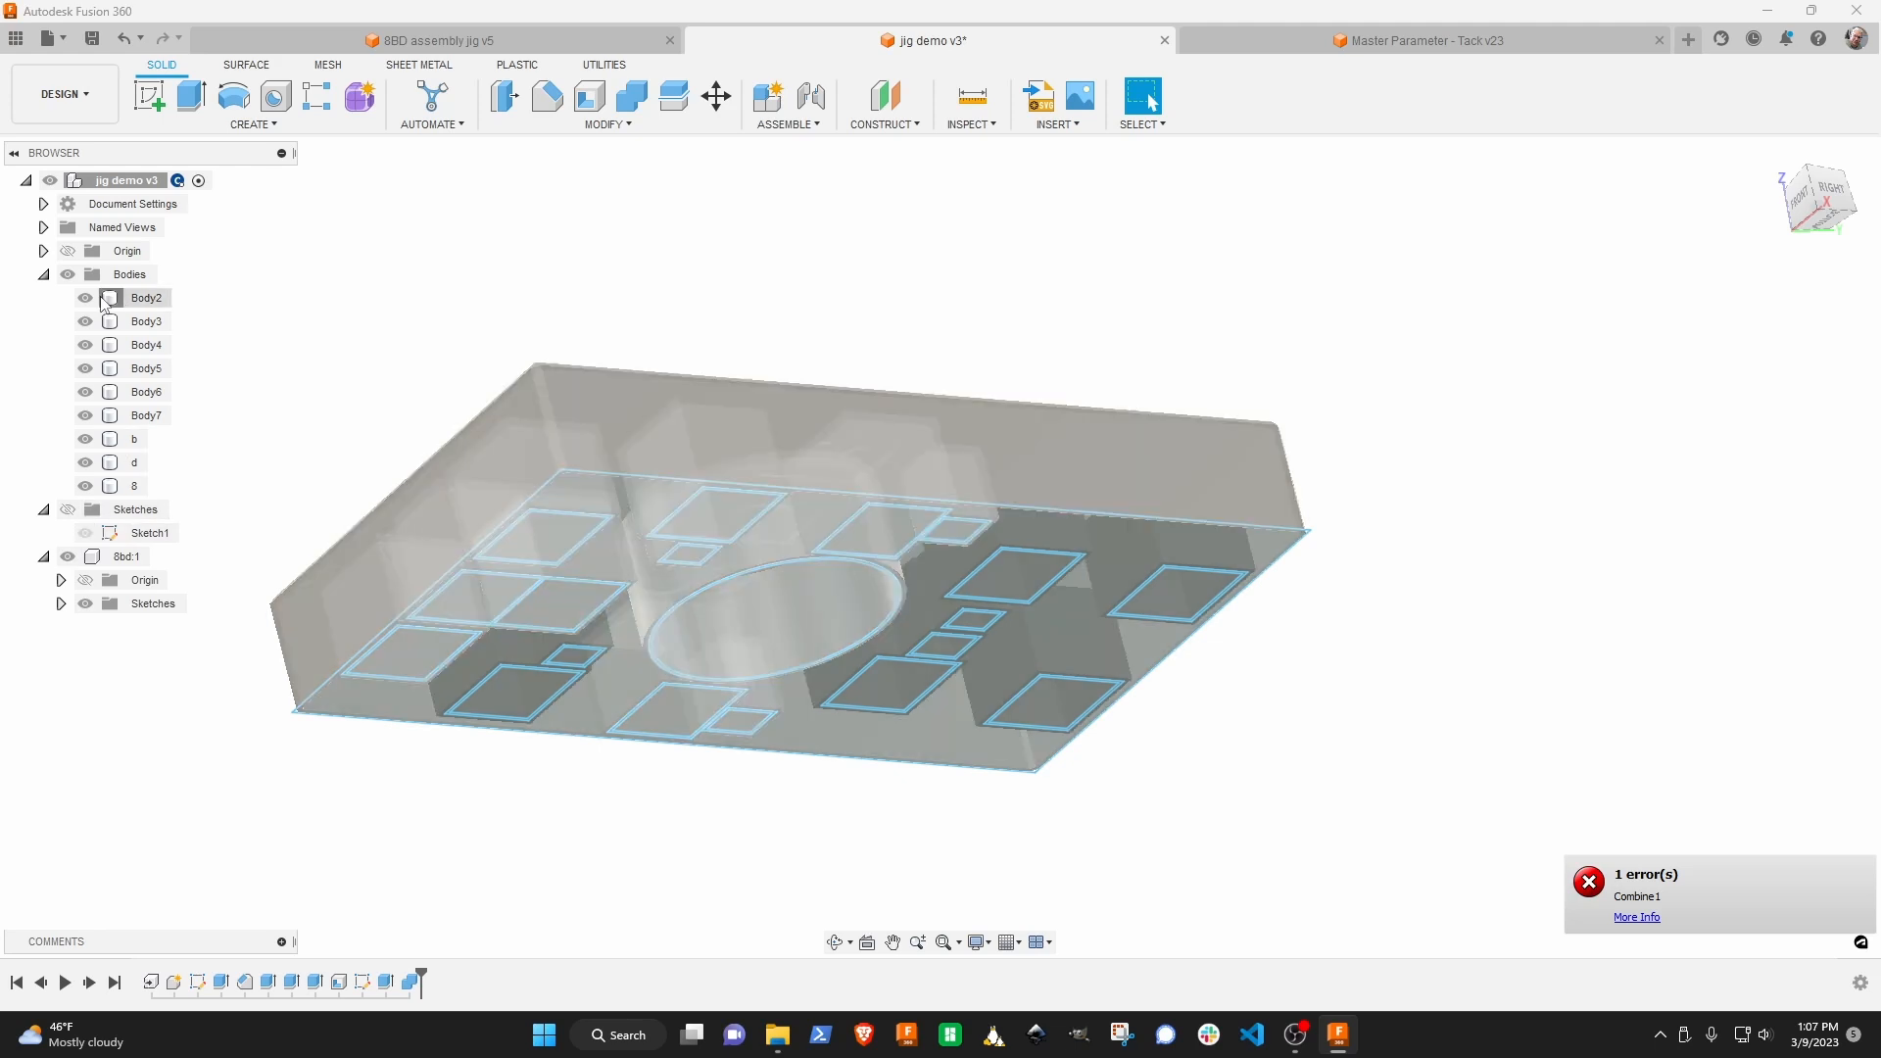
click(104, 299)
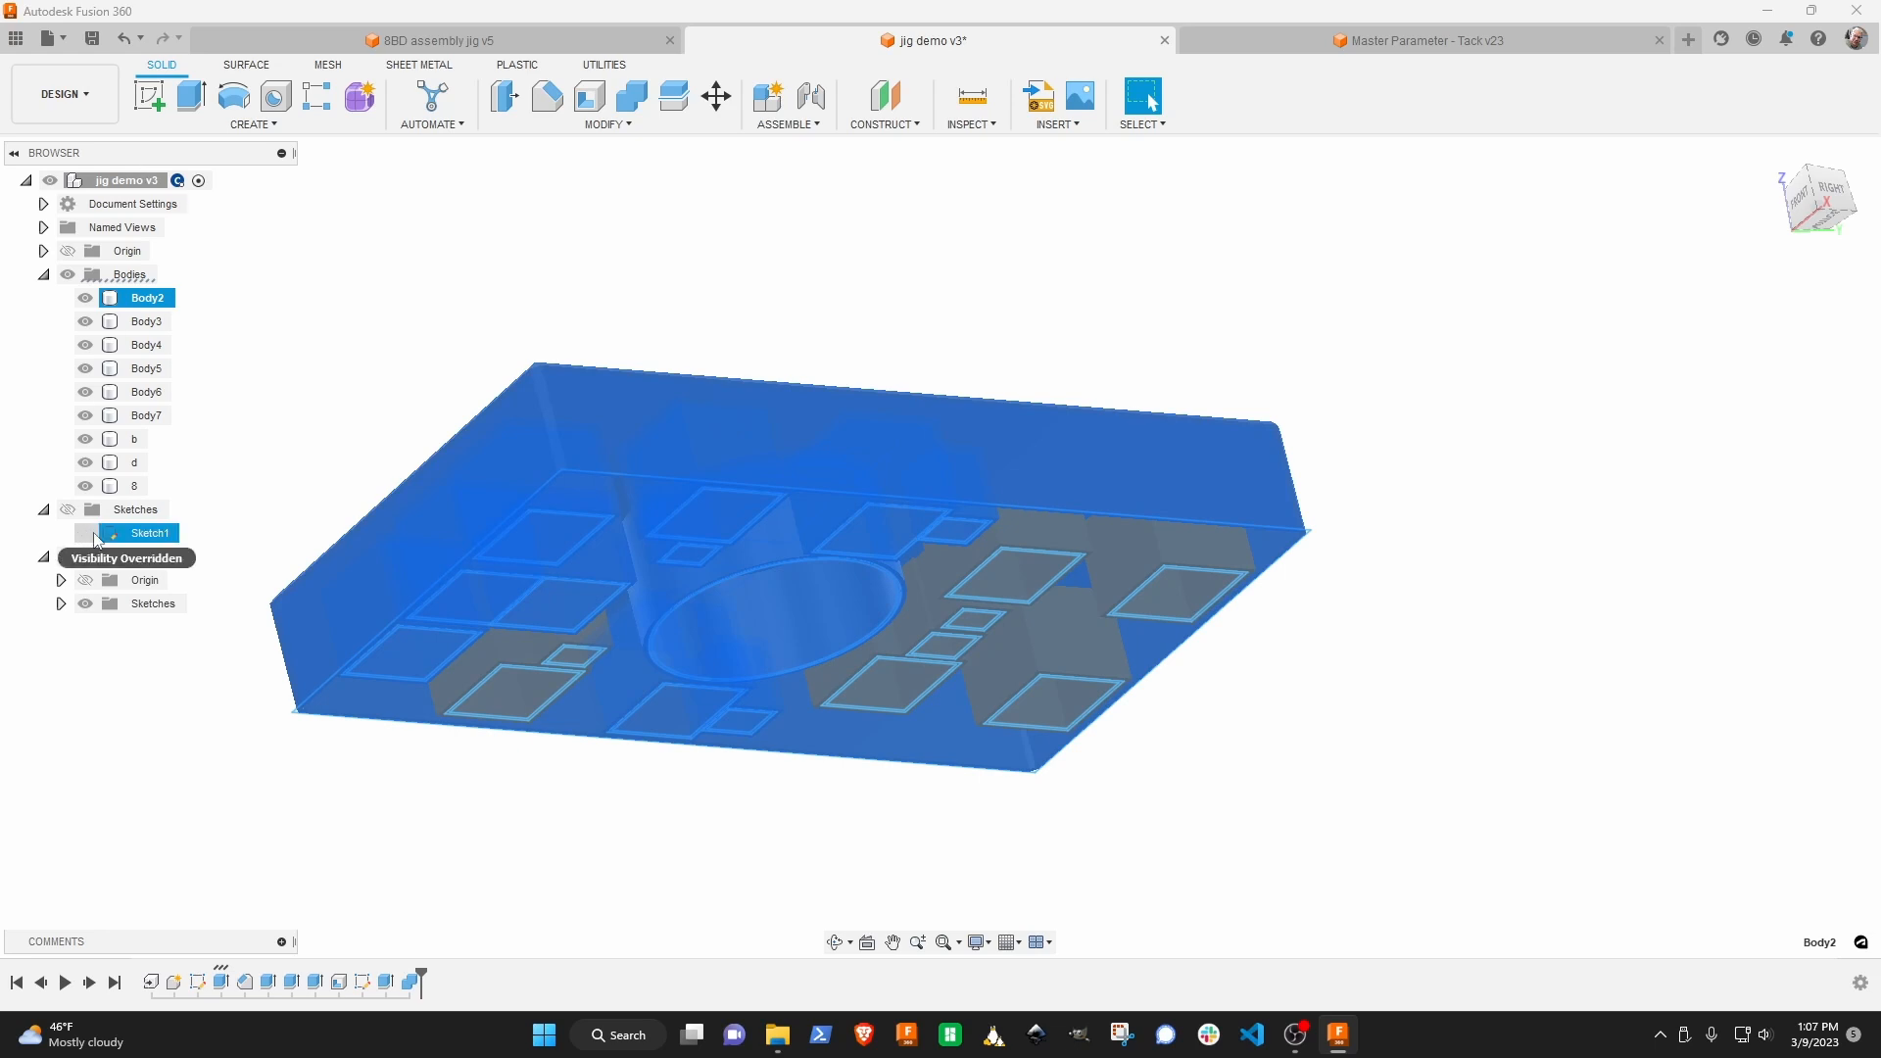
click(272, 426)
shift+middle_drag(294, 412, 159, 358)
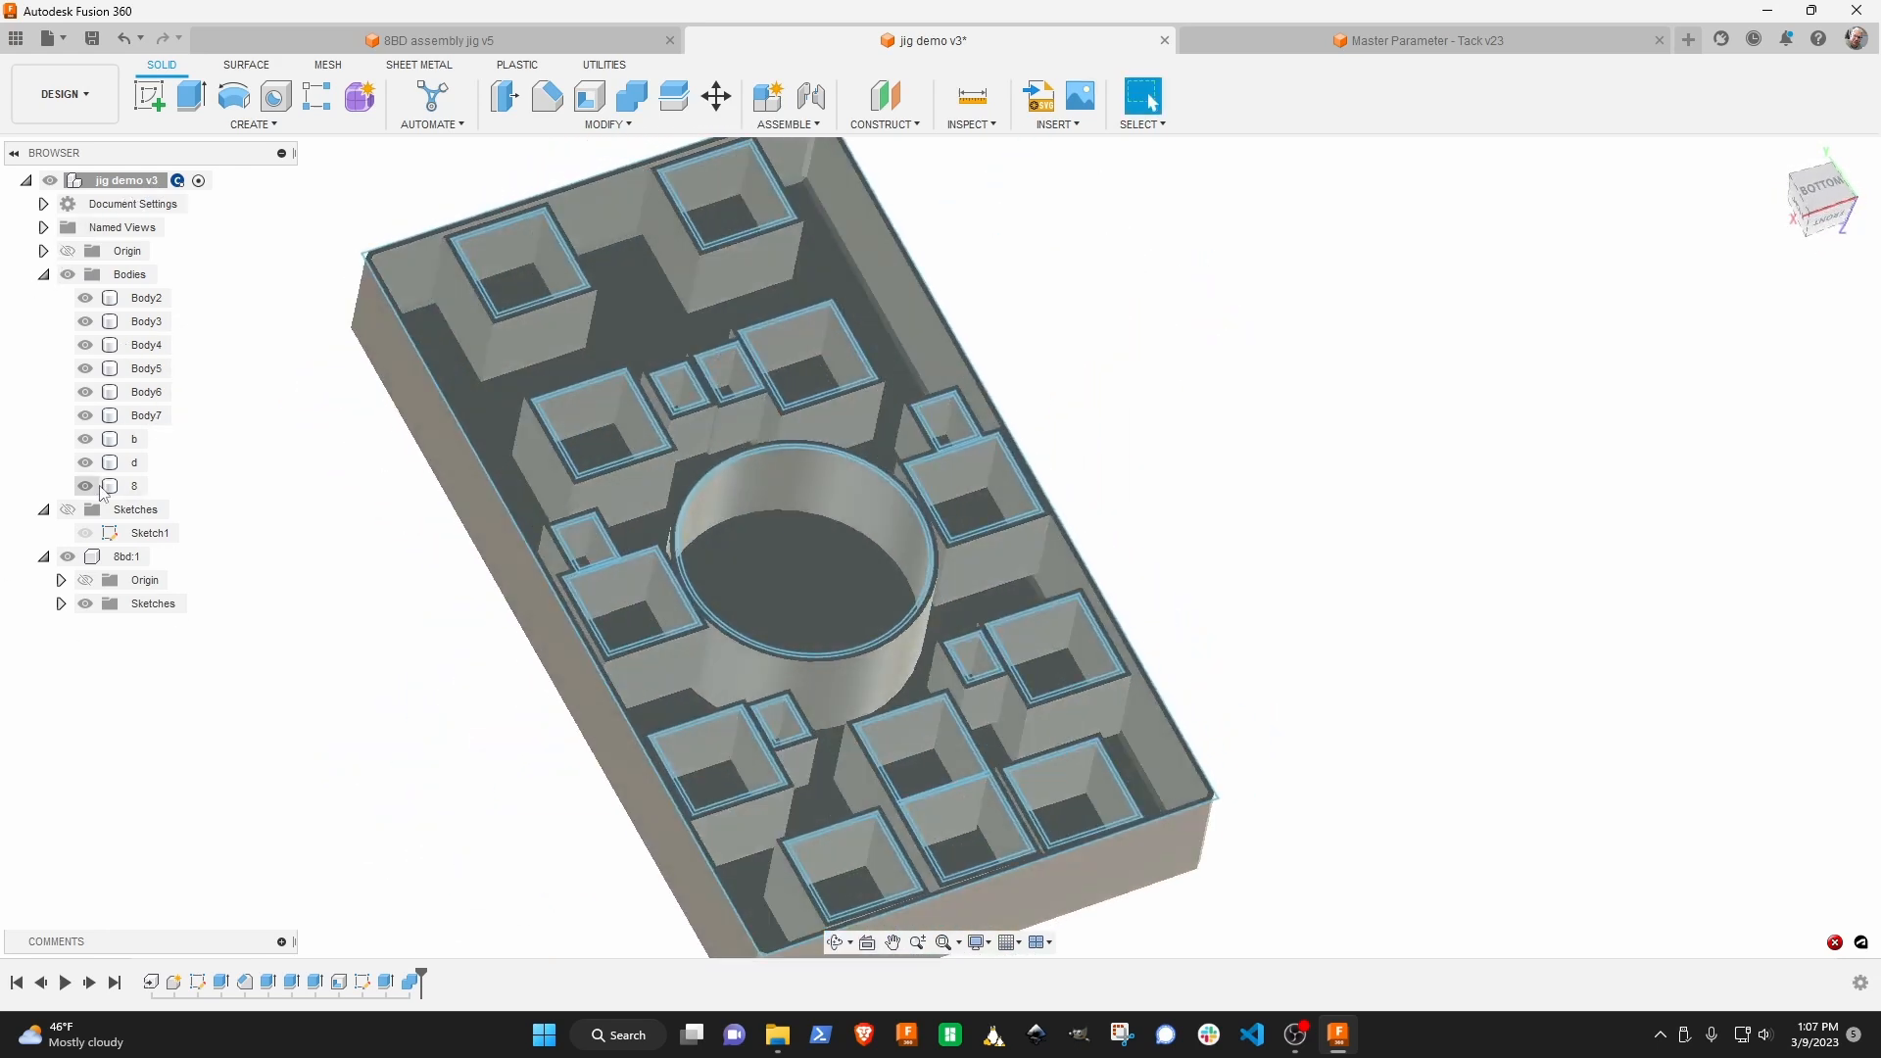
click(85, 603)
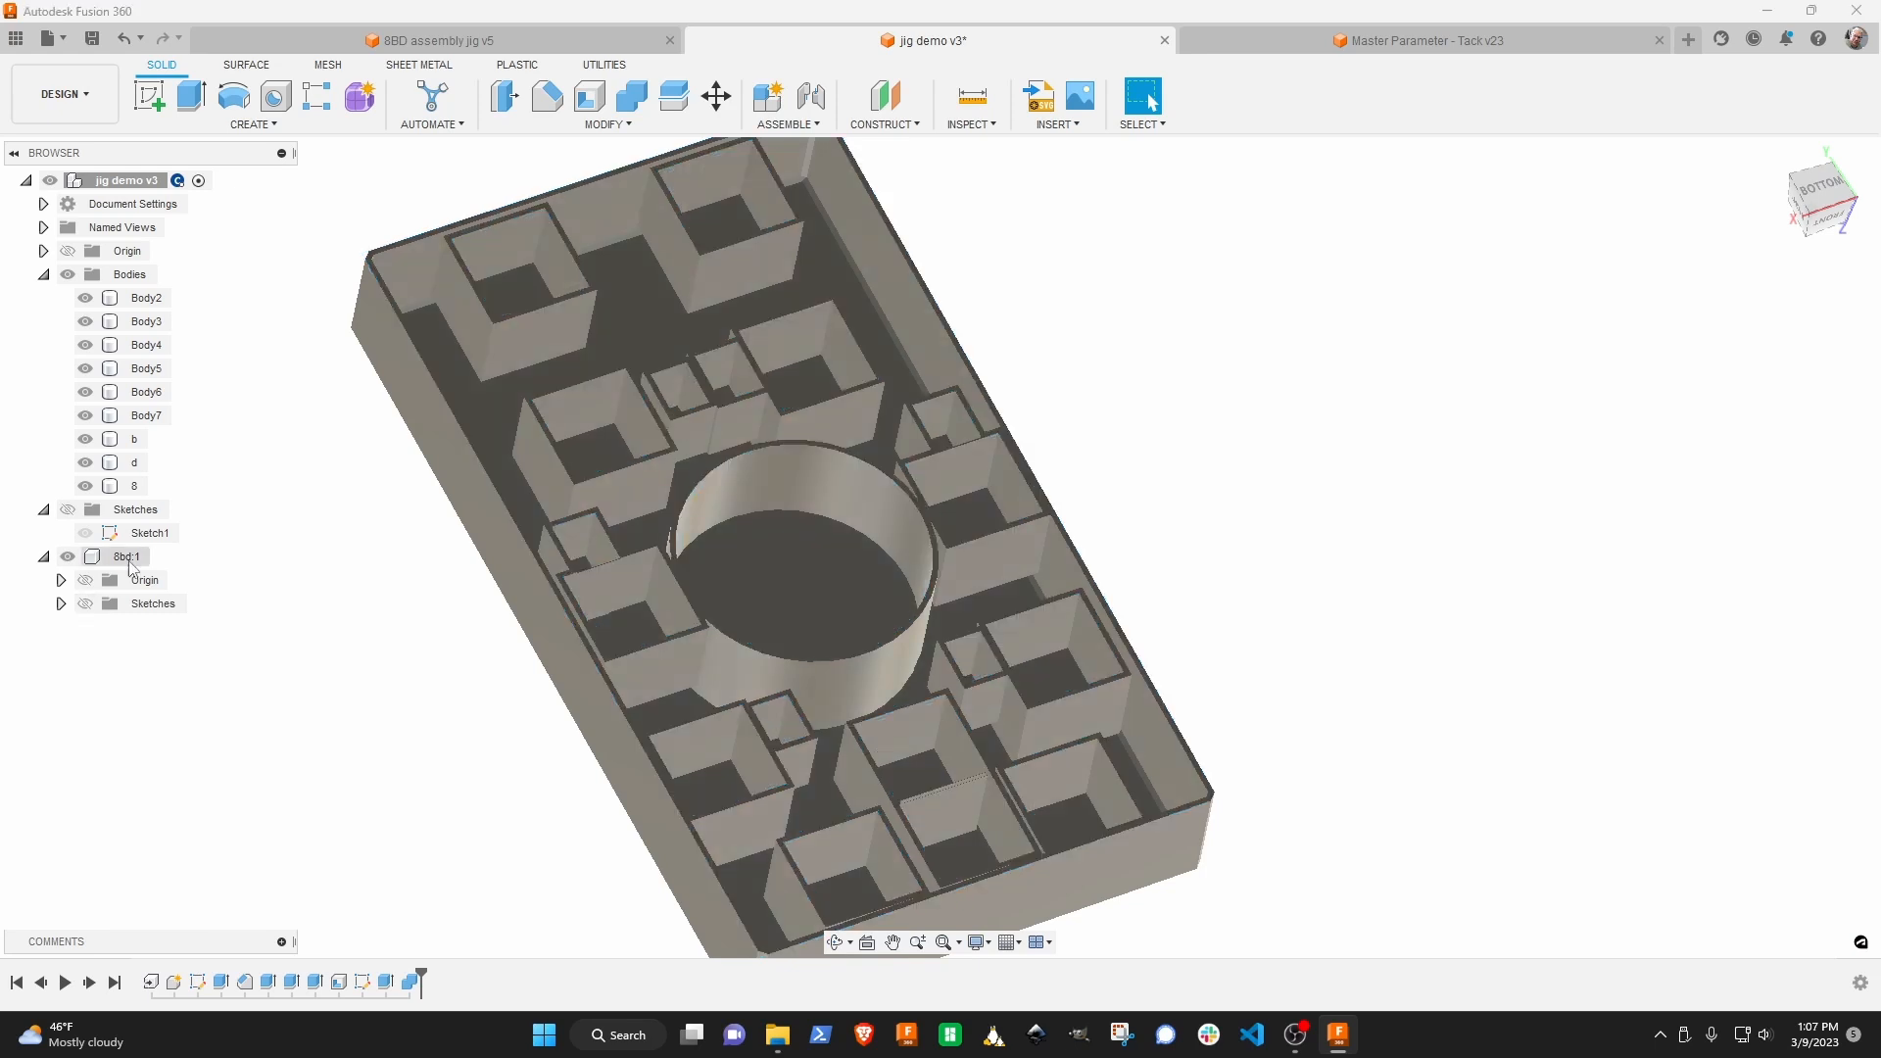
mouse_move(329, 536)
middle_down()
mouse_move(306, 549)
mouse_move(563, 542)
mouse_move(369, 525)
mouse_move(346, 364)
mouse_move(706, 365)
mouse_move(509, 340)
mouse_move(488, 319)
mouse_move(563, 387)
middle_up()
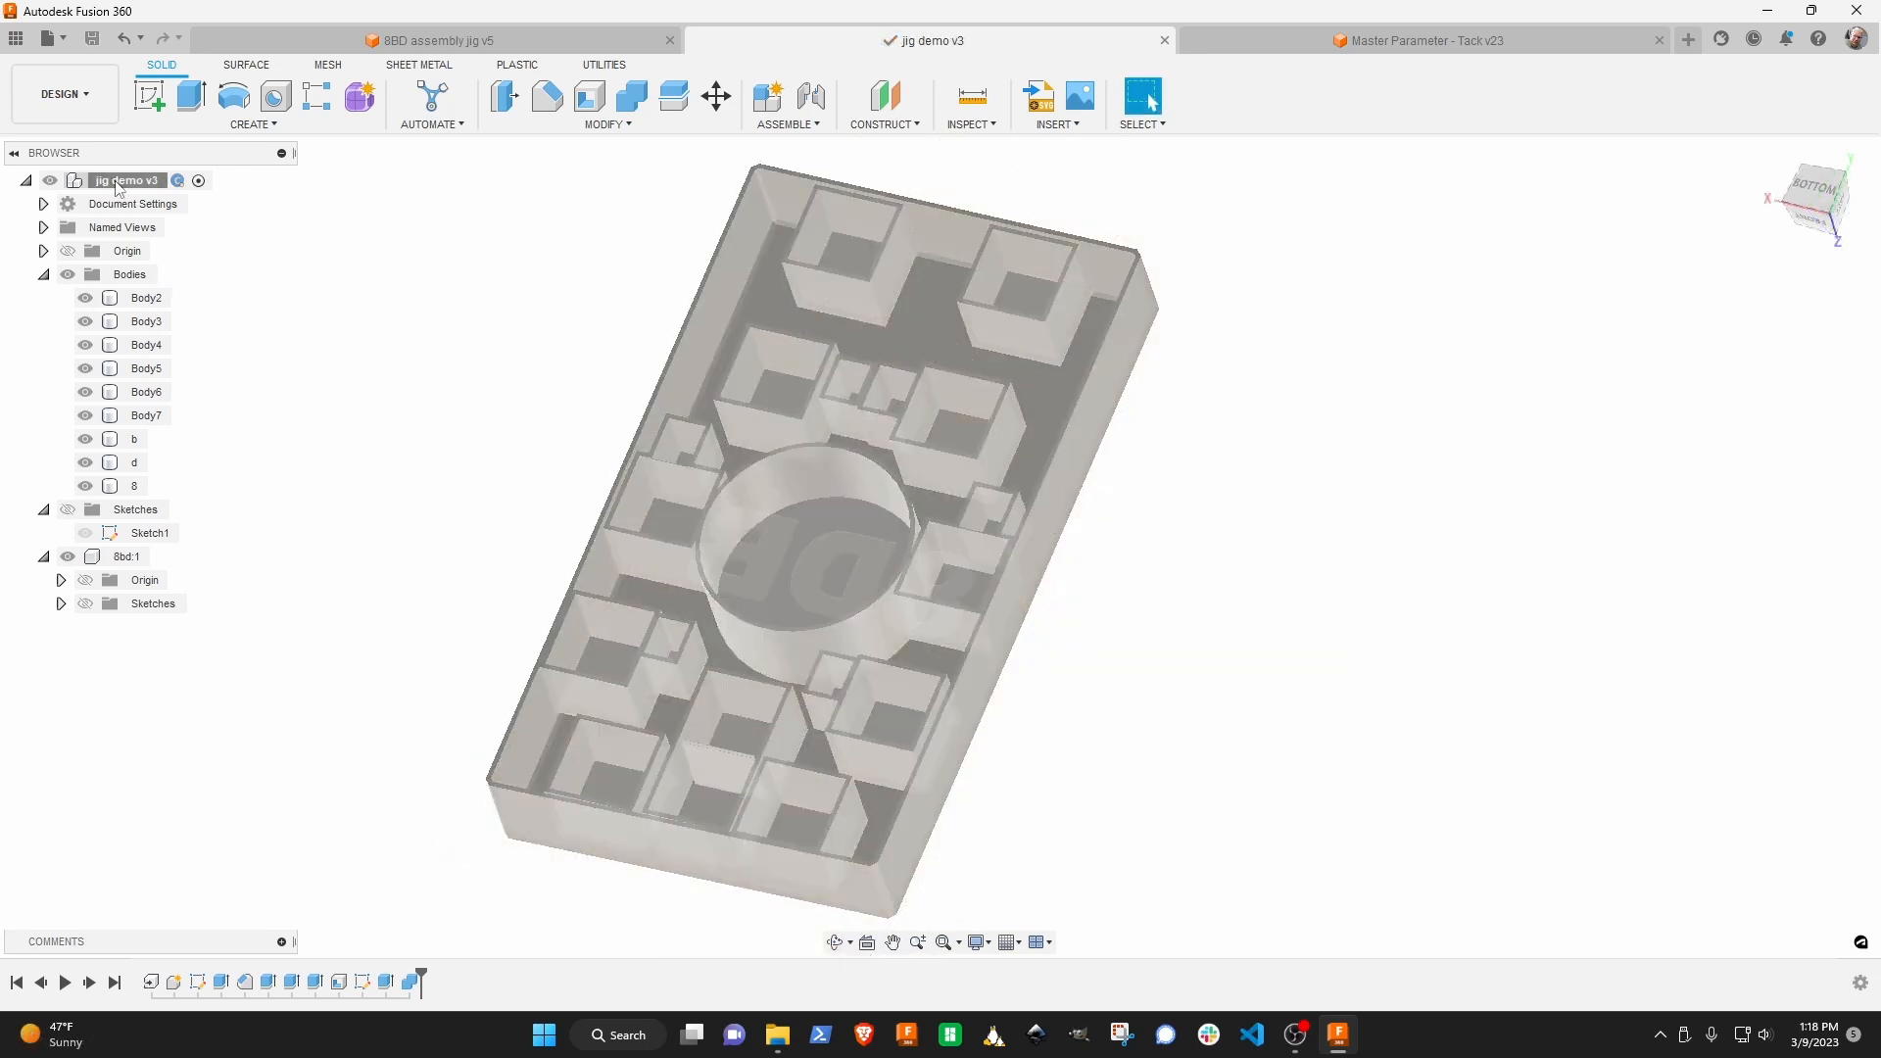
Save the whole design as a high-refinement 3MF mesh in one file, named jig demo v4.3mf, in the 3D folder.
right_click(117, 186)
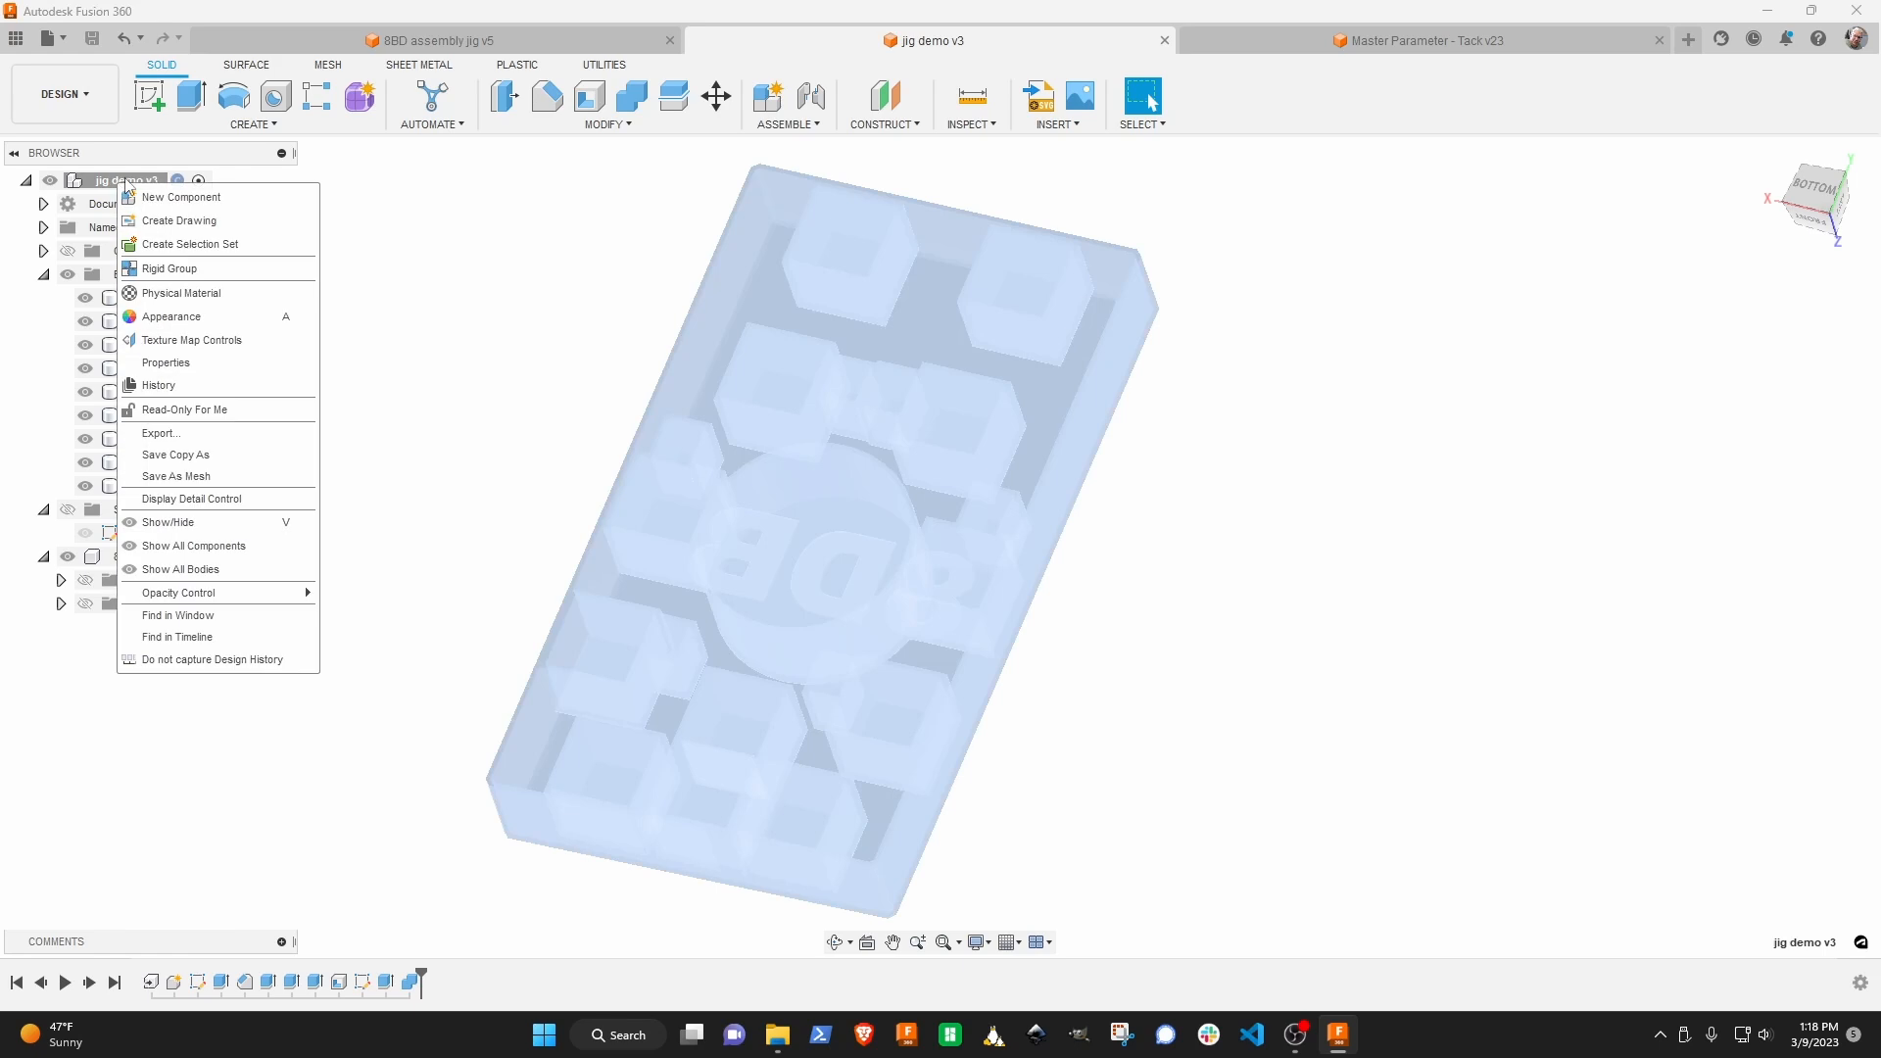
click(203, 477)
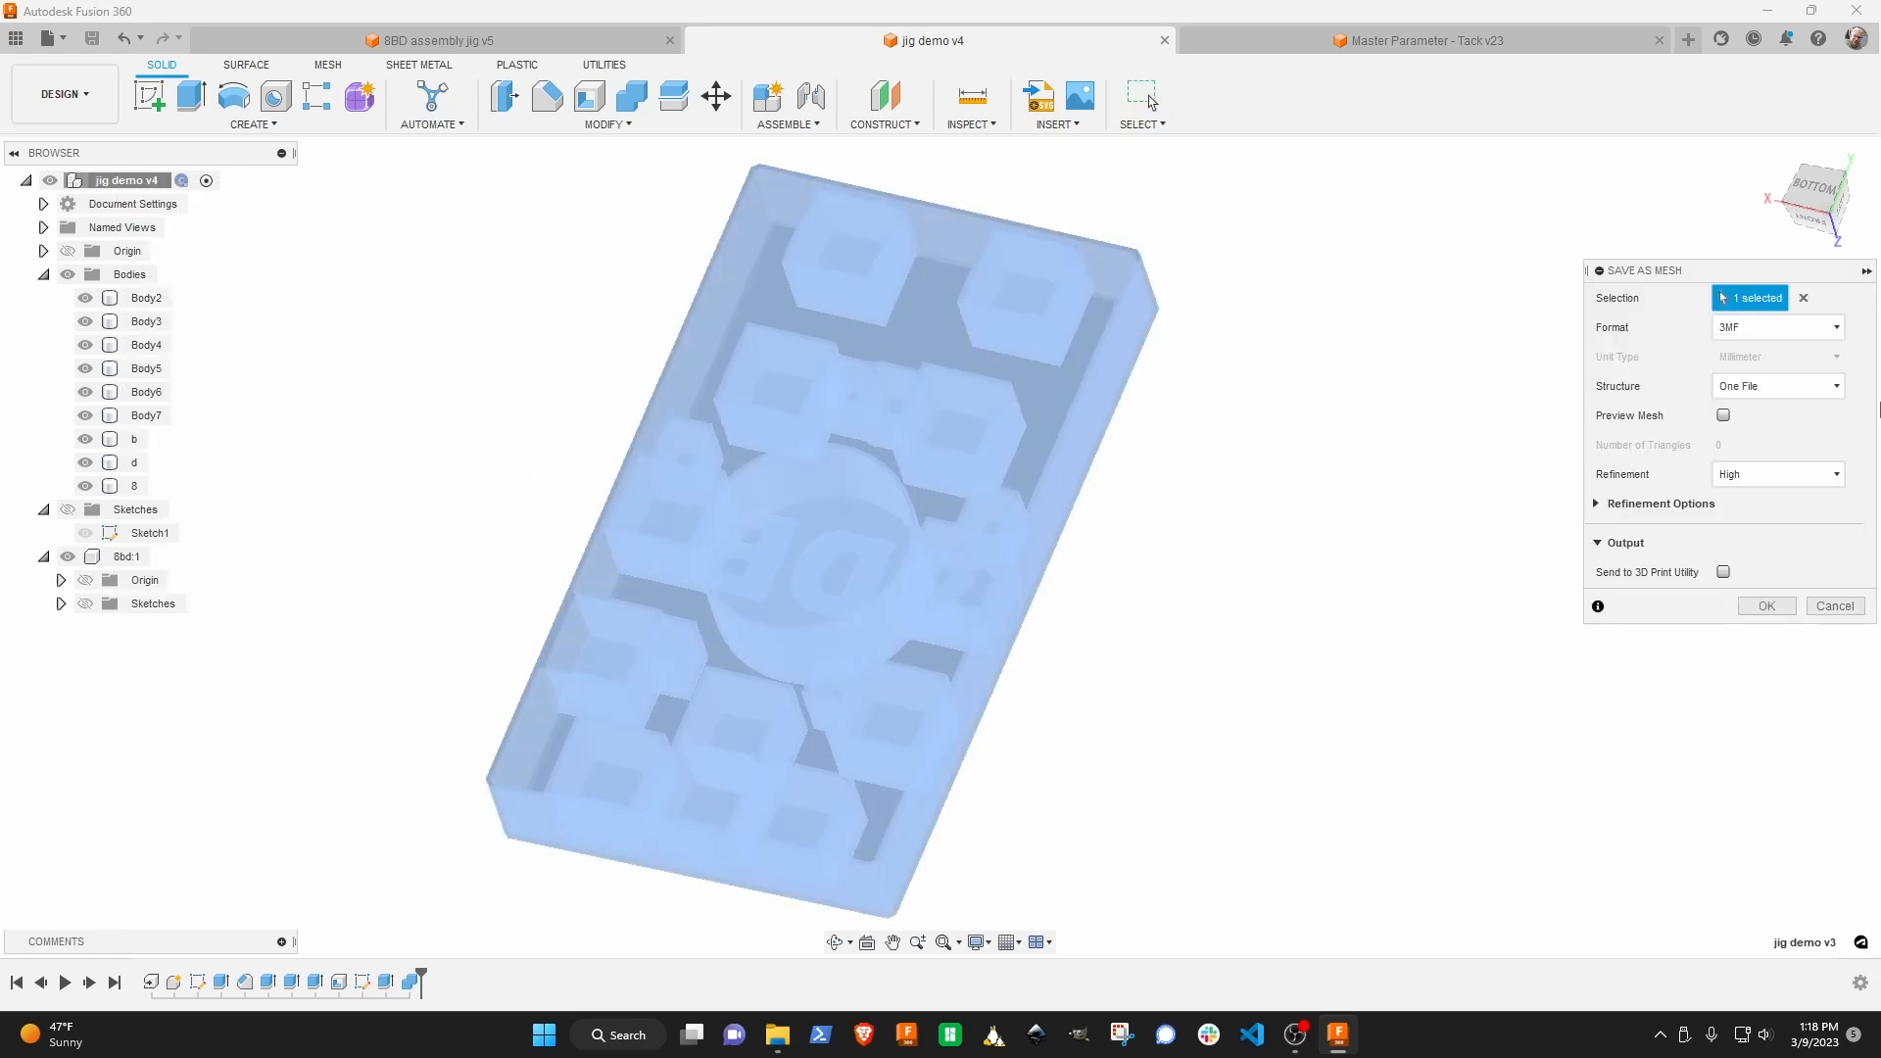
click(1740, 329)
click(1744, 332)
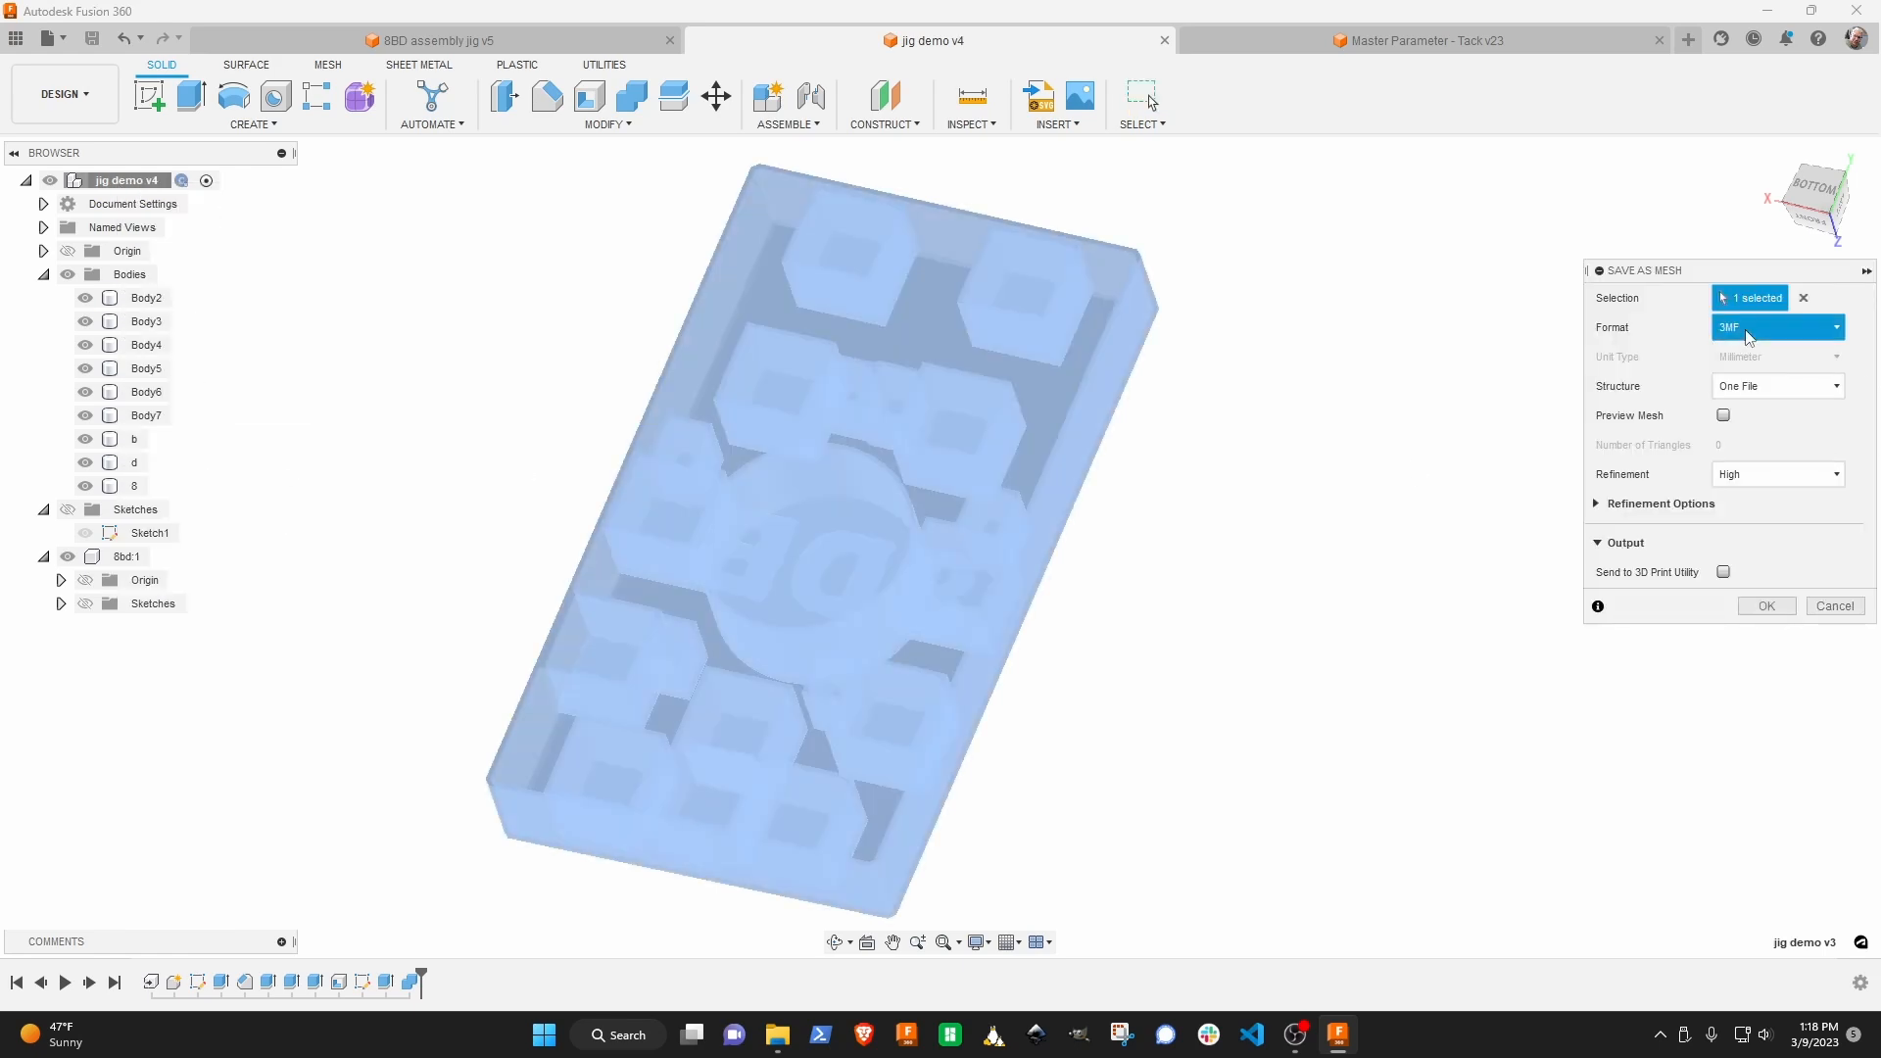
click(1769, 605)
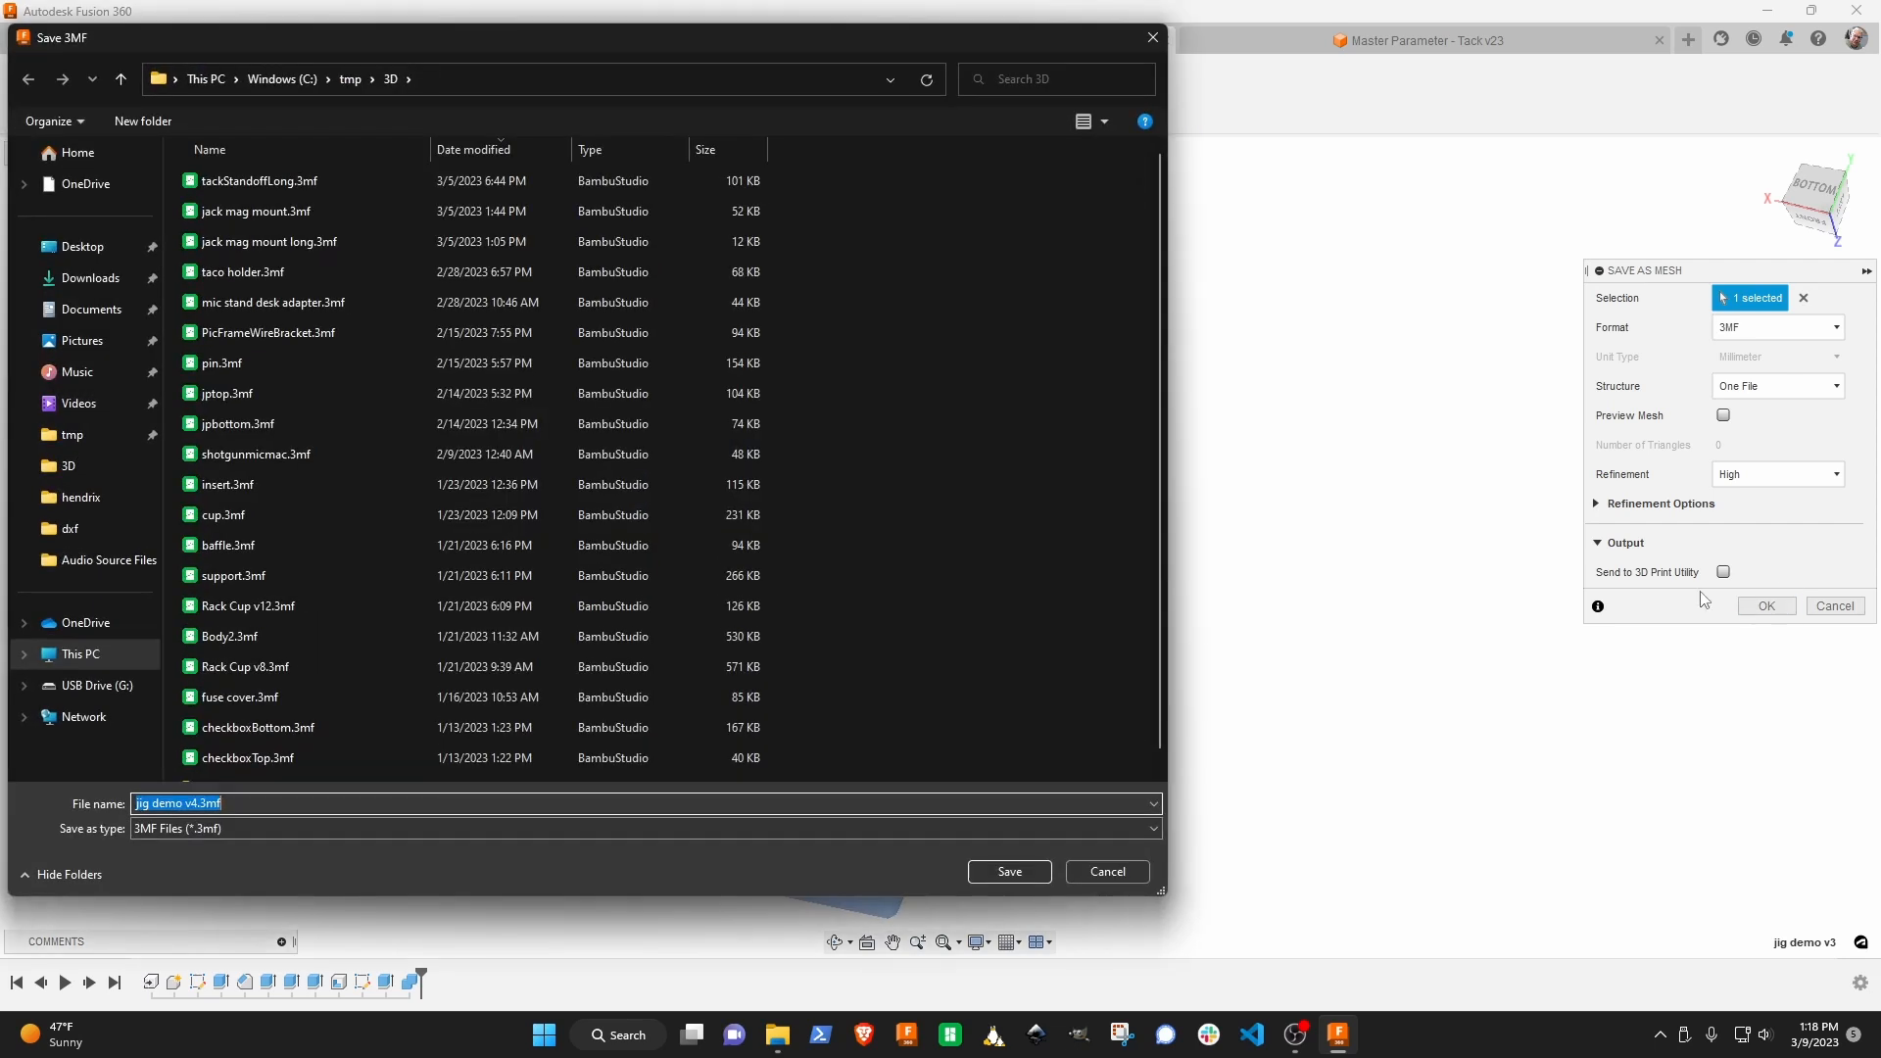
click(1007, 874)
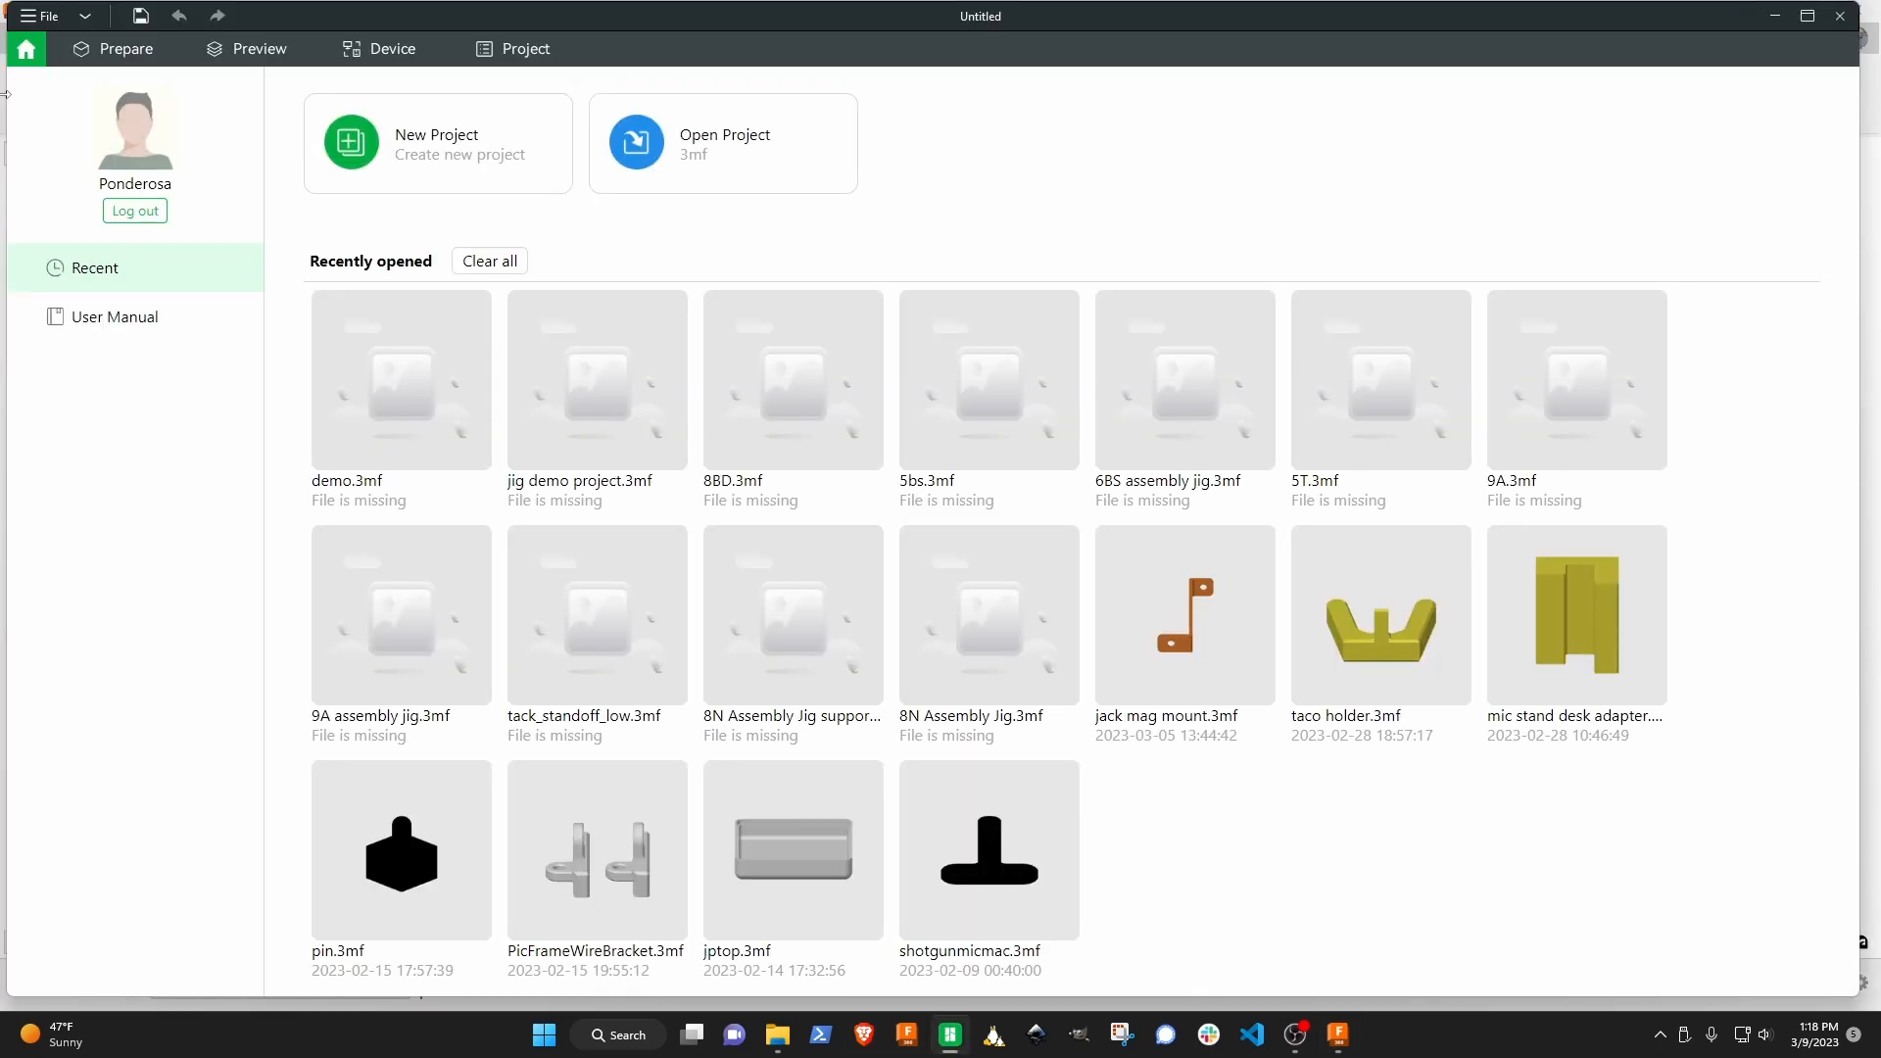
Create a new project and save it as demo in the 3D folder.
click(463, 163)
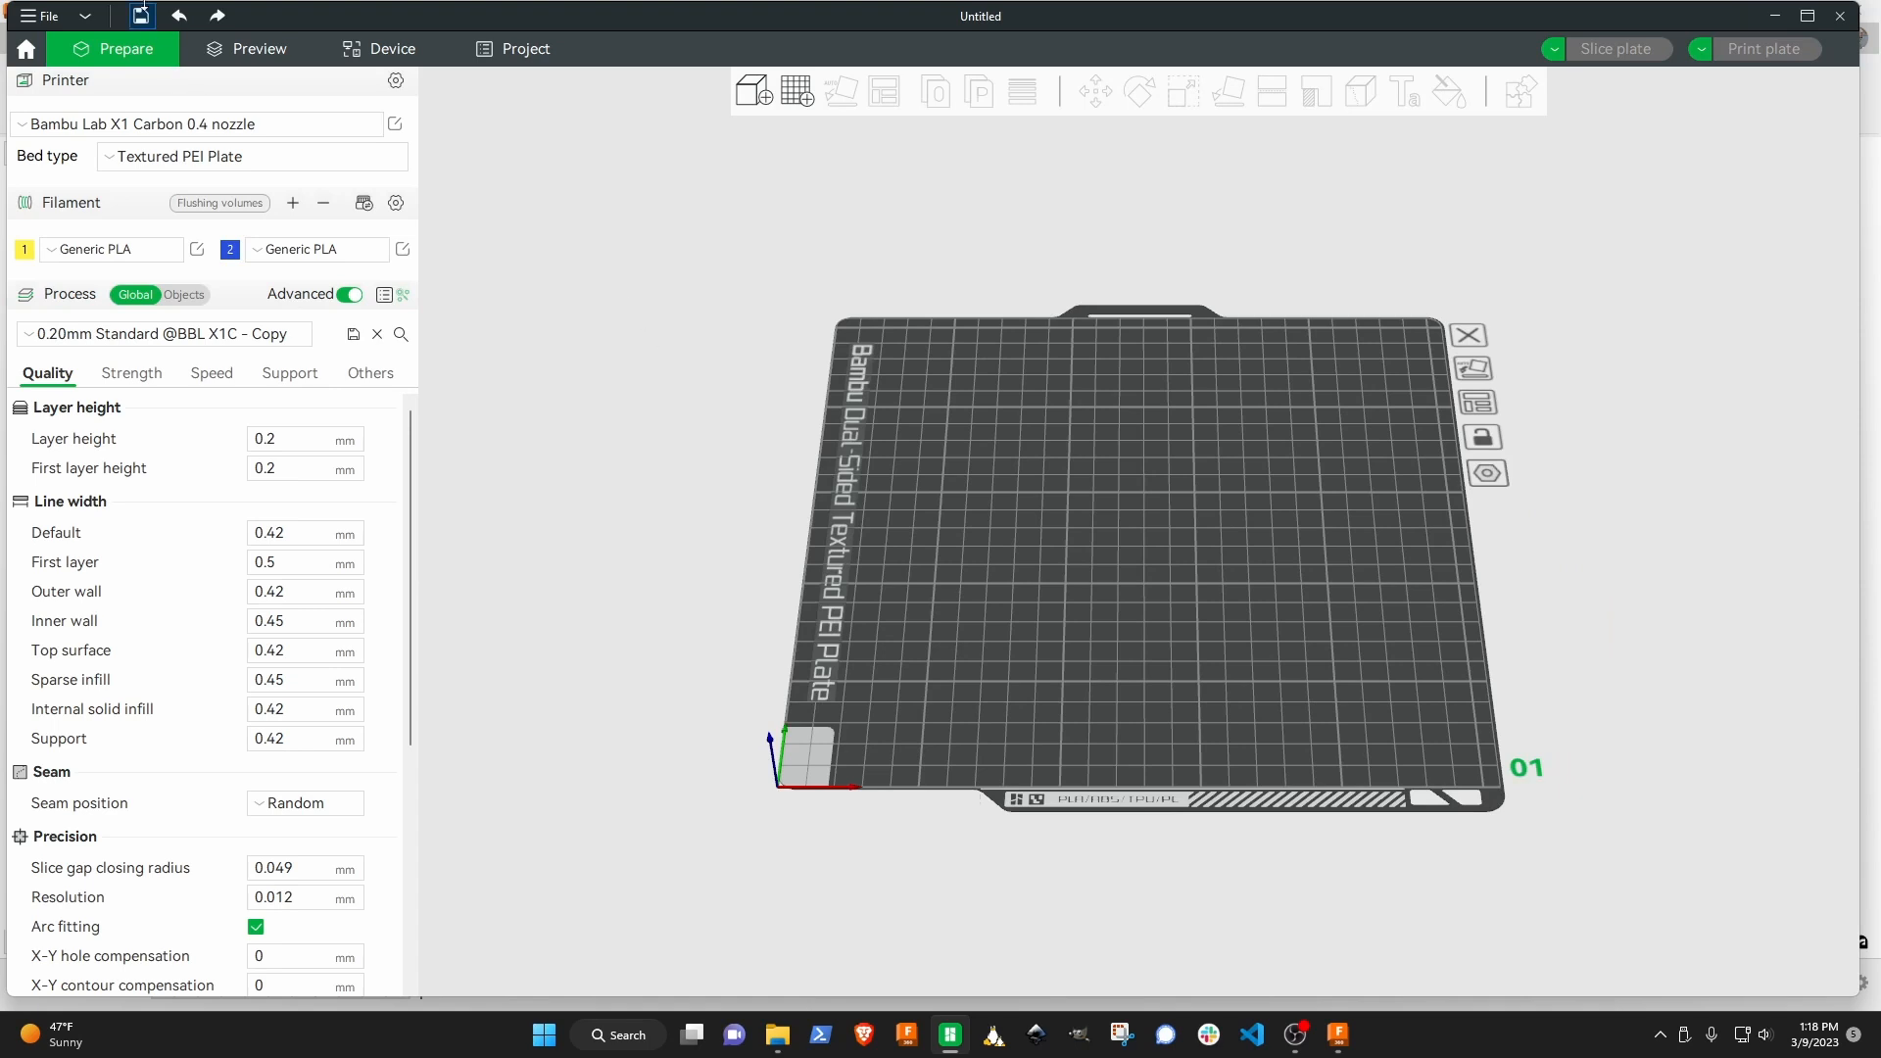
click(140, 13)
text(d)
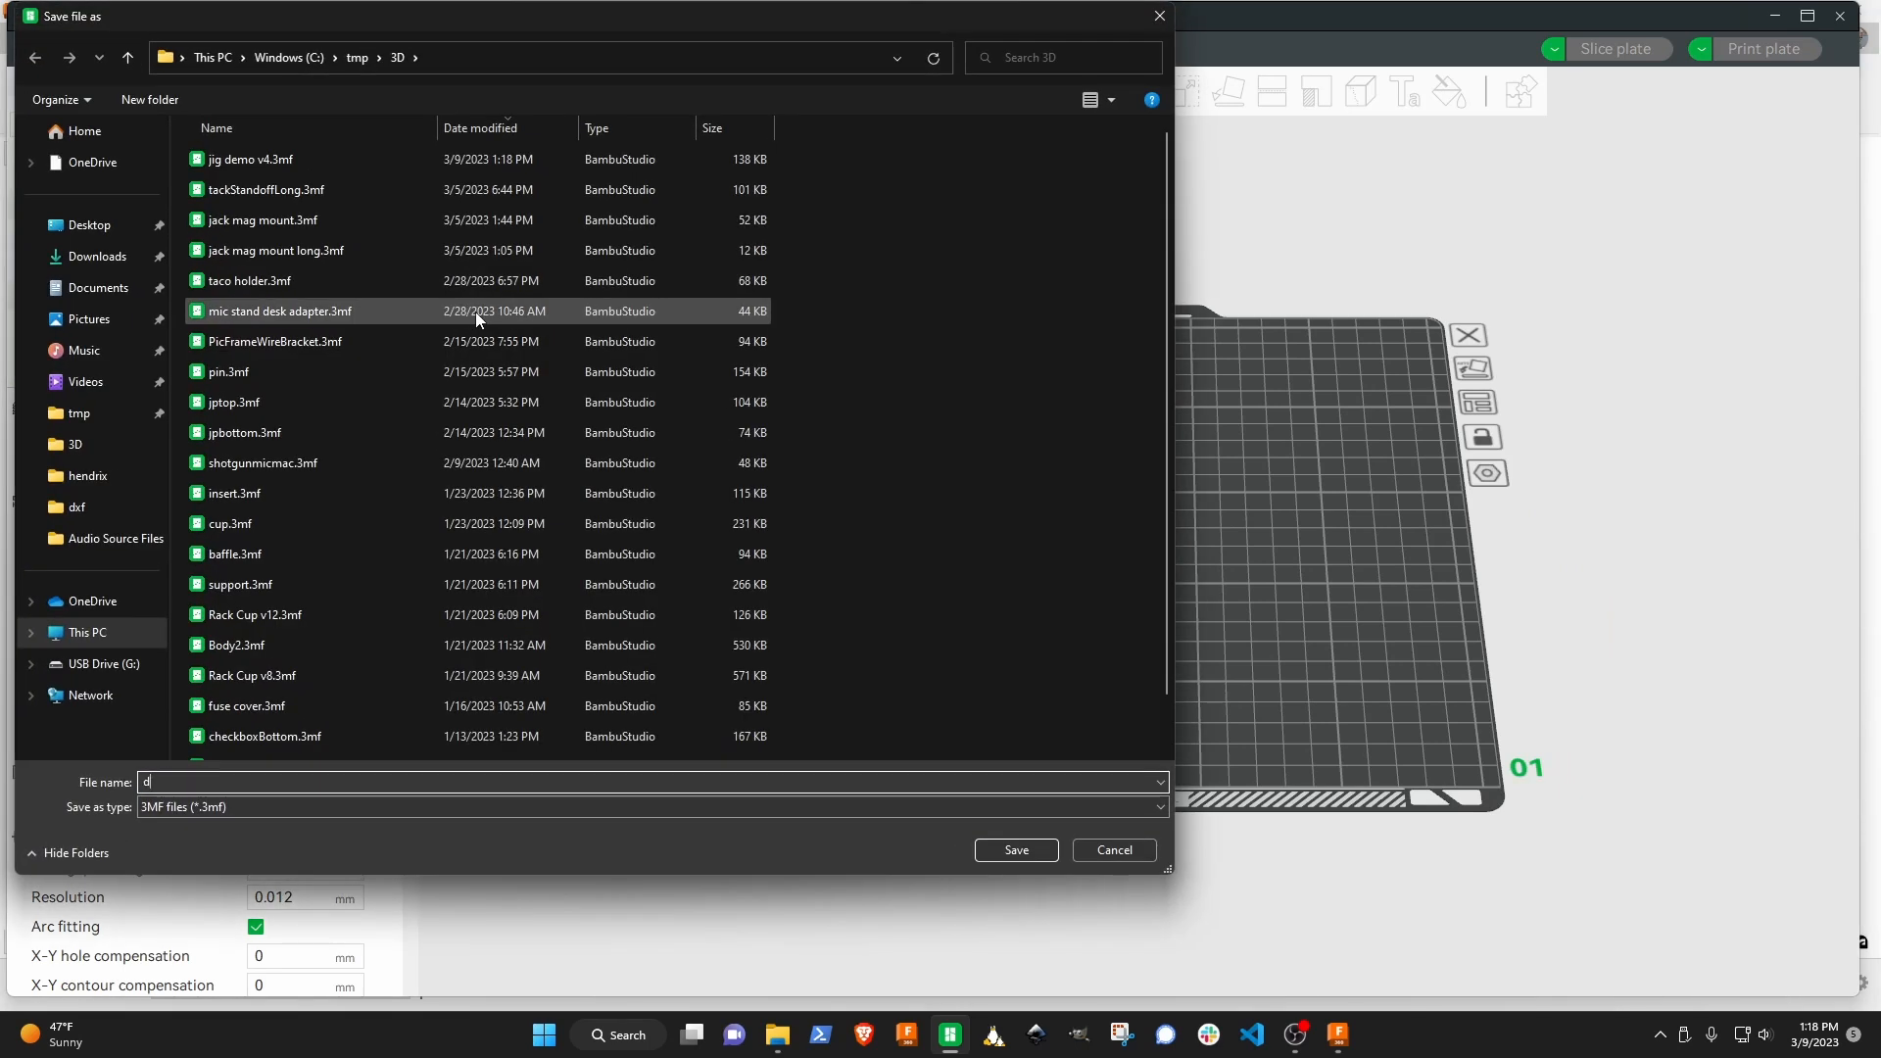
text(emo)
key(Return)
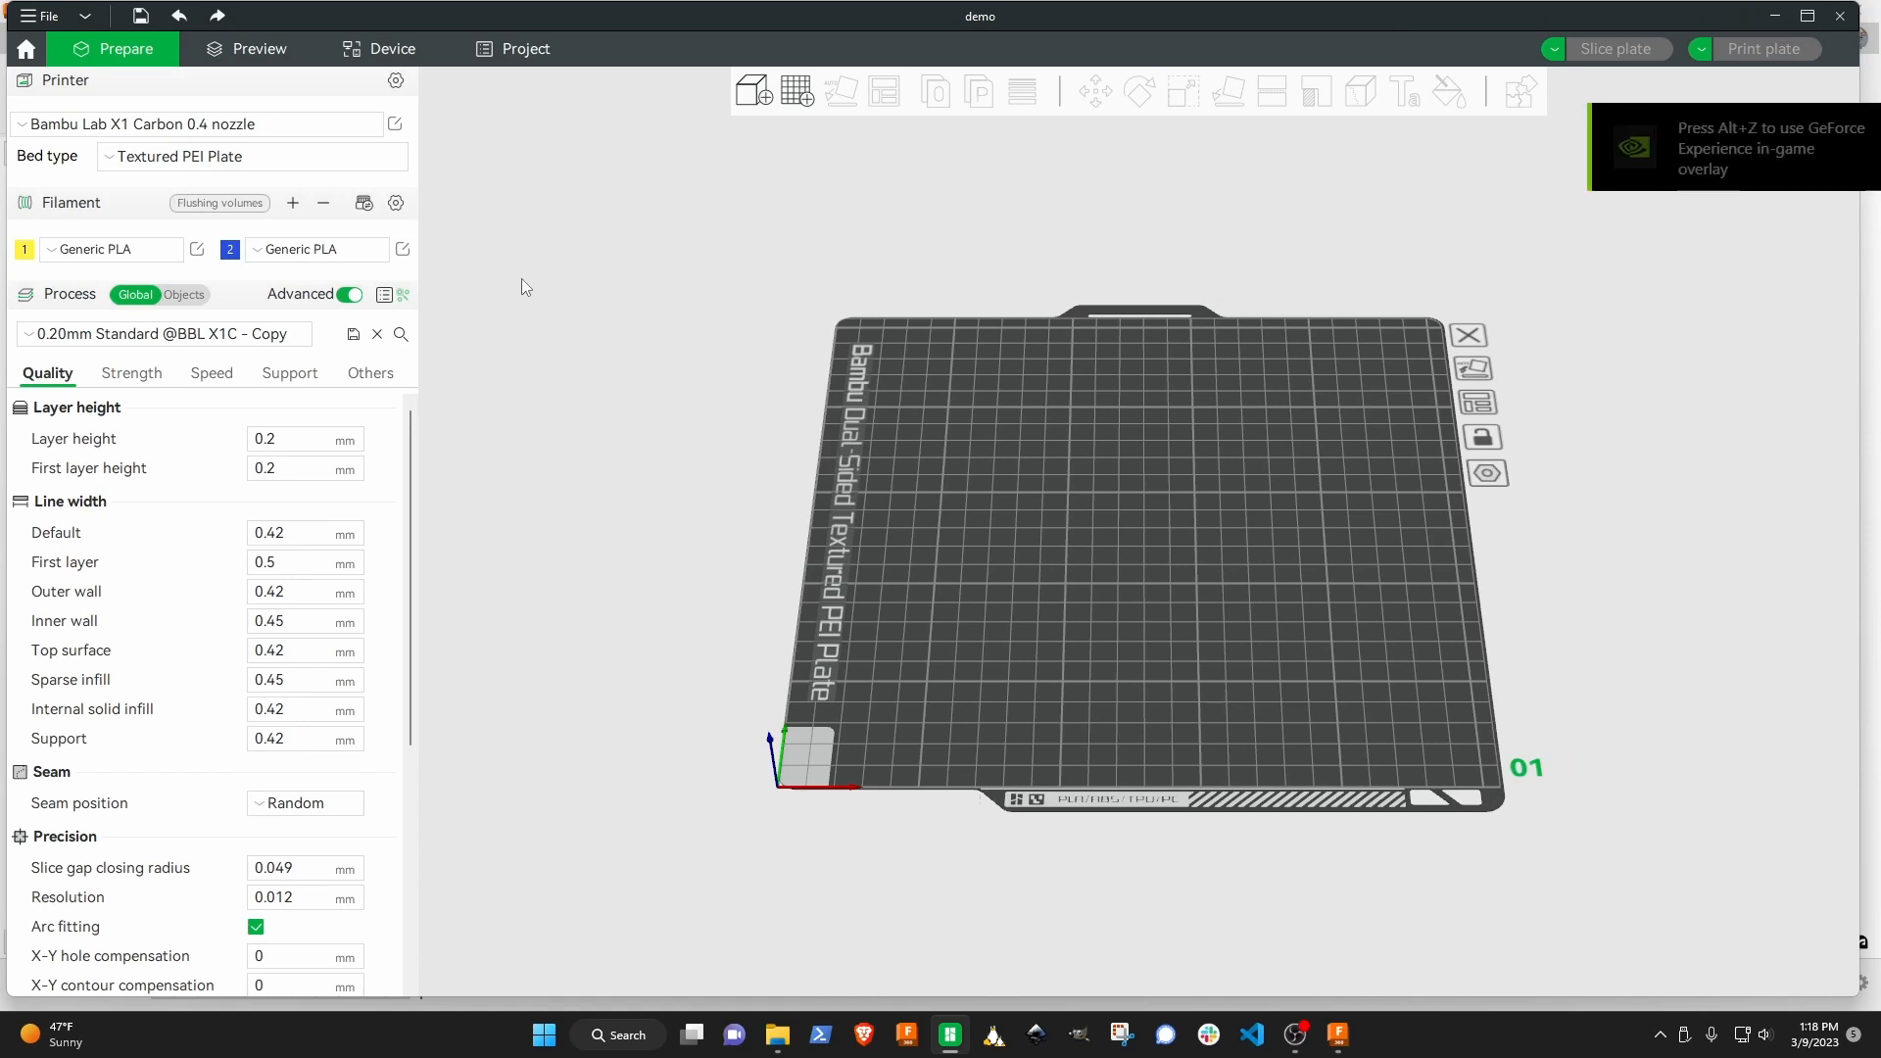
Import jig demo v4.3mf from the 3D folder, loading it as a single object with multiple parts.
key(ctrl+i)
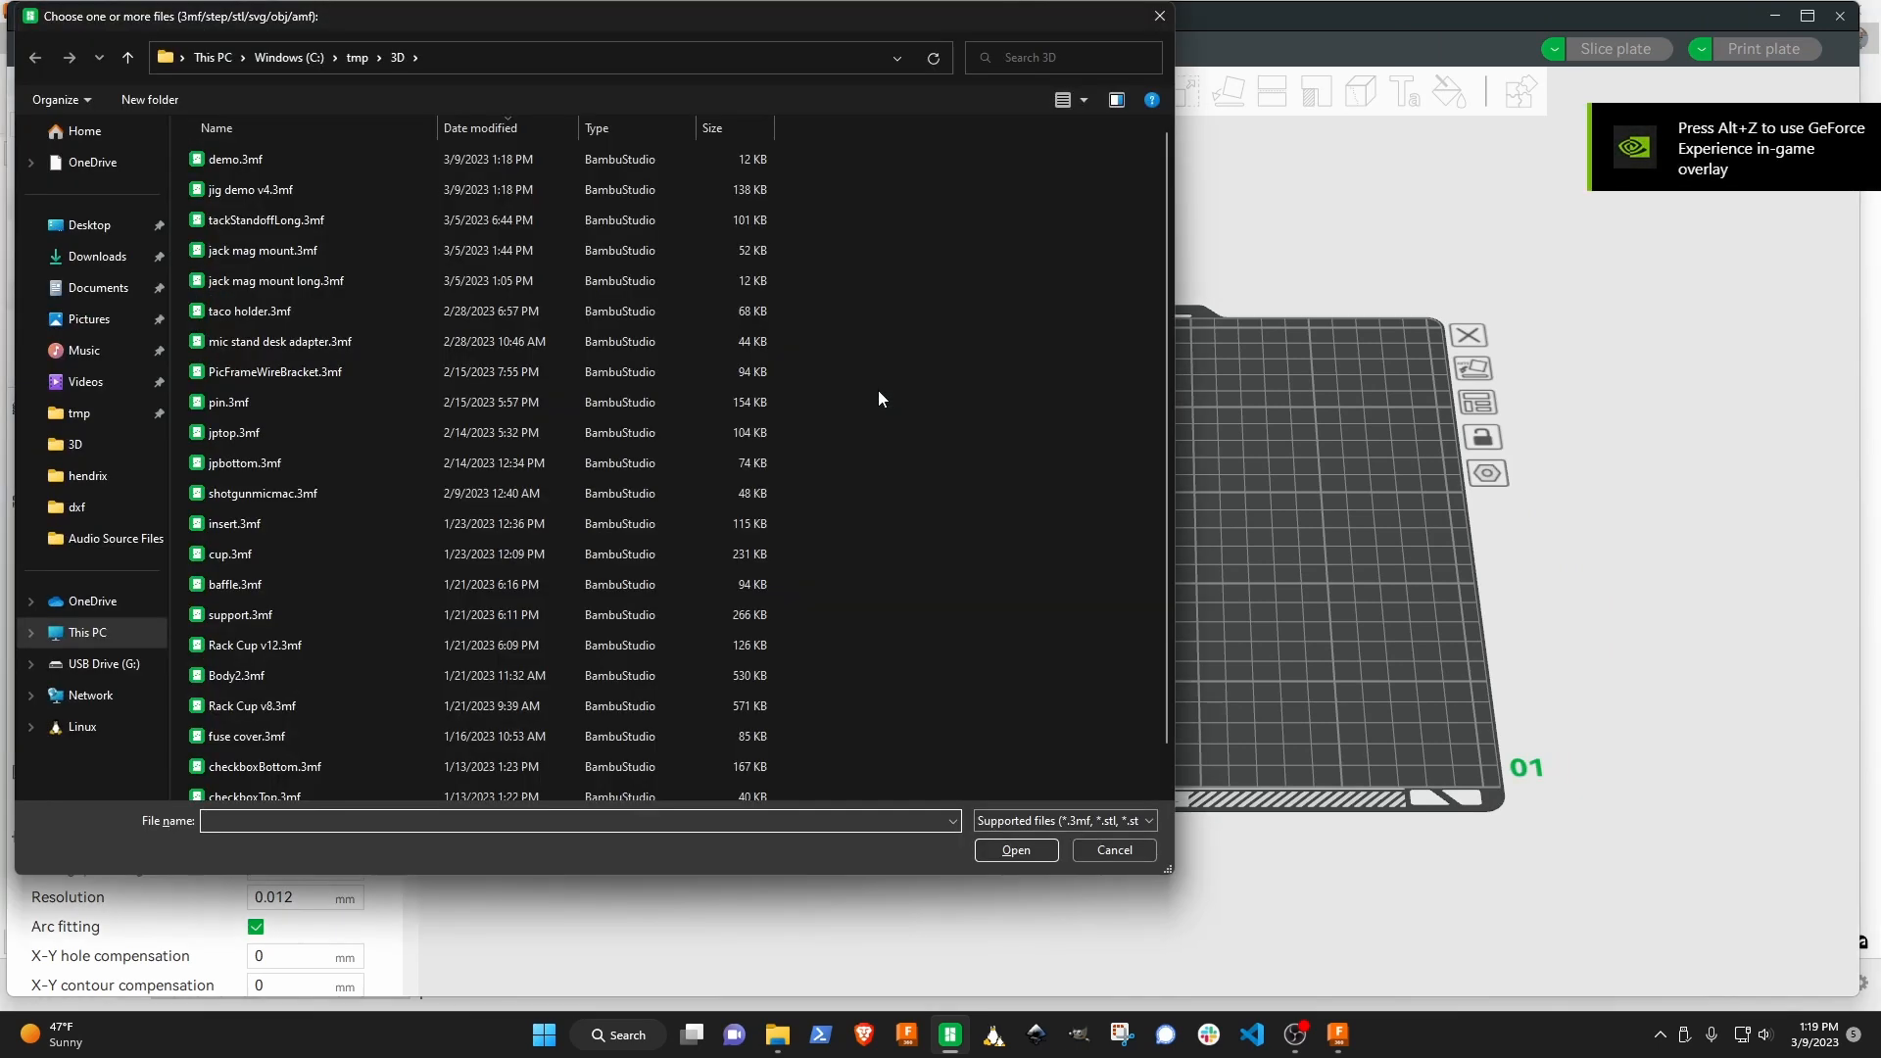
double_click(260, 190)
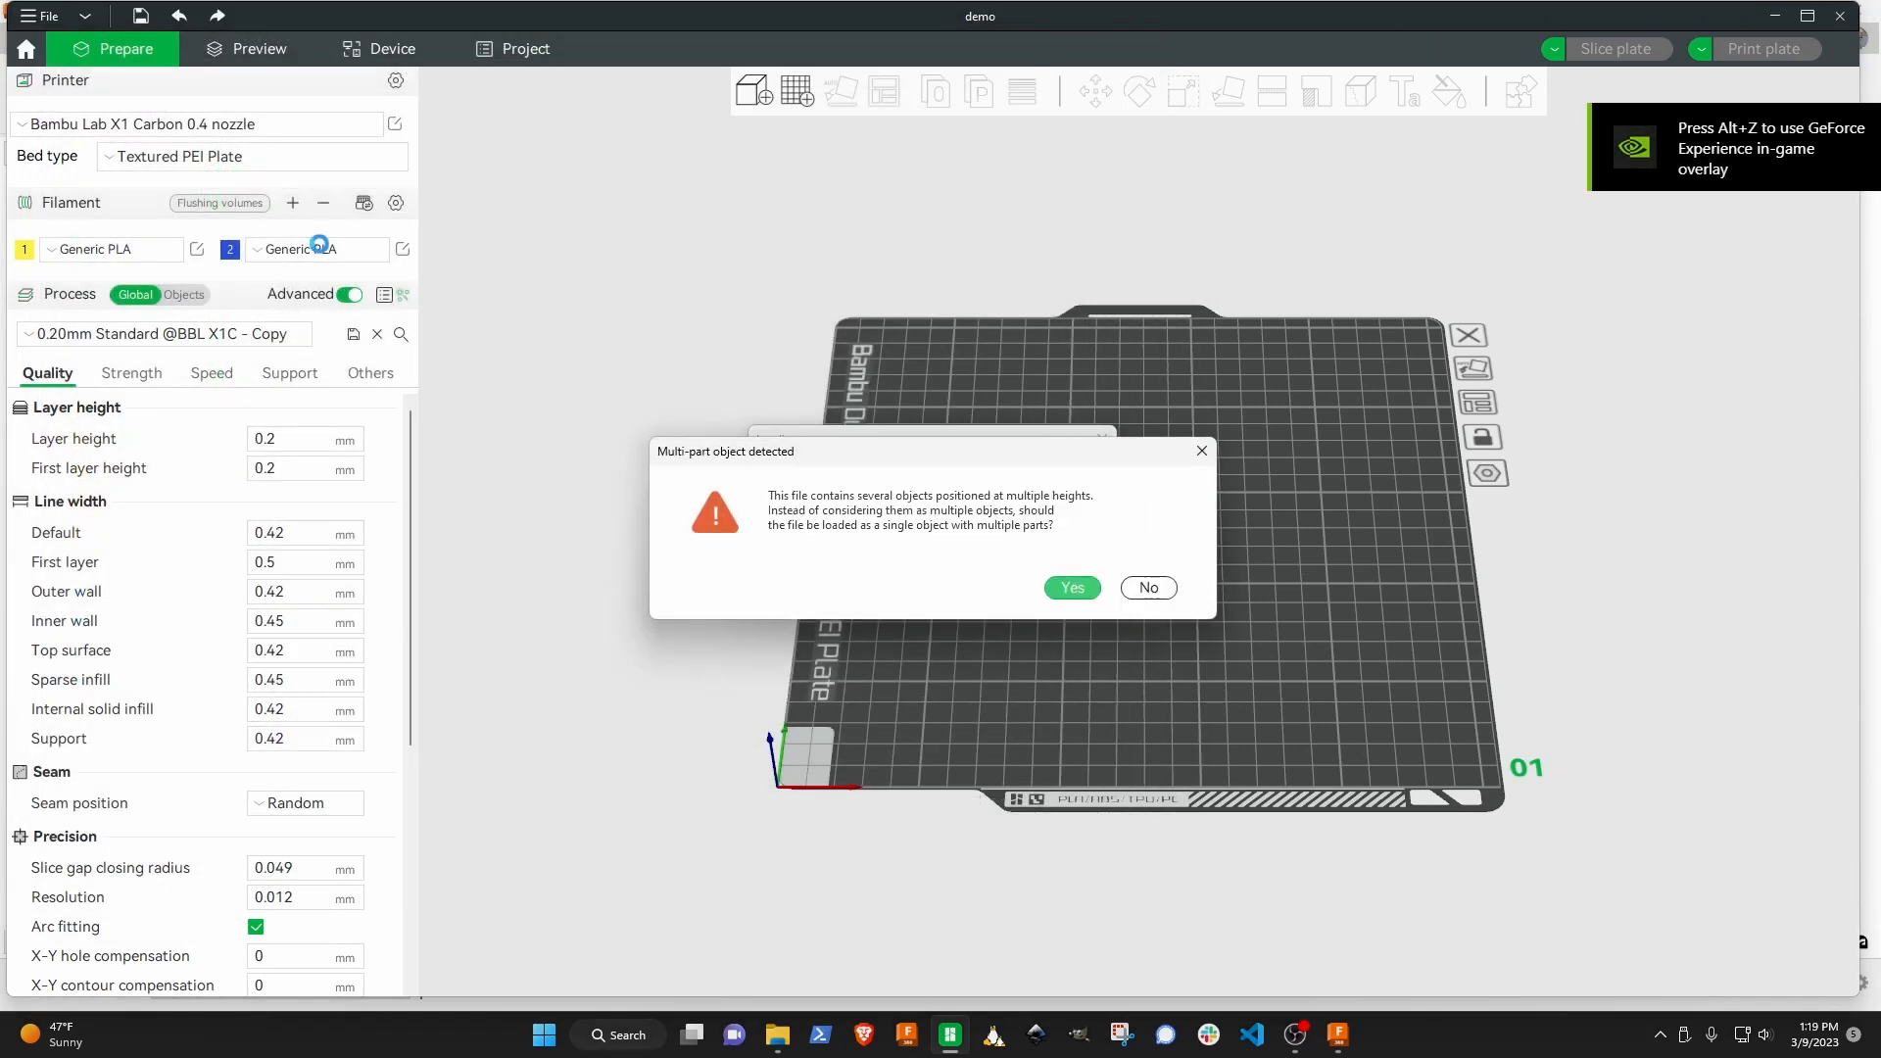
click(1073, 591)
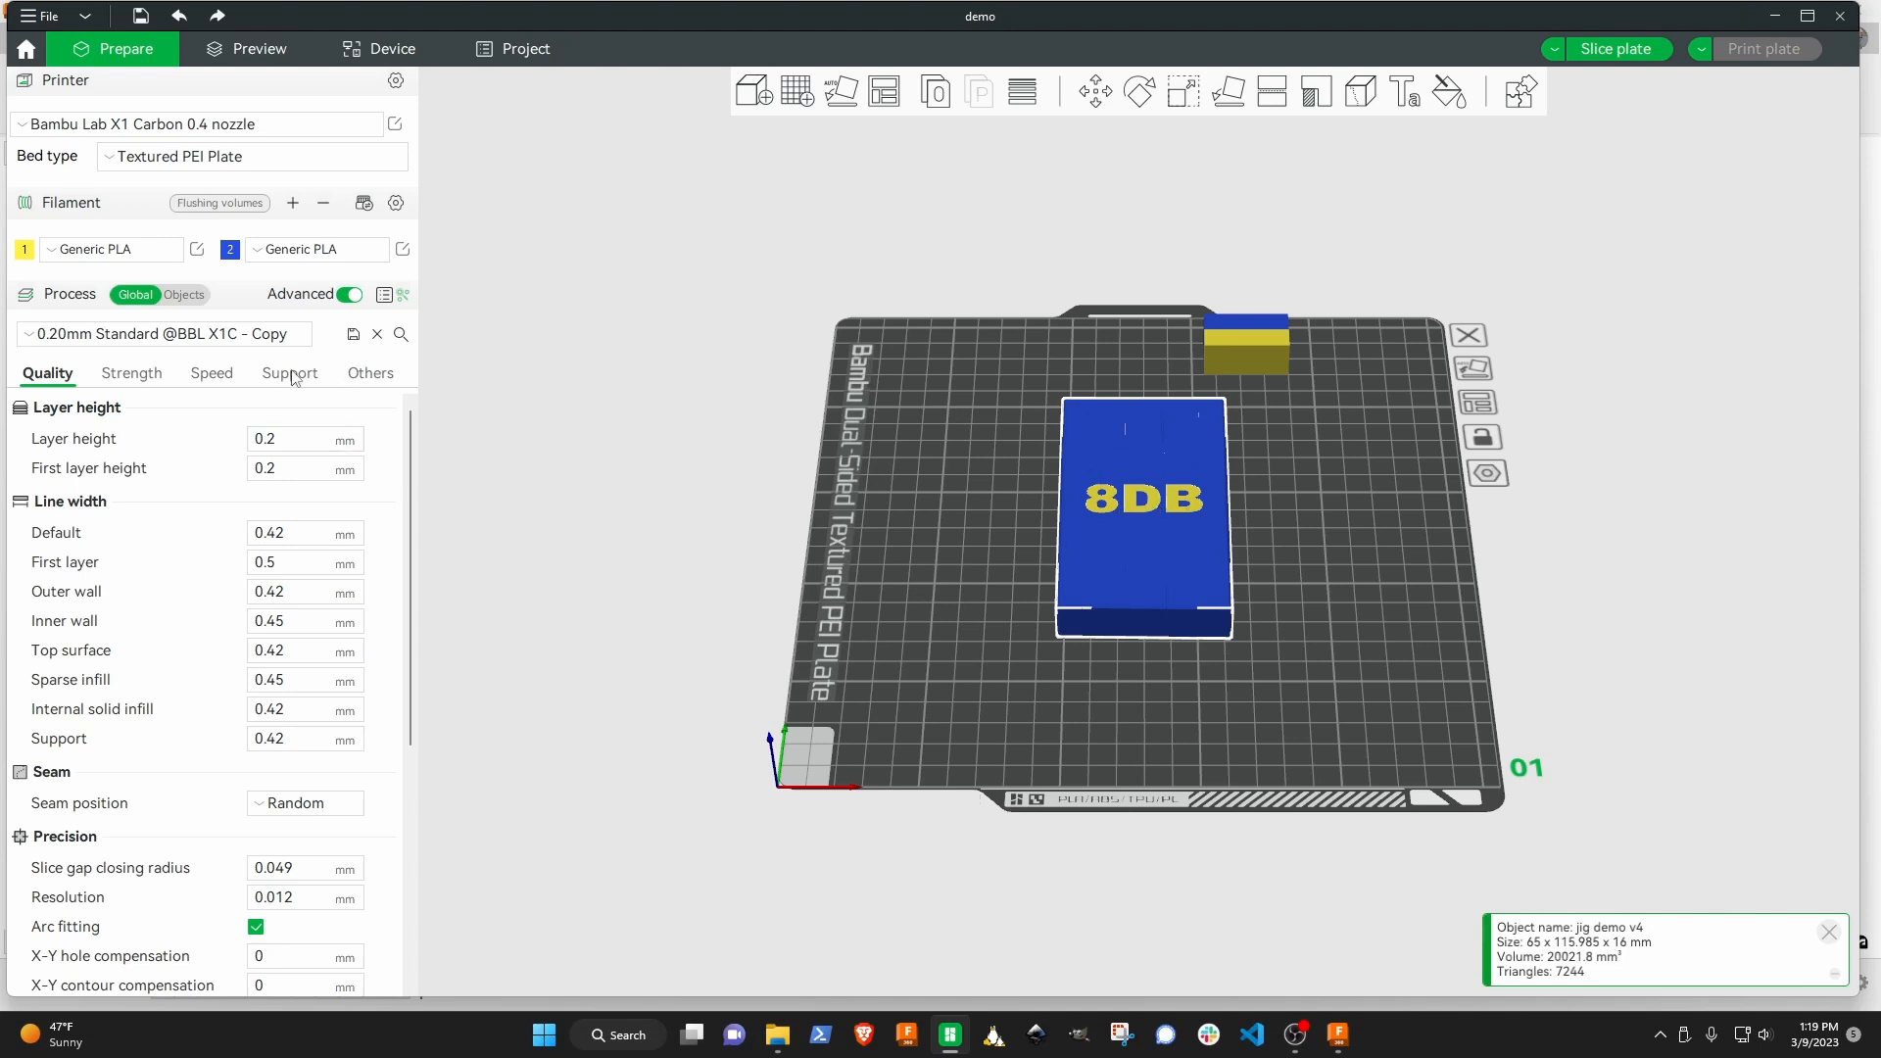
Disable the prime tower in the global process settings.
click(370, 373)
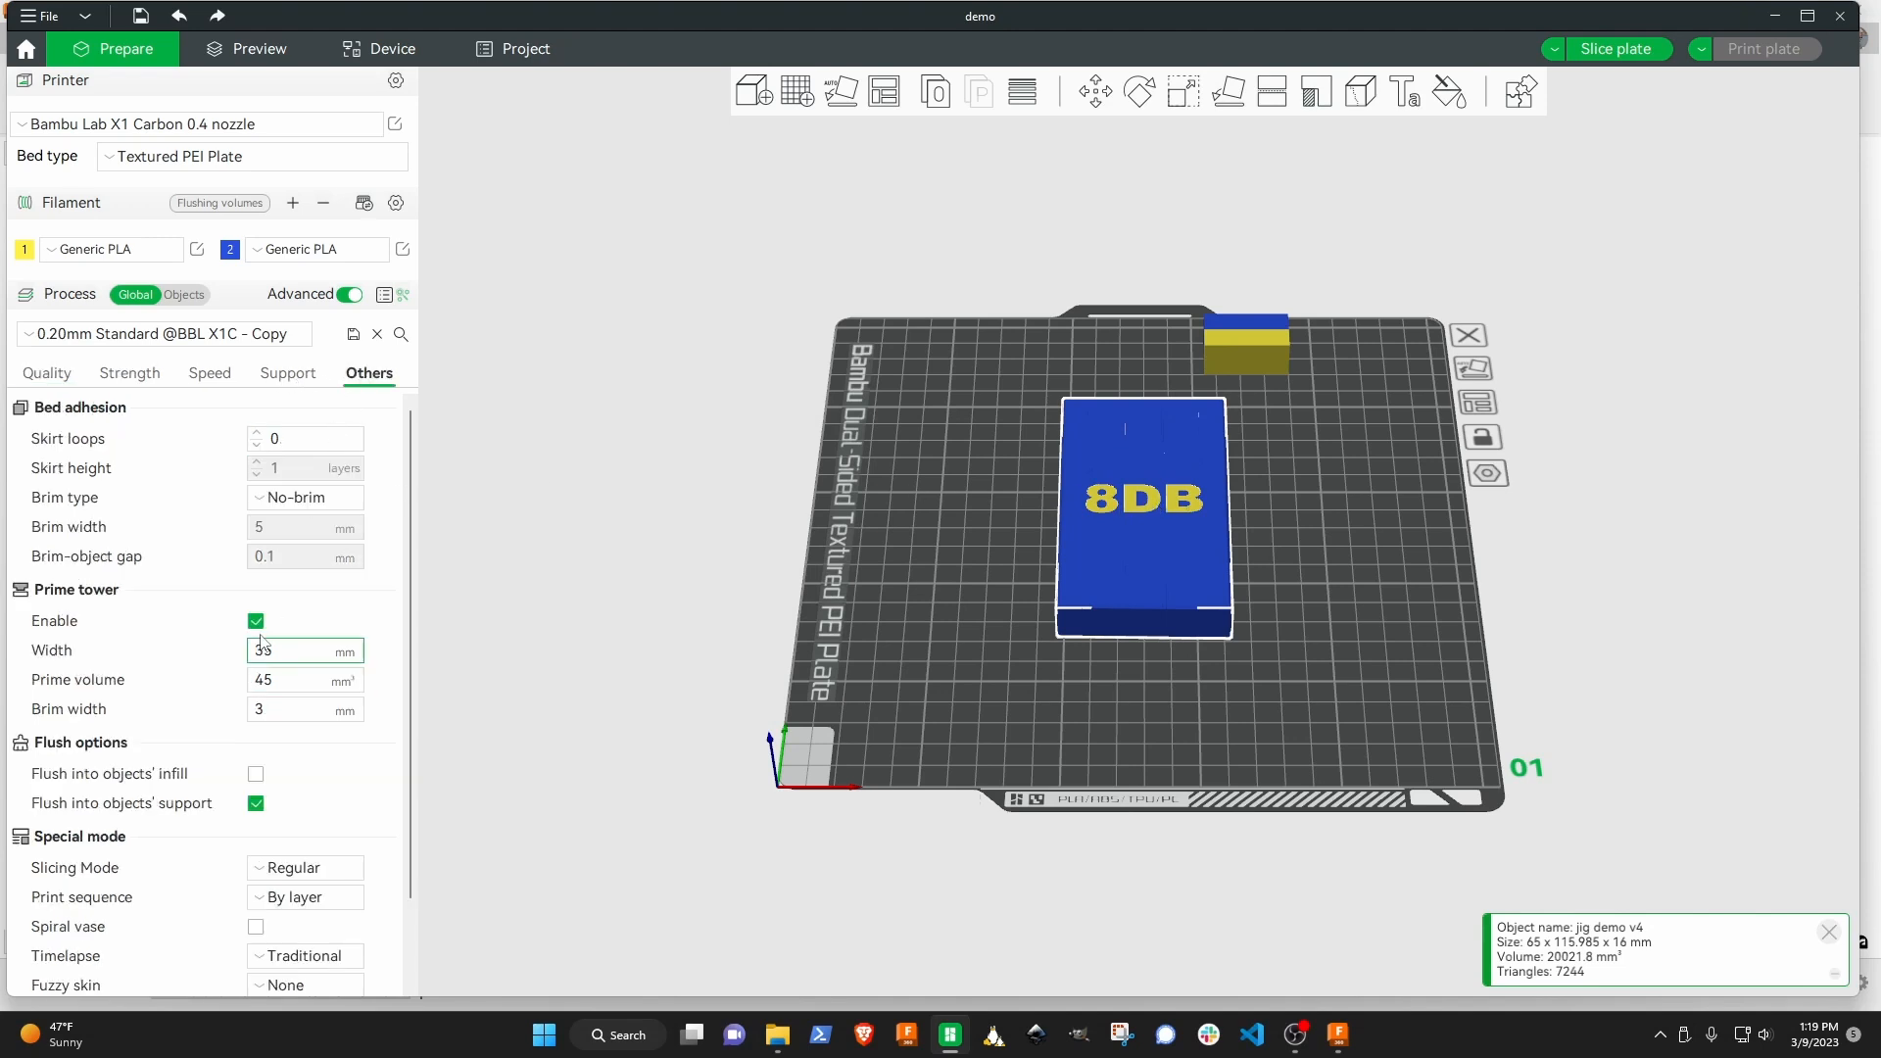
click(257, 623)
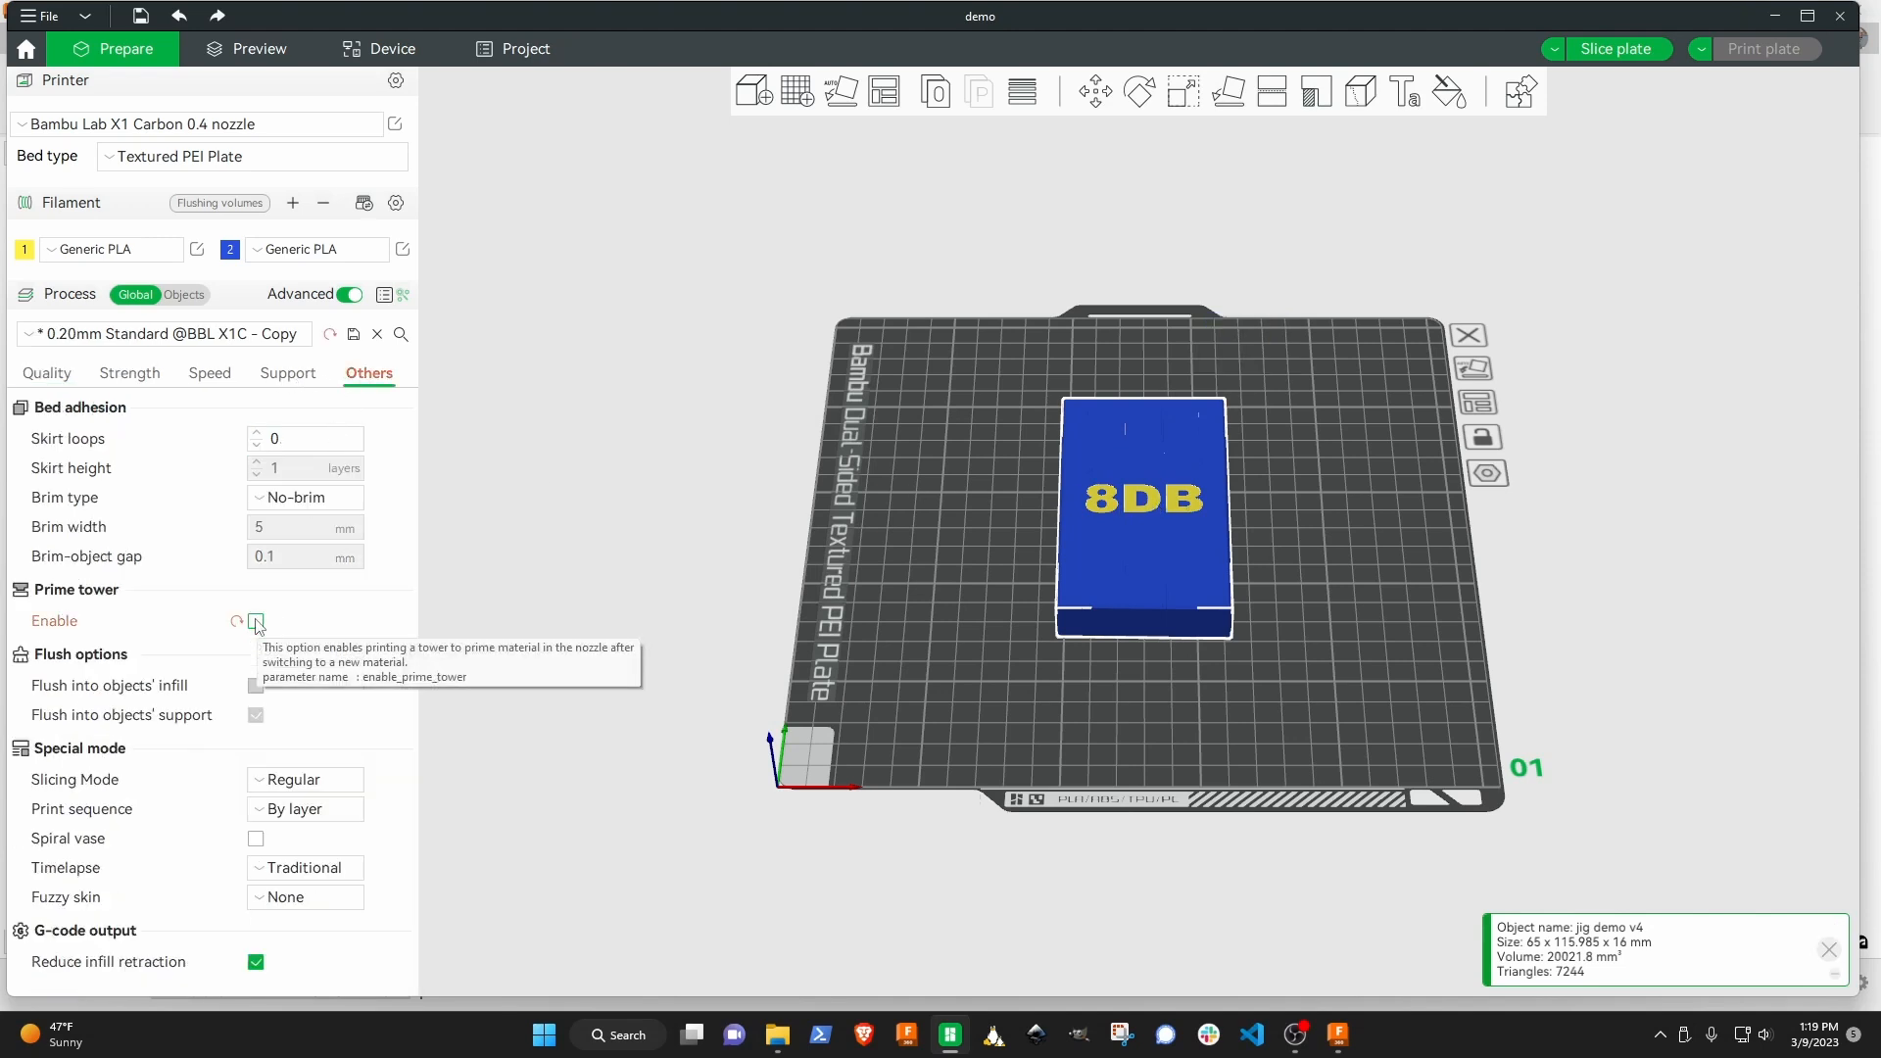
click(1129, 190)
Lay the jig on its 8DB text face so the pocketed side points up on the plate.
key(ctrl+a)
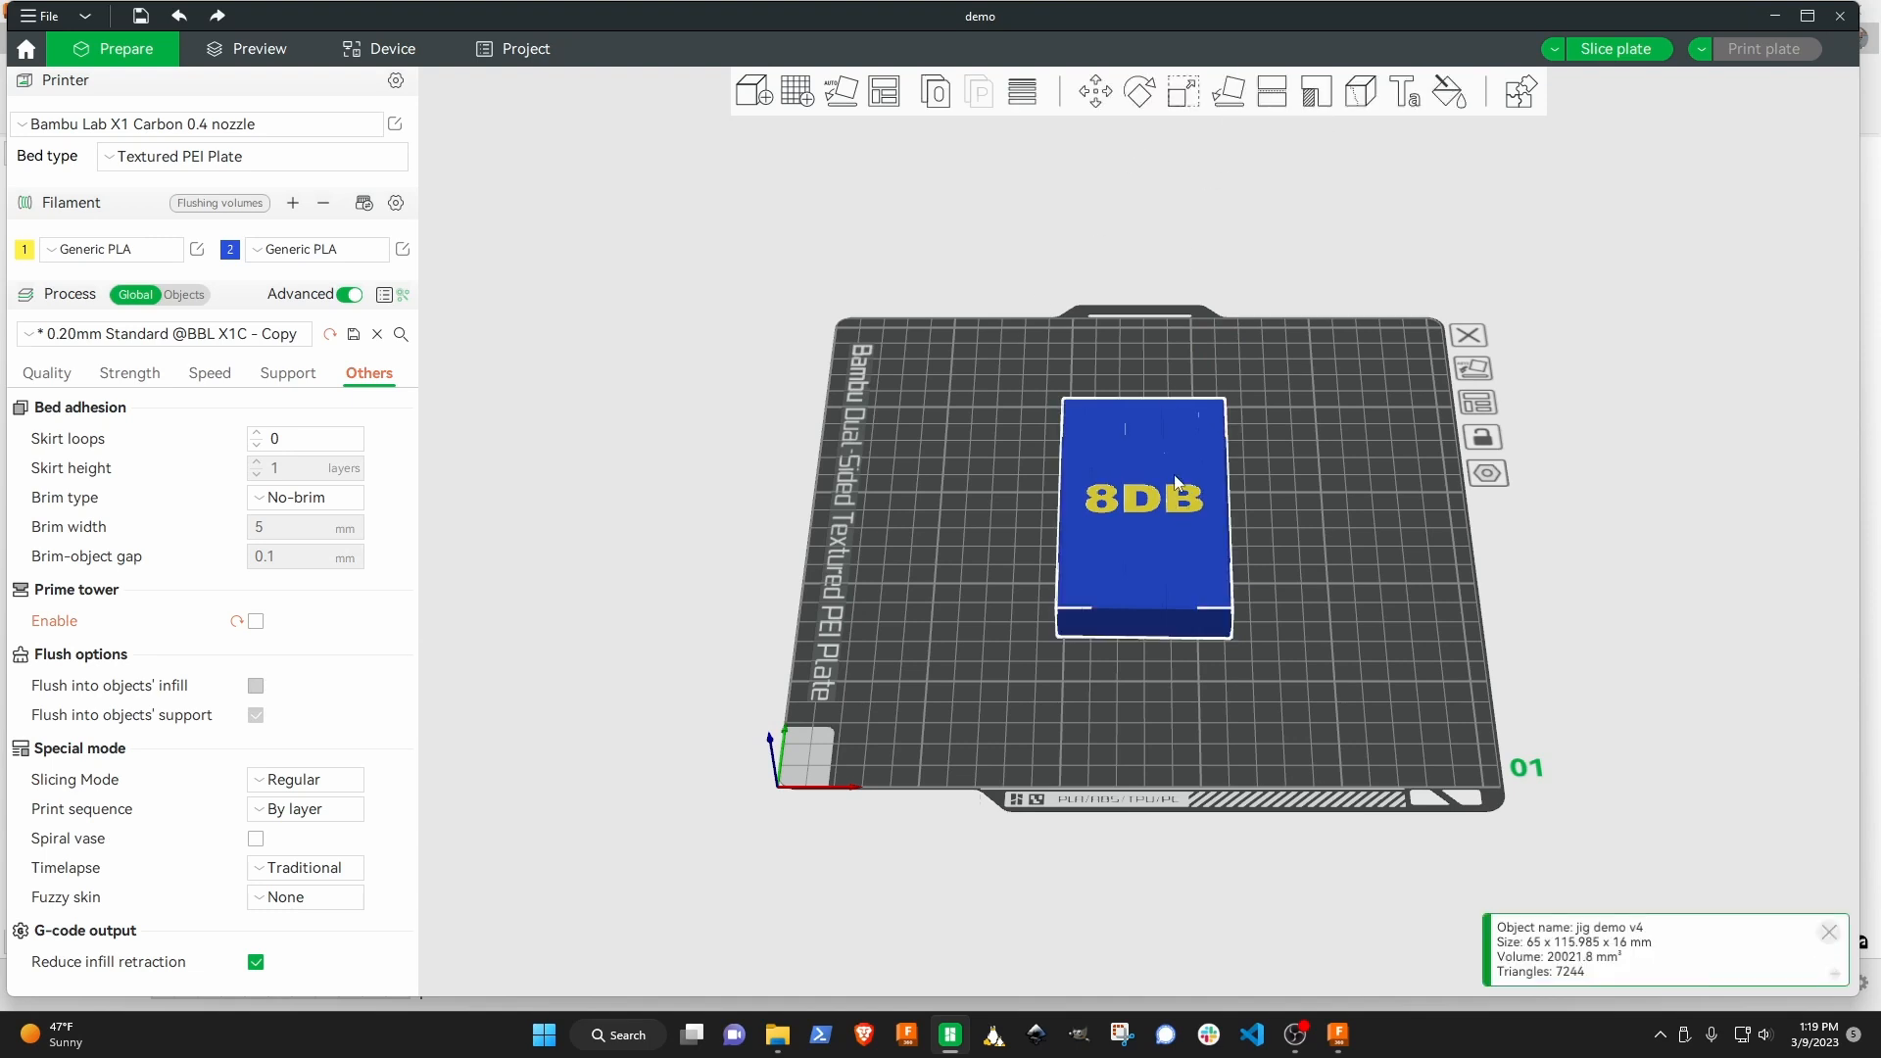
click(1236, 101)
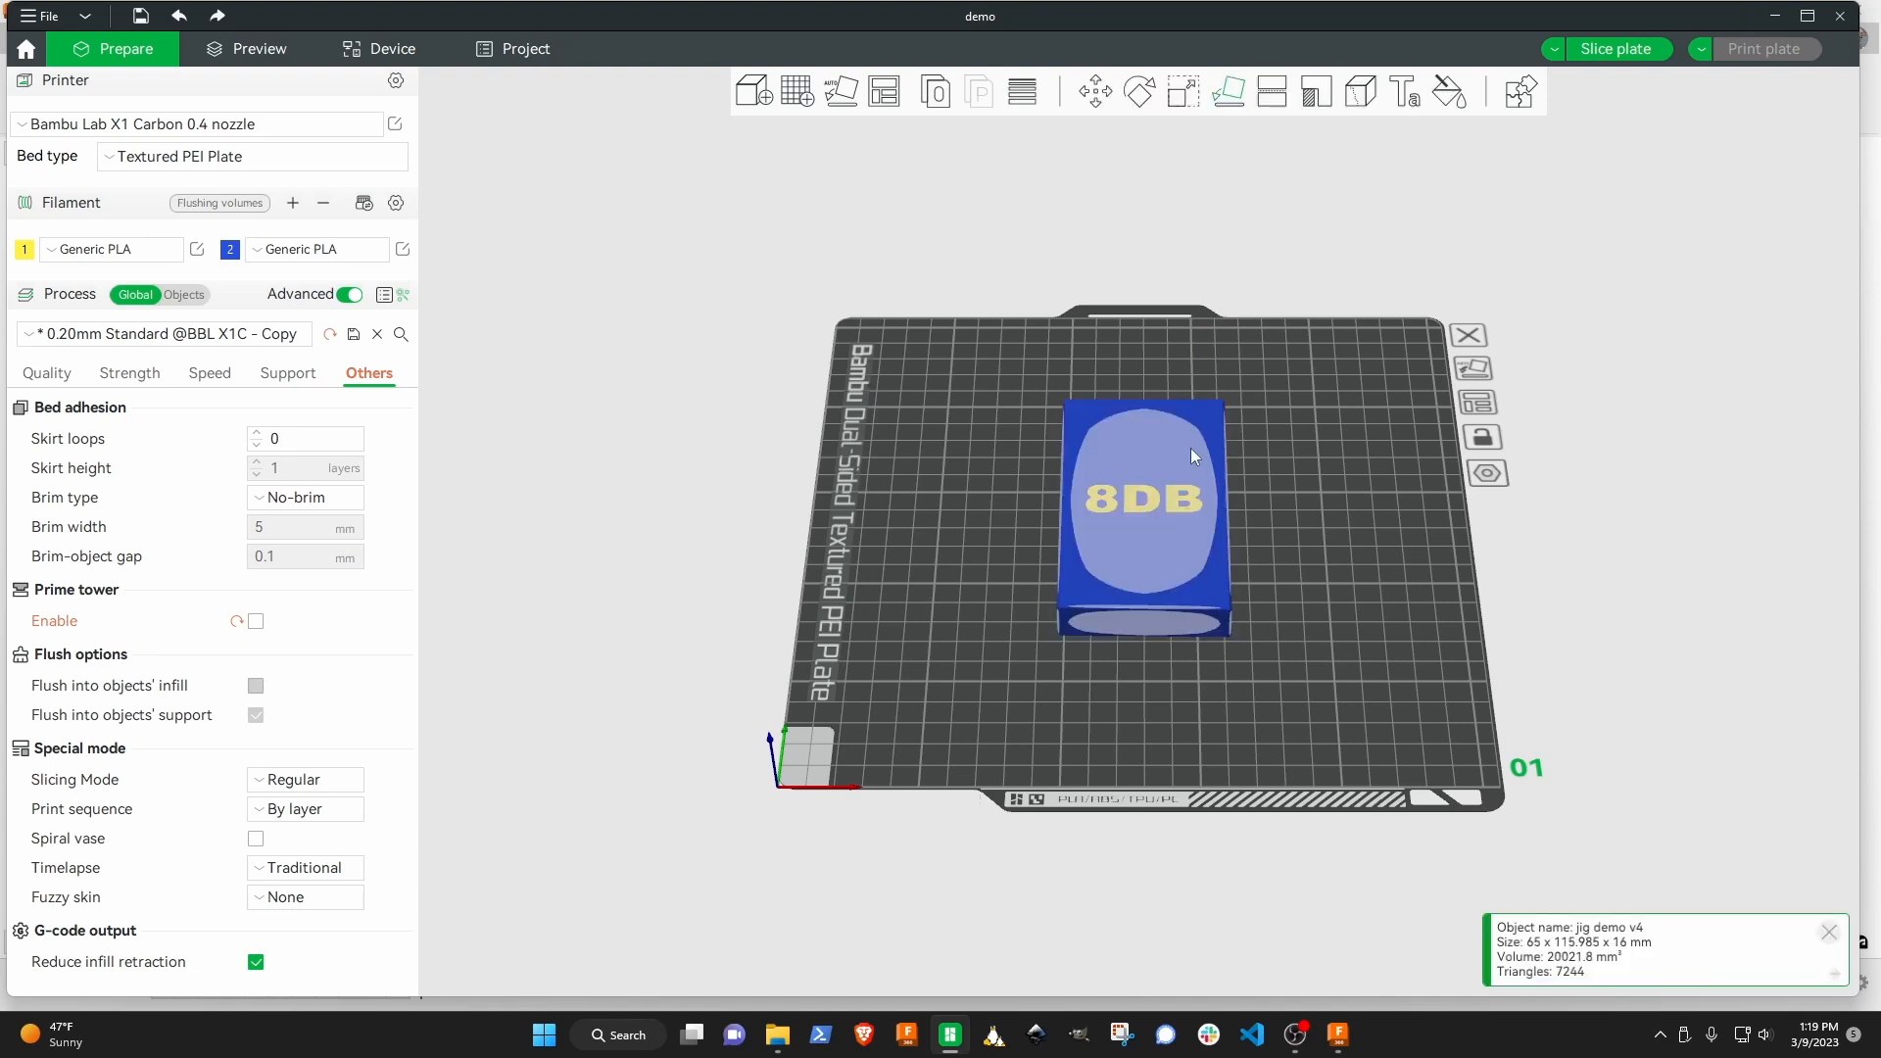
click(1179, 472)
click(976, 335)
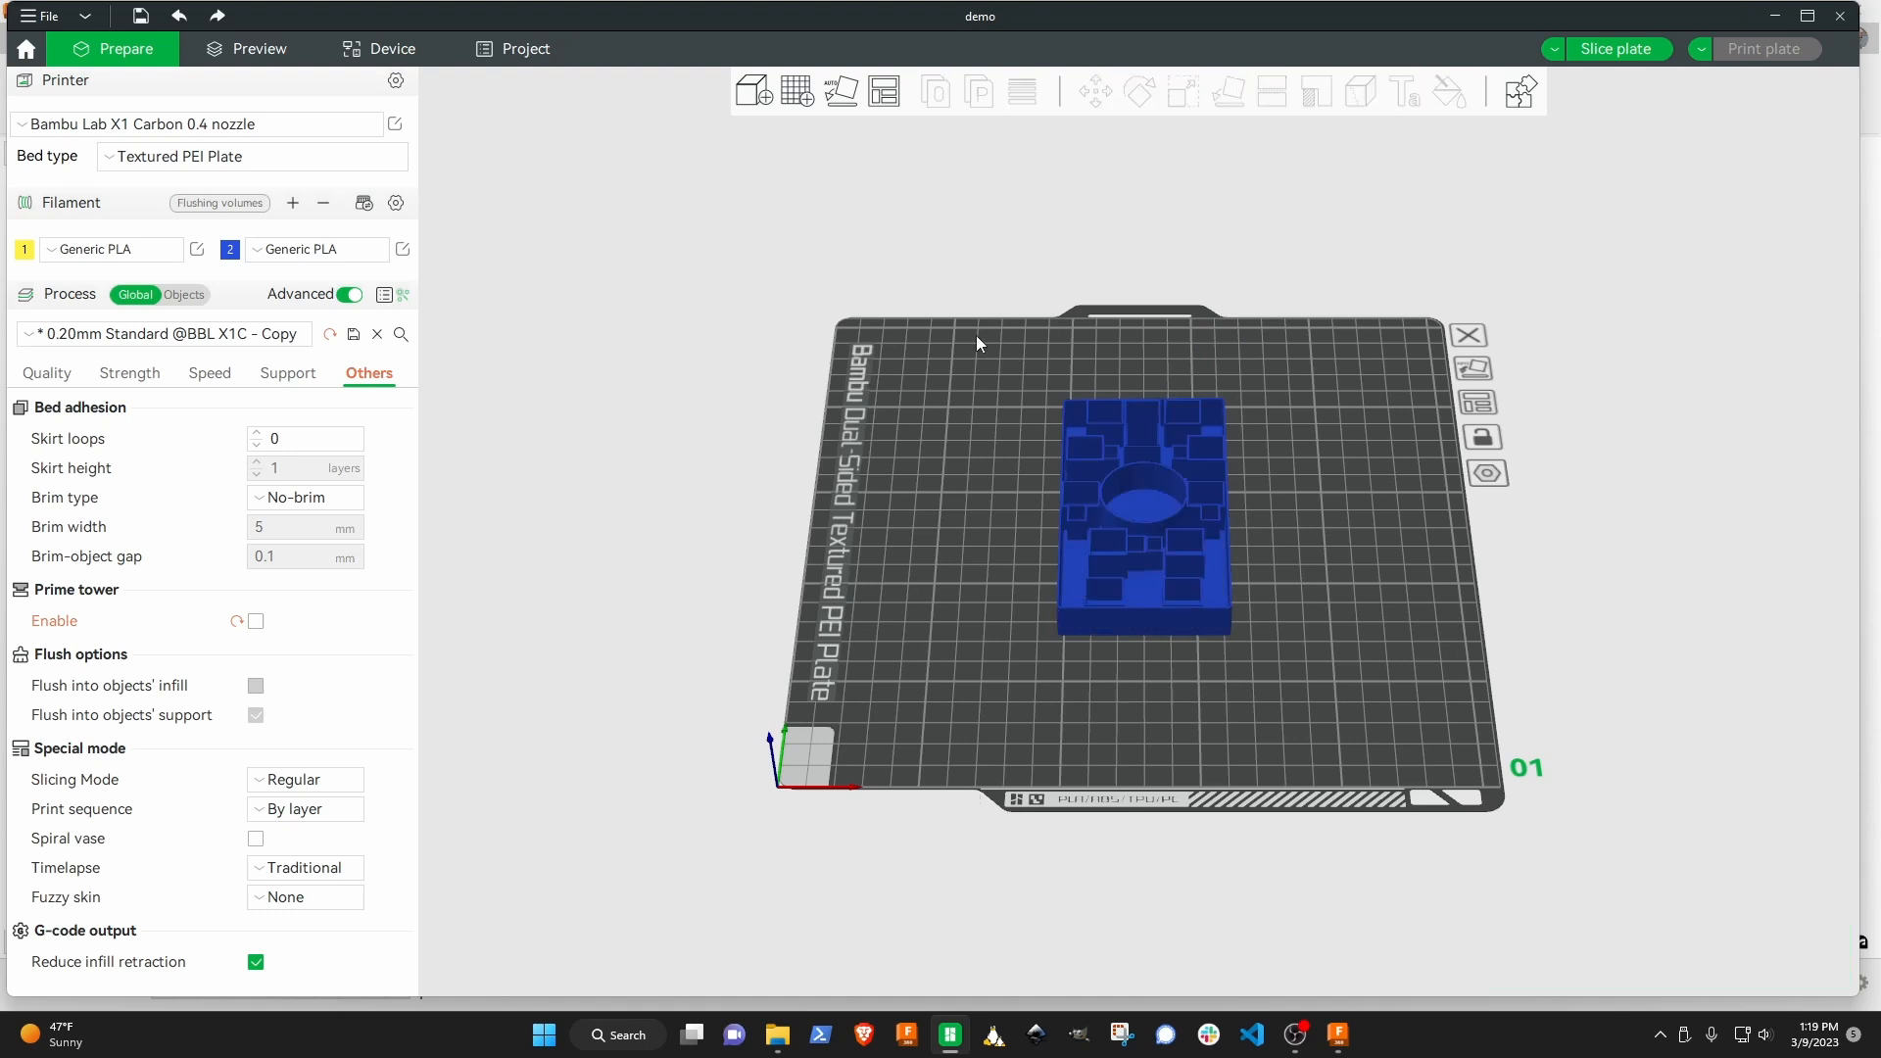
click(1158, 449)
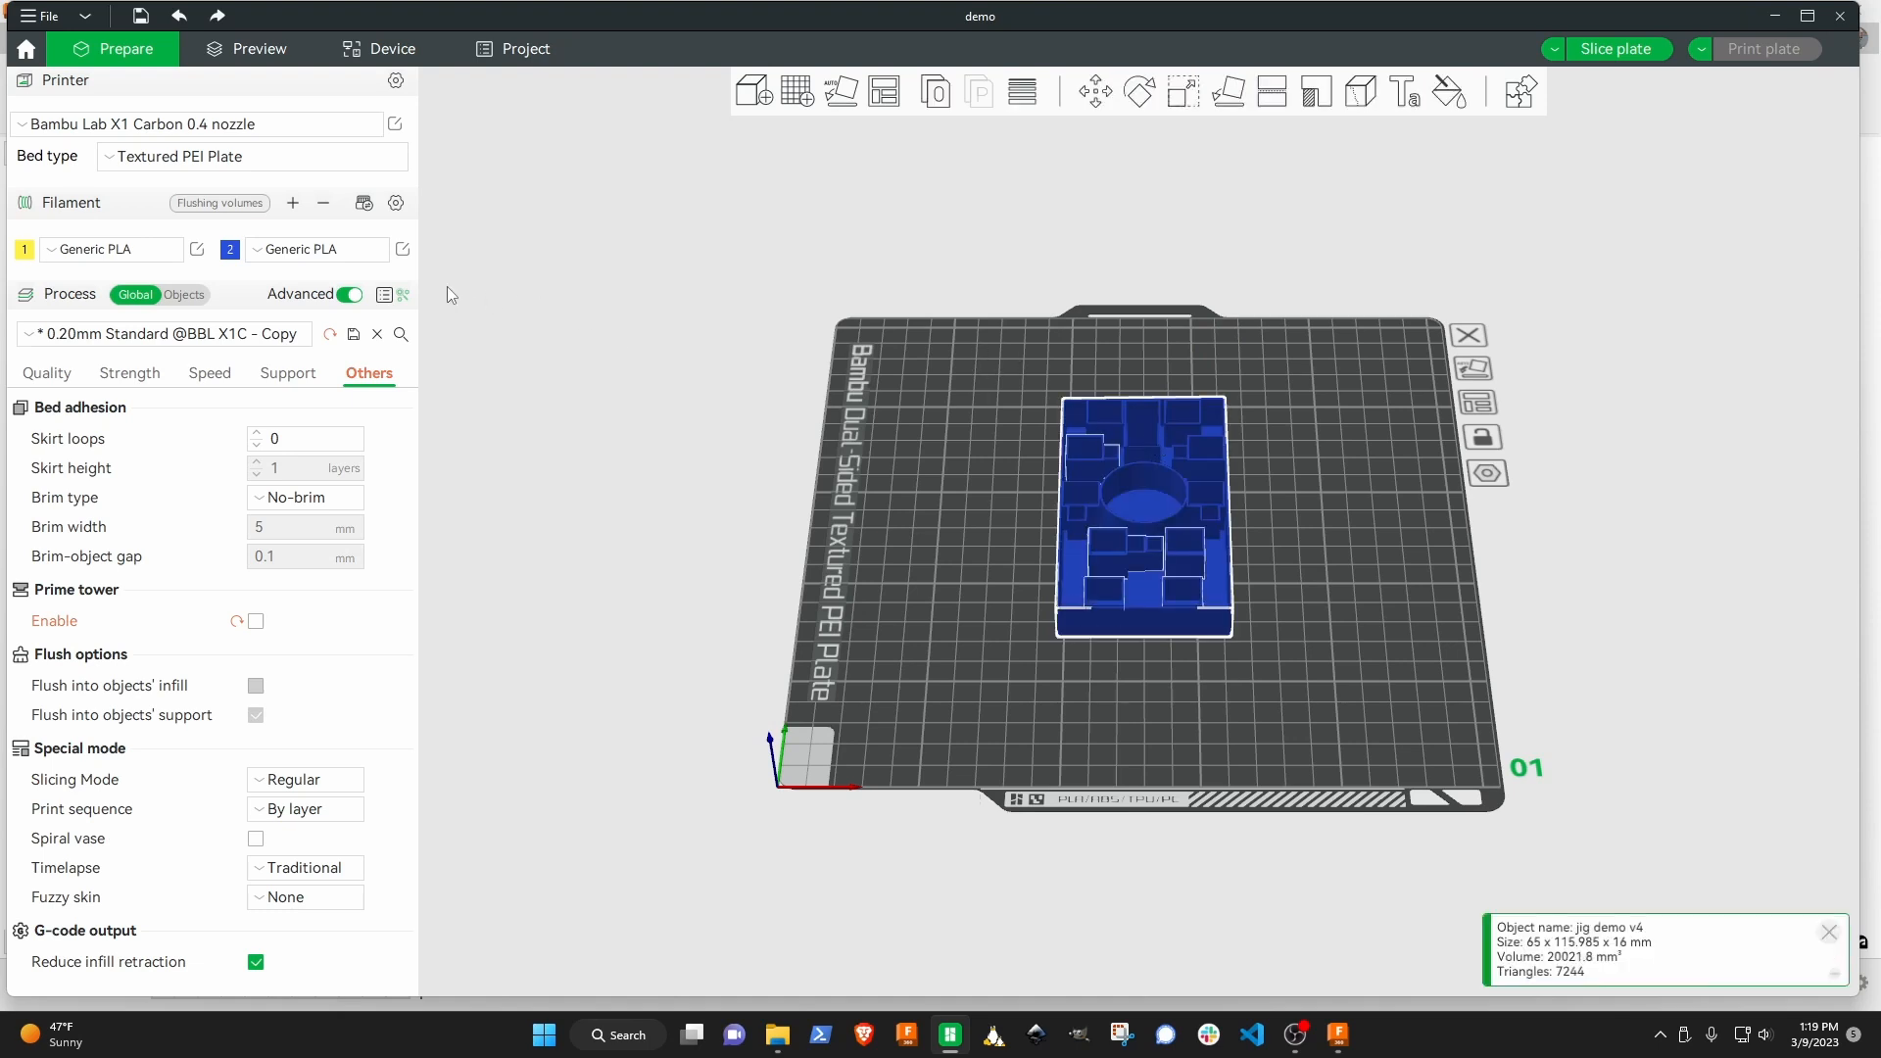
click(605, 278)
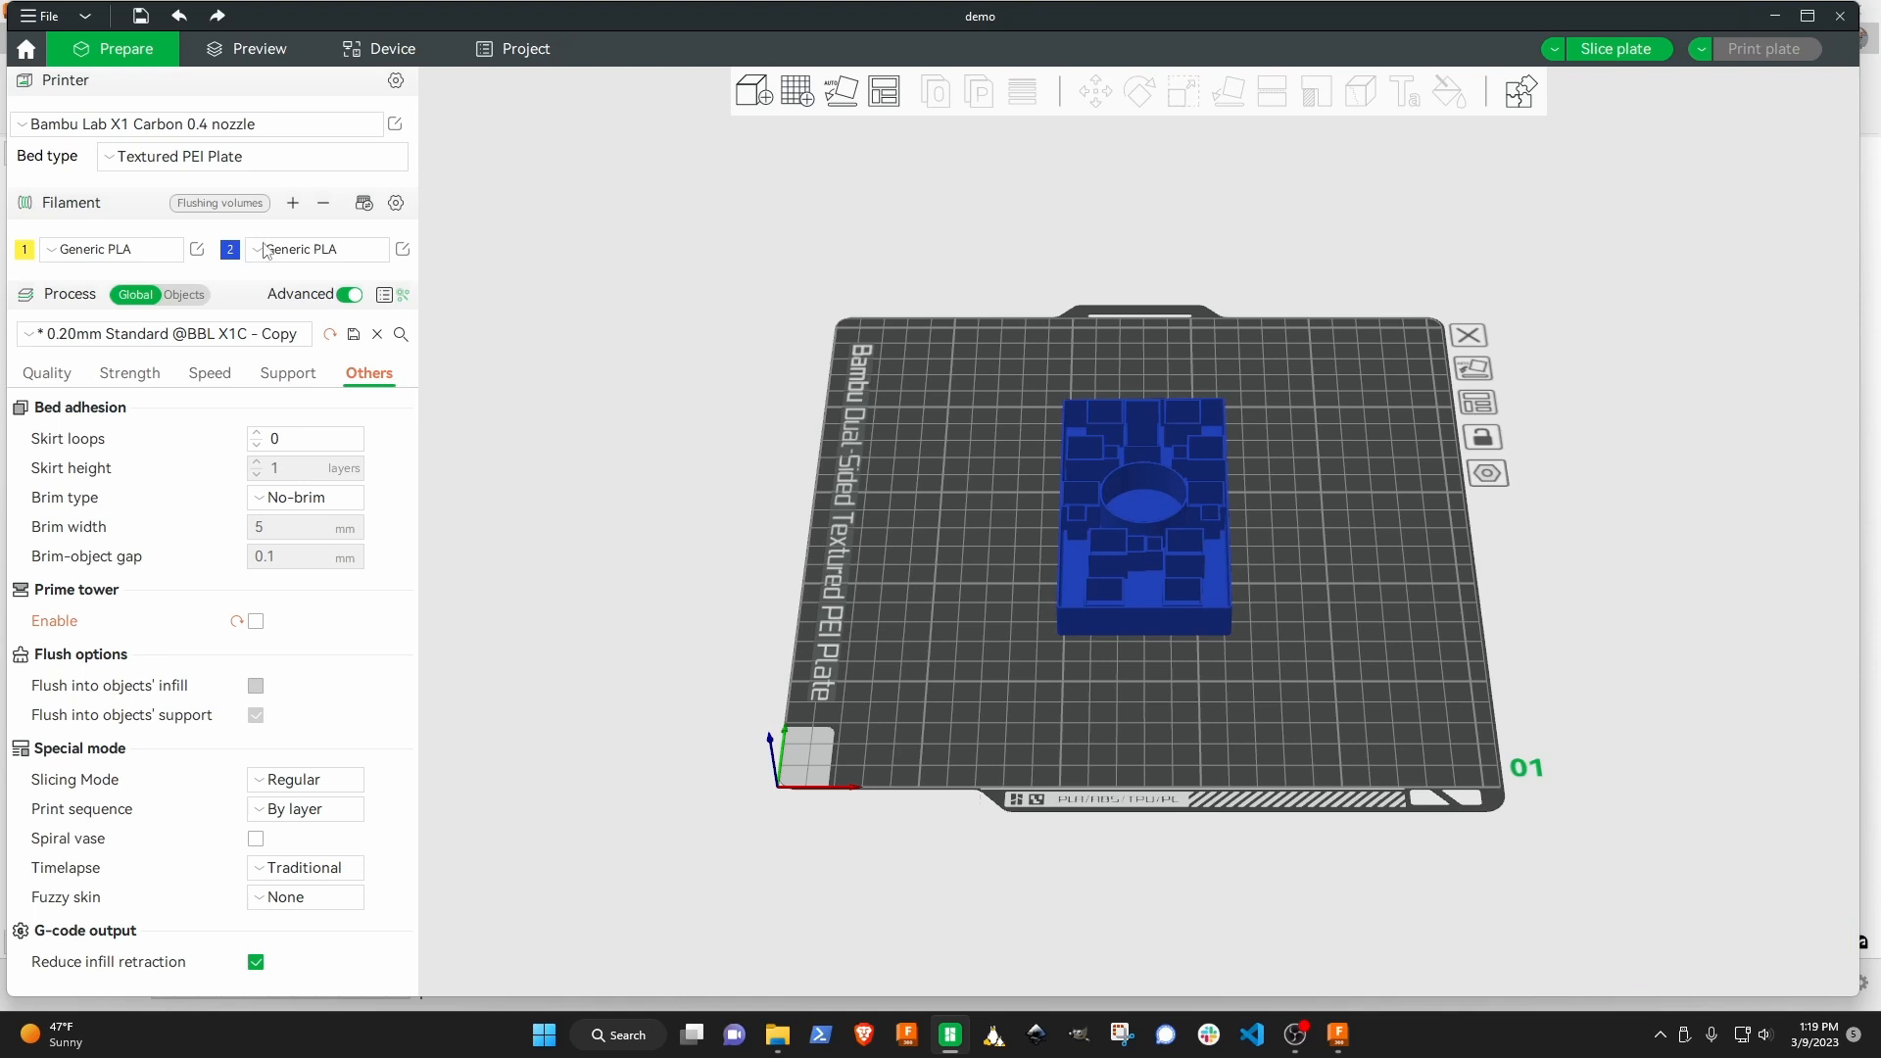
Set filament 1 to the black Generic PLA in AMS slot B2 and filament 2 to the white Bambu PLA Matte in slot B4.
click(113, 249)
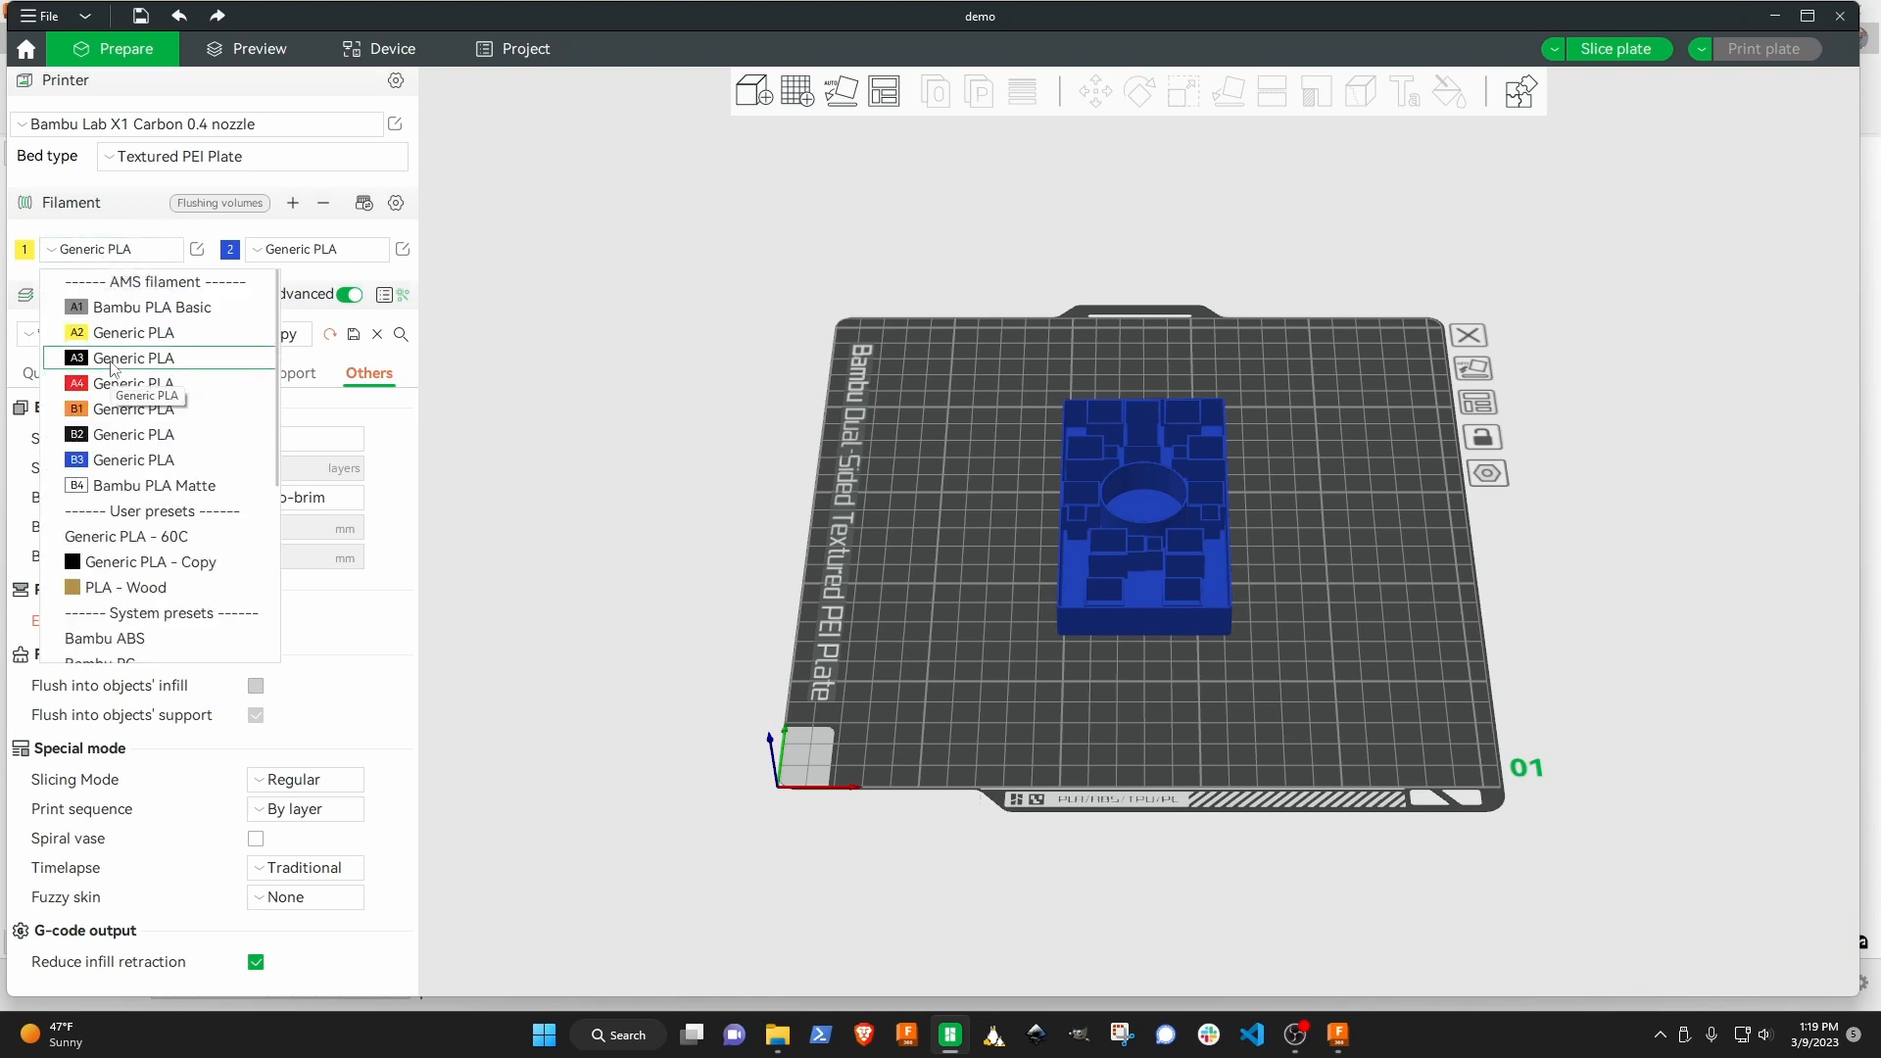
click(109, 438)
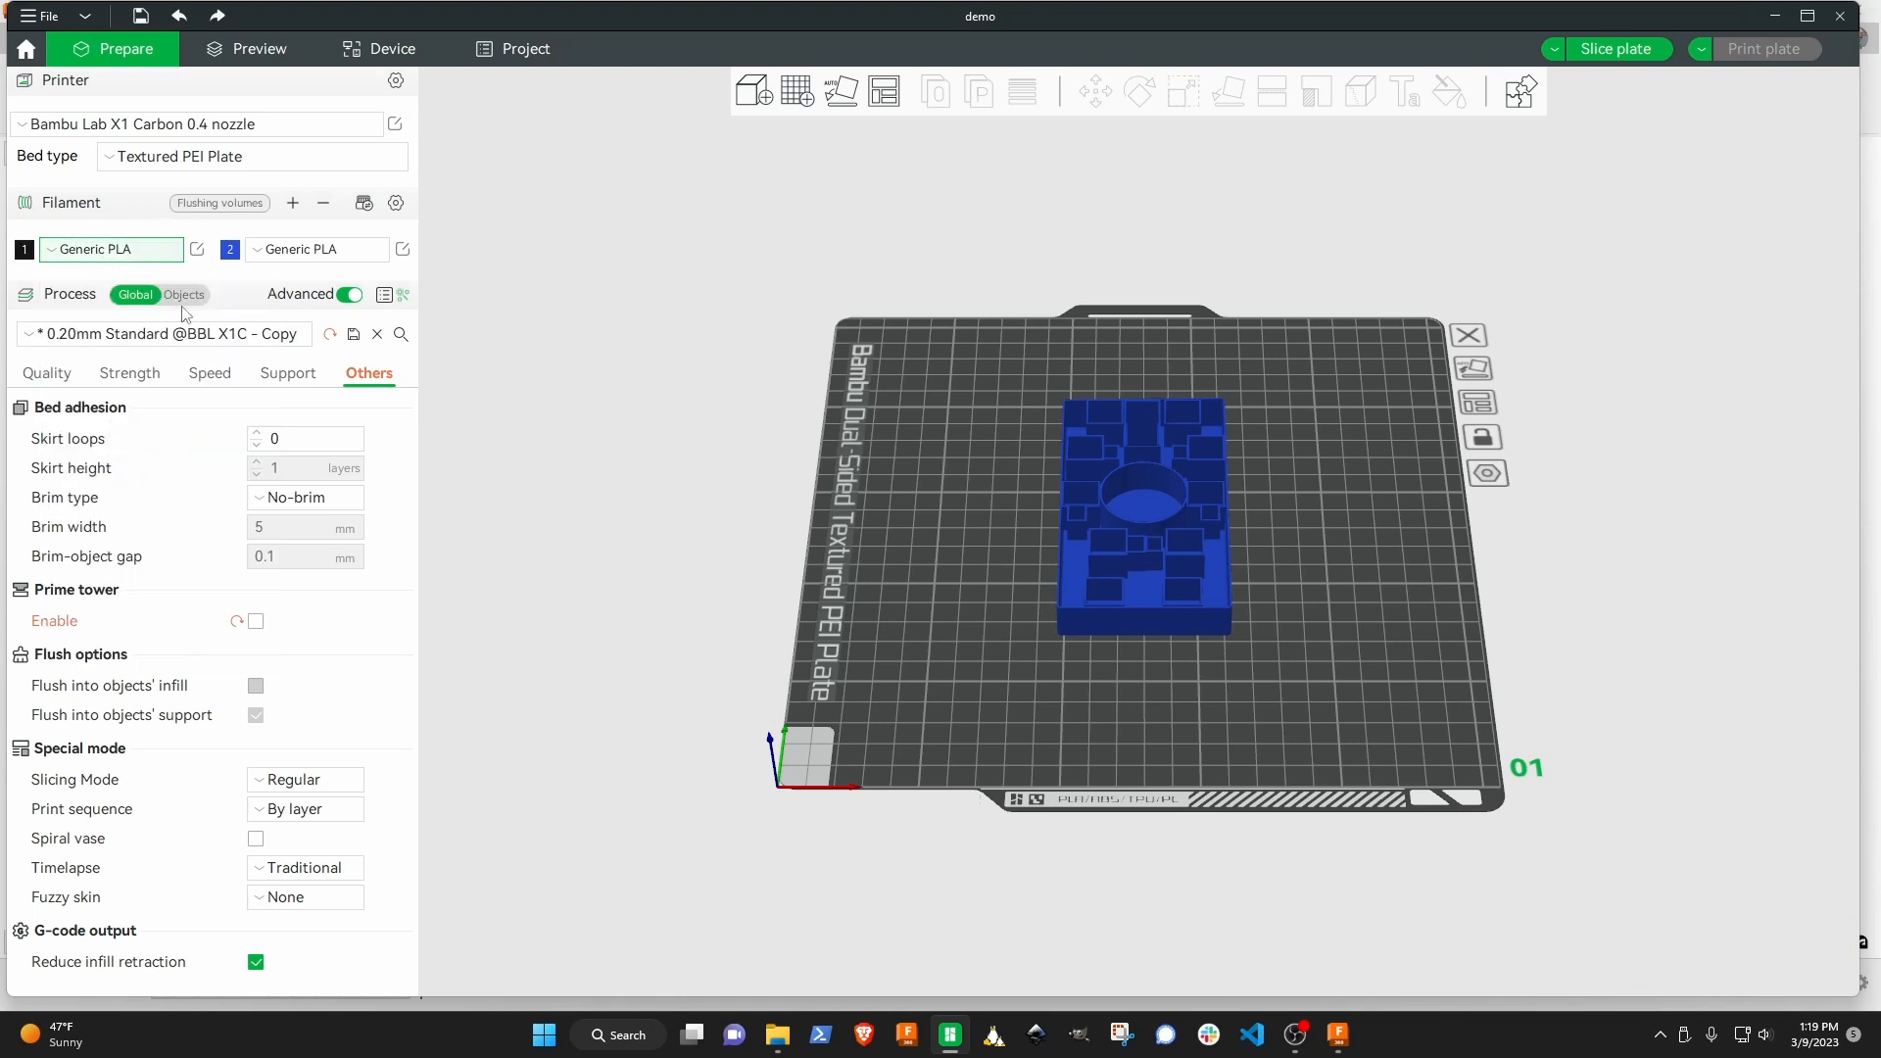
click(325, 254)
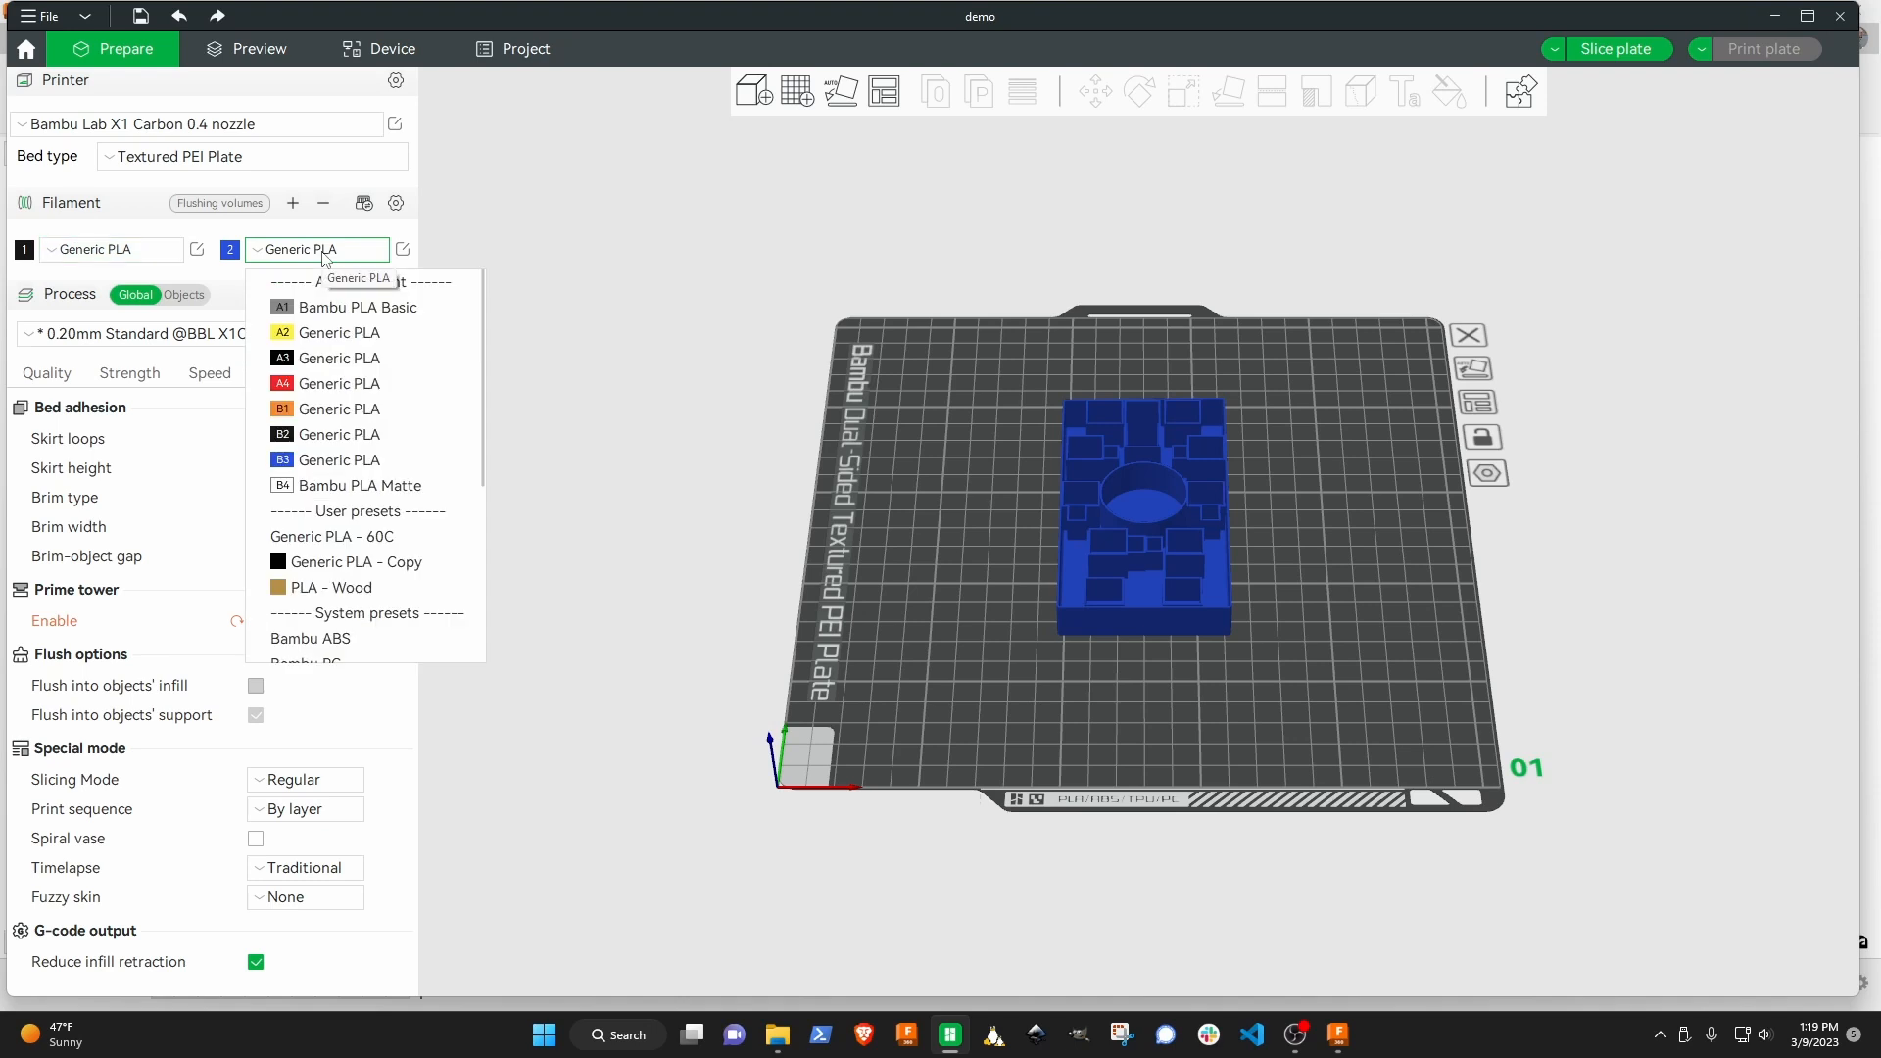
click(328, 487)
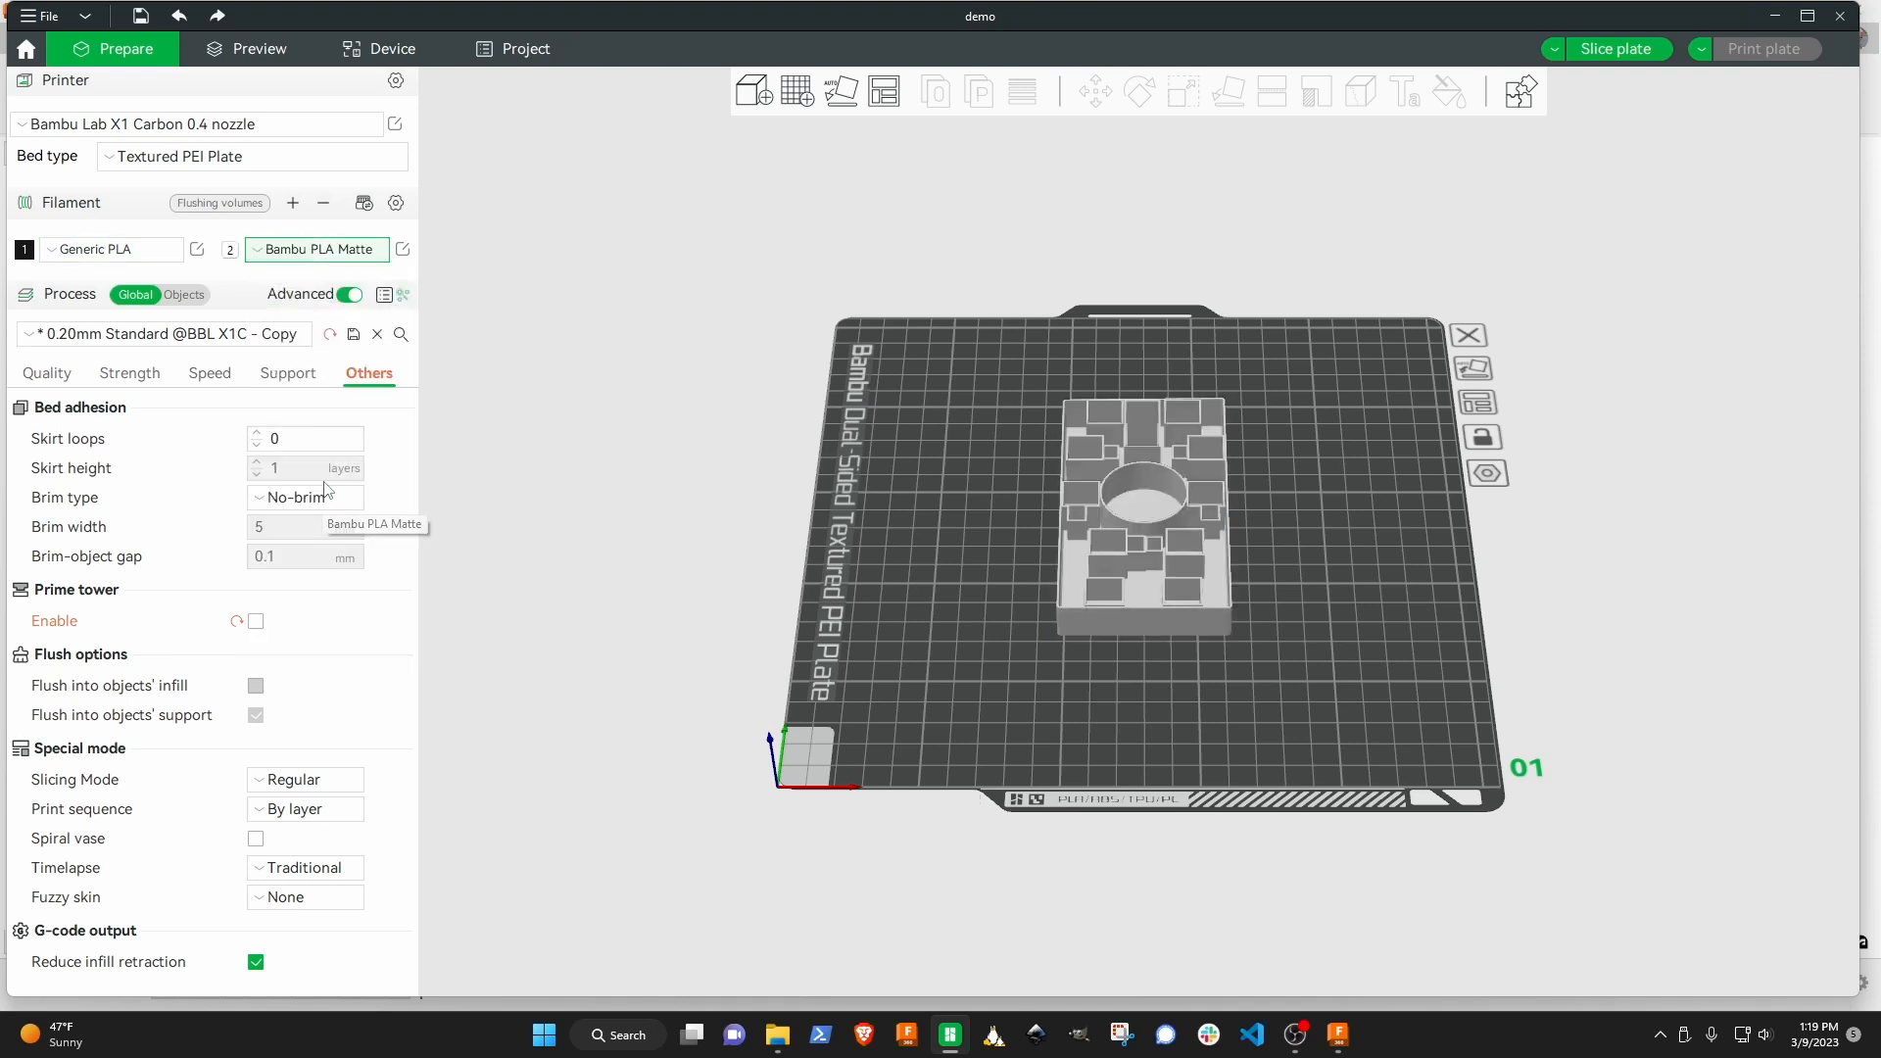
List the jig's individual parts and assign Filament 2 to the letter part 8.
click(1212, 455)
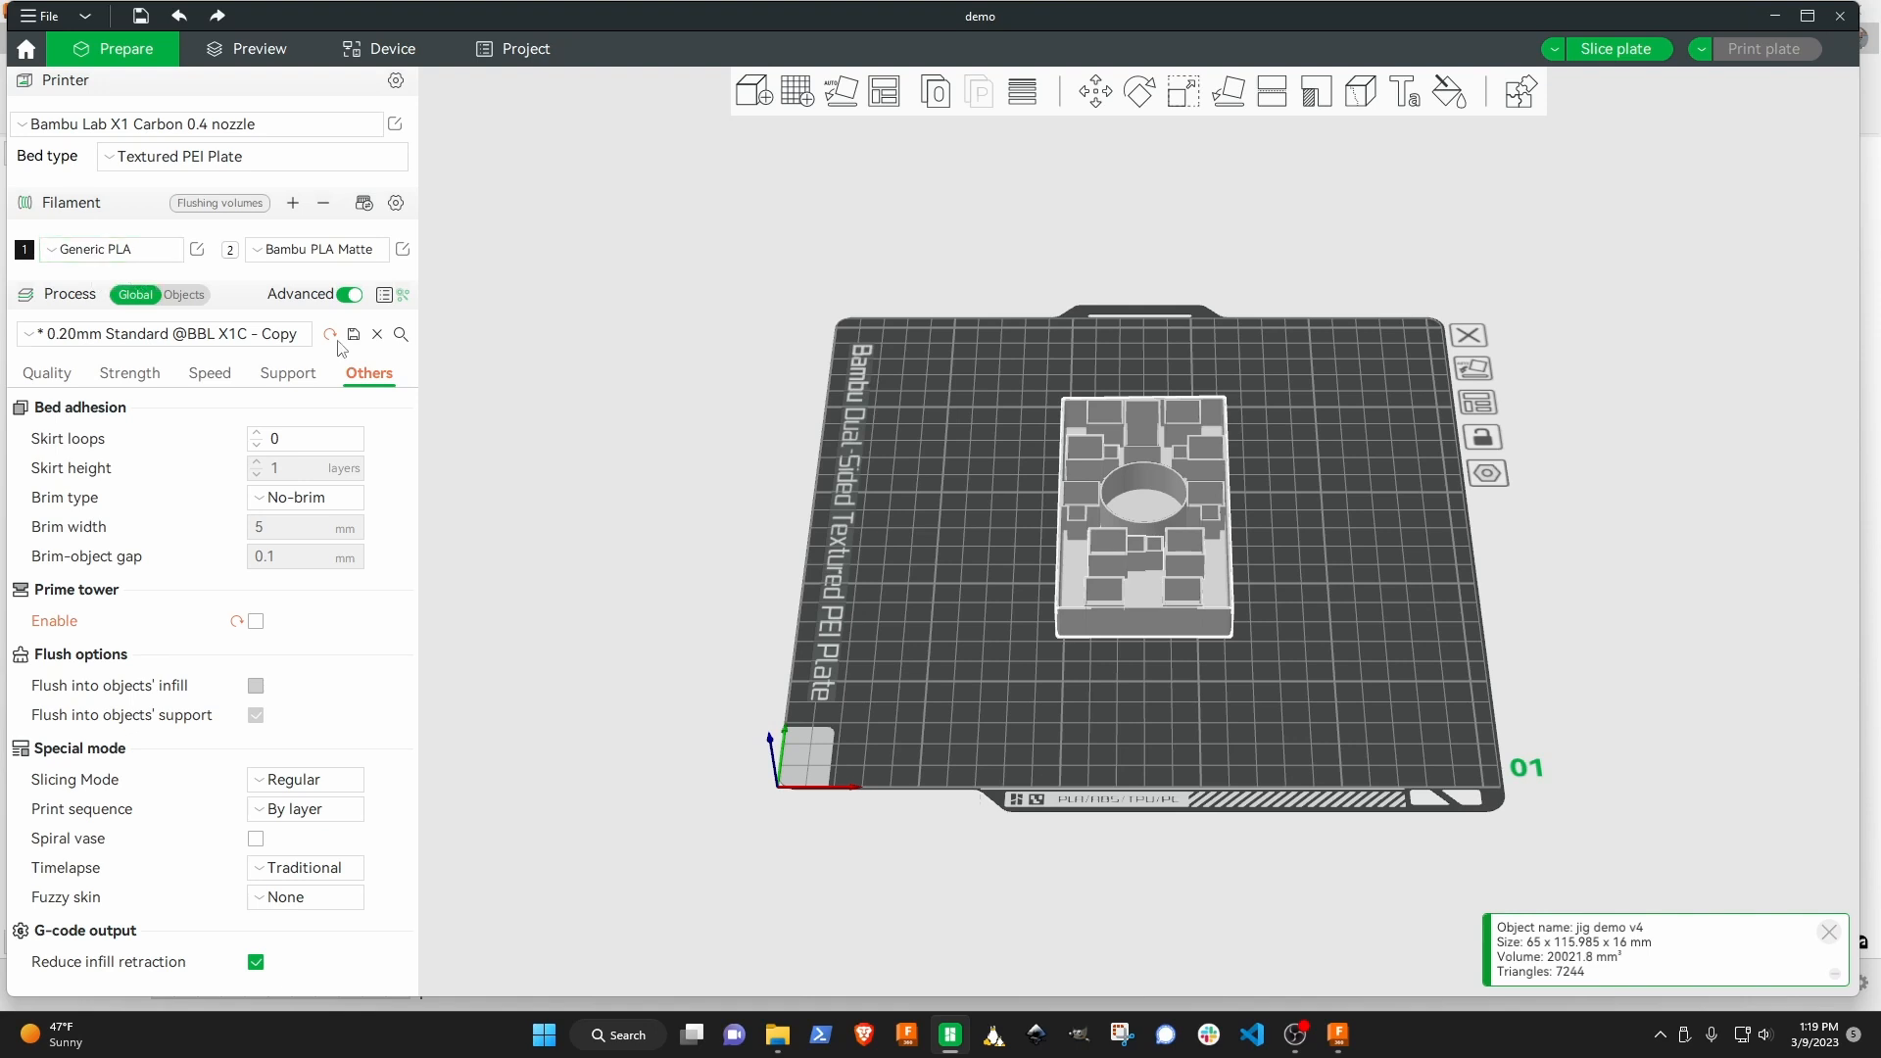
click(186, 296)
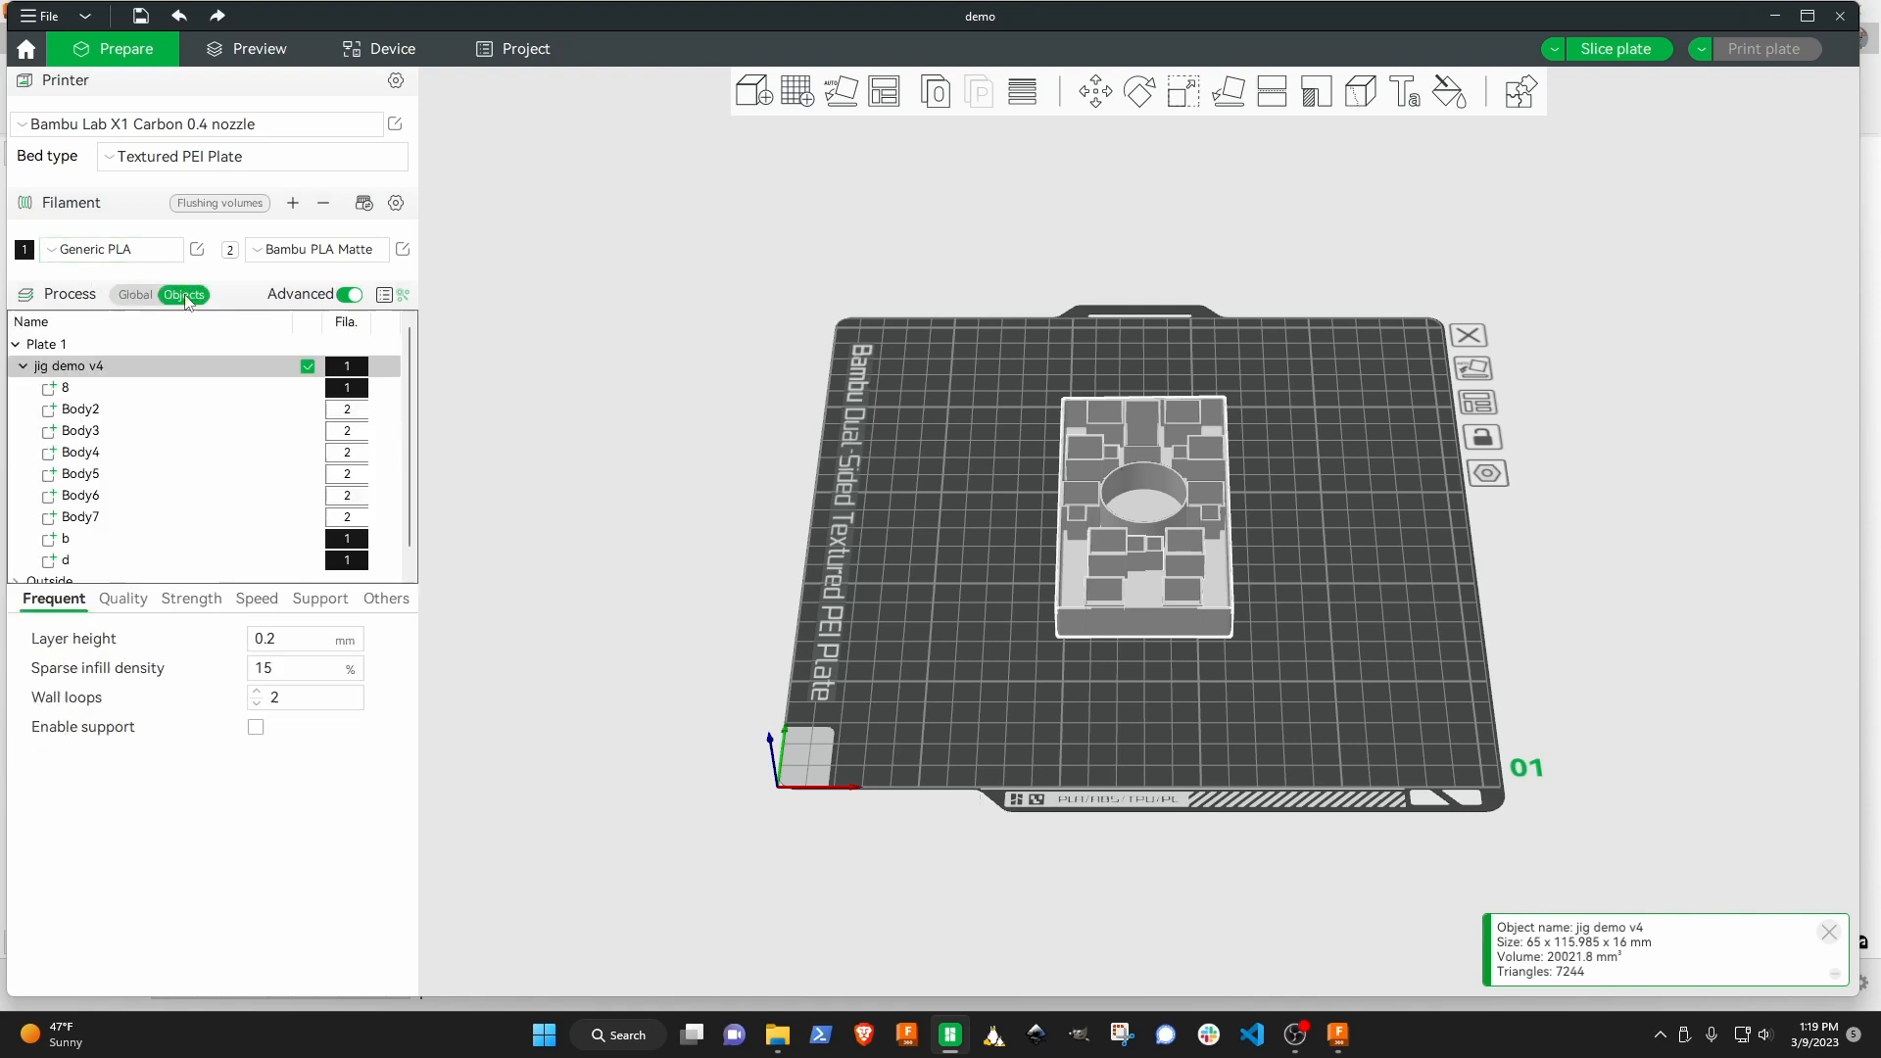
click(350, 389)
right_click(350, 389)
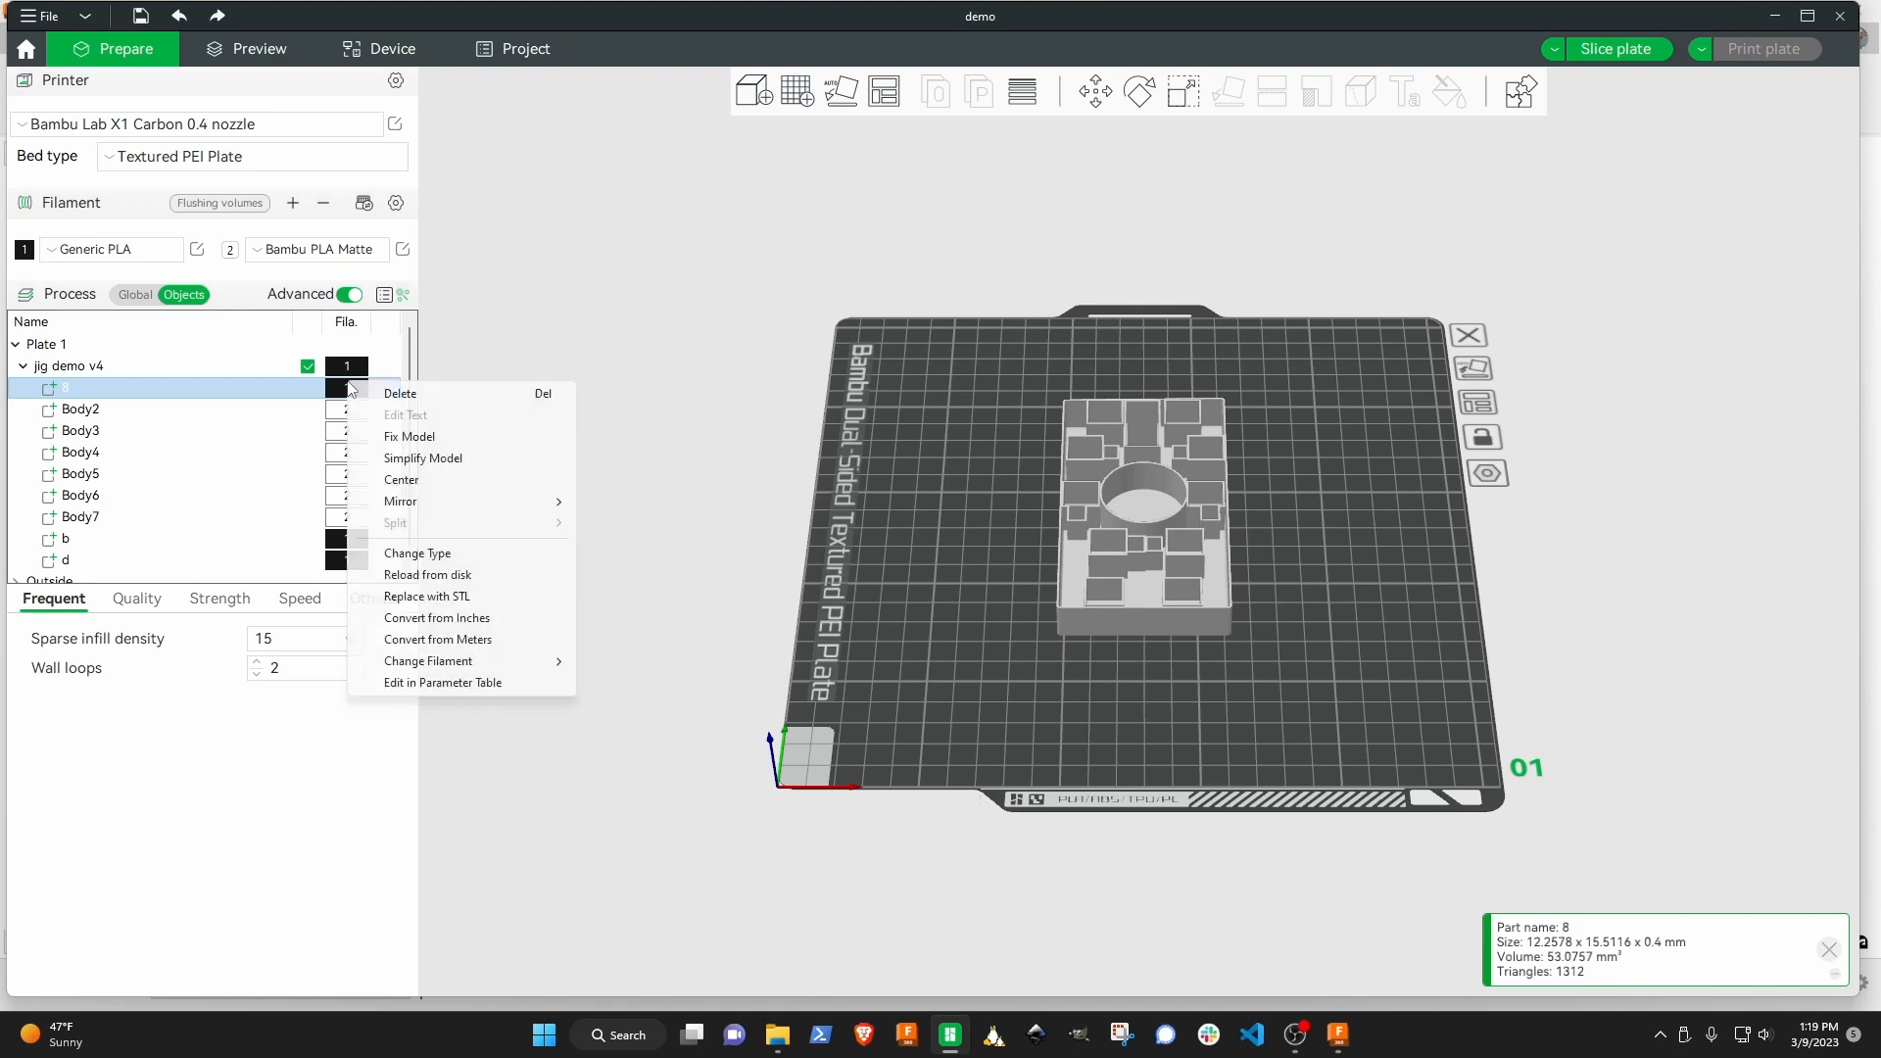
click(259, 411)
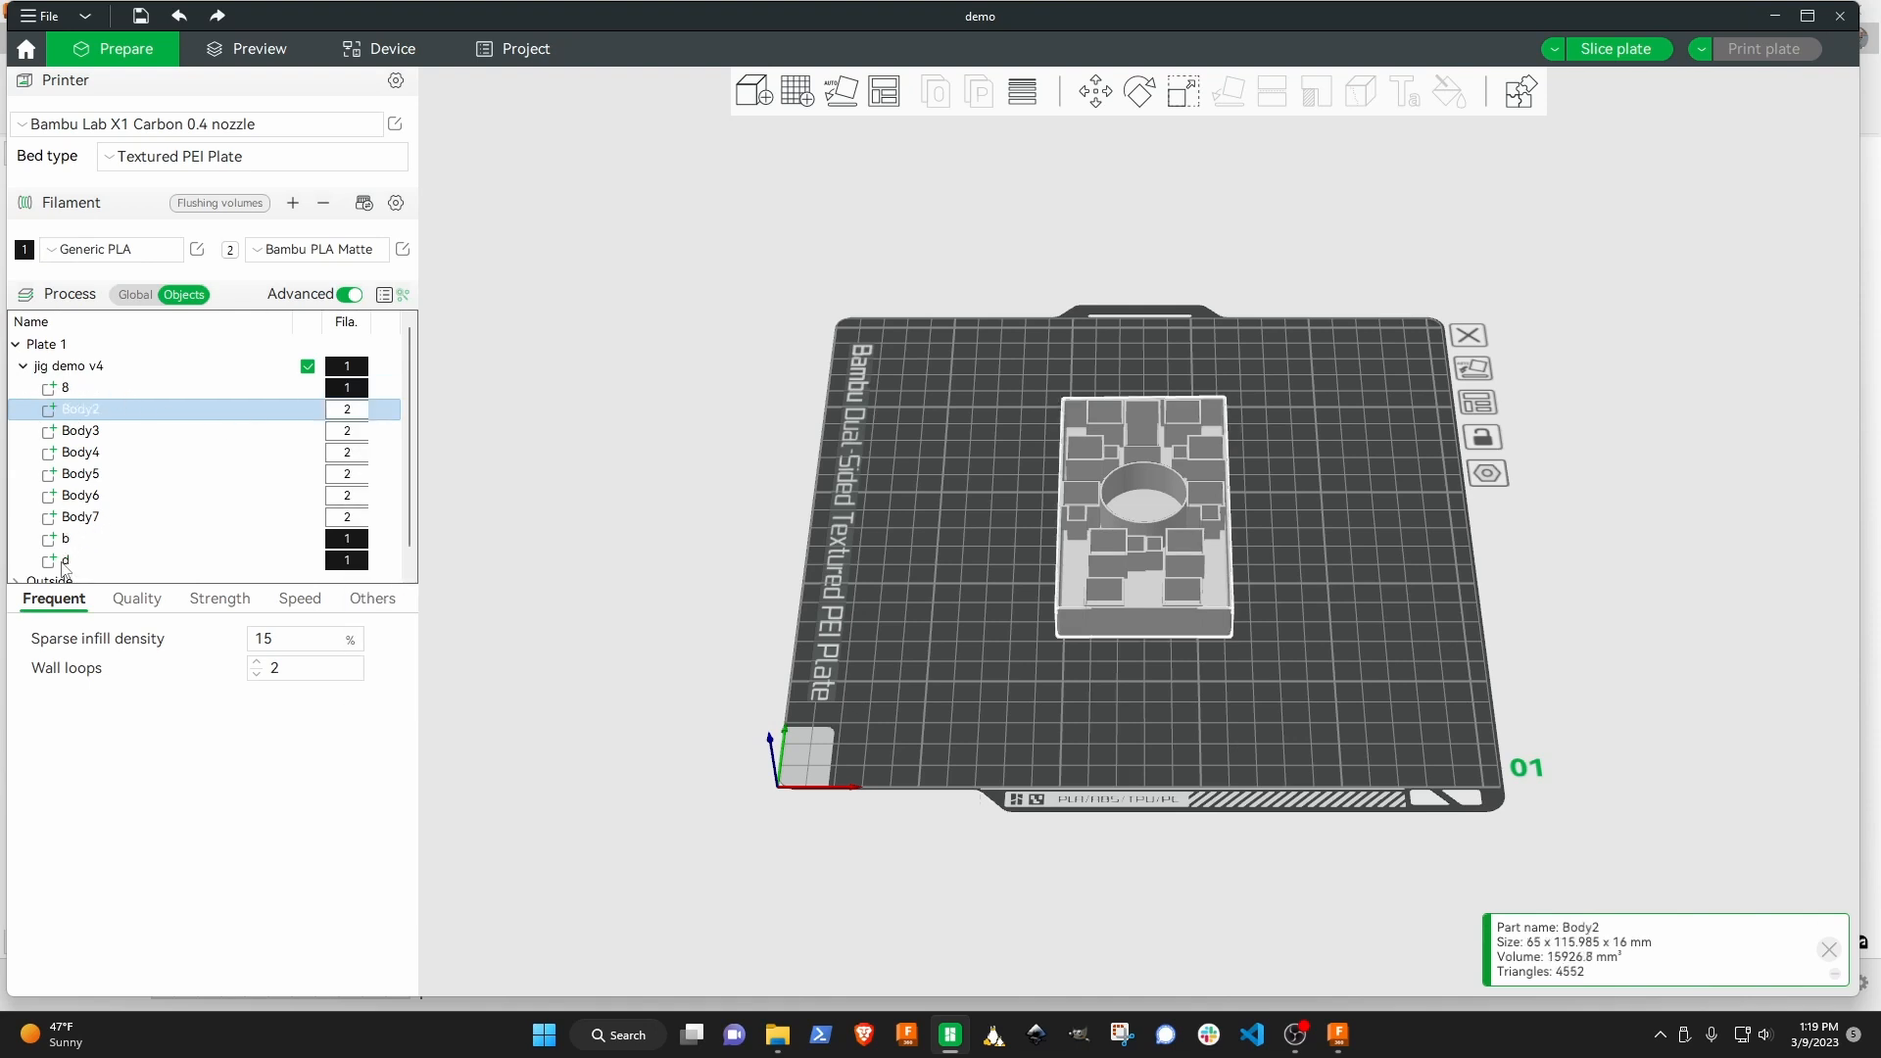
click(98, 389)
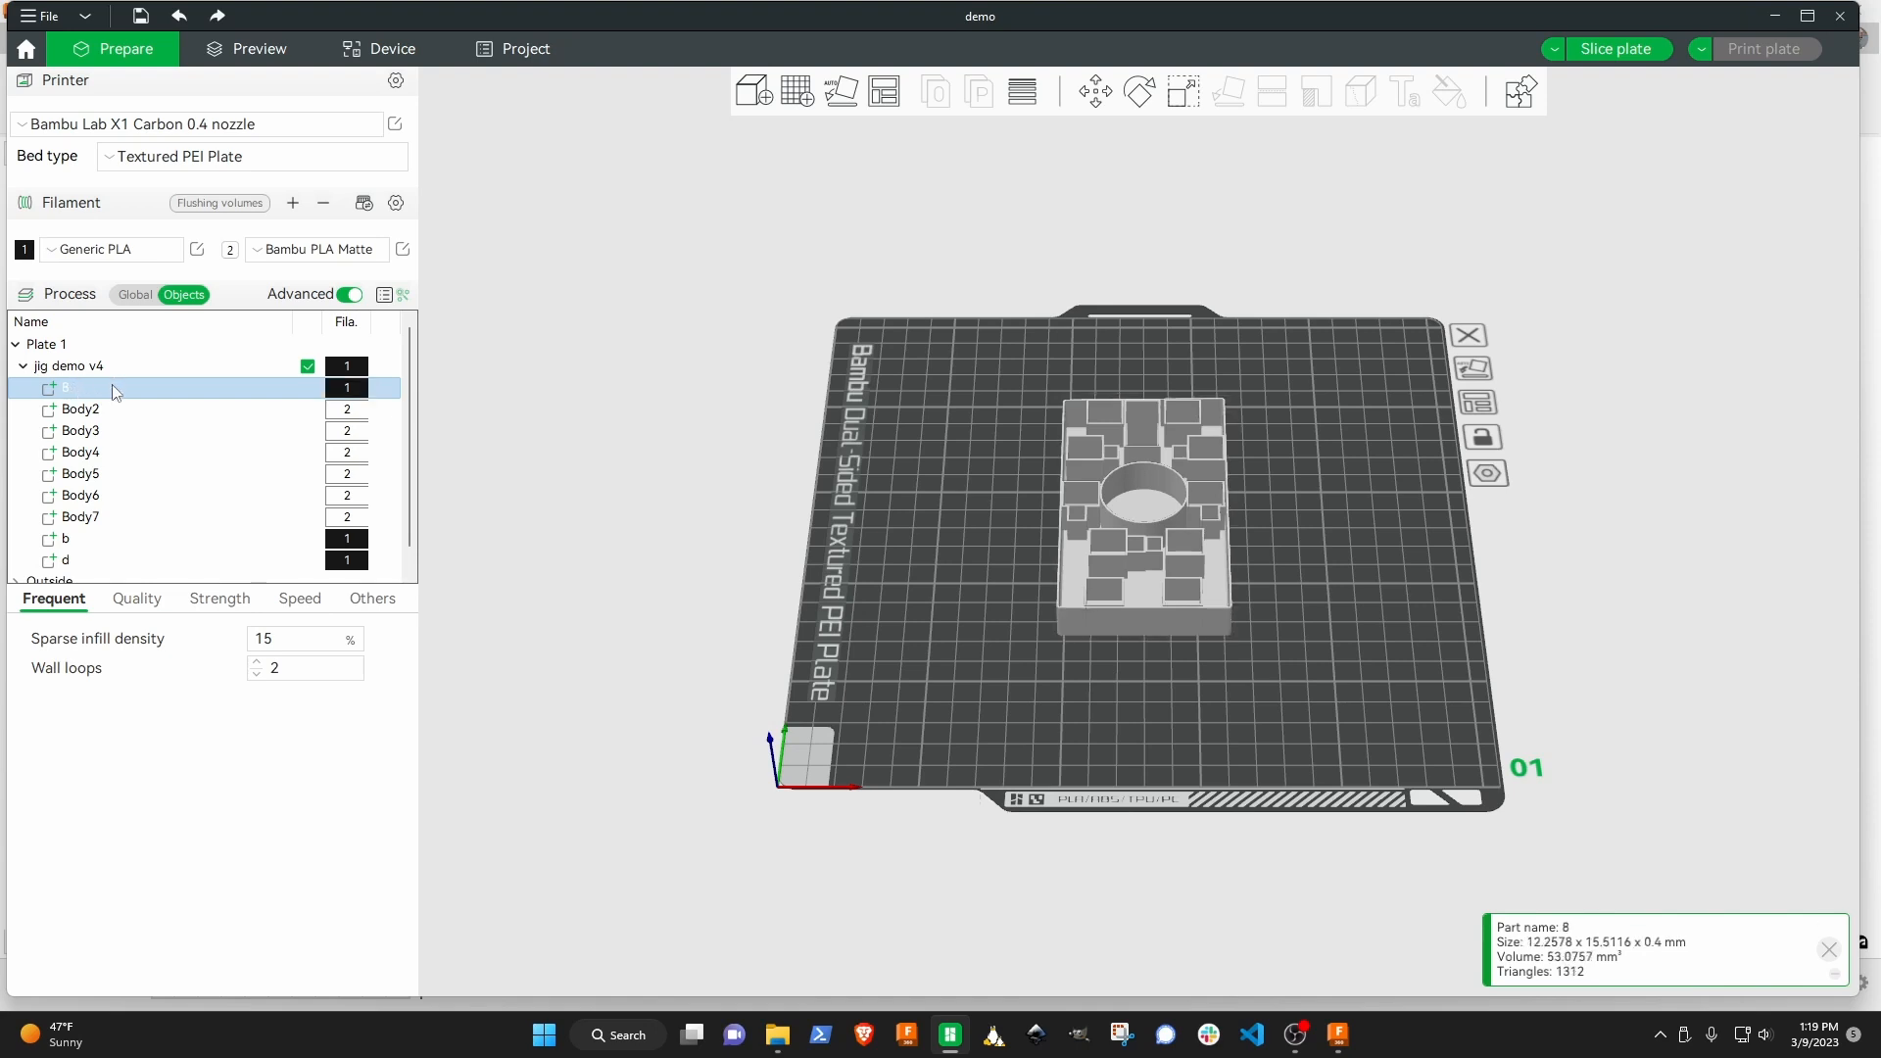
right_click(360, 389)
mouse_move(569, 666)
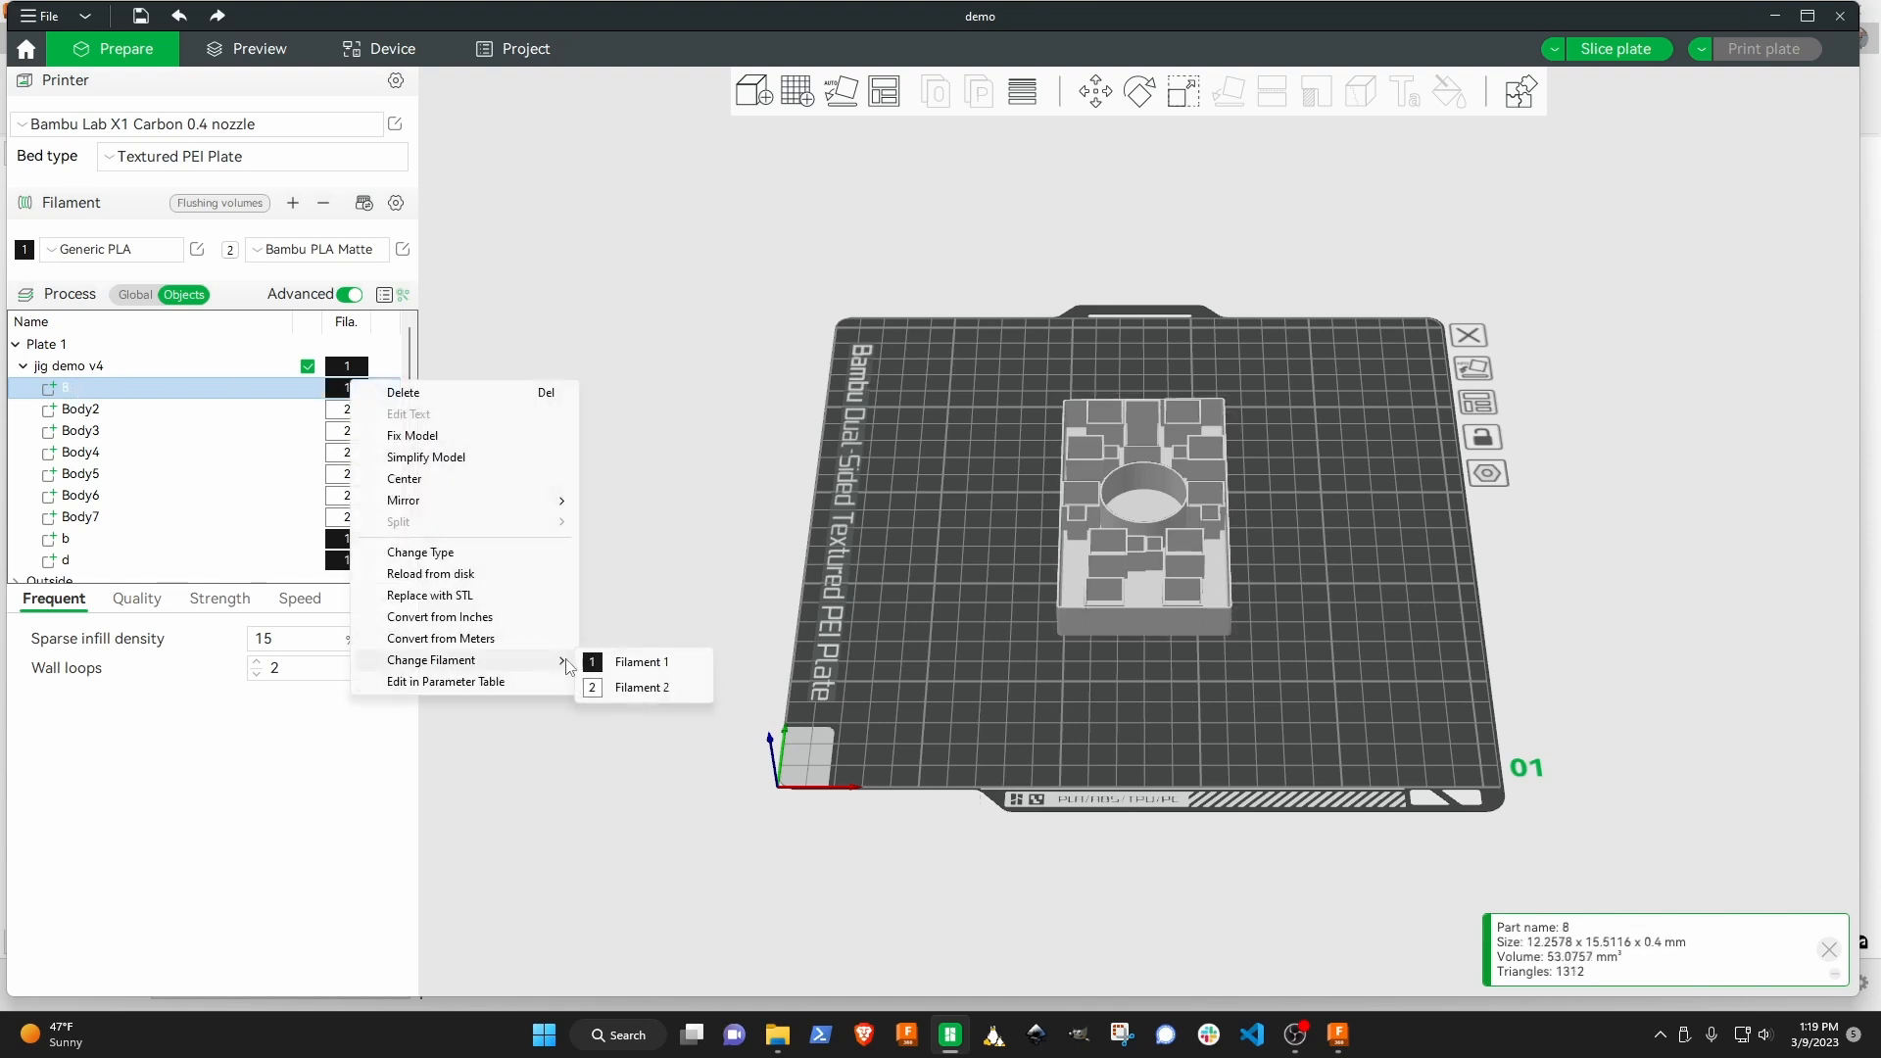
click(642, 687)
Assign Filament 2 to the letter parts b and d together.
click(350, 545)
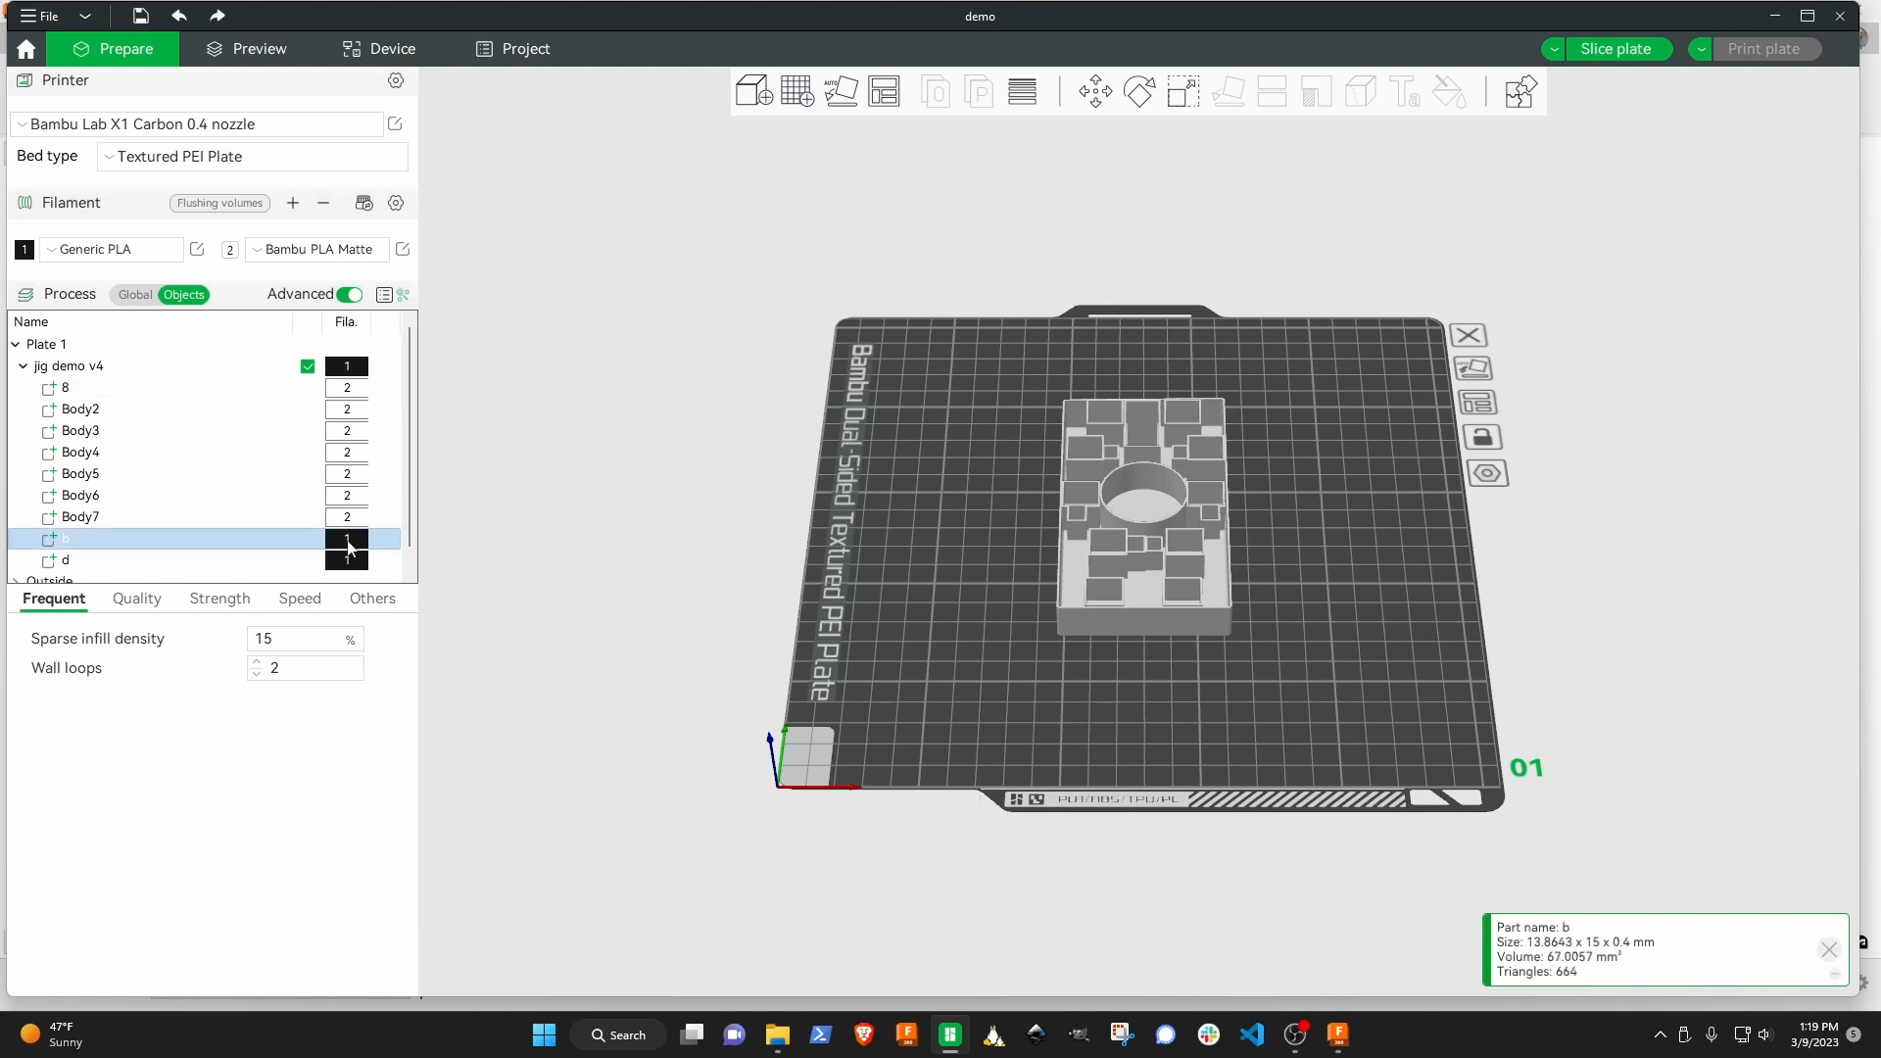
shift+click(349, 562)
right_click(349, 562)
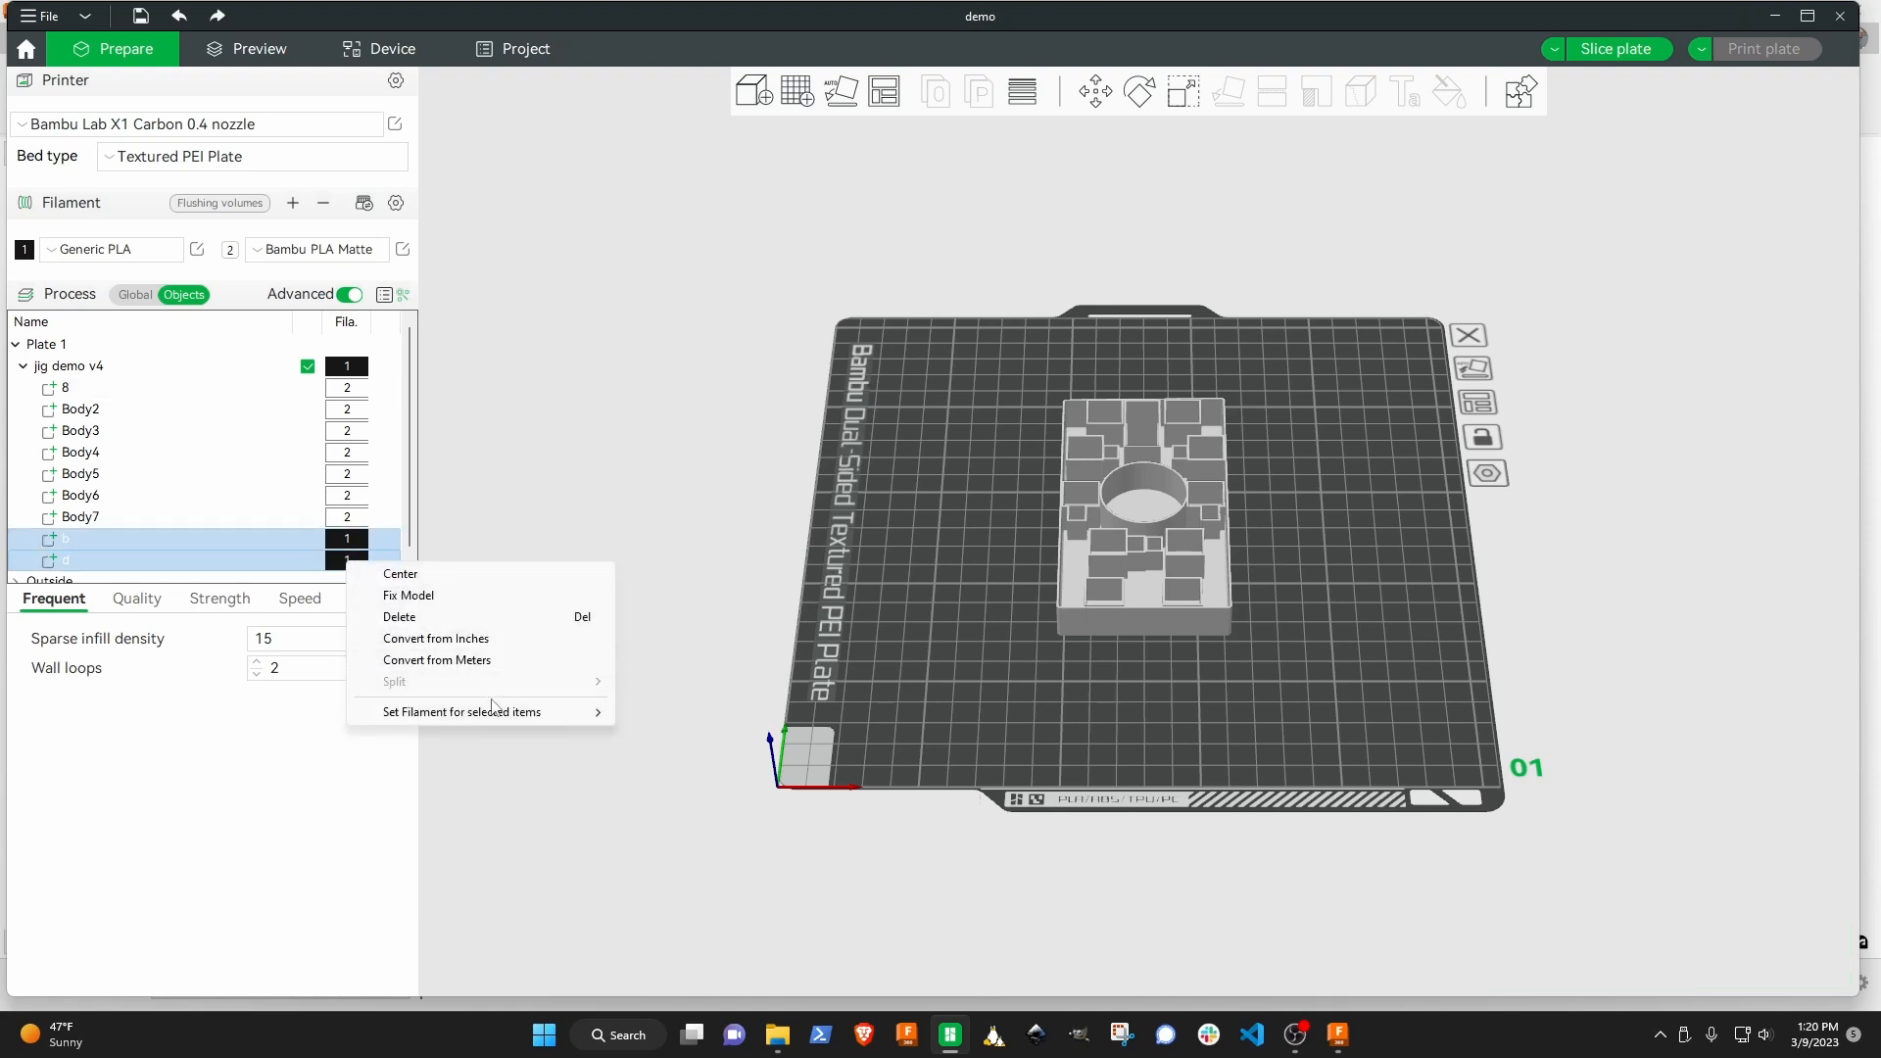
mouse_move(500, 712)
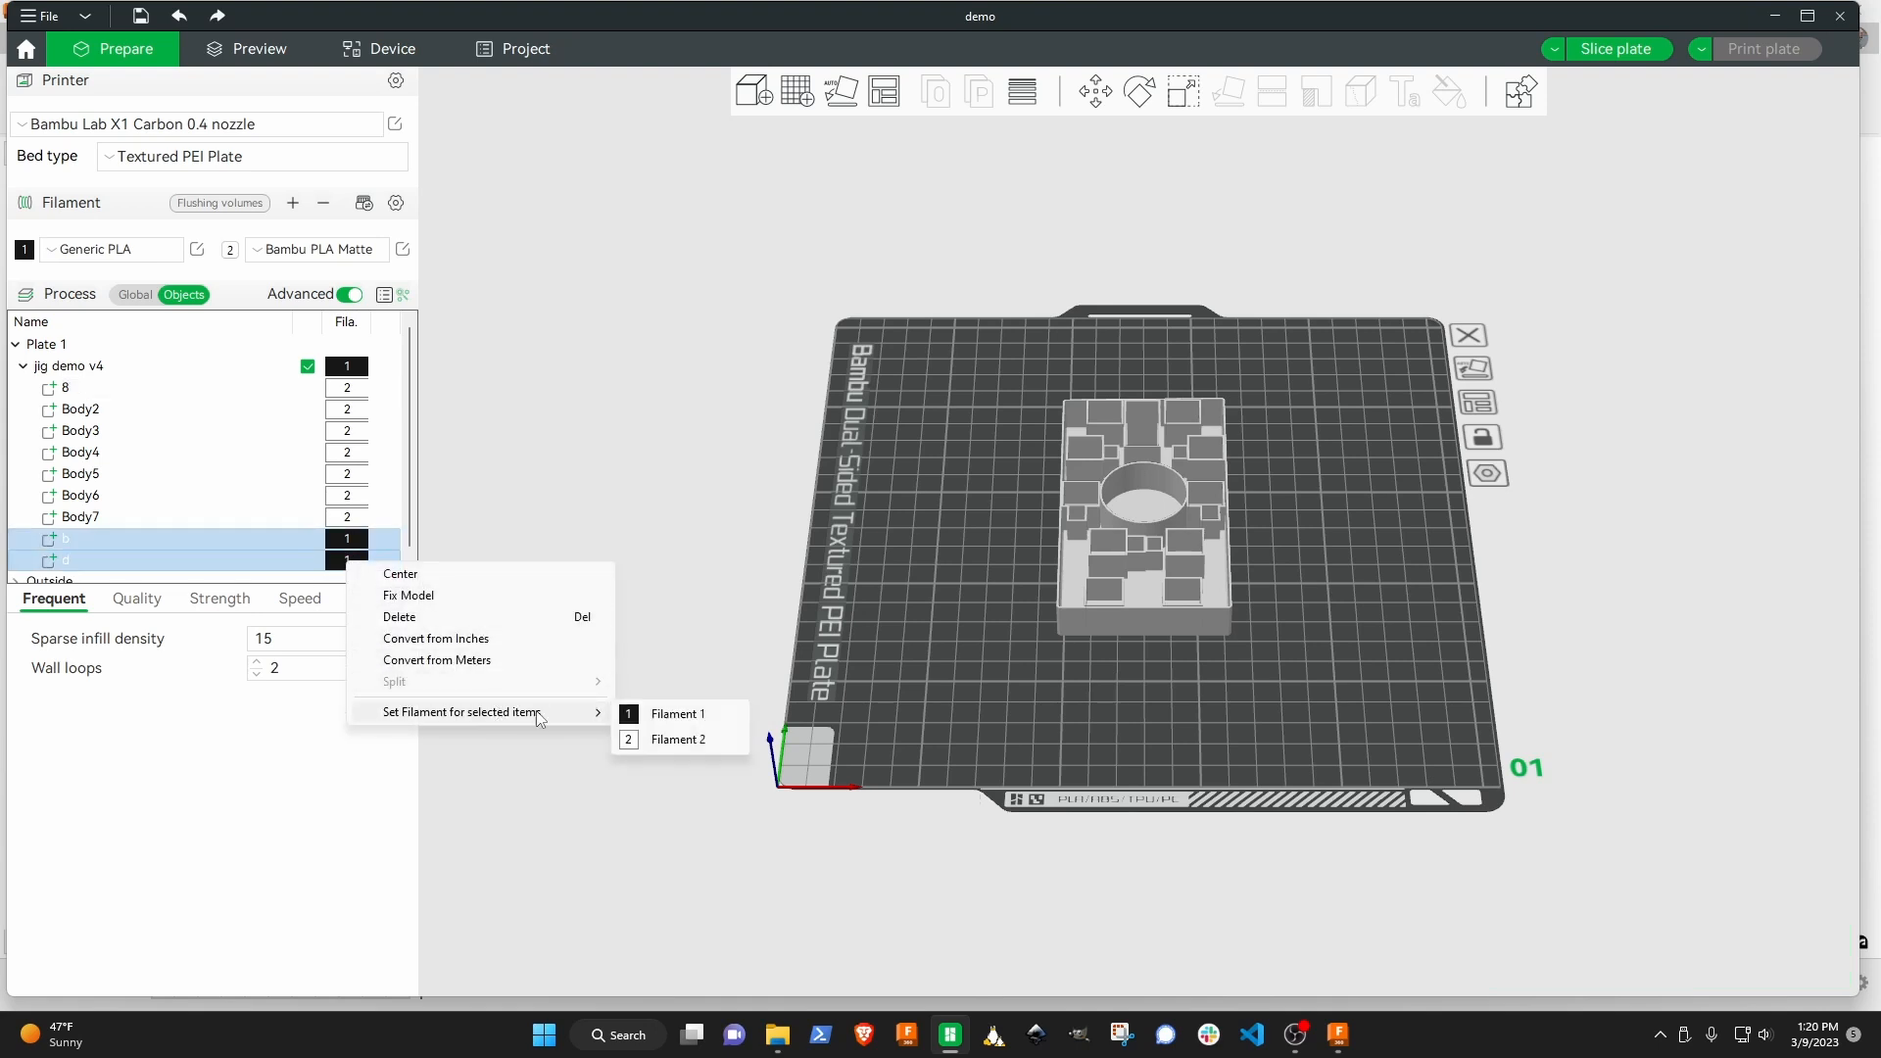
click(672, 717)
right_click(359, 546)
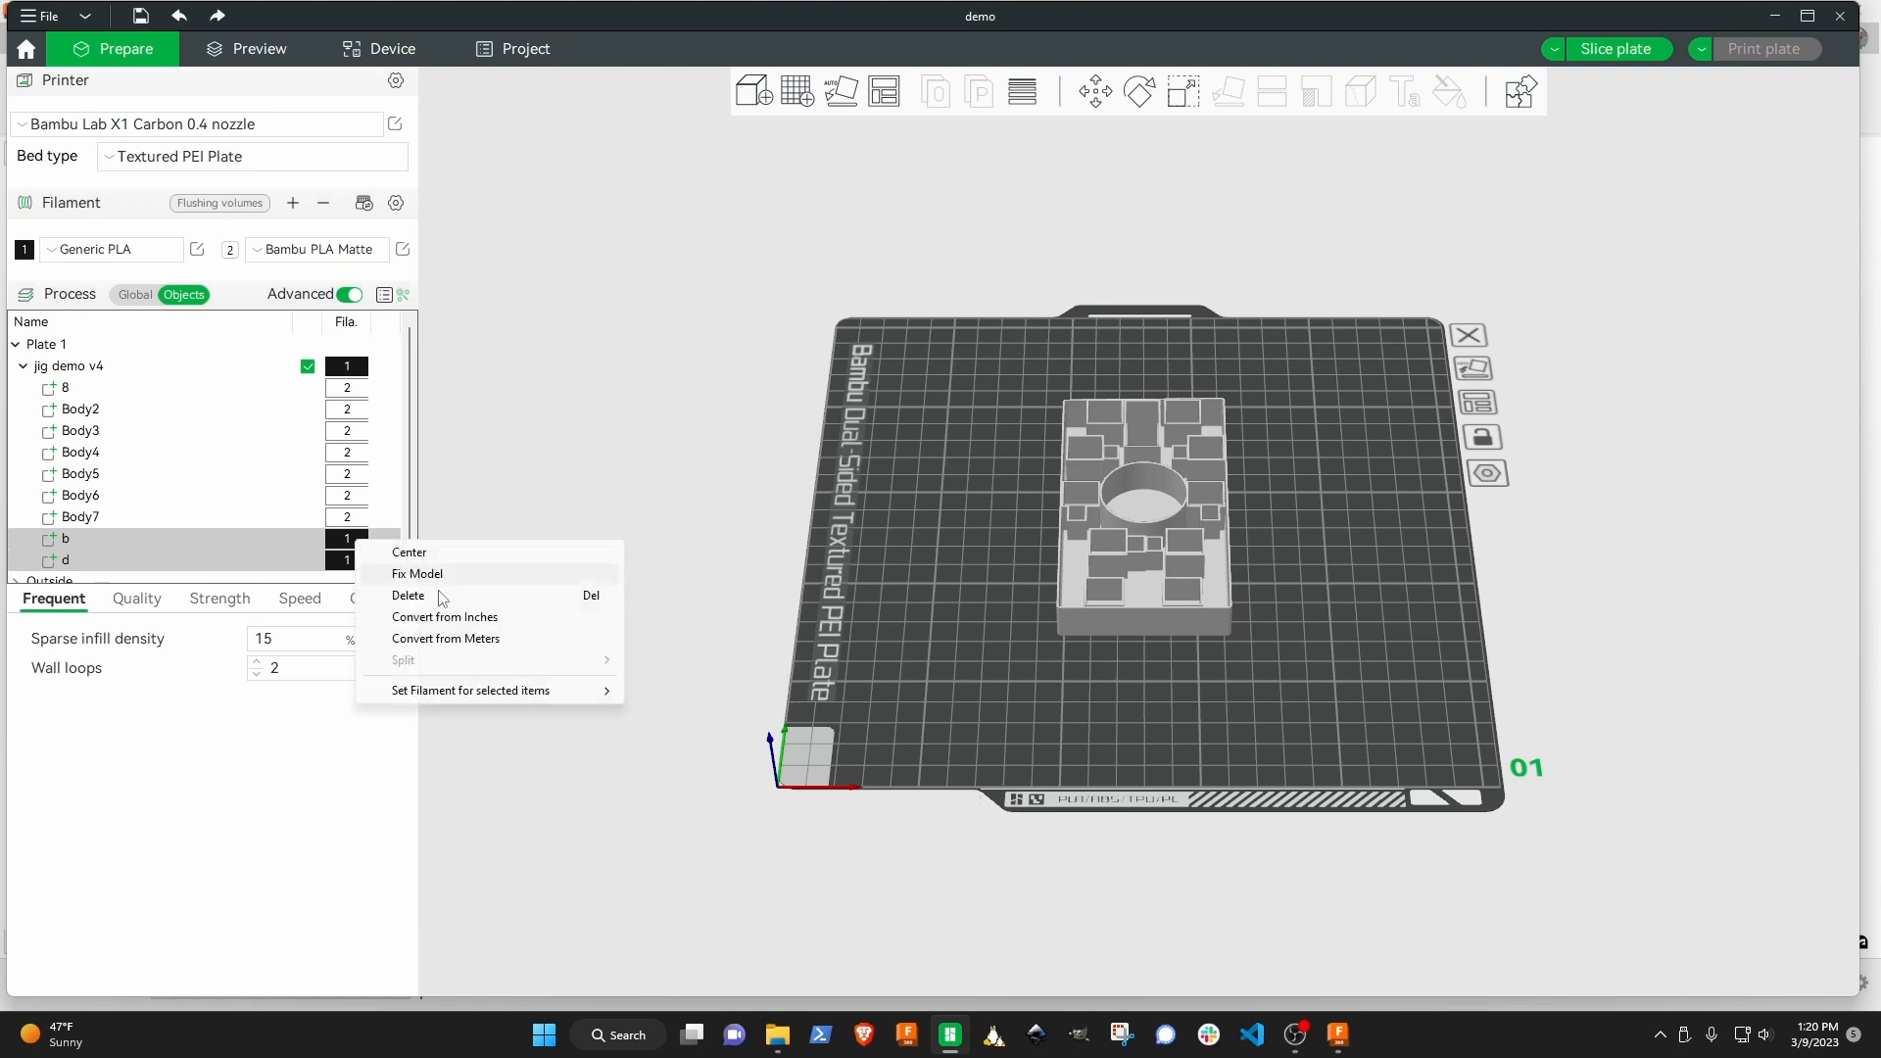
mouse_move(500, 691)
click(660, 719)
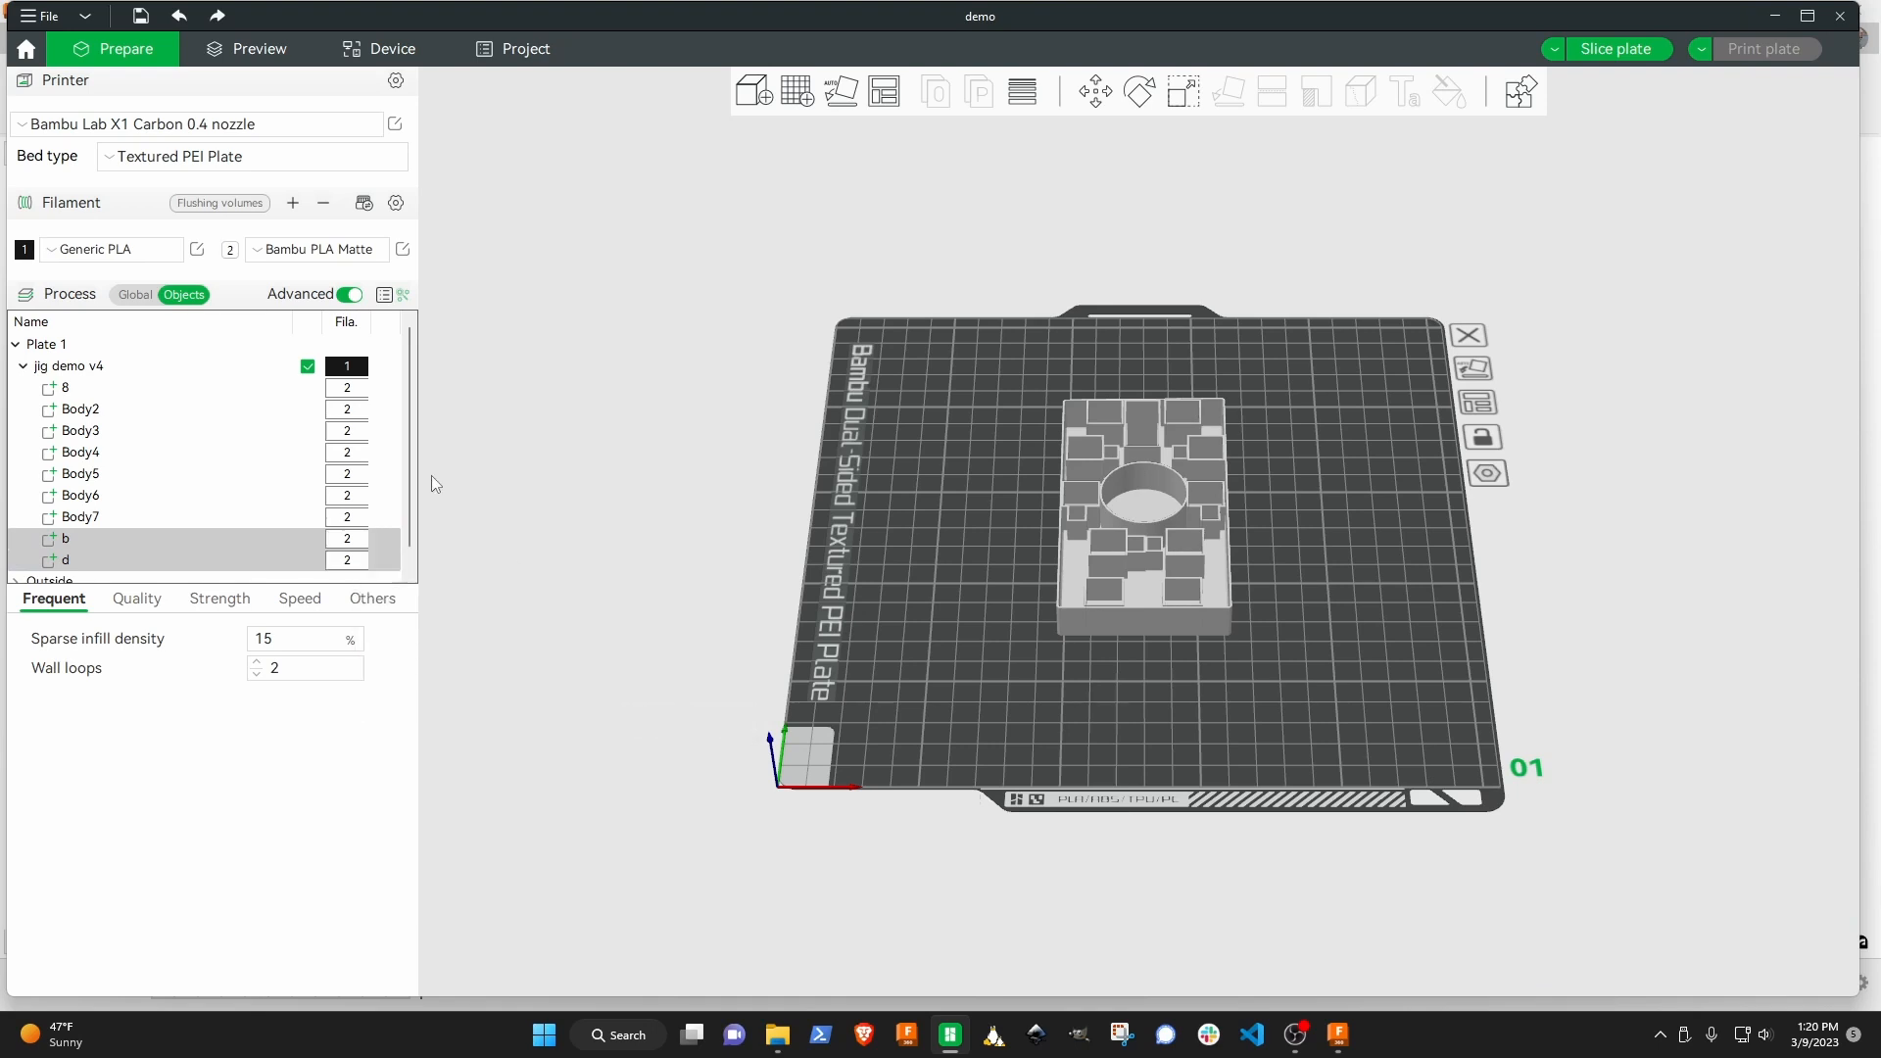
Assign Filament 1 to the parts Body2 through Body7 so the jig block prints in black.
click(351, 416)
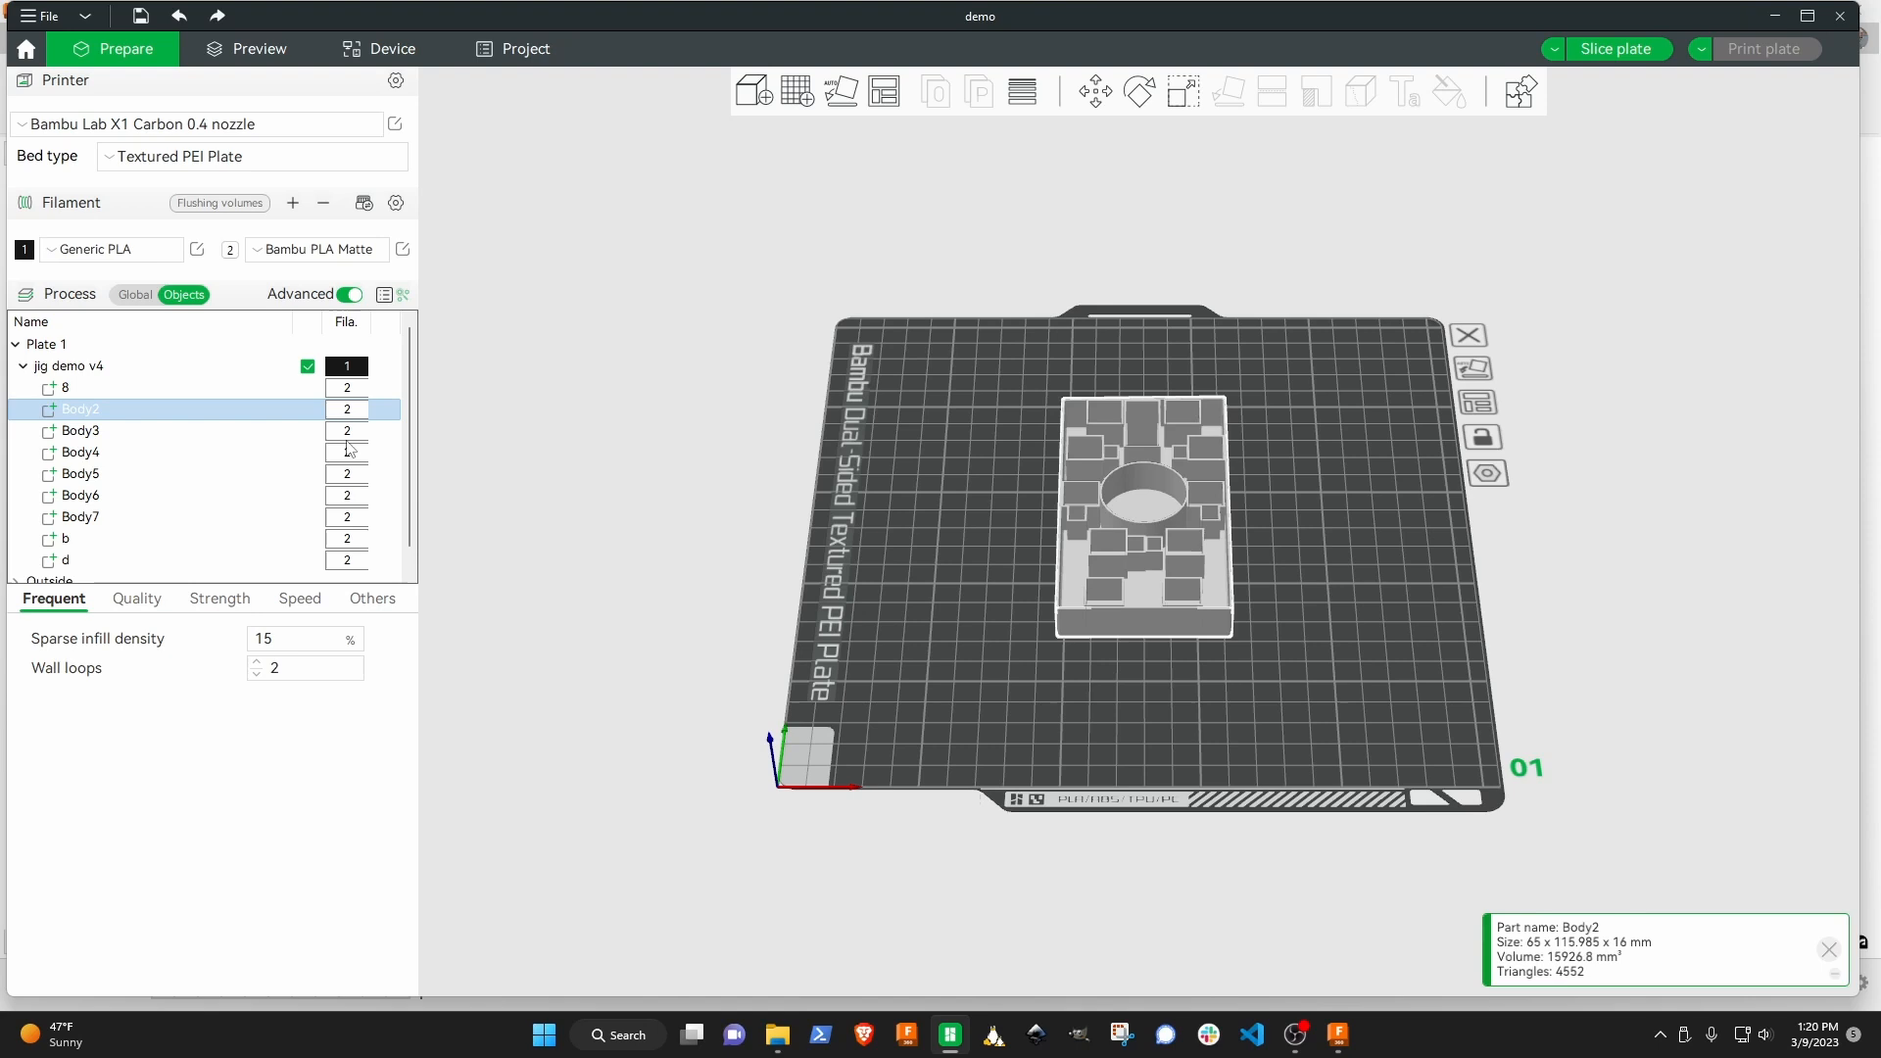
shift+click(351, 518)
right_click(351, 521)
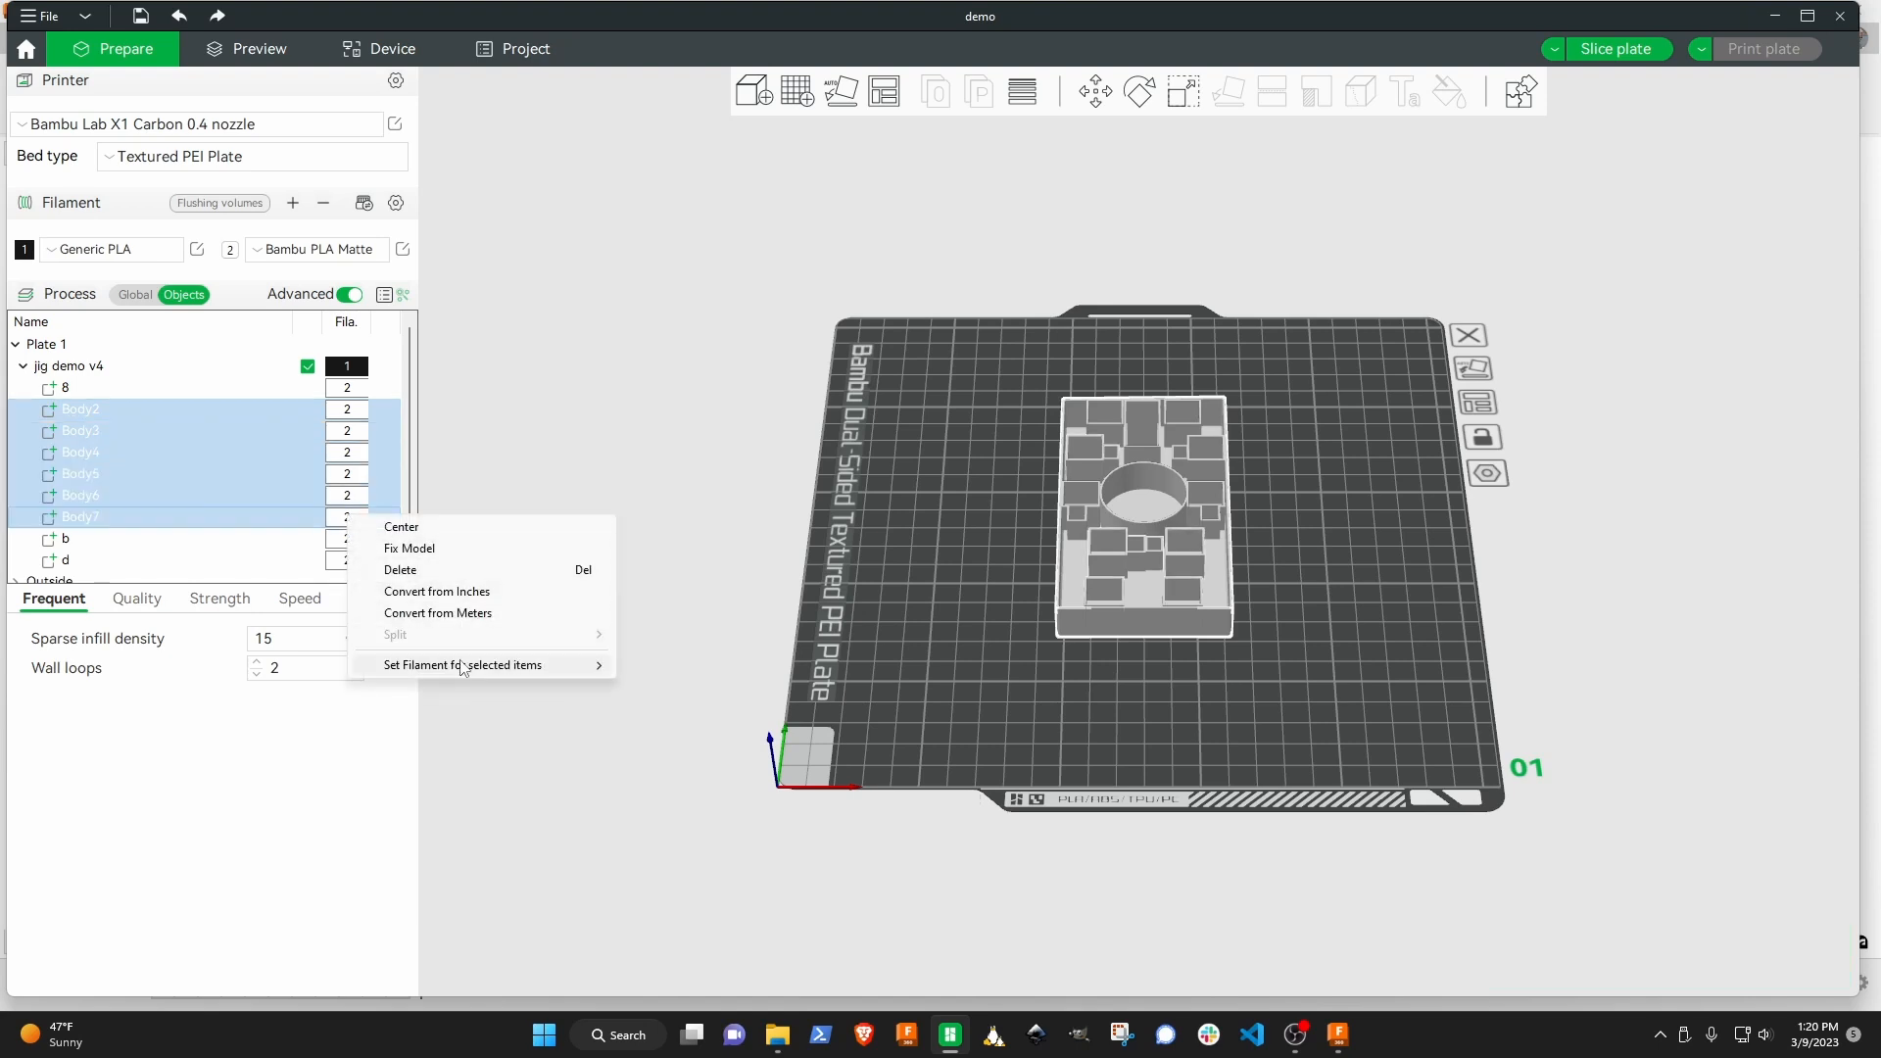
mouse_move(549, 665)
click(667, 670)
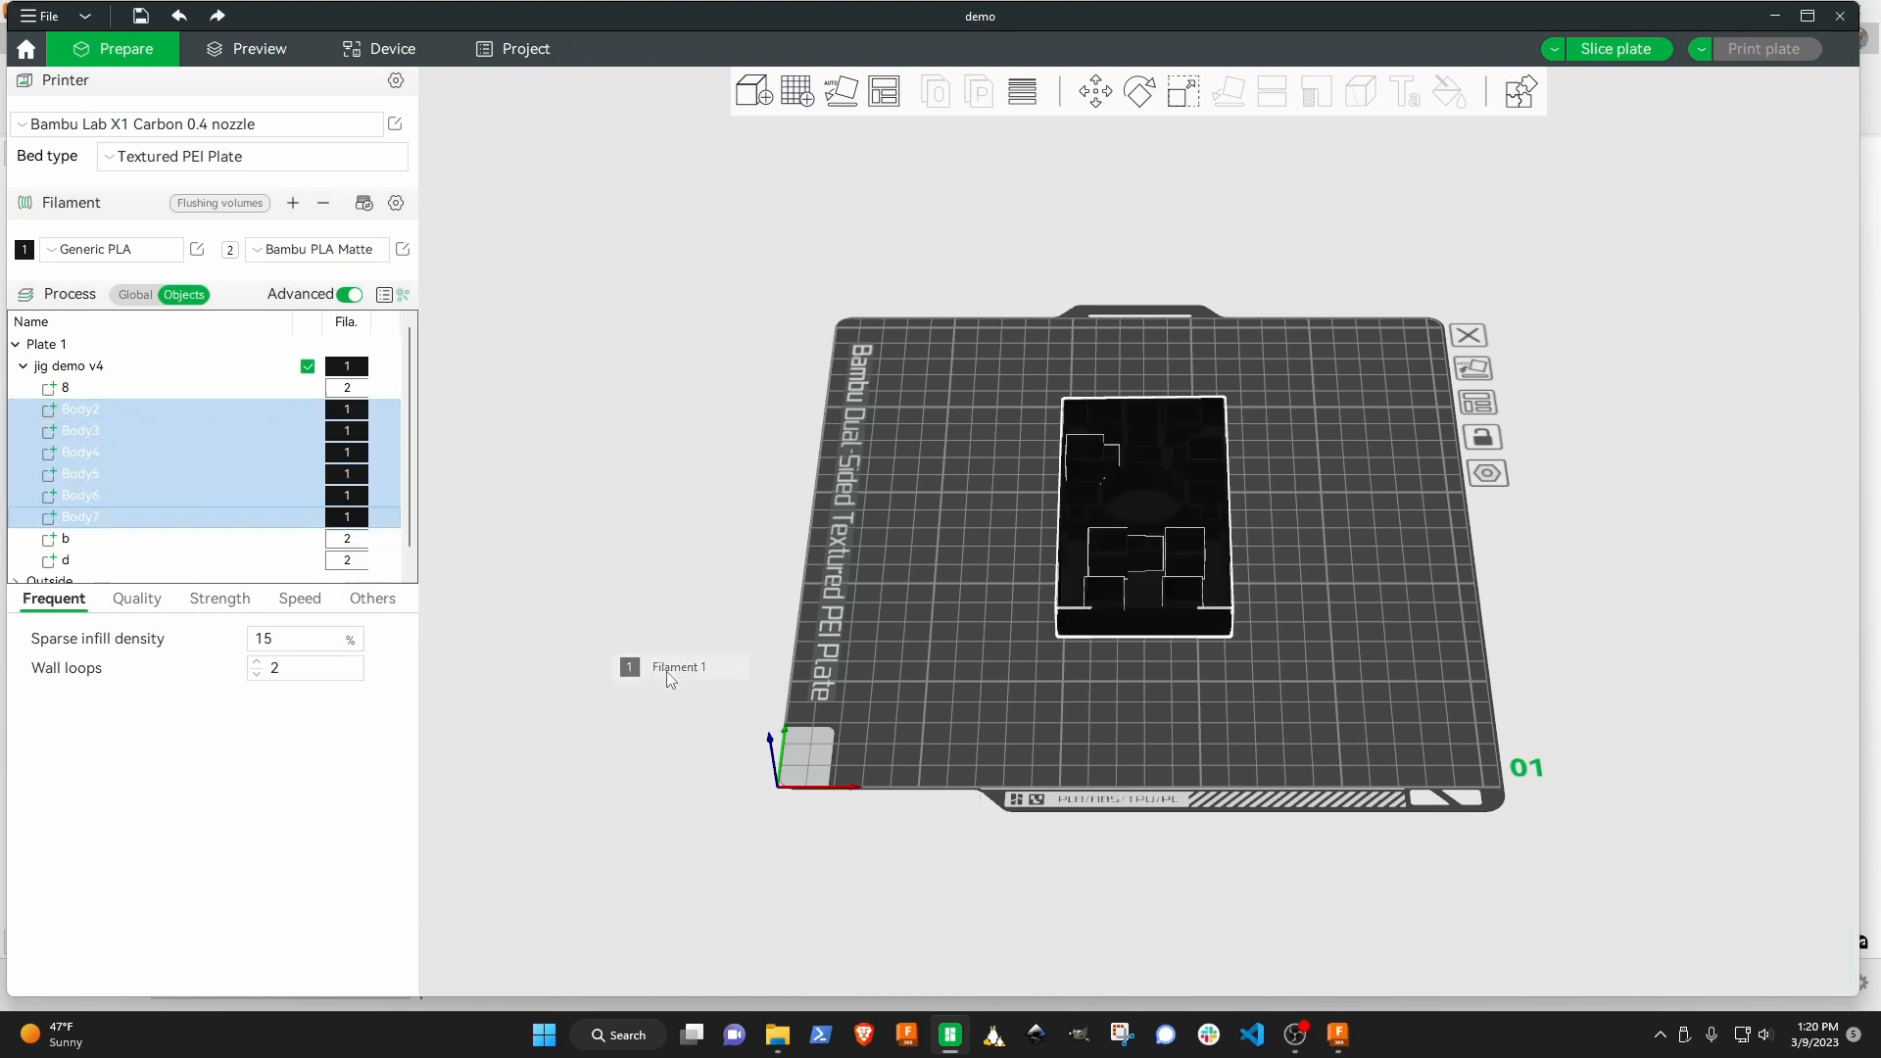
click(690, 486)
Slice the plate with the two-colour jig.
scroll(1094, 490, up, 3)
mouse_move(900, 548)
middle_down()
mouse_move(862, 498)
mouse_move(883, 540)
middle_up()
click(1579, 49)
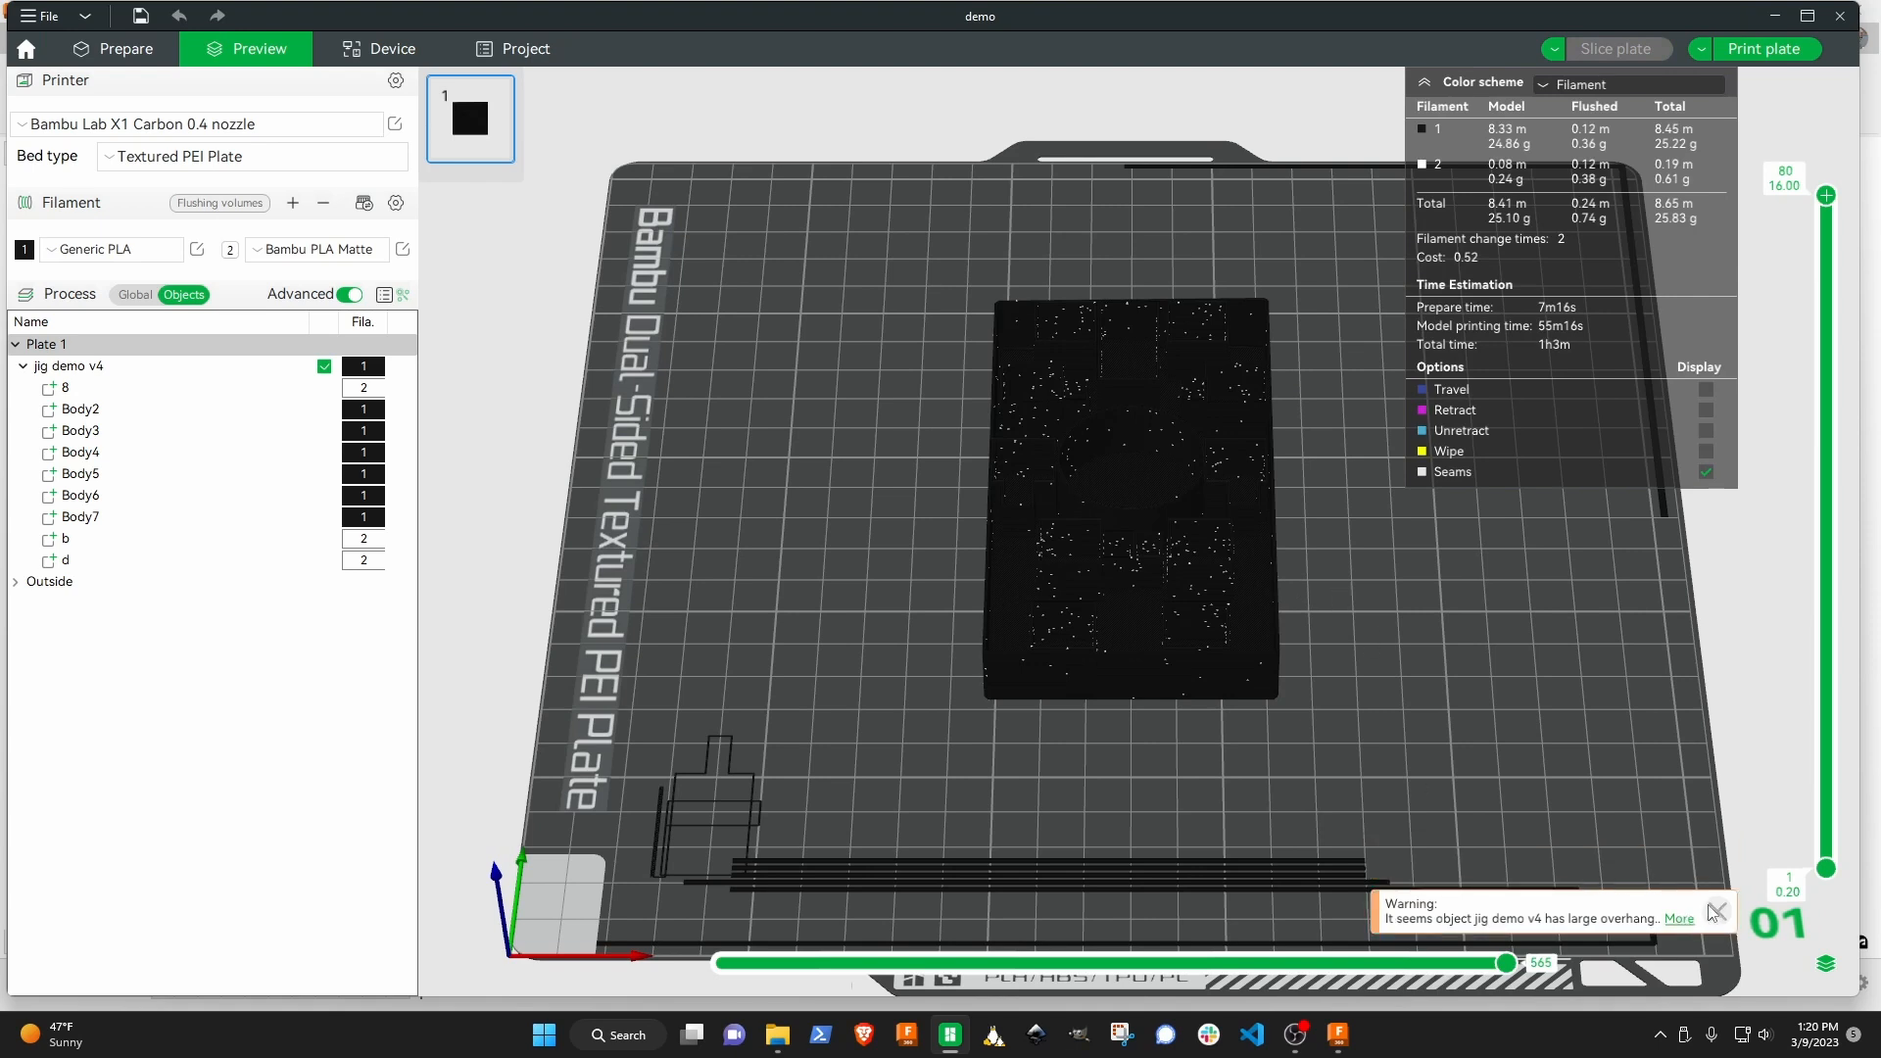
Read the full slicing warning for the jig, dismiss it and go back to preparing the plate.
click(1677, 921)
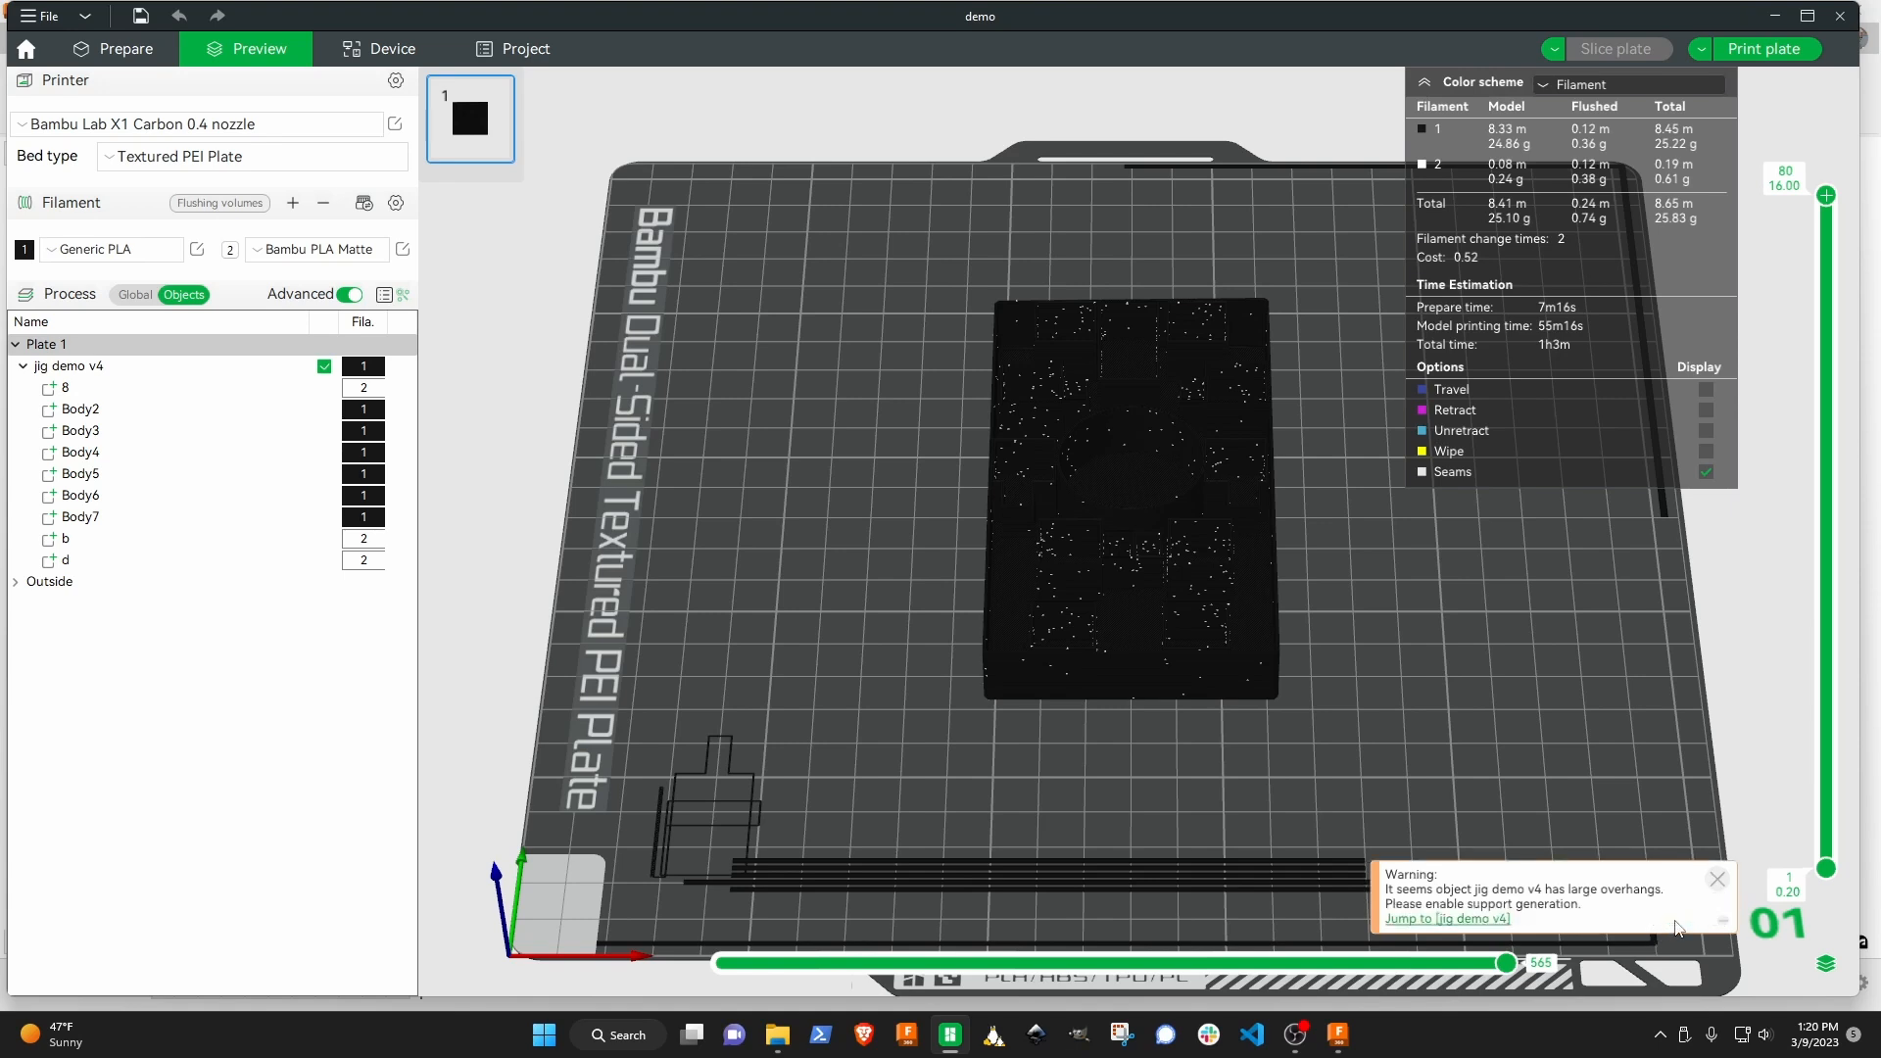
click(1717, 879)
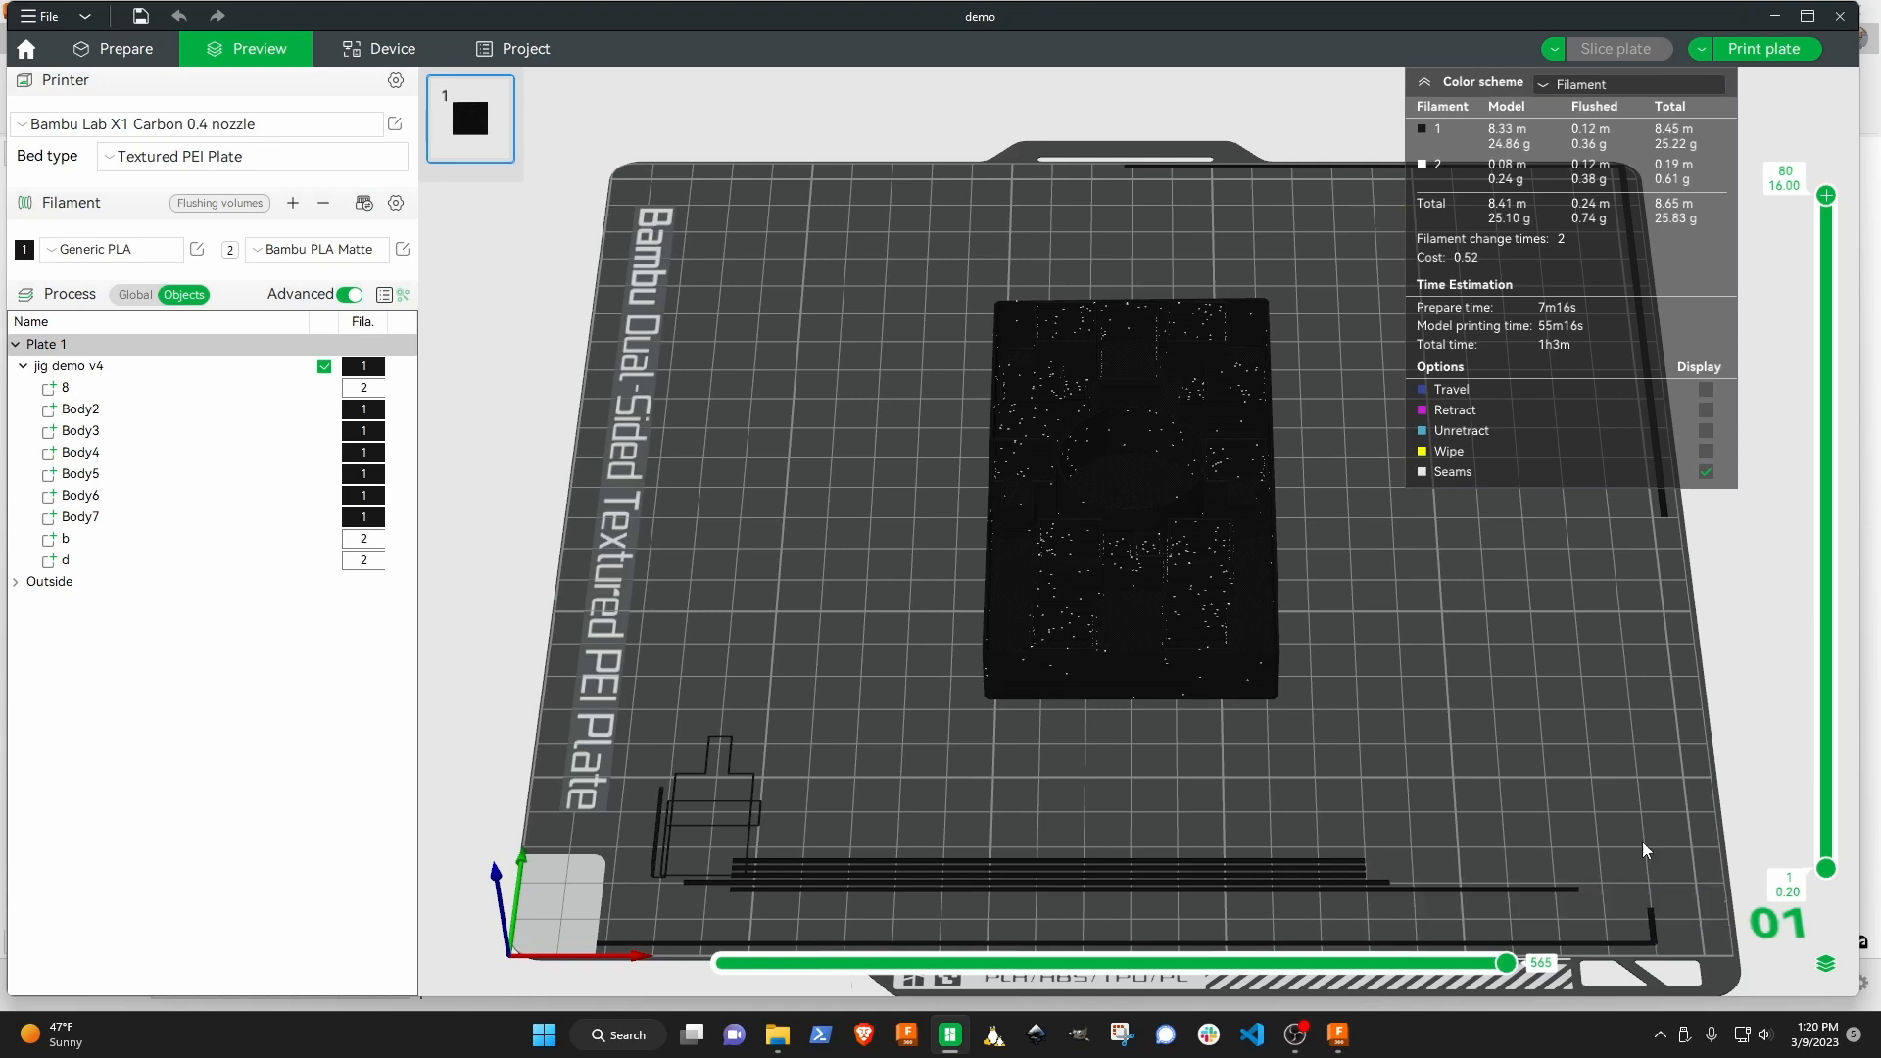
click(132, 51)
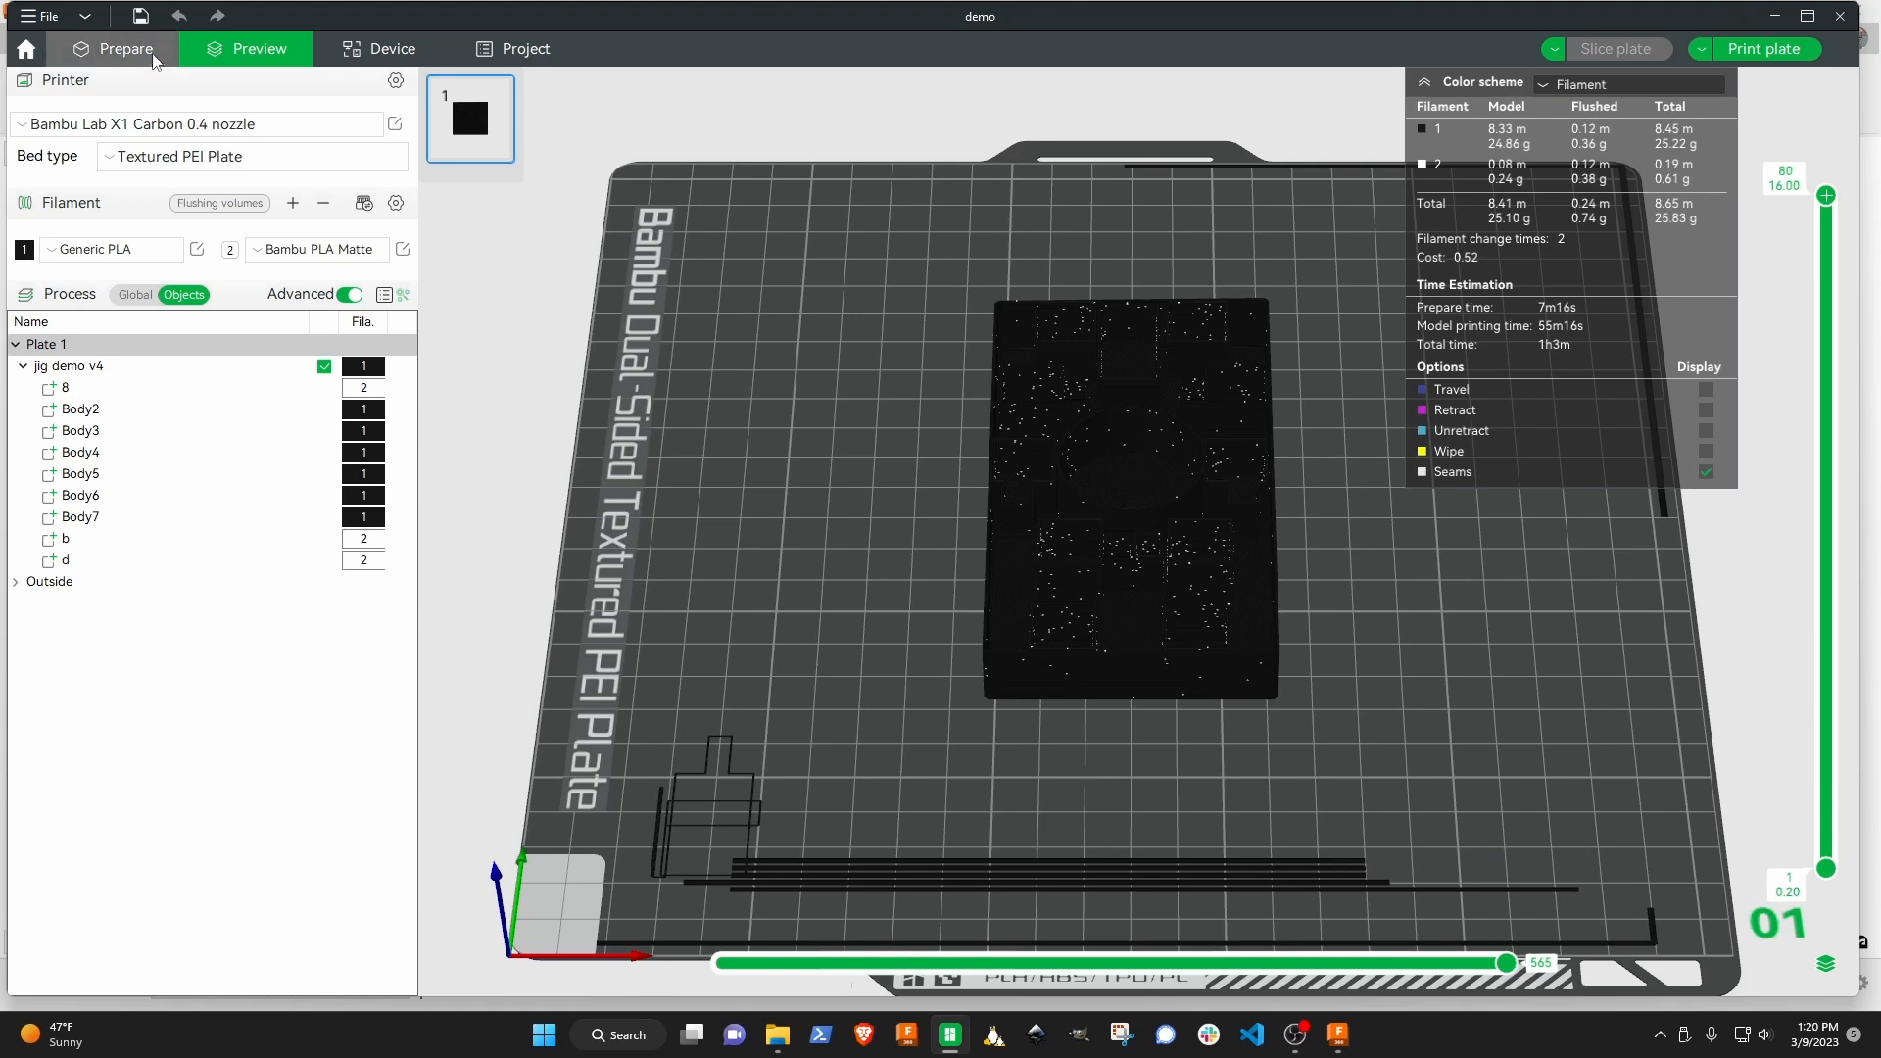
Enable support with the Snug style in the global process settings and slice the plate again.
click(134, 296)
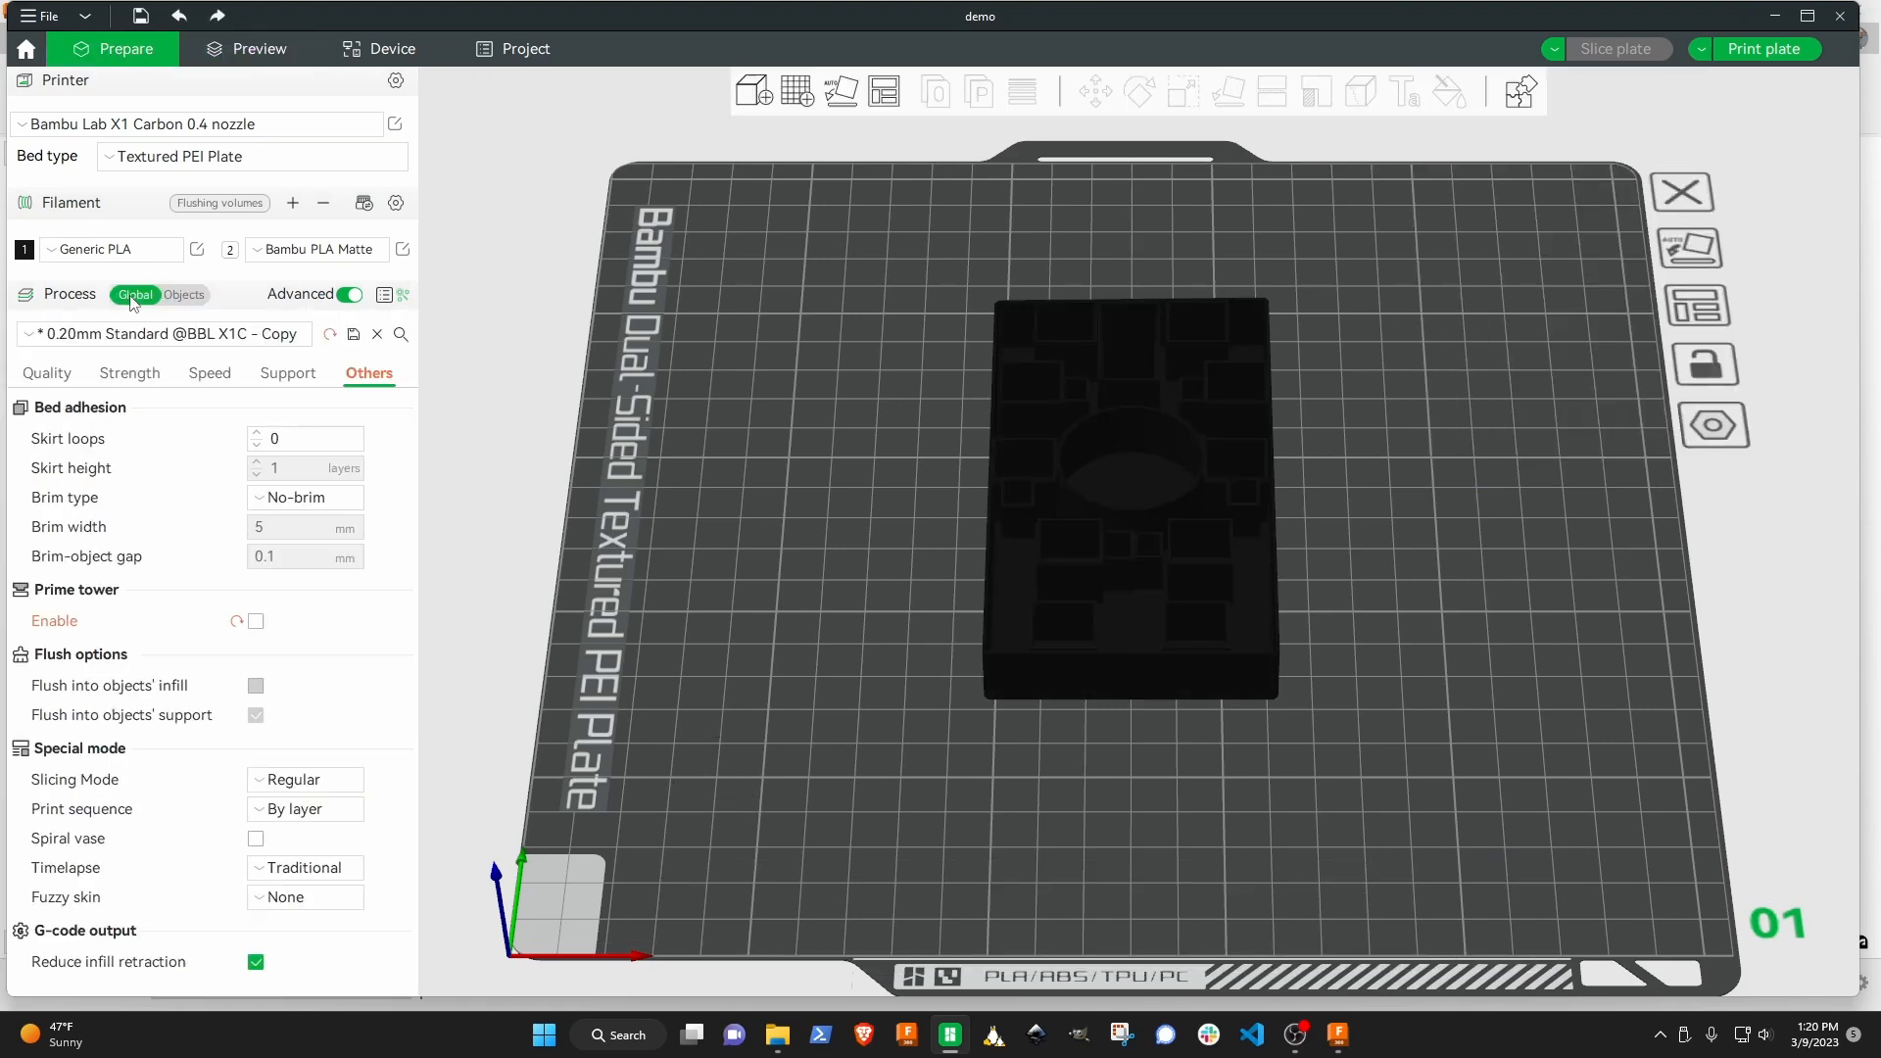
click(279, 376)
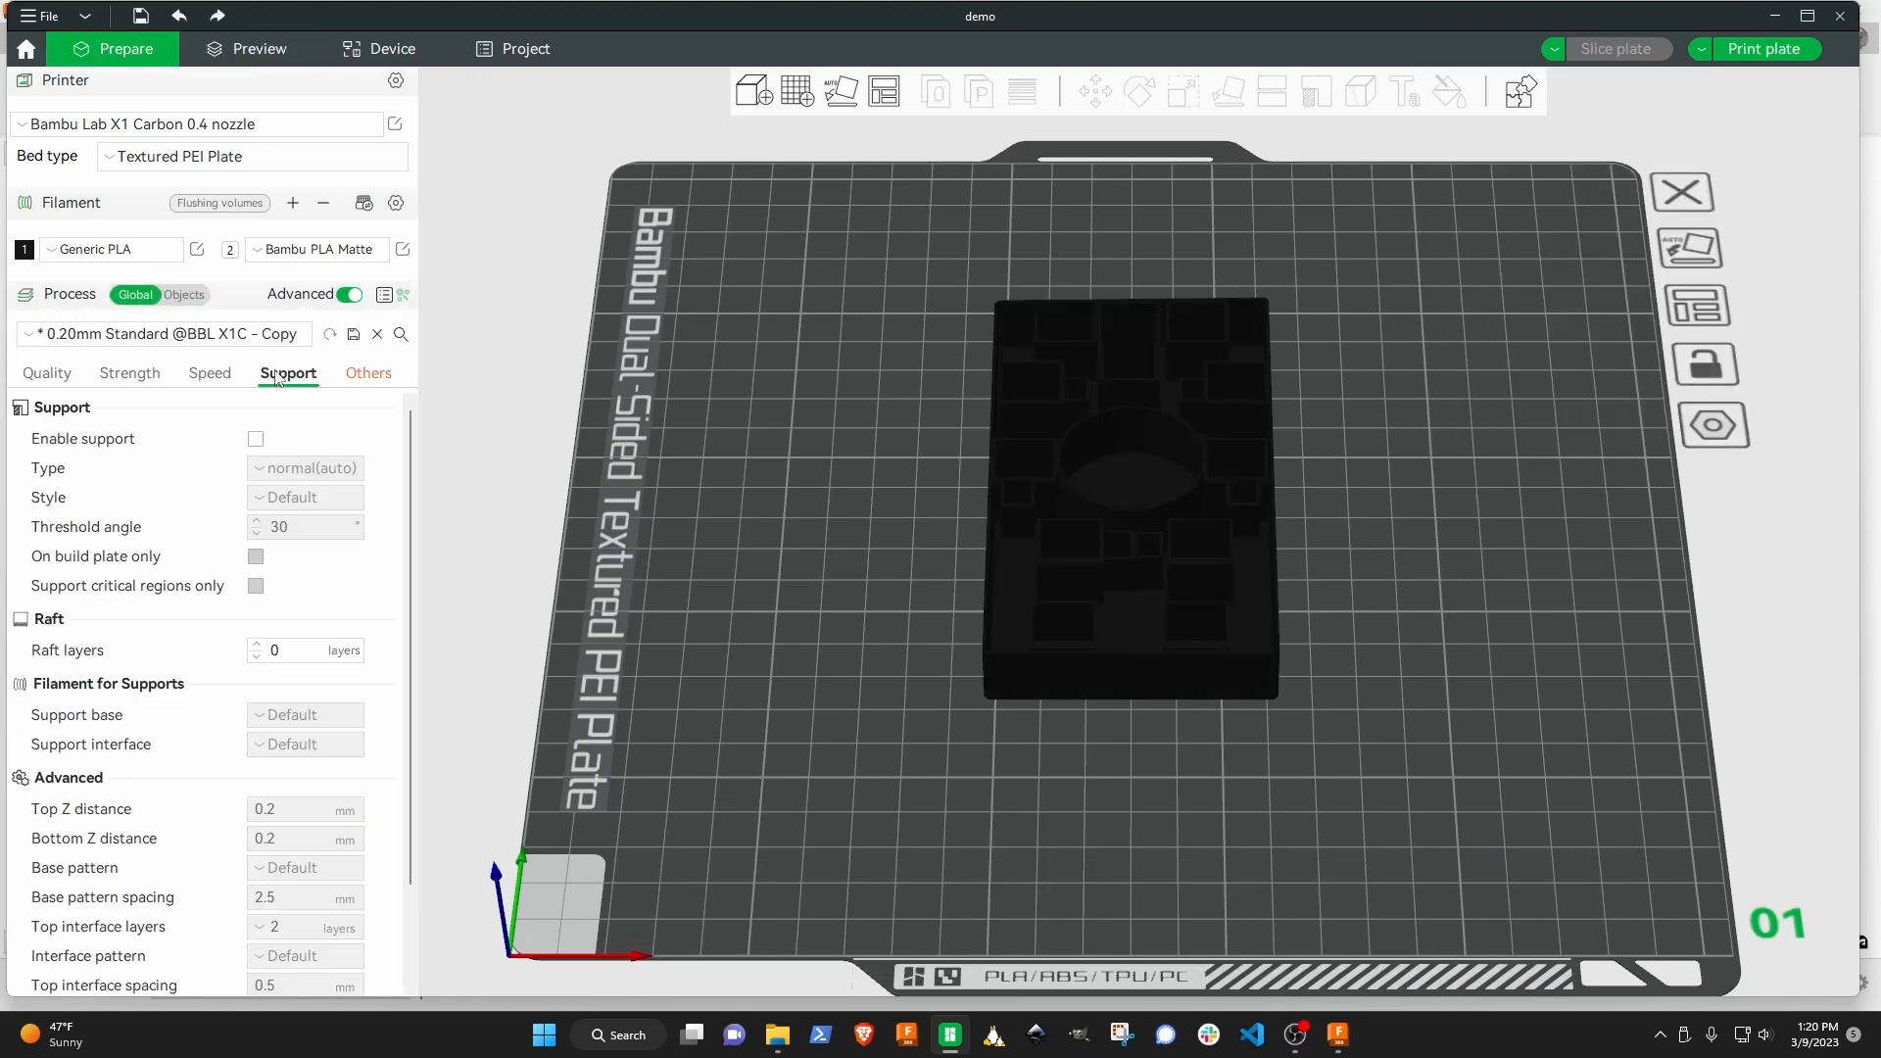
click(256, 438)
click(312, 496)
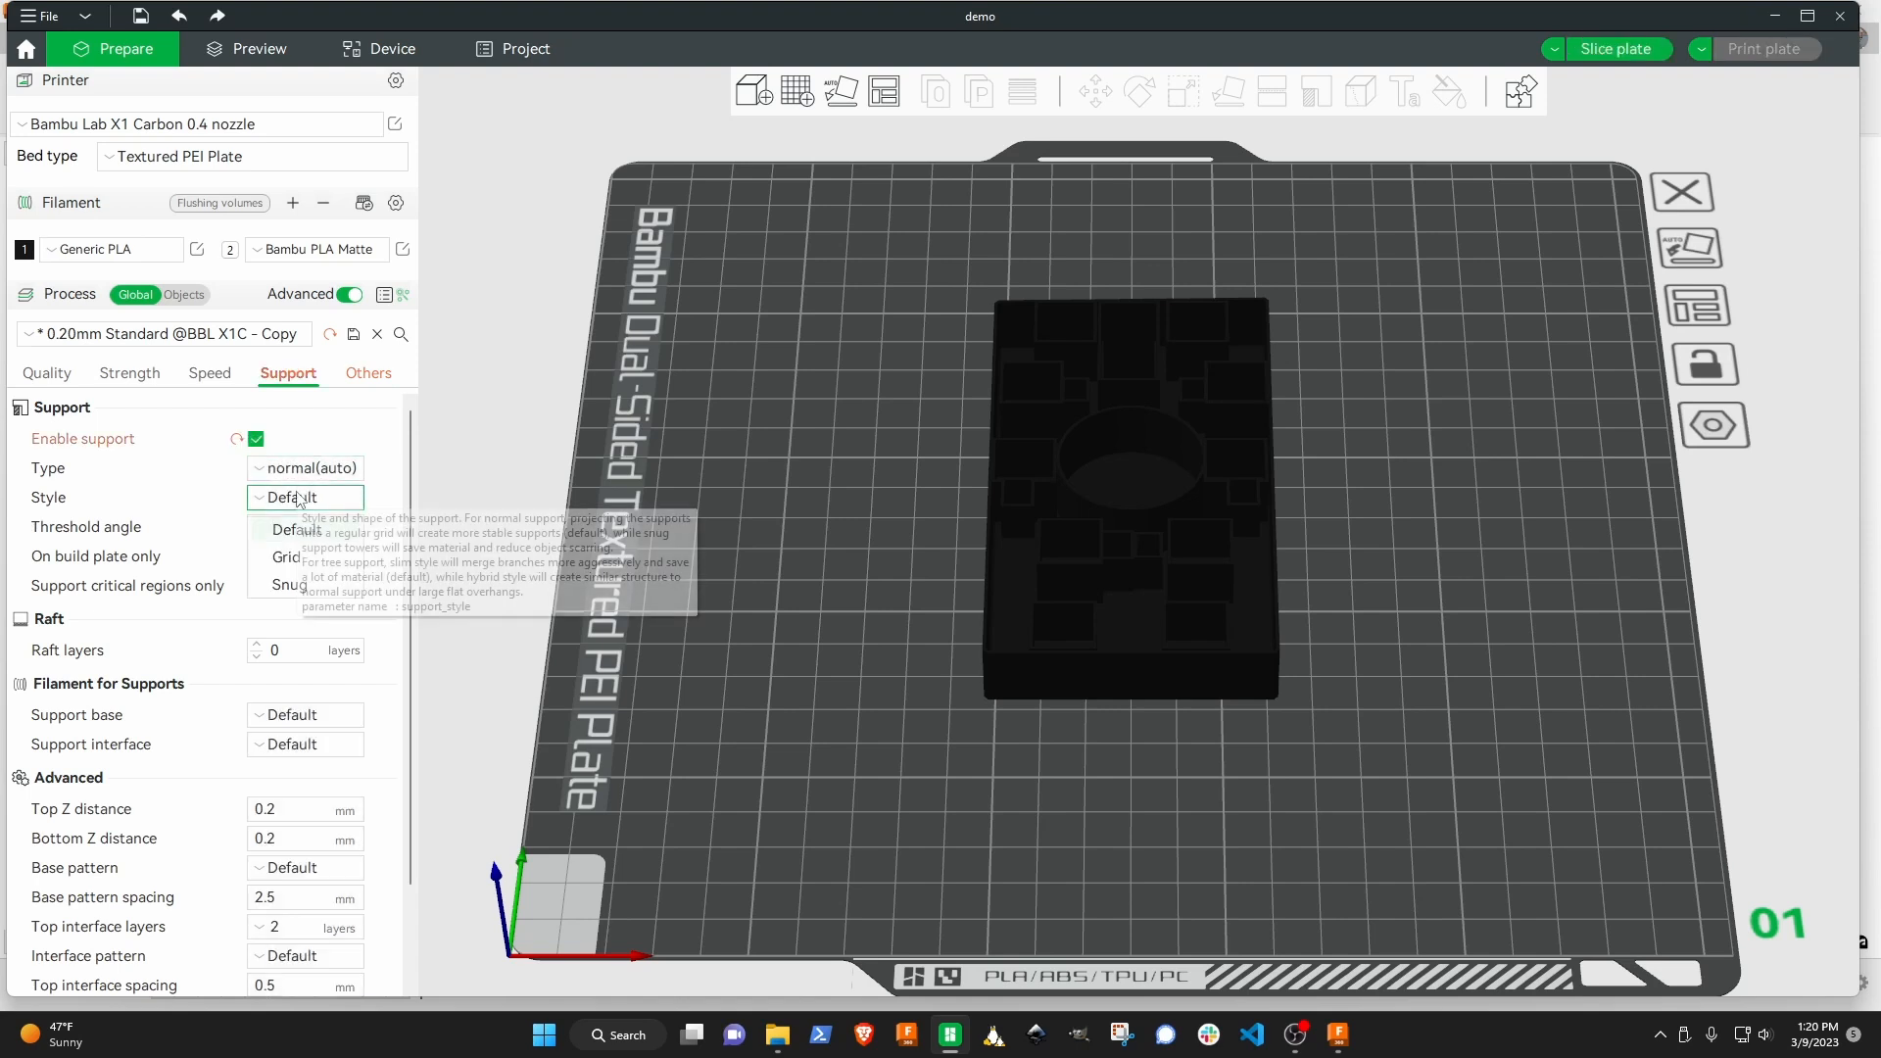
click(290, 583)
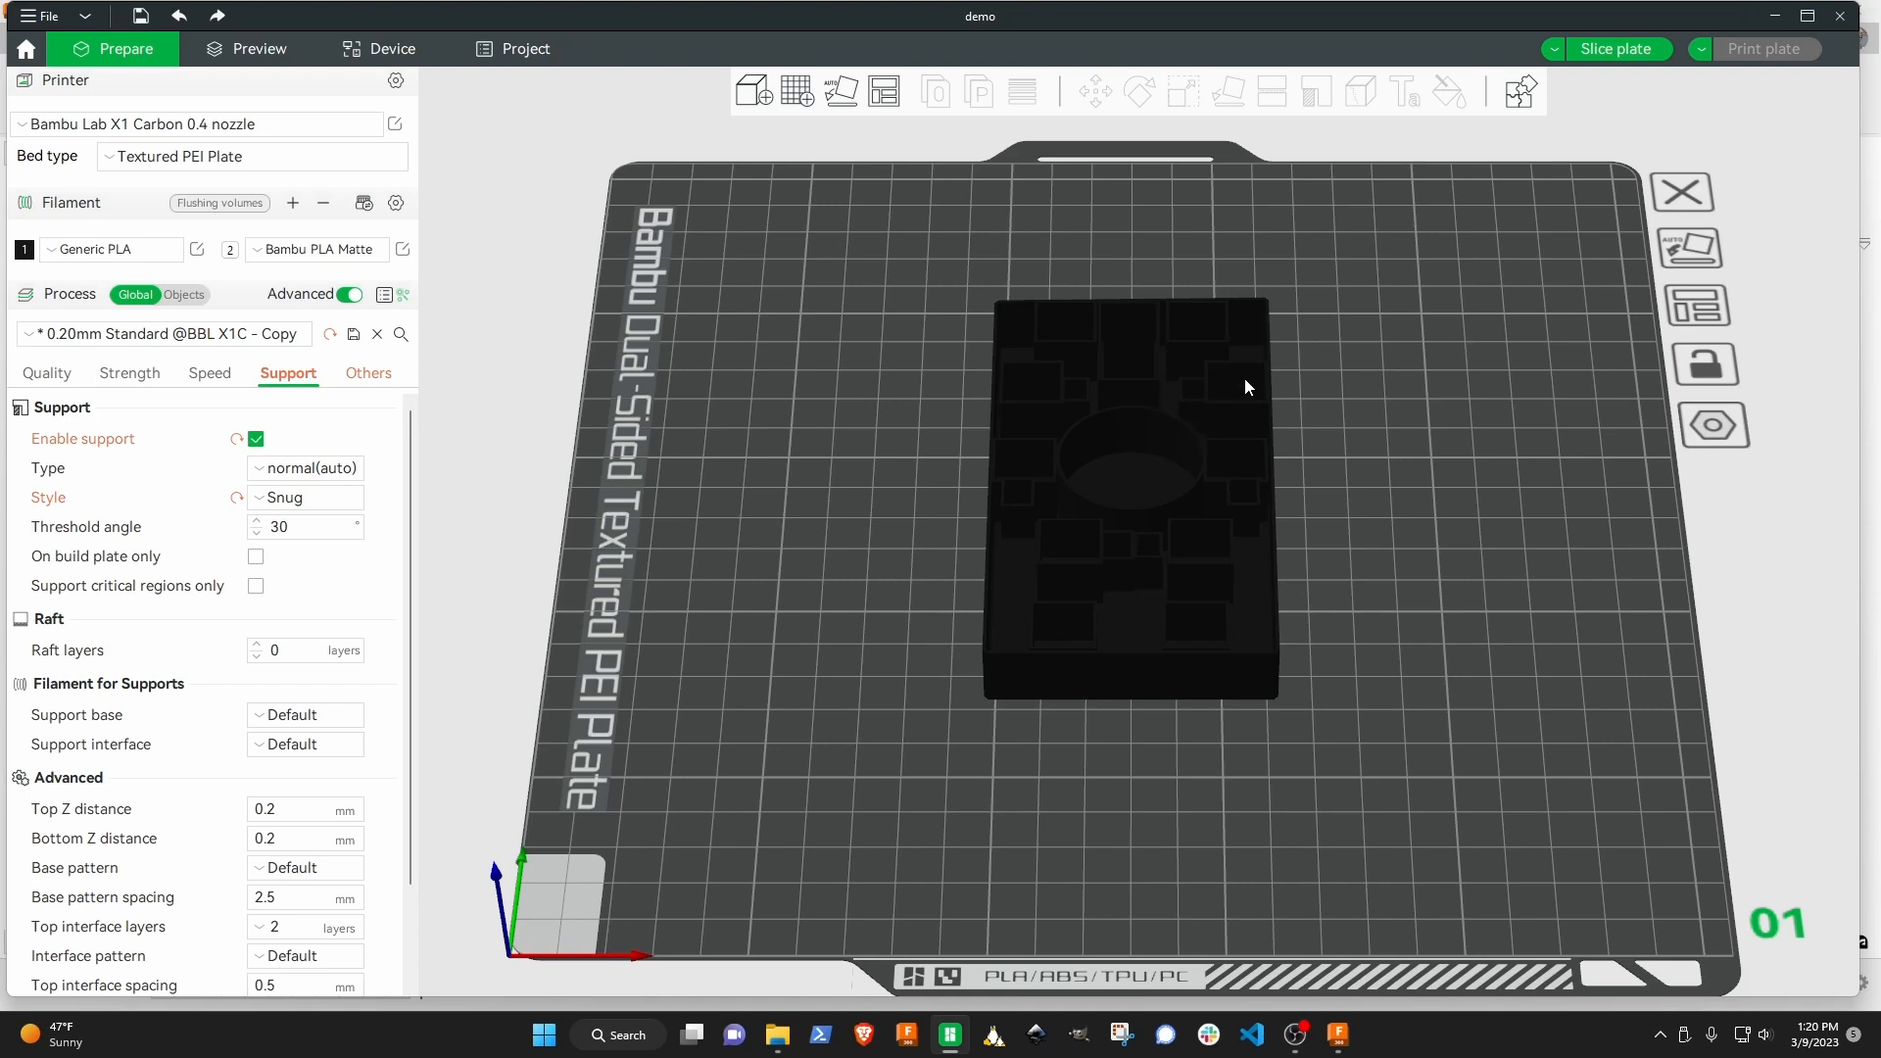
click(1614, 57)
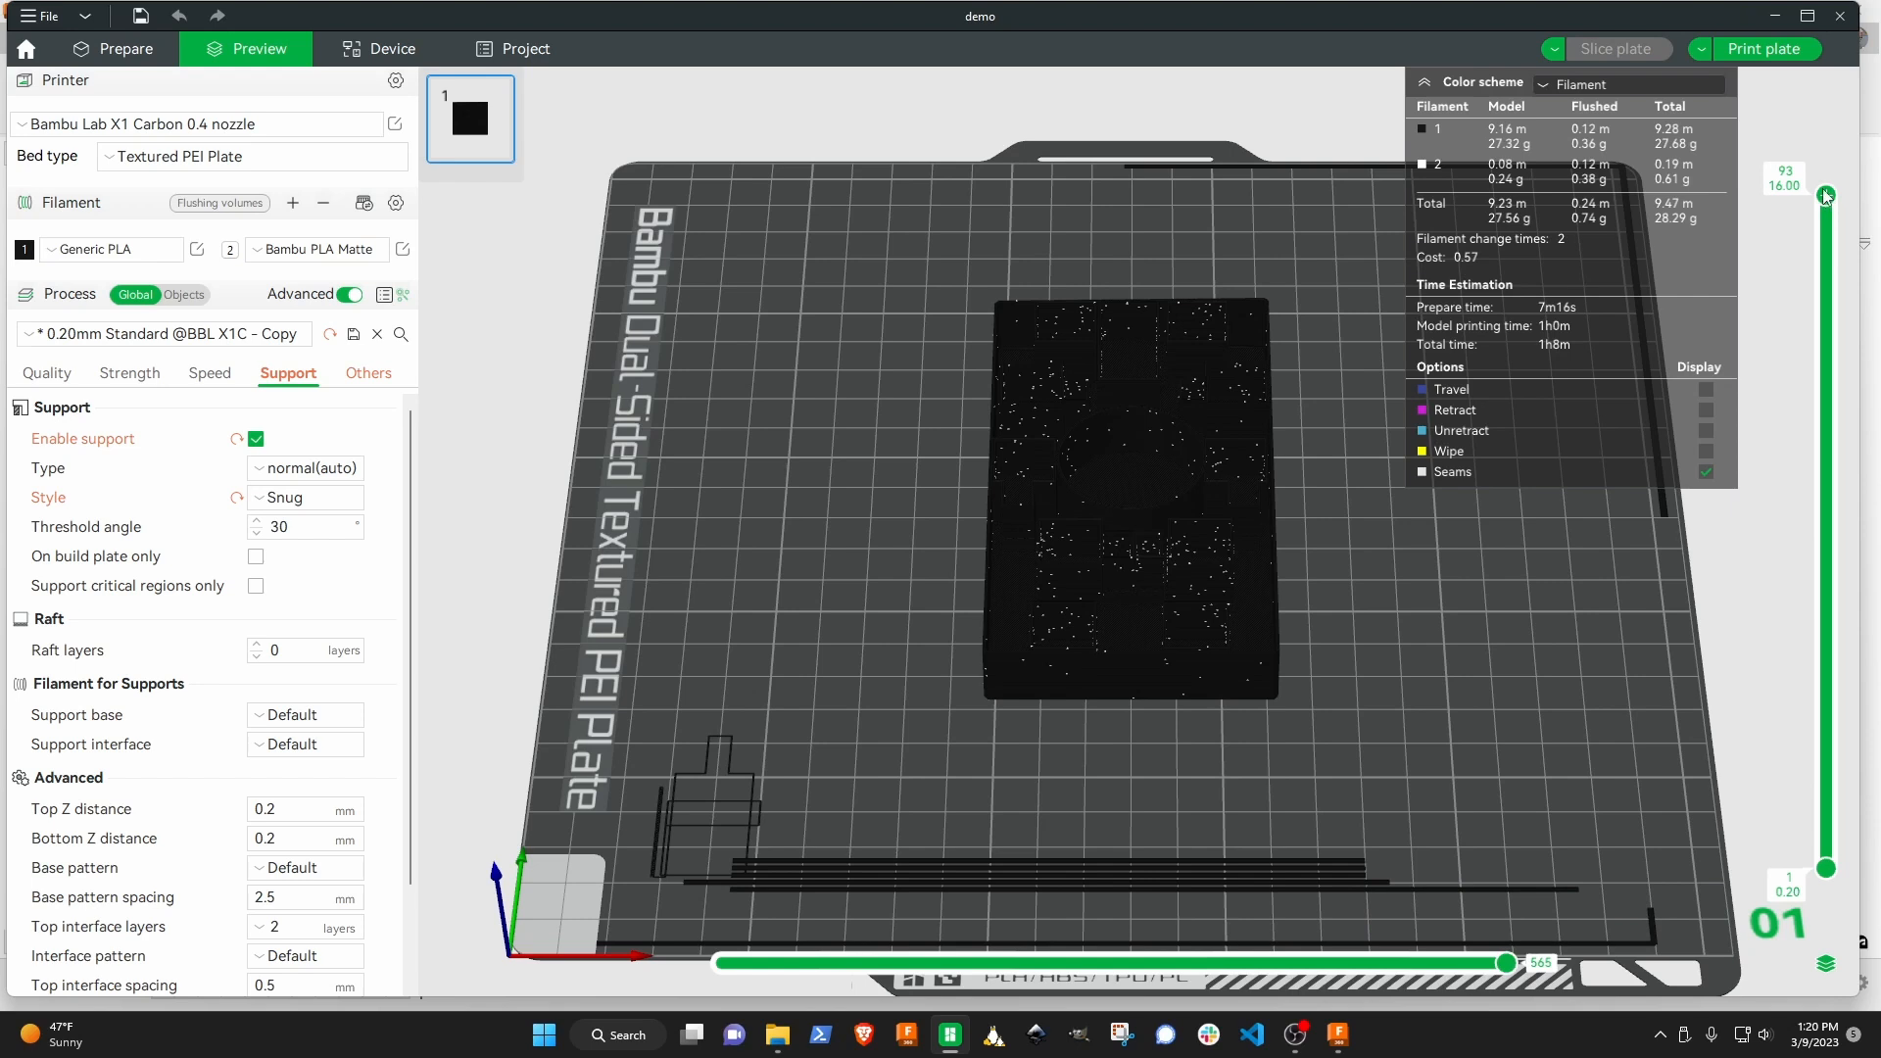
Examine the sliced first layer and play back its toolpath around the white 8DB letters.
drag(1826, 196, 1835, 884)
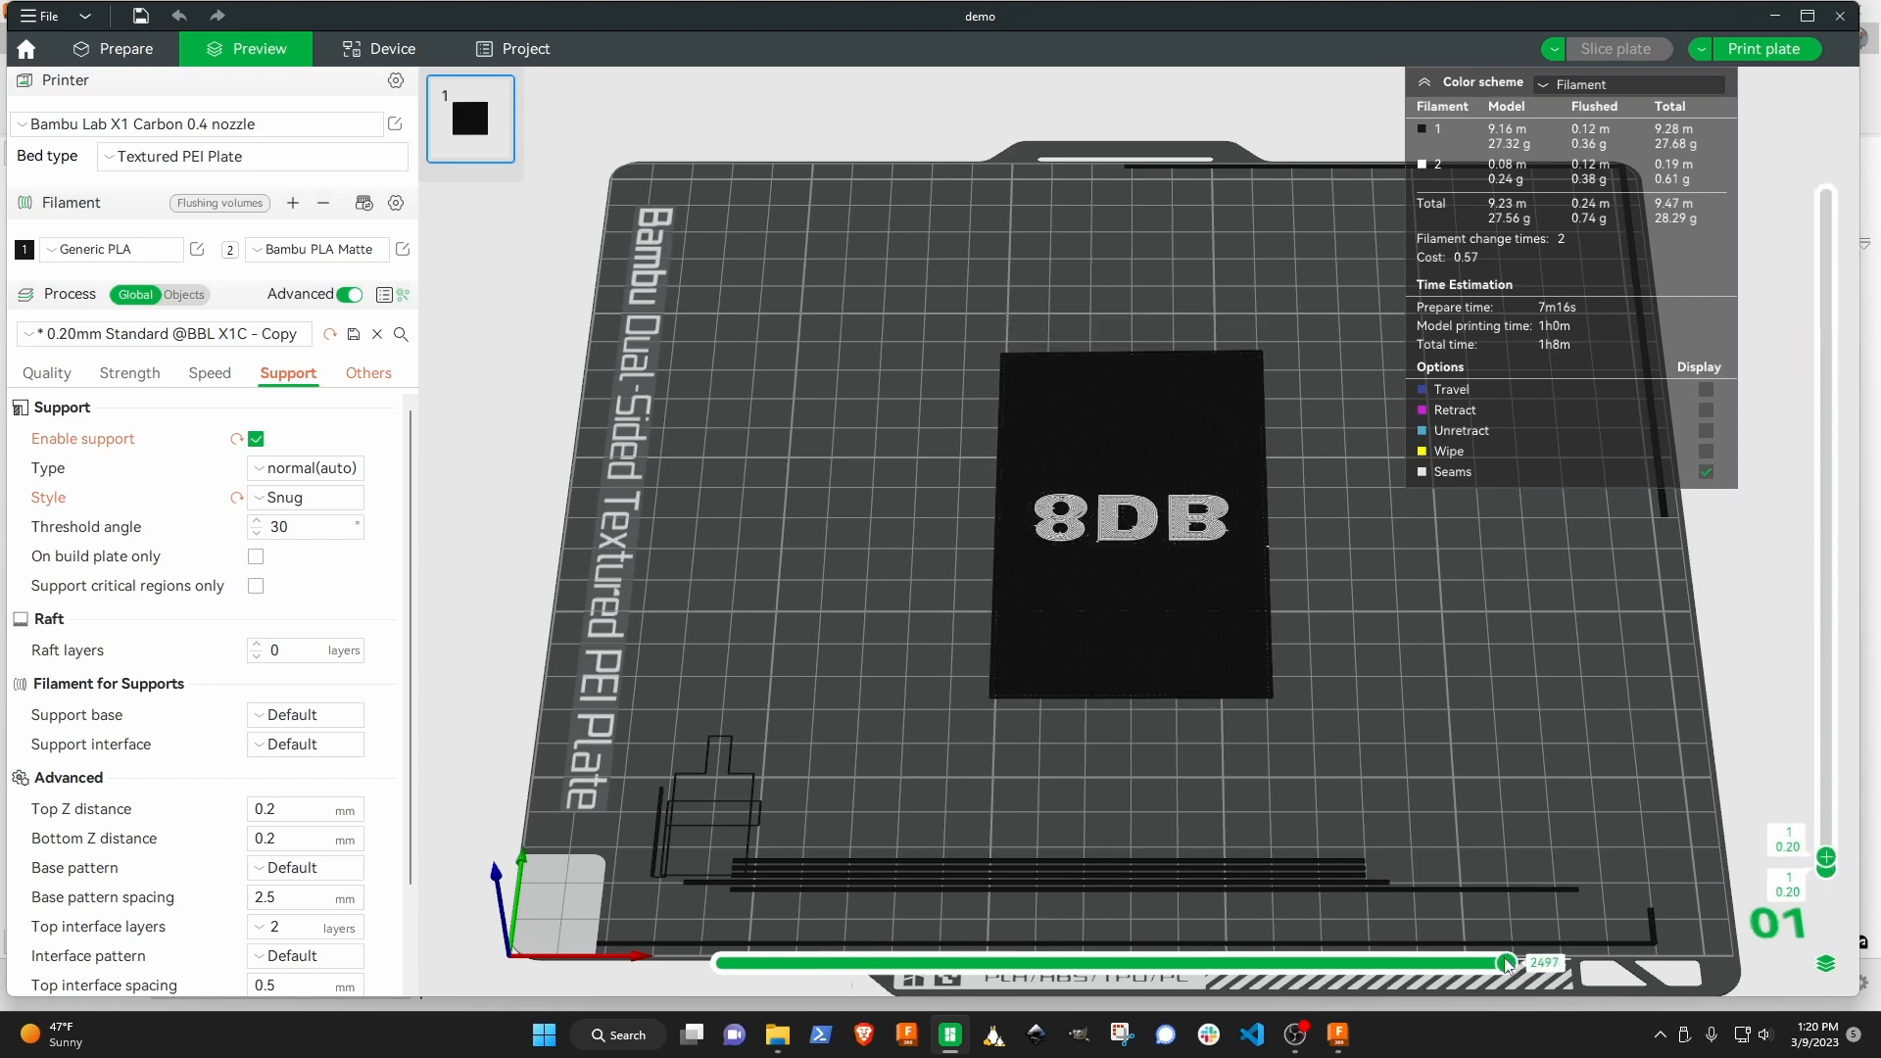
drag(1507, 964, 1354, 978)
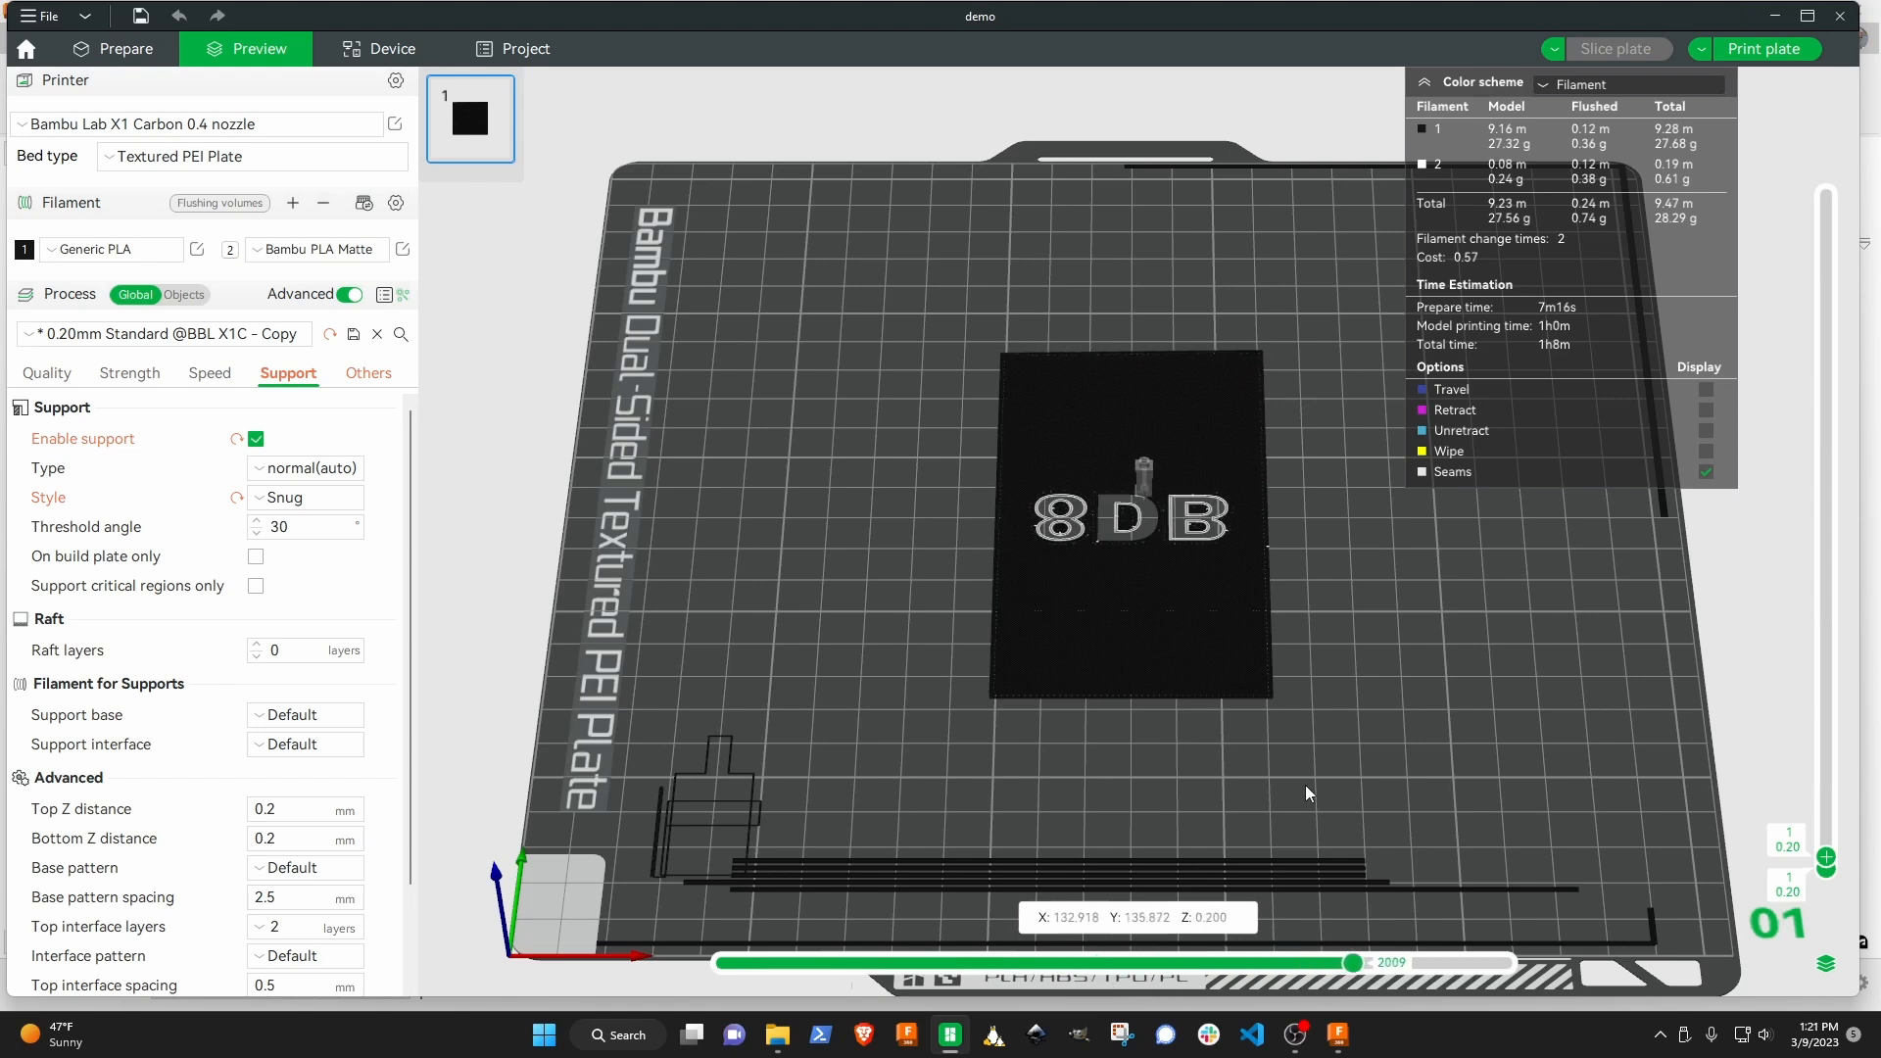
scroll(1225, 524, up, 5)
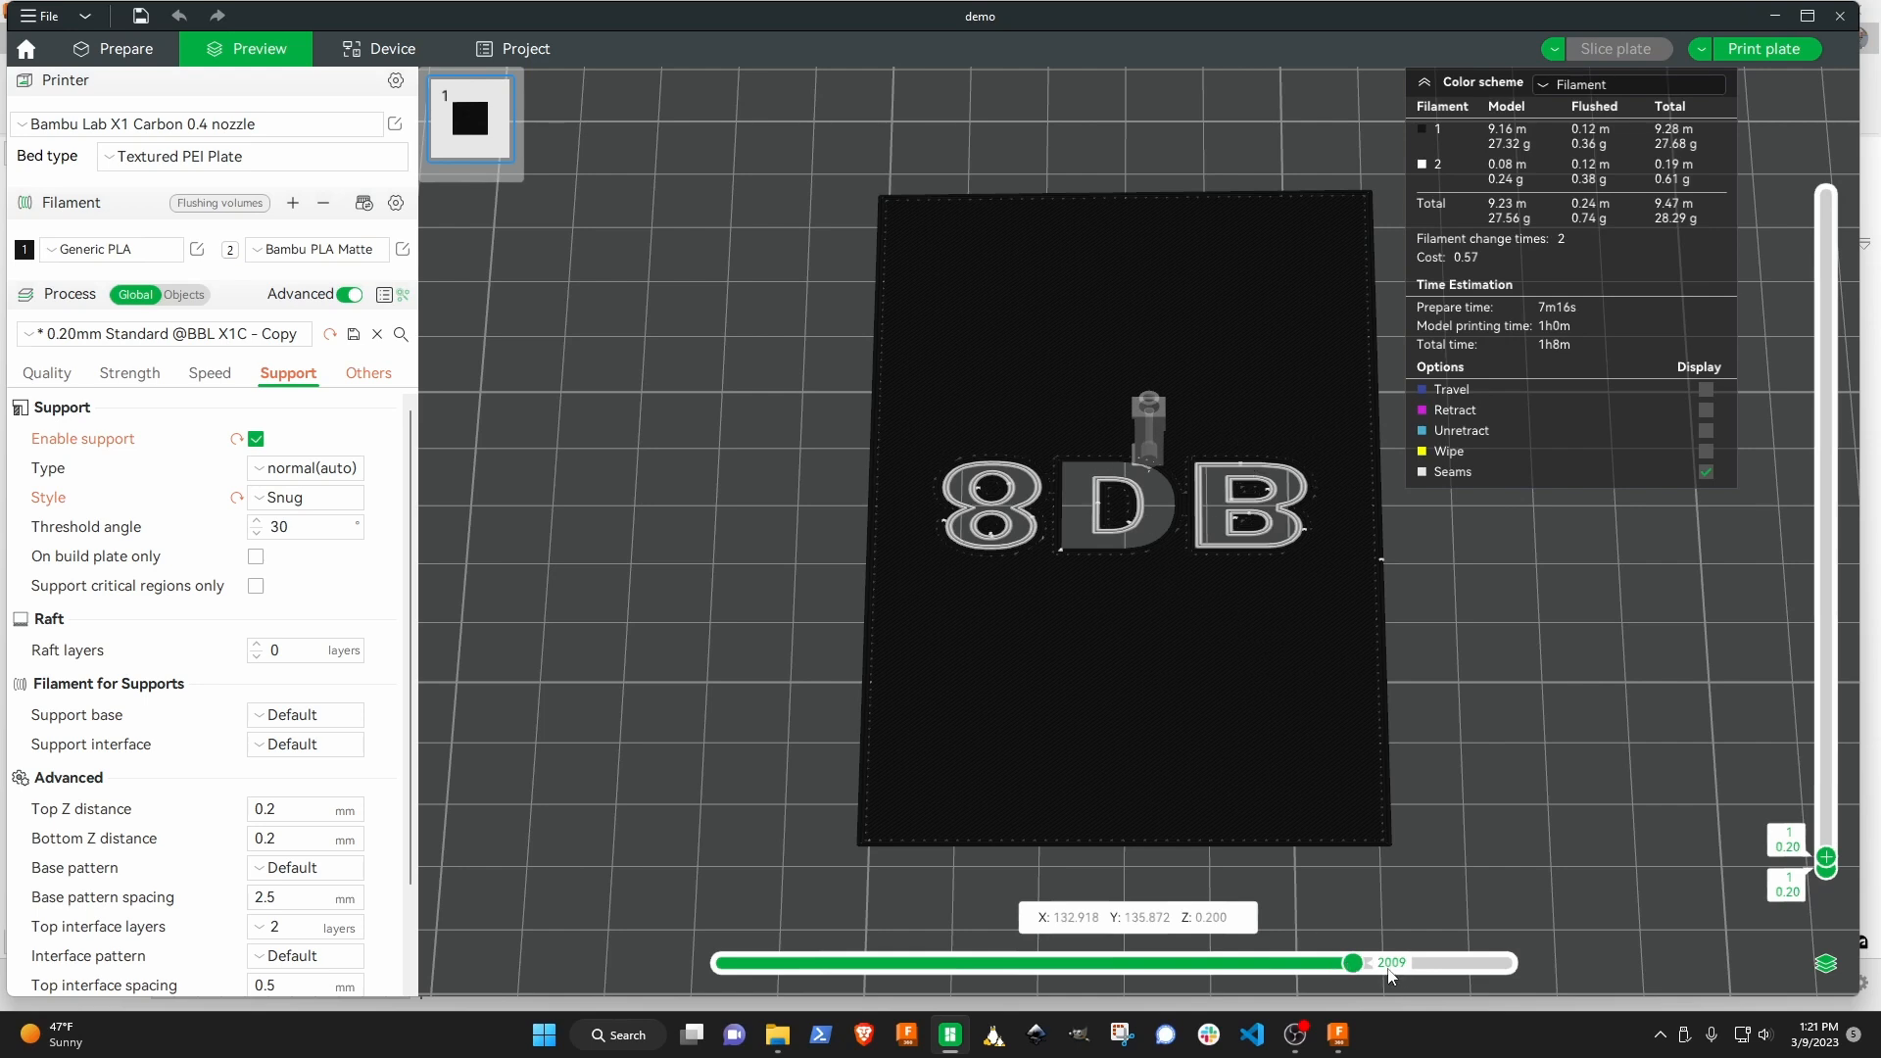
drag(1357, 970, 1530, 965)
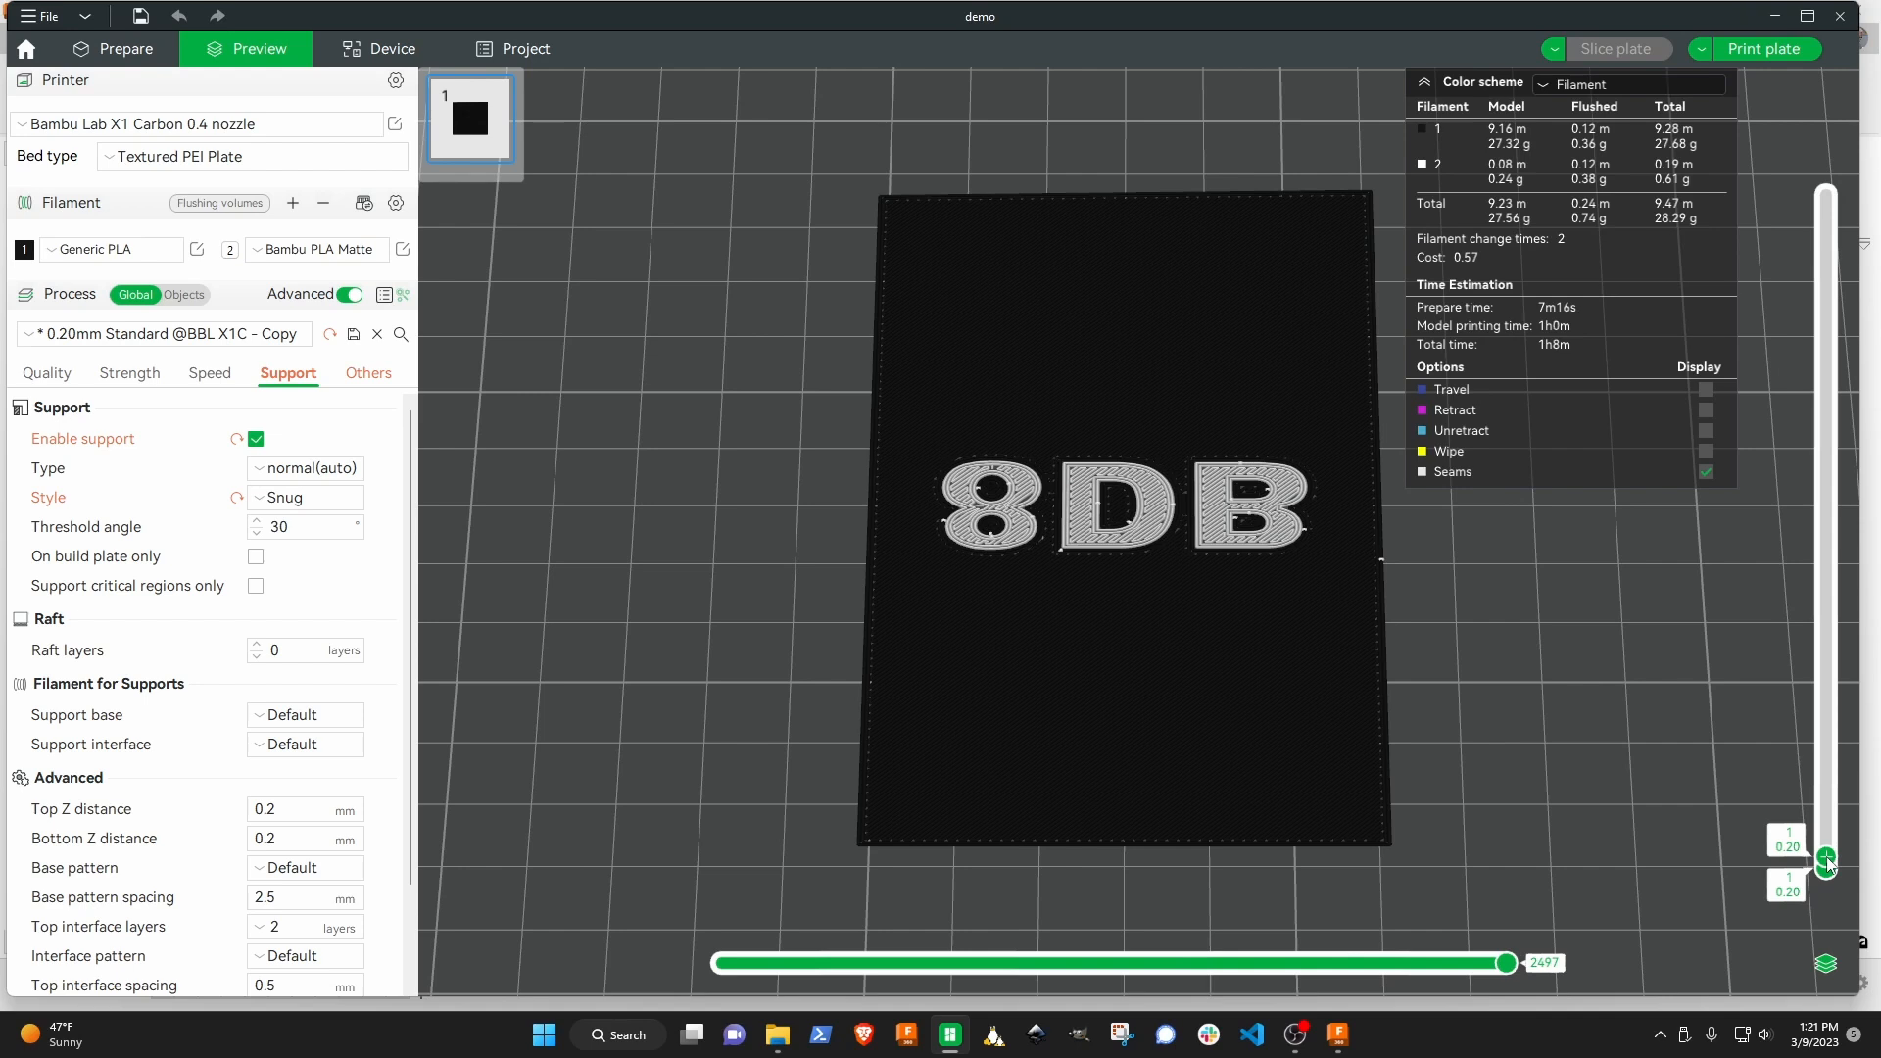
Examine the sliced layers above the first one, from layer 2 up to layer 17.
drag(1828, 863, 1828, 856)
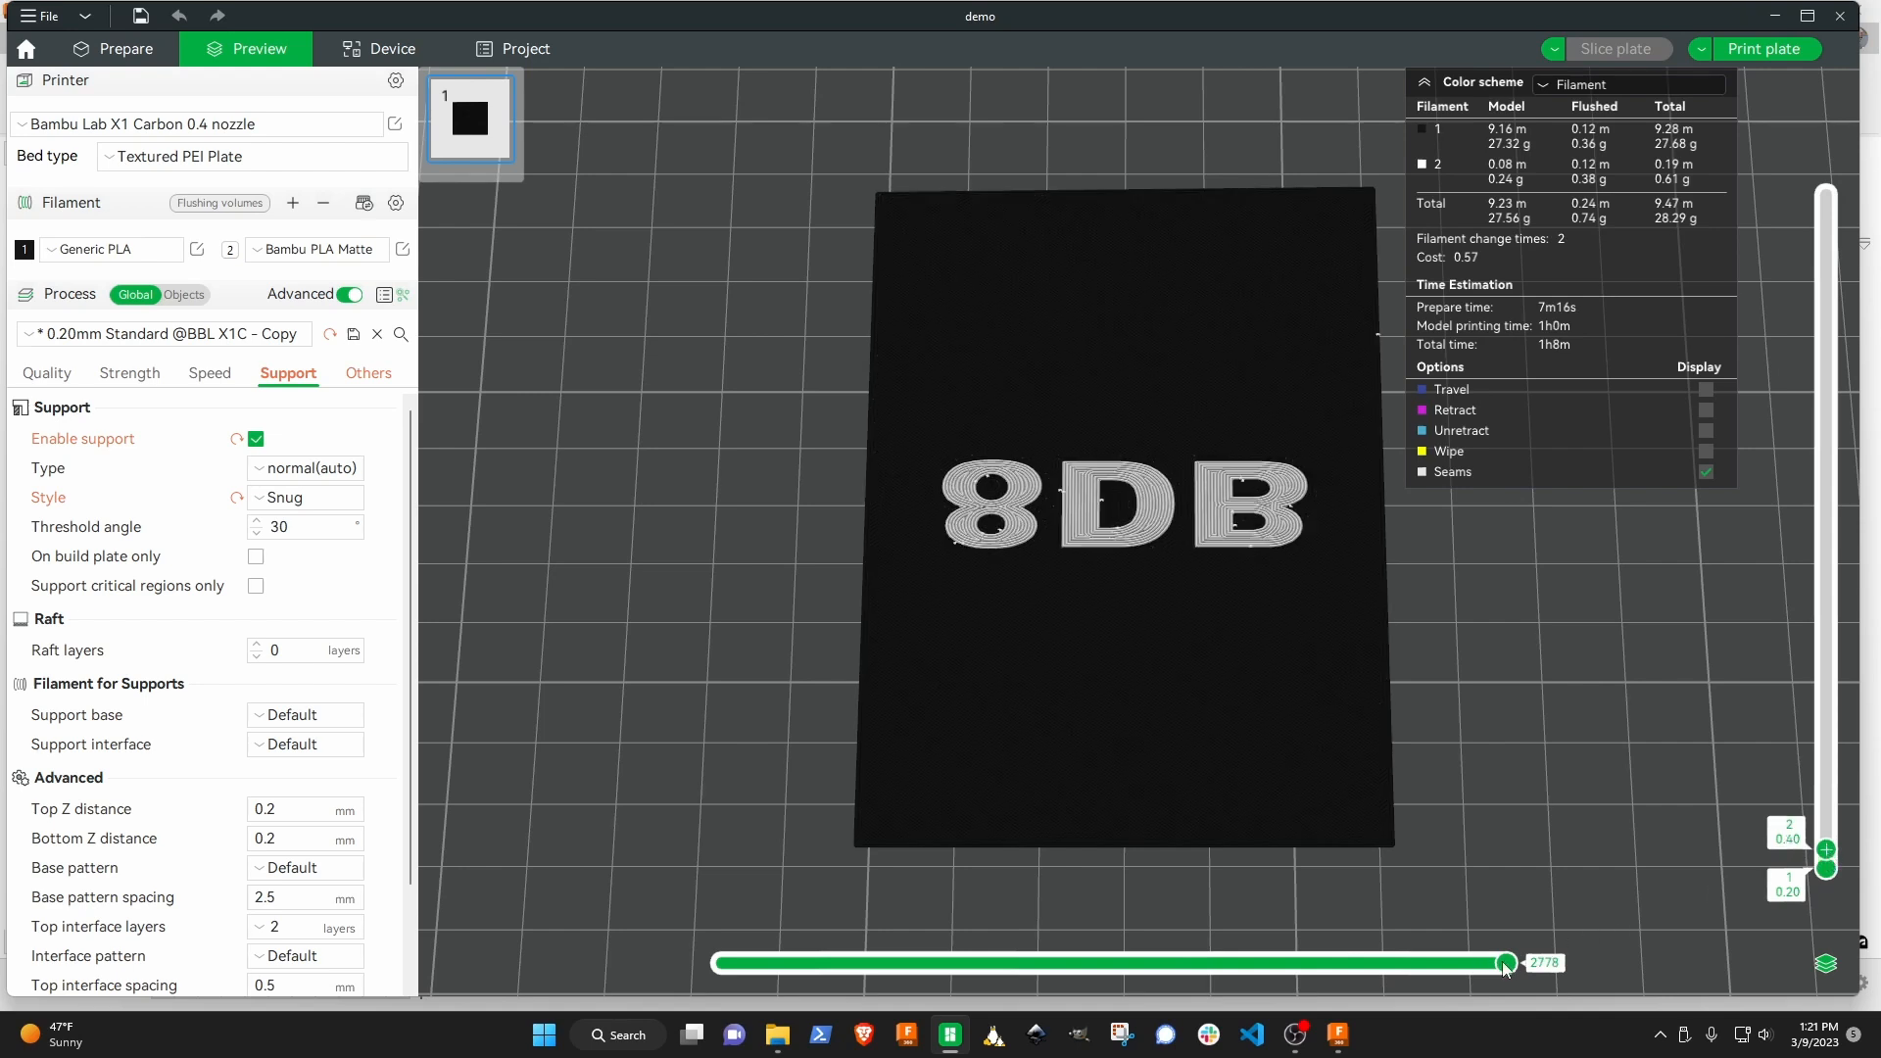
drag(1506, 968, 1601, 979)
drag(1828, 858, 1828, 843)
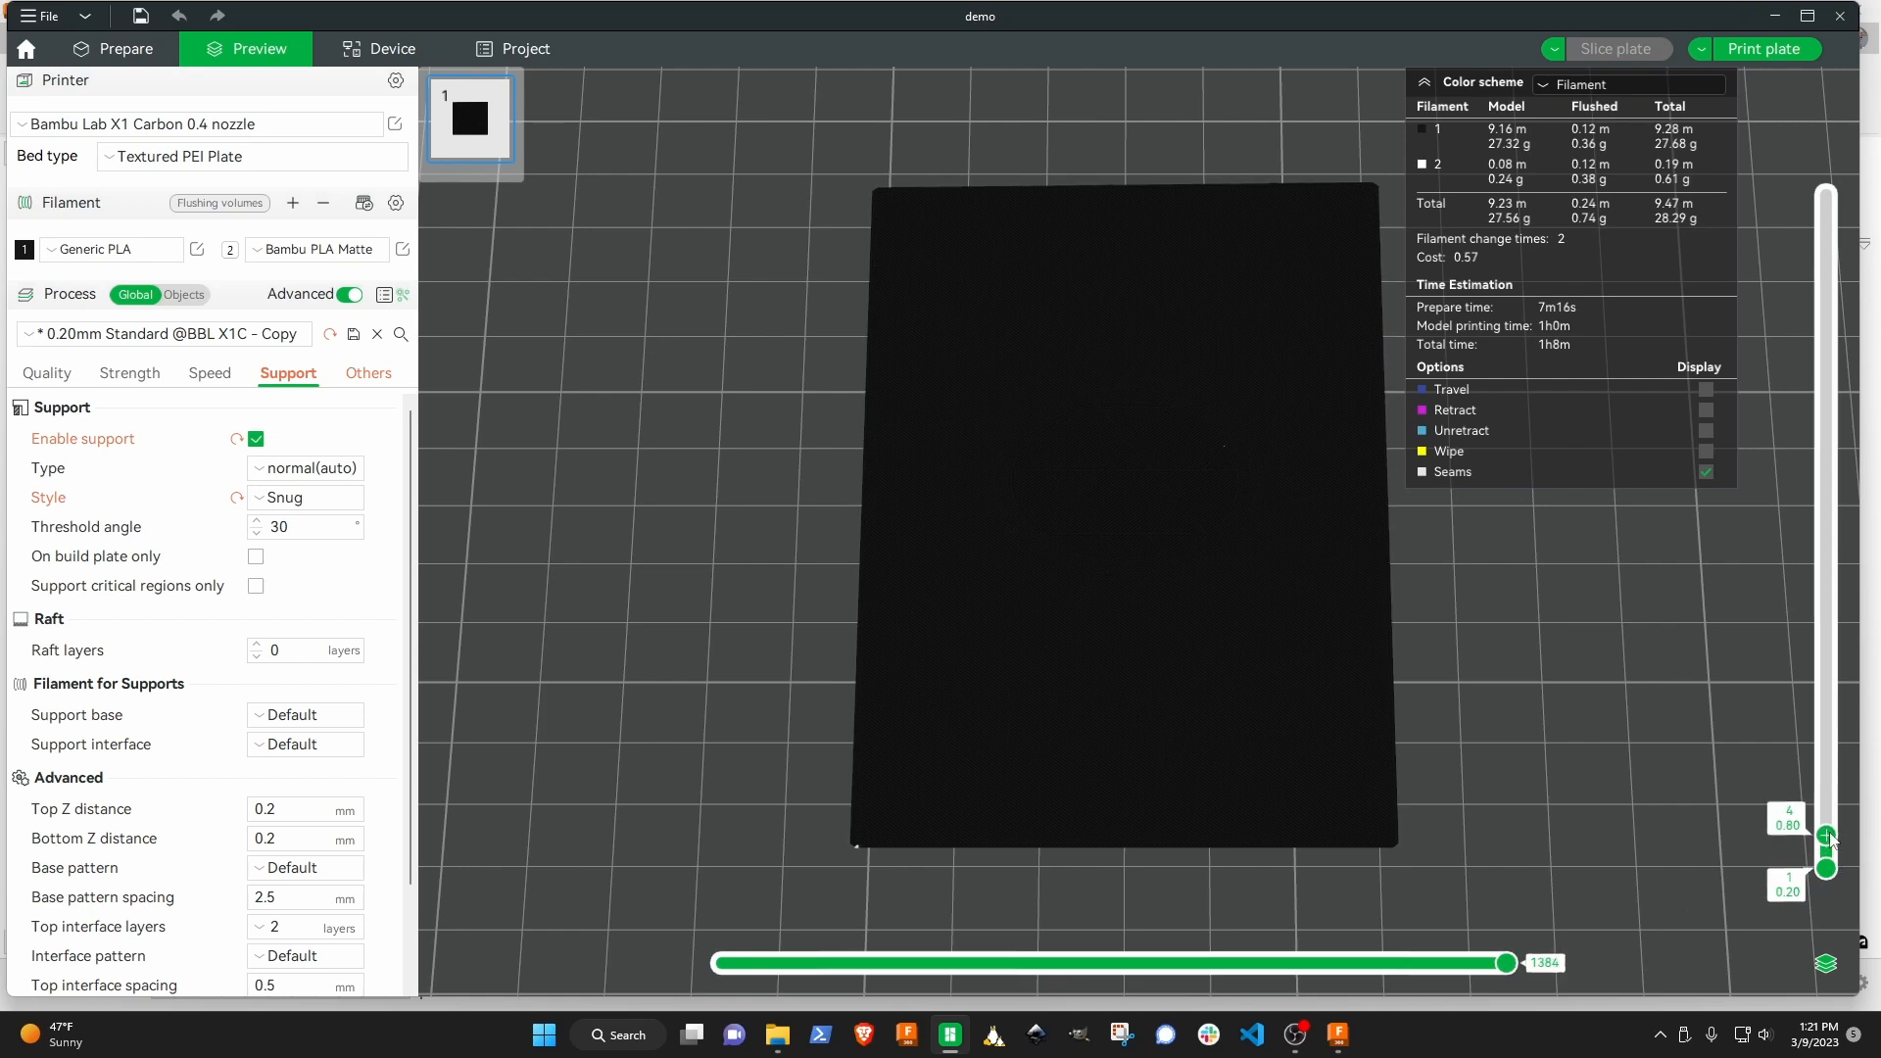
drag(1830, 839, 1829, 847)
drag(1512, 977, 1578, 941)
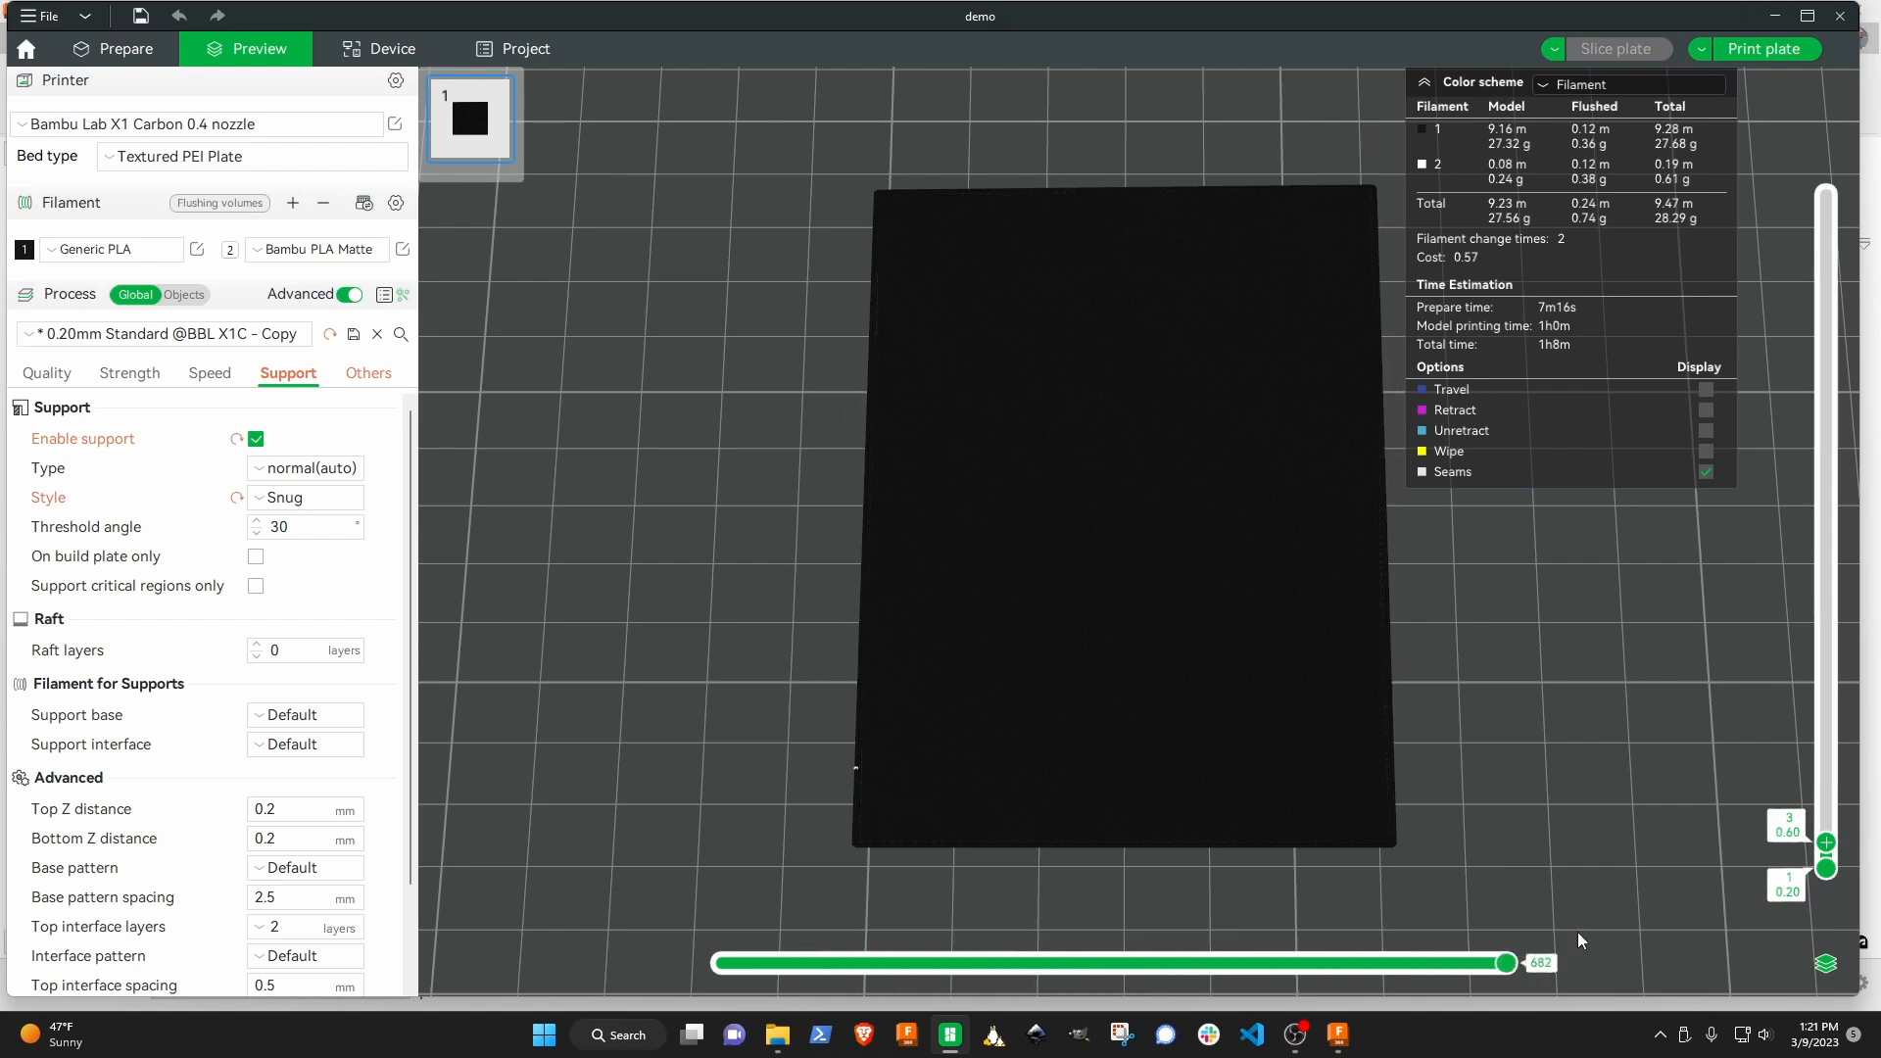
drag(1827, 845, 1826, 742)
mouse_move(1514, 973)
mouse_down()
mouse_move(842, 970)
mouse_move(1514, 939)
mouse_move(886, 973)
mouse_move(1405, 957)
mouse_move(1614, 874)
mouse_up()
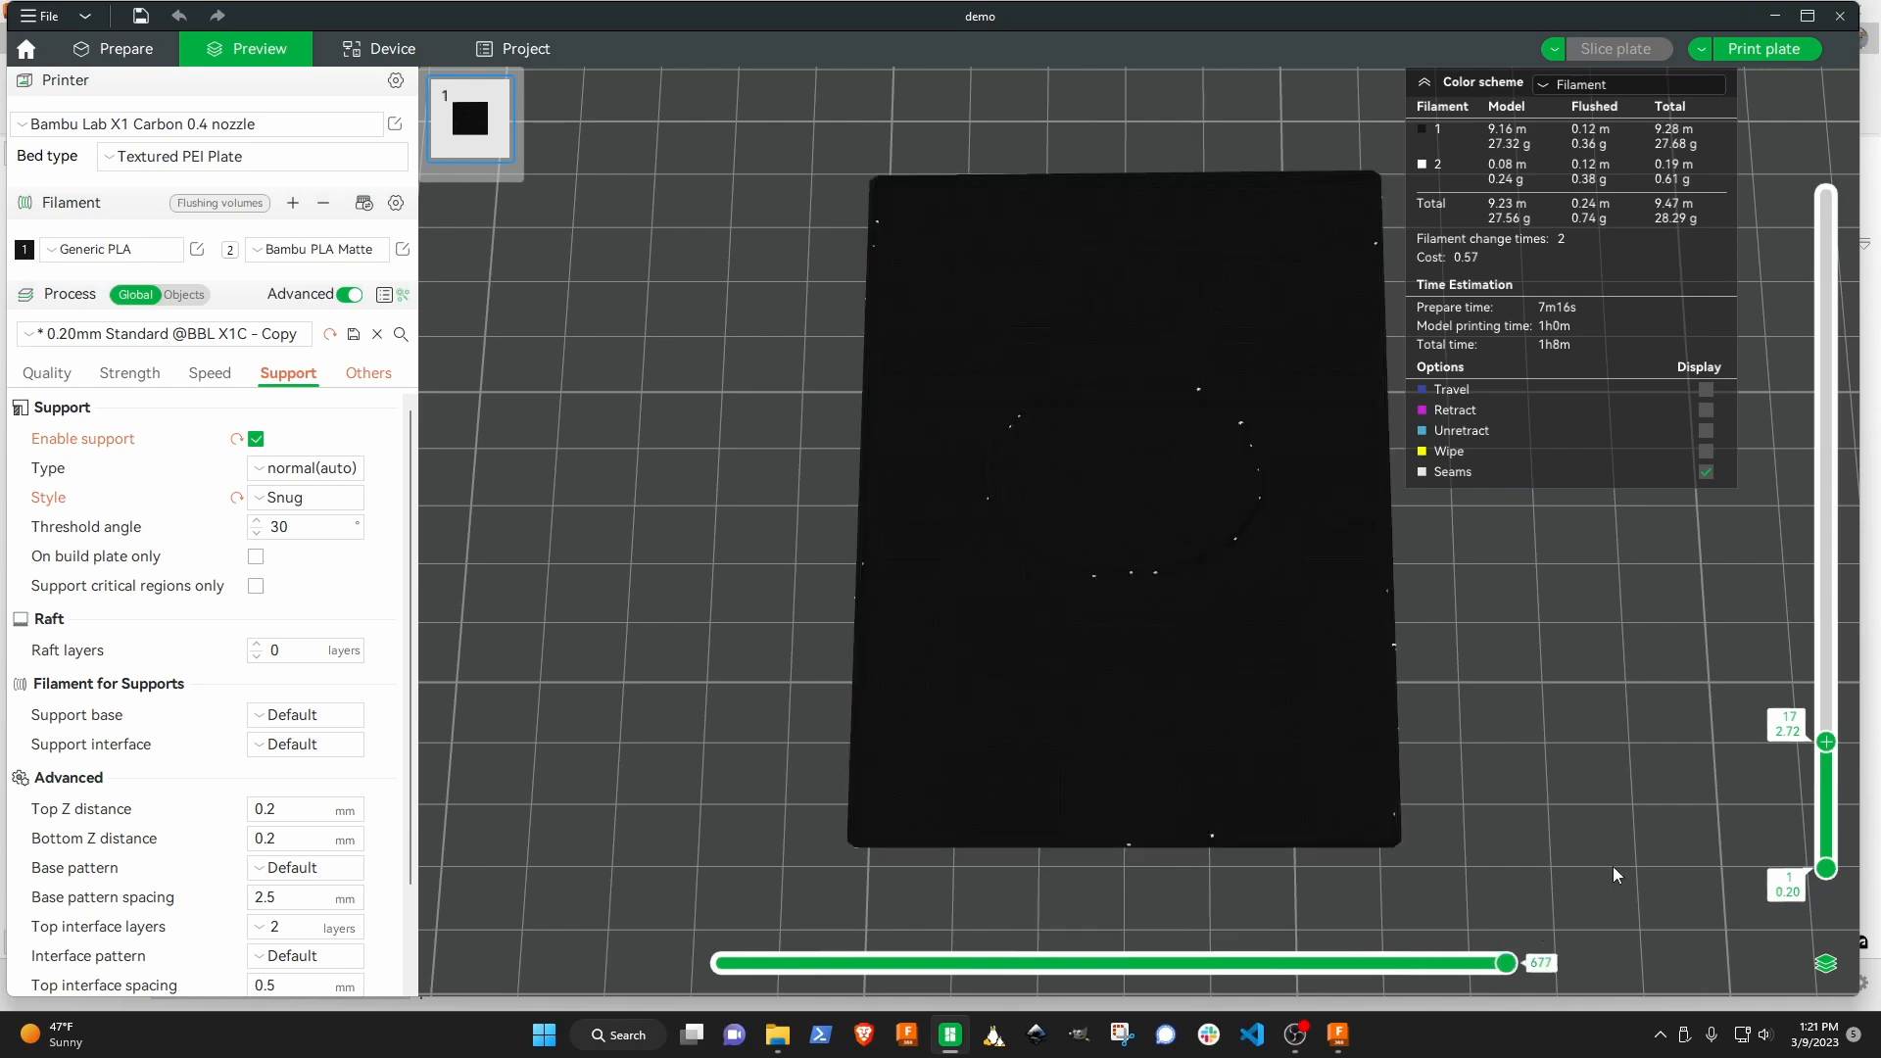
Examine the full sliced jig up to layer 93, with the top layer's toolpath partly played back.
drag(1828, 744, 1830, 161)
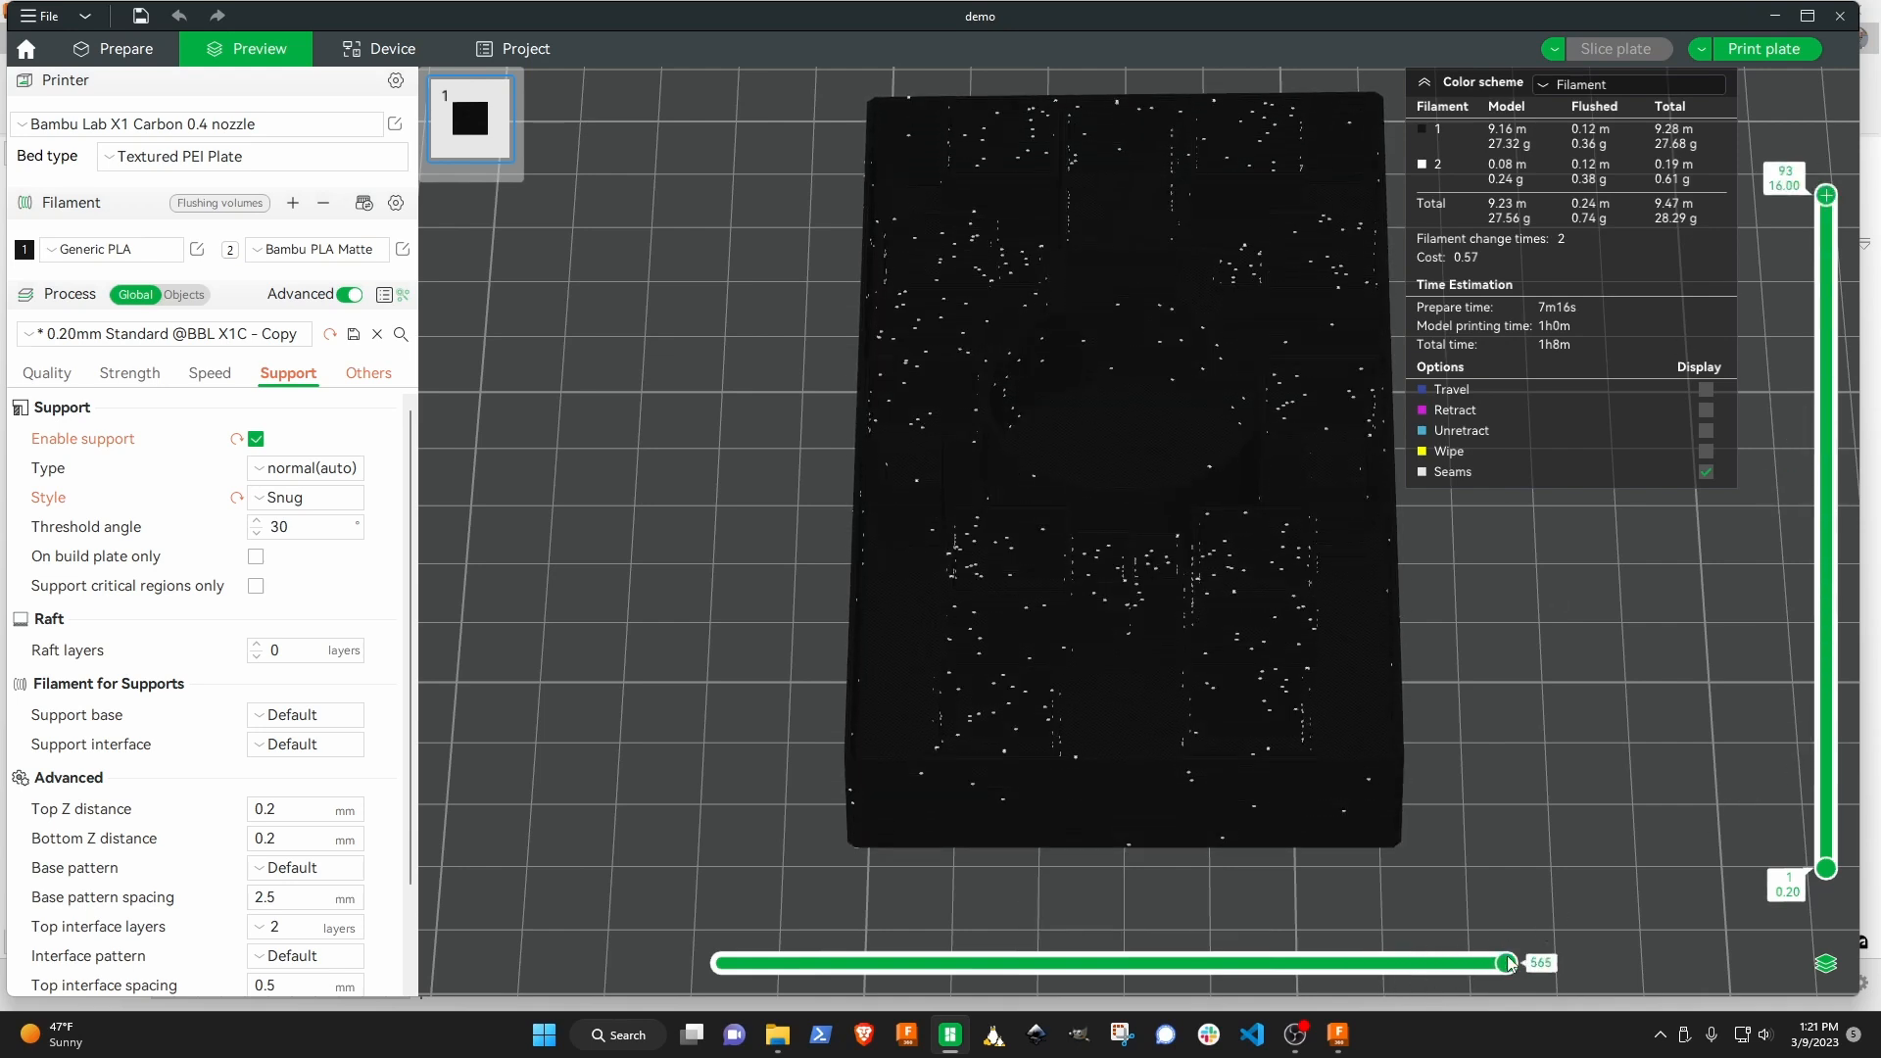
mouse_move(1504, 966)
mouse_down()
mouse_move(762, 955)
mouse_move(1175, 955)
mouse_up()
mouse_move(1362, 799)
mouse_down()
mouse_move(1220, 755)
mouse_move(1236, 797)
mouse_move(1337, 799)
mouse_up()
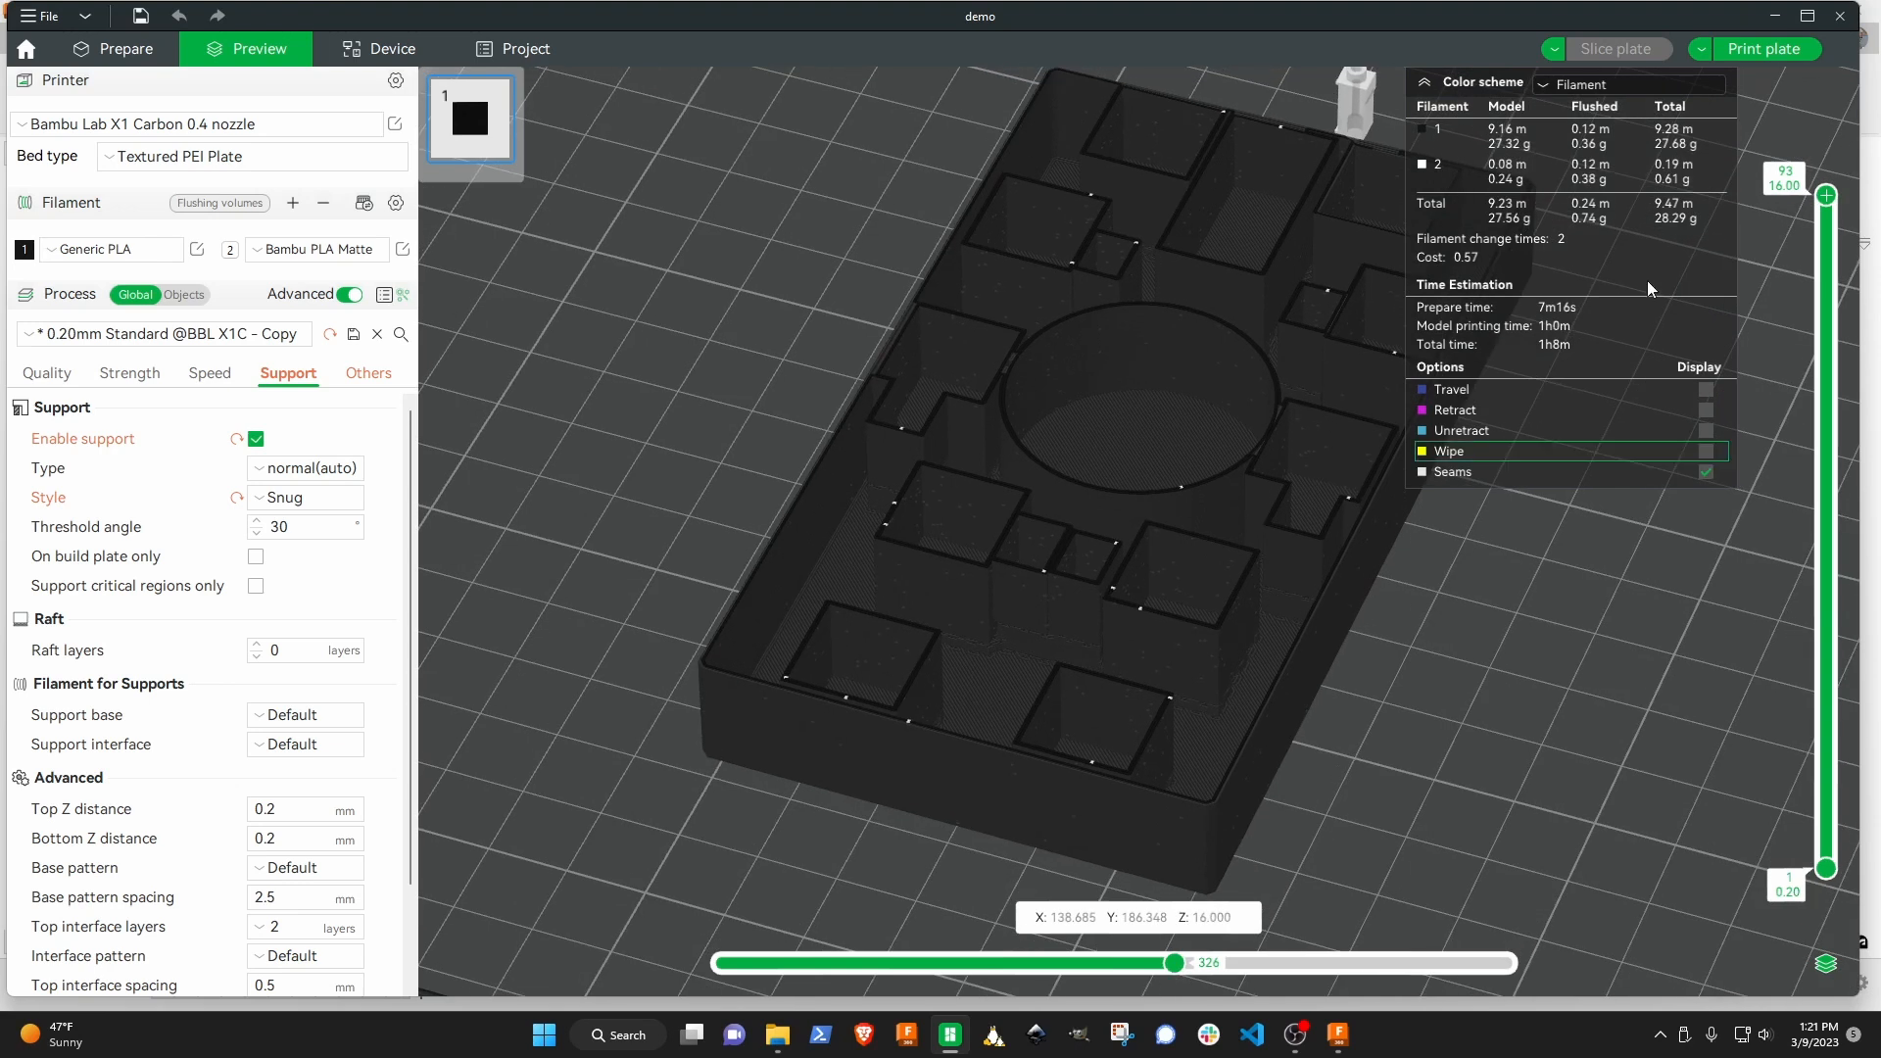
click(1754, 49)
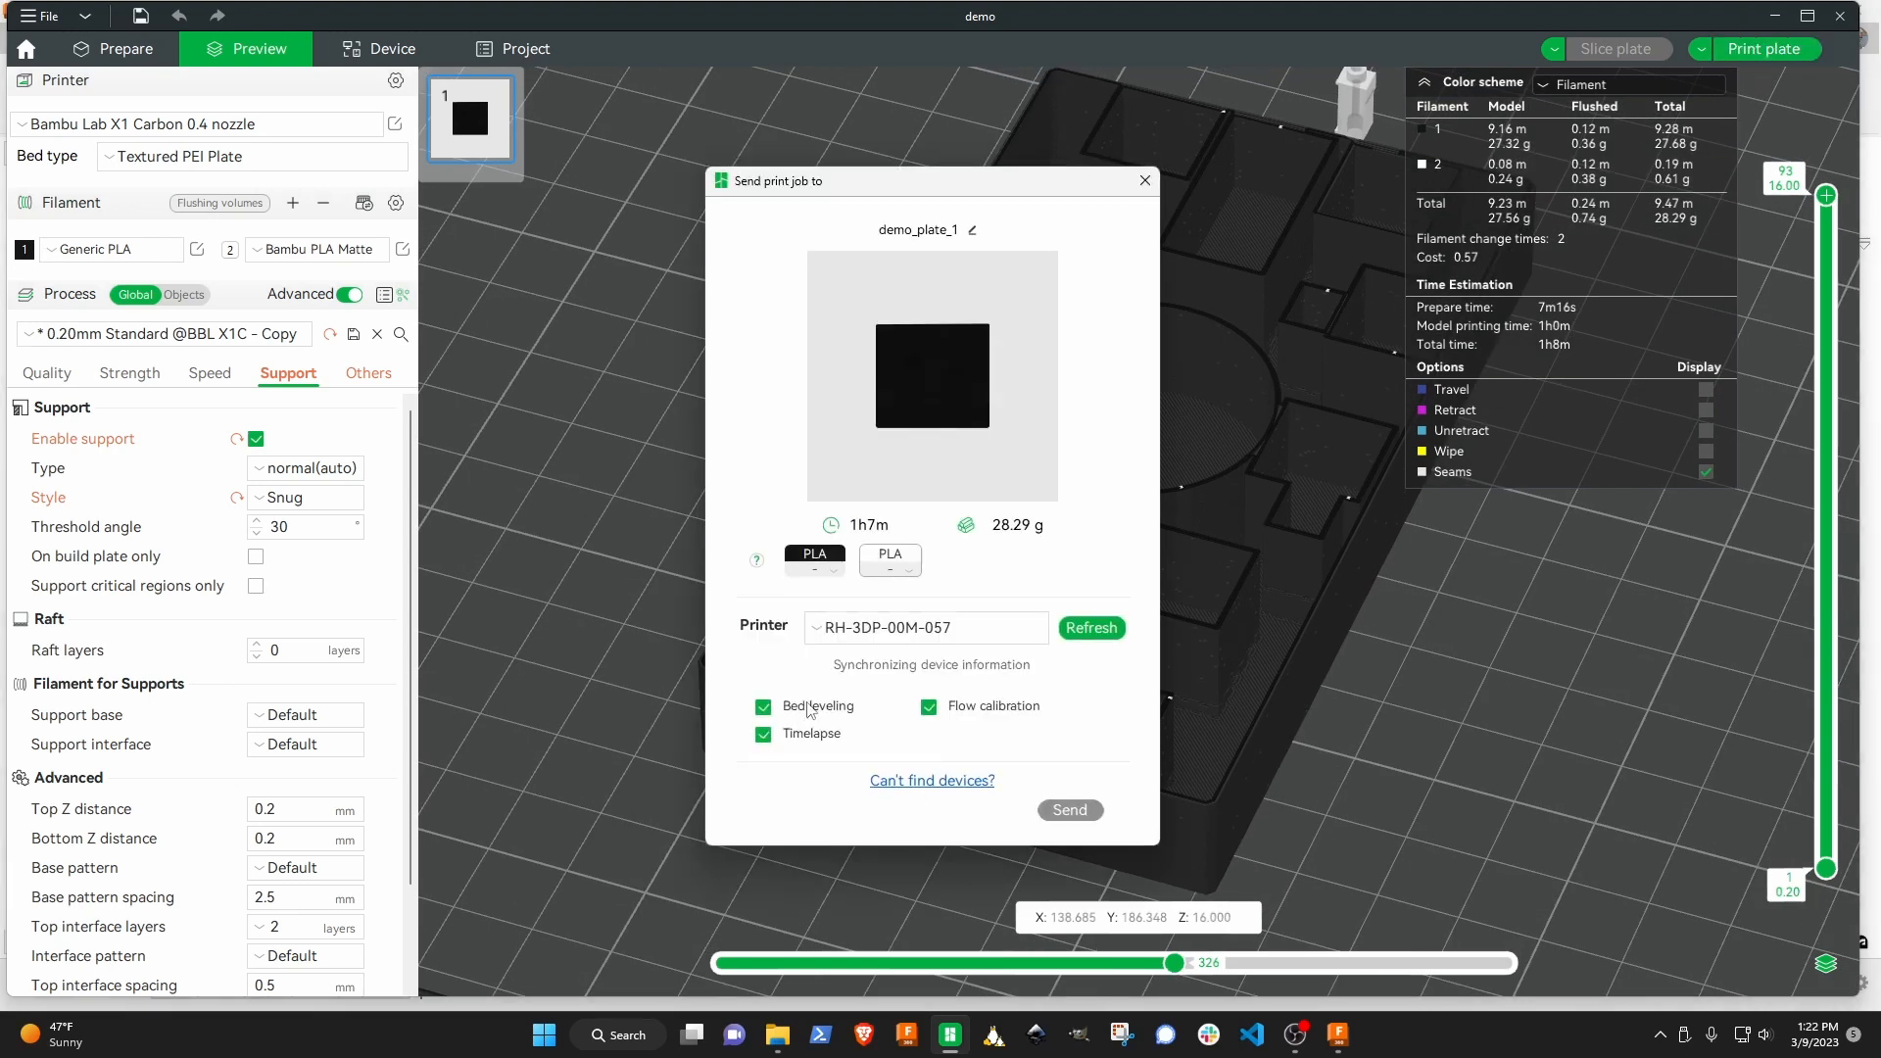
click(815, 568)
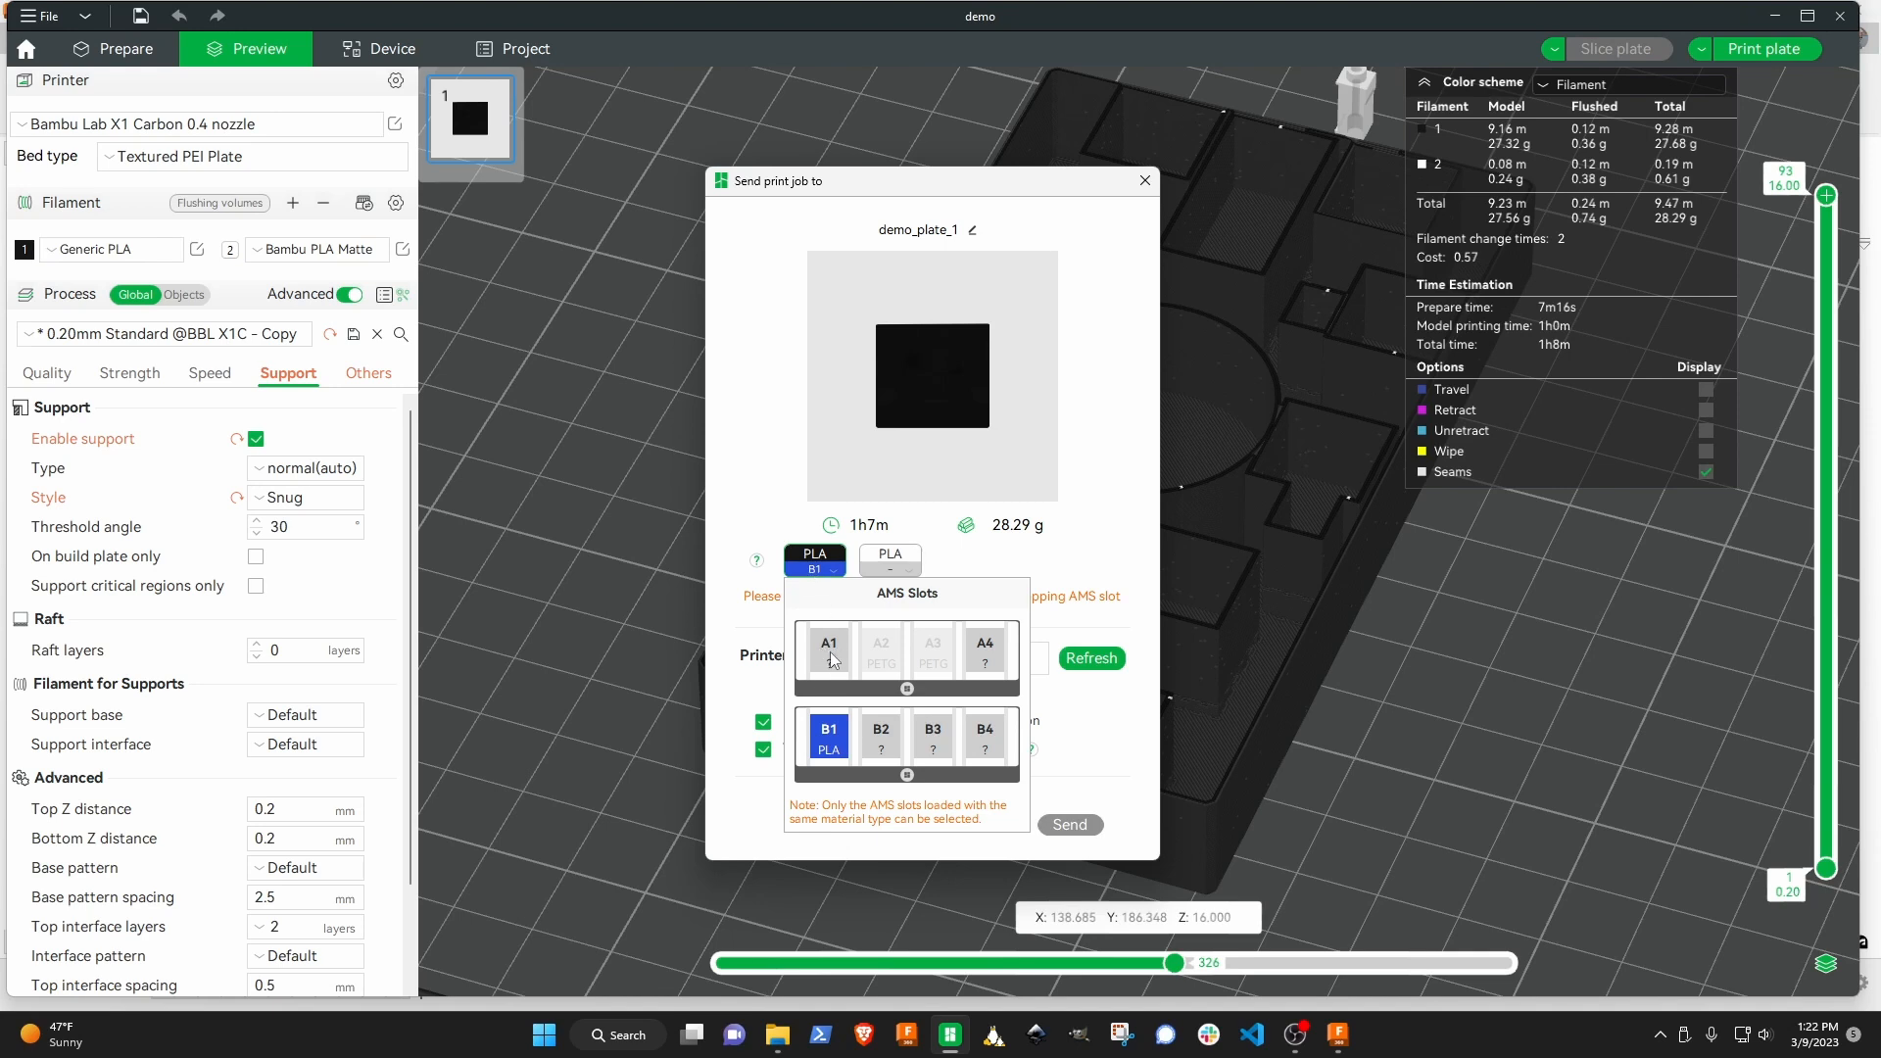
key(Escape)
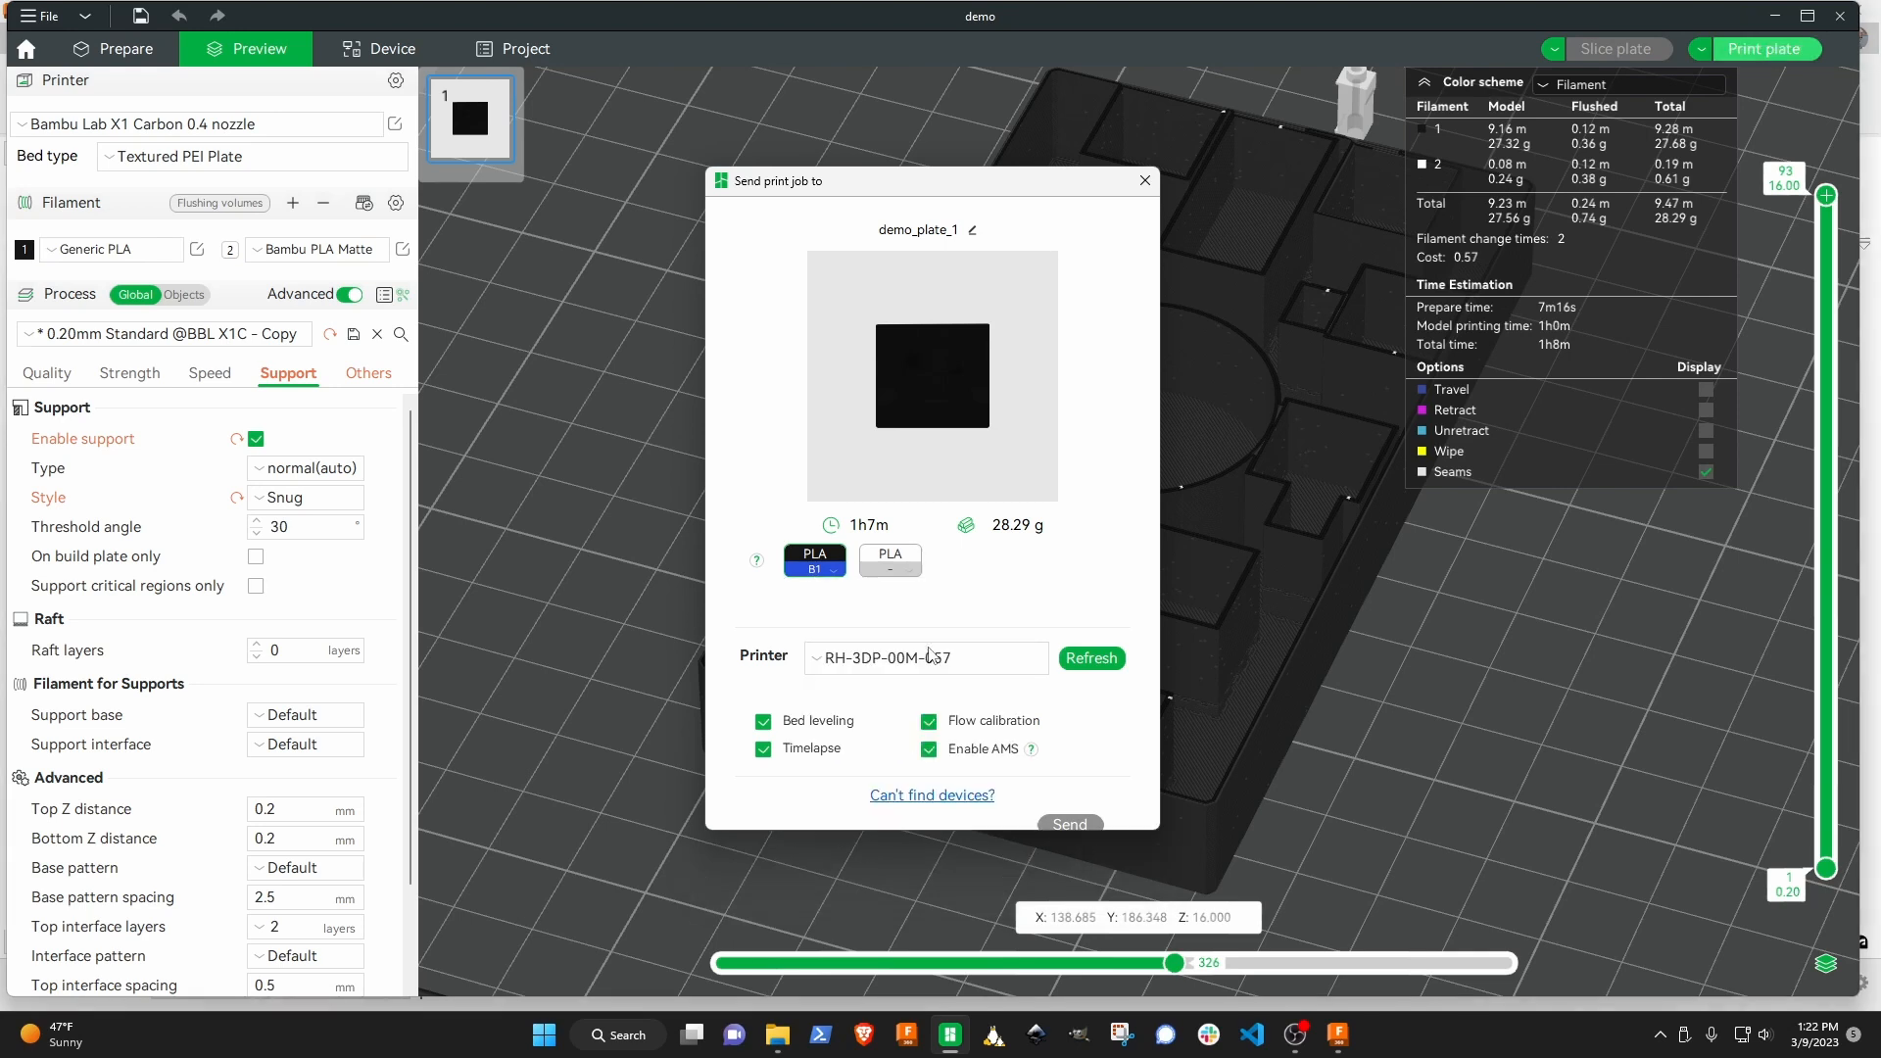
Switch the active printer to CH-3DP-00M-593.
click(390, 49)
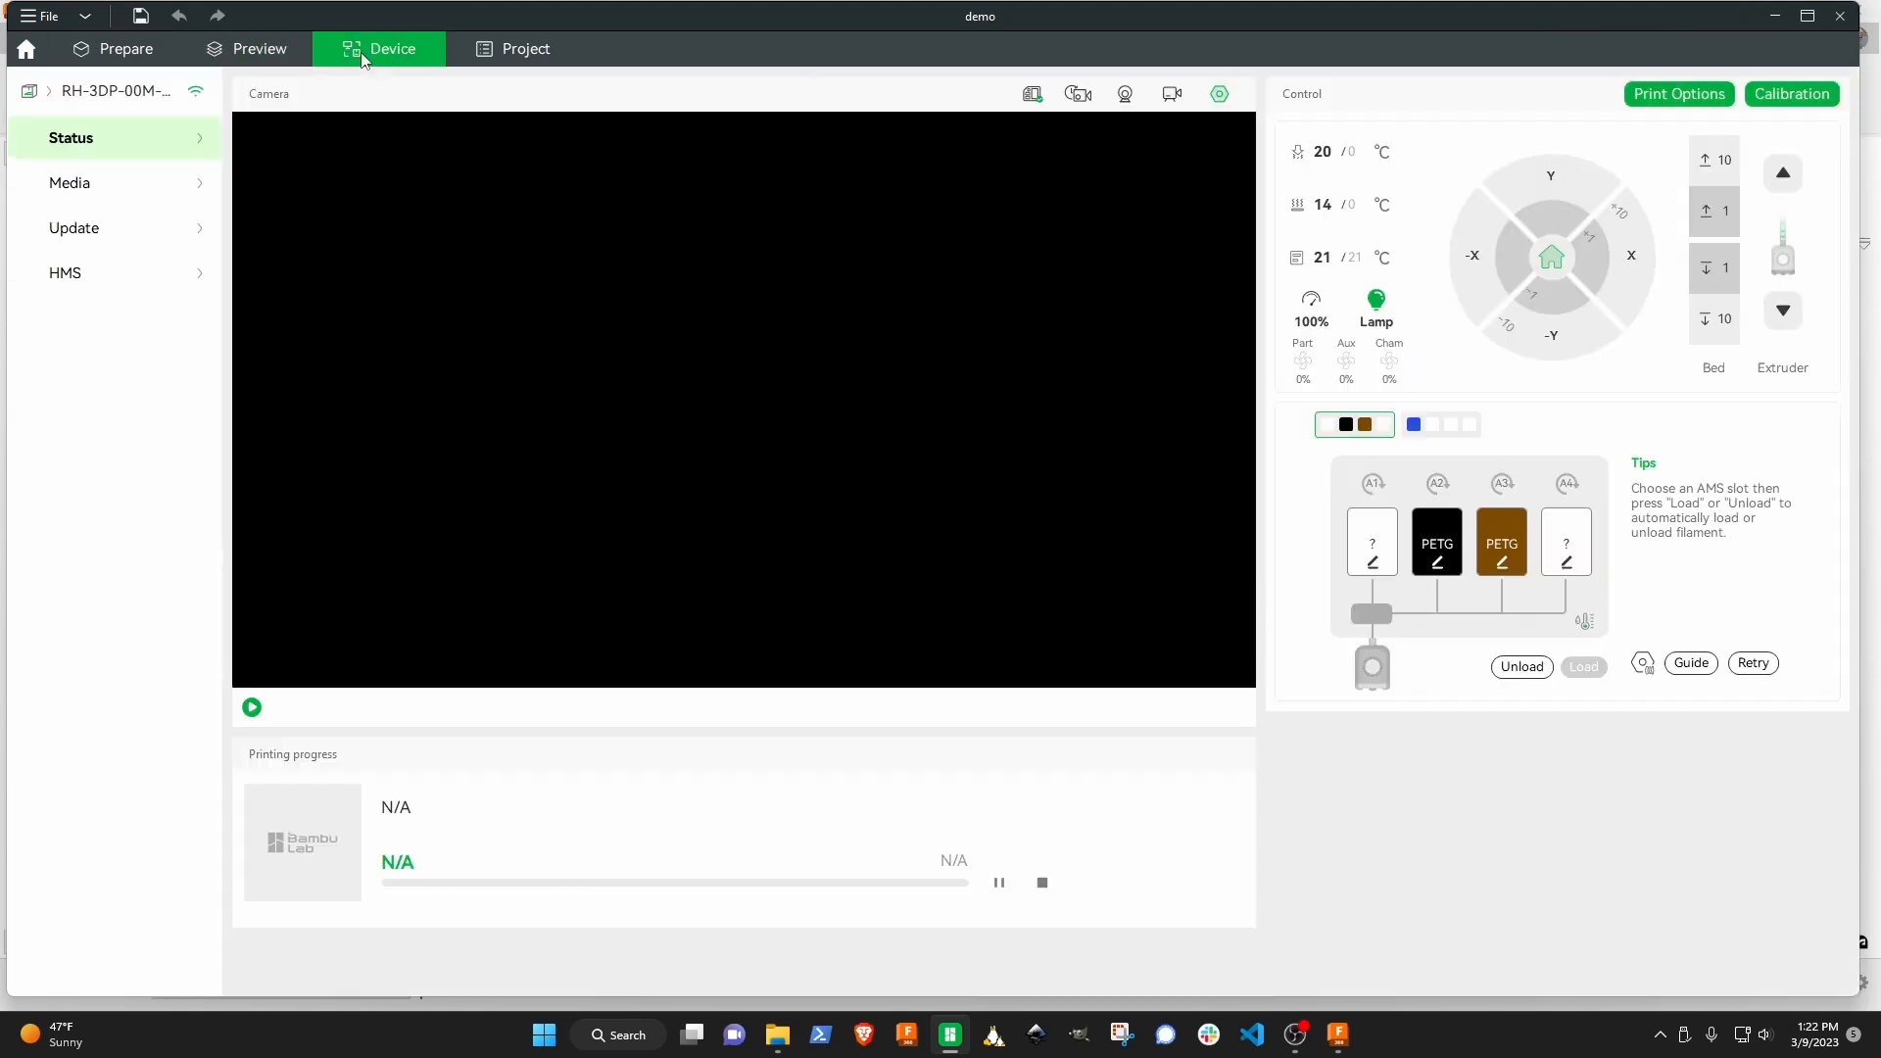
click(118, 91)
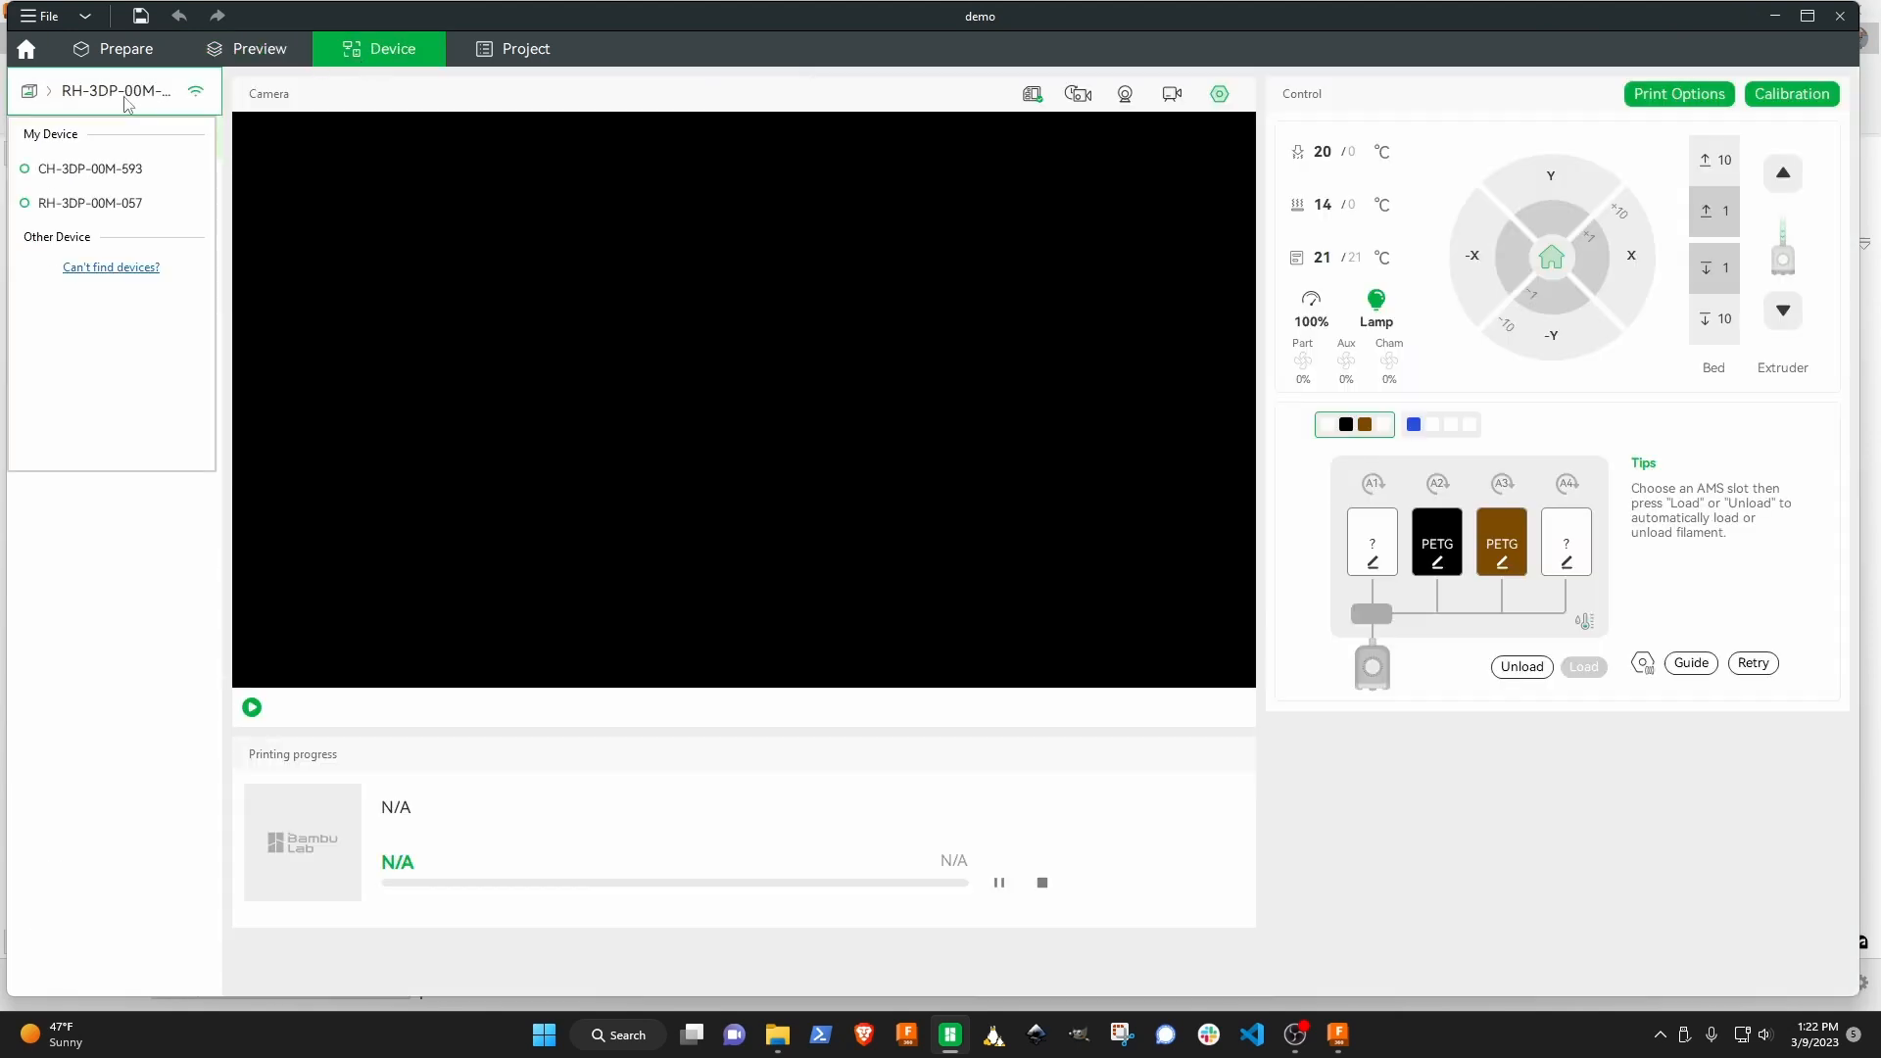
click(86, 168)
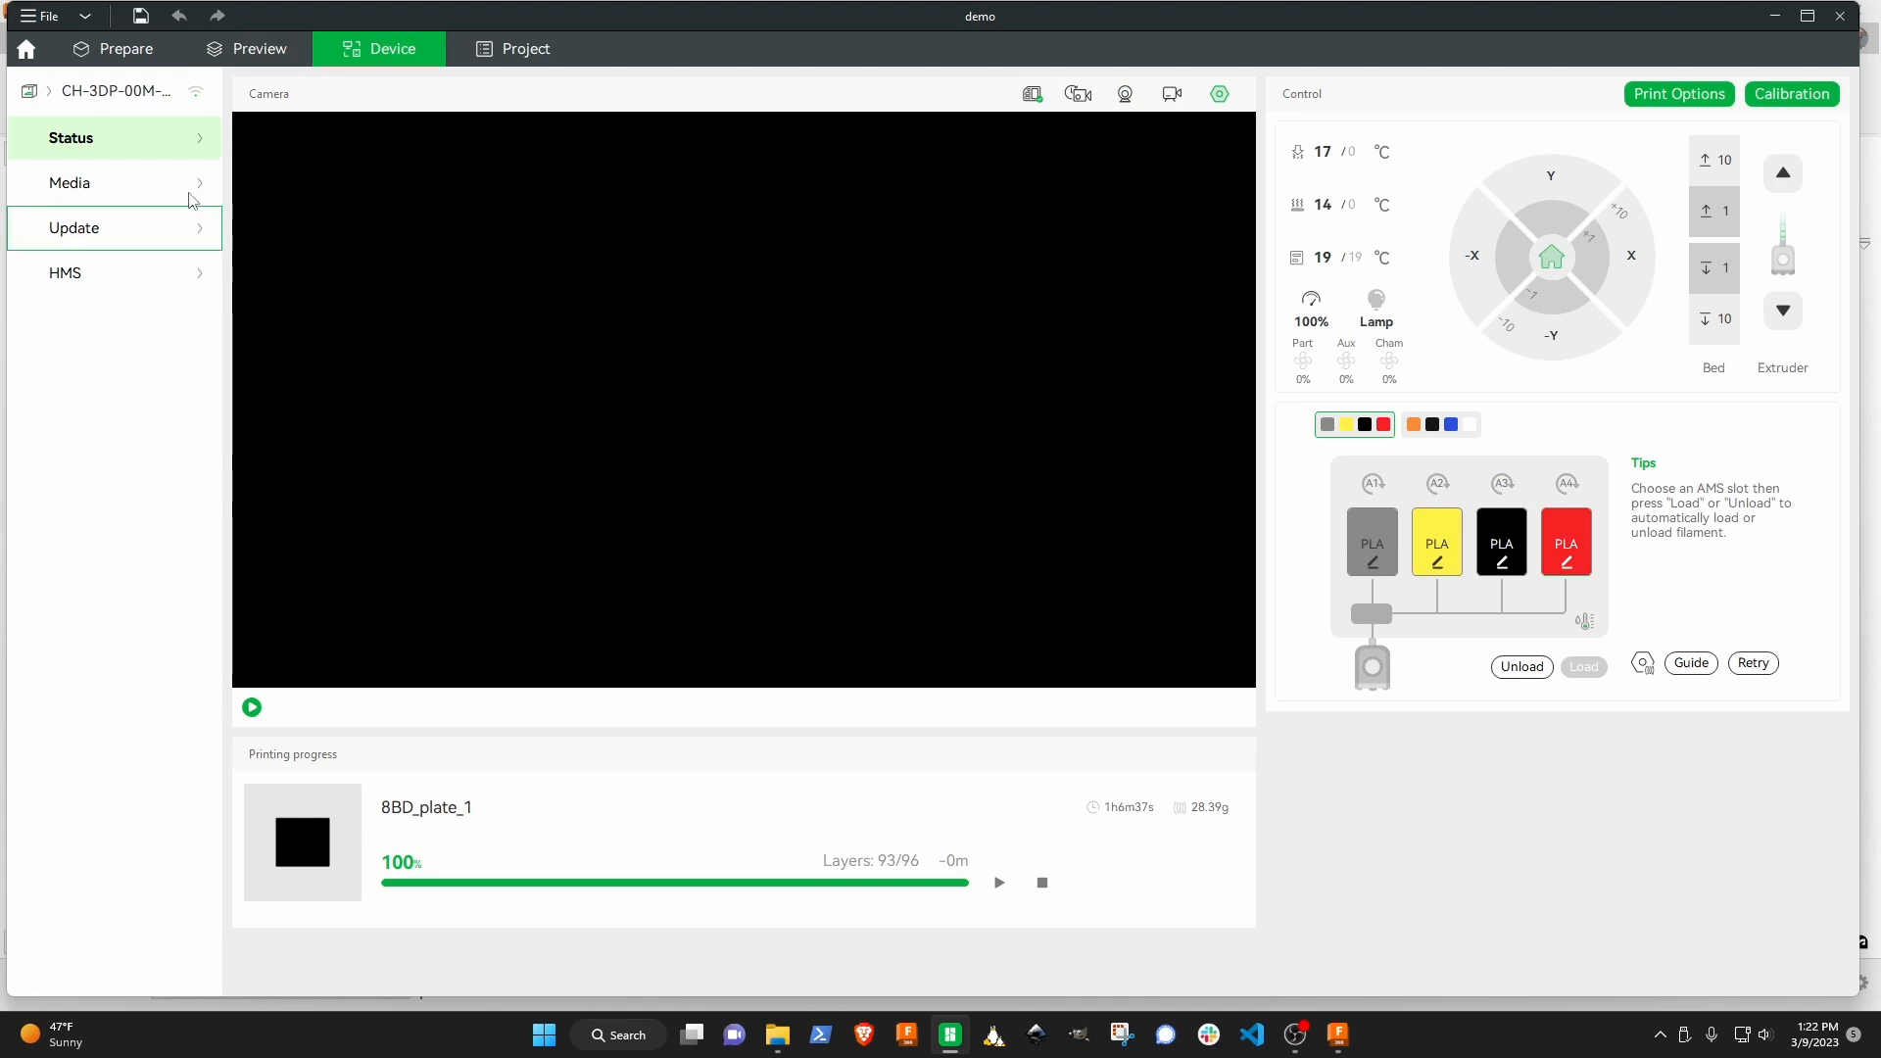
Set up a print job for the sliced plate and map the black PLA filament to AMS slot A3.
click(247, 49)
click(1763, 48)
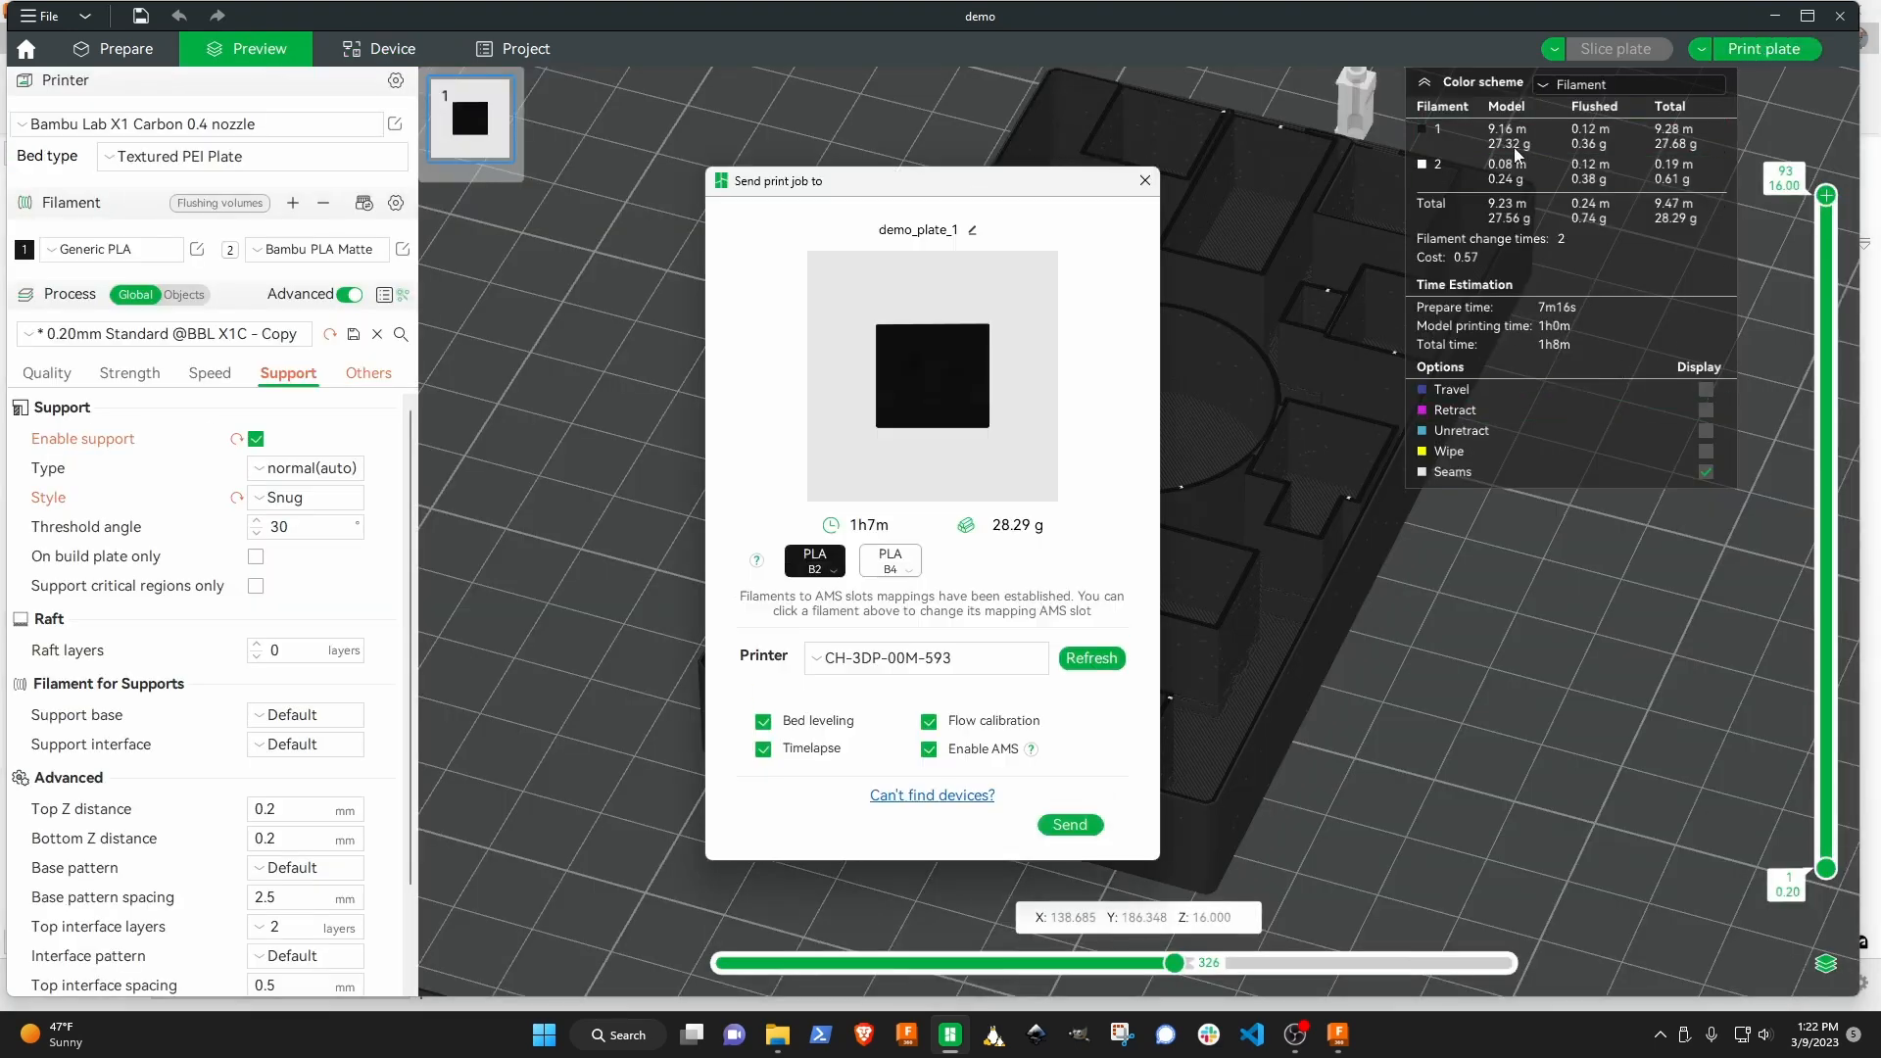
click(816, 563)
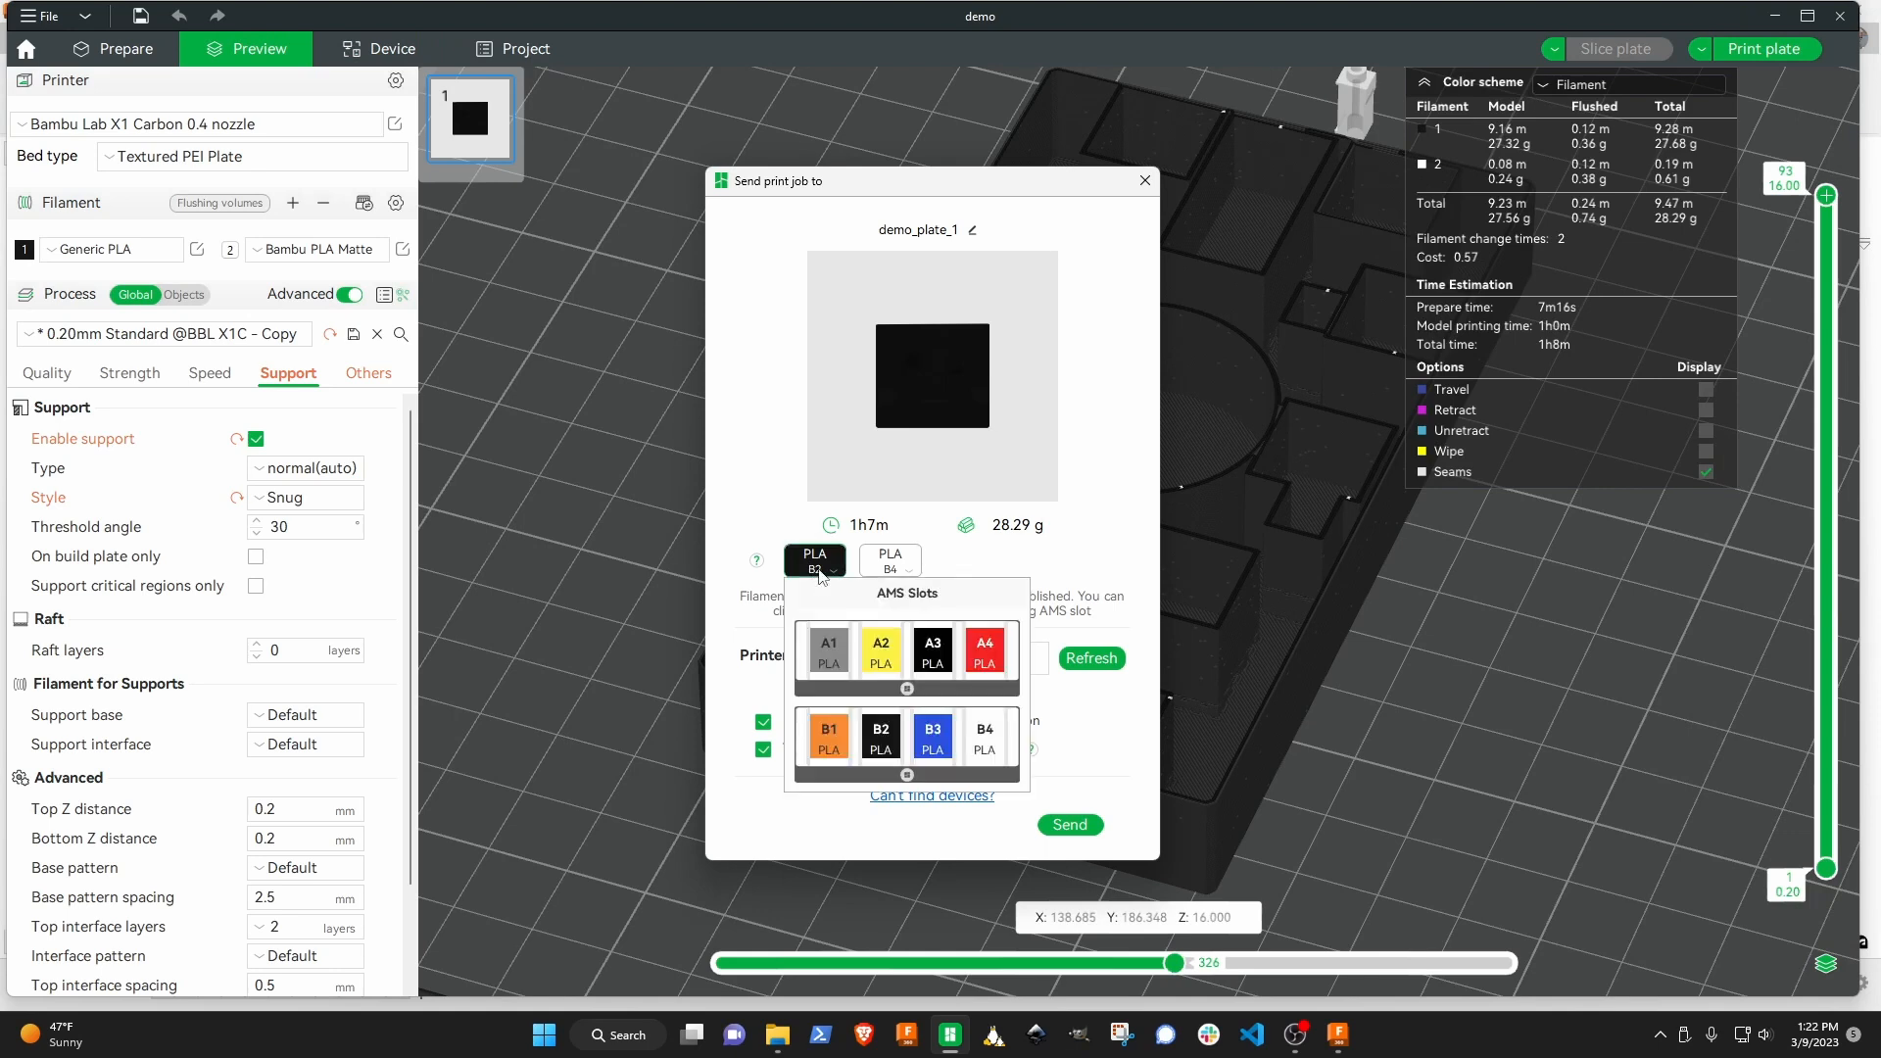
click(933, 656)
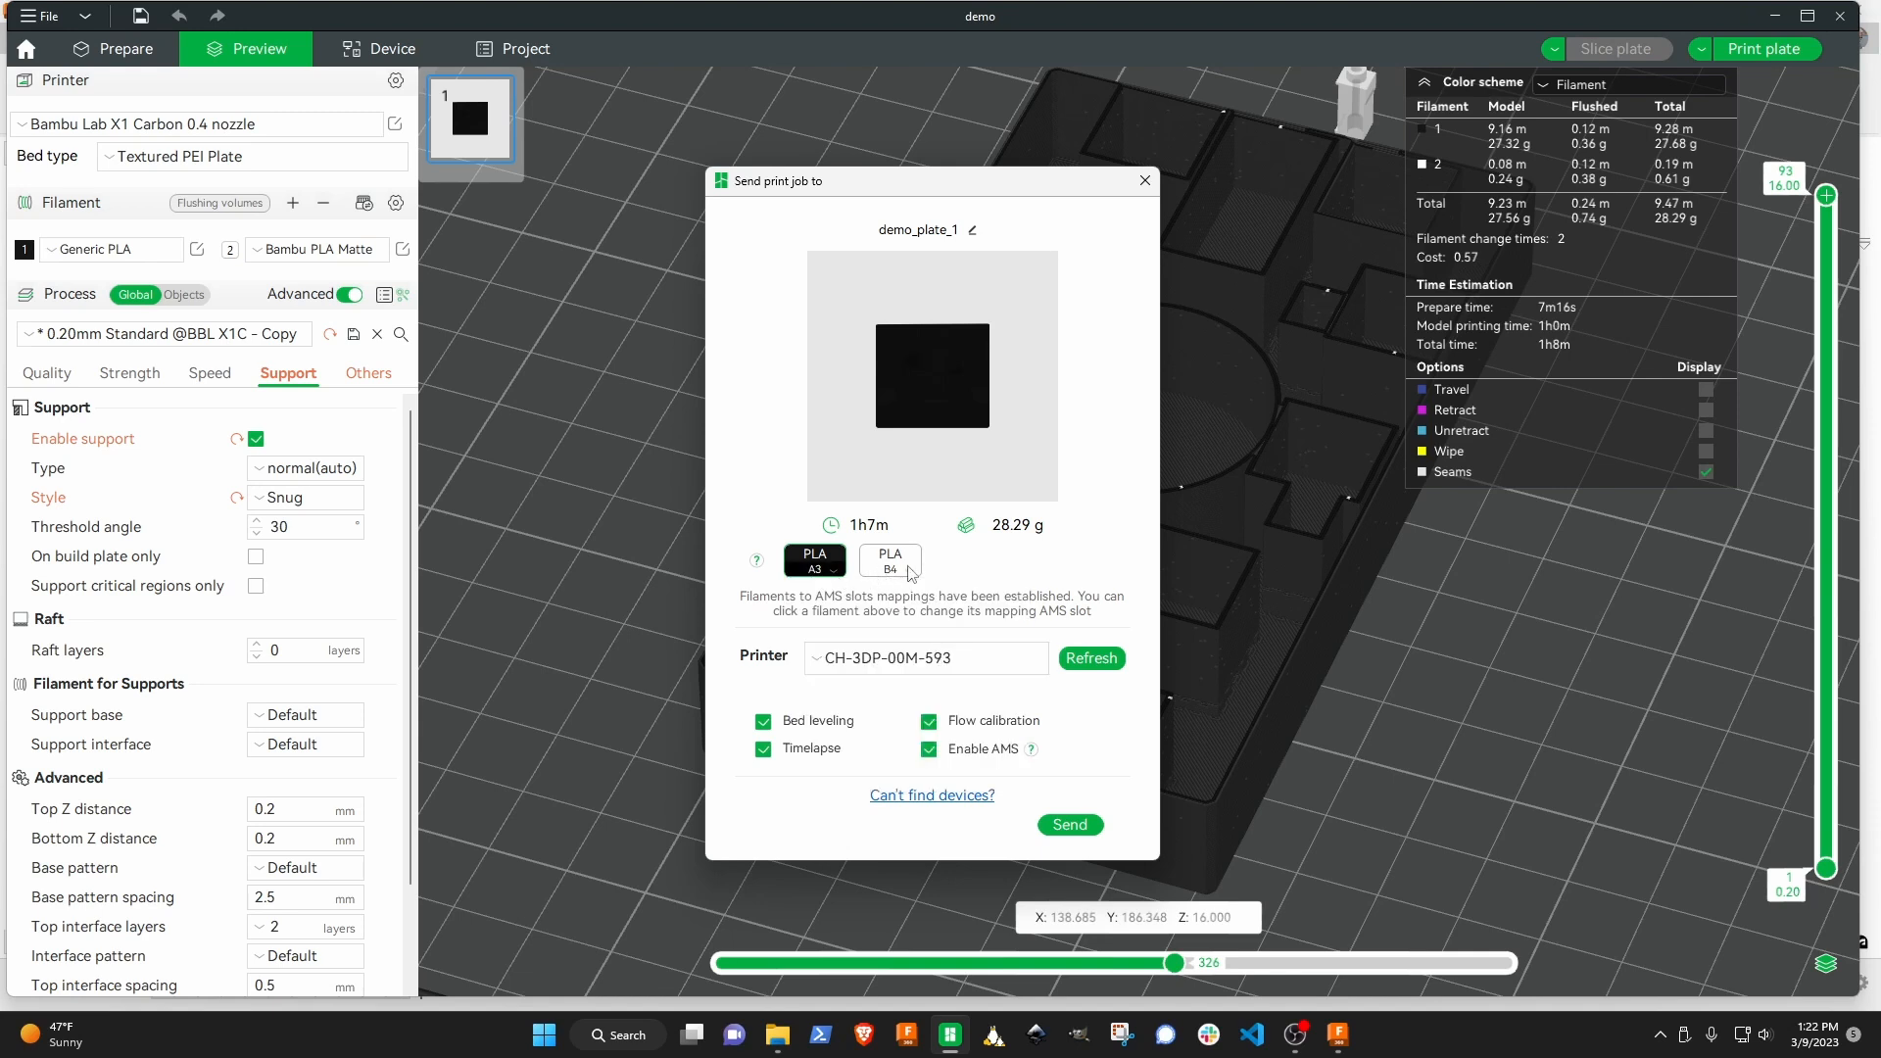
Send the print job with bed leveling and flow calibration turned off, and start the printer's live camera view.
click(819, 725)
click(995, 723)
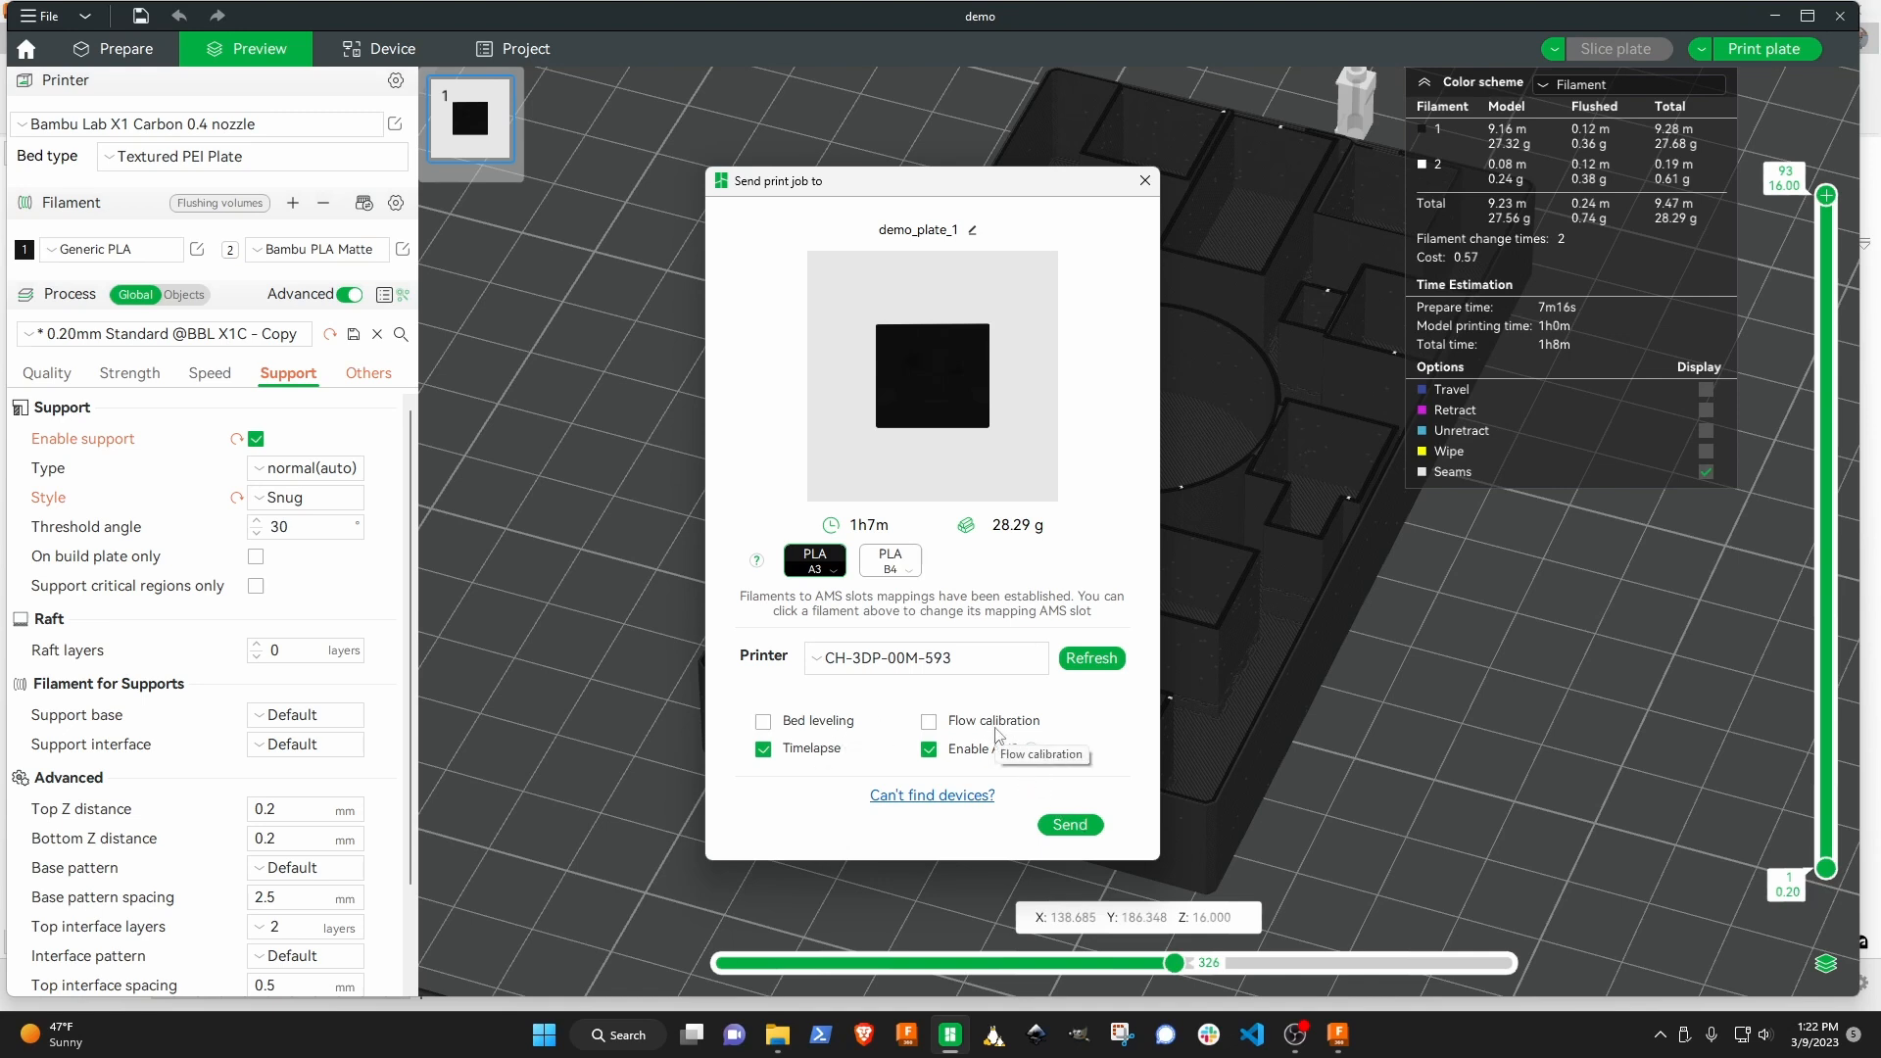
click(1070, 824)
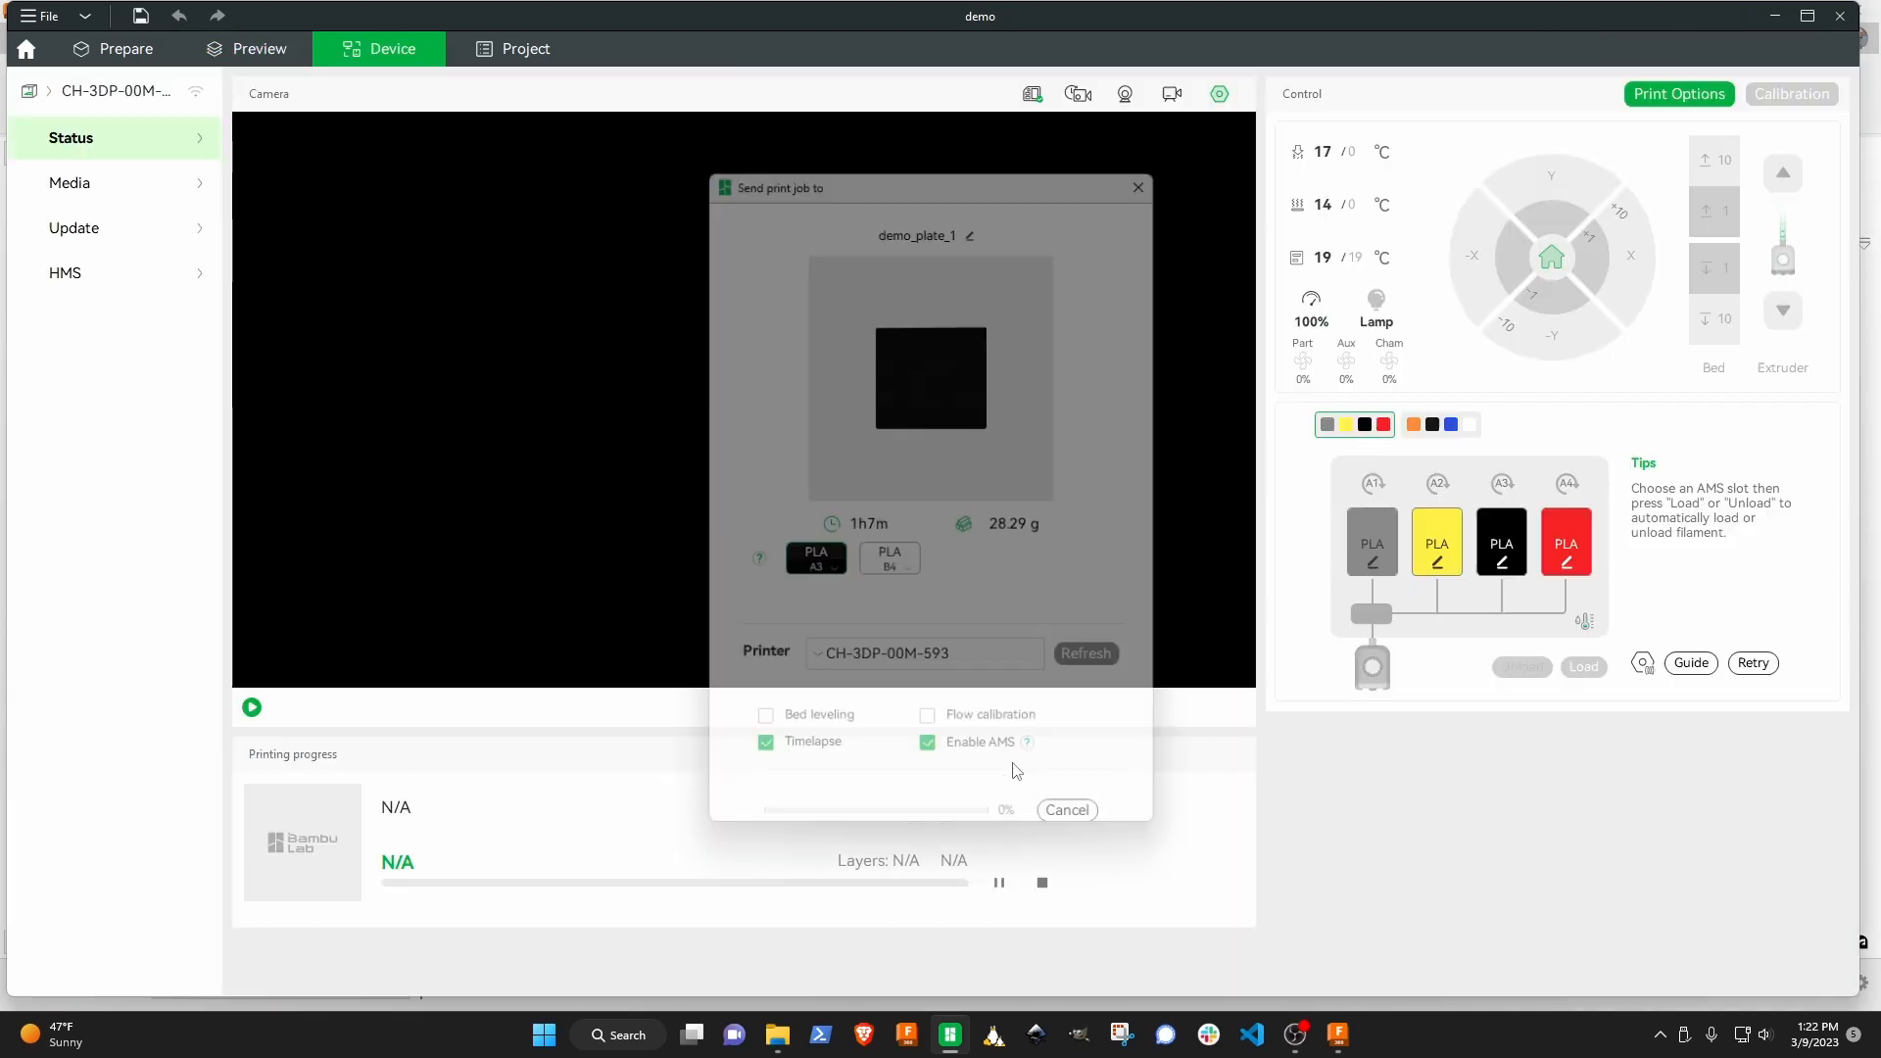
click(250, 708)
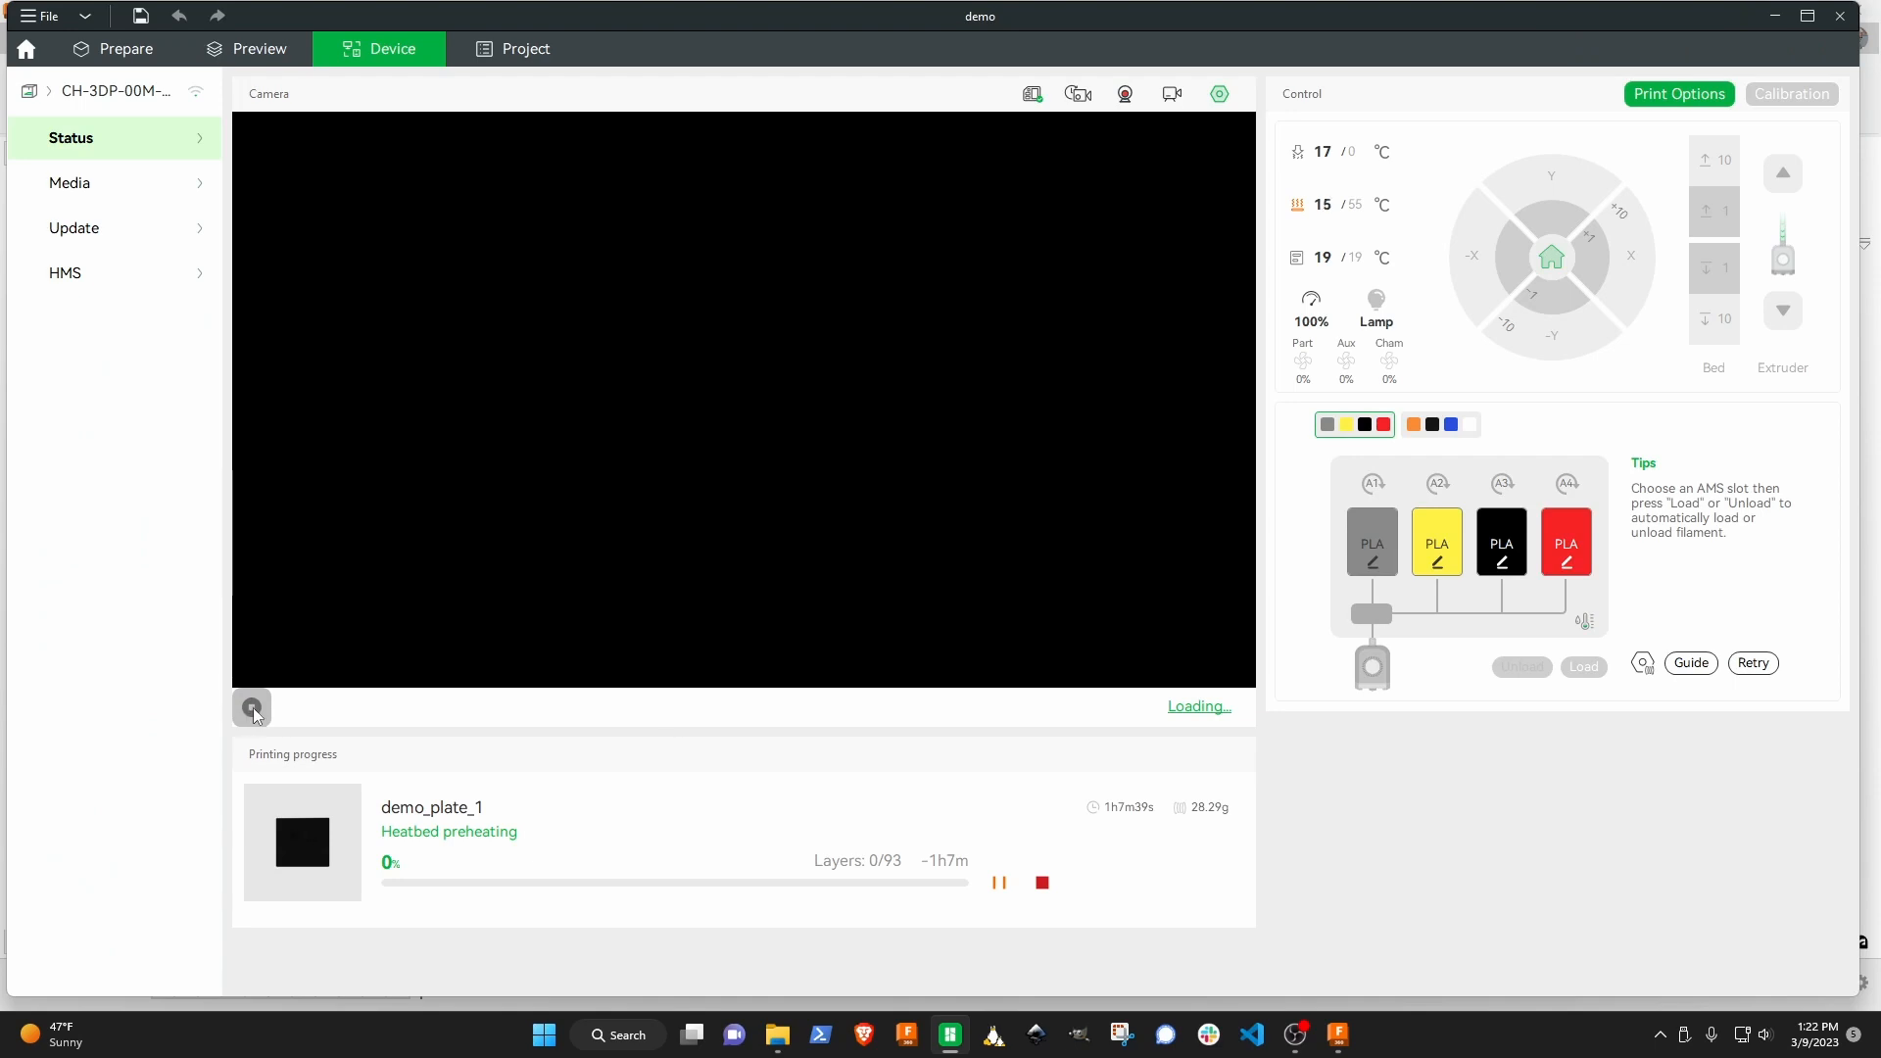